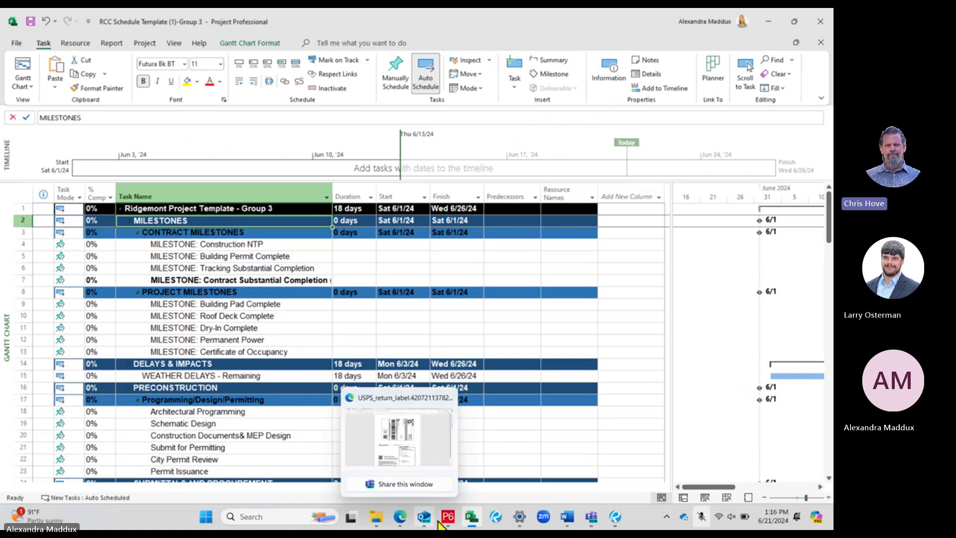
# - Bring up the Microsoft Project Advanced Training Agenda PDF in Bluebeam Revu and move its window off the schedule's screen
pyautogui.moveTo(597, 521)
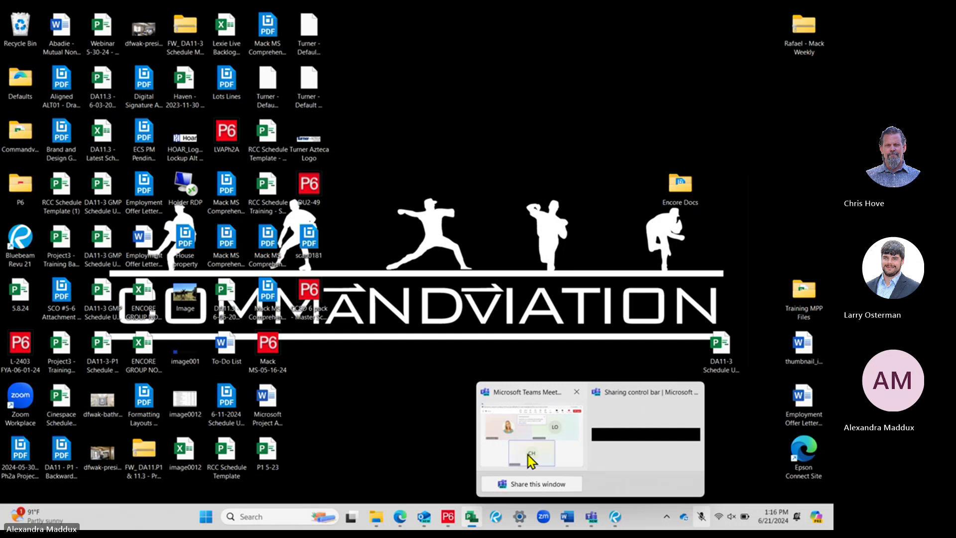
pyautogui.click(528, 455)
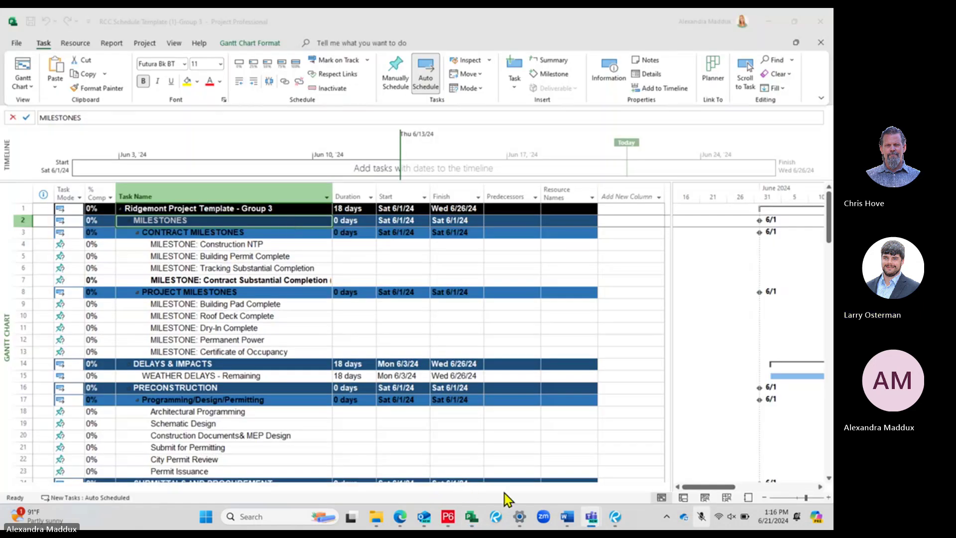
pyautogui.click(615, 517)
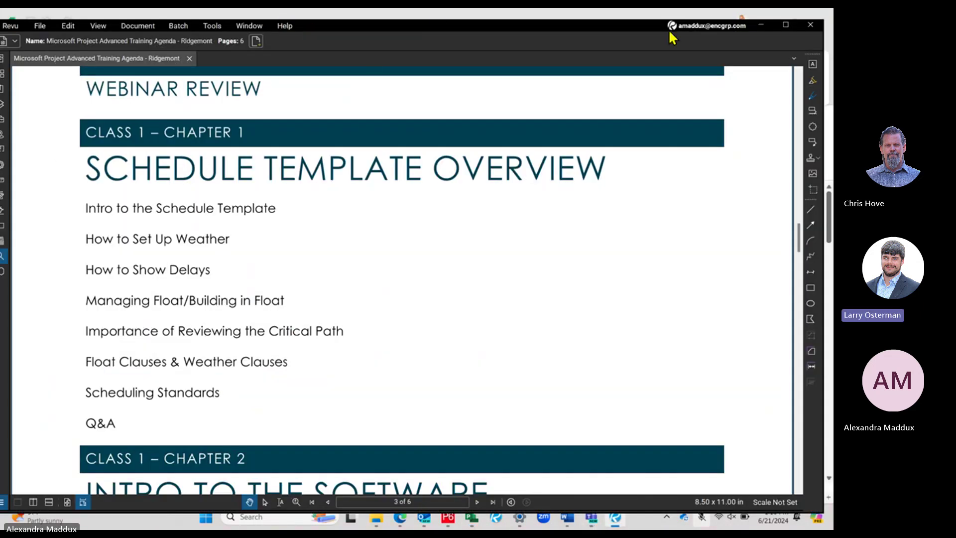
pyautogui.moveTo(645, 25); pyautogui.dragTo(833, 65)
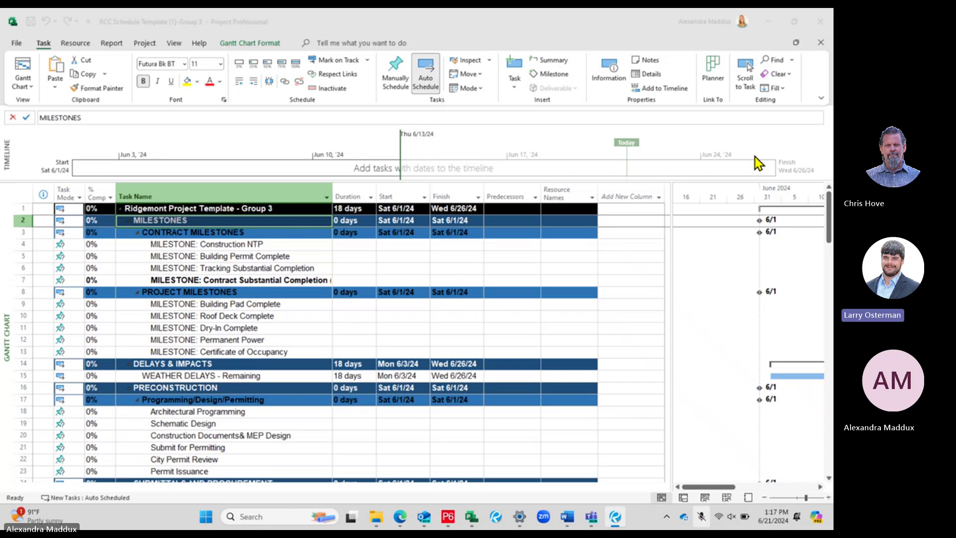
# - Hide the Timeline above the Gantt chart and show it again
pyautogui.rightClick(278, 146)
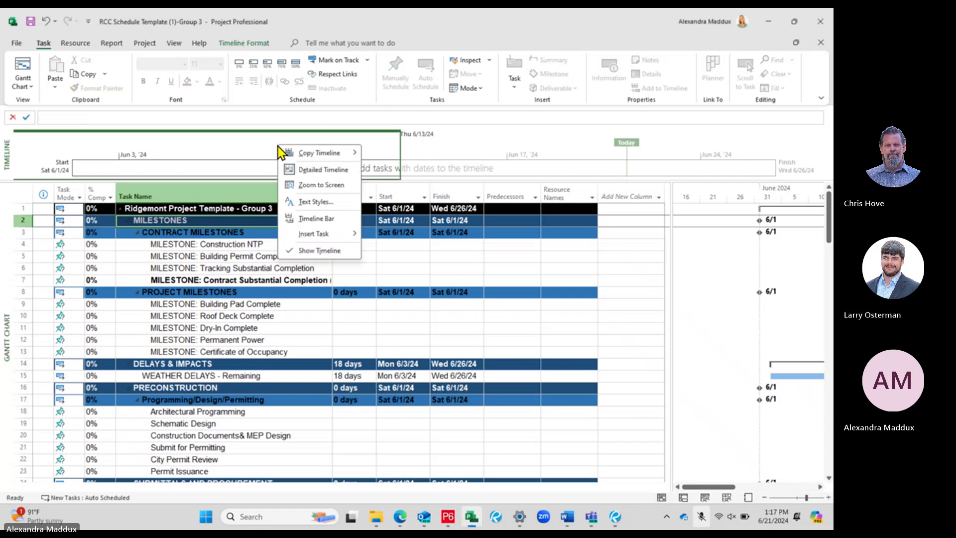
pyautogui.click(321, 252)
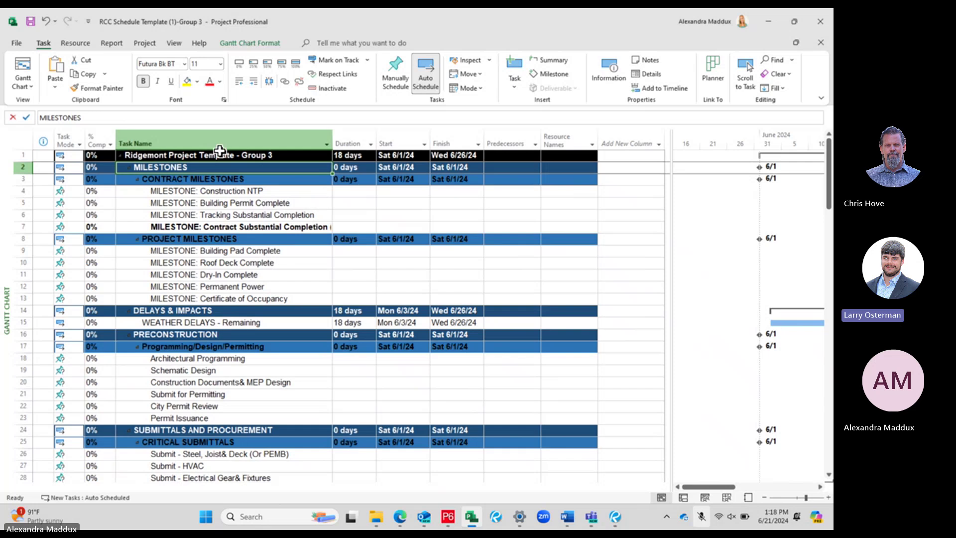
pyautogui.rightClick(728, 195)
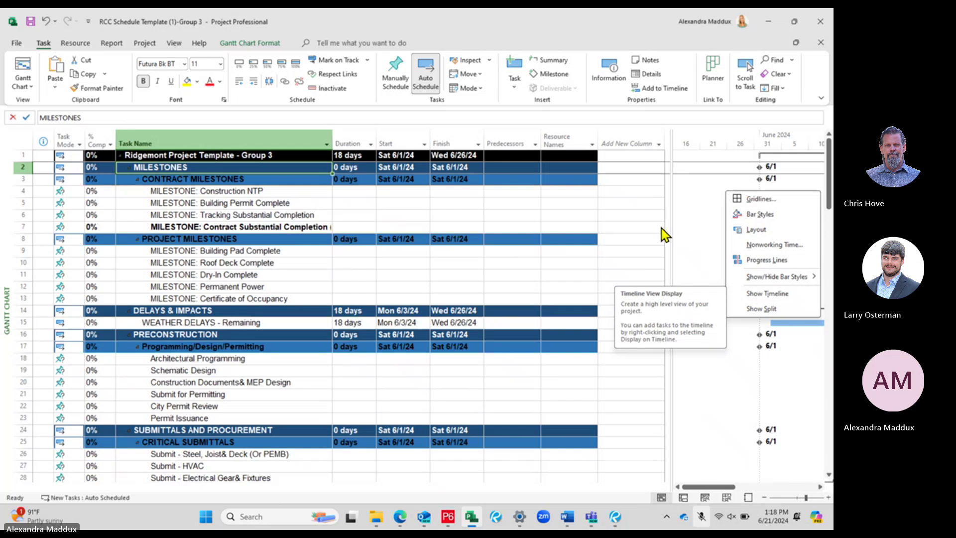
pyautogui.click(698, 160)
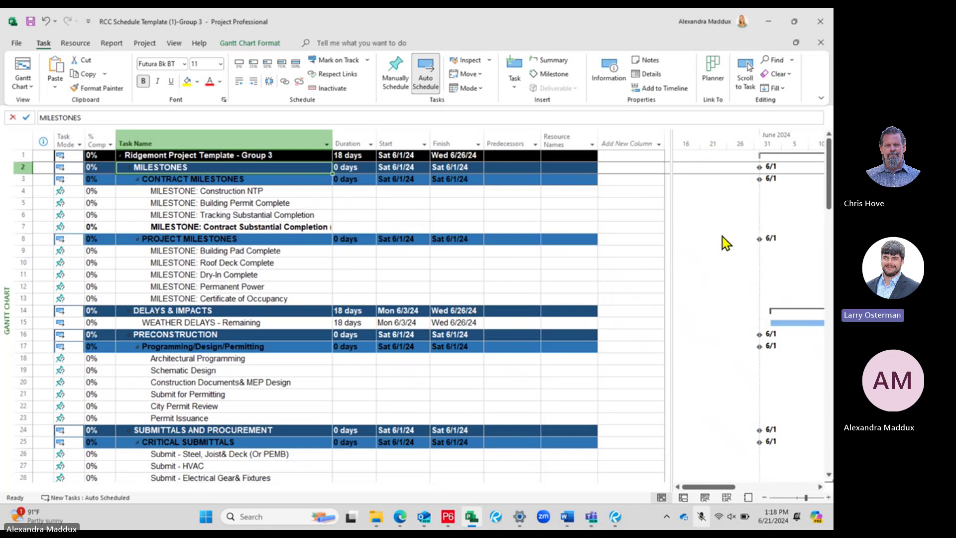
pyautogui.rightClick(706, 203)
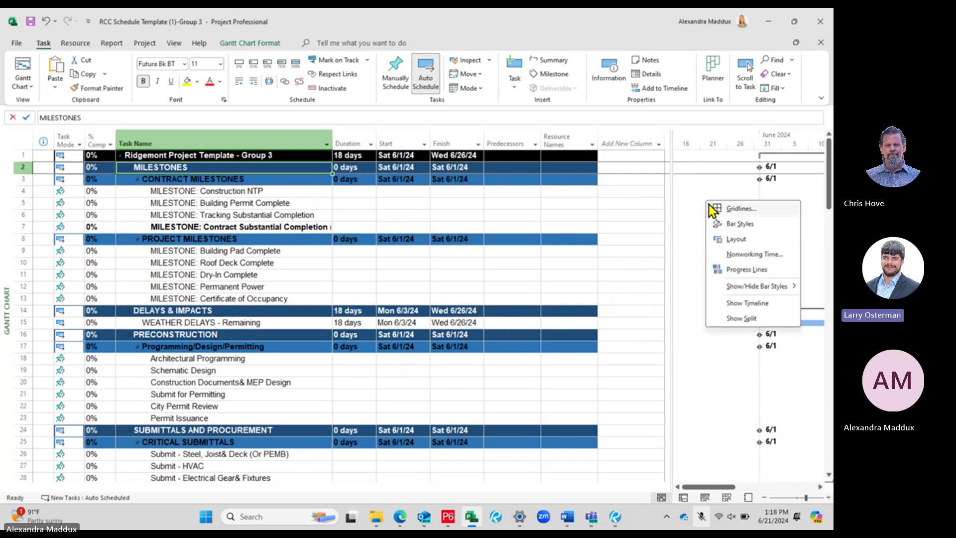
pyautogui.click(752, 305)
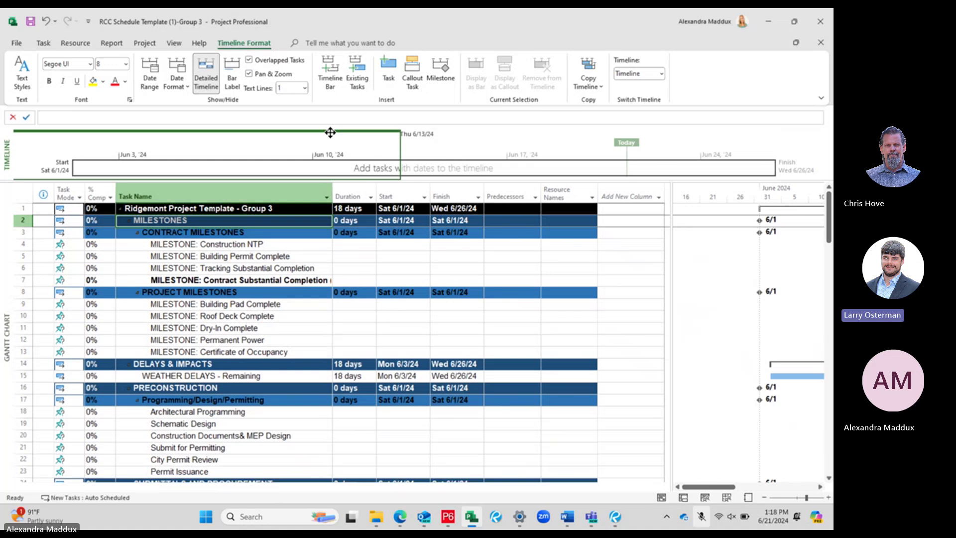
# - Hide the Timeline so only the task table and Gantt chart are displayed
pyautogui.rightClick(291, 152)
pyautogui.moveTo(293, 156)
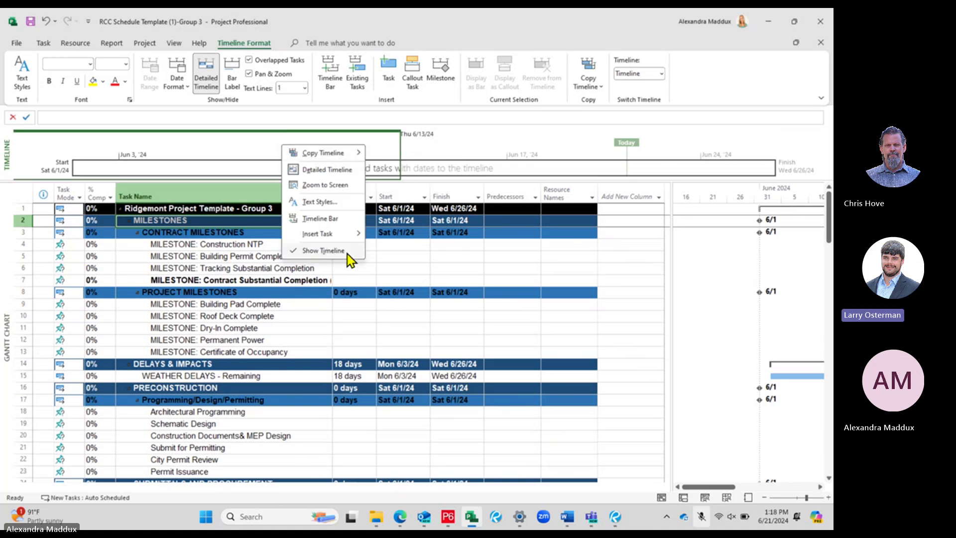
pyautogui.click(317, 252)
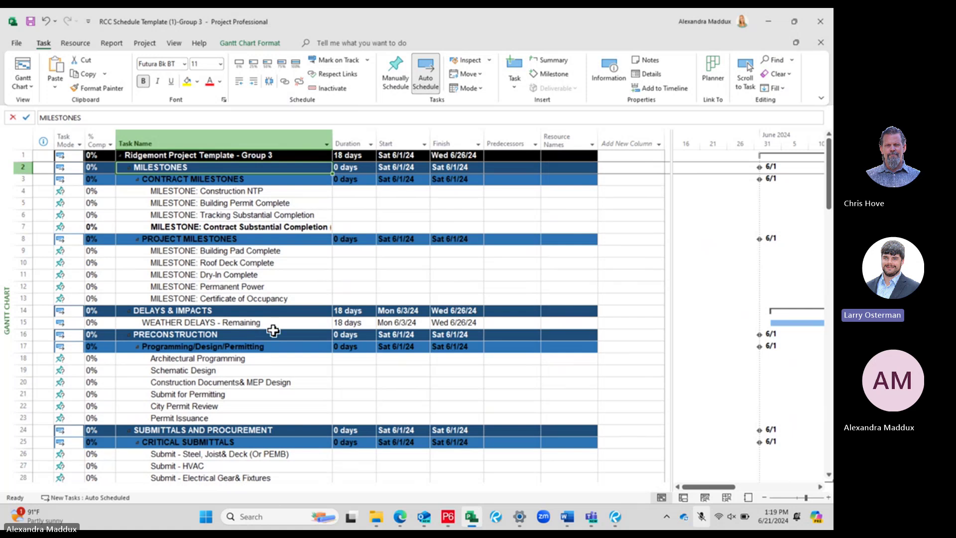
# - Review the CONTRACT MILESTONES and PROJECT MILESTONES groups and their milestone tasks
pyautogui.click(212, 324)
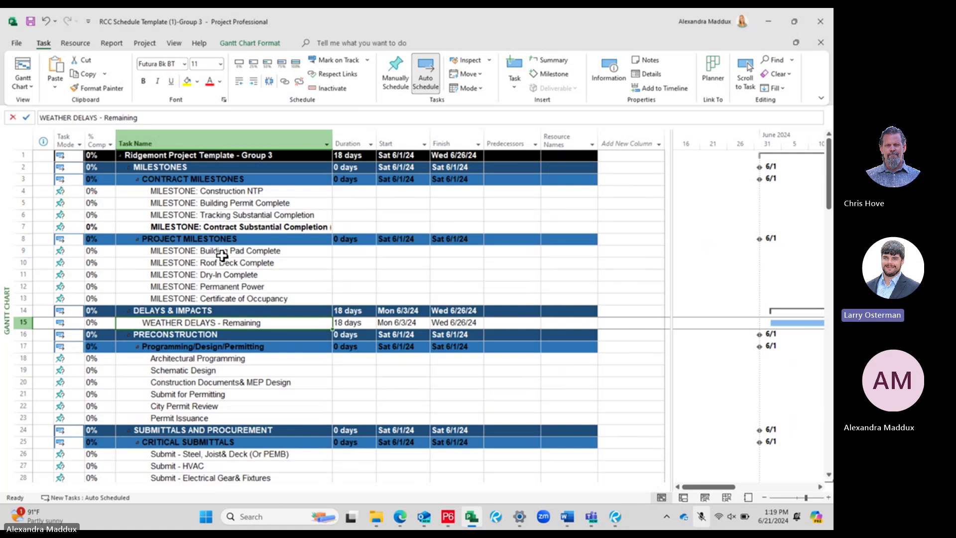
pyautogui.click(248, 241)
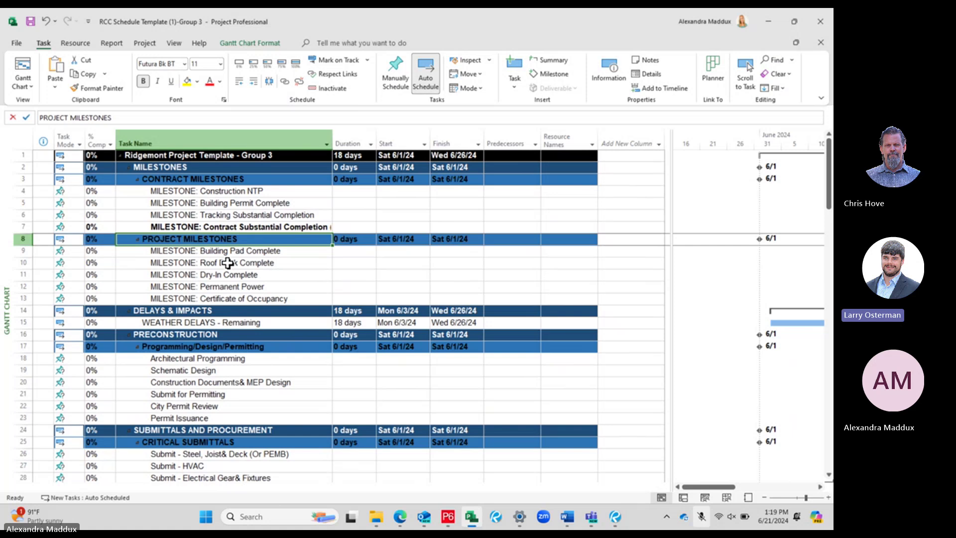
pyautogui.click(230, 250)
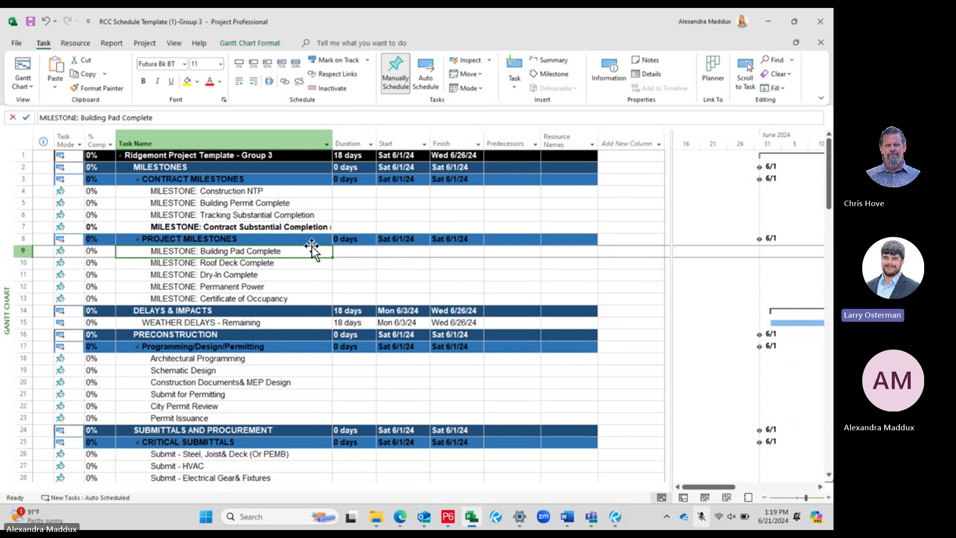
pyautogui.click(284, 180)
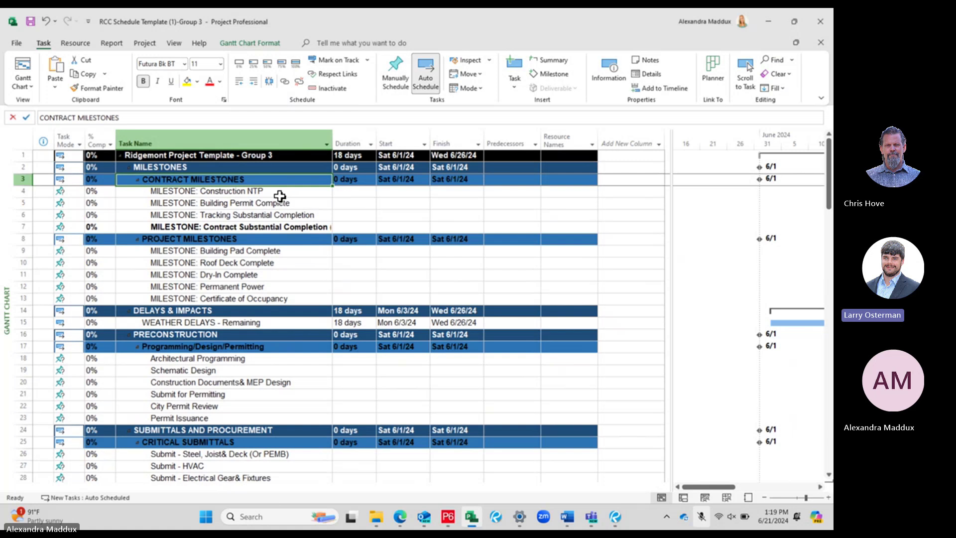
pyautogui.moveTo(280, 191); pyautogui.dragTo(271, 299)
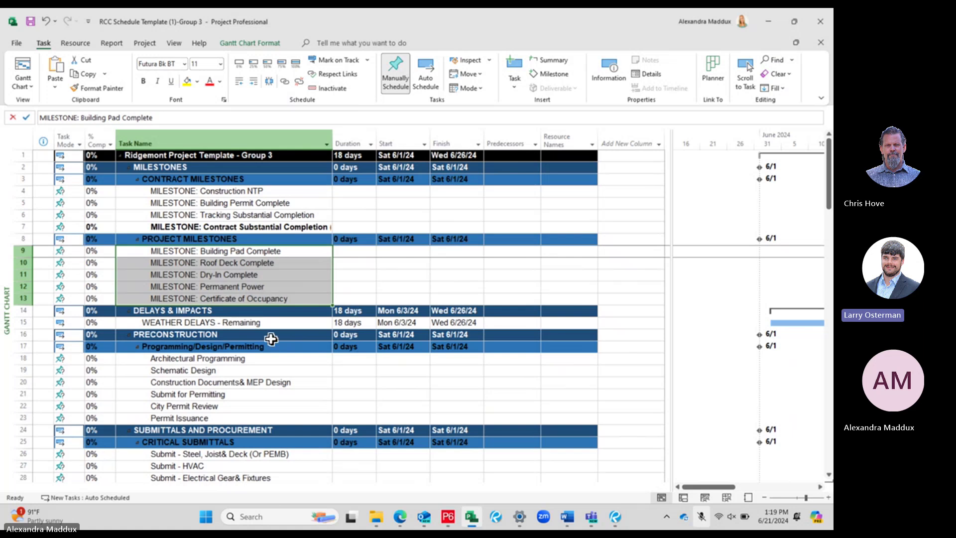
# - Examine the WEATHER DELAYS - Remaining task and its duration under DELAYS & IMPACTS, alongside the substantial completion milestones
pyautogui.click(273, 323)
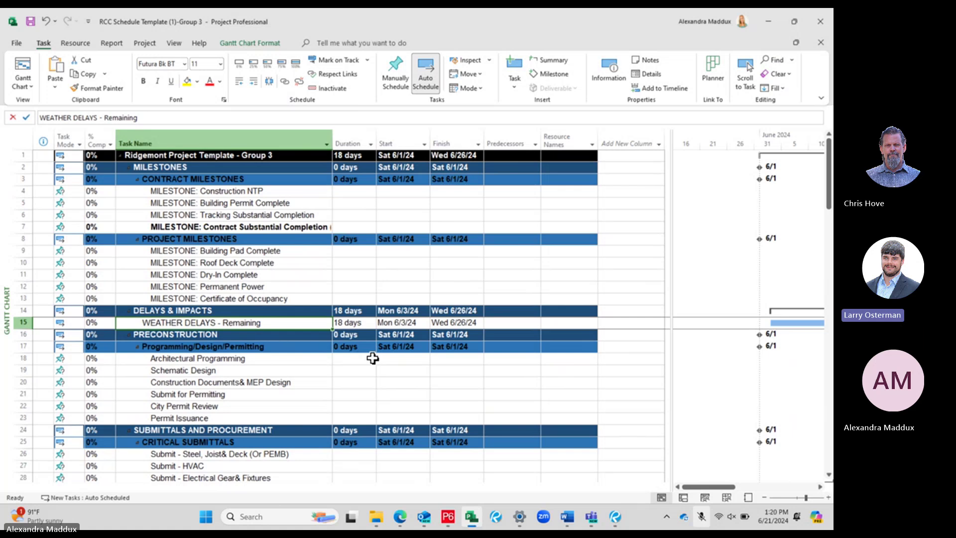
pyautogui.click(283, 216)
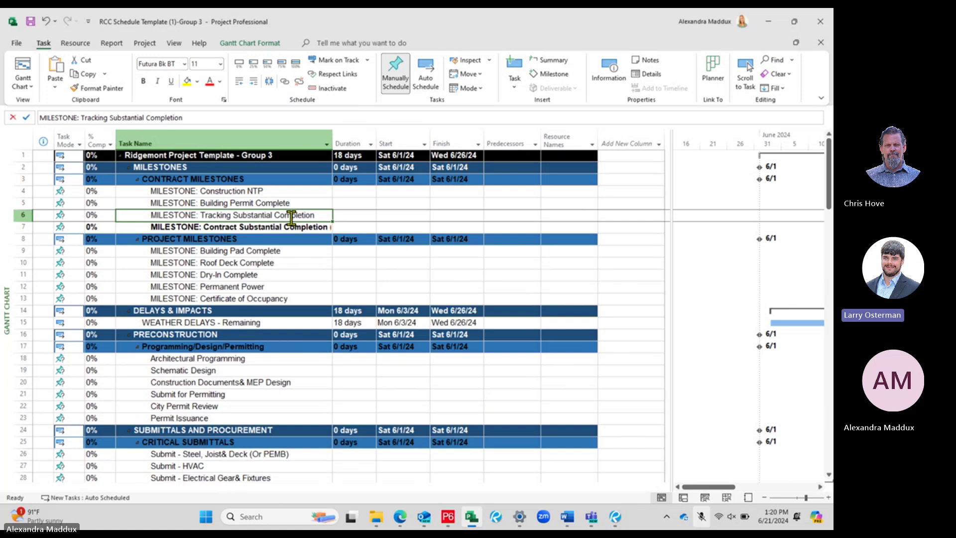
pyautogui.click(316, 322)
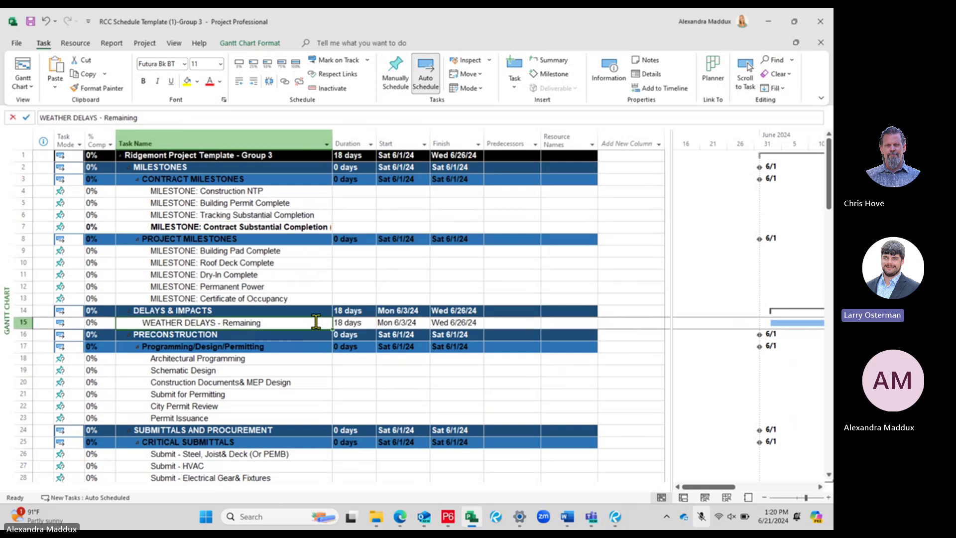
pyautogui.moveTo(343, 324)
pyautogui.mouseDown()
pyautogui.moveTo(350, 335)
pyautogui.moveTo(354, 320)
pyautogui.mouseUp()
pyautogui.click(354, 320)
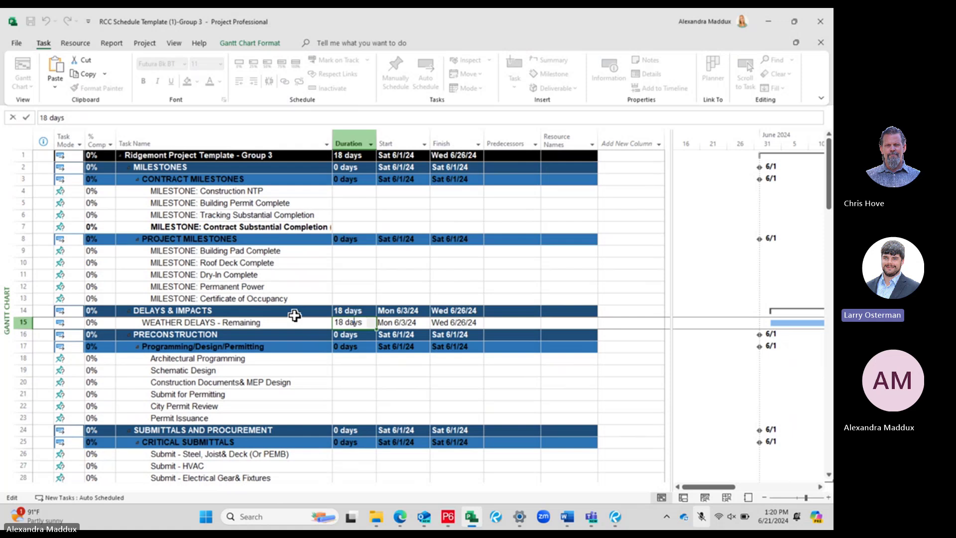
pyautogui.click(250, 299)
pyautogui.click(254, 321)
pyautogui.click(349, 323)
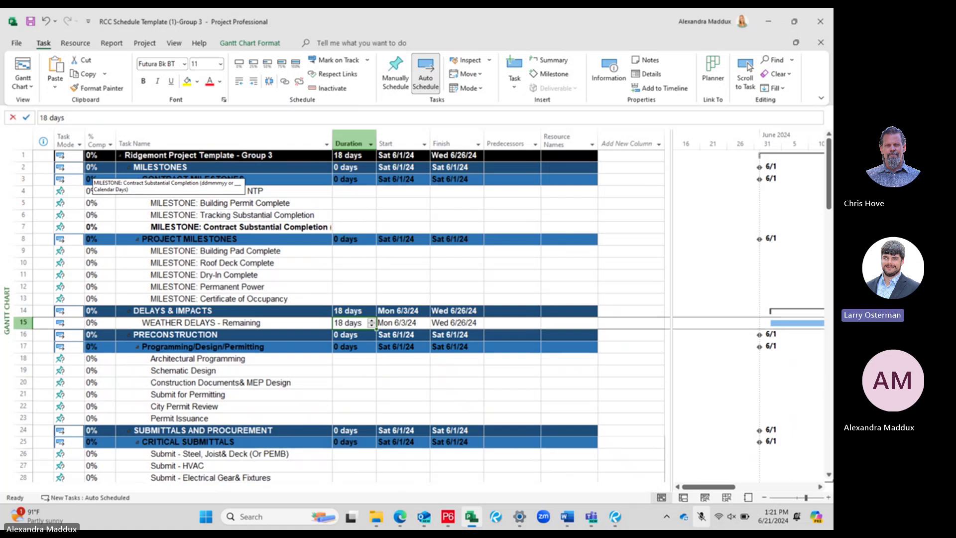
pyautogui.click(257, 324)
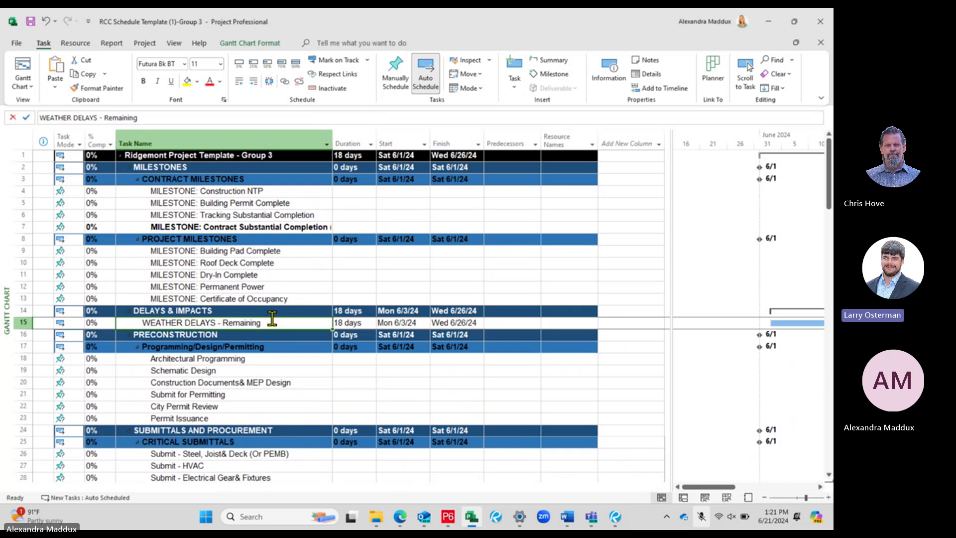
pyautogui.click(246, 311)
pyautogui.click(250, 324)
# - Widen the Gantt chart area beside the task table to fit the whole WEATHER DELAYS - Remaining bar
pyautogui.moveTo(698, 487); pyautogui.dragTo(707, 489)
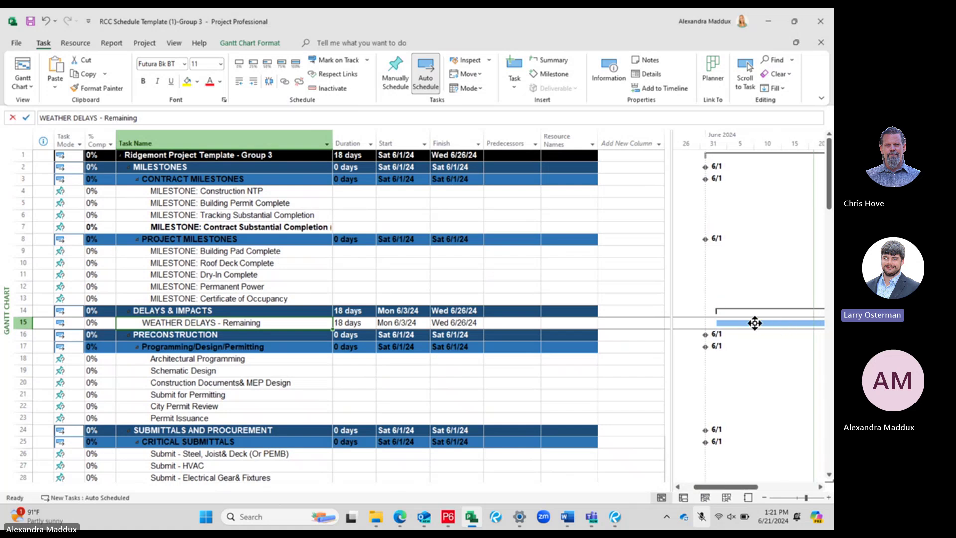
pyautogui.moveTo(755, 323)
pyautogui.moveTo(674, 382); pyautogui.dragTo(603, 375)
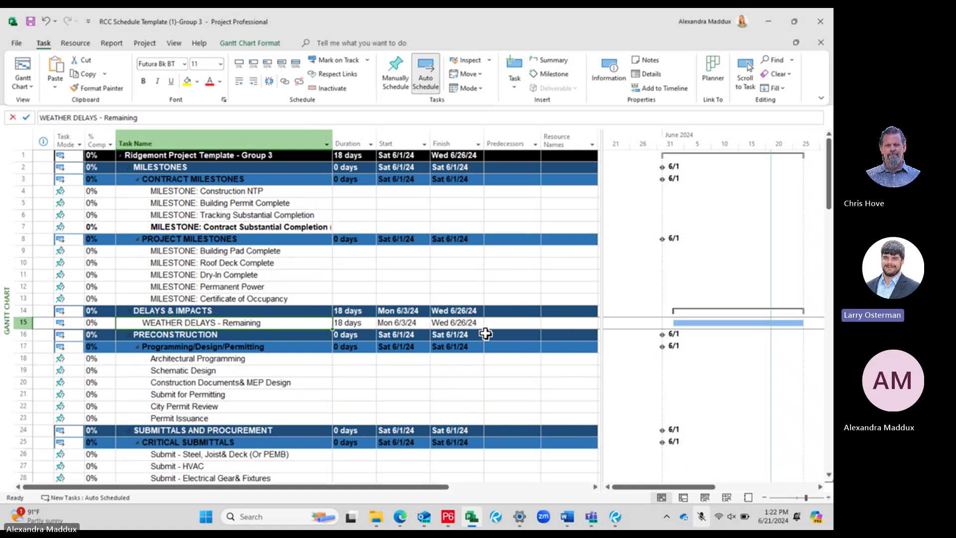
# - Examine the DELAYS & IMPACTS summary row and its WEATHER DELAYS - Remaining task
pyautogui.click(199, 250)
pyautogui.click(229, 311)
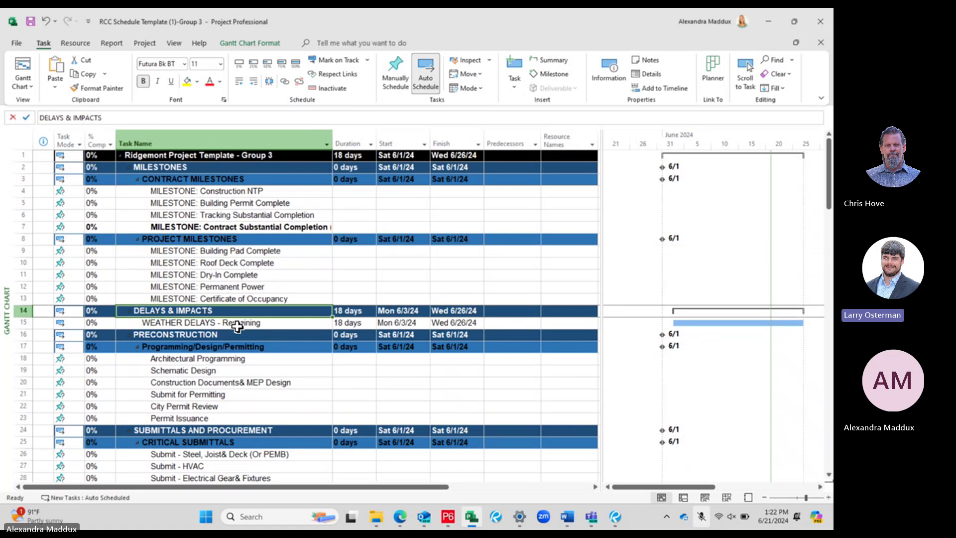
pyautogui.click(235, 324)
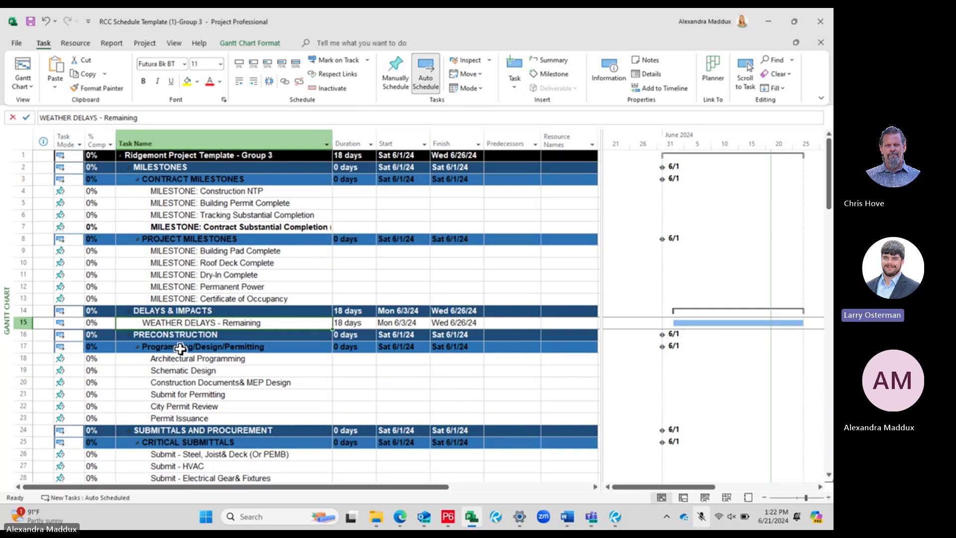
# - Review the task groups from PRECONSTRUCTION through SUBMITTALS AND PROCUREMENT and FRANCHISE UTILITIES to the start of CONSTRUCTION
pyautogui.scroll(-2, 194, 354)
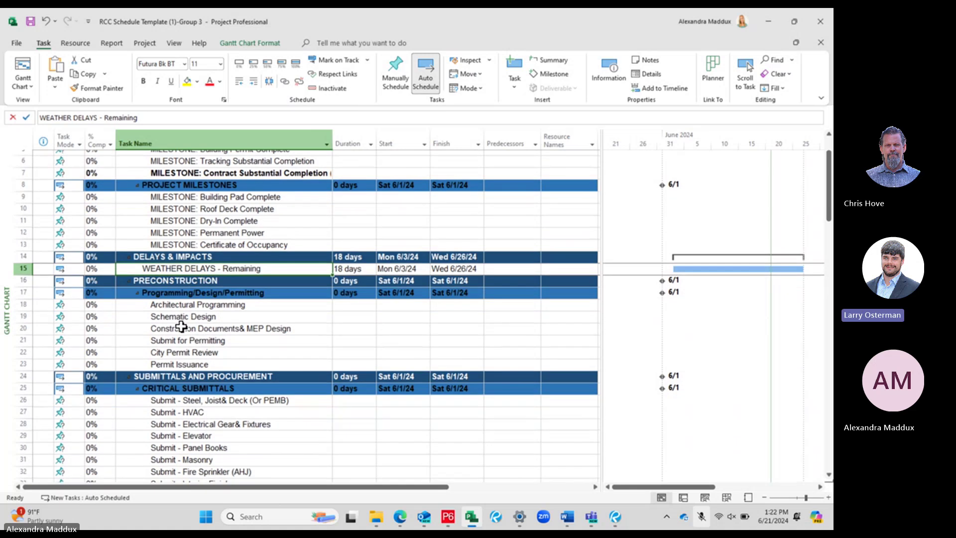
pyautogui.scroll(-1, 181, 326)
pyautogui.click(154, 274)
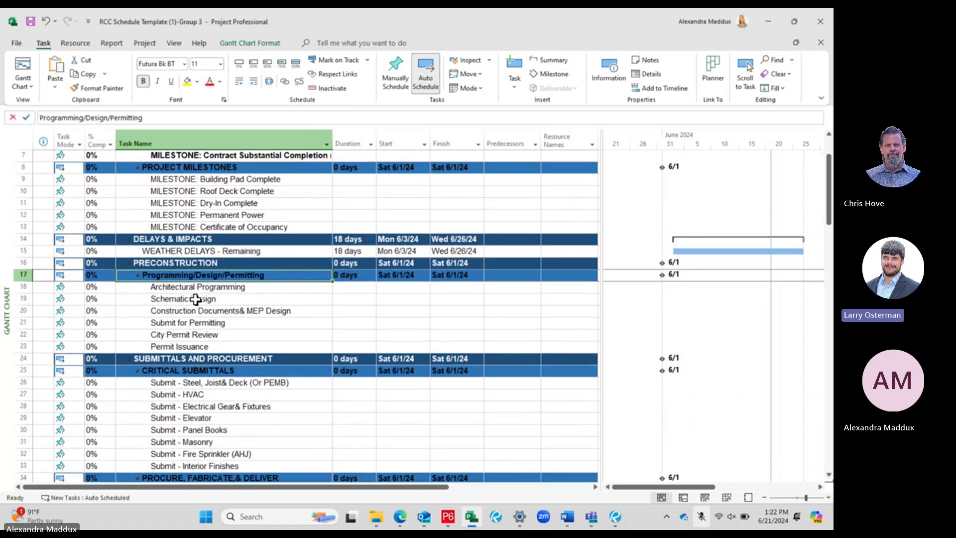
pyautogui.scroll(-2, 192, 280)
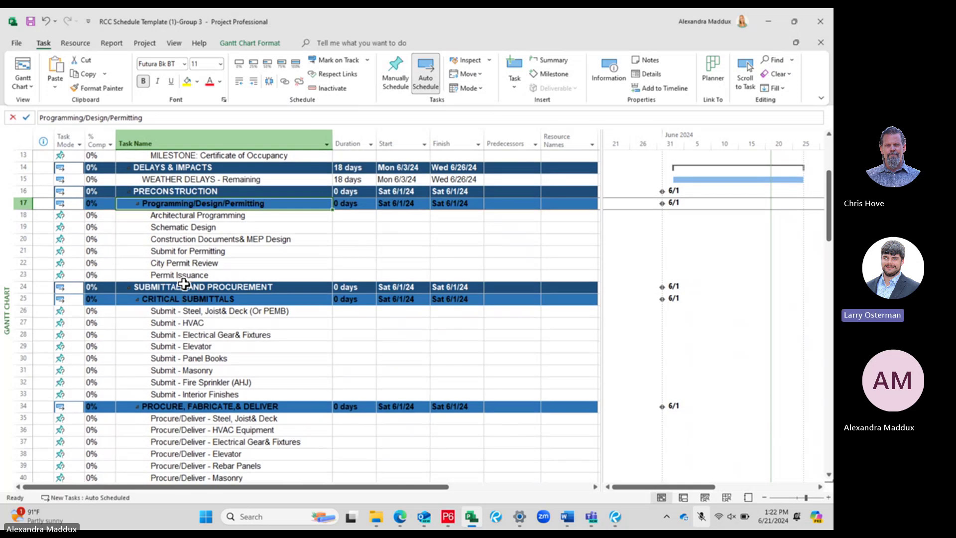
pyautogui.scroll(-1, 170, 300)
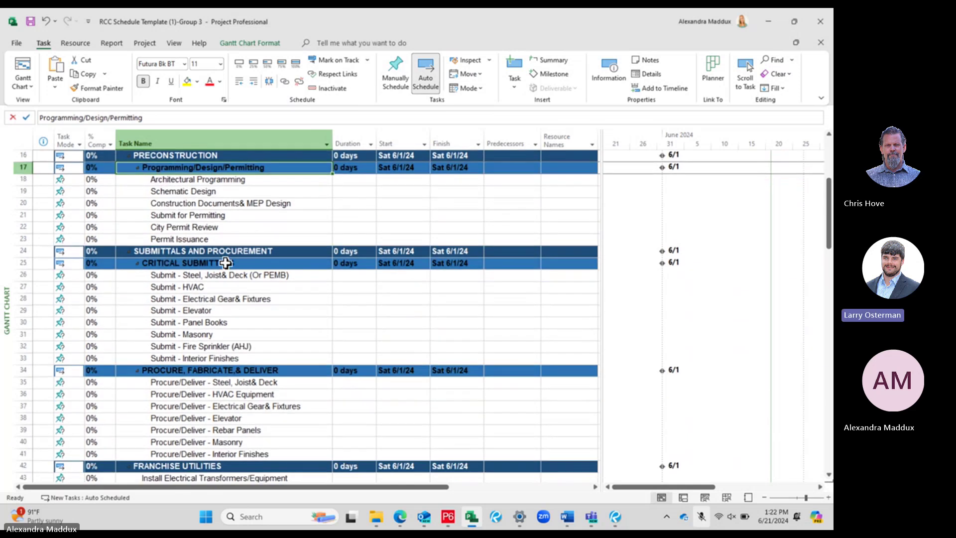
pyautogui.scroll(-1, 226, 429)
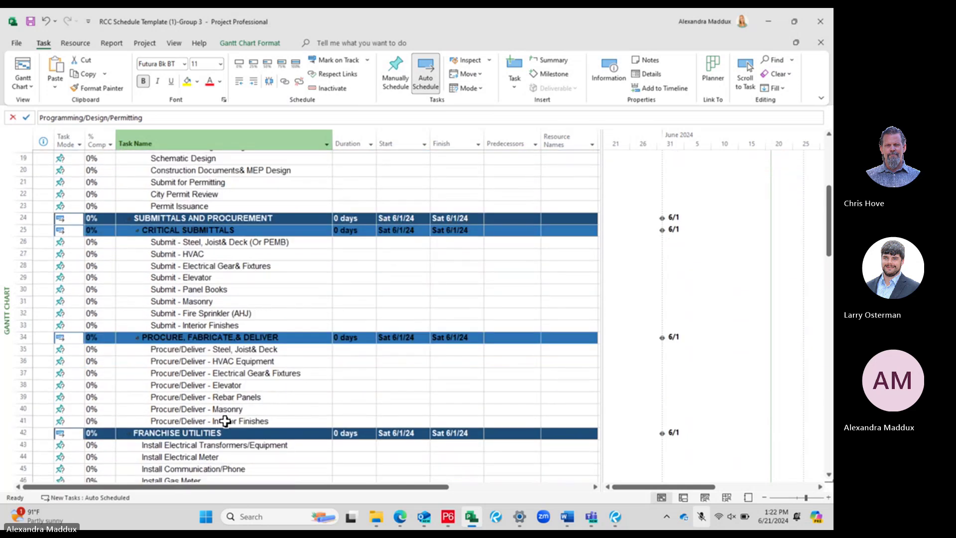
pyautogui.scroll(-3, 225, 421)
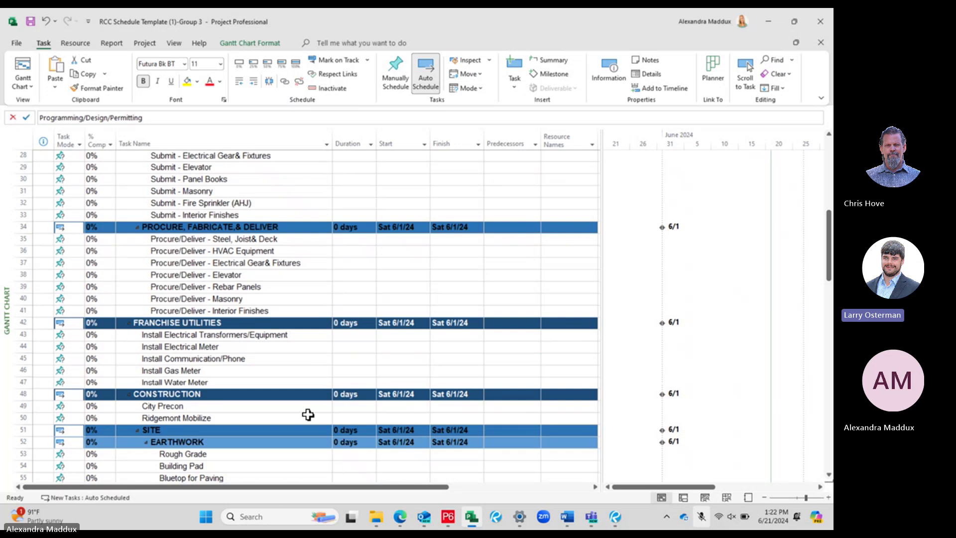
pyautogui.scroll(-2, 244, 374)
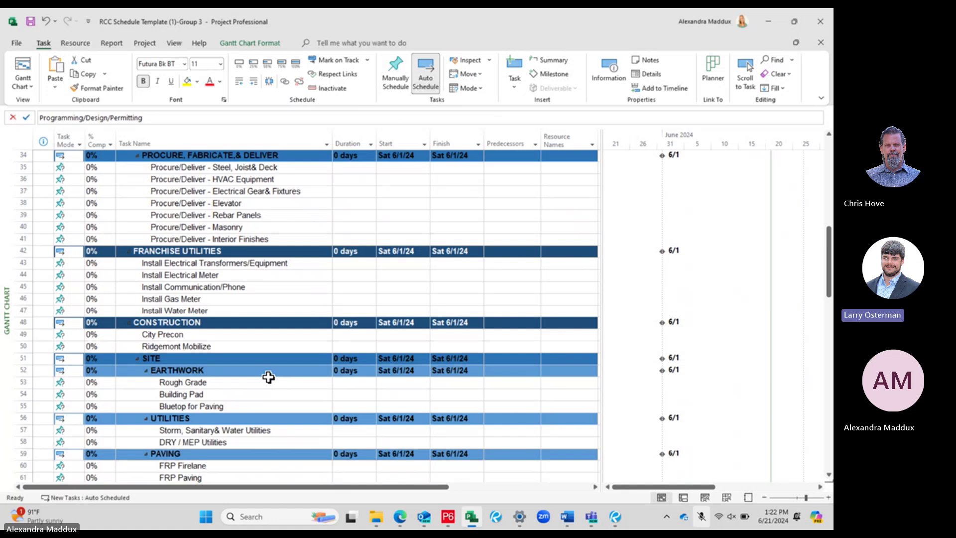
pyautogui.scroll(-1, 243, 372)
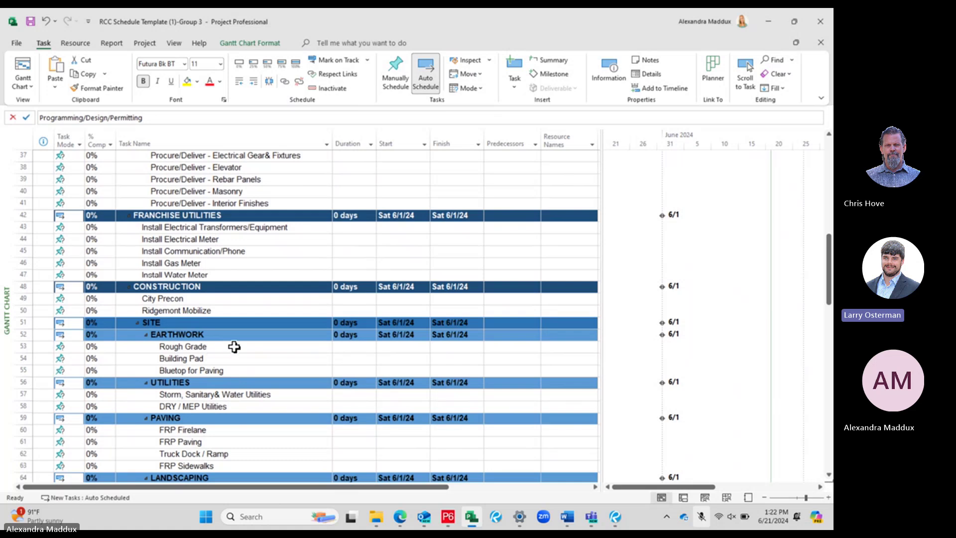
# - Inspect the task mode, duration and start cells of the Rough Grade task under EARTHWORK
pyautogui.click(72, 349)
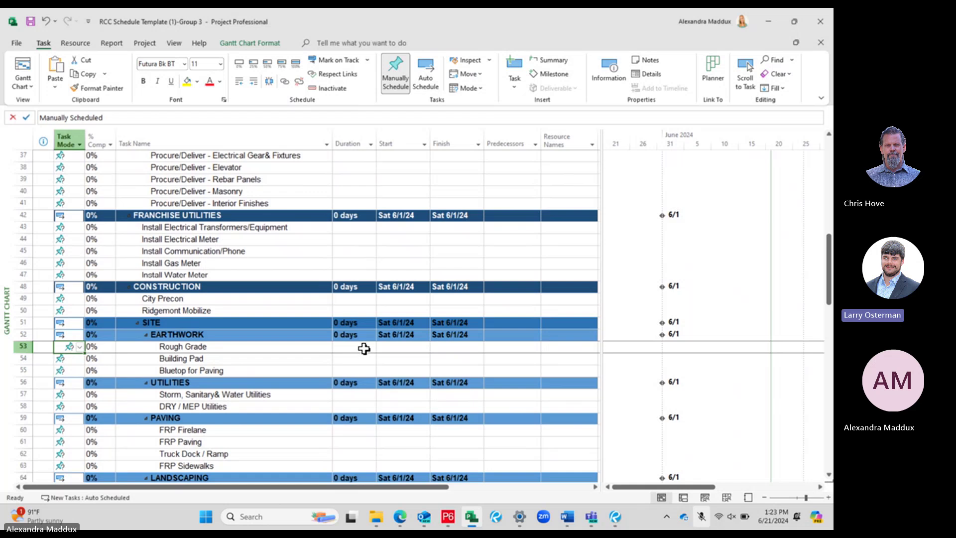
pyautogui.click(363, 348)
pyautogui.click(405, 349)
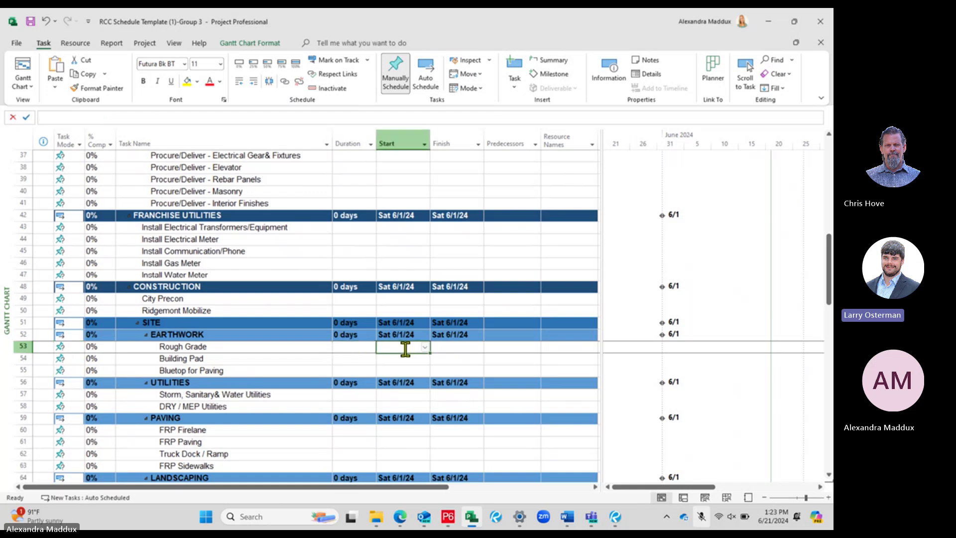
pyautogui.click(342, 348)
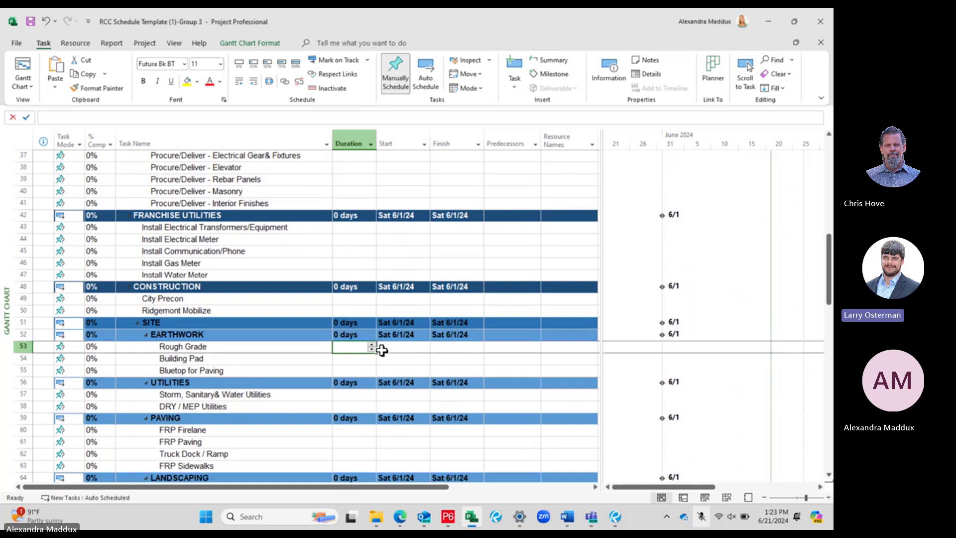
# - Review the SITE and BUILDING task groups, including structure types, EXTERIOR/SHELL and INTERIOR FINISHES, down to FINAL INSPECTIONS
pyautogui.scroll(-1, 262, 342)
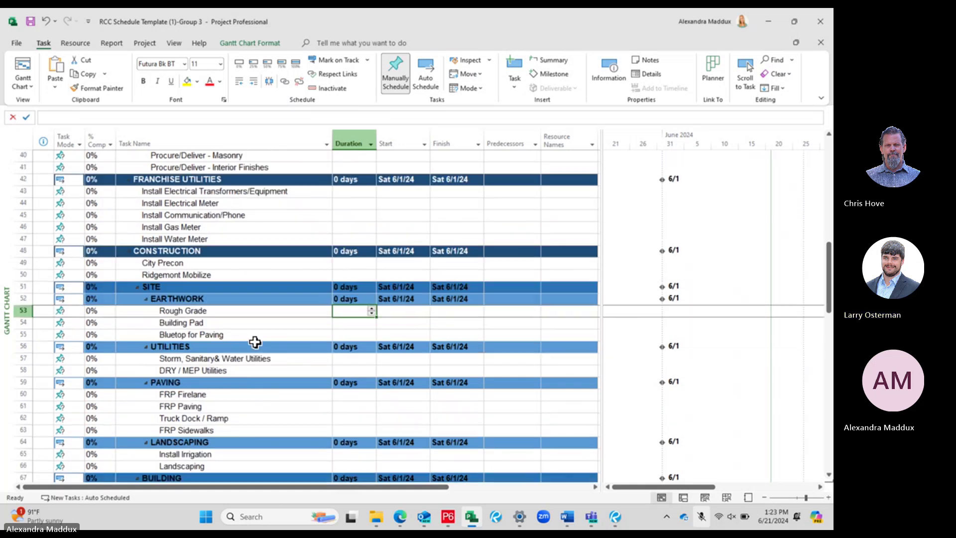
pyautogui.click(212, 300)
pyautogui.scroll(-9, 212, 300)
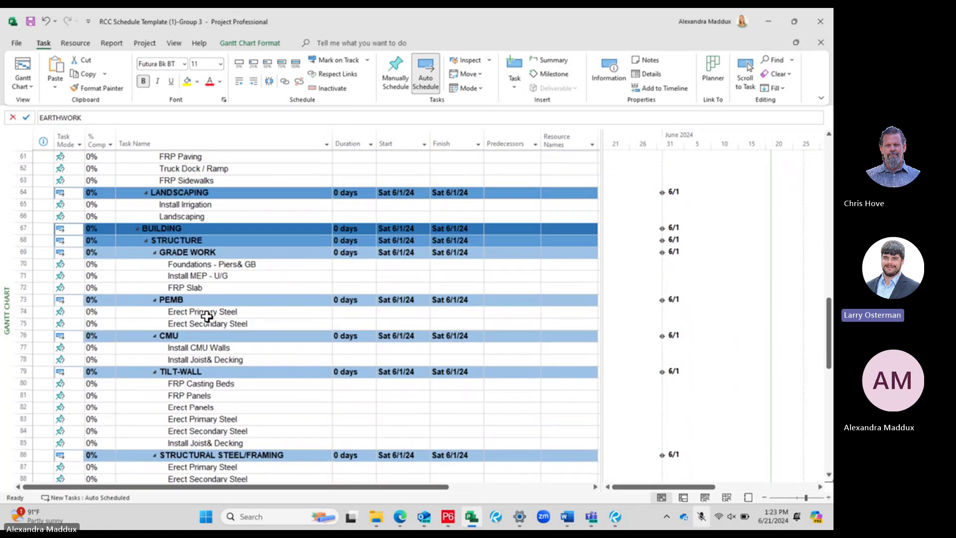
pyautogui.scroll(1, 207, 314)
pyautogui.click(213, 215)
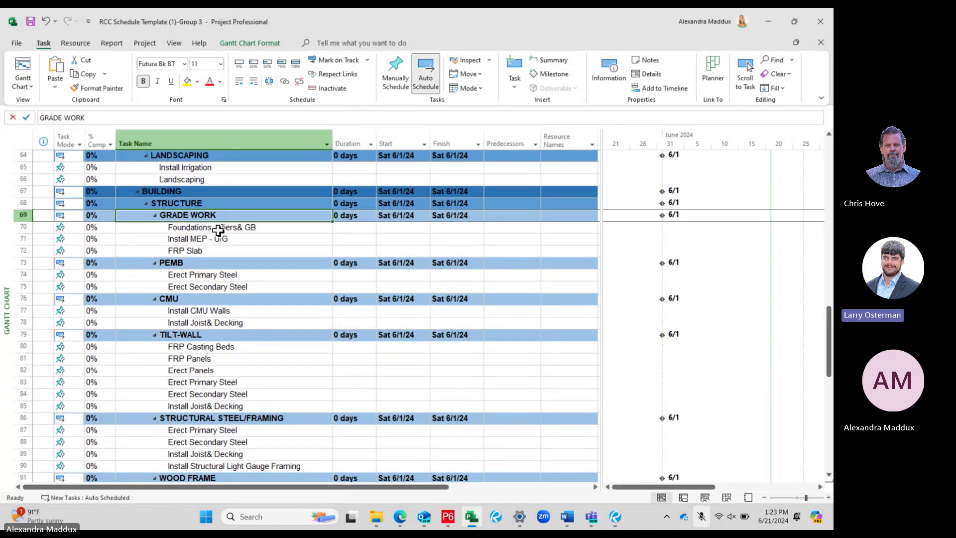
pyautogui.click(180, 277)
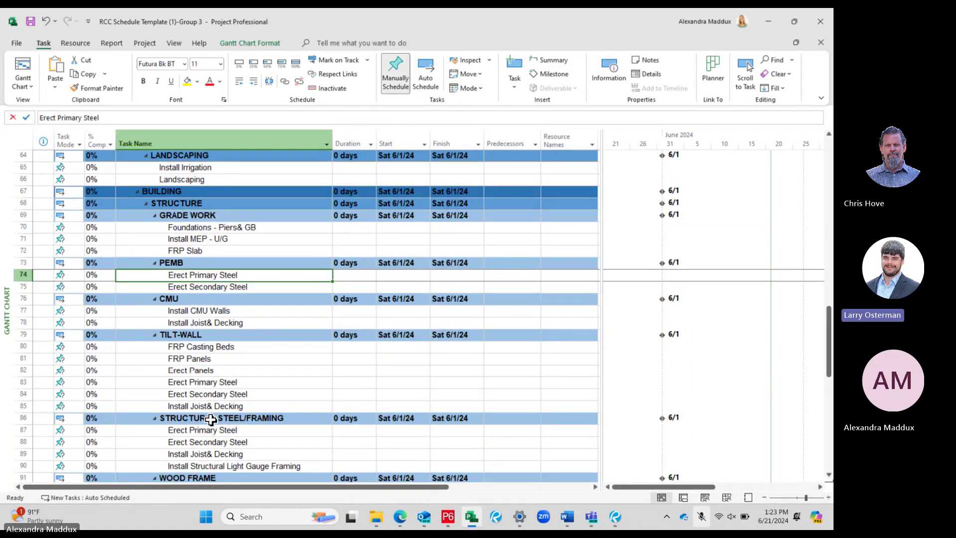
pyautogui.scroll(-2, 231, 453)
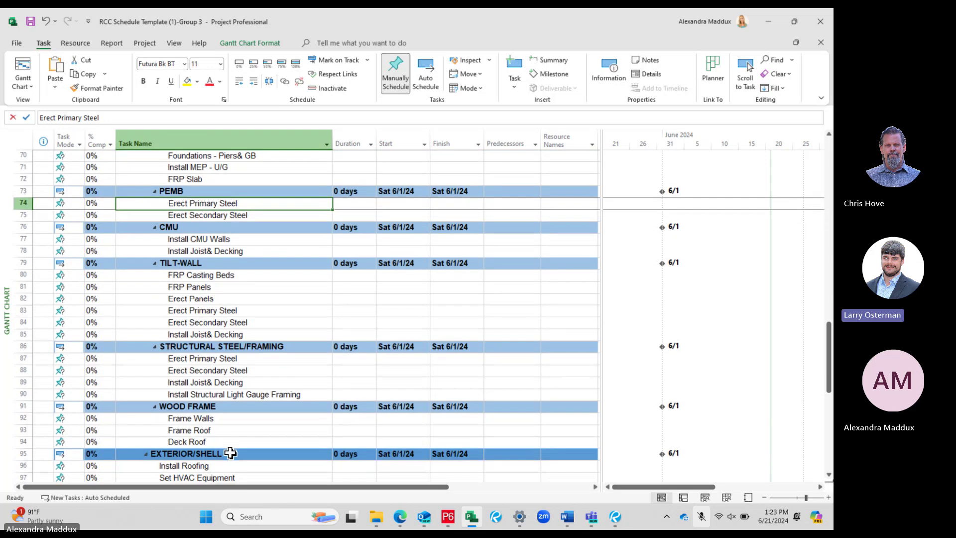
pyautogui.scroll(1, 229, 452)
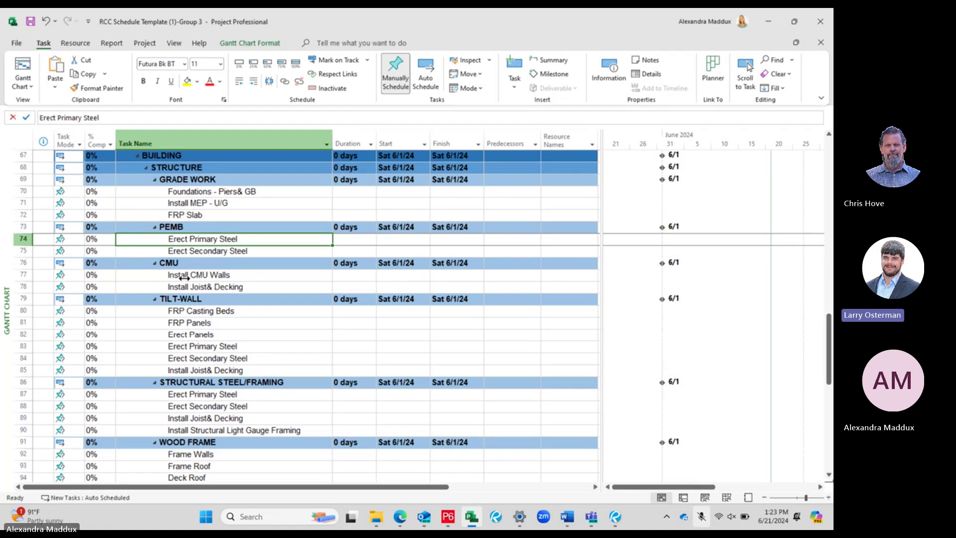
pyautogui.scroll(-9, 184, 277)
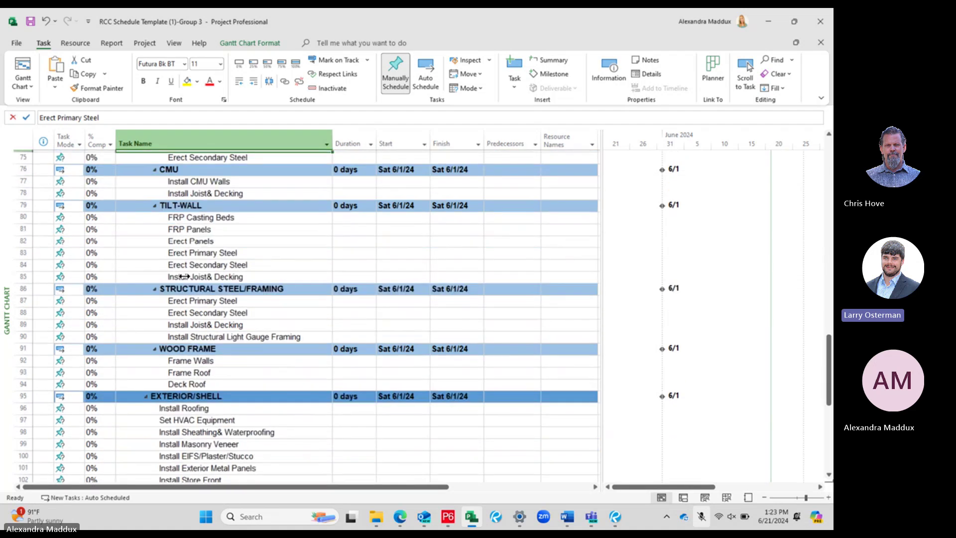
pyautogui.scroll(-2, 206, 315)
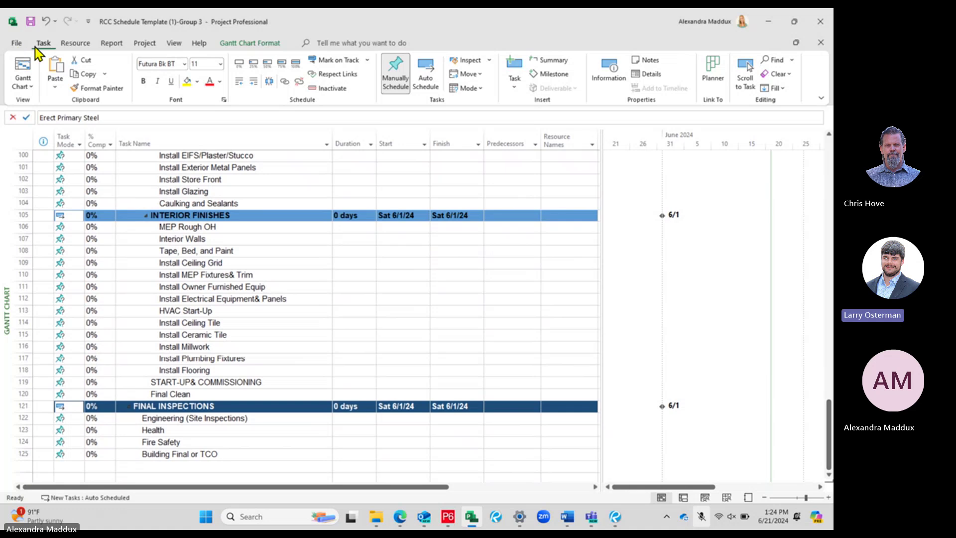
# - Set the project's start date to June 21, 2024 in the project information
pyautogui.click(17, 44)
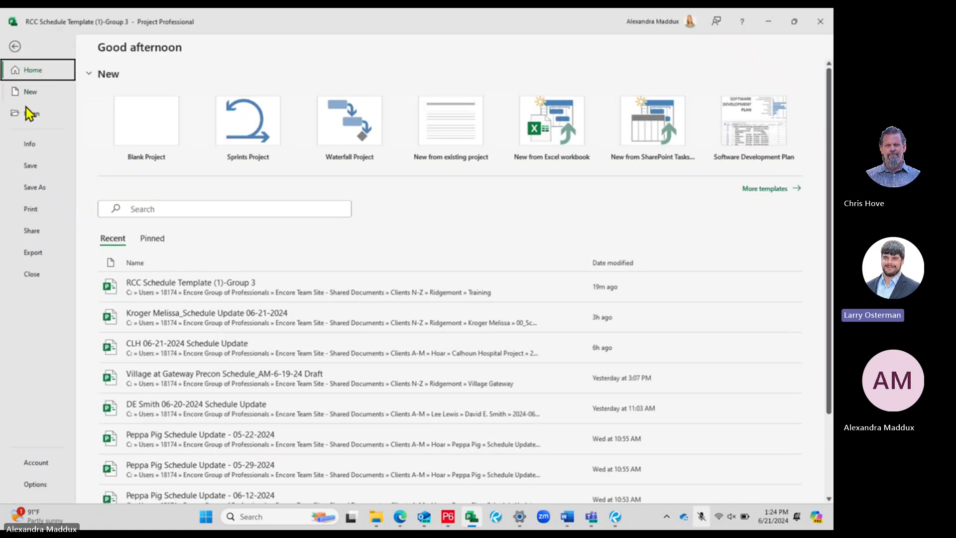
pyautogui.click(30, 145)
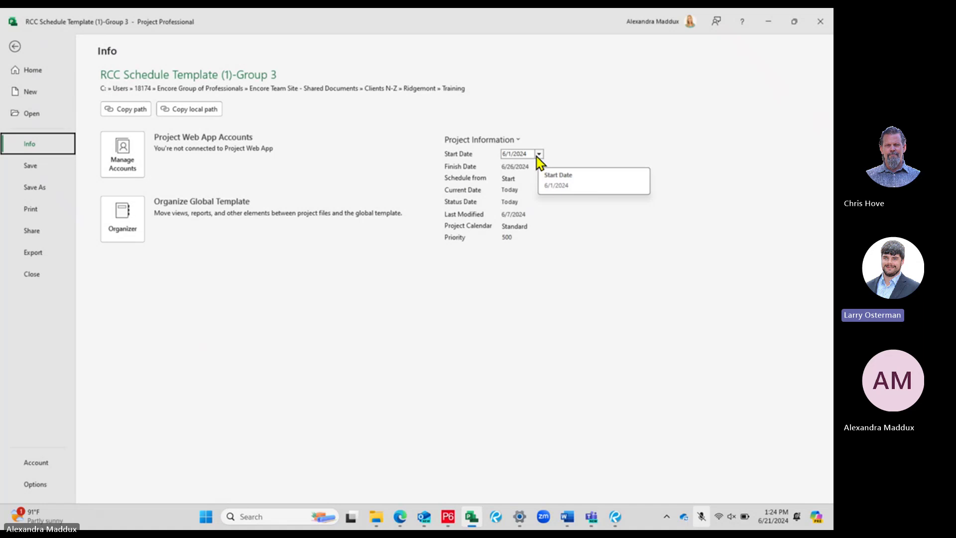
pyautogui.click(539, 155)
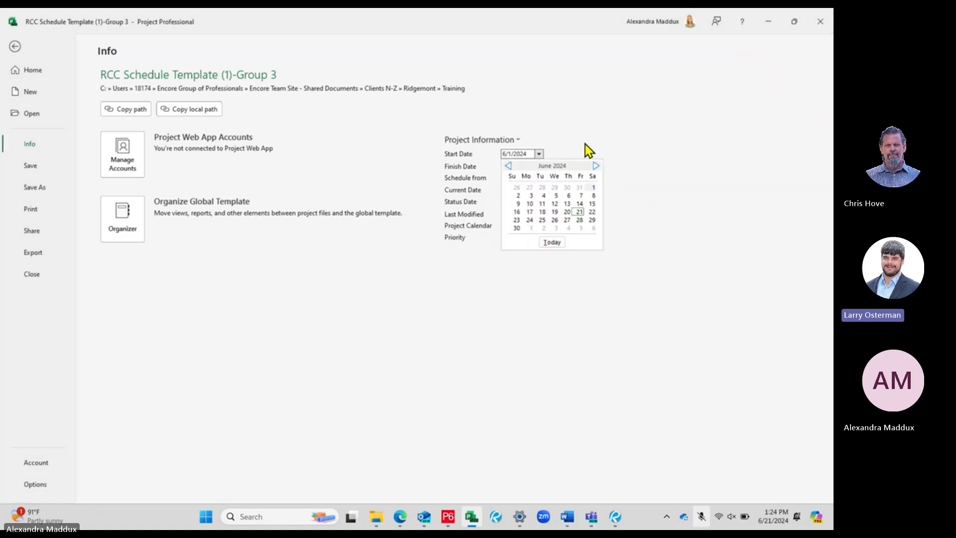
pyautogui.click(538, 154)
pyautogui.click(539, 155)
pyautogui.click(579, 212)
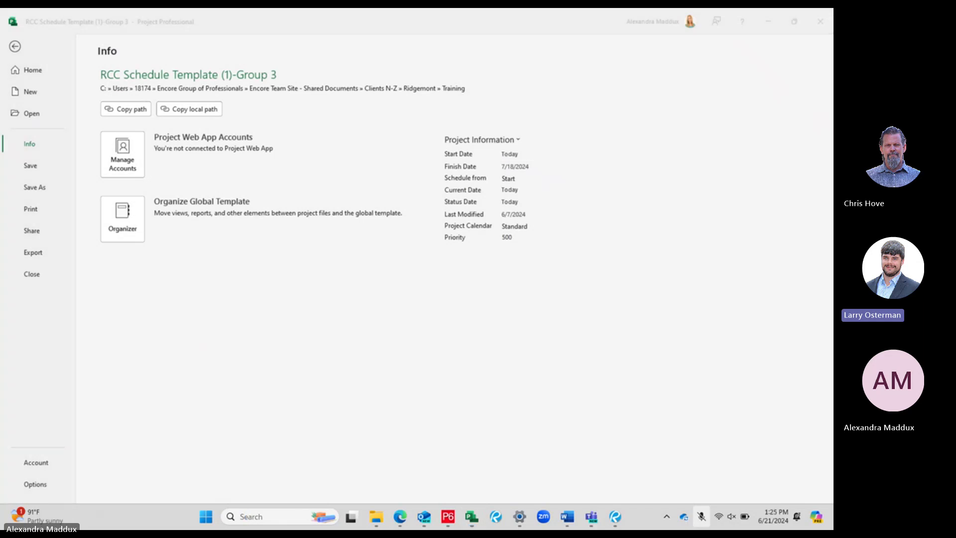
pyautogui.moveTo(297, 58); pyautogui.dragTo(833, 169)
pyautogui.click(333, 275)
# - Show the calendar for the project's start date and close it without picking another date
pyautogui.click(523, 154)
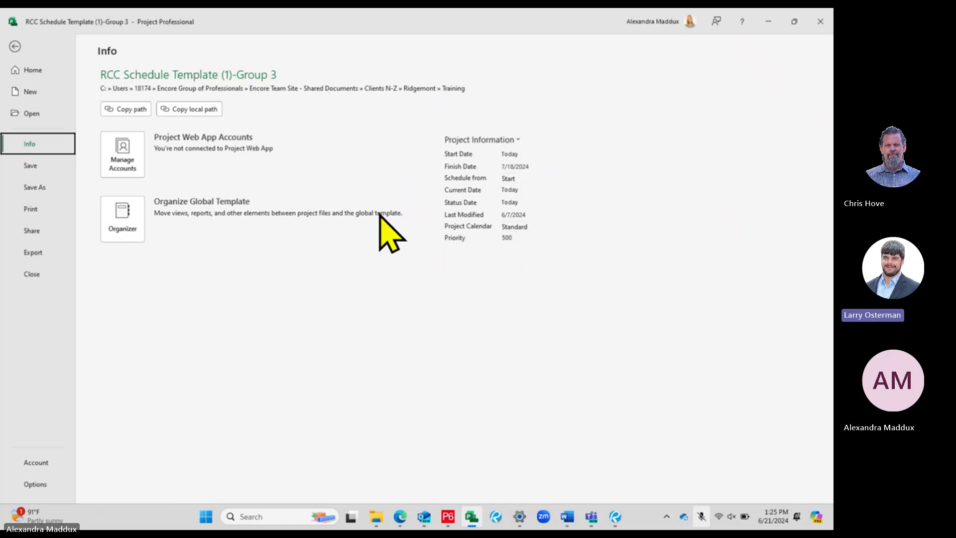
pyautogui.click(508, 154)
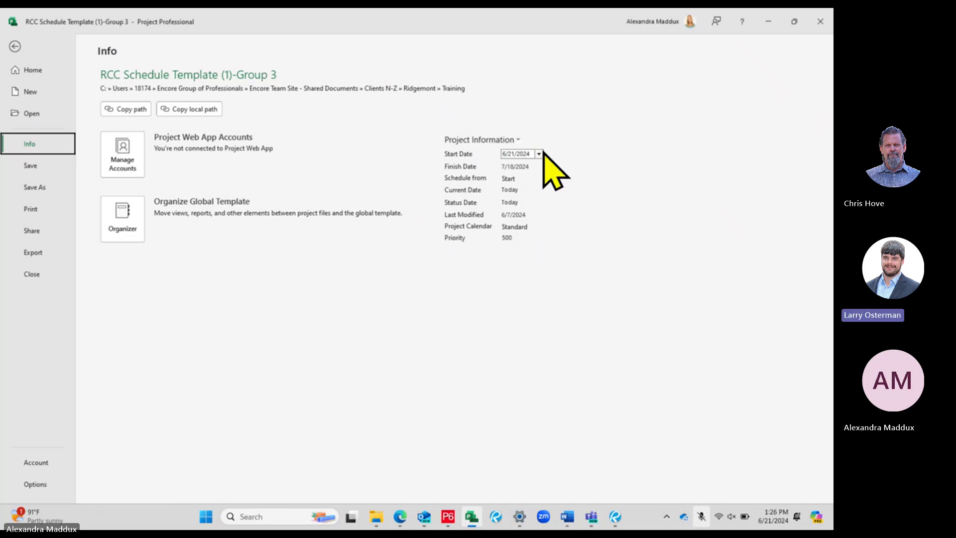
pyautogui.click(540, 154)
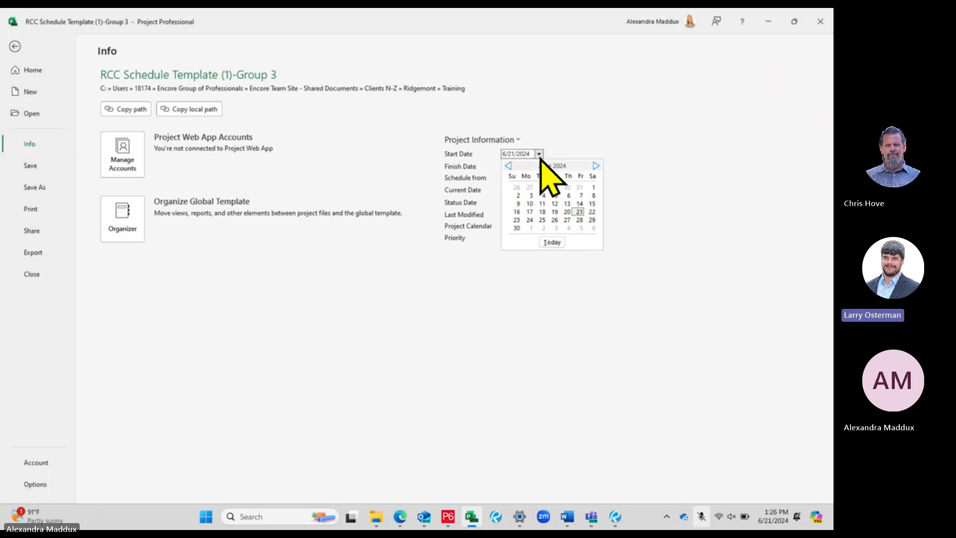
pyautogui.click(660, 140)
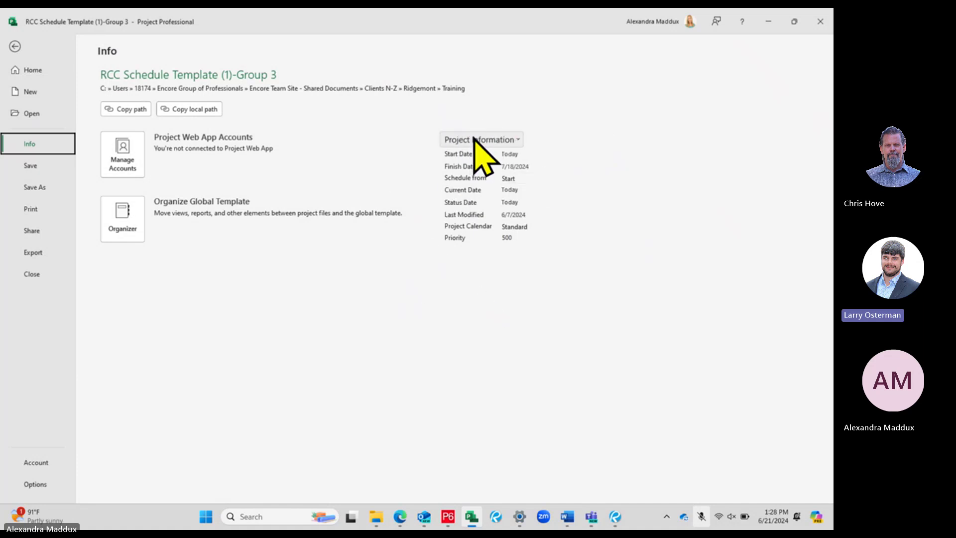
# - View the Summary page of the project's Advanced Properties and close it without changes
pyautogui.click(504, 142)
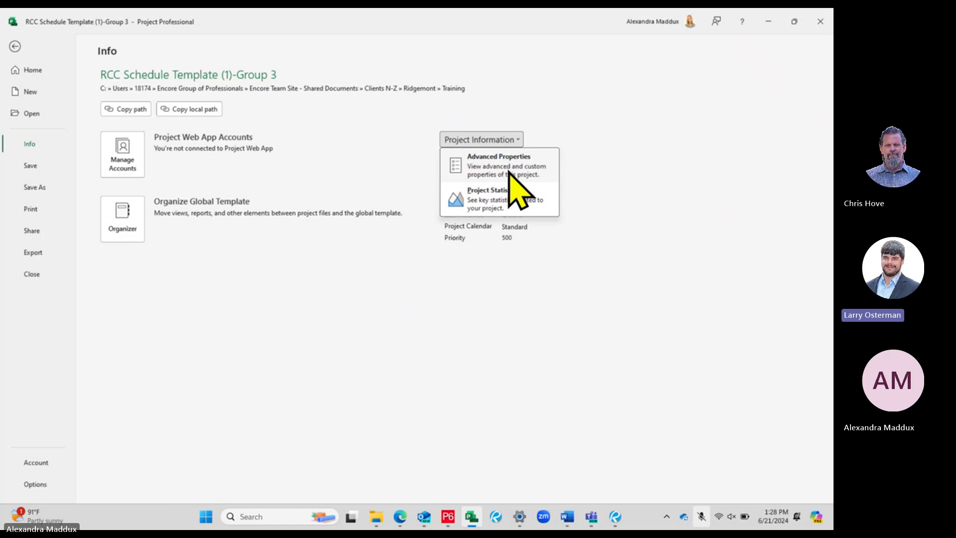
pyautogui.click(613, 131)
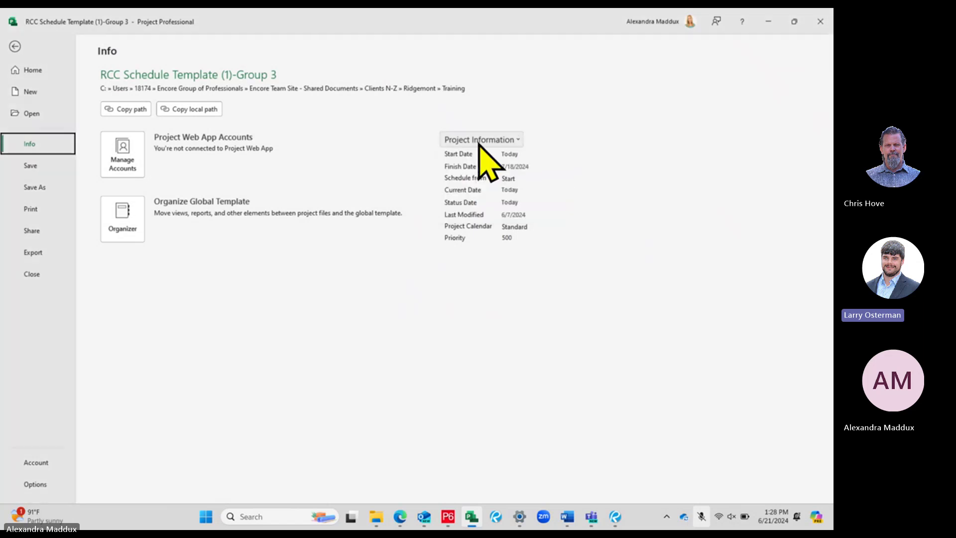
pyautogui.click(504, 143)
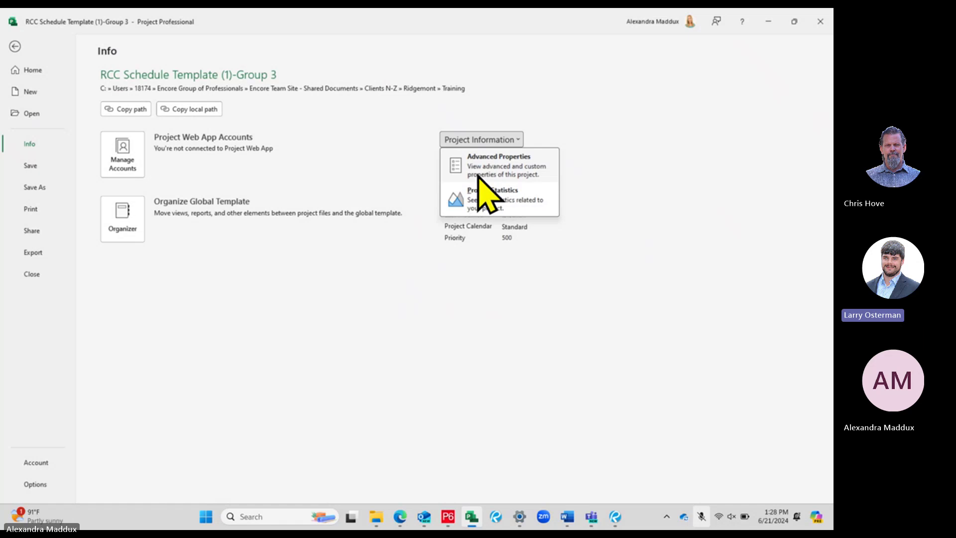
pyautogui.click(522, 170)
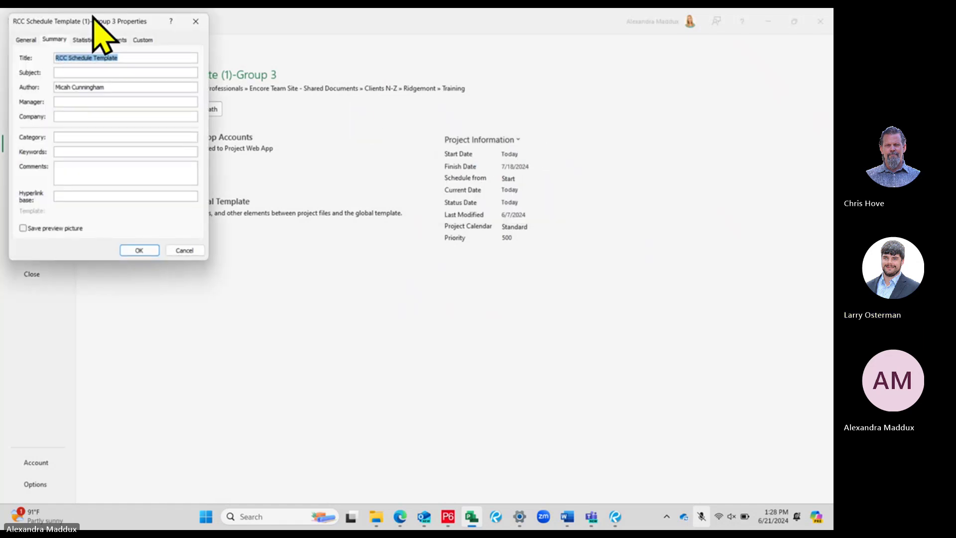
pyautogui.moveTo(94, 20); pyautogui.dragTo(340, 86)
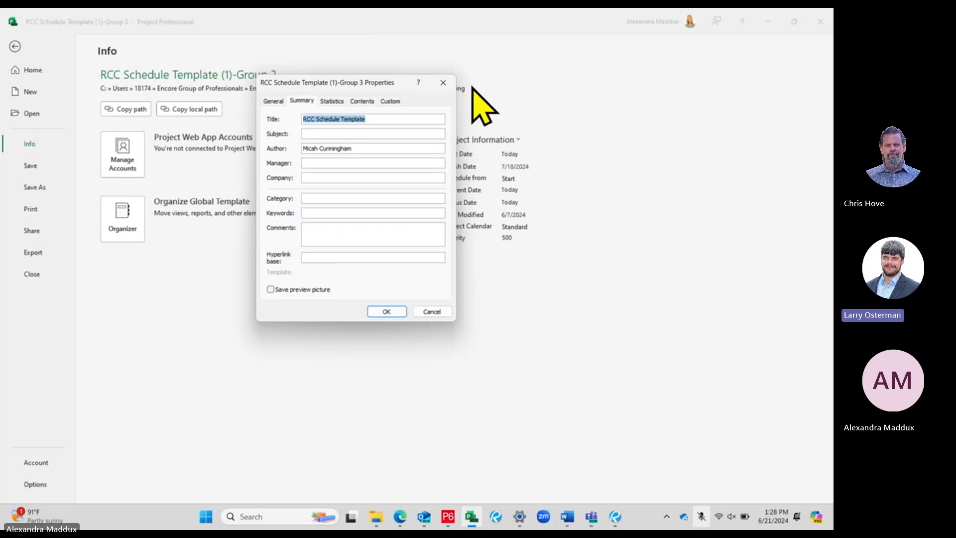
pyautogui.click(444, 83)
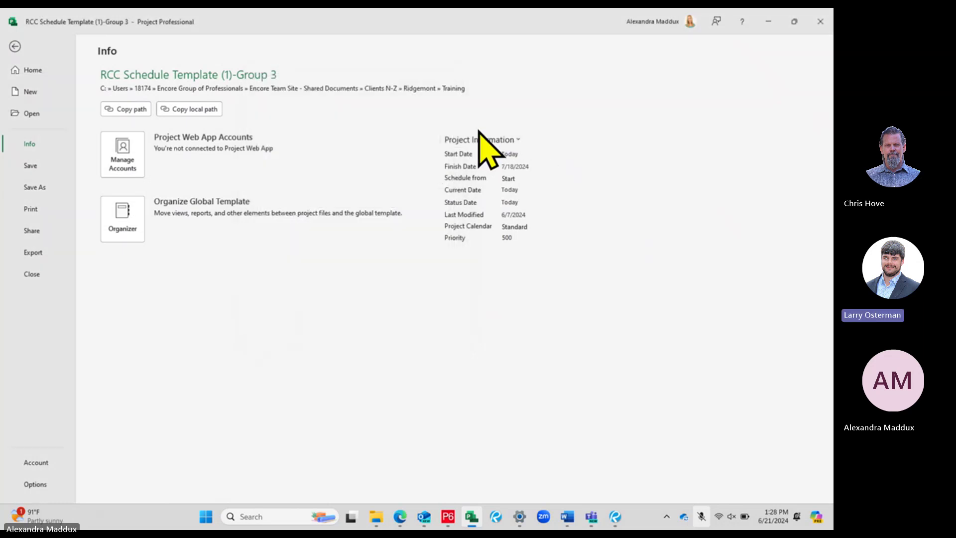
# - Change the project's title to "RCC Schedule Template - Group 3" on the Summary page of the Advanced Properties
pyautogui.click(491, 140)
pyautogui.click(495, 159)
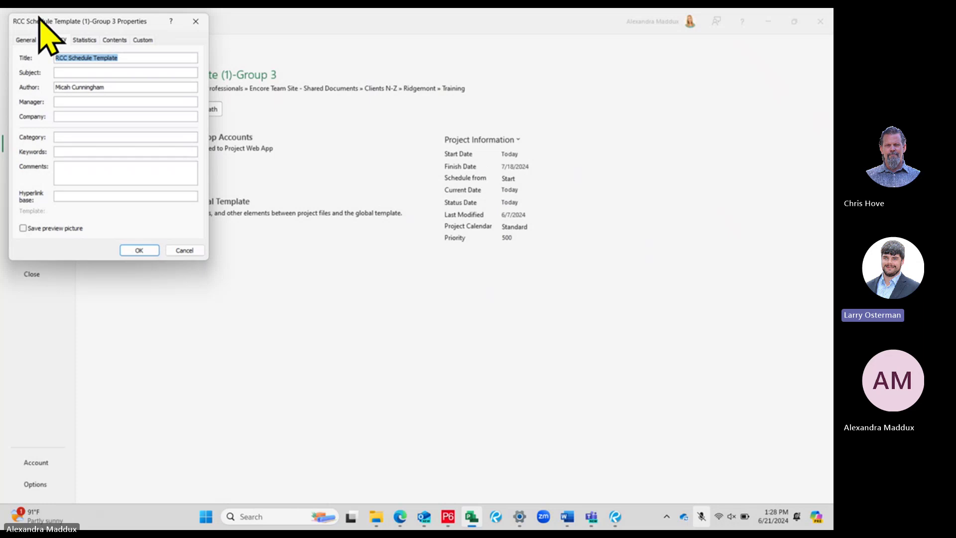
pyautogui.moveTo(28, 14); pyautogui.dragTo(280, 120)
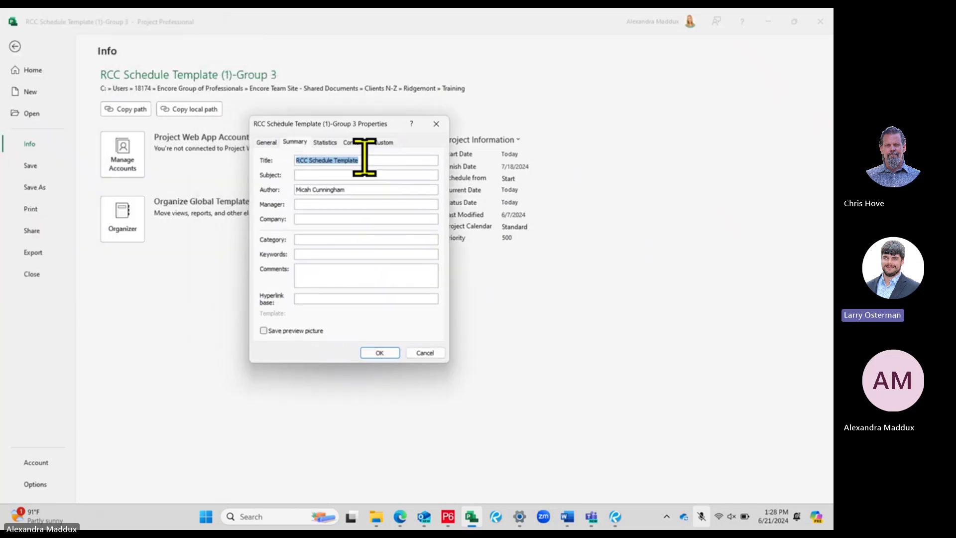
pyautogui.click(384, 159)
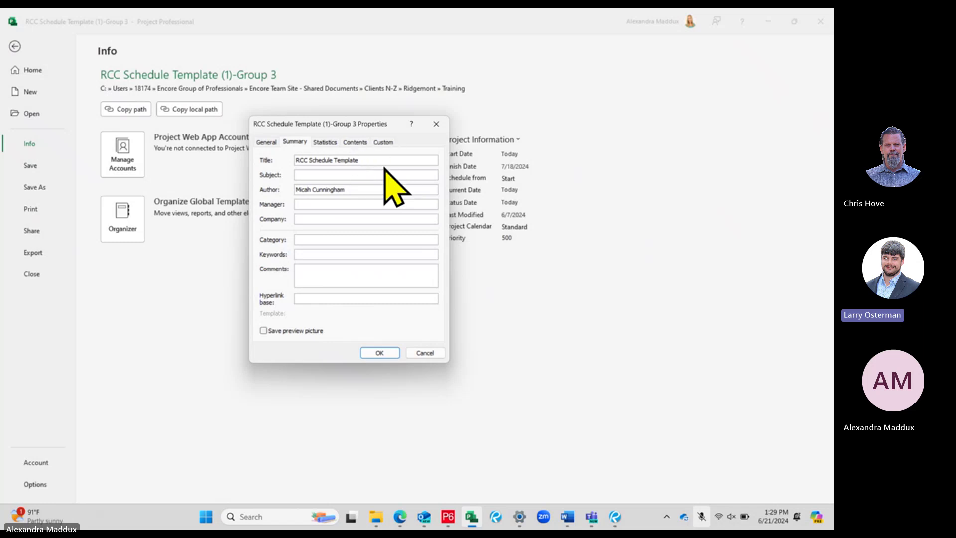
pyautogui.write('- Group 3')
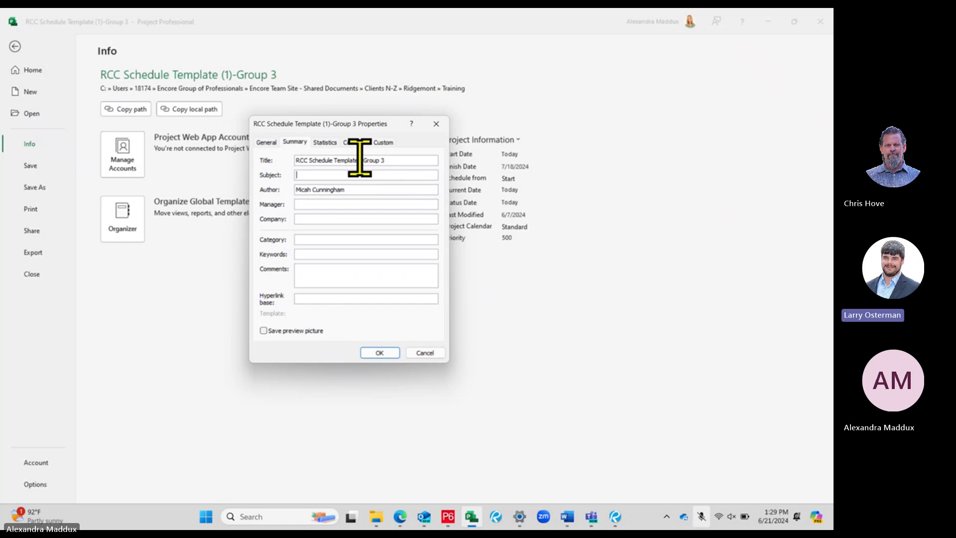
pyautogui.click(368, 190)
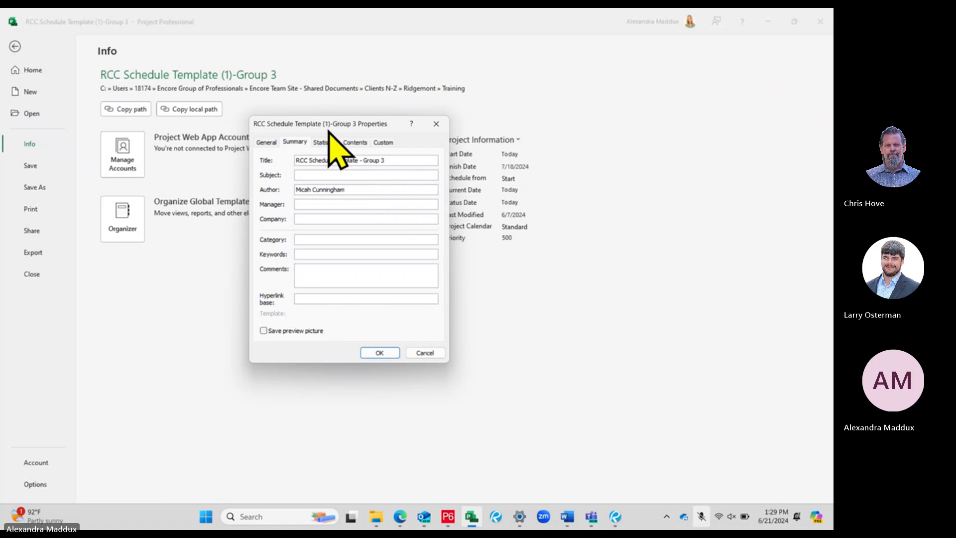
pyautogui.moveTo(330, 131); pyautogui.dragTo(370, 118)
pyautogui.click(384, 175)
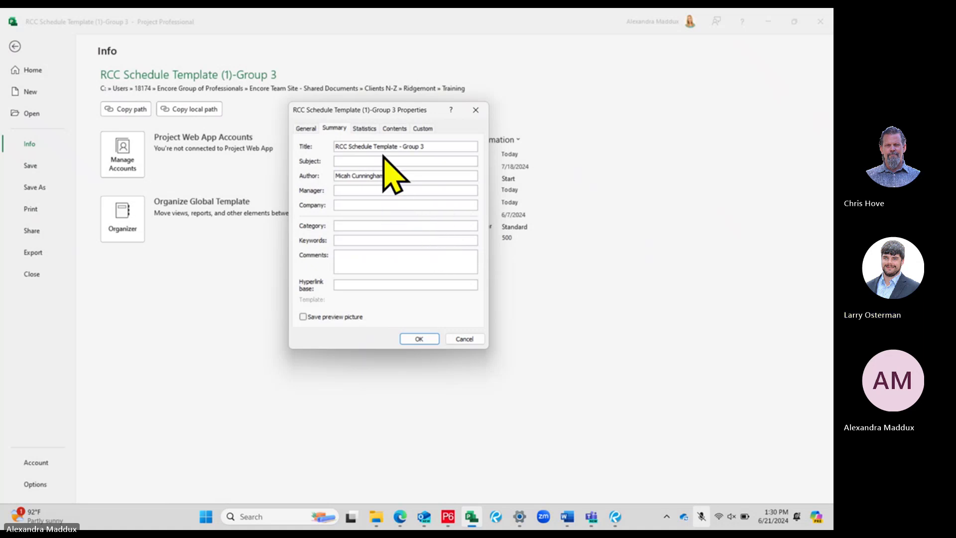
# - Review the General, Statistics, Contents and Custom pages of the project's properties, return to Summary and accept the properties
pyautogui.click(305, 129)
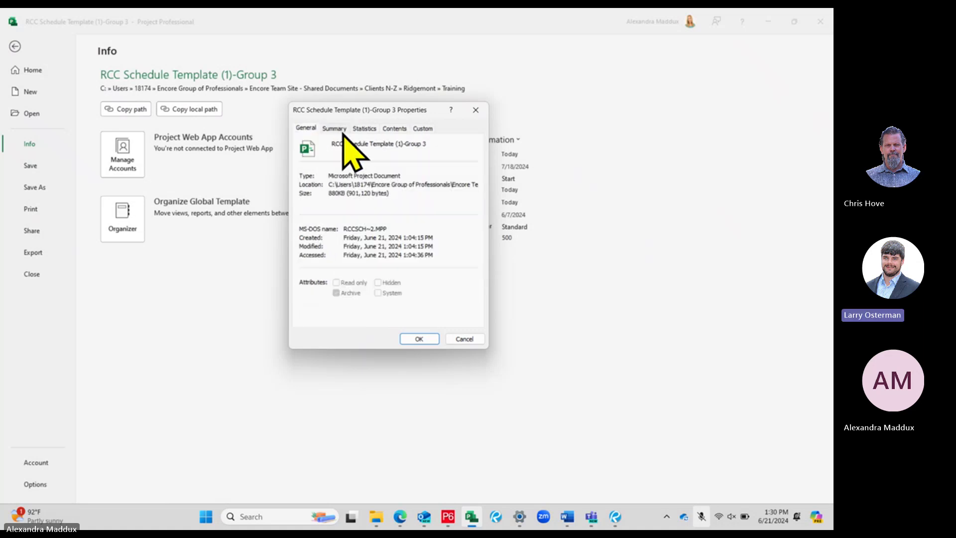
pyautogui.click(332, 128)
pyautogui.click(364, 128)
pyautogui.click(394, 129)
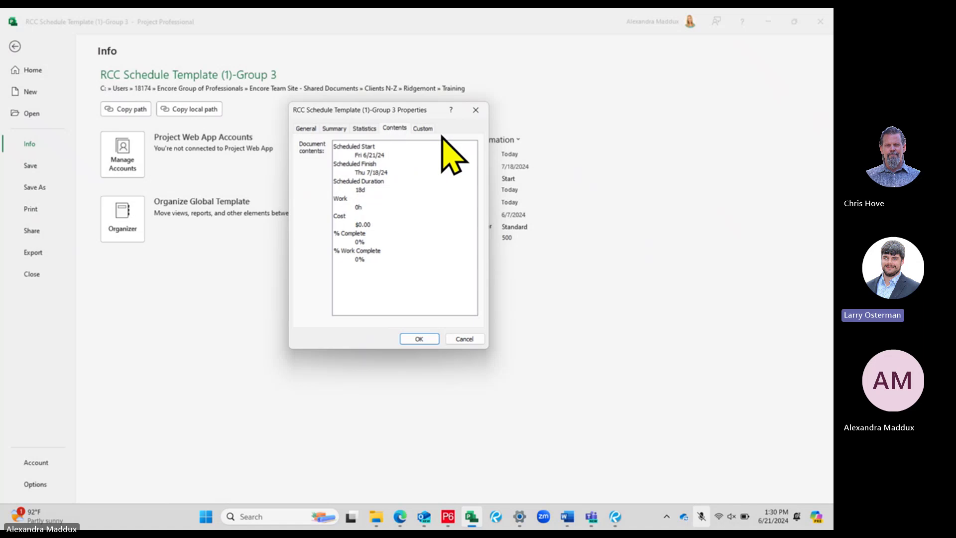
pyautogui.click(423, 128)
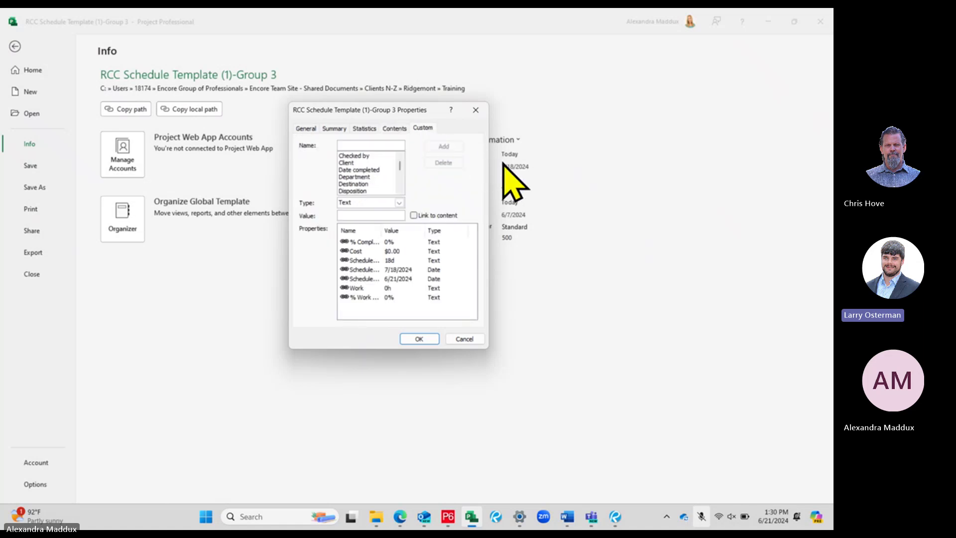
pyautogui.click(343, 131)
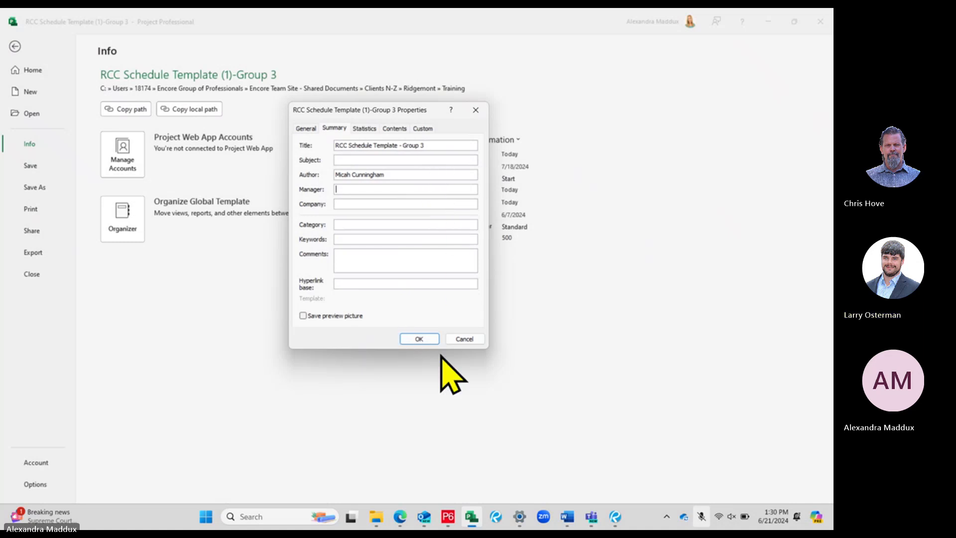
pyautogui.click(419, 340)
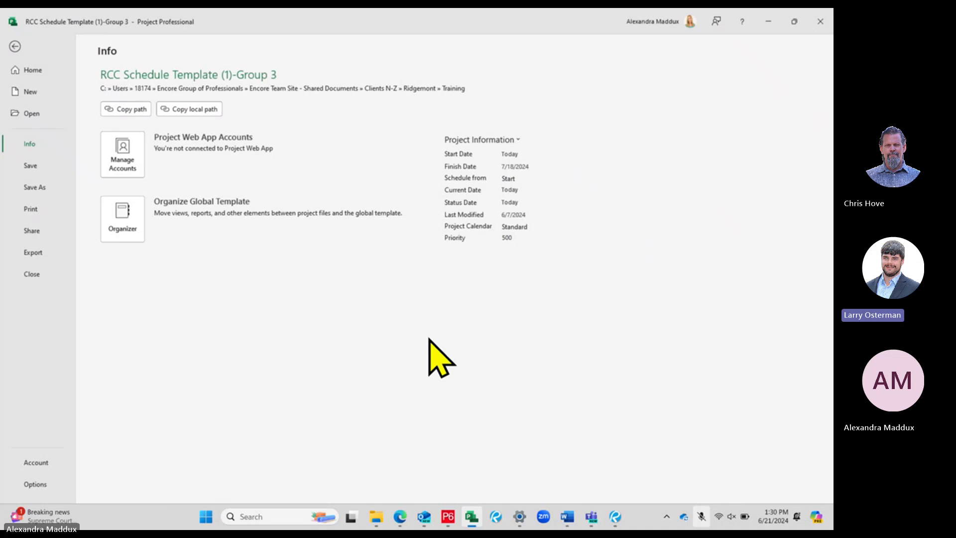
# - View the Statistics page of the project's Advanced Properties and close it without changes
pyautogui.click(496, 140)
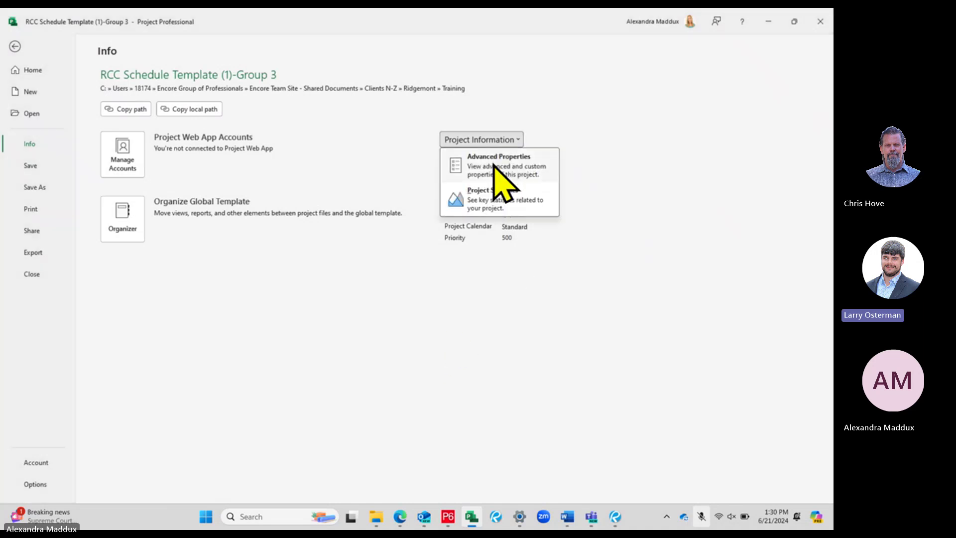
pyautogui.click(494, 167)
pyautogui.click(85, 39)
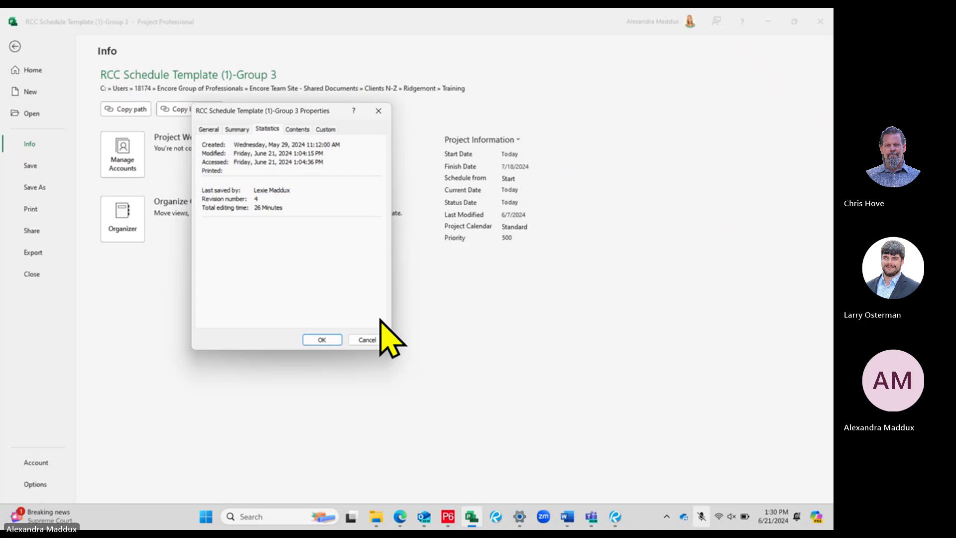
pyautogui.click(367, 339)
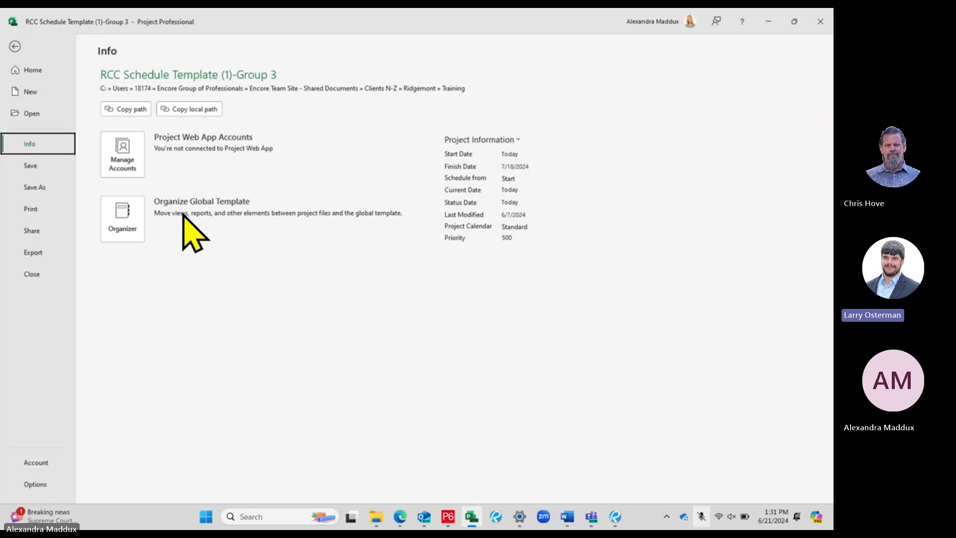
# - View the Filters page of the global template Organizer and close it without copying anything
pyautogui.click(138, 216)
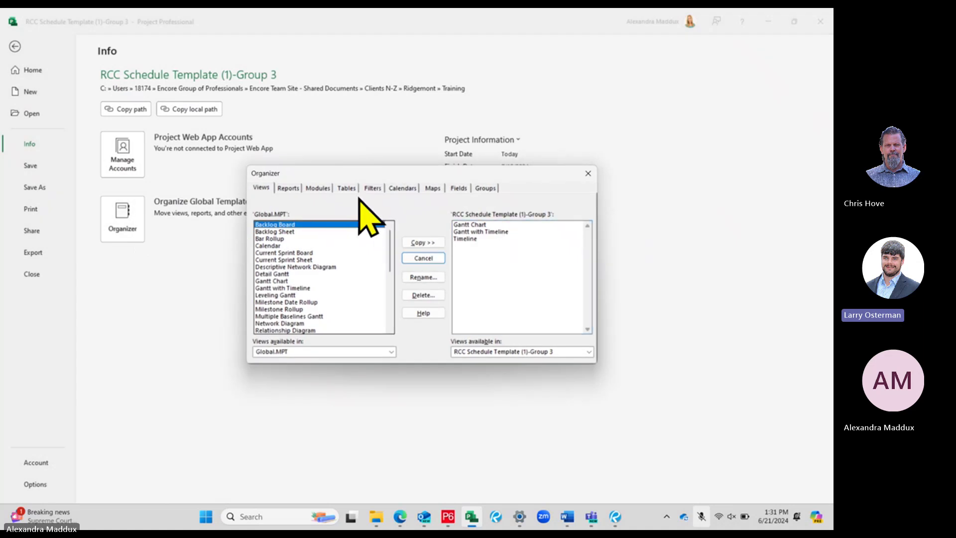
pyautogui.click(372, 188)
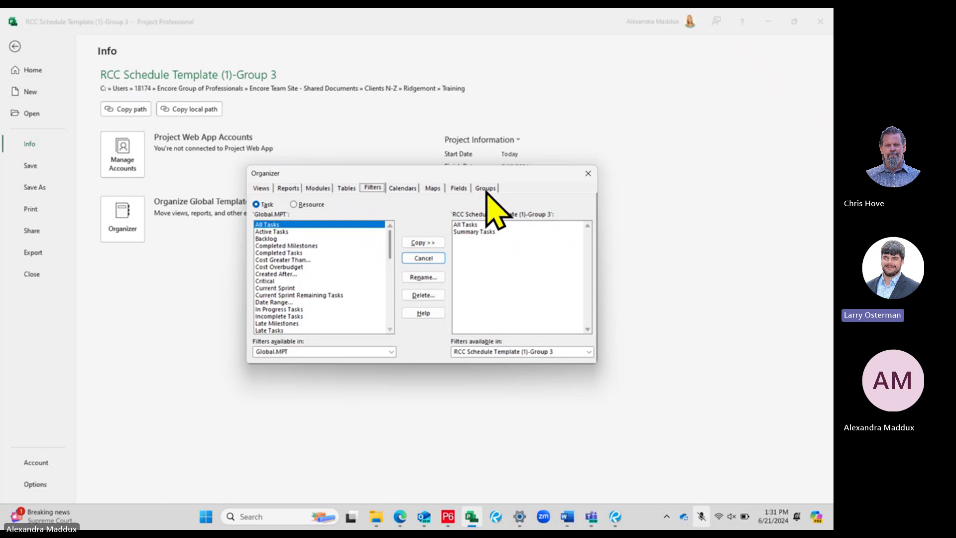
pyautogui.click(589, 173)
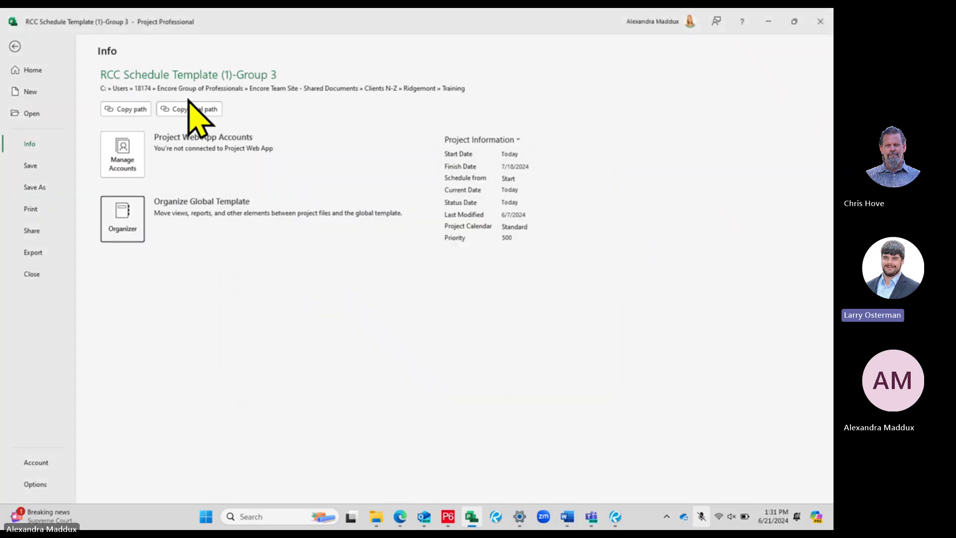
# - Review the Tables, Calendars, Filters and Reports pages of the global template Organizer and close it without changes
pyautogui.click(31, 144)
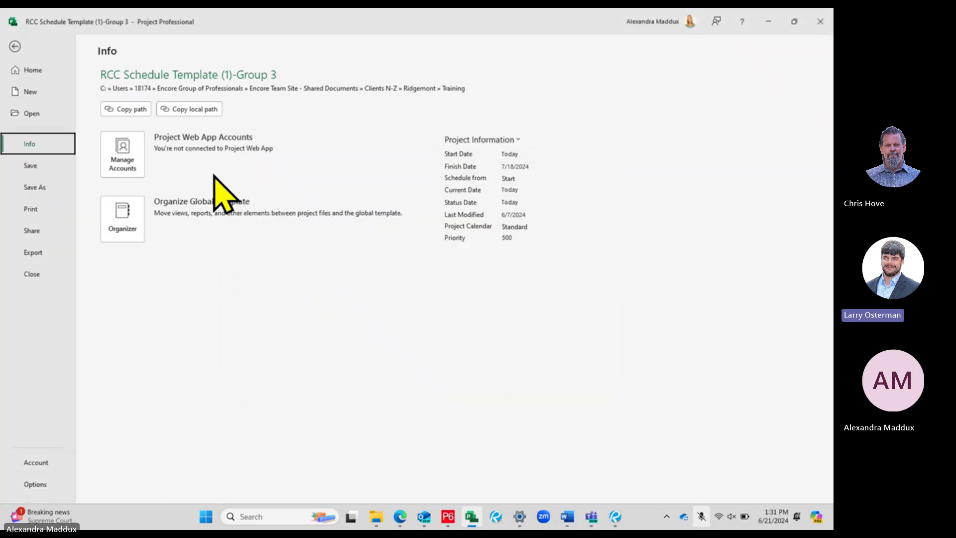
pyautogui.click(121, 215)
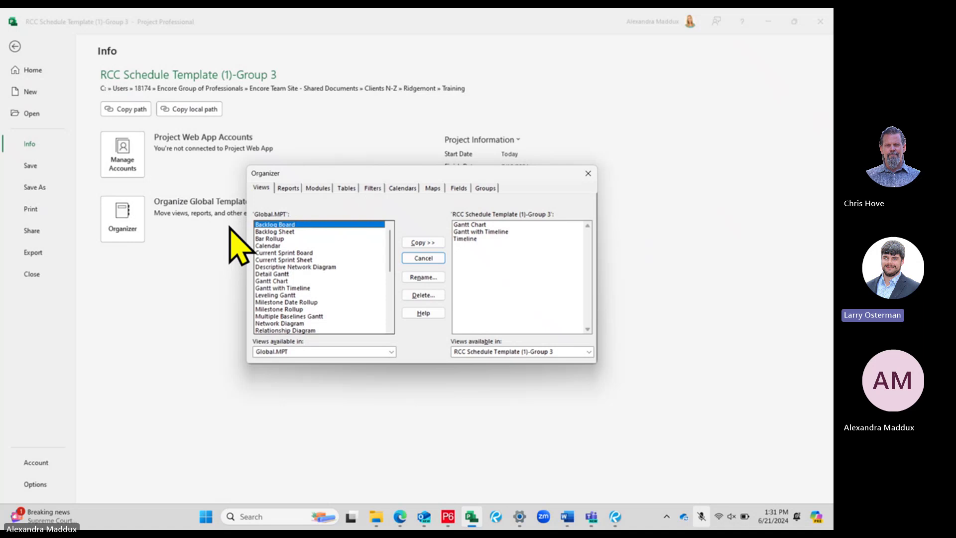
pyautogui.click(349, 187)
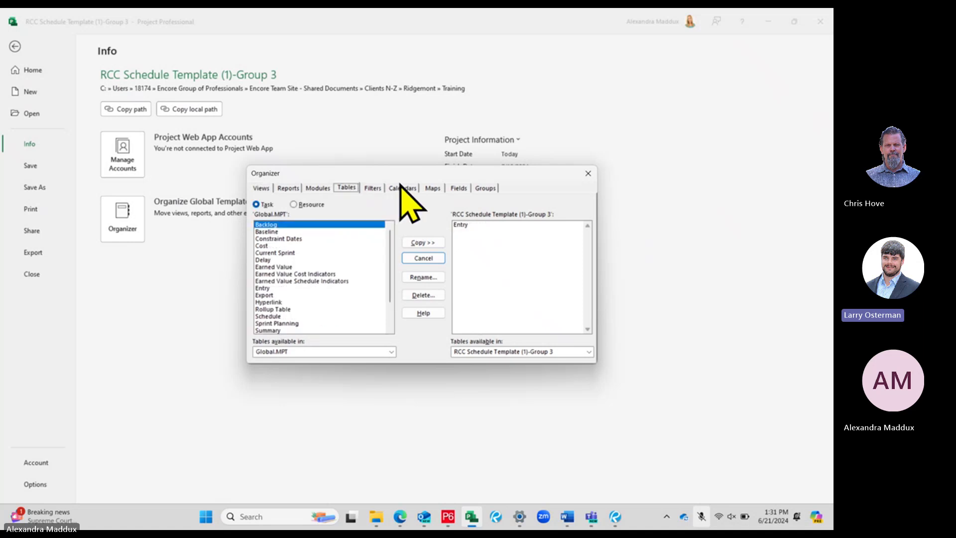
pyautogui.click(402, 187)
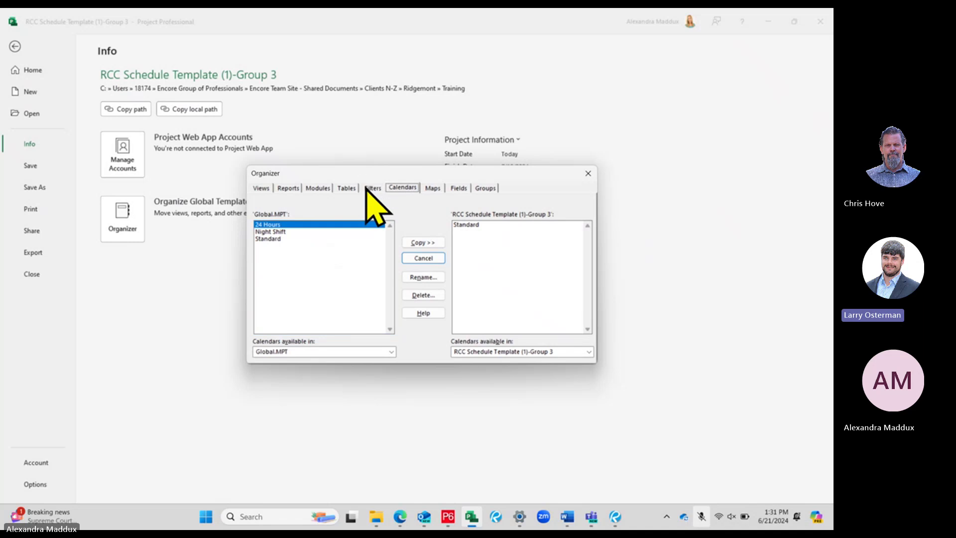
pyautogui.click(348, 188)
pyautogui.click(374, 190)
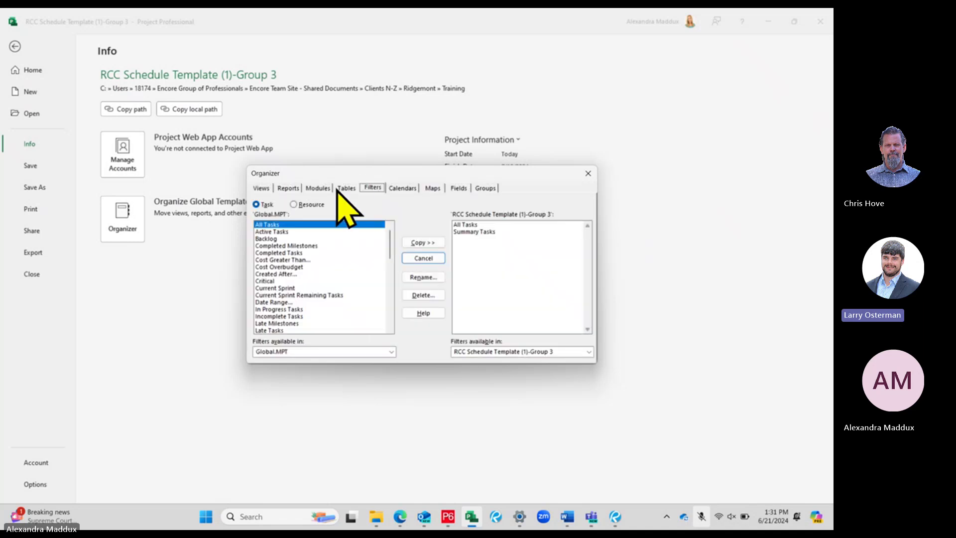
pyautogui.click(287, 188)
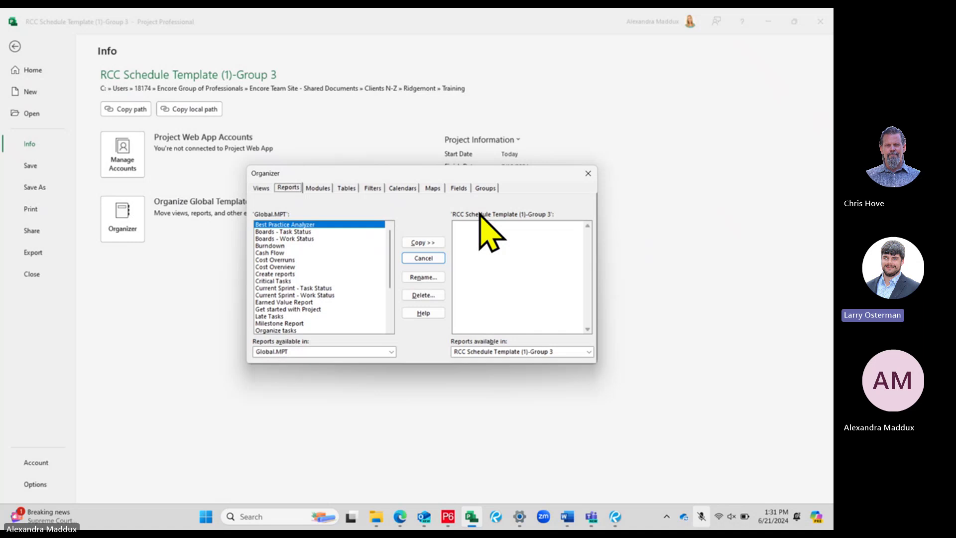
pyautogui.click(588, 173)
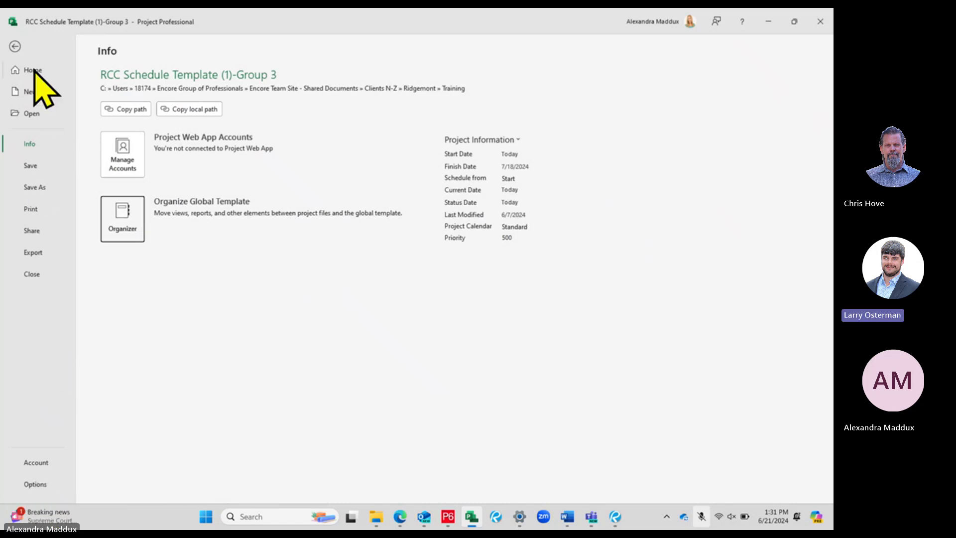
# - Show the available date formats in the general project options and cancel without choosing one
pyautogui.click(40, 483)
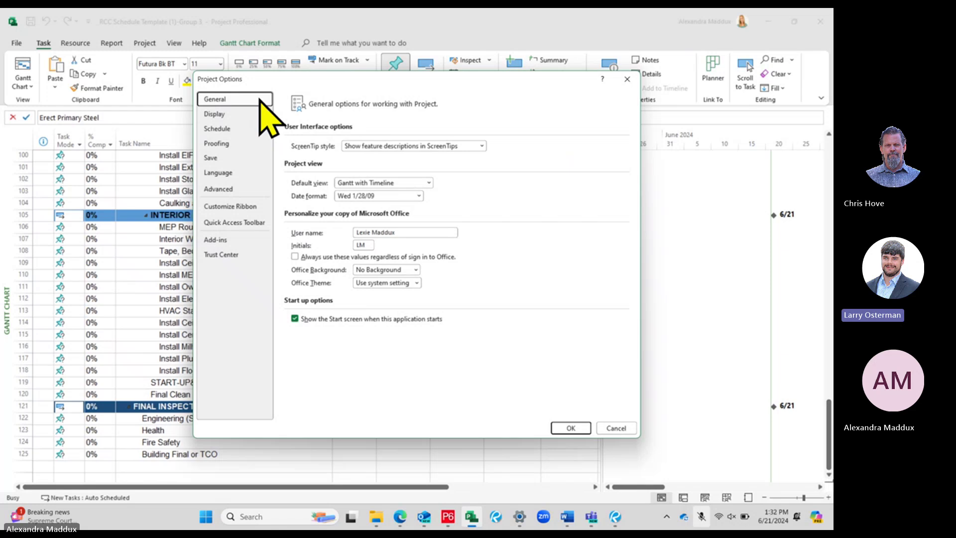
pyautogui.click(348, 197)
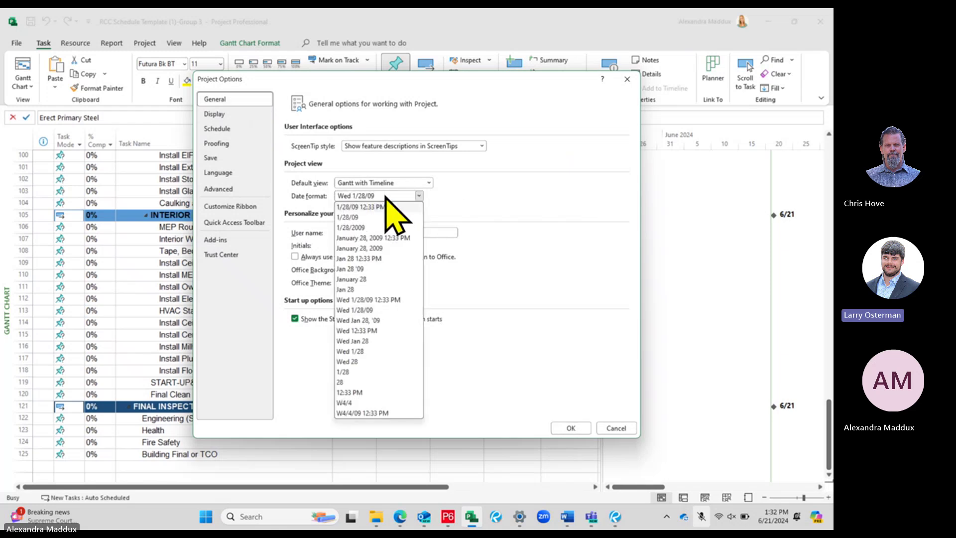
pyautogui.click(461, 216)
pyautogui.click(419, 196)
pyautogui.click(618, 427)
pyautogui.click(618, 427)
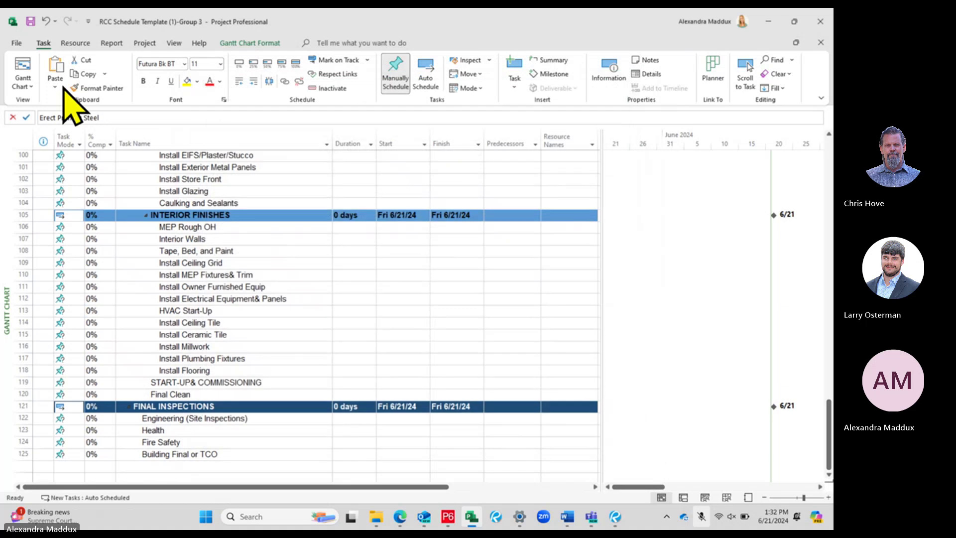
# - Set the project's date format to 1/28/09 12:33 PM in the general options and check the schedule's Start and Finish columns
pyautogui.click(15, 42)
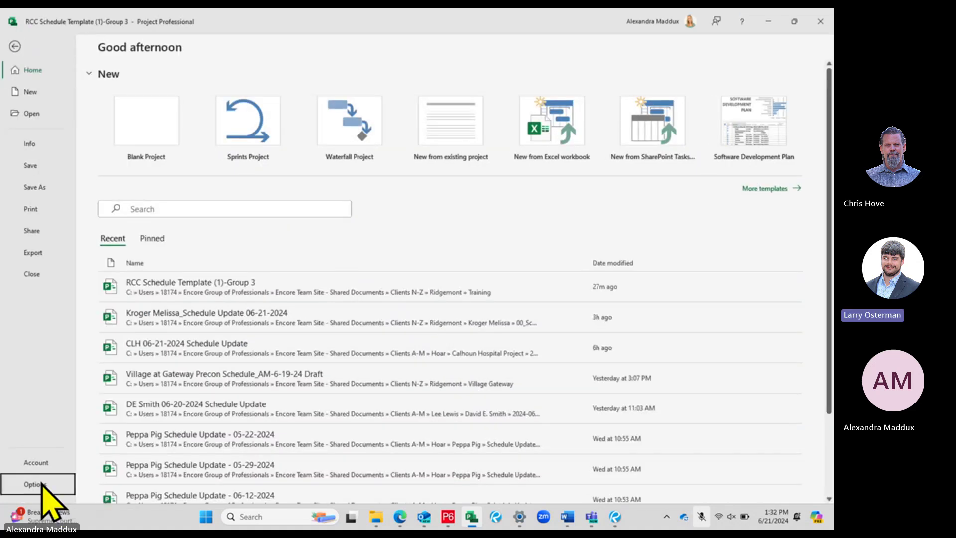
pyautogui.click(33, 484)
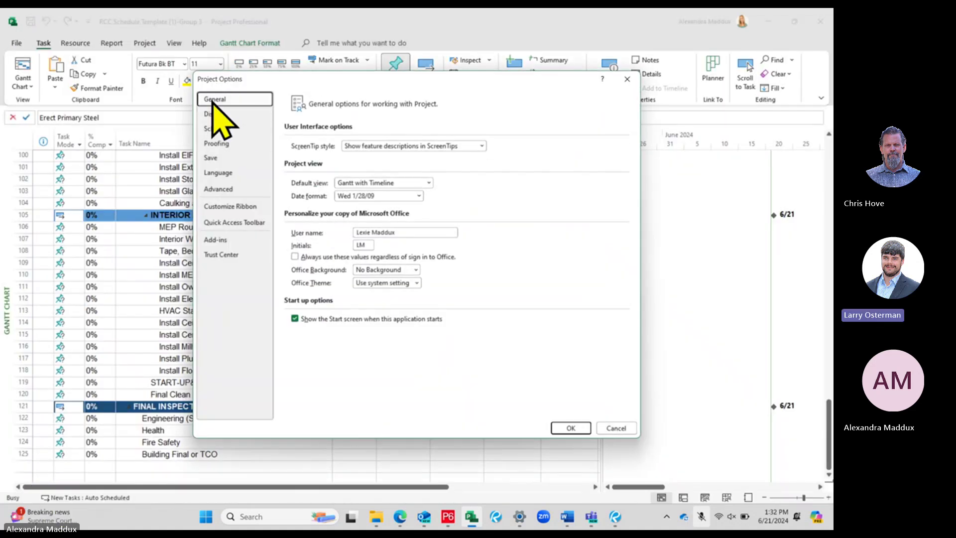
pyautogui.click(414, 197)
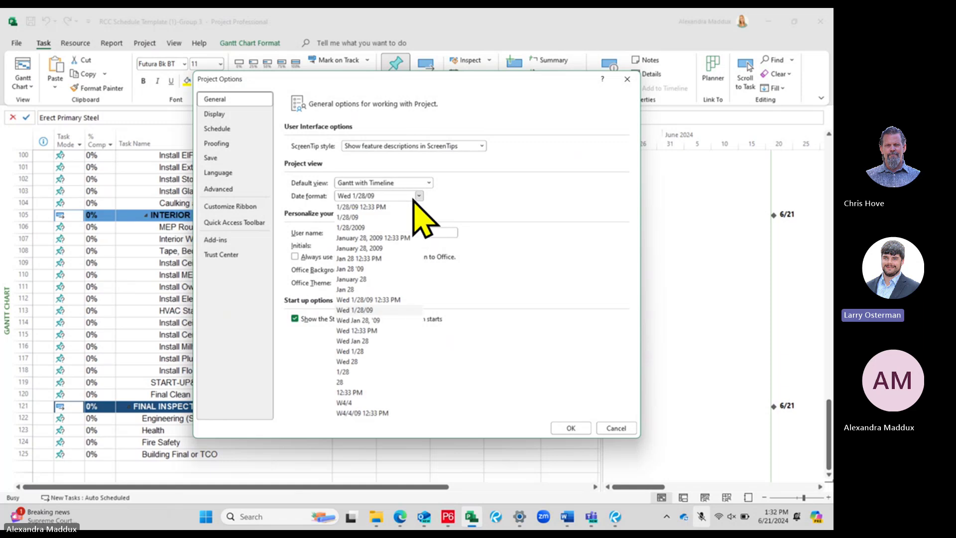
pyautogui.click(393, 209)
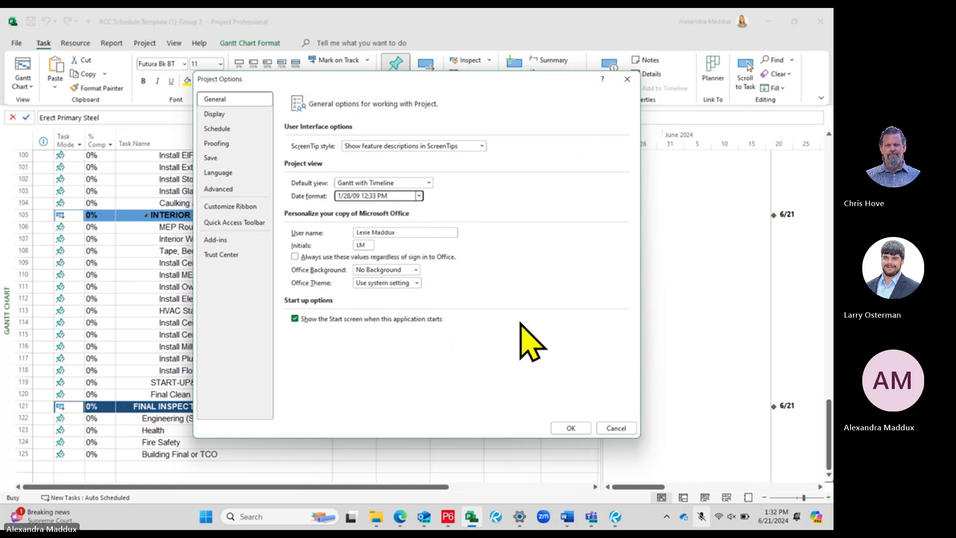
pyautogui.click(571, 428)
pyautogui.scroll(20, 464, 387)
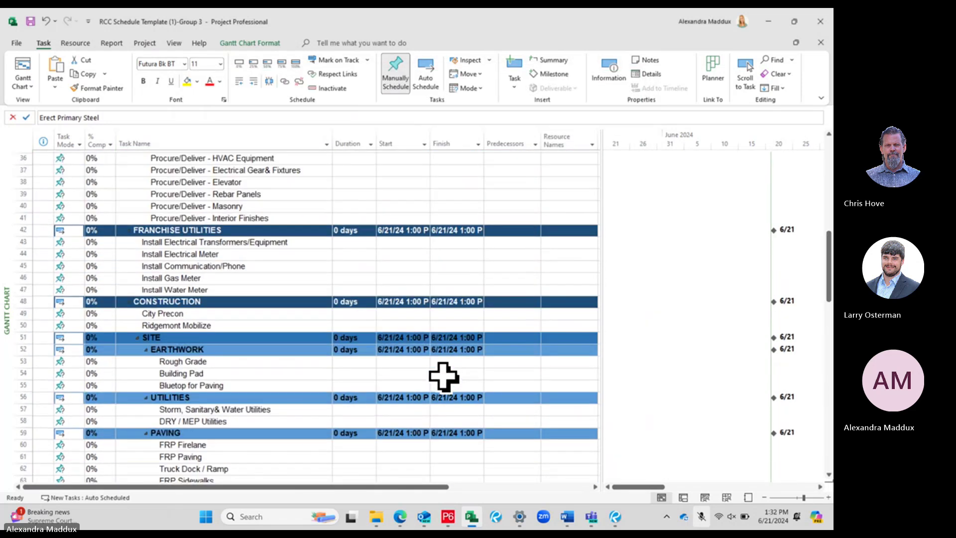
pyautogui.scroll(12, 444, 377)
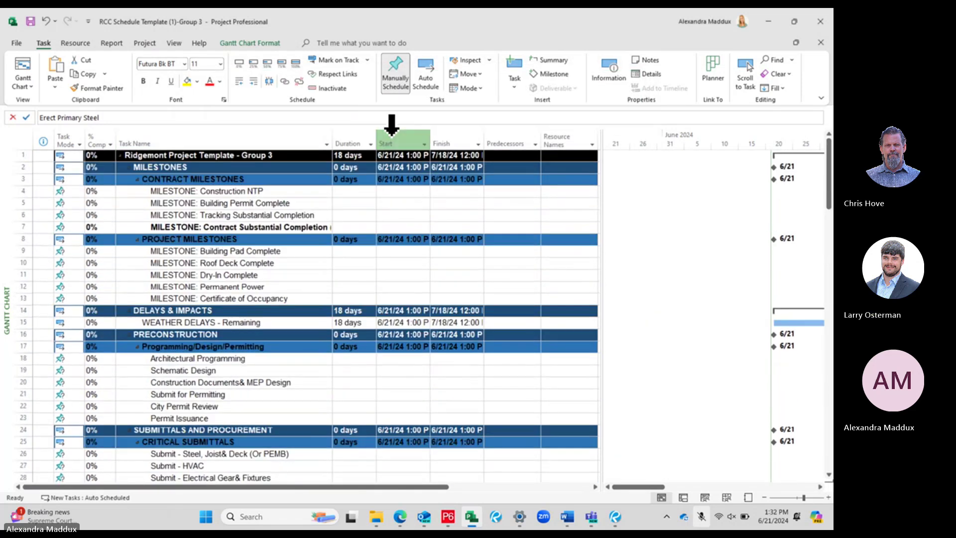
# - Try the 1/28/09 date format in the general options, then return to 1/28/09 12:33 PM and accept the settings
pyautogui.click(17, 42)
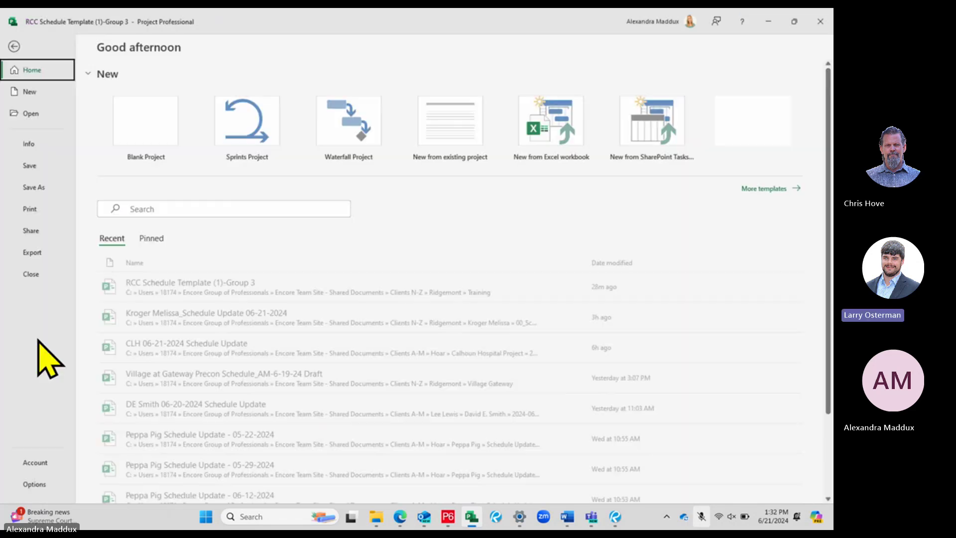
pyautogui.click(39, 486)
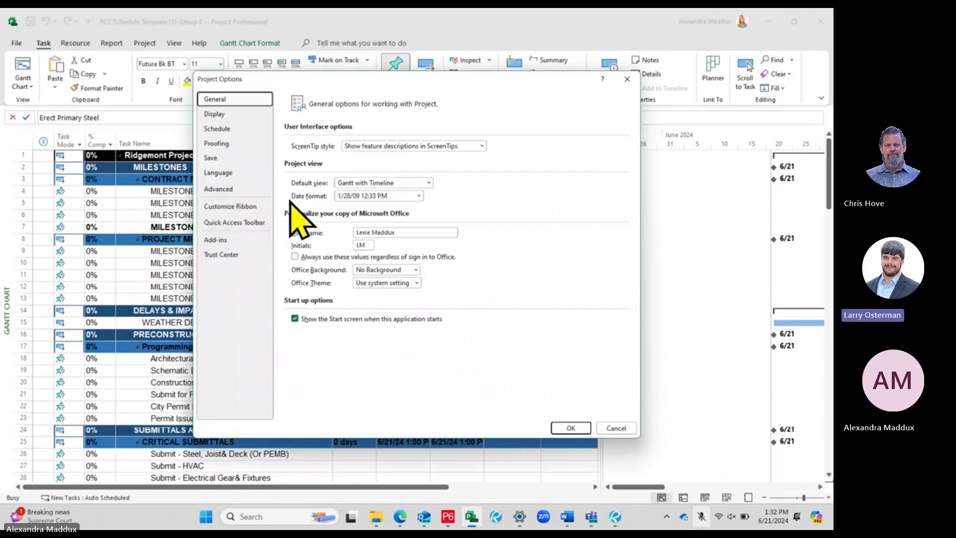
pyautogui.click(386, 196)
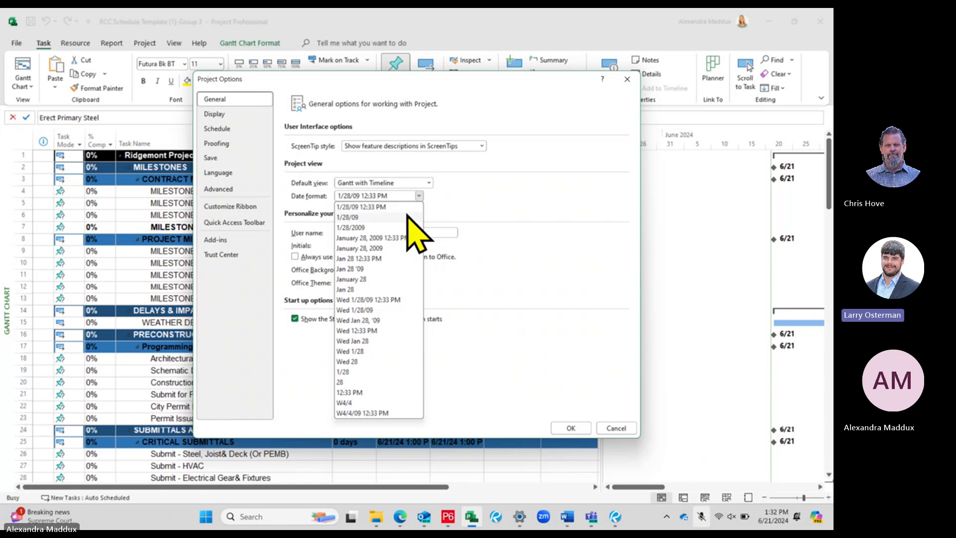
pyautogui.click(406, 217)
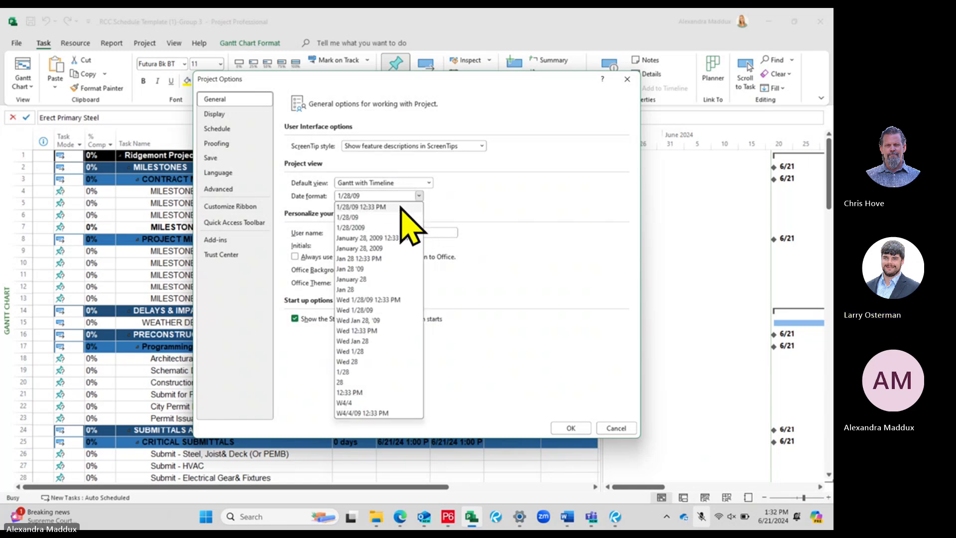
pyautogui.click(405, 205)
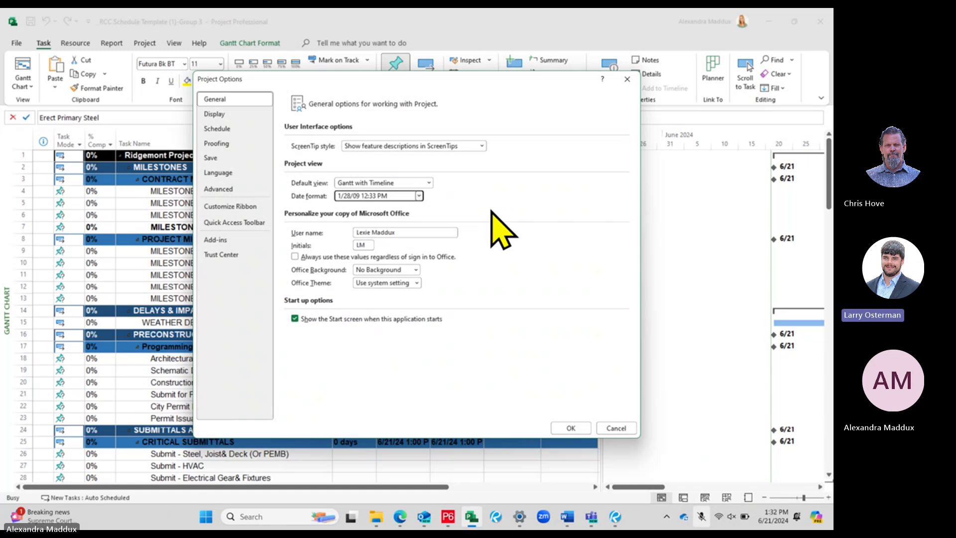
pyautogui.click(568, 427)
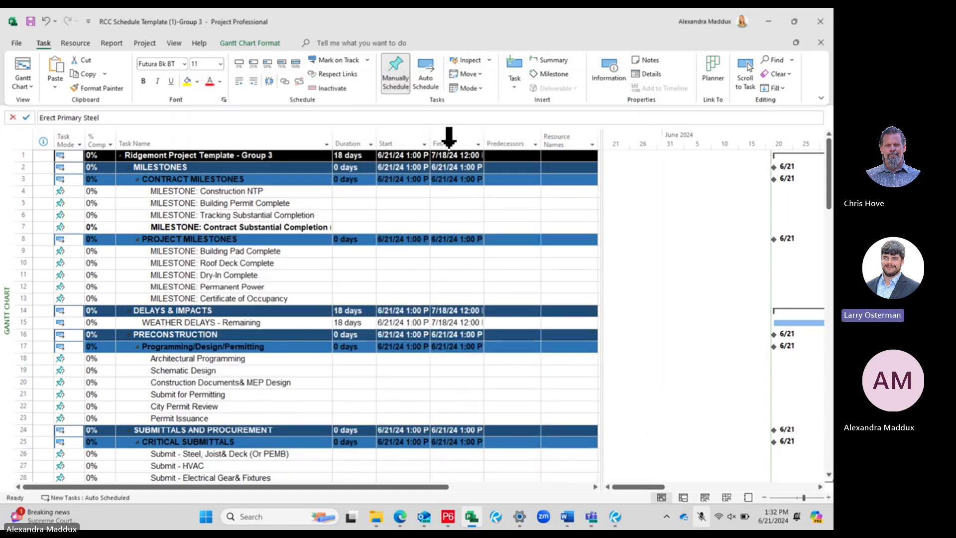
# - Widen the schedule's Start and Finish columns to fit the full date and time
pyautogui.moveTo(430, 147); pyautogui.dragTo(527, 150)
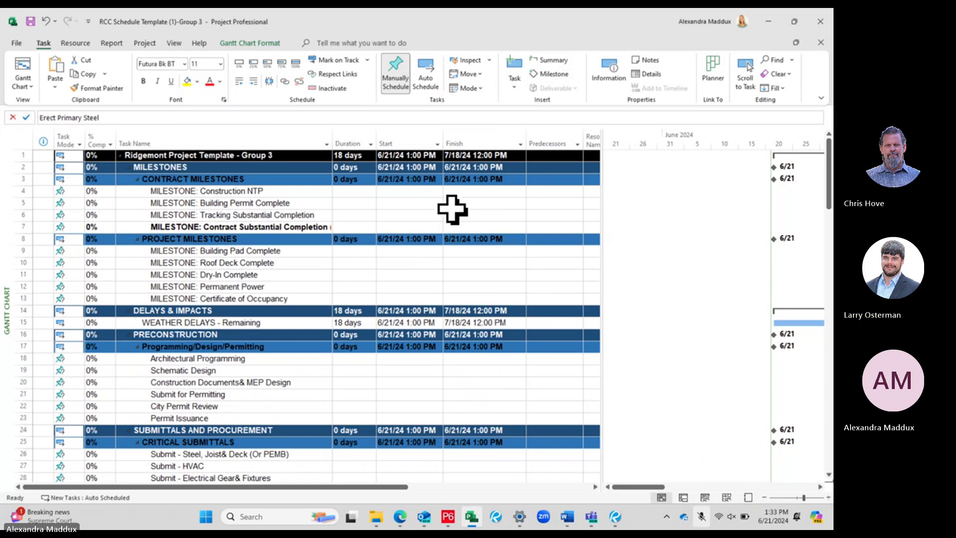
pyautogui.click(551, 166)
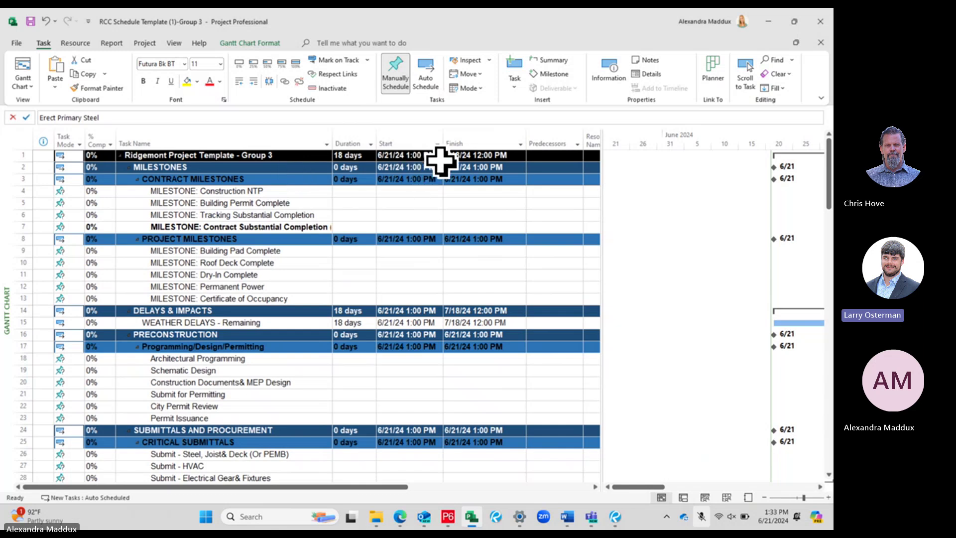
# - Open the Project Information dialog and close it without changing anything
pyautogui.click(148, 43)
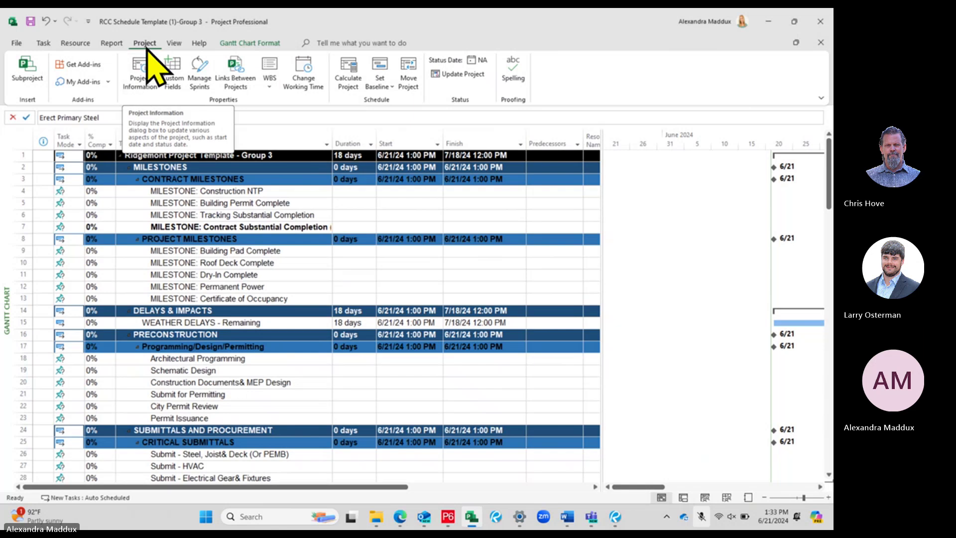
pyautogui.click(141, 80)
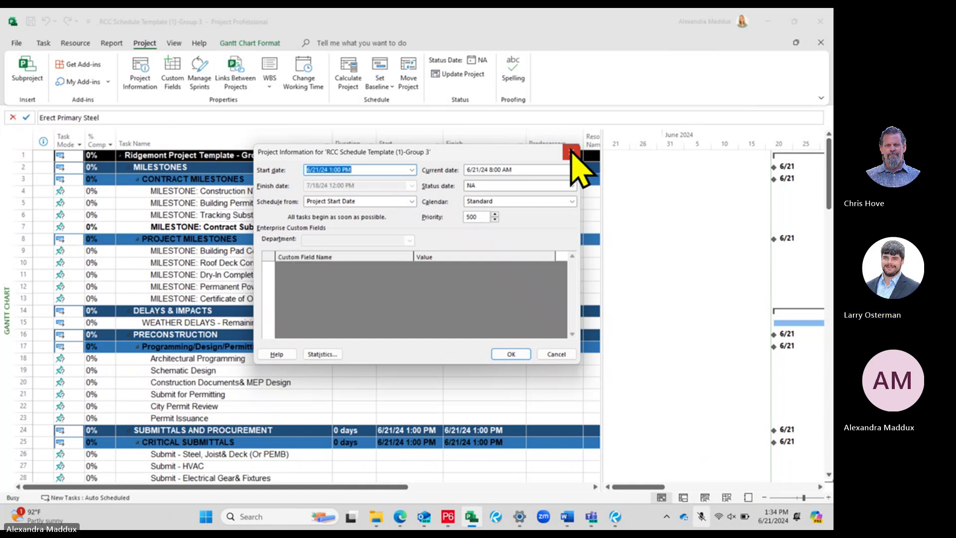
pyautogui.click(571, 151)
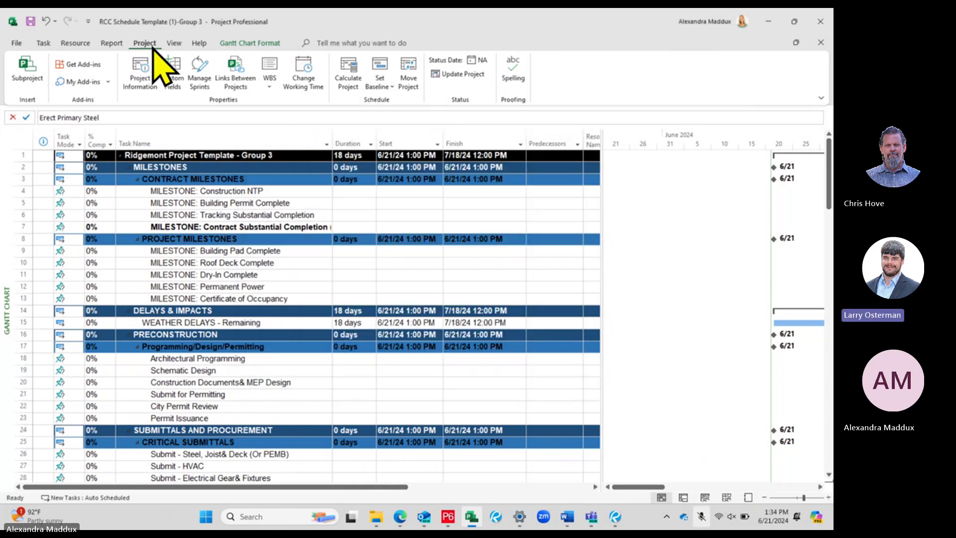
# - Set the project start date to 6/21/24 8:00 AM in the Project Information and apply it to the schedule
pyautogui.click(140, 90)
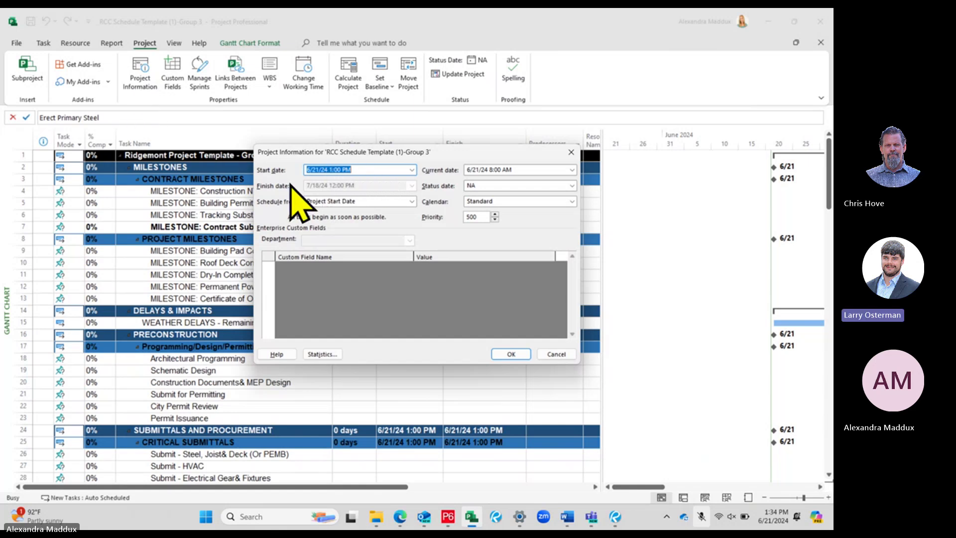
pyautogui.click(352, 170)
pyautogui.moveTo(333, 170); pyautogui.dragTo(342, 170)
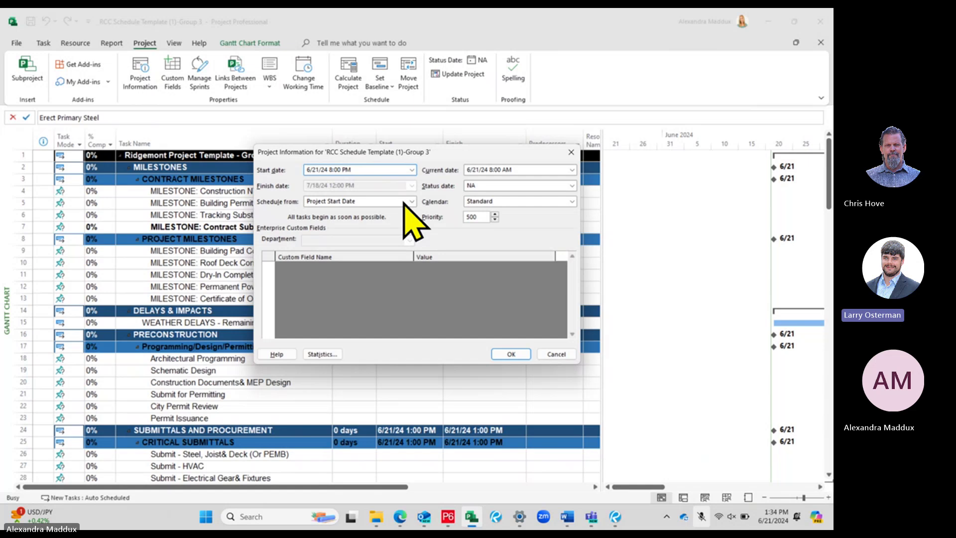
pyautogui.press('BackSpace')
pyautogui.write('A')
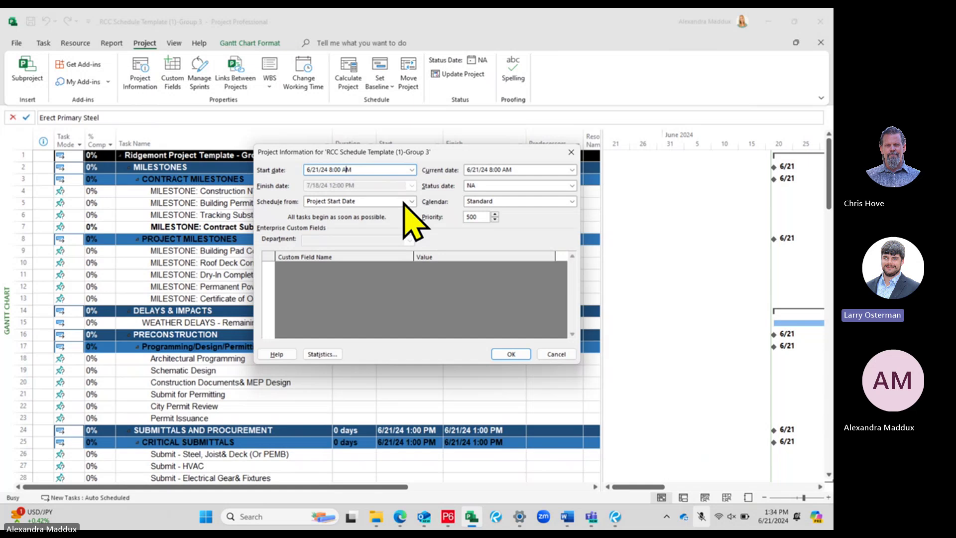
pyautogui.click(394, 168)
pyautogui.moveTo(394, 152); pyautogui.dragTo(407, 197)
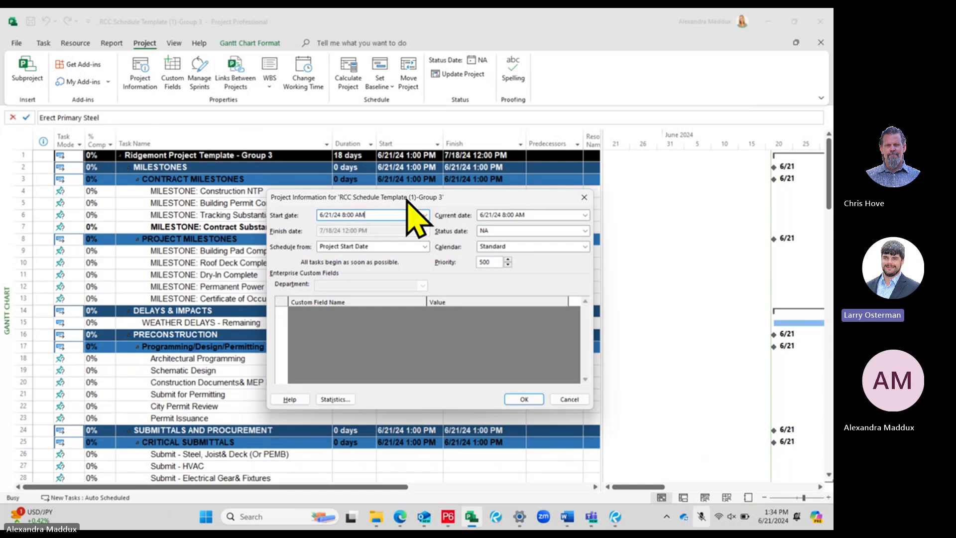
pyautogui.doubleClick(360, 215)
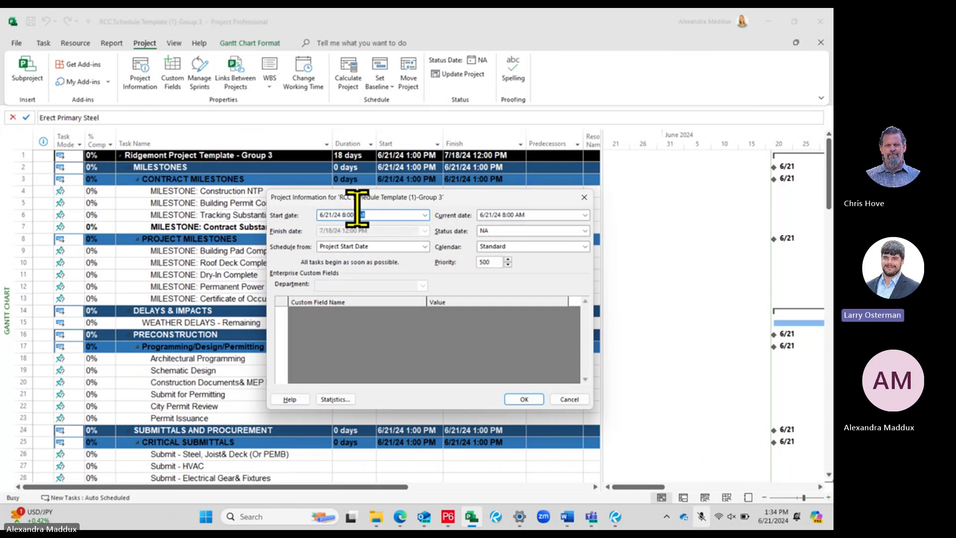
pyautogui.moveTo(360, 215); pyautogui.dragTo(338, 215)
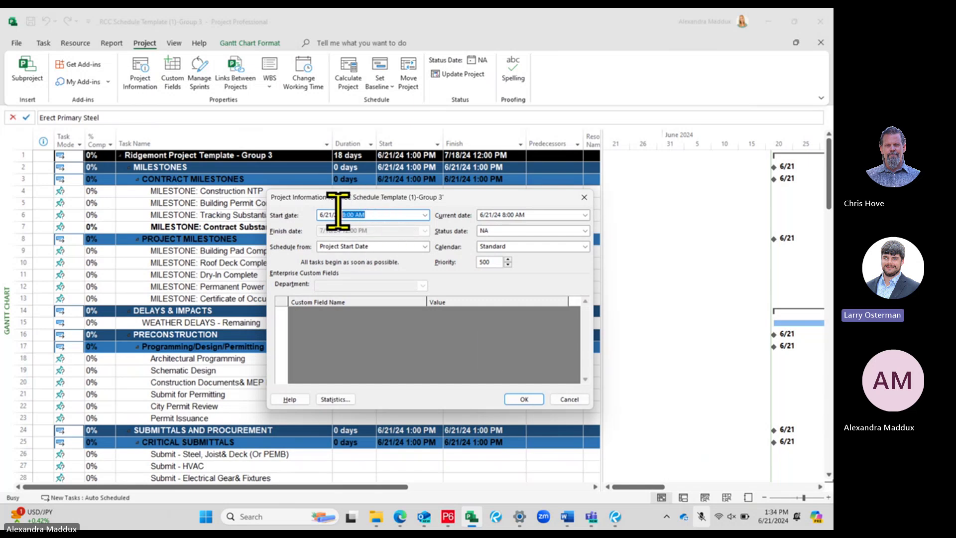
pyautogui.click(408, 216)
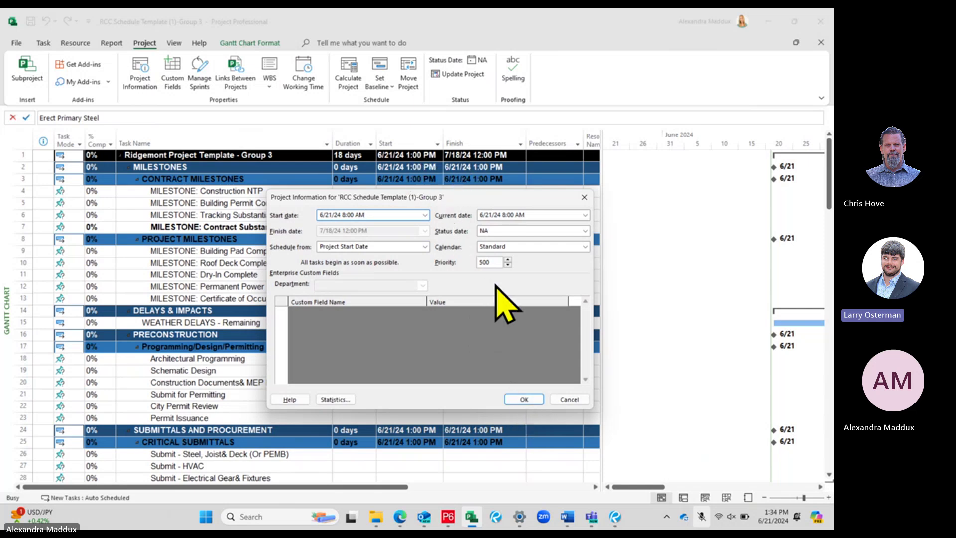
pyautogui.click(523, 399)
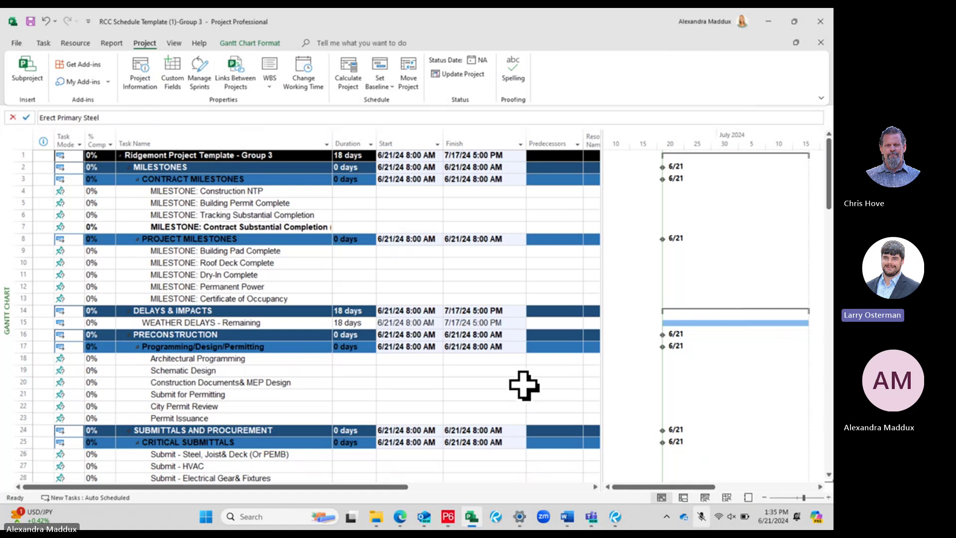
# - Undo the last project start date change, check the start date in the Project Information, and cancel
pyautogui.click(46, 22)
pyautogui.moveTo(431, 369); pyautogui.dragTo(430, 359)
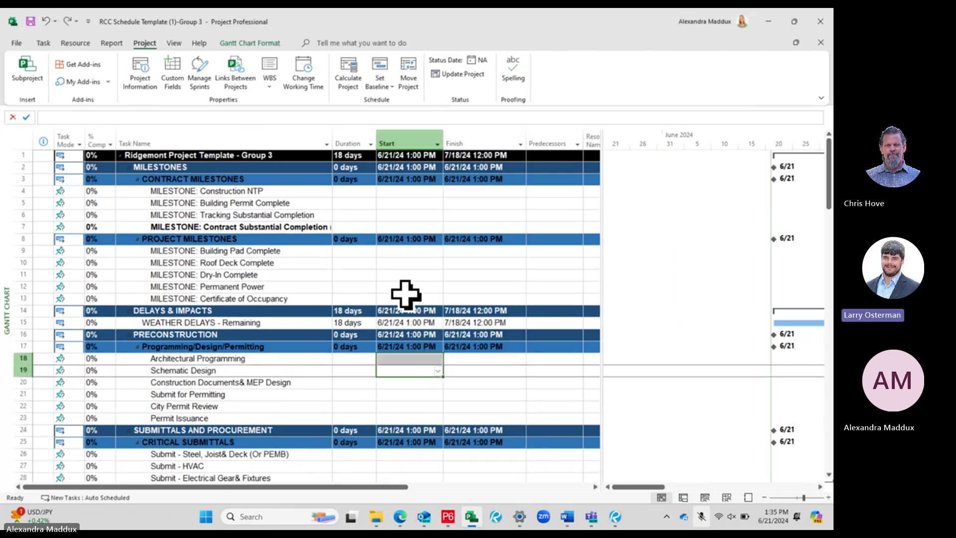
pyautogui.click(144, 75)
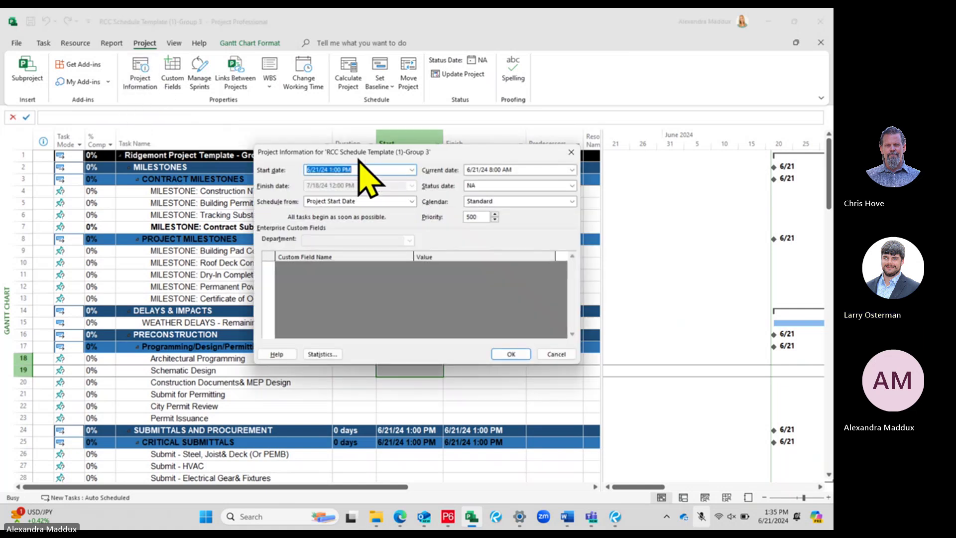
pyautogui.click(326, 171)
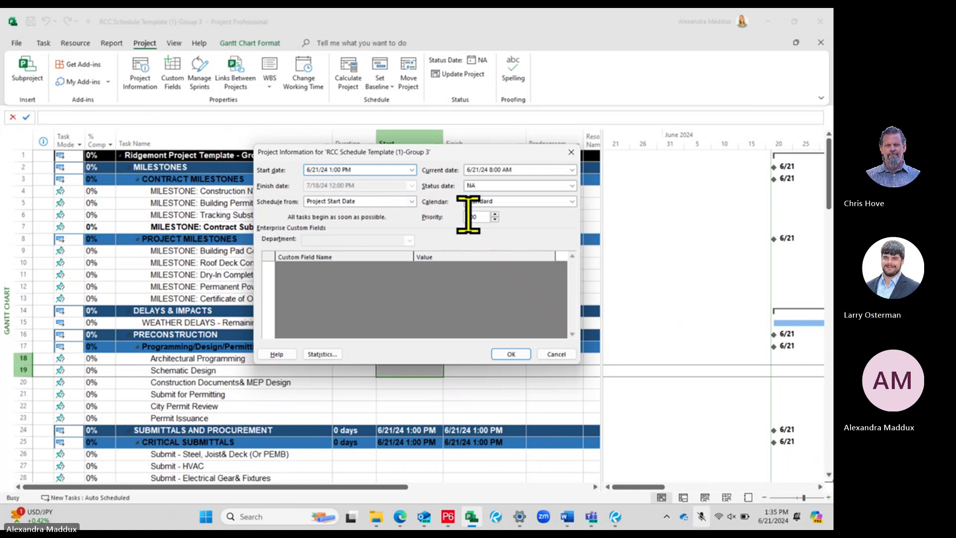
pyautogui.click(556, 354)
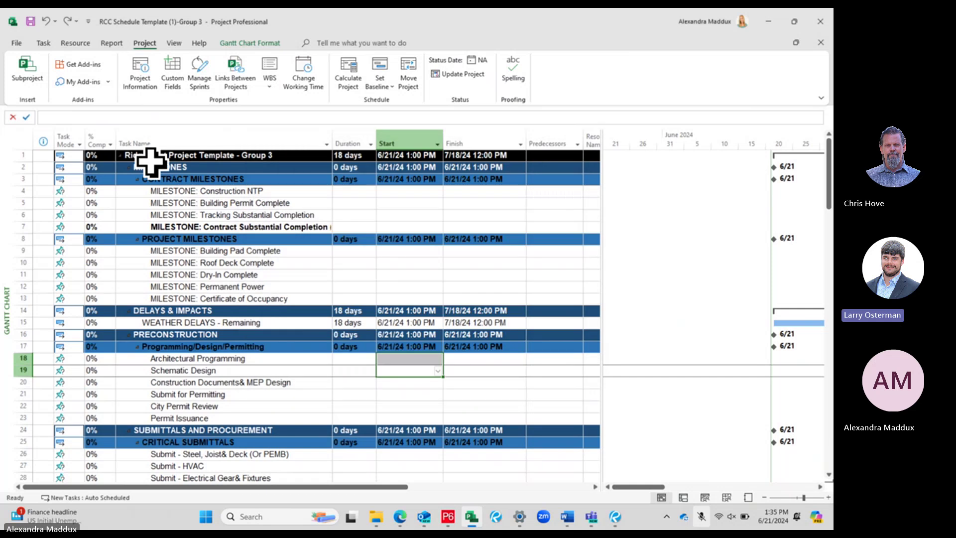
# - Review where the 1/28/09 12:33 PM date format is chosen in the general project options and close them without saving
pyautogui.click(17, 41)
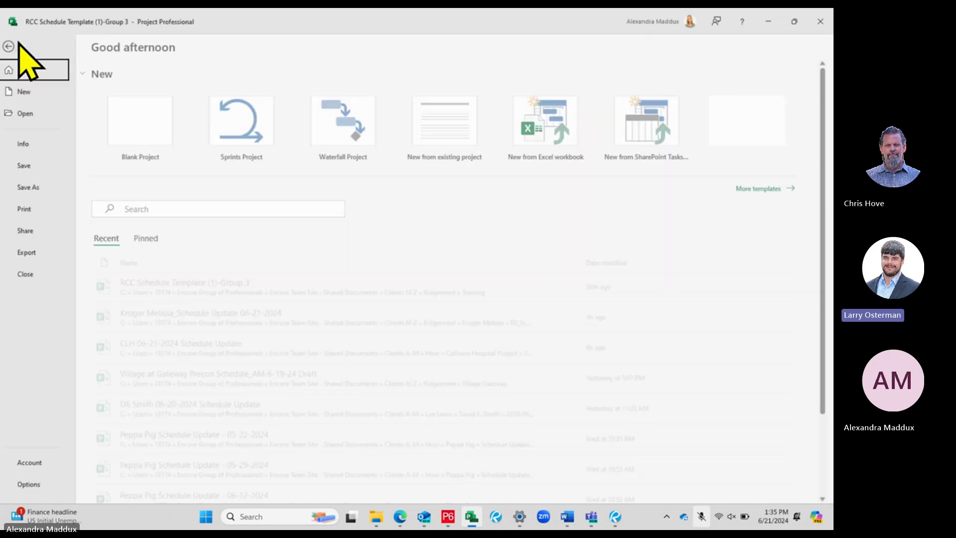
pyautogui.click(35, 484)
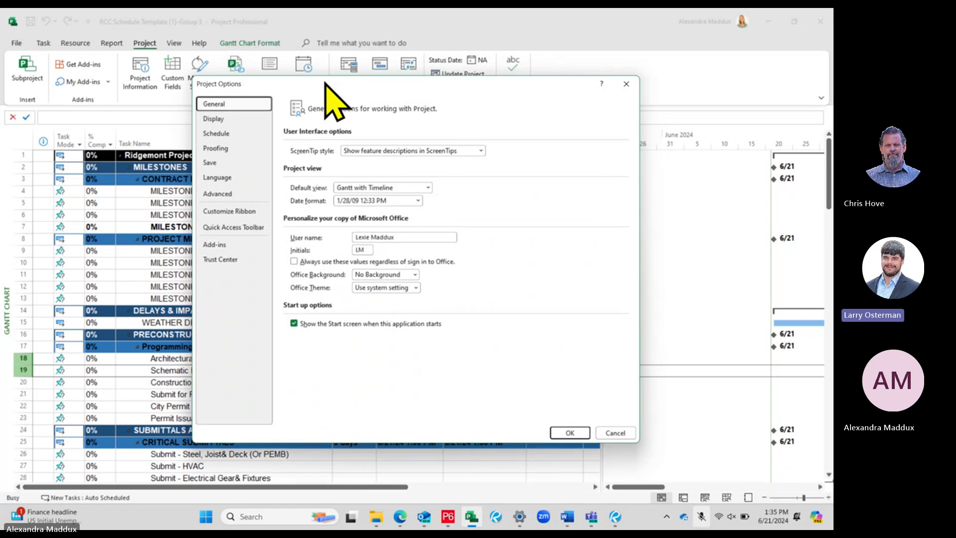
pyautogui.moveTo(326, 79); pyautogui.dragTo(404, 120)
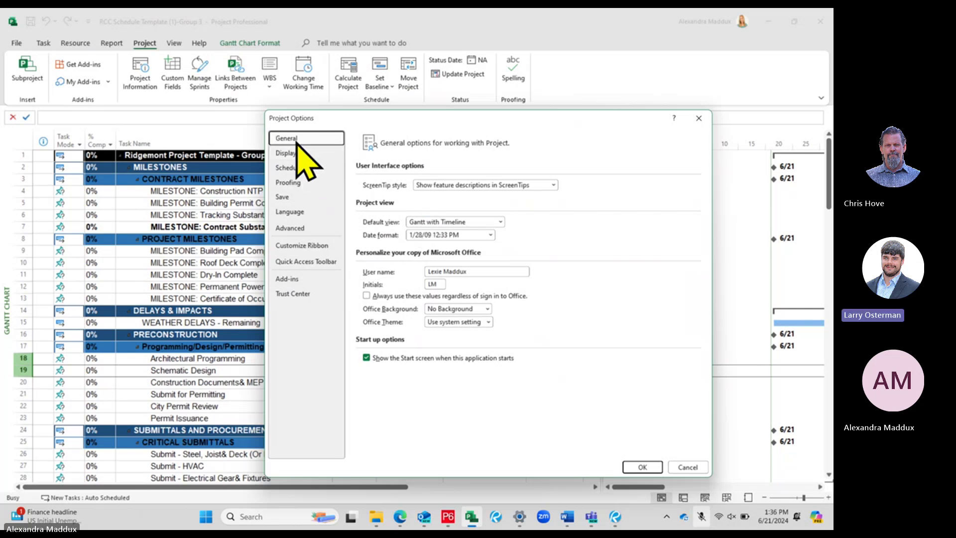
pyautogui.click(487, 234)
pyautogui.click(468, 246)
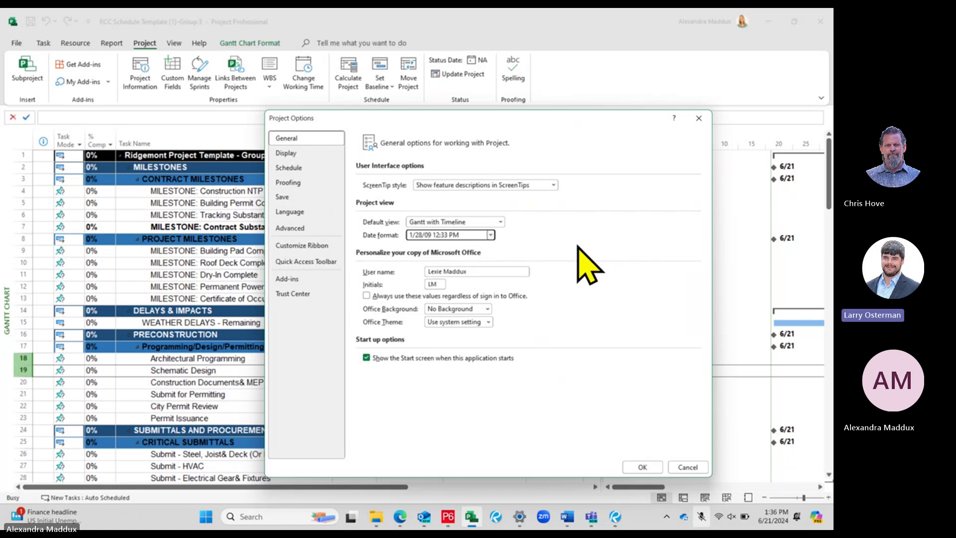
pyautogui.moveTo(490, 123); pyautogui.dragTo(616, 275)
pyautogui.moveTo(523, 374); pyautogui.dragTo(502, 147)
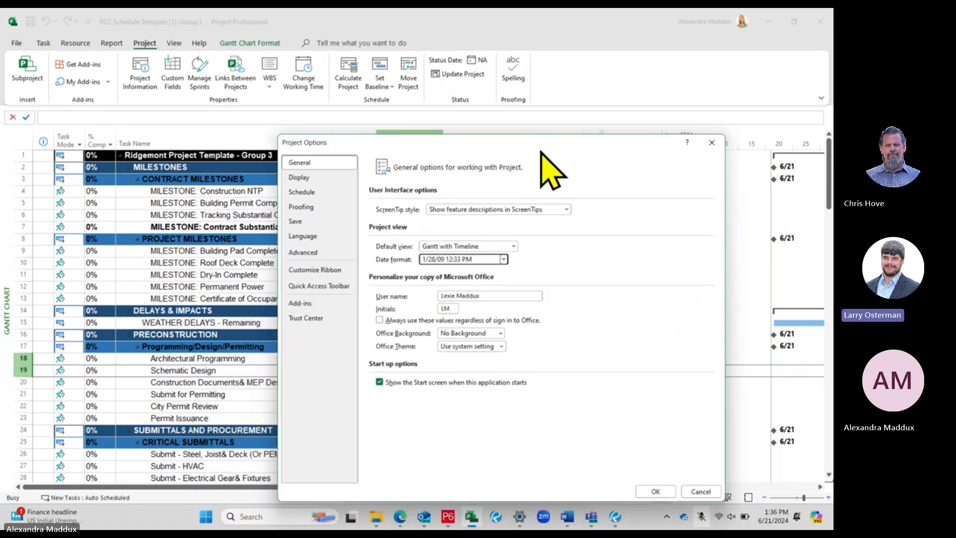
pyautogui.click(712, 143)
# - Change the task mode of the Rough Grade task under EARTHWORK to Auto Scheduled
pyautogui.click(352, 214)
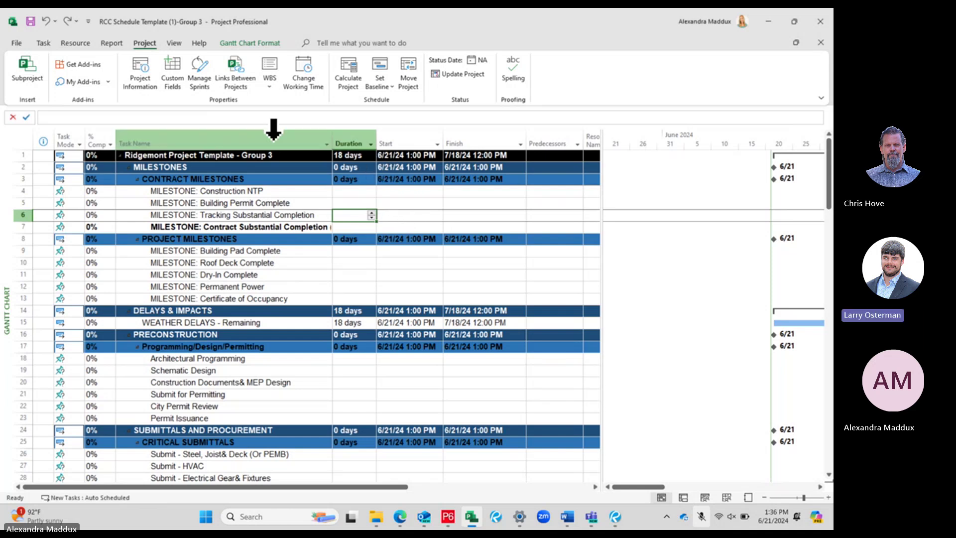
pyautogui.click(221, 192)
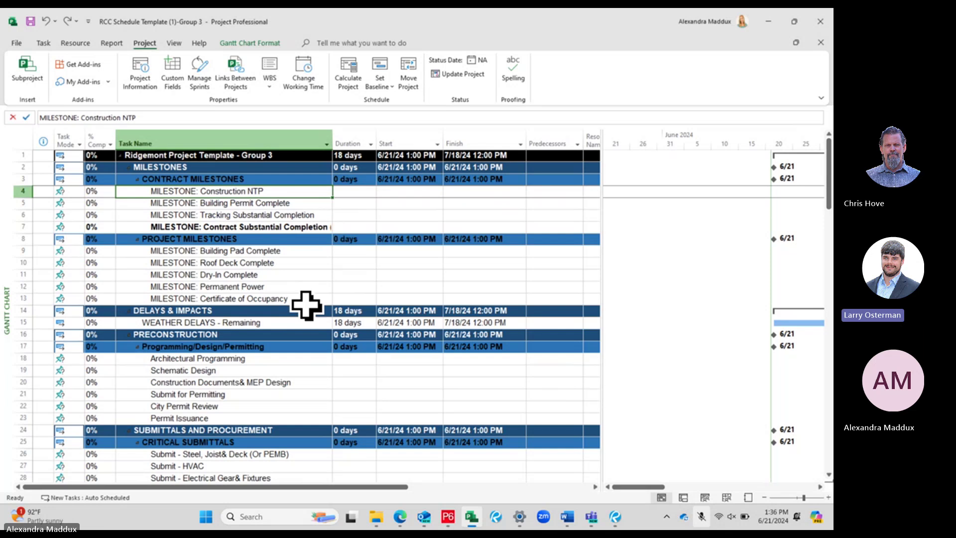
pyautogui.scroll(-13, 308, 323)
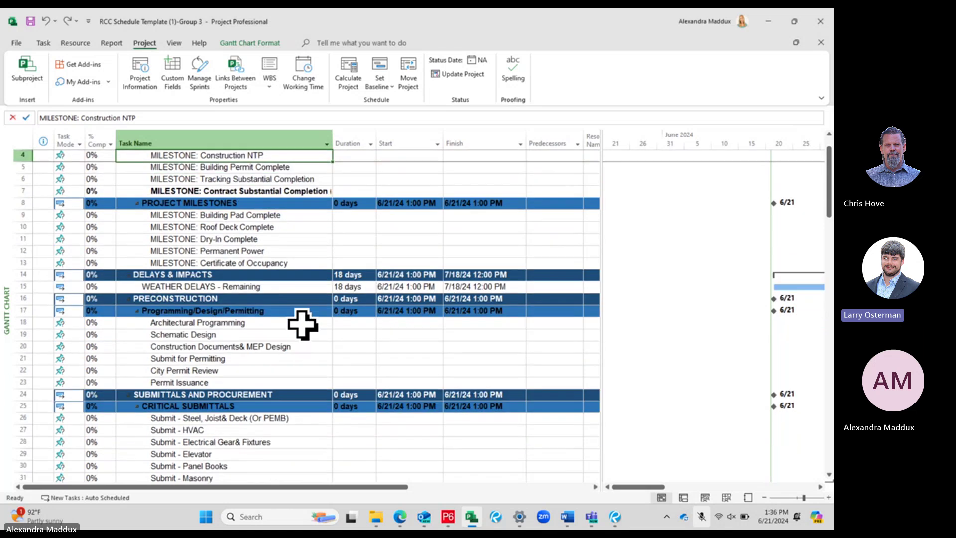
pyautogui.click(324, 312)
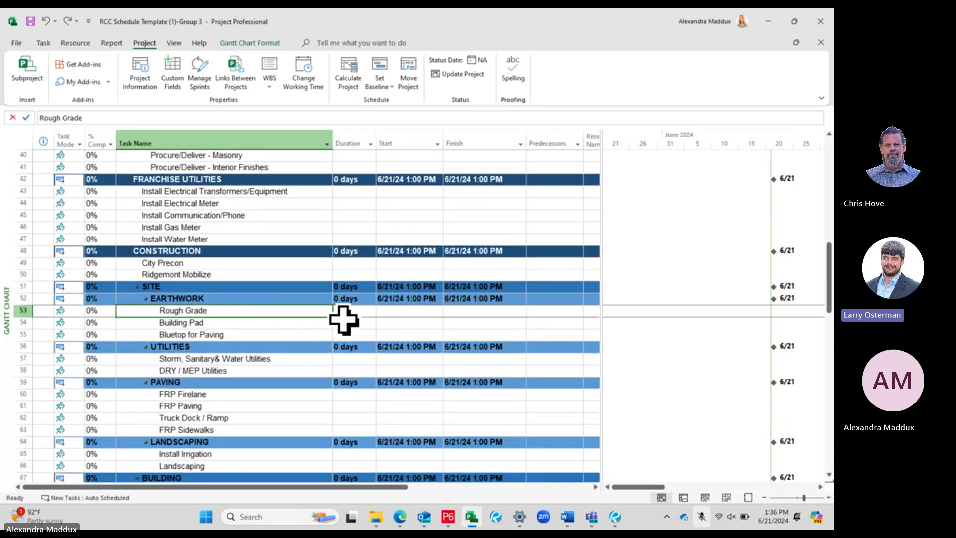
pyautogui.click(353, 313)
pyautogui.click(74, 313)
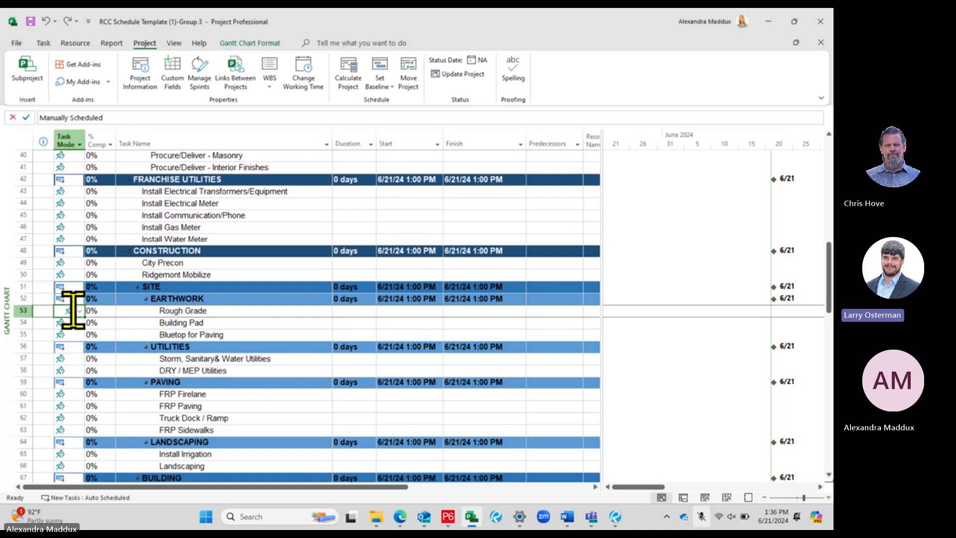
pyautogui.click(79, 311)
pyautogui.click(80, 329)
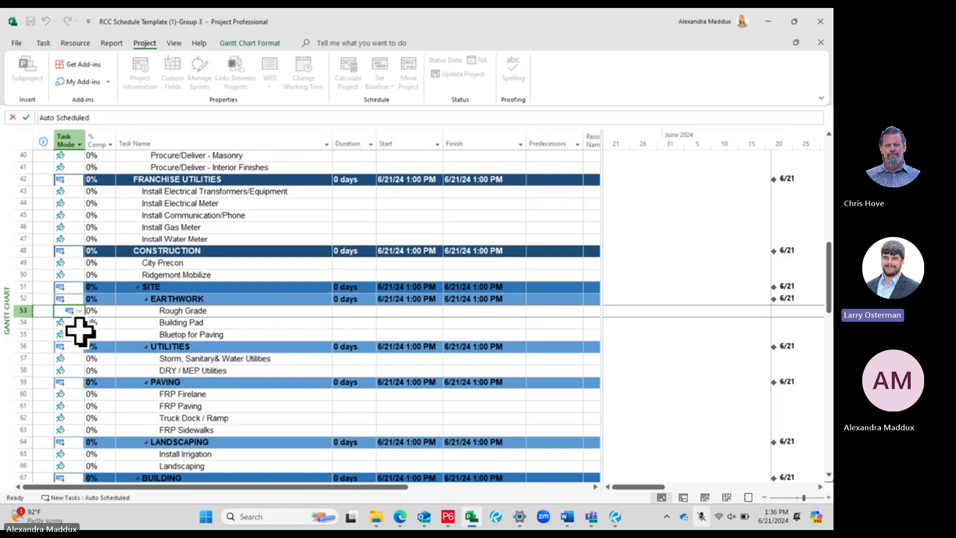
pyautogui.click(352, 324)
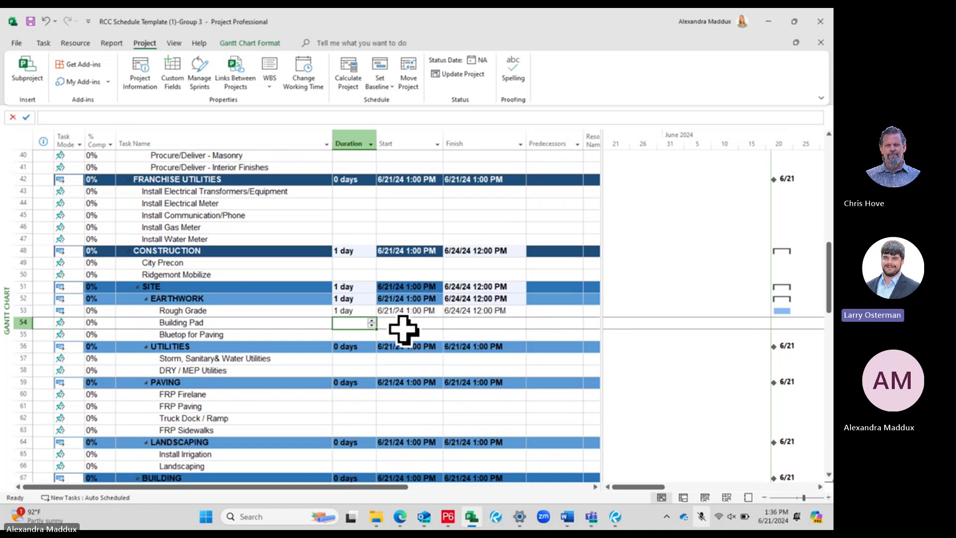
# - Choose the 1/28/09 12:33 PM date format in the general project options and save the options
pyautogui.click(17, 43)
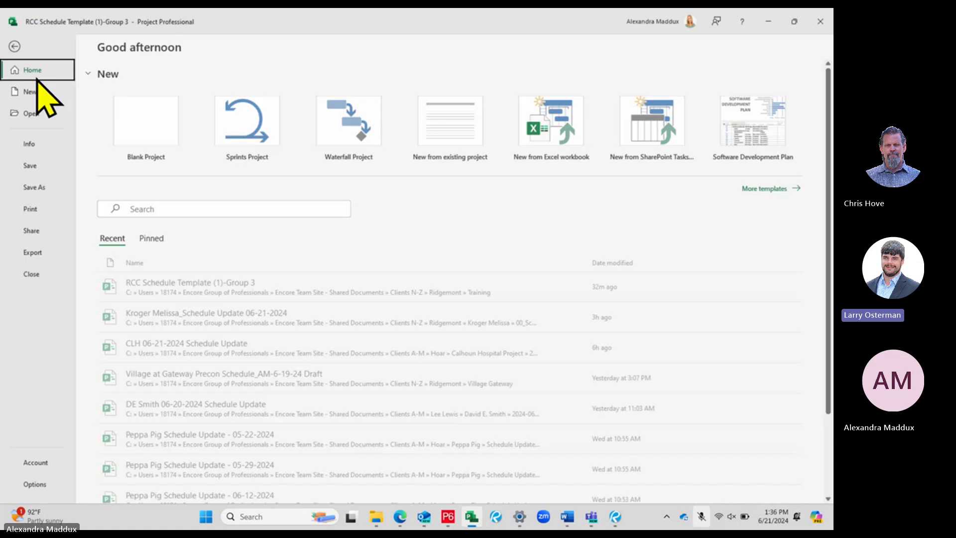
pyautogui.click(44, 481)
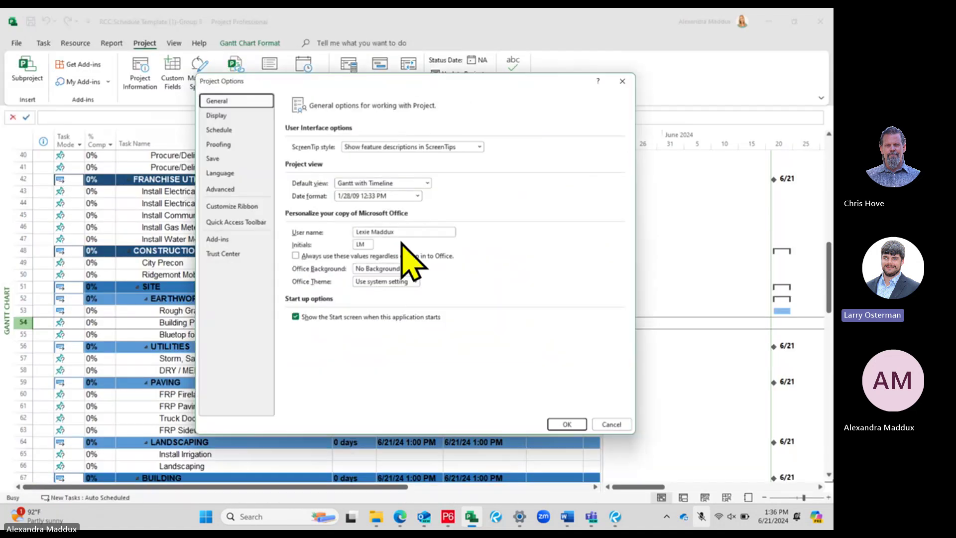
pyautogui.click(398, 196)
pyautogui.click(377, 207)
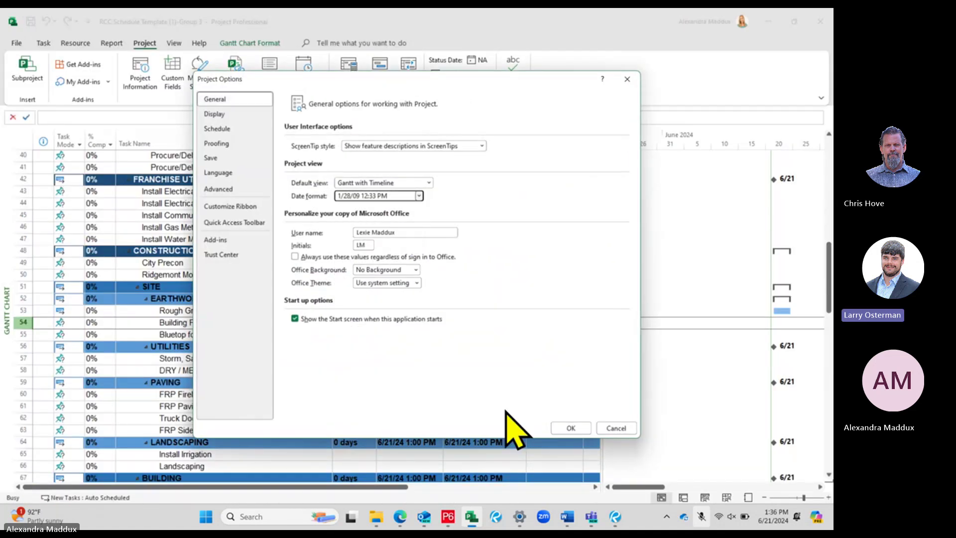
pyautogui.click(571, 429)
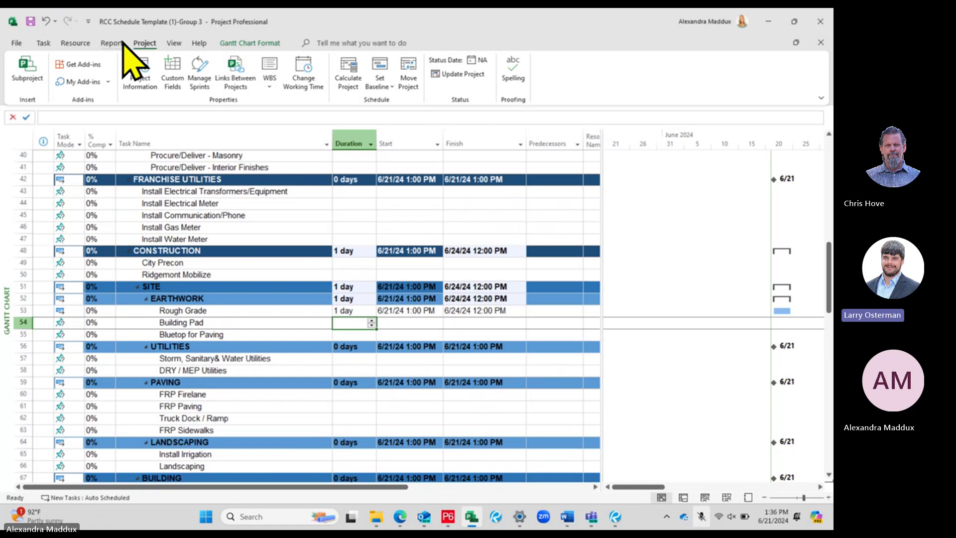
# - Set the project start date to 6/21/24 8:00 AM in the Project Information and apply it
pyautogui.click(141, 81)
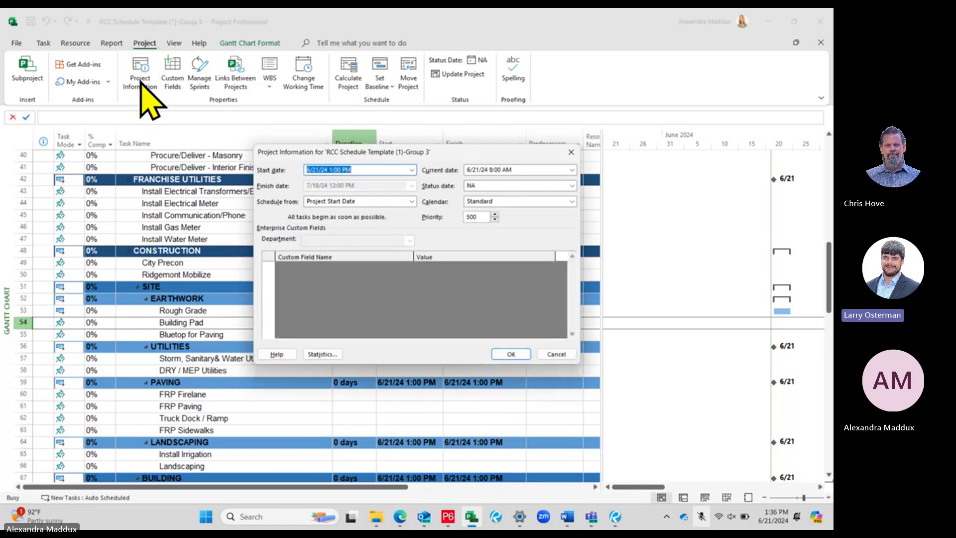
pyautogui.click(331, 170)
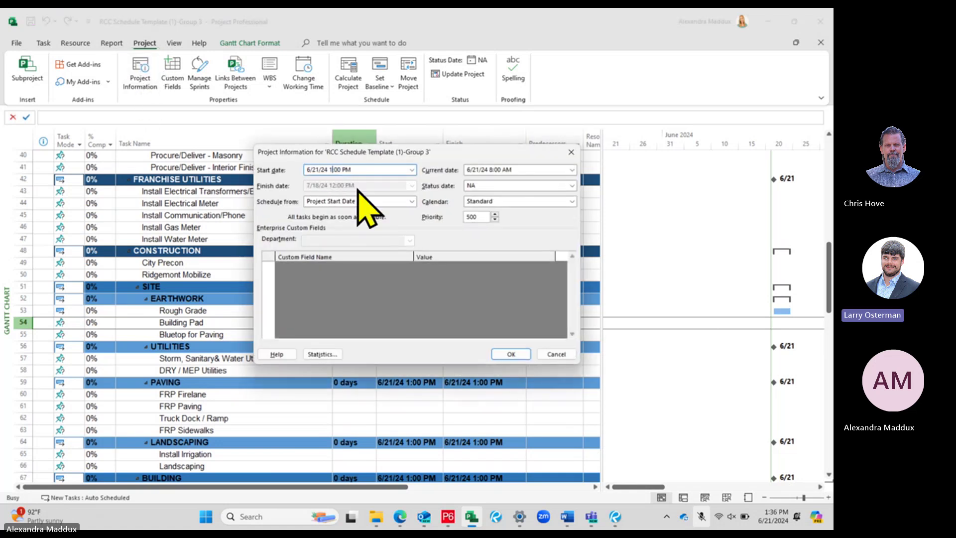
pyautogui.write('8')
pyautogui.click(346, 170)
pyautogui.write('A')
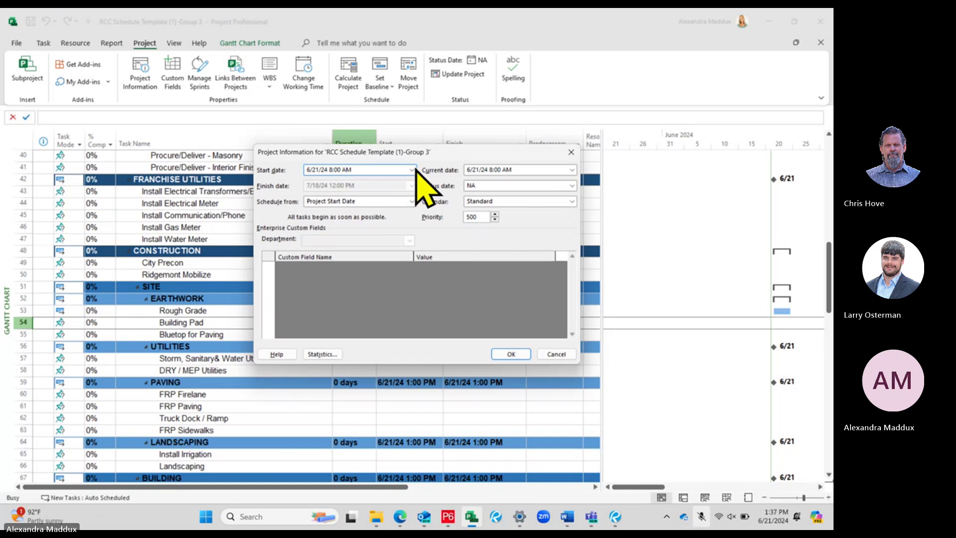
pyautogui.click(510, 353)
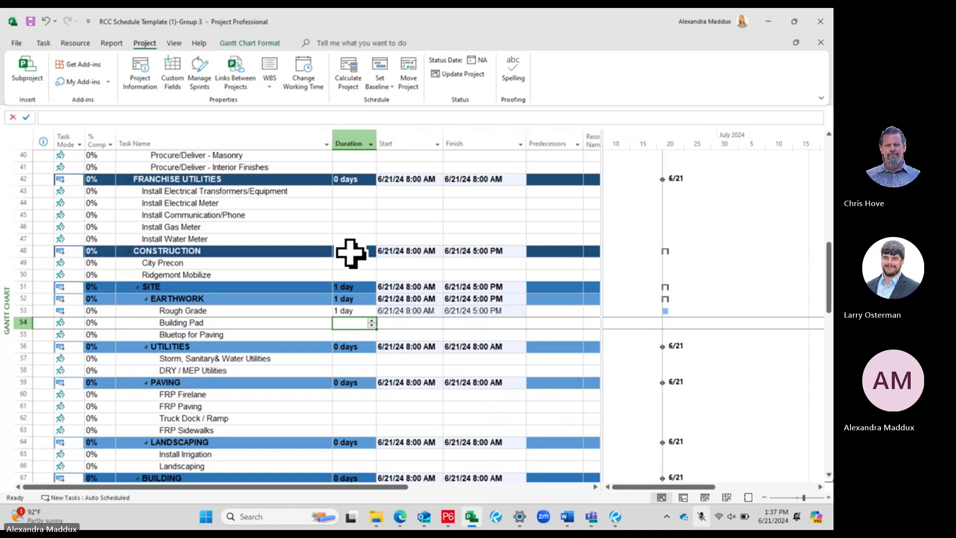
# - Examine the start date and its calendar on the file's Info page, and return to the schedule without changing it
pyautogui.scroll(13, 350, 253)
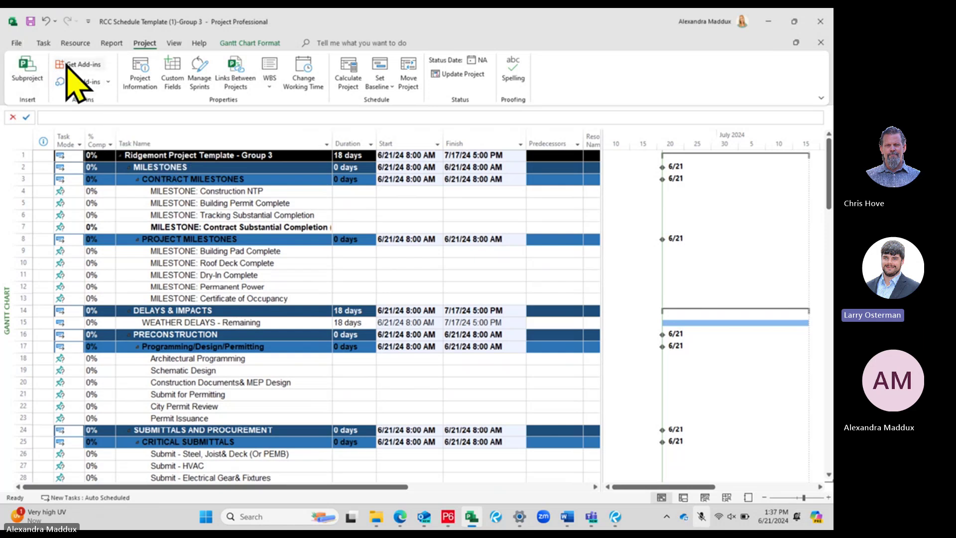
pyautogui.click(17, 42)
pyautogui.click(29, 143)
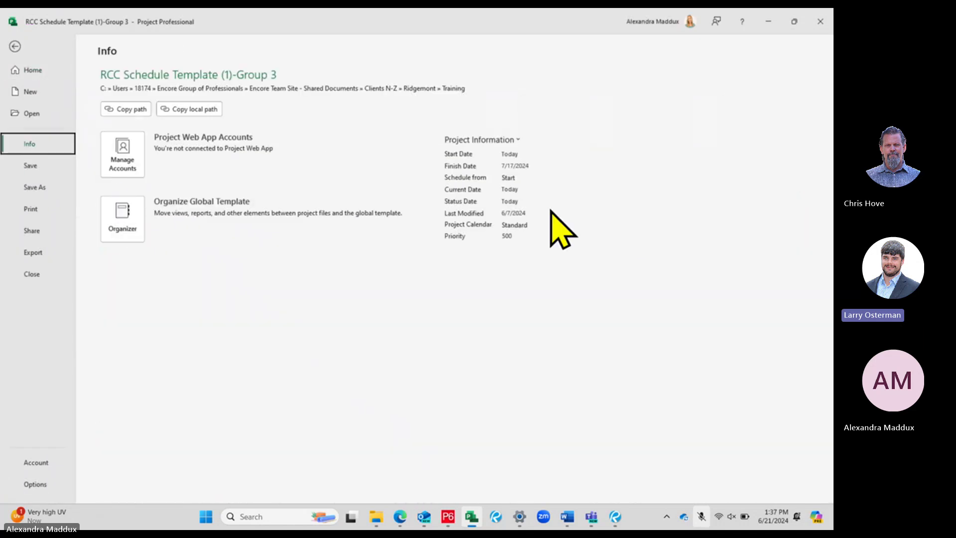
pyautogui.click(538, 155)
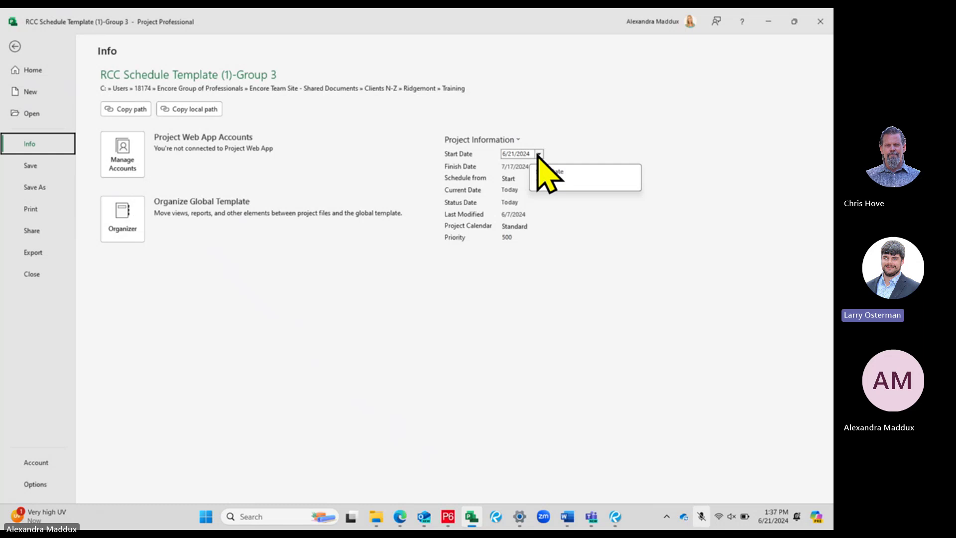
pyautogui.click(538, 154)
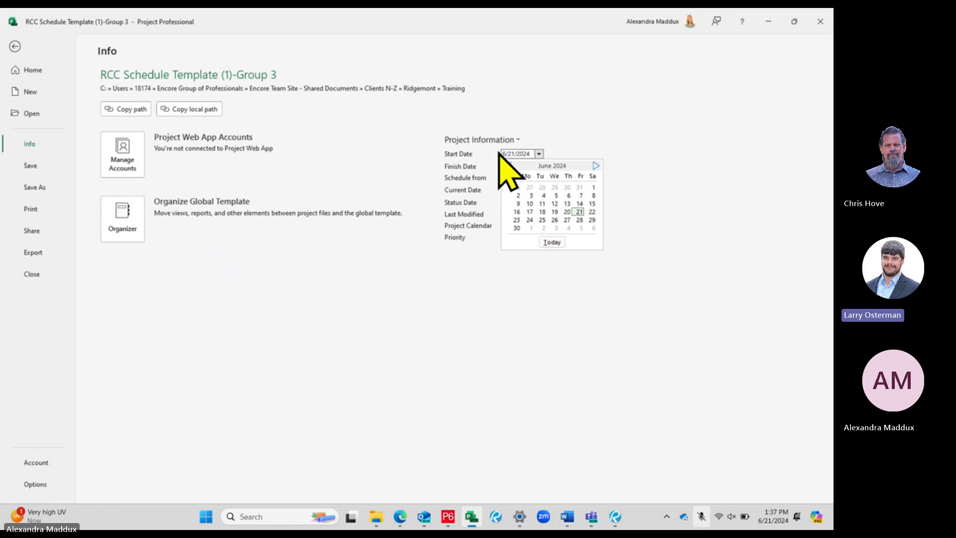
pyautogui.click(44, 43)
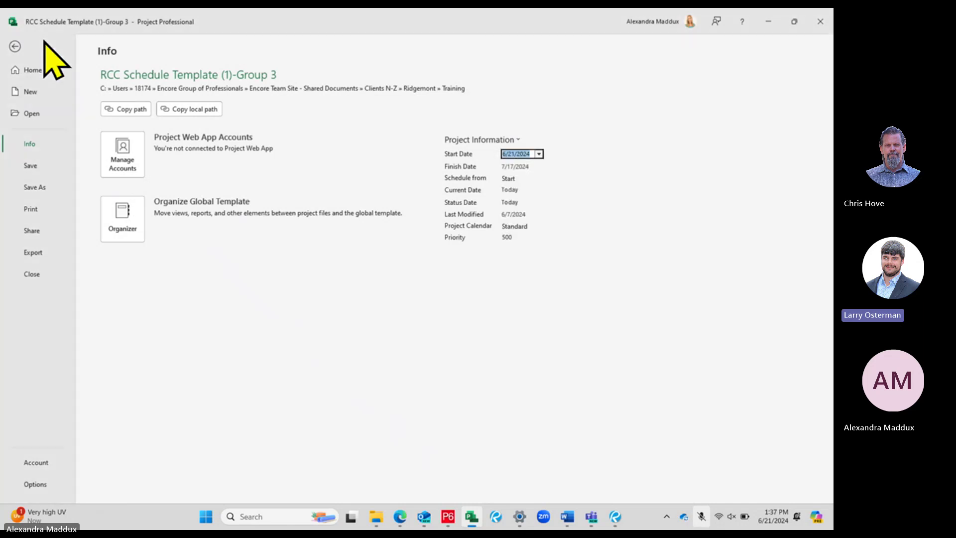
pyautogui.click(15, 47)
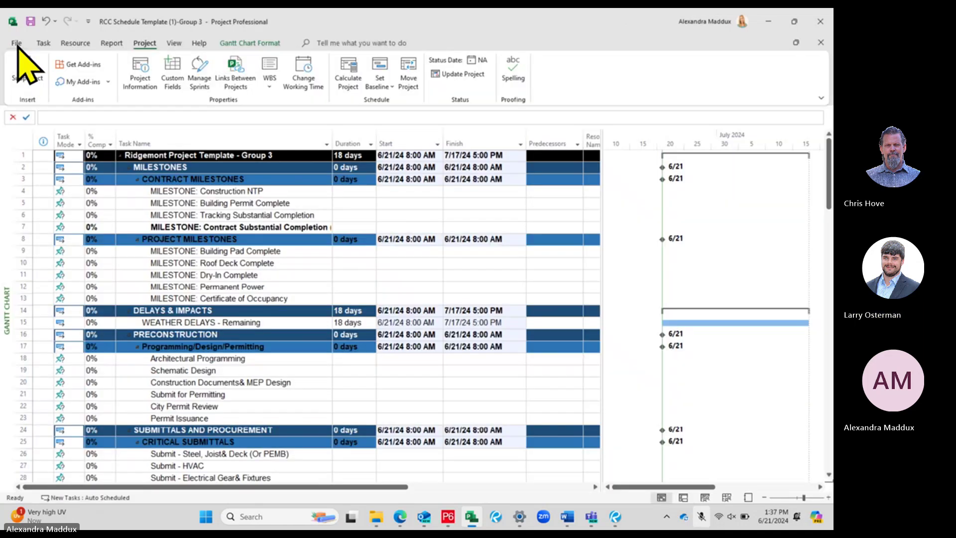
# - Examine the start dates and times of the summary rows and milestones throughout the schedule
pyautogui.click(355, 215)
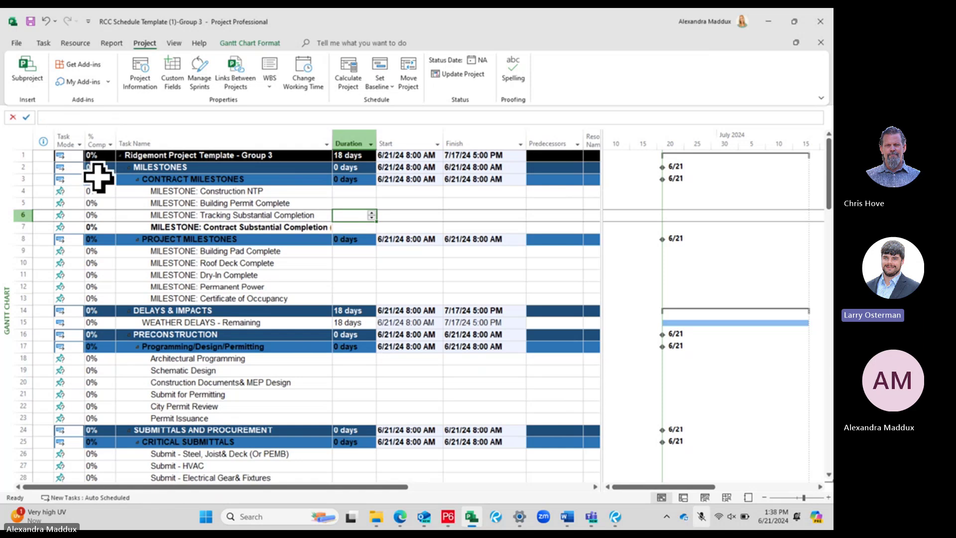
pyautogui.click(401, 155)
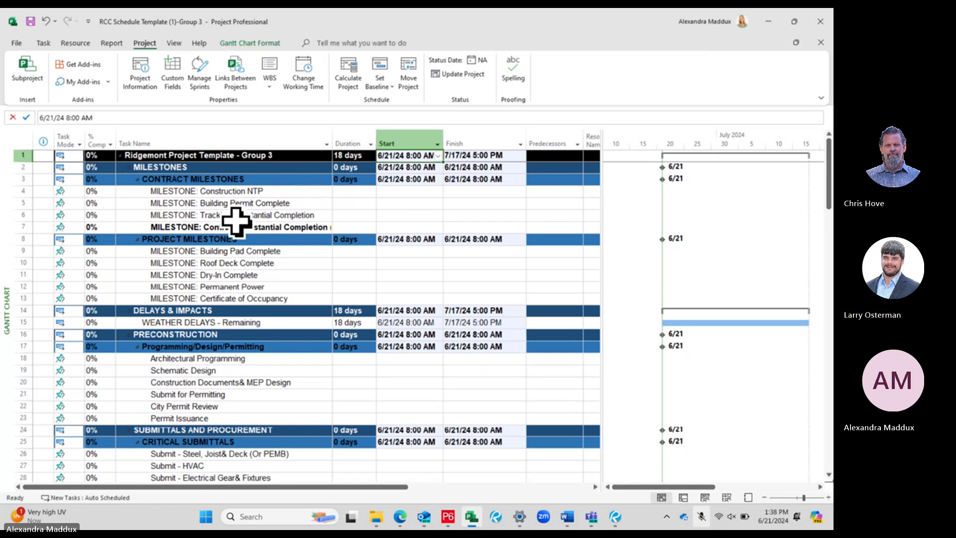
pyautogui.scroll(-9, 211, 239)
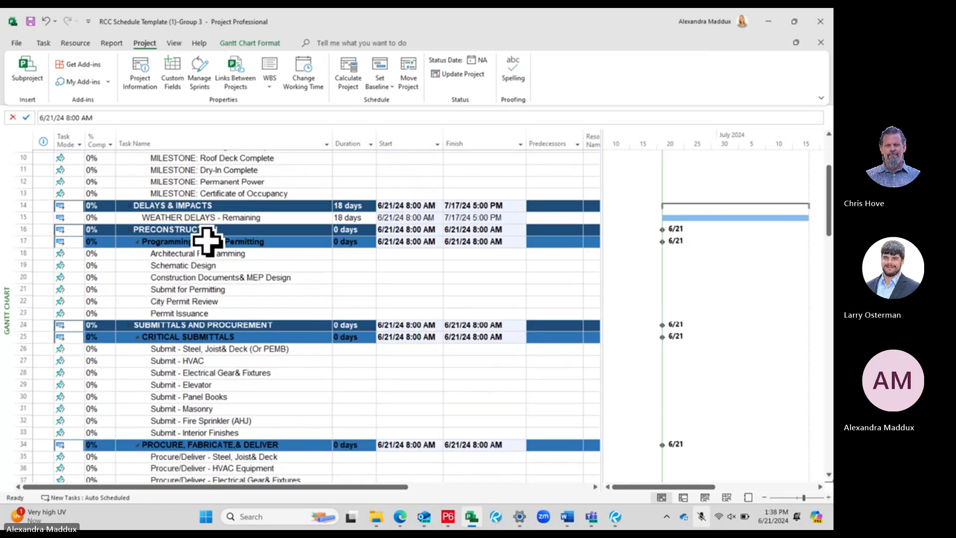
pyautogui.scroll(-2, 208, 236)
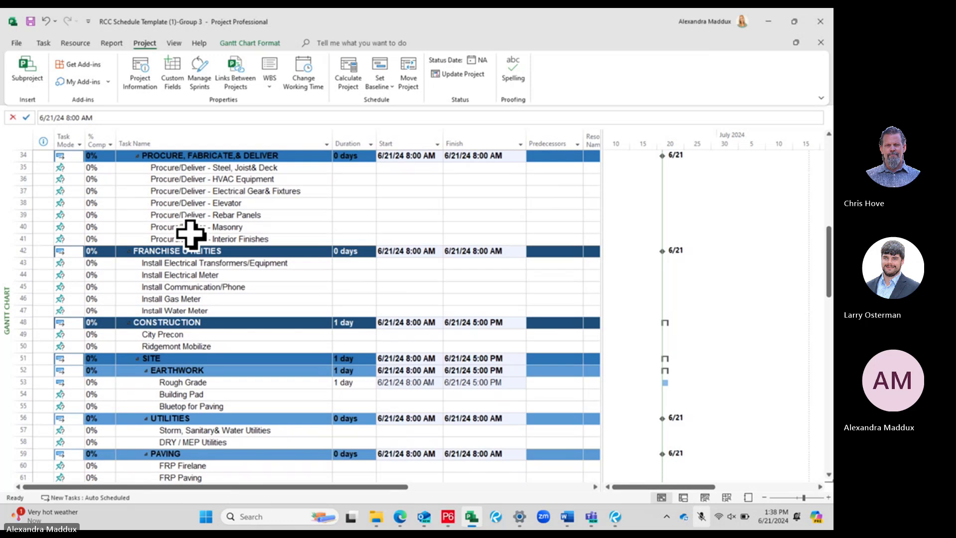
pyautogui.scroll(11, 191, 234)
pyautogui.click(402, 203)
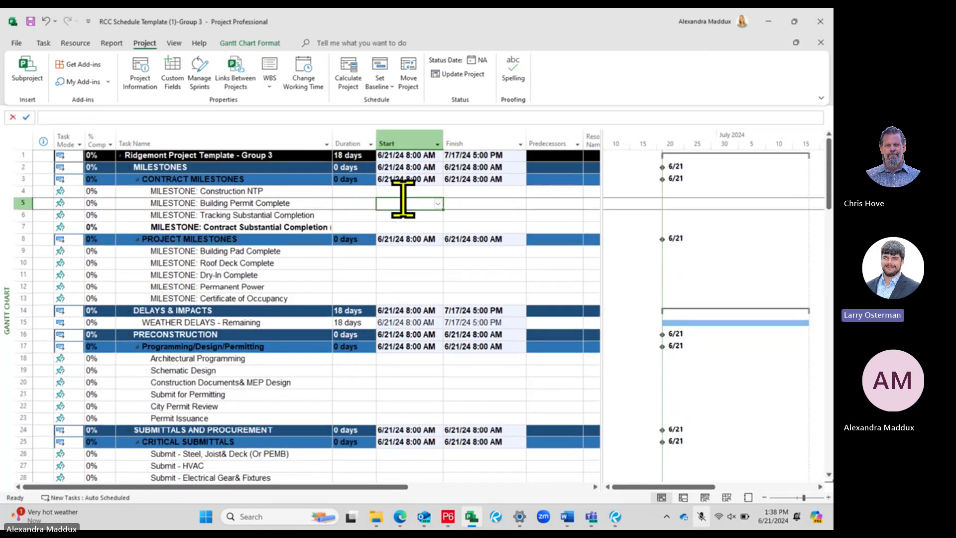
pyautogui.click(410, 168)
pyautogui.click(409, 179)
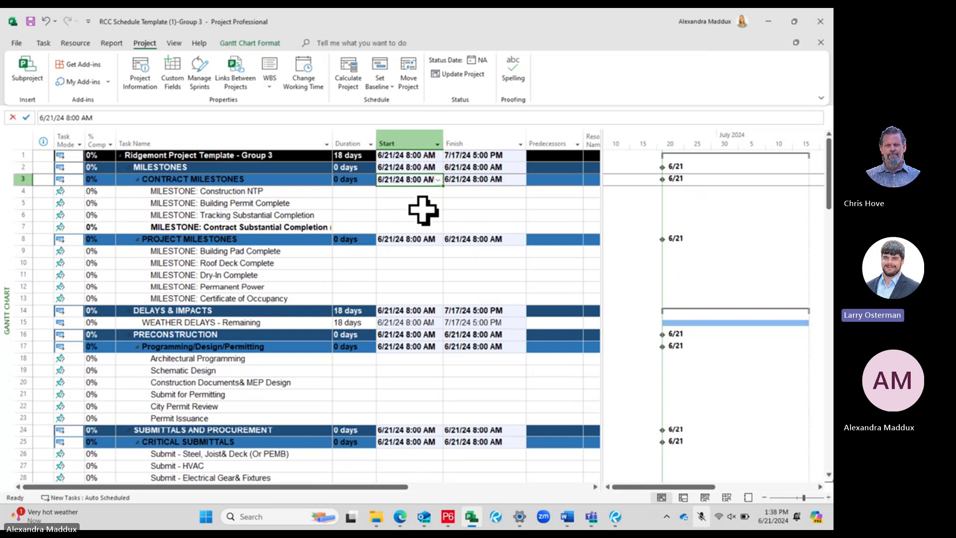
pyautogui.click(411, 204)
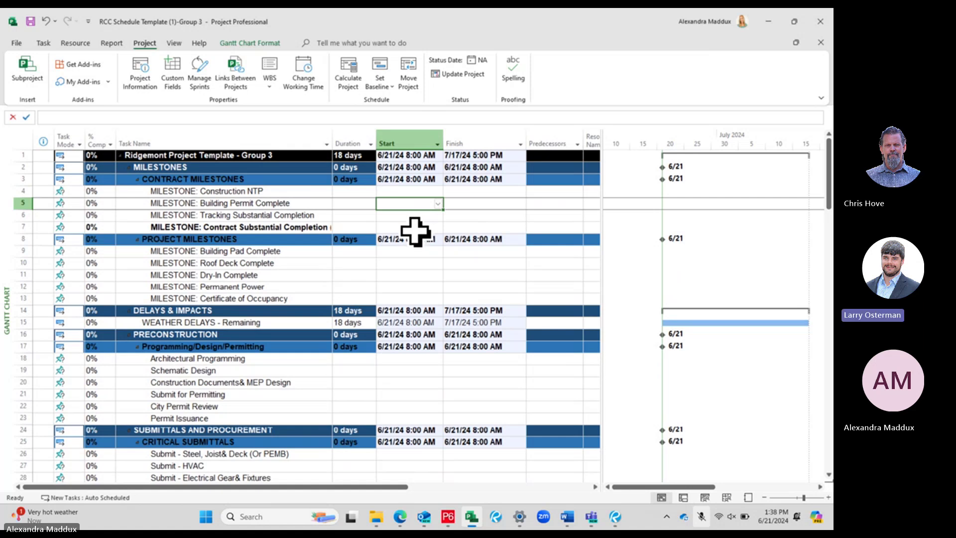
pyautogui.scroll(-1, 415, 231)
pyautogui.scroll(1, 413, 230)
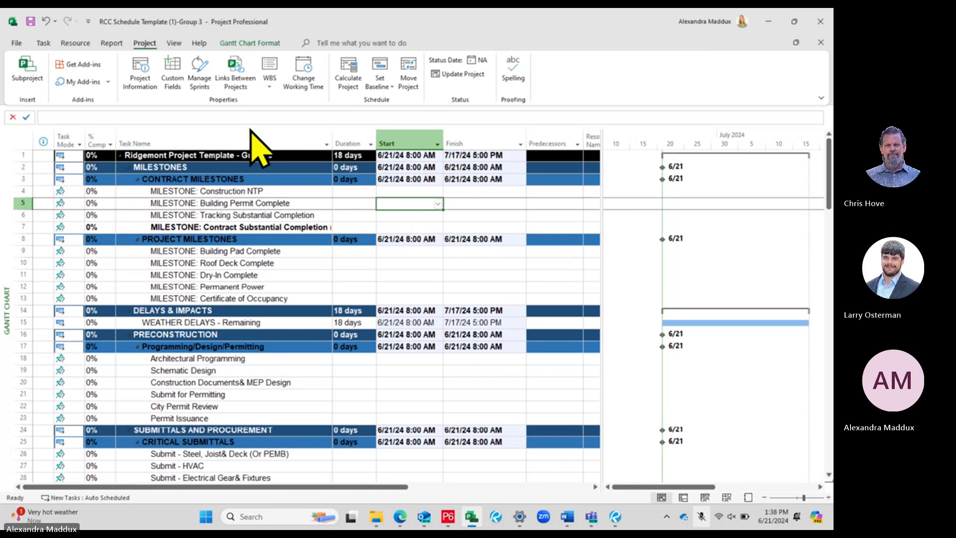
# - Review the start date and time in the Project Information and close it with the settings as they are
pyautogui.click(143, 85)
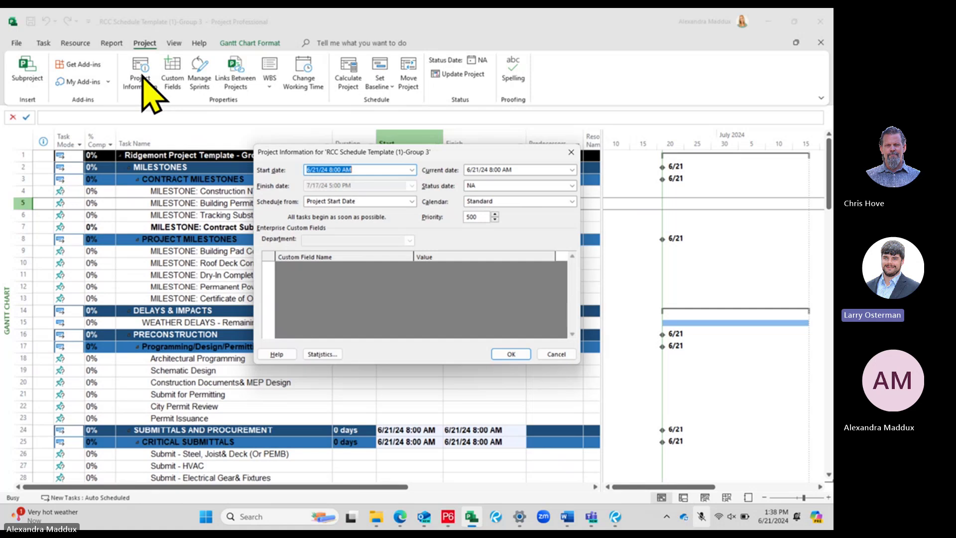
pyautogui.click(572, 152)
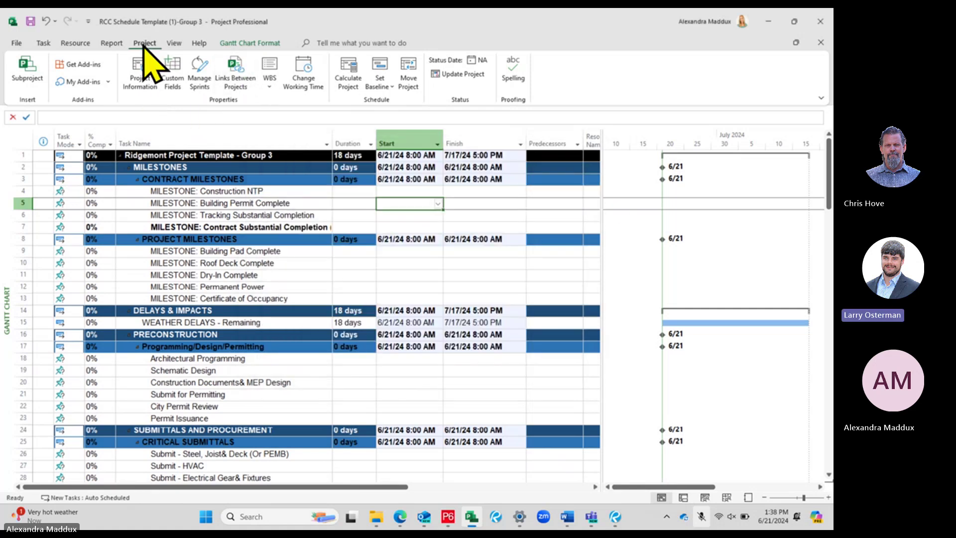
pyautogui.click(142, 72)
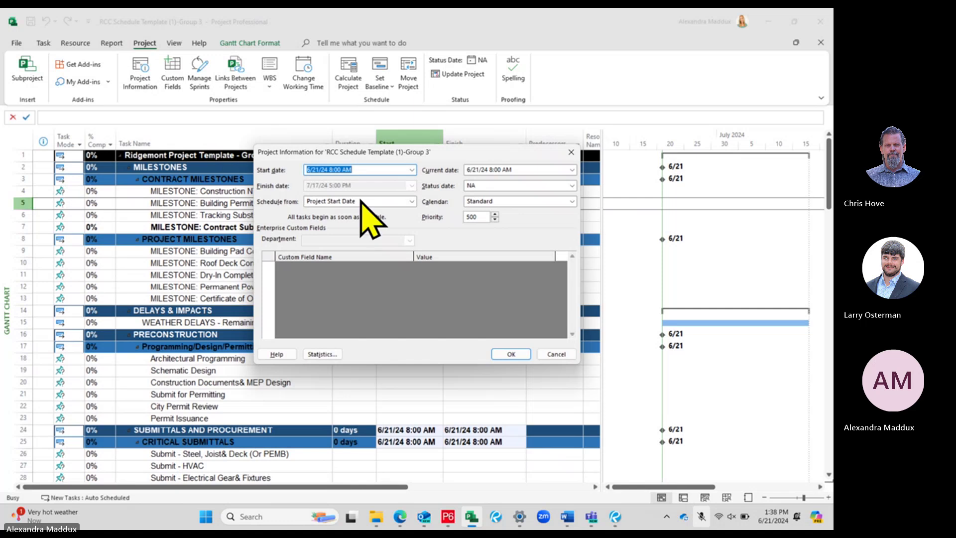
pyautogui.click(337, 169)
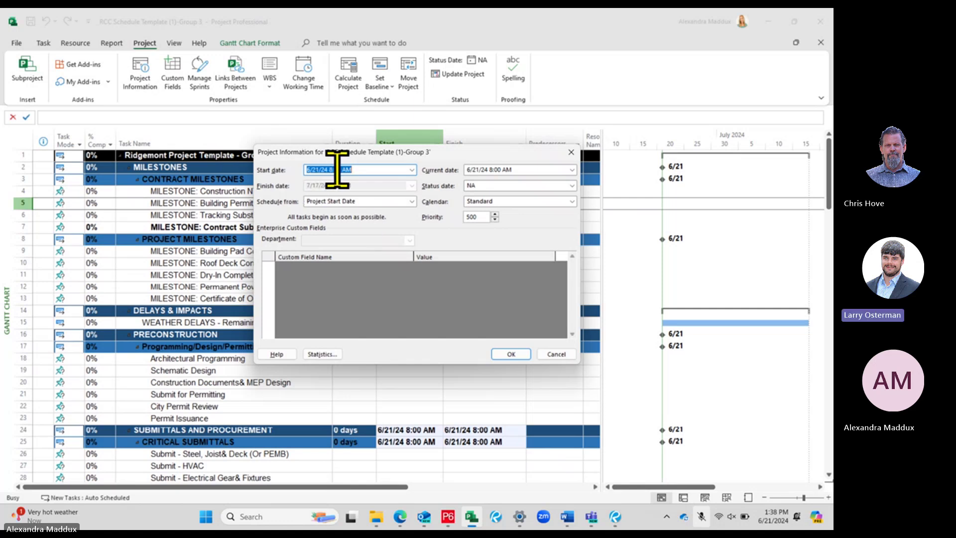
pyautogui.click(363, 170)
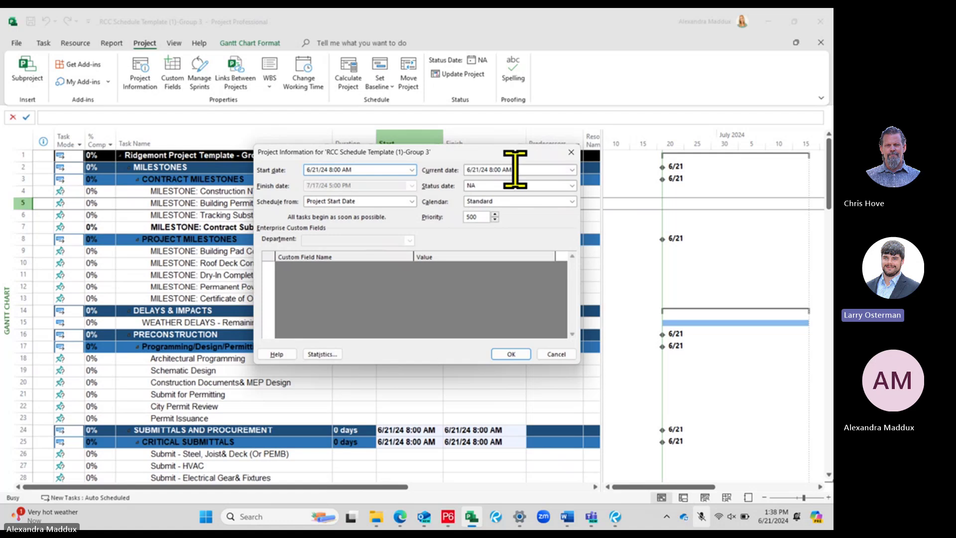
pyautogui.click(504, 354)
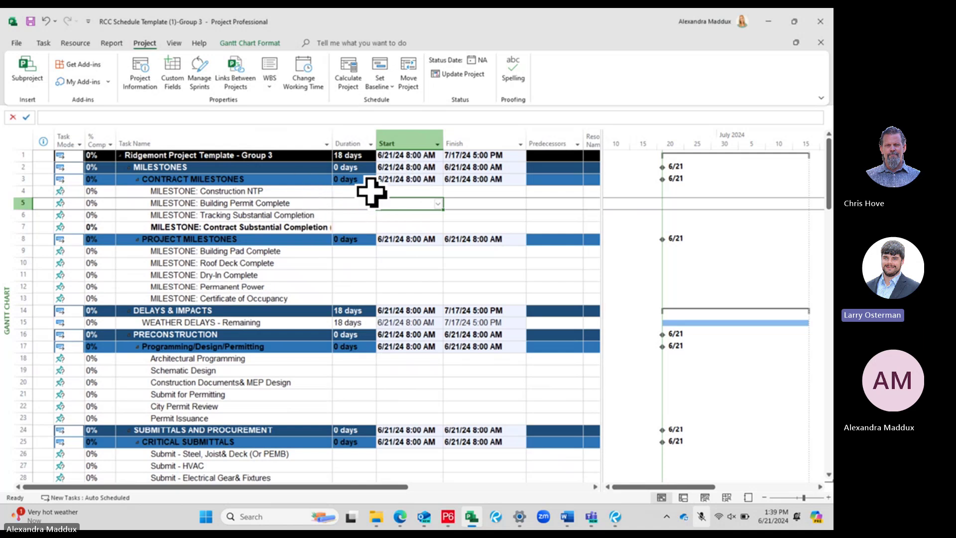
# - Look through the template's tasks from the contract milestones to the building section and back to the Contract Substantial Completion milestone
pyautogui.click(237, 215)
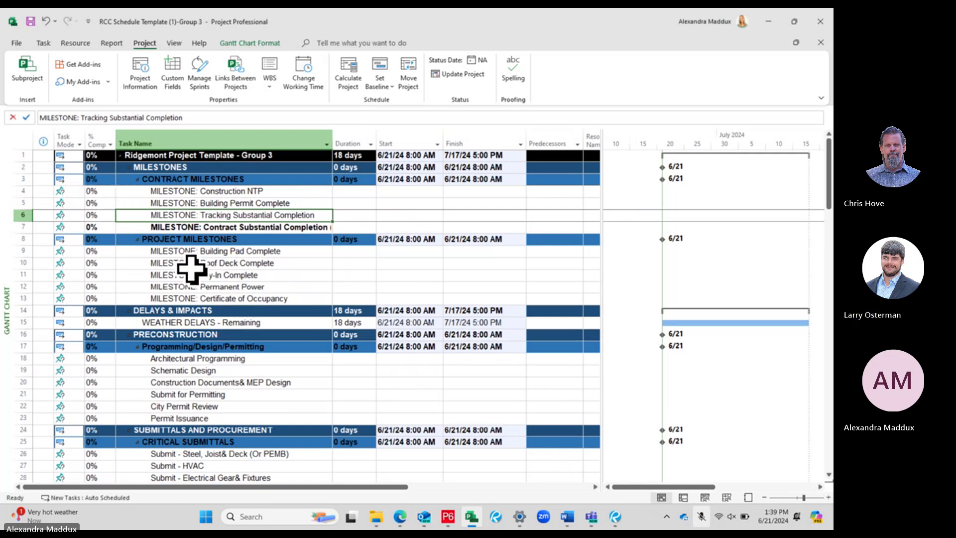
pyautogui.scroll(-9, 195, 269)
pyautogui.scroll(-7, 195, 269)
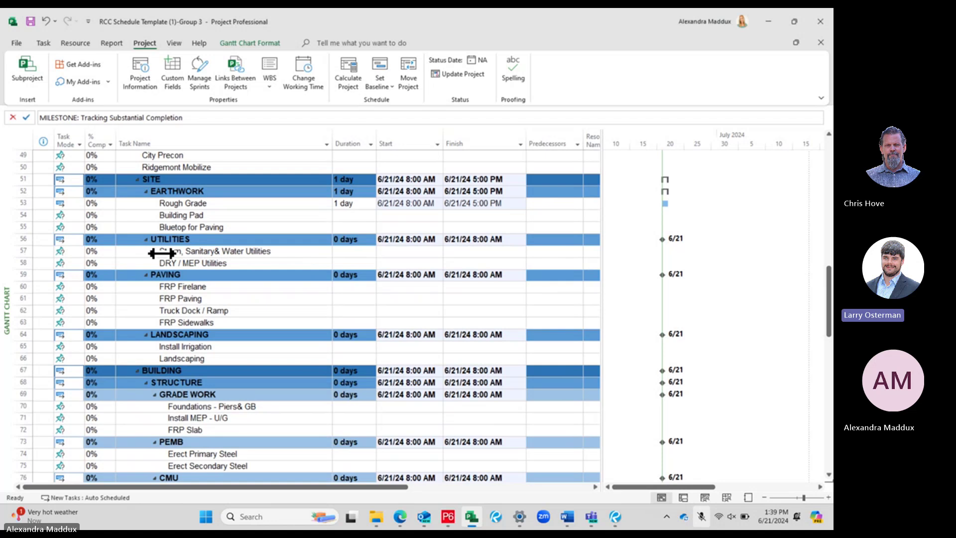
pyautogui.scroll(10, 163, 250)
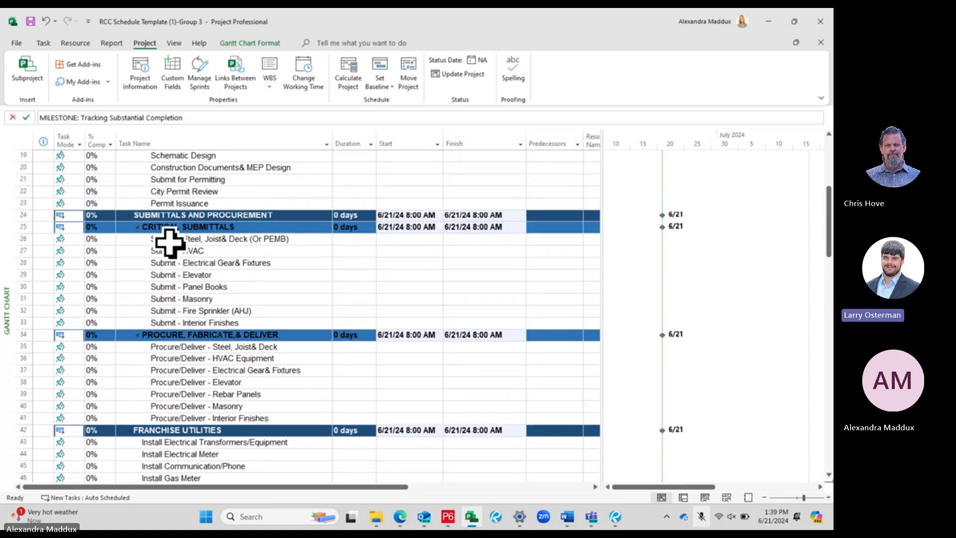
pyautogui.scroll(6, 167, 244)
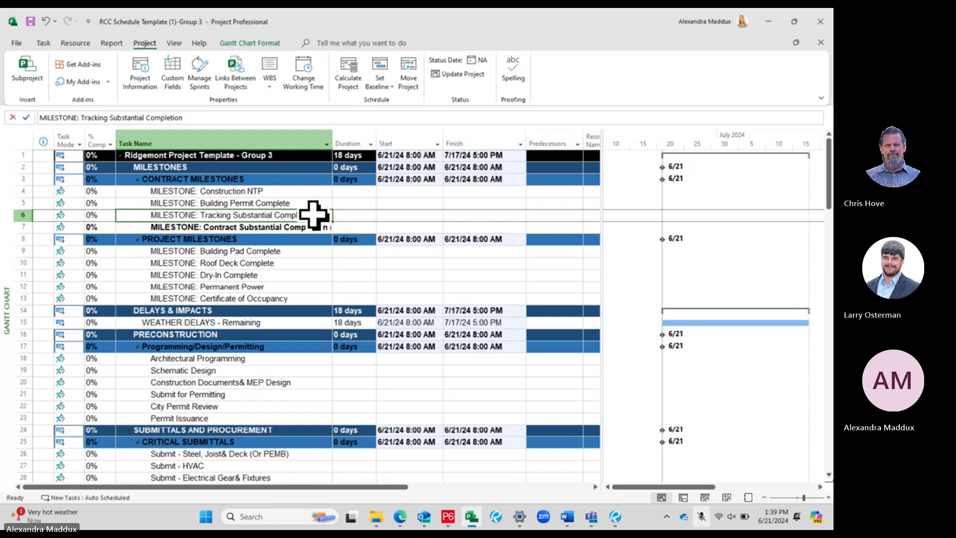
pyautogui.click(306, 230)
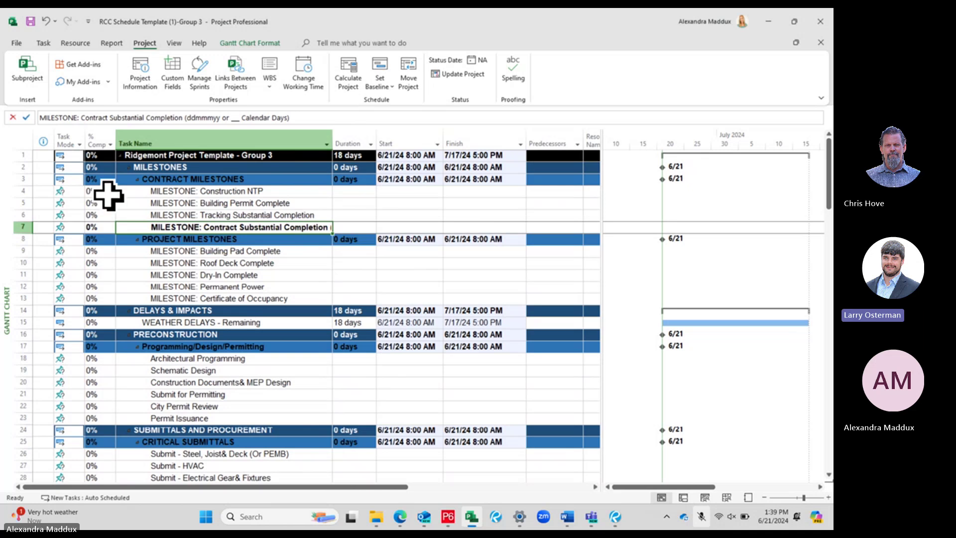
# - Change the task mode of the Construction NTP milestone to Auto Scheduled
pyautogui.click(80, 193)
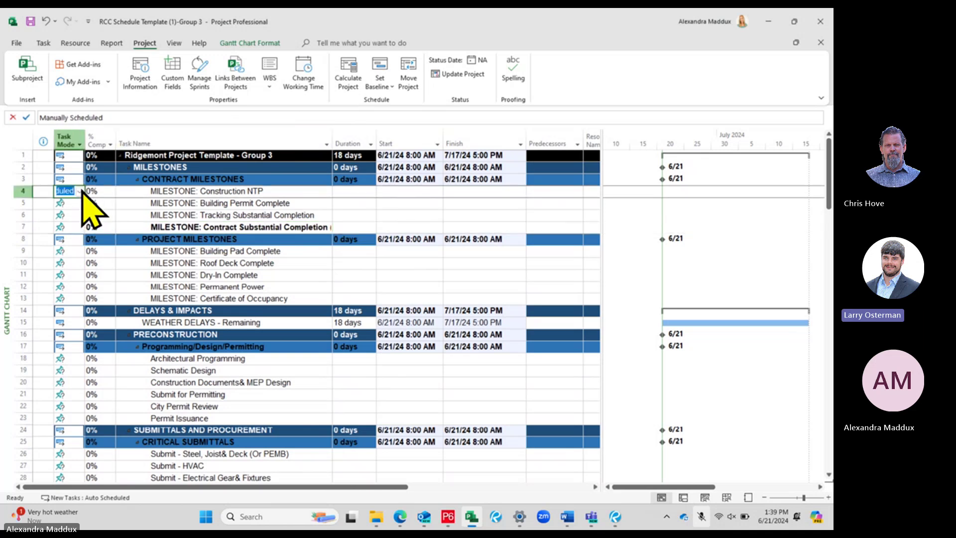
pyautogui.click(81, 191)
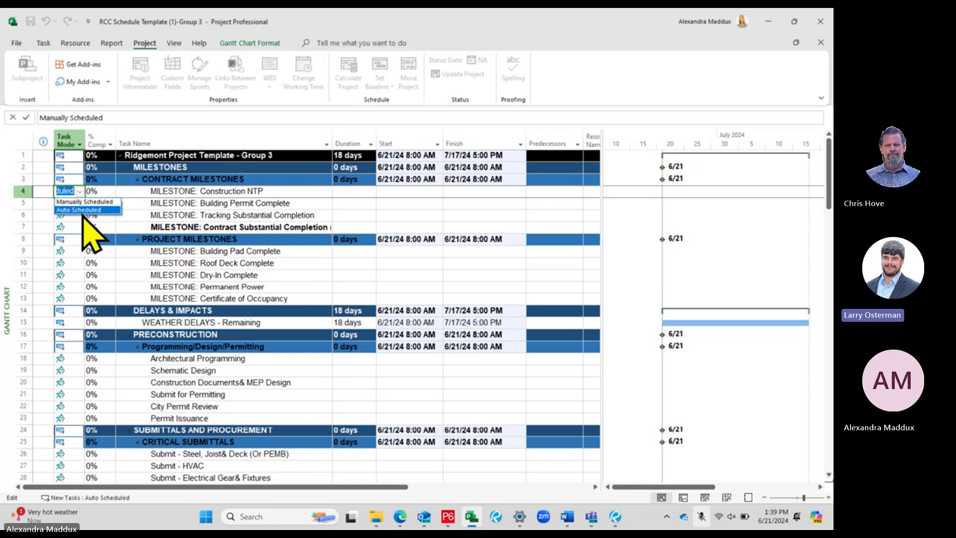
pyautogui.click(87, 209)
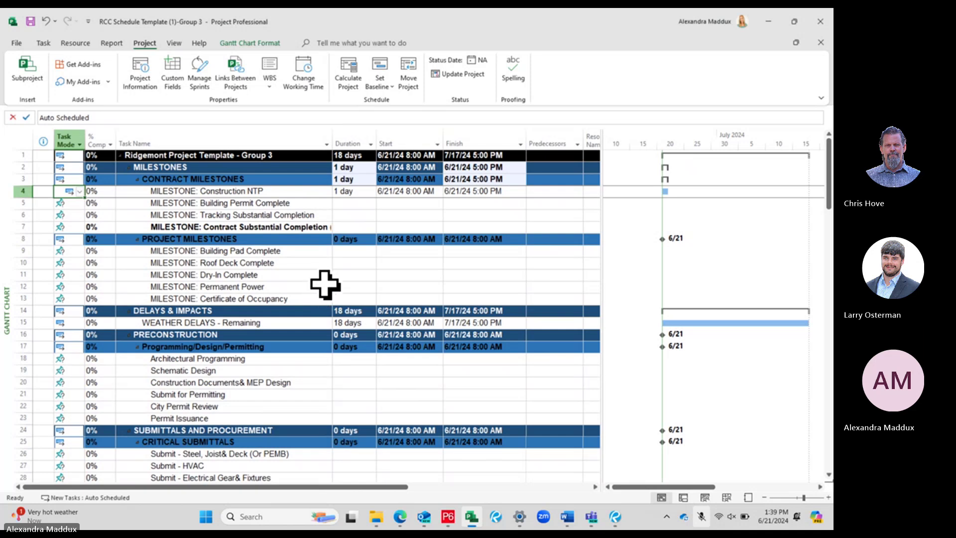
pyautogui.click(299, 201)
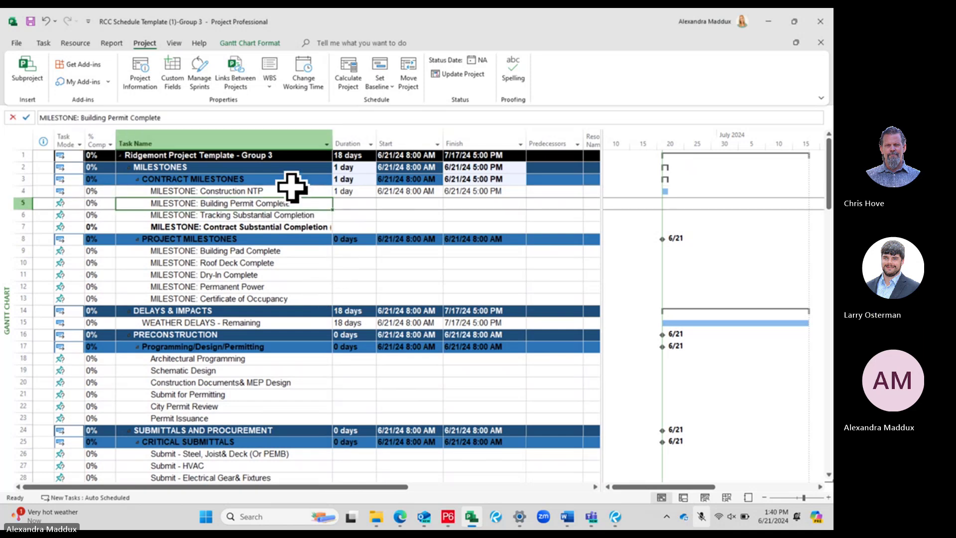
pyautogui.click(71, 193)
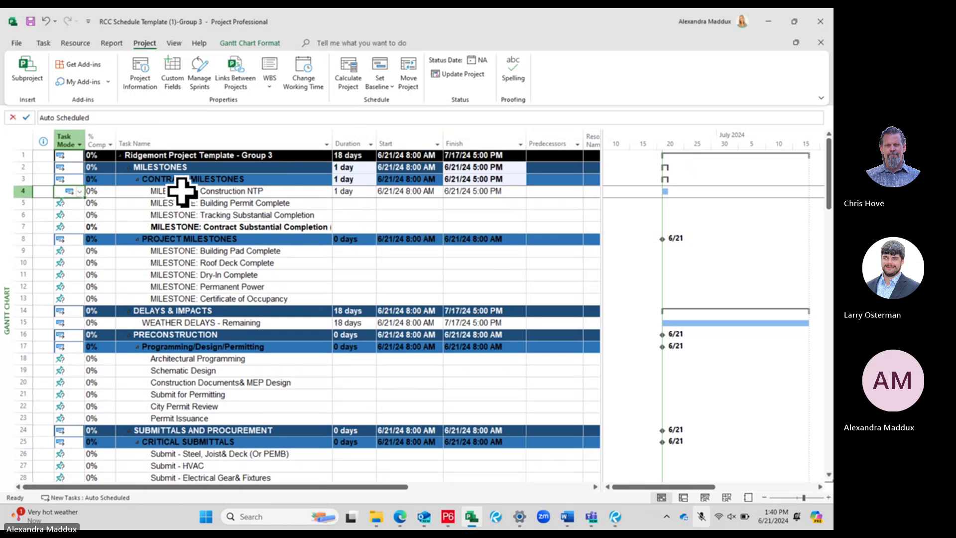
pyautogui.click(181, 190)
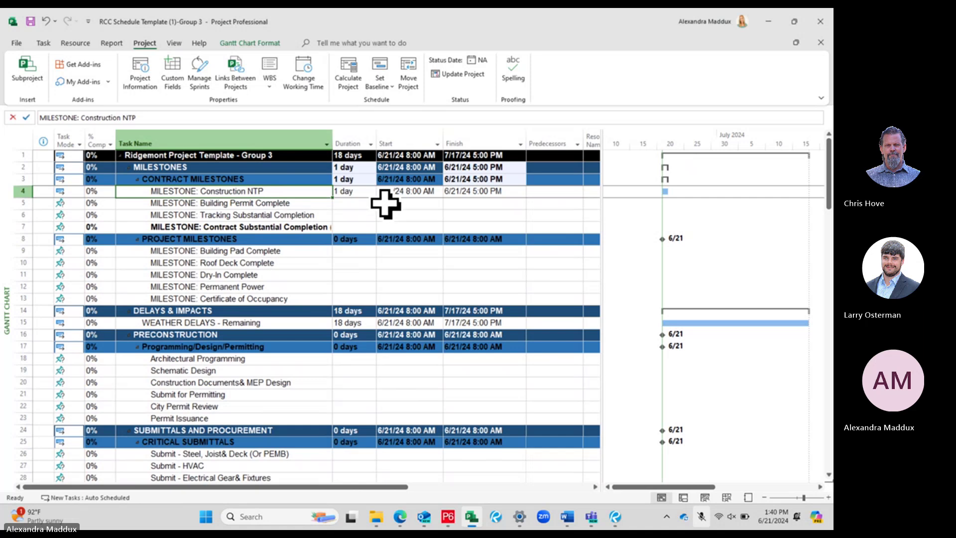
# - Examine the task modes from the contract milestones down to the site tasks and return to the Tracking Substantial Completion milestone
pyautogui.click(291, 203)
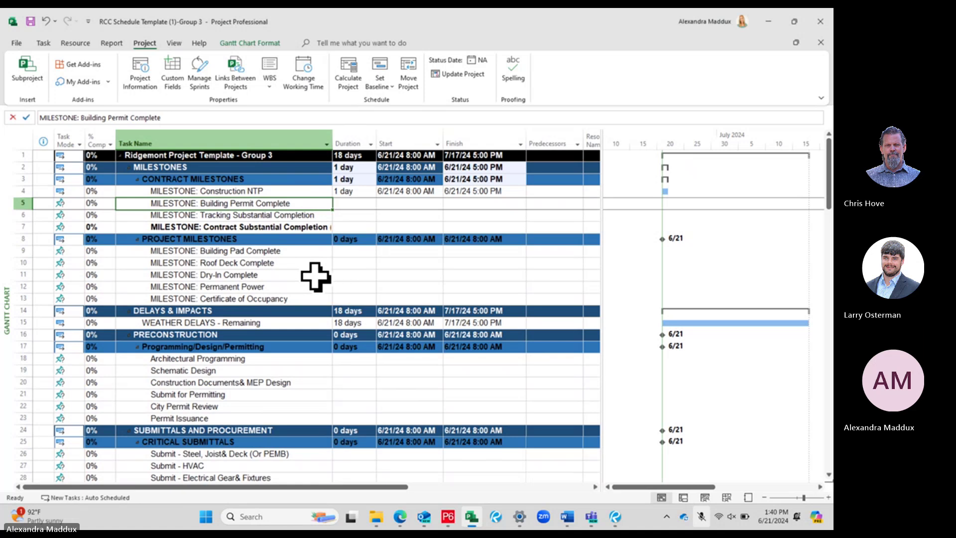
pyautogui.click(285, 240)
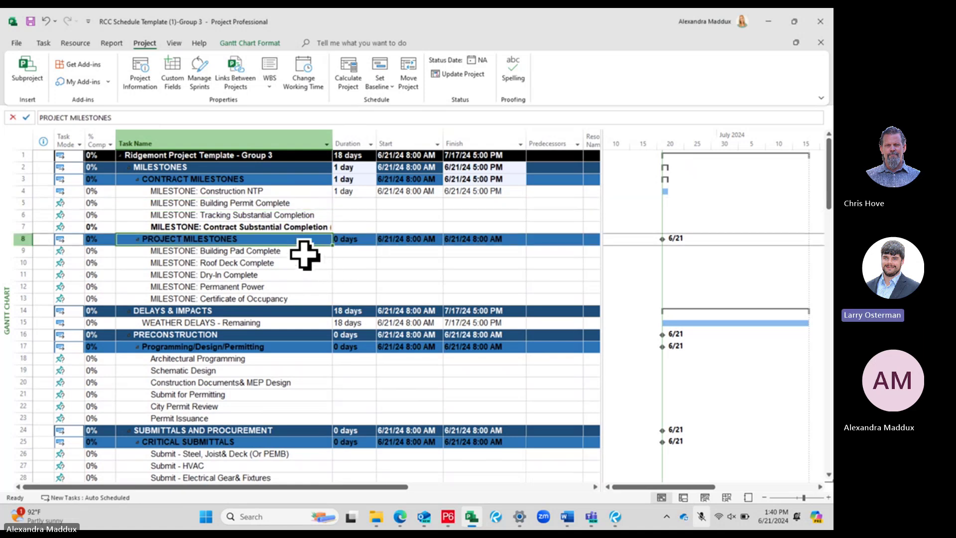
pyautogui.click(278, 213)
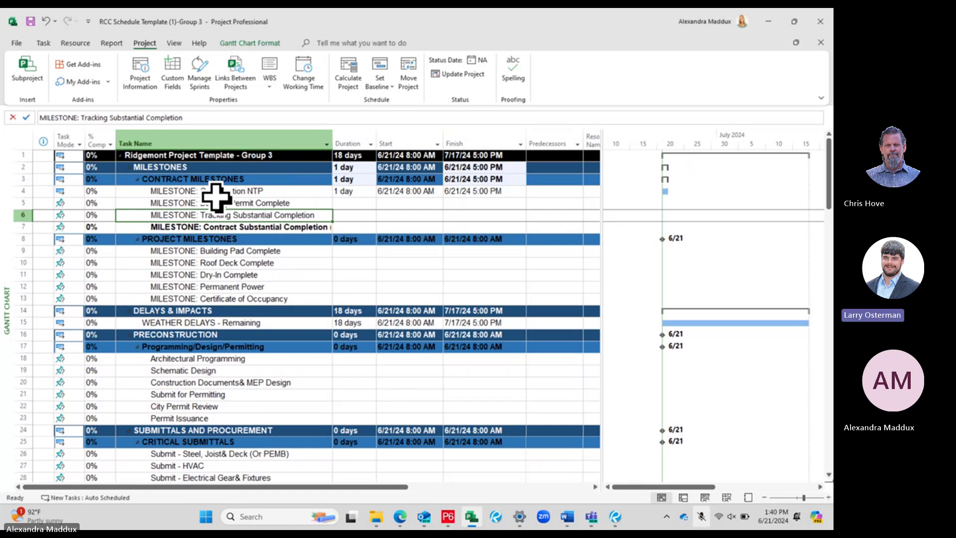
pyautogui.scroll(-9, 271, 329)
pyautogui.scroll(-4, 271, 328)
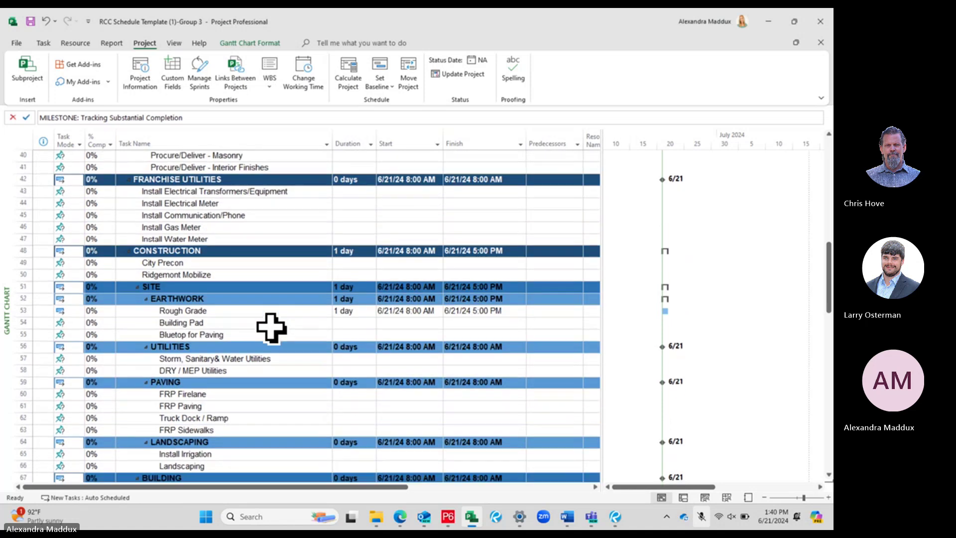
pyautogui.click(301, 286)
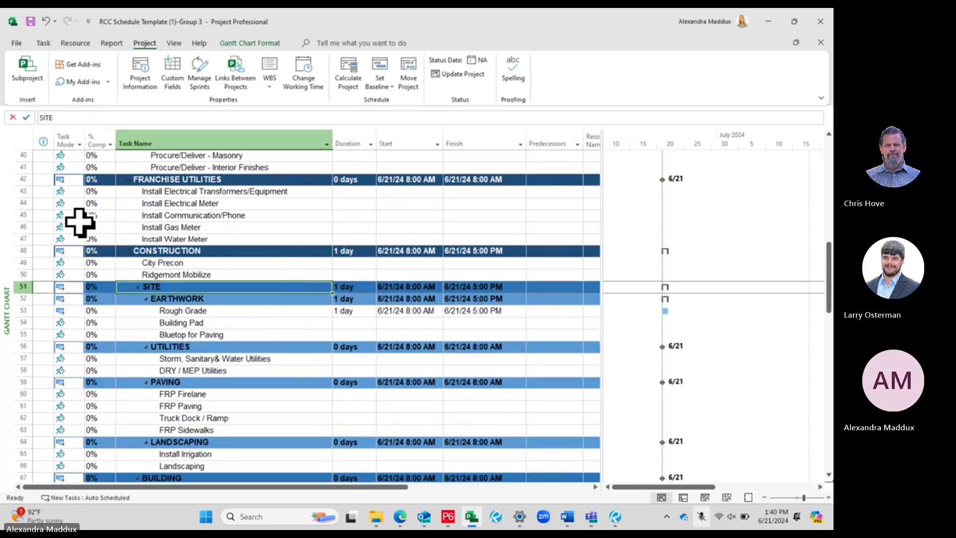
pyautogui.scroll(13, 160, 299)
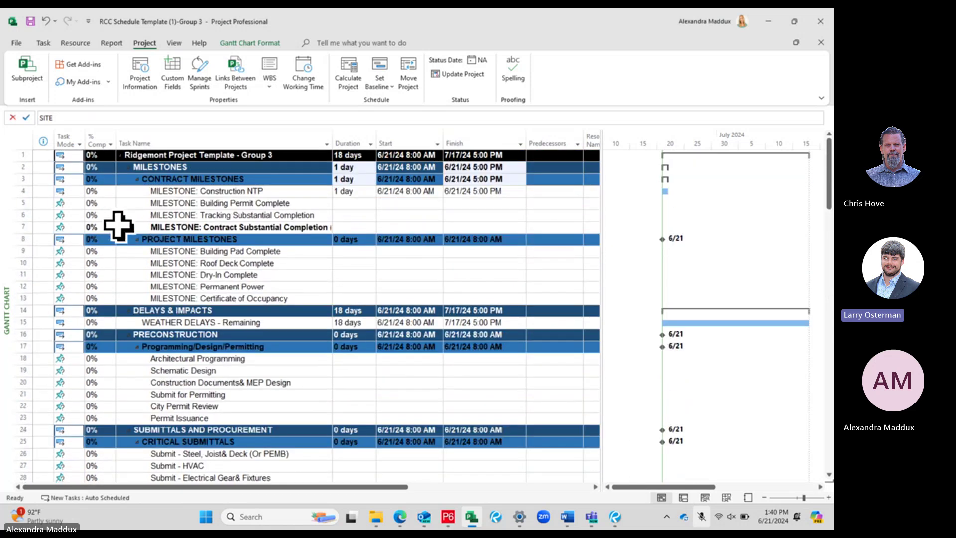
pyautogui.click(223, 215)
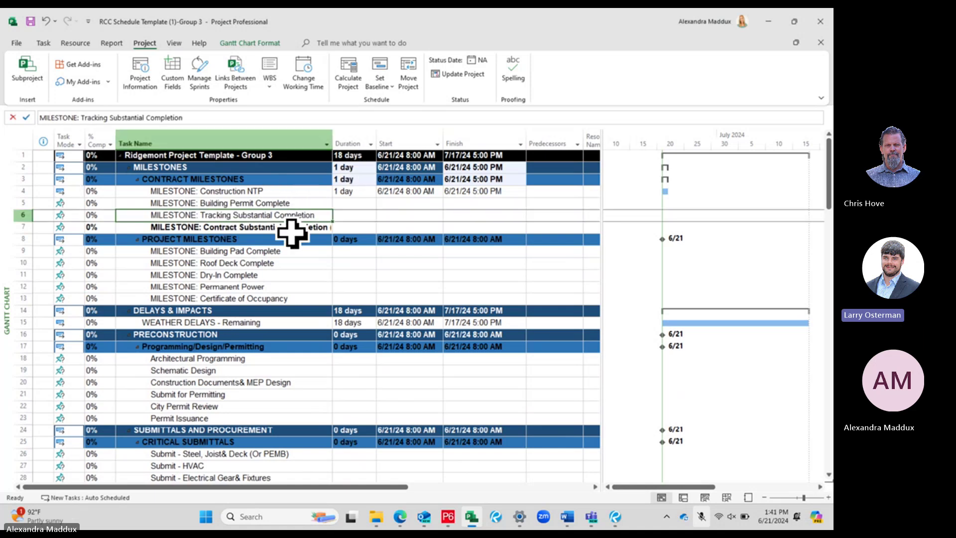
# - Set the Building Permit Complete and Tracking Substantial Completion milestones to Auto Scheduled
pyautogui.click(70, 203)
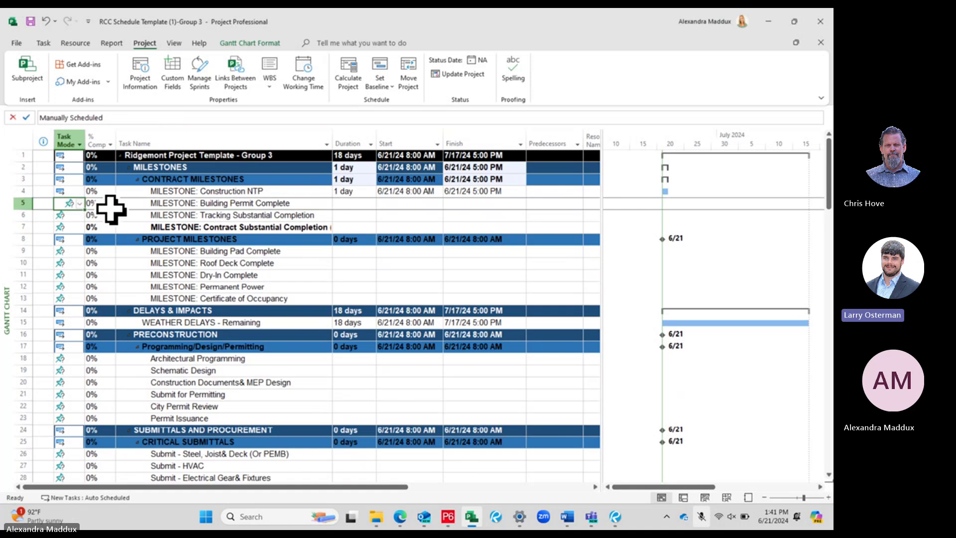
pyautogui.click(80, 203)
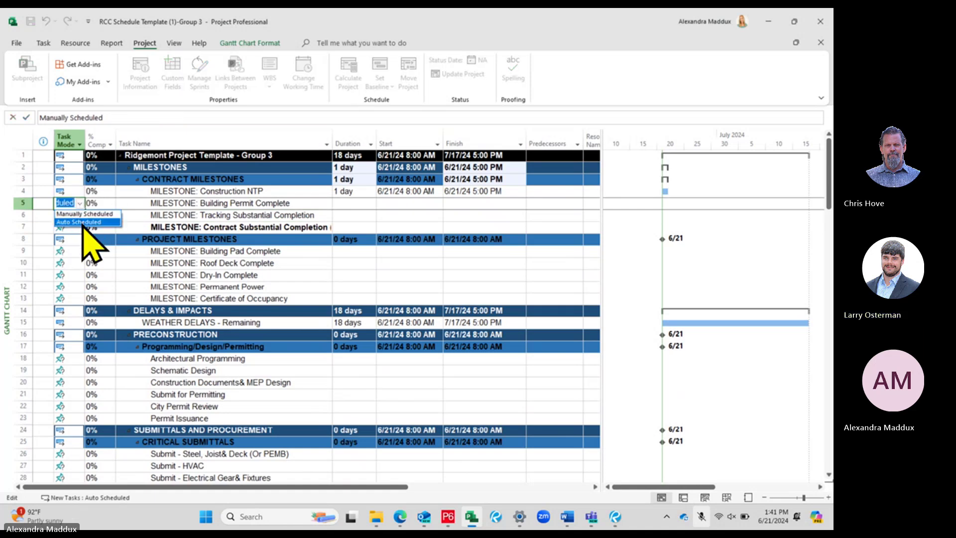
pyautogui.click(84, 222)
pyautogui.click(170, 217)
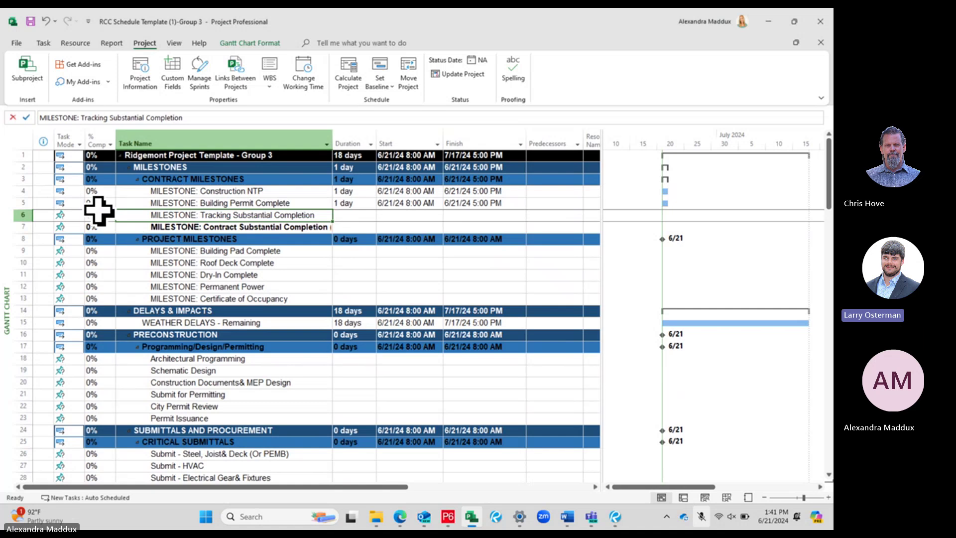
pyautogui.click(75, 215)
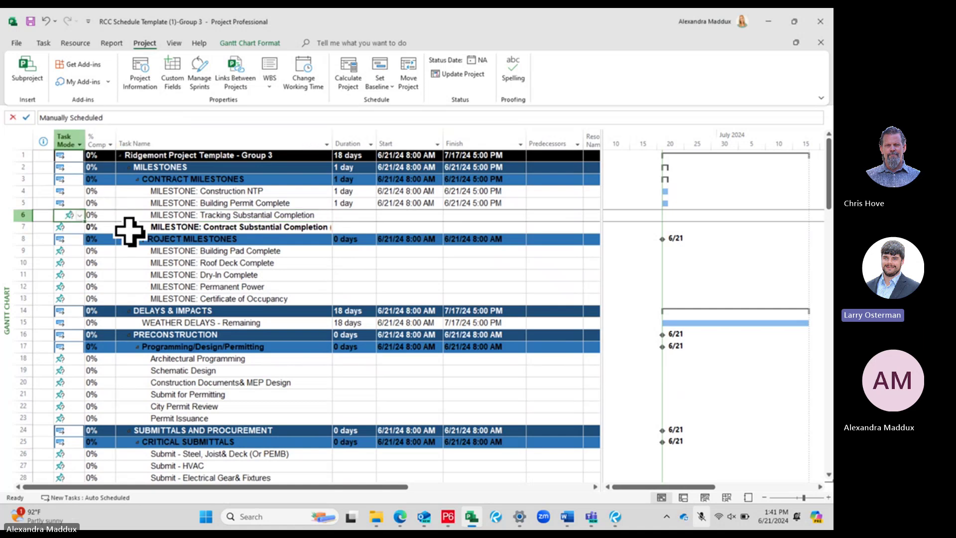
pyautogui.click(79, 215)
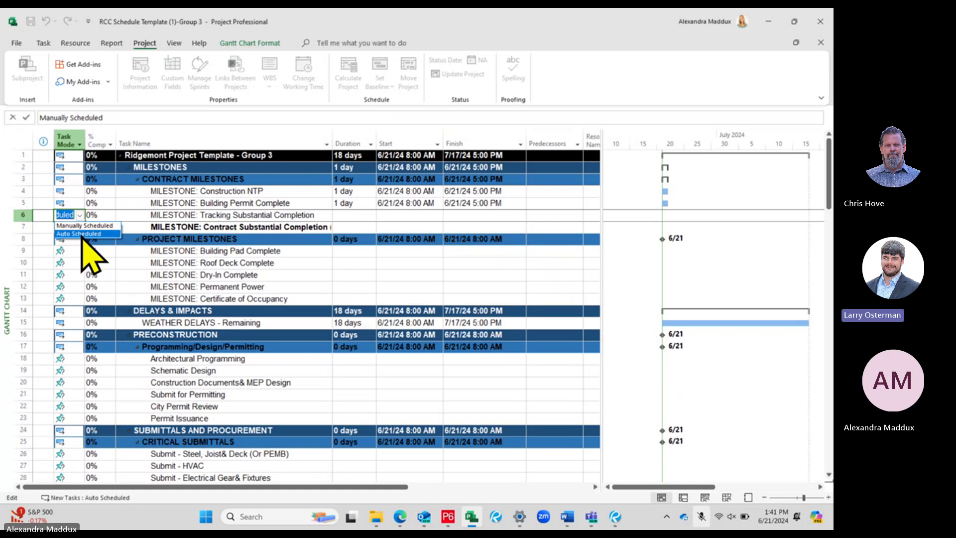
pyautogui.click(83, 234)
pyautogui.click(170, 227)
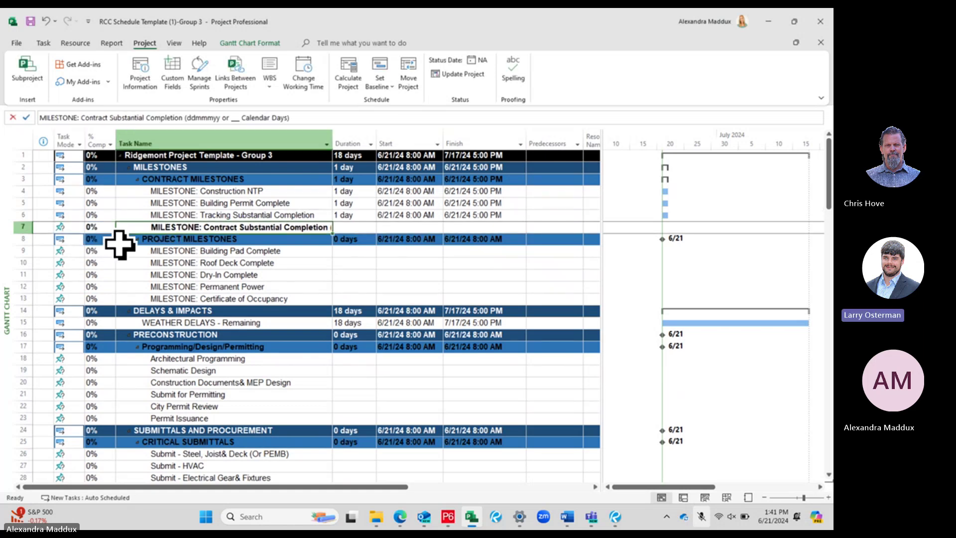
# - Fill the Auto Scheduled mode down through the Certificate of Occupancy milestone, and from Programming/Design/Permitting through Permit Issuance
pyautogui.click(78, 214)
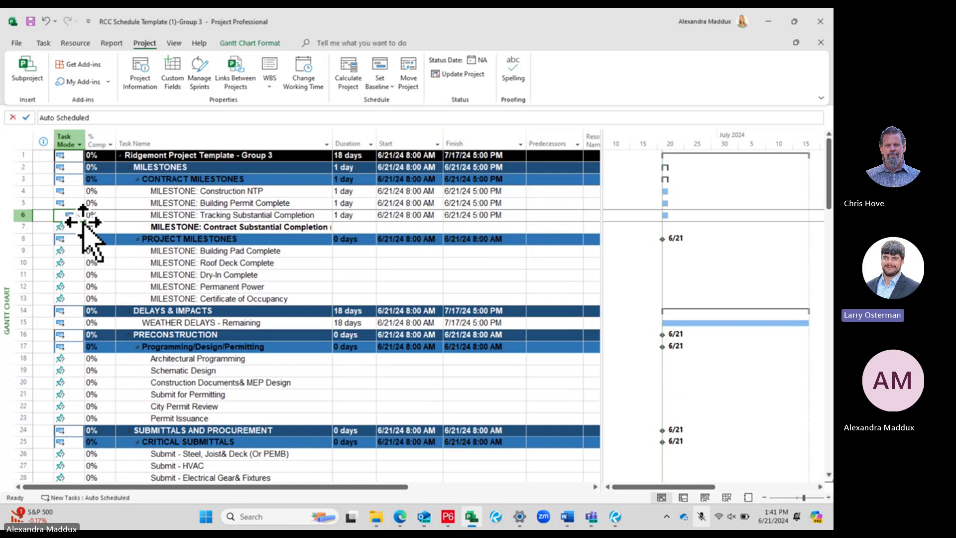
pyautogui.moveTo(82, 222); pyautogui.dragTo(79, 302)
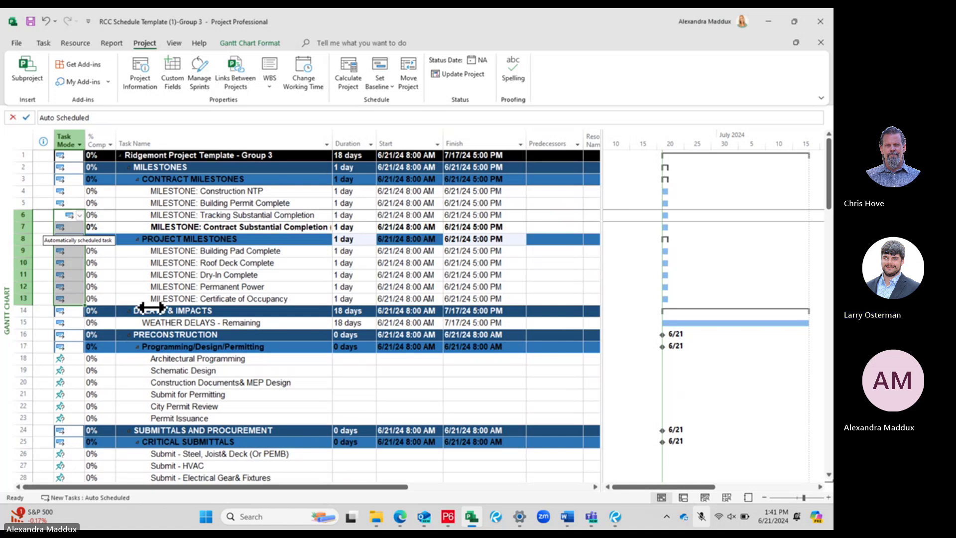
pyautogui.scroll(-1, 92, 322)
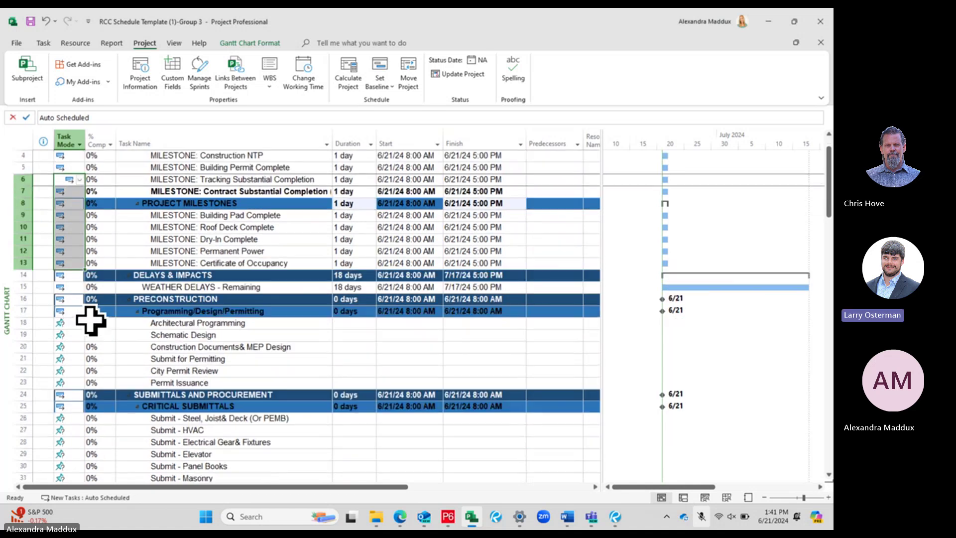
pyautogui.scroll(-2, 91, 322)
pyautogui.click(120, 227)
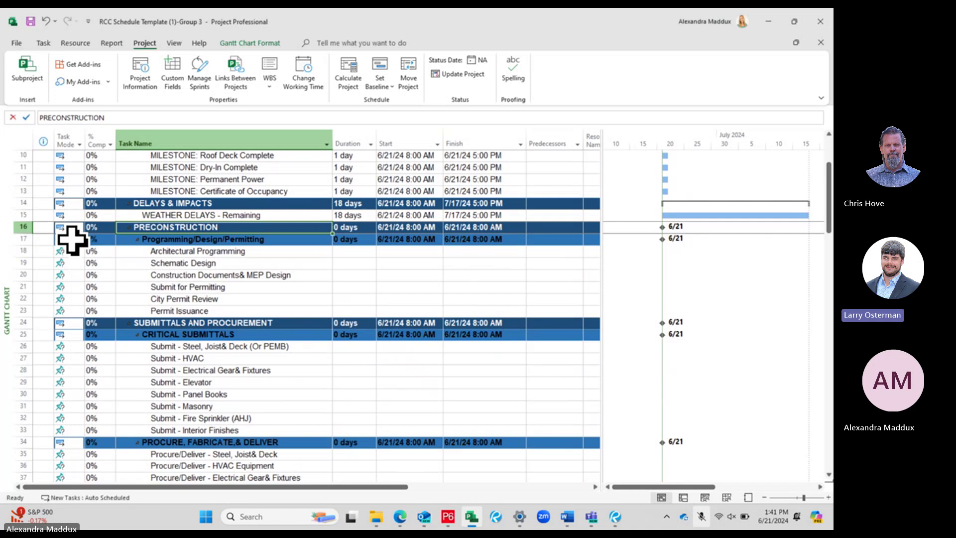
pyautogui.click(72, 239)
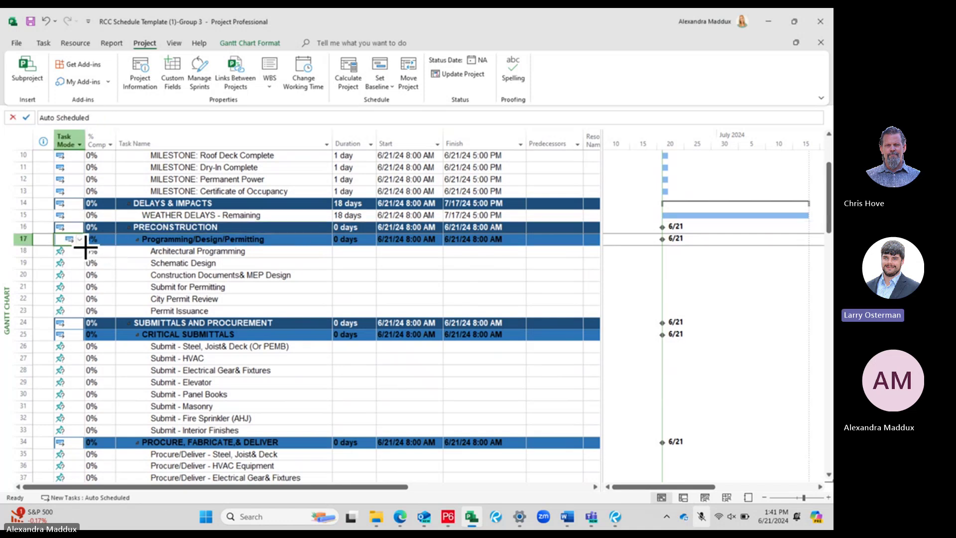
pyautogui.moveTo(84, 246); pyautogui.dragTo(75, 311)
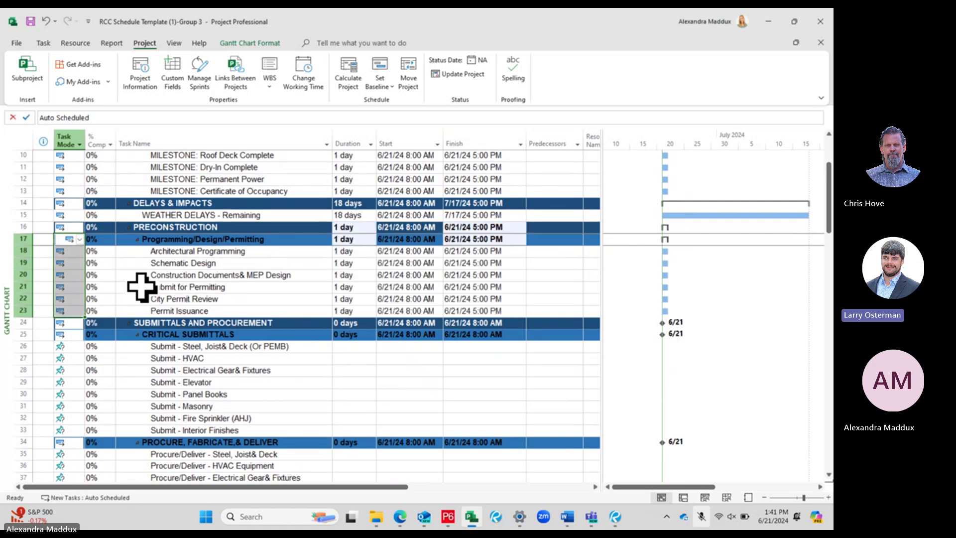
# - Auto schedule all the critical submittal tasks together, from Submit - Steel, Joist& Deck (Or PEMB) to Submit - Interior Finishes
pyautogui.scroll(-2, 142, 288)
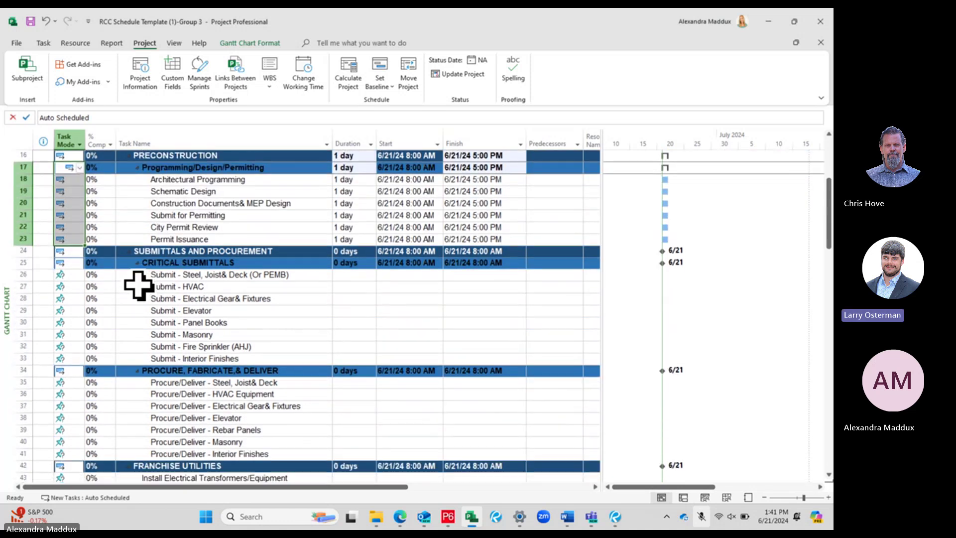
pyautogui.scroll(-1, 139, 286)
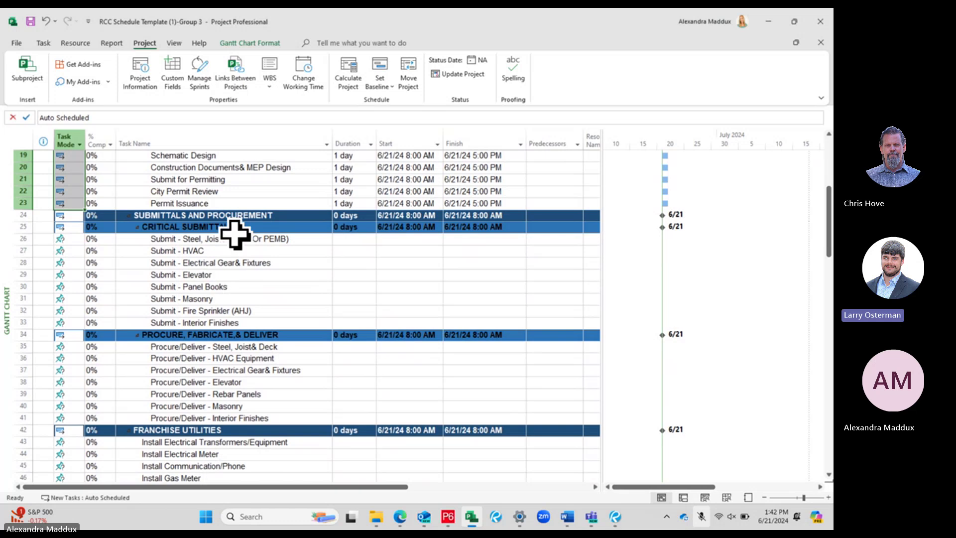
pyautogui.click(122, 310)
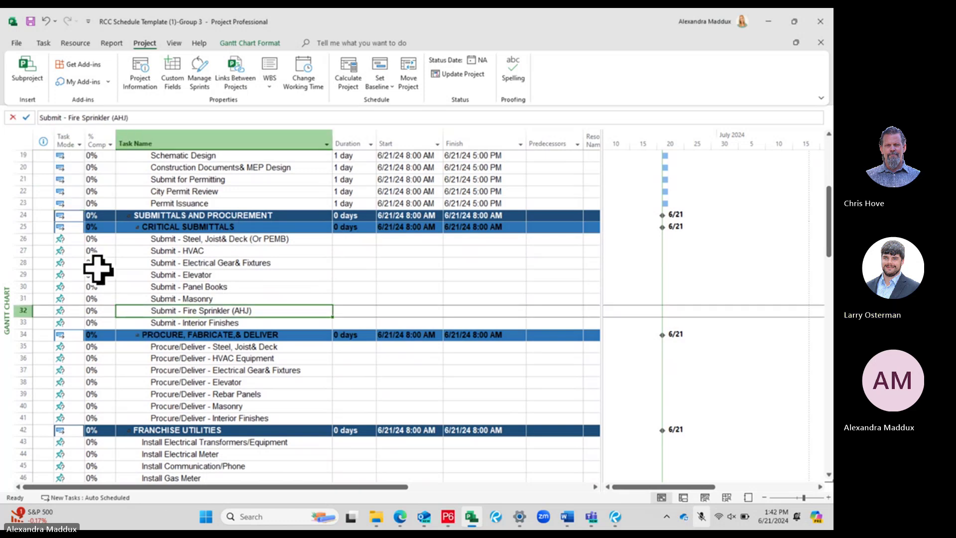
pyautogui.click(43, 43)
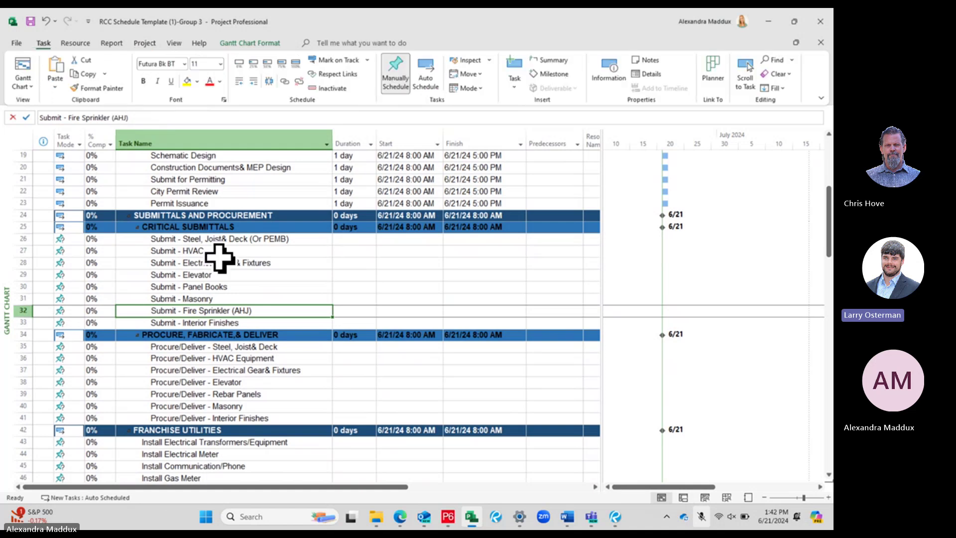
pyautogui.moveTo(70, 239); pyautogui.dragTo(80, 323)
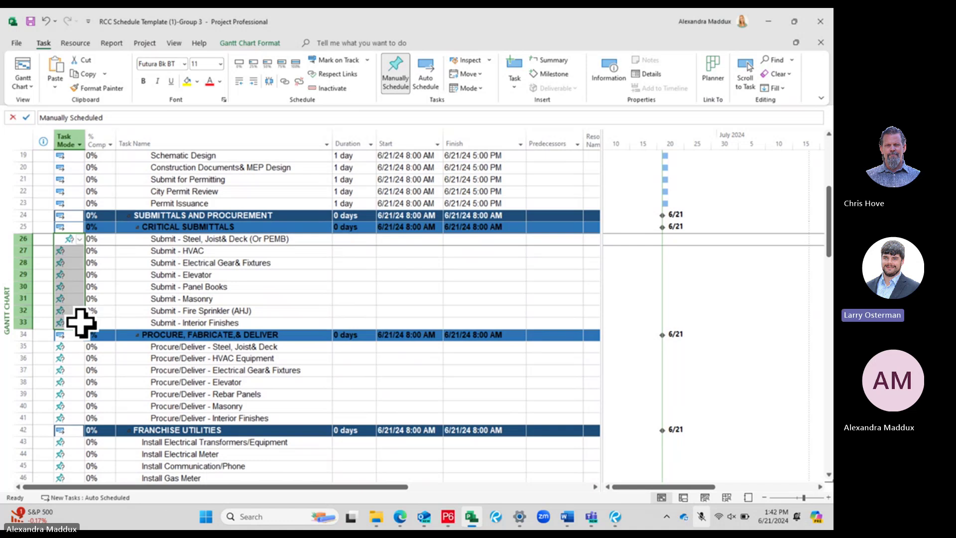
pyautogui.click(426, 83)
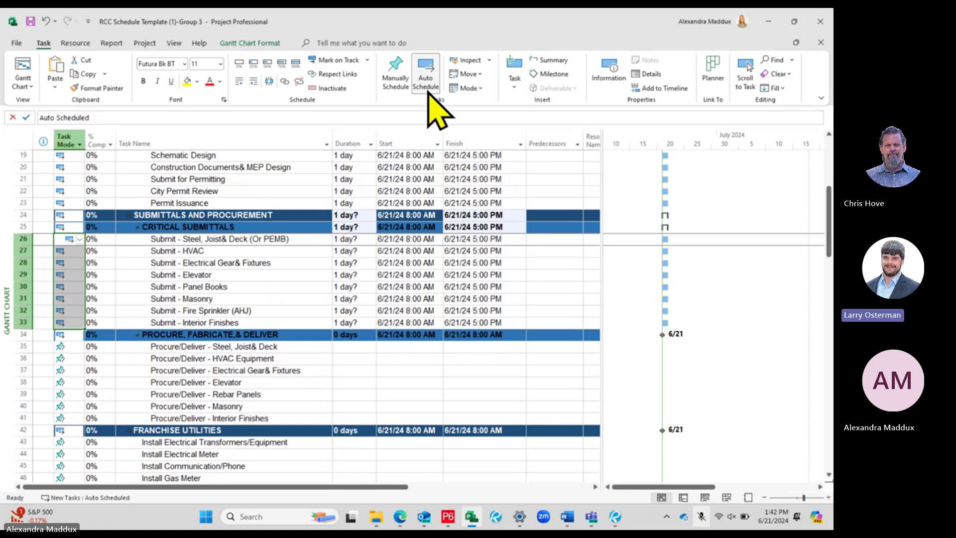
# - Fill the Auto Scheduled mode down from the PROCURE, FABRICATE,& DELIVER summary through the Install Electrical Meter task
pyautogui.click(197, 335)
pyautogui.scroll(-3, 192, 331)
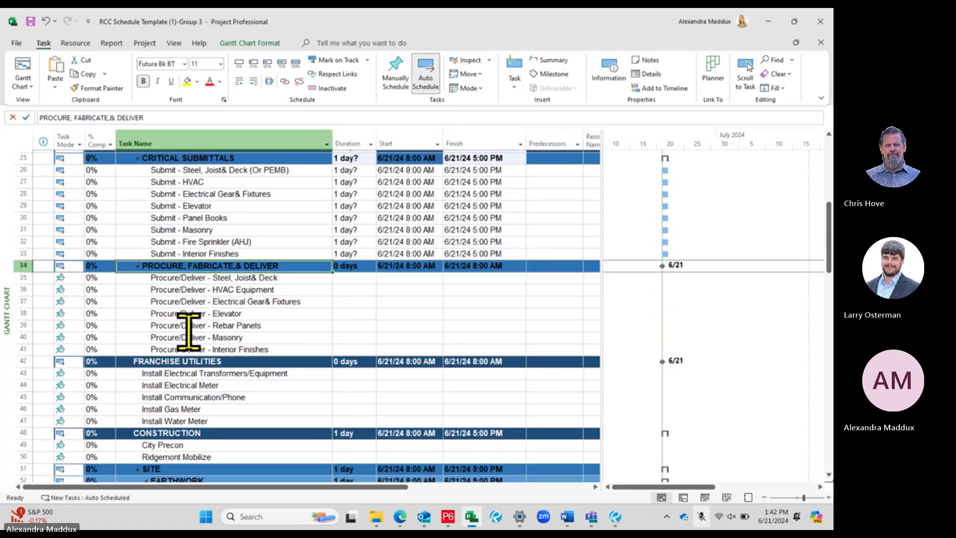
pyautogui.click(70, 227)
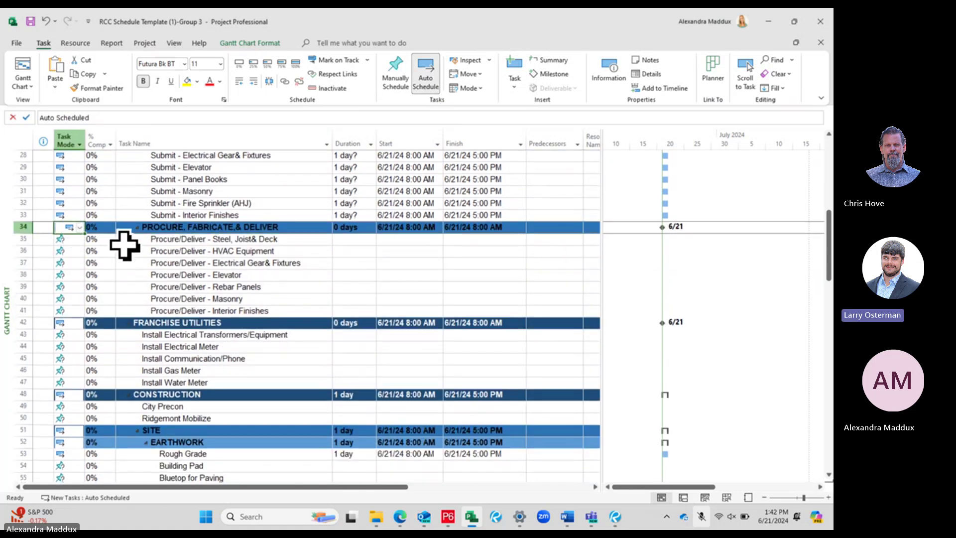
pyautogui.click(80, 239)
pyautogui.moveTo(82, 240); pyautogui.dragTo(75, 312)
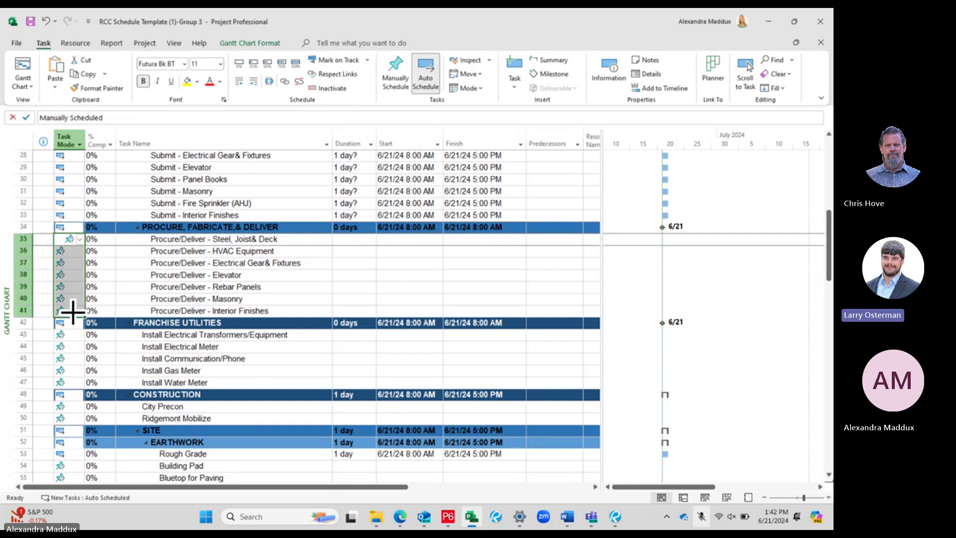
pyautogui.click(117, 286)
pyautogui.click(66, 225)
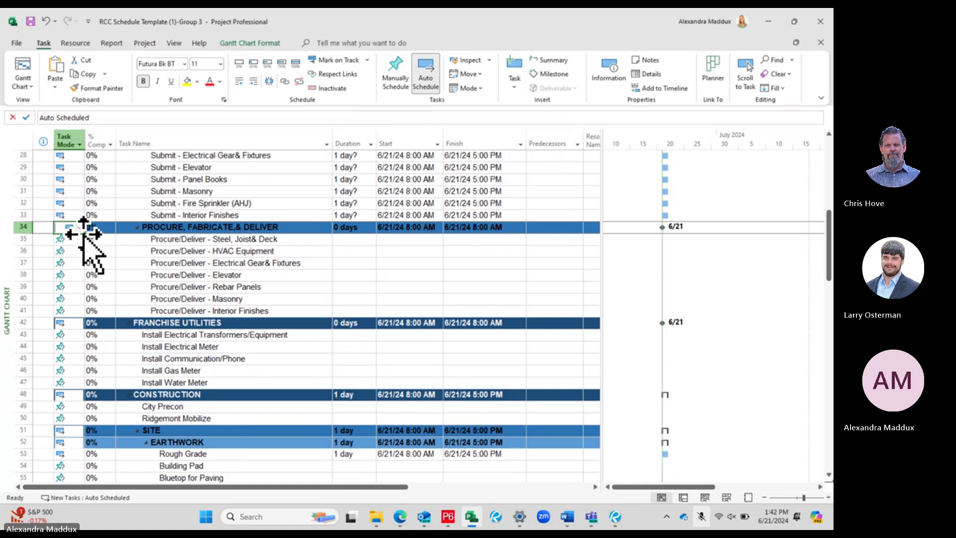
pyautogui.moveTo(82, 228); pyautogui.dragTo(87, 358)
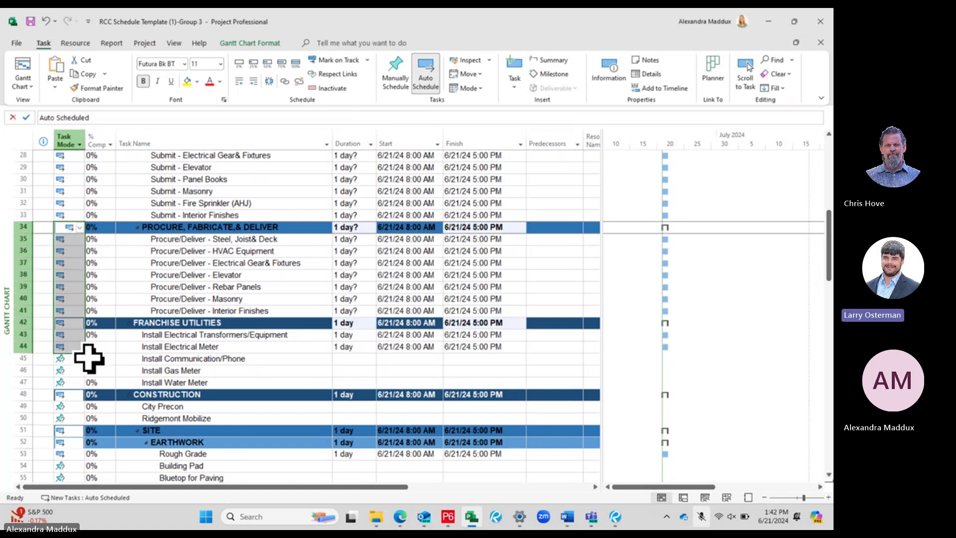
# - Set Install Communication/Phone to Auto Scheduled, and auto schedule the tasks from Install Gas Meter through FRP Firelane together
pyautogui.scroll(-3, 53, 273)
pyautogui.click(65, 251)
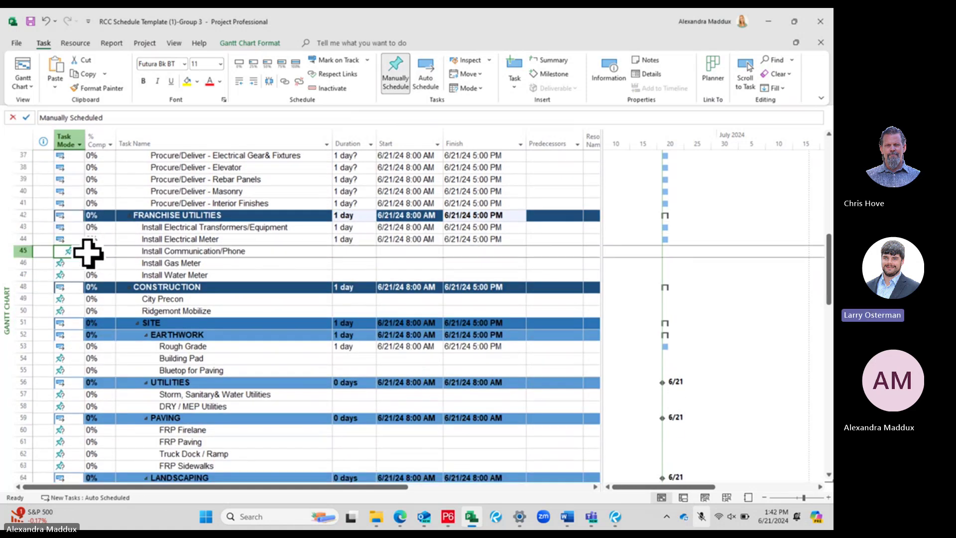
pyautogui.click(79, 251)
pyautogui.click(89, 272)
pyautogui.click(152, 276)
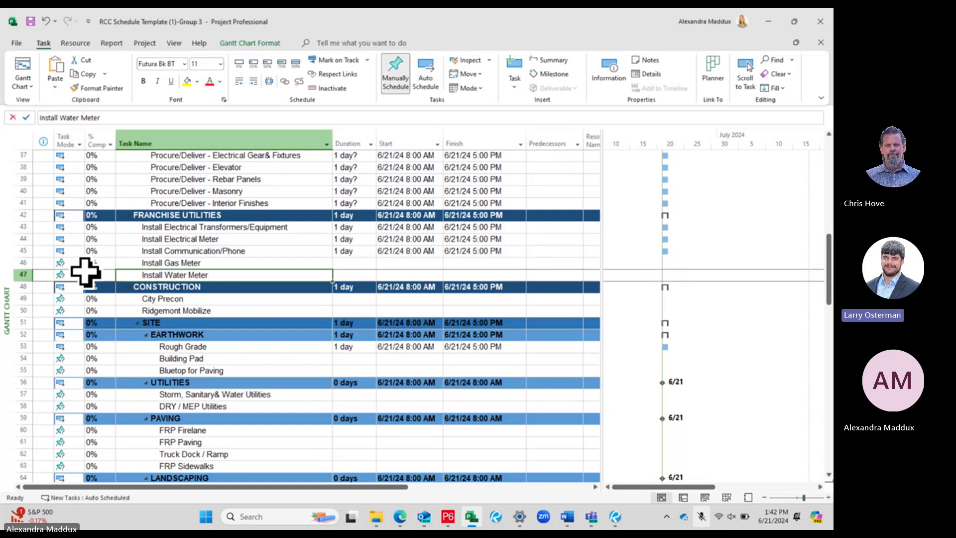
pyautogui.moveTo(68, 263); pyautogui.dragTo(79, 432)
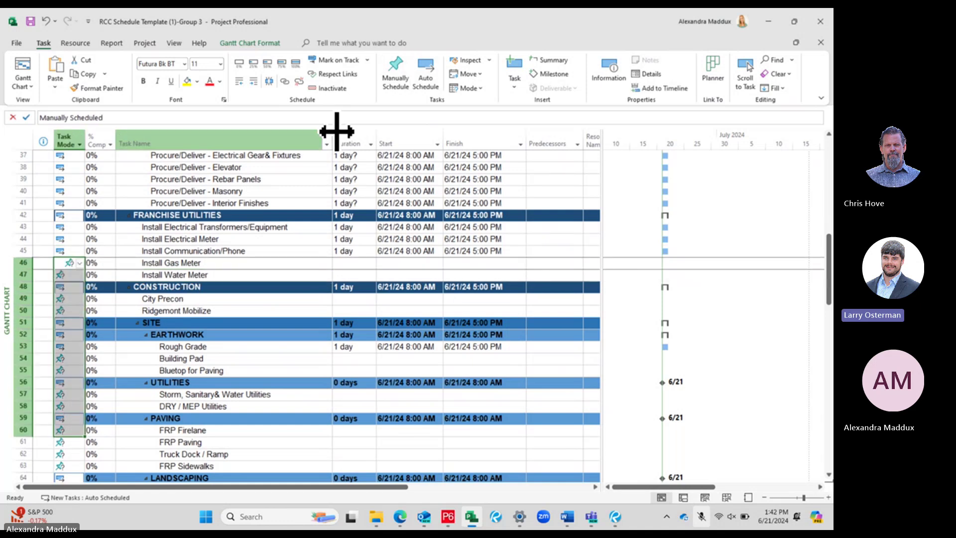
pyautogui.click(425, 79)
# - Auto schedule every task in the project at once and check the task modes down to Building Final or TCO
pyautogui.scroll(-6, 345, 331)
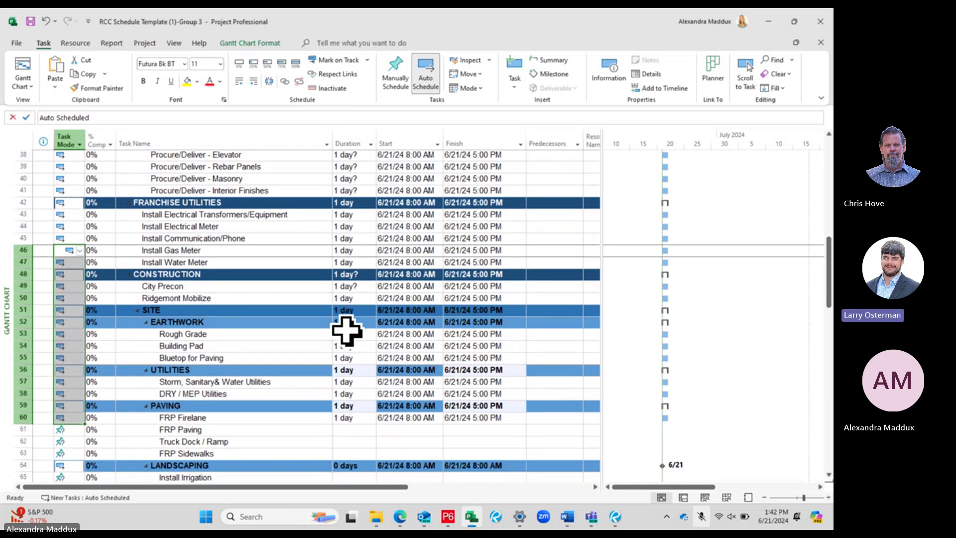
pyautogui.click(70, 227)
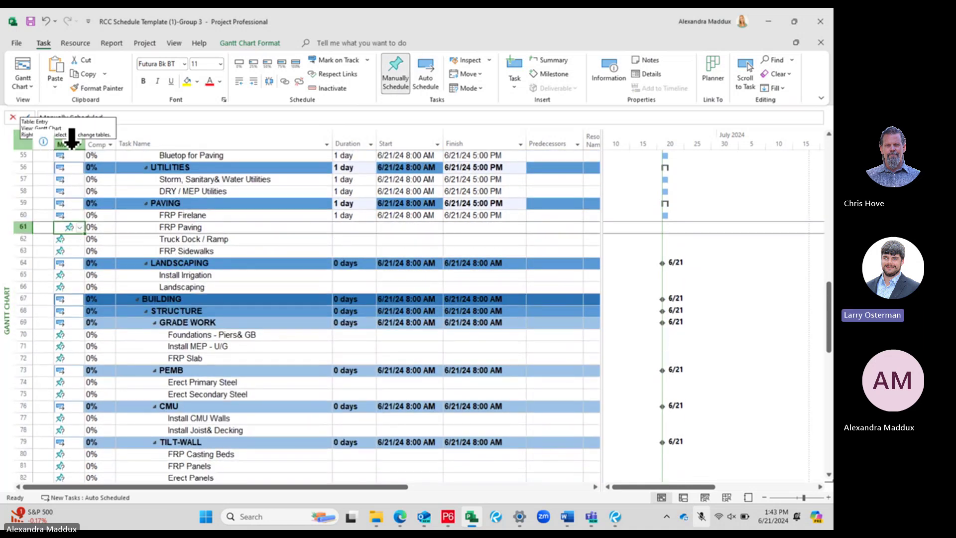
pyautogui.click(22, 143)
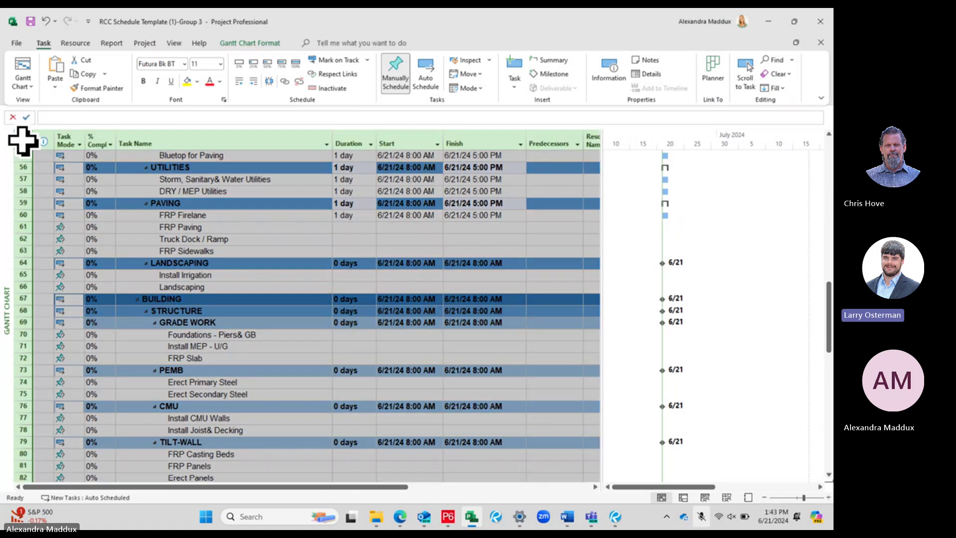
pyautogui.click(429, 87)
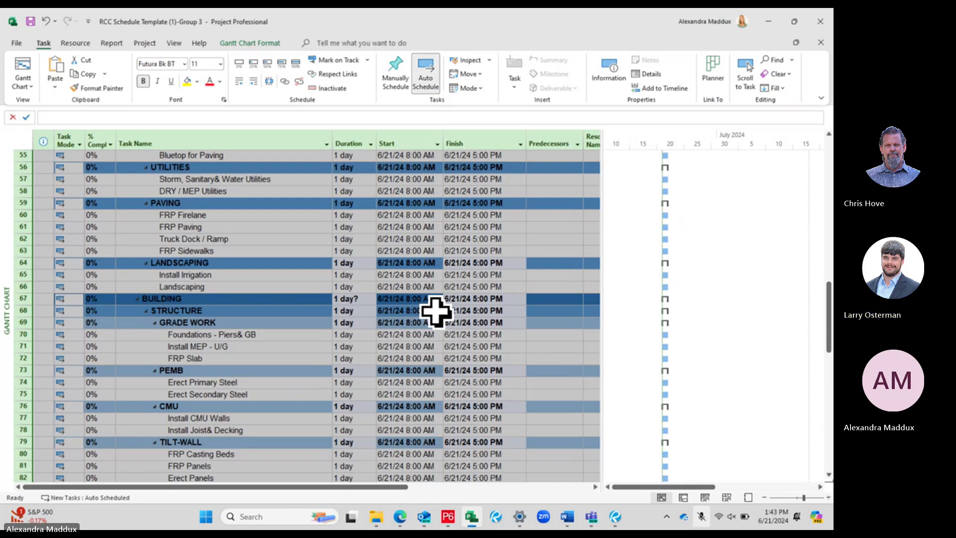
pyautogui.scroll(-18, 436, 311)
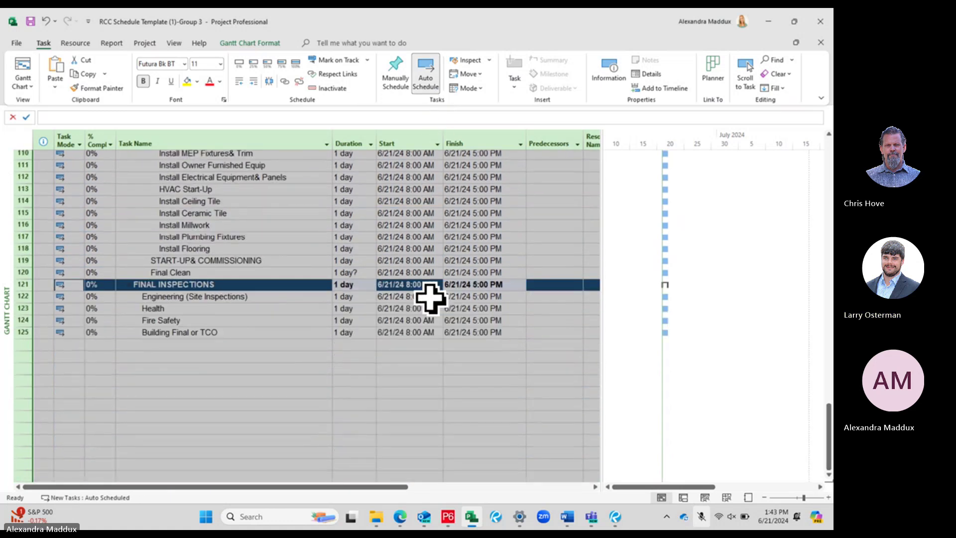
pyautogui.scroll(20, 429, 298)
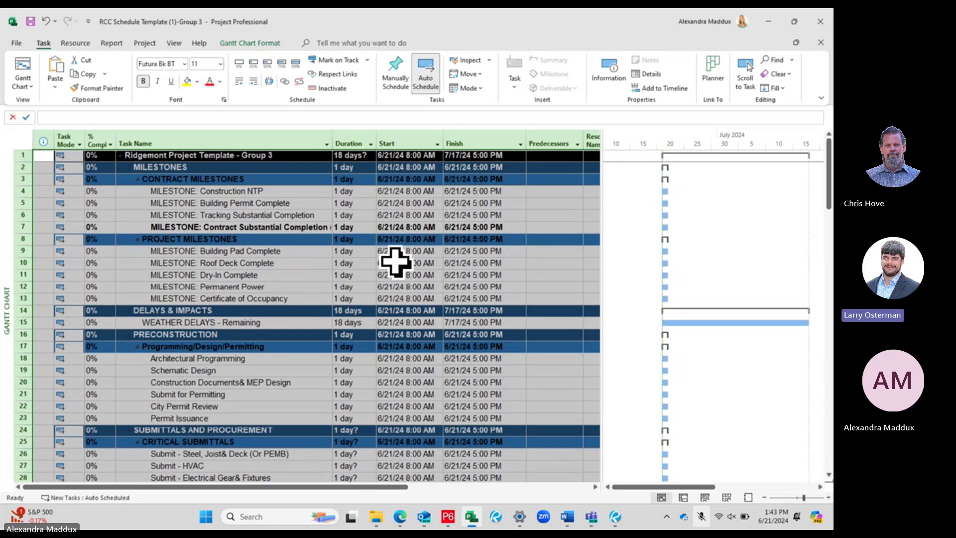
pyautogui.click(396, 263)
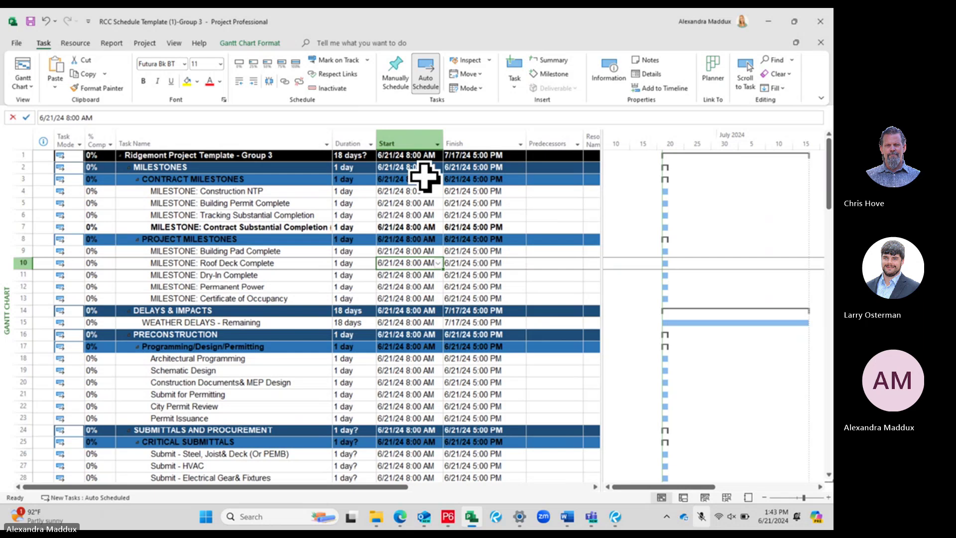
pyautogui.click(279, 154)
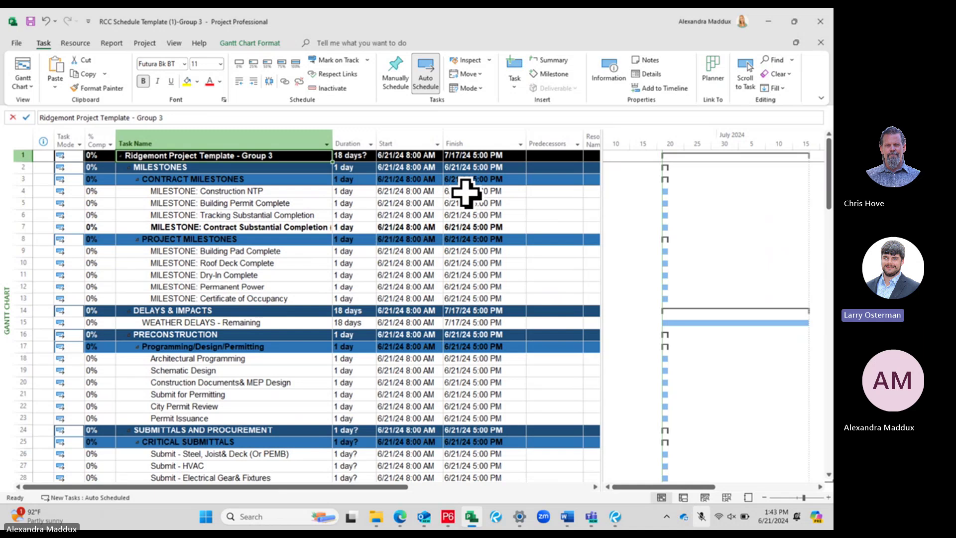
pyautogui.moveTo(171, 118); pyautogui.dragTo(139, 118)
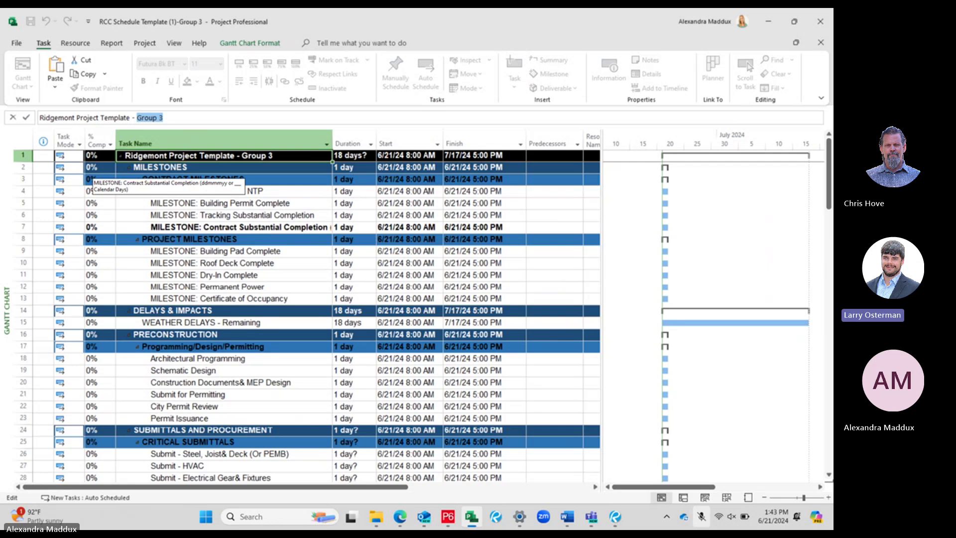
pyautogui.click(277, 204)
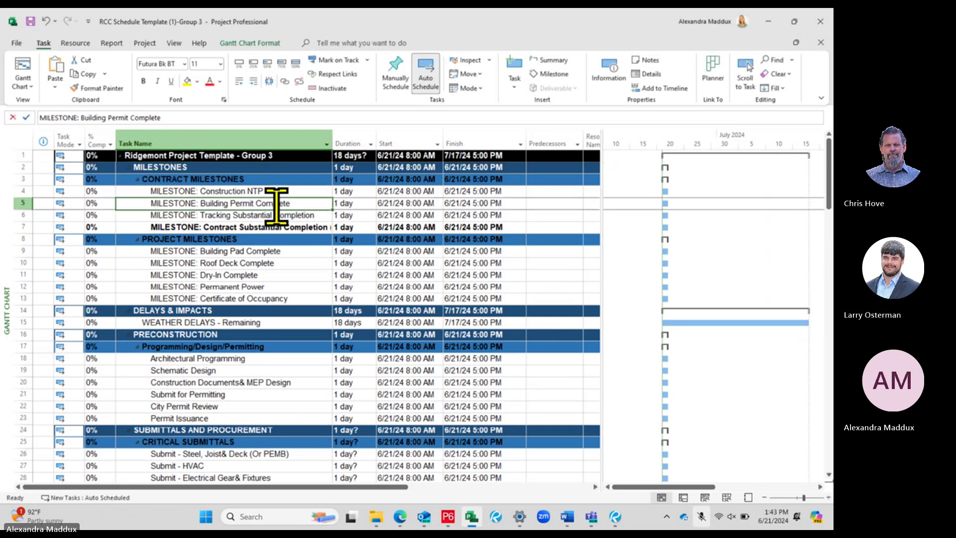
# - Show the project summary task above the Ridgemont Project Template - Group 3 row, leaving its name as it is
pyautogui.click(205, 155)
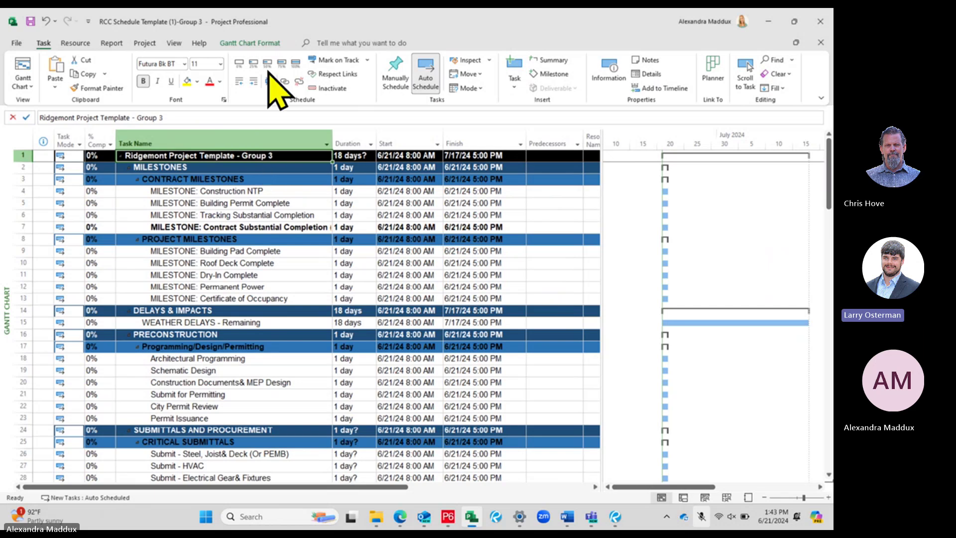
pyautogui.click(249, 43)
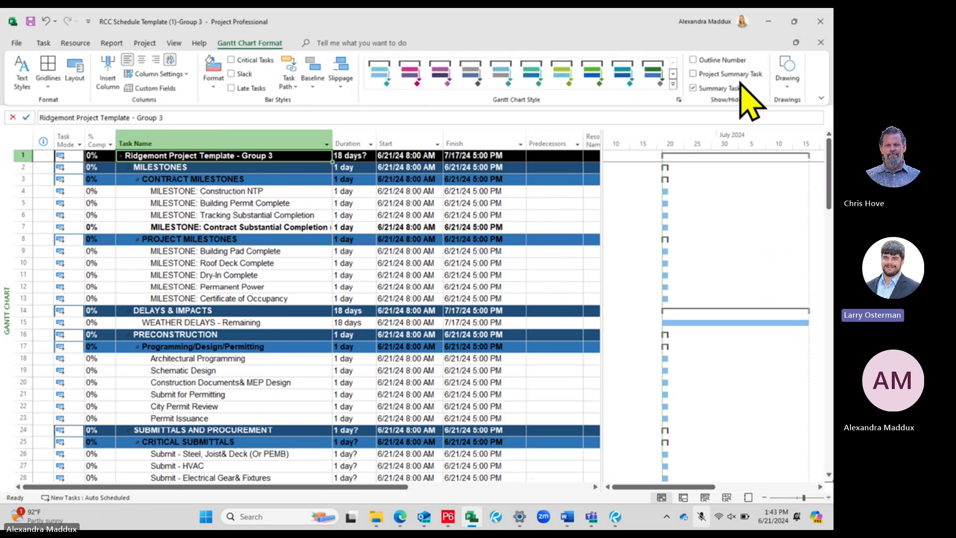
pyautogui.click(693, 75)
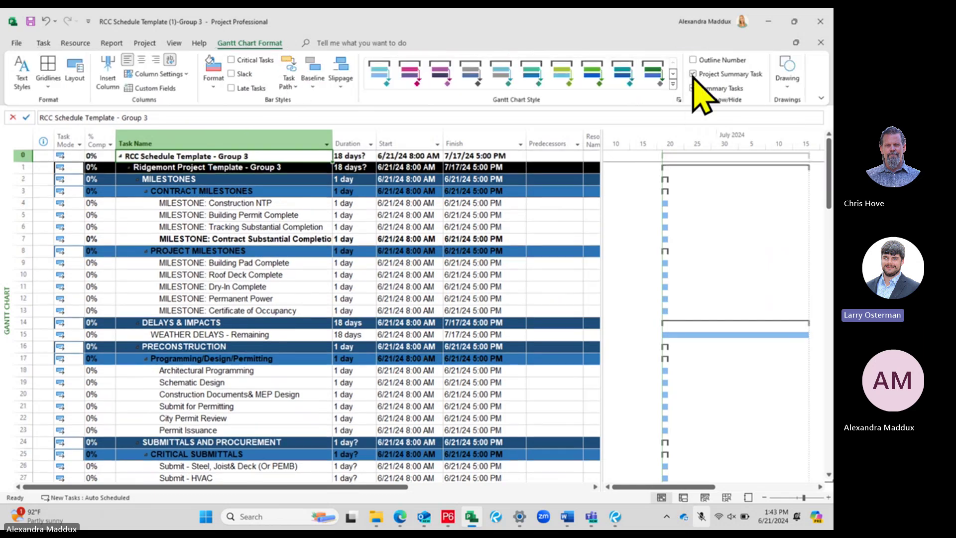
pyautogui.click(273, 155)
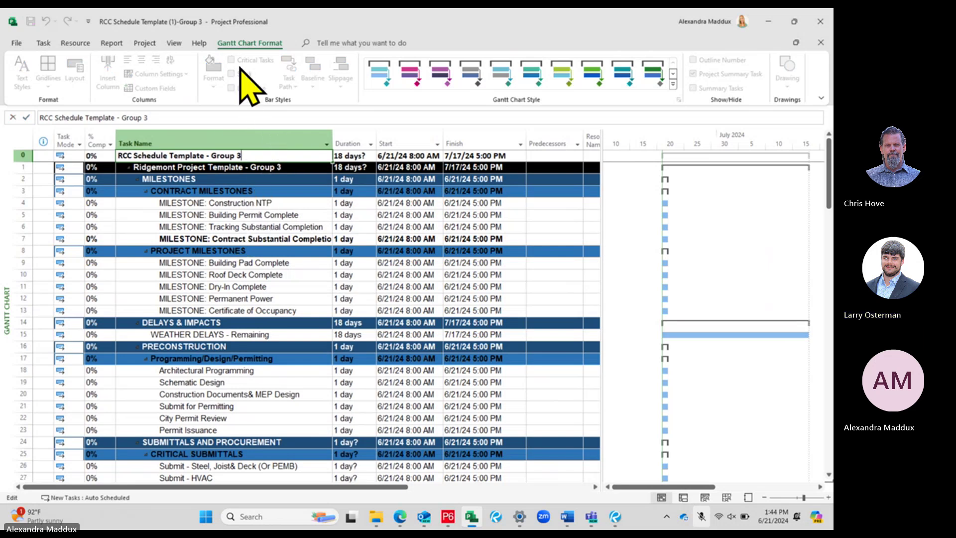
pyautogui.click(248, 46)
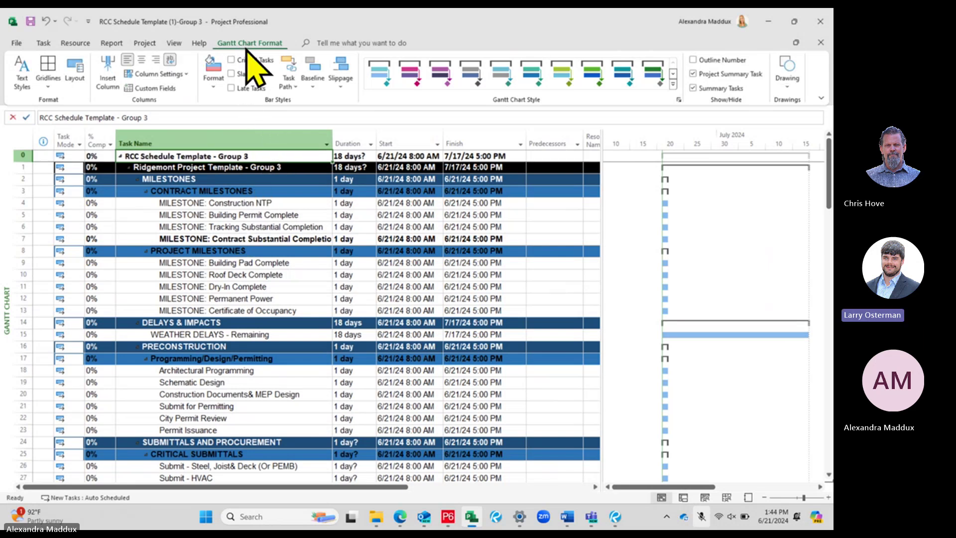
# - Hide the project summary task and show it again above the Ridgemont Project Template row
pyautogui.click(693, 73)
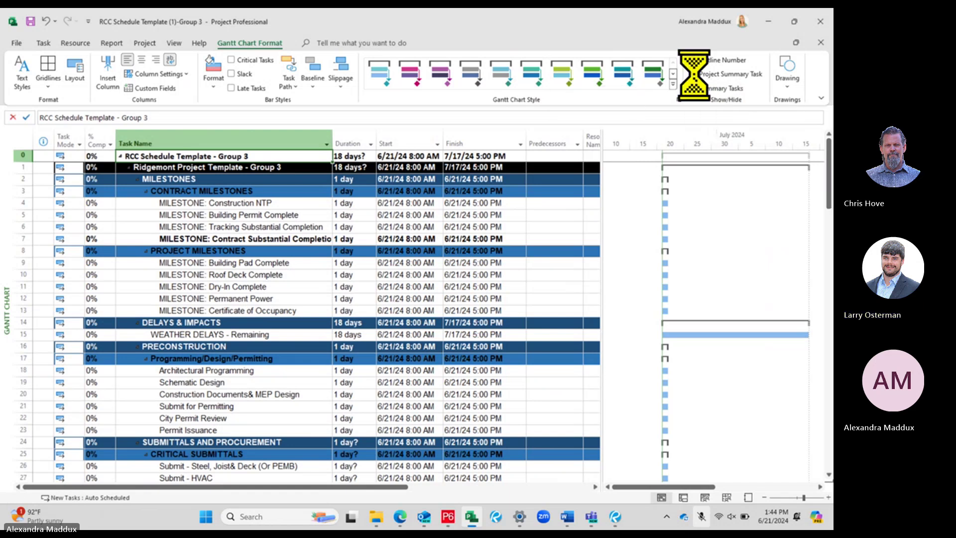
pyautogui.click(692, 75)
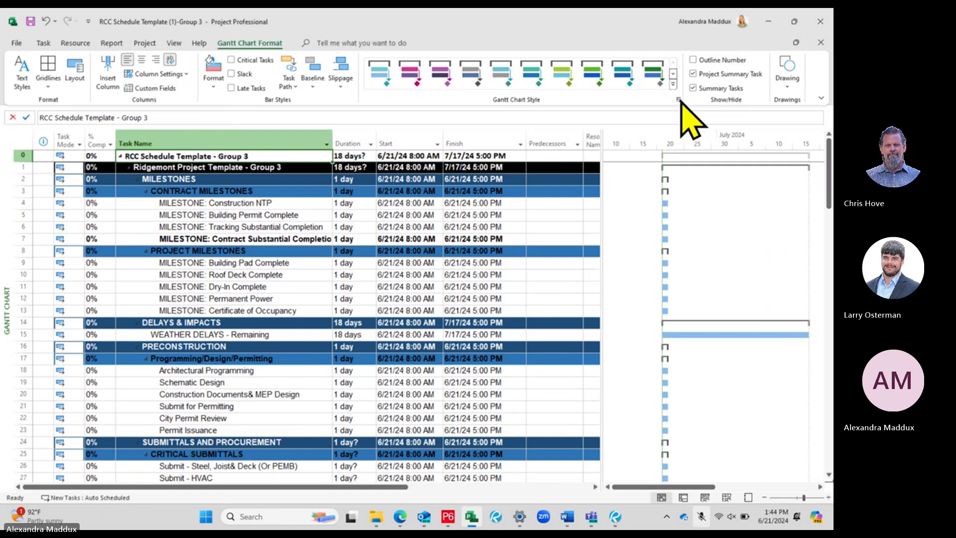
pyautogui.click(693, 74)
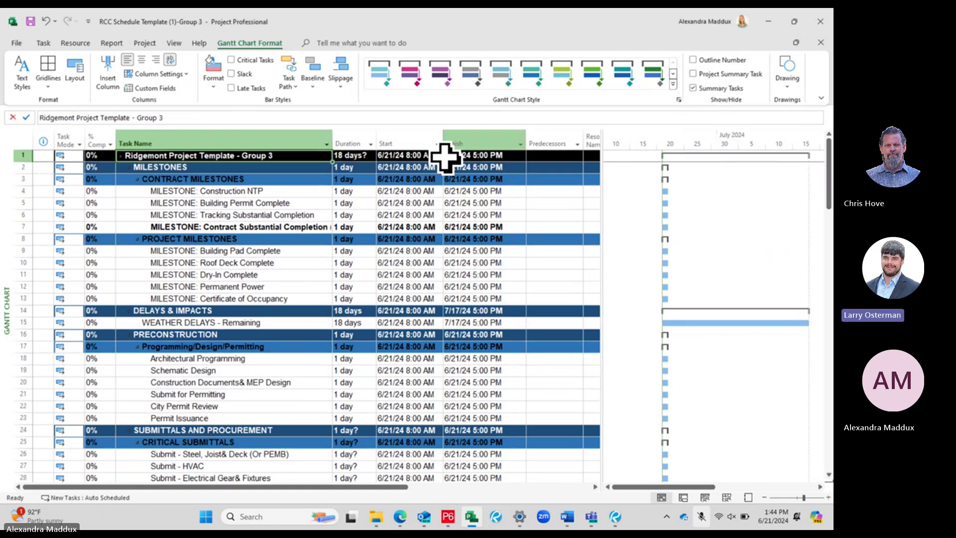
pyautogui.click(418, 201)
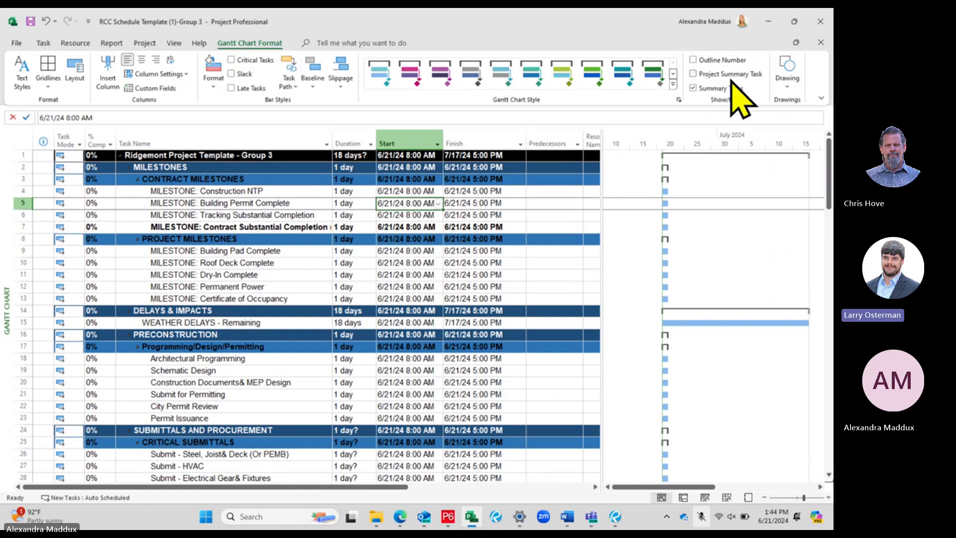
pyautogui.click(695, 74)
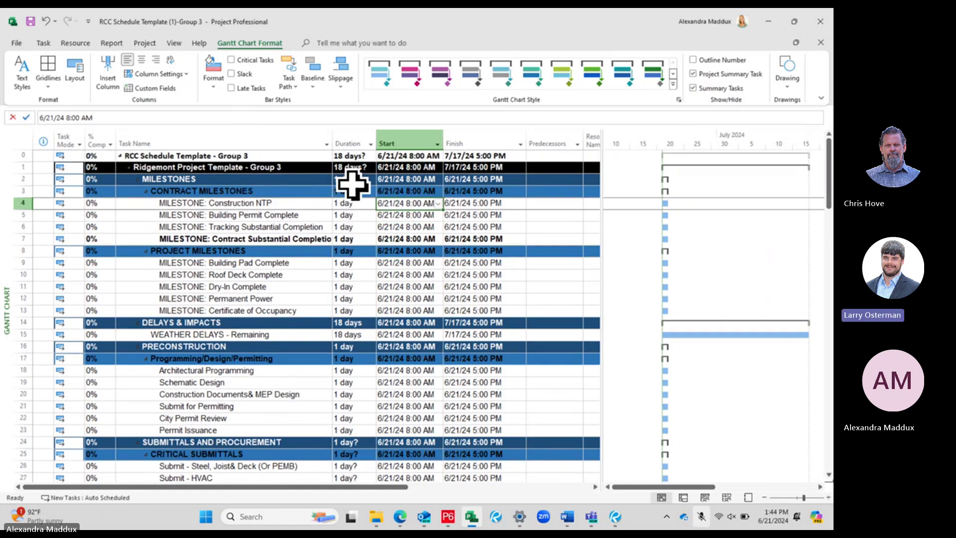
# - Rename the top-level Ridgemont template task as Ridgemont Project Template - 06-21-24 Group 3
pyautogui.click(288, 166)
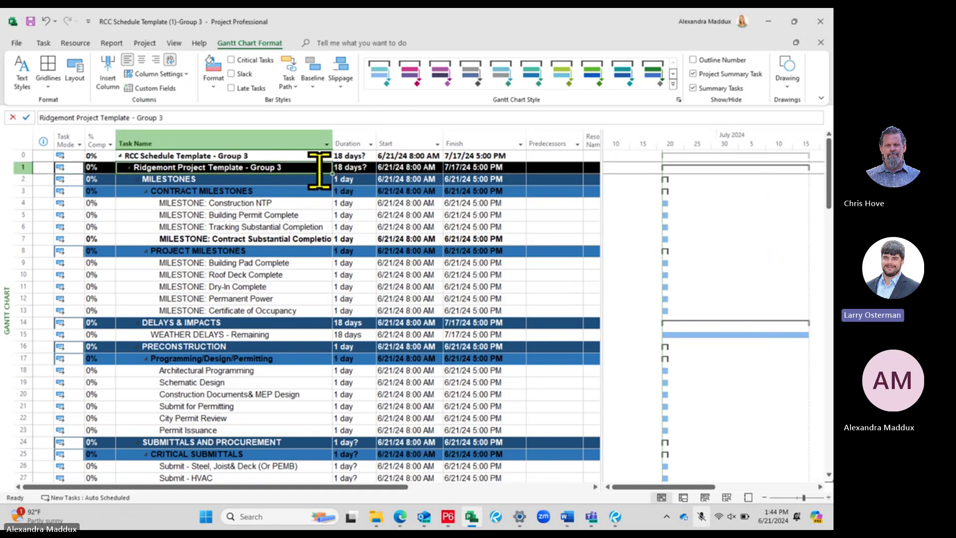
pyautogui.click(133, 117)
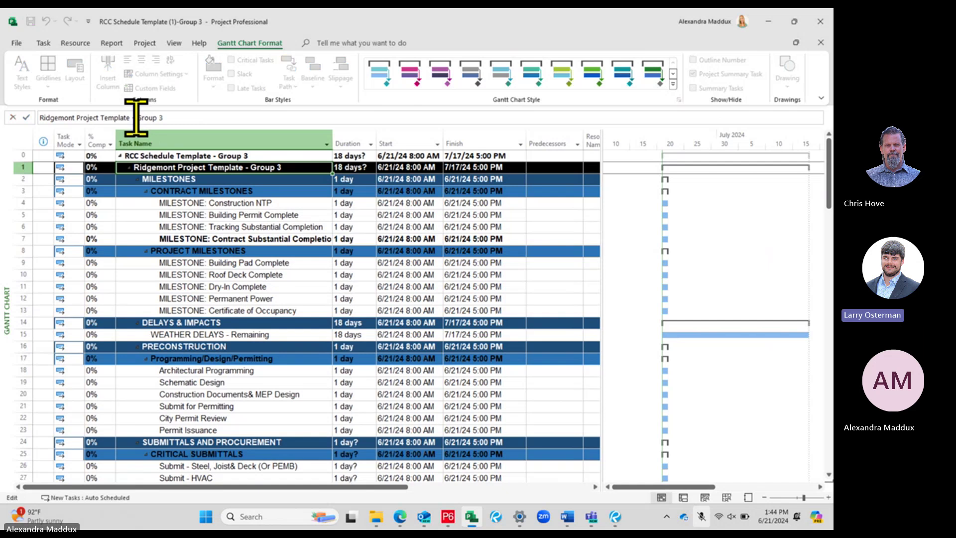
pyautogui.click(137, 118)
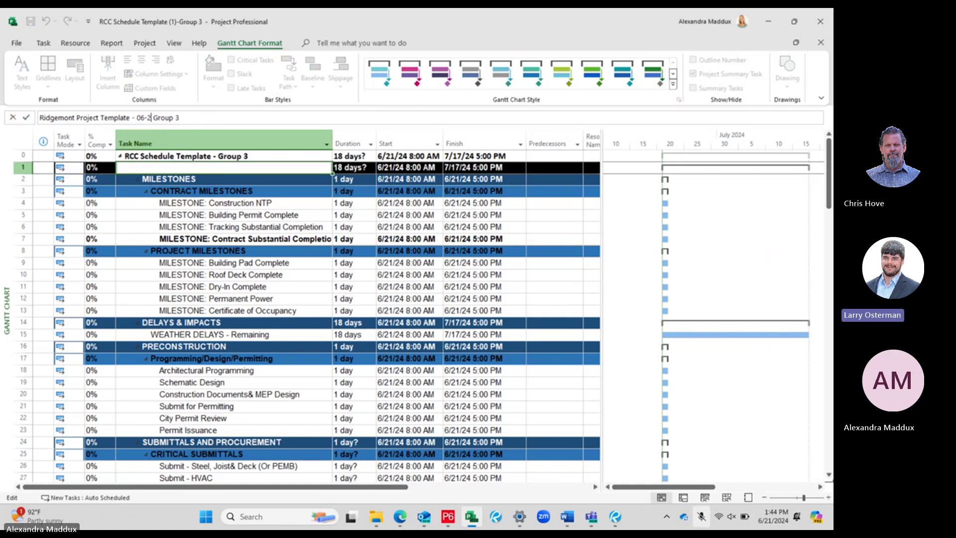
pyautogui.write('06-21-24')
pyautogui.press('Return')
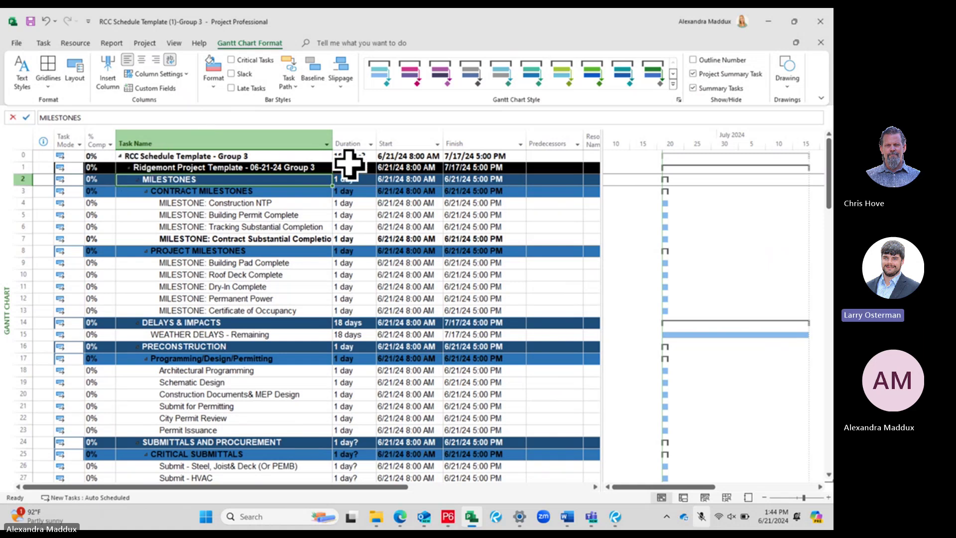
pyautogui.click(255, 166)
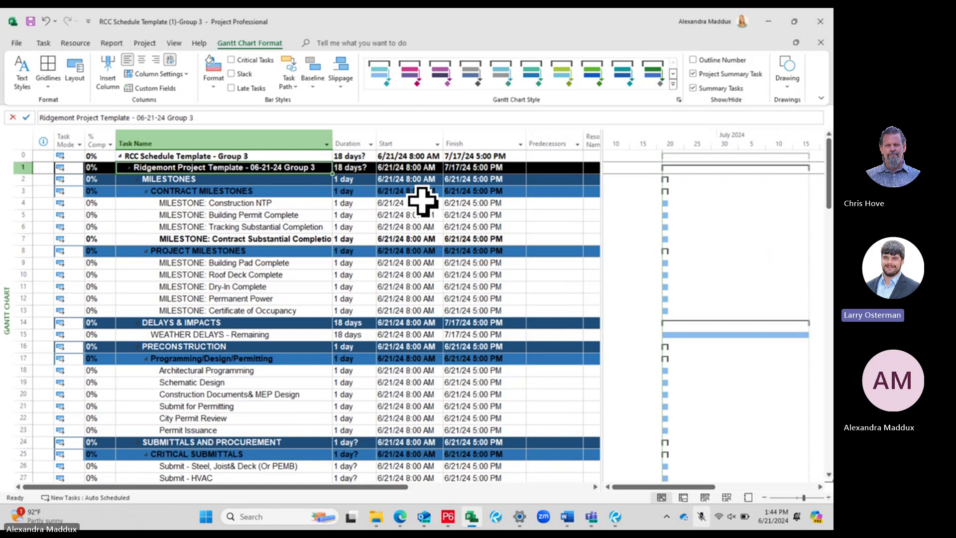
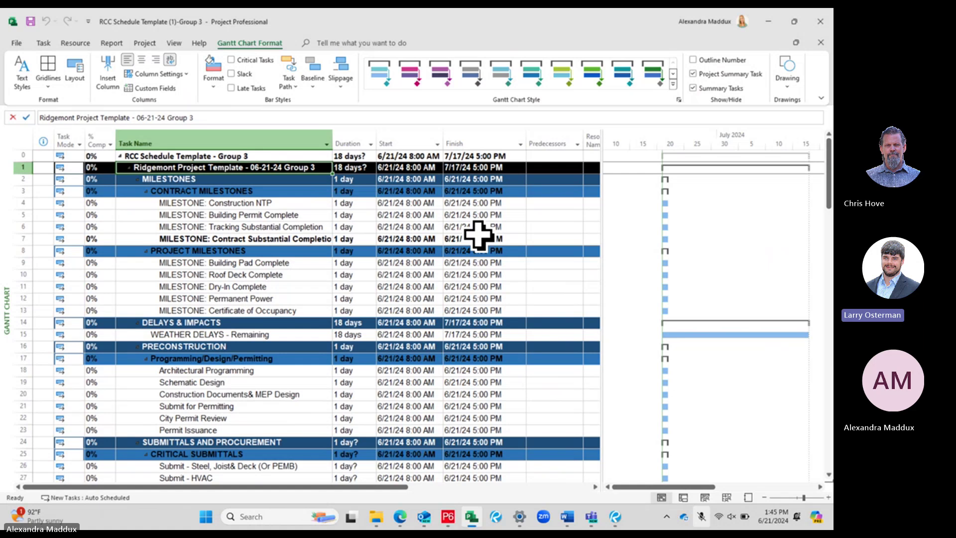
pyautogui.click(466, 203)
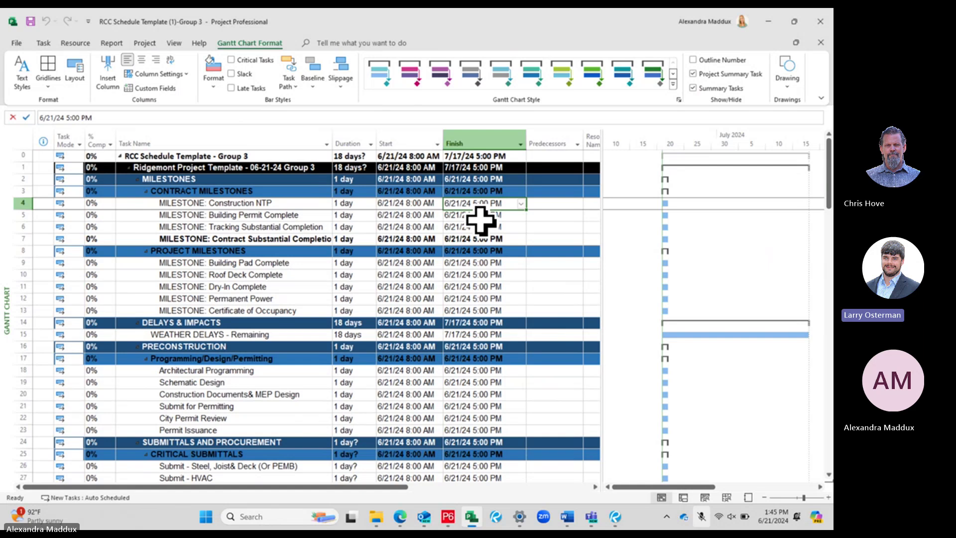
# - Set the project's date format to the weekday style Wed 1/28/09 in the general options and apply it
pyautogui.click(404, 251)
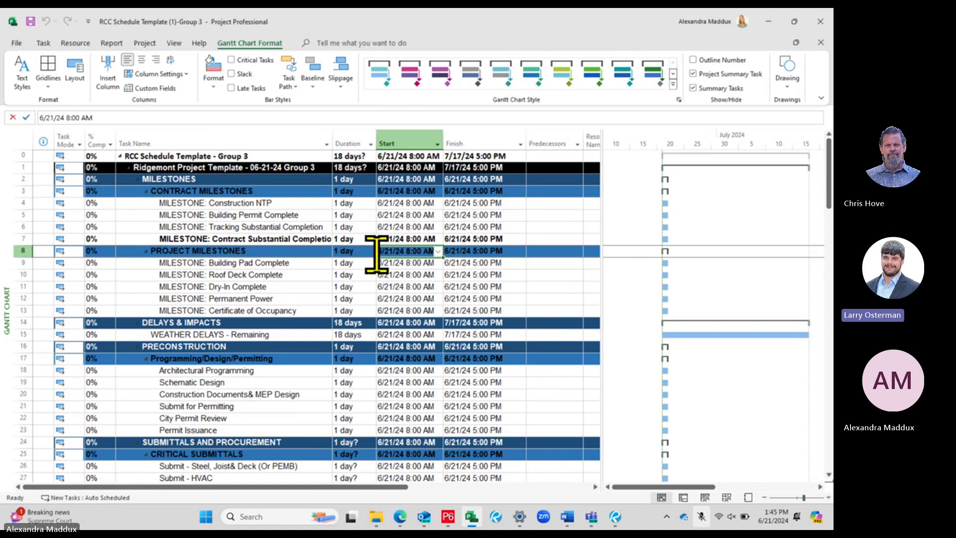
pyautogui.click(16, 44)
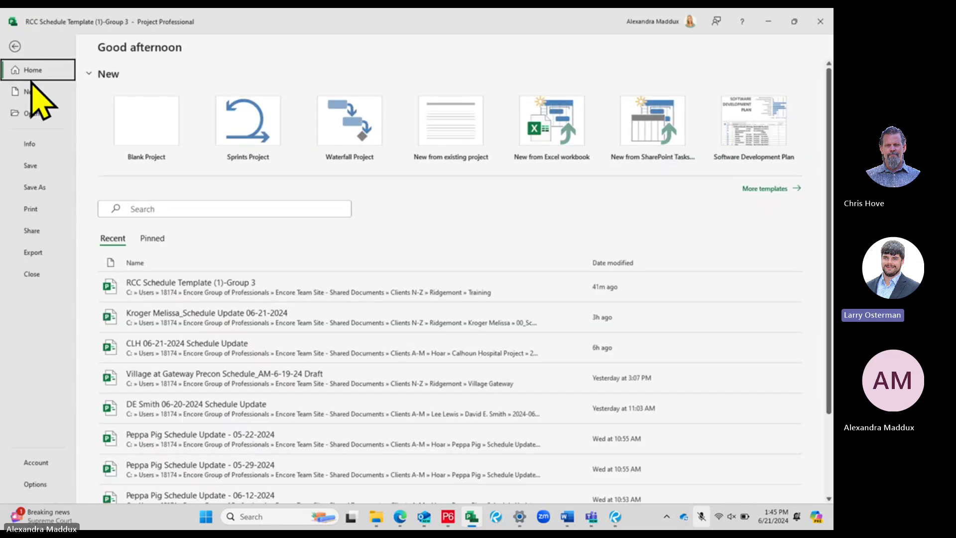
pyautogui.click(35, 485)
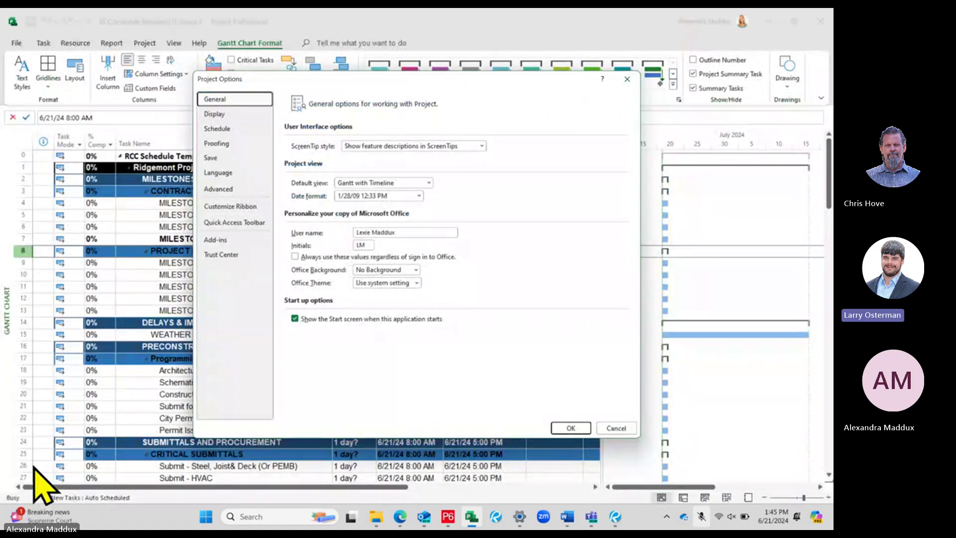
pyautogui.click(419, 195)
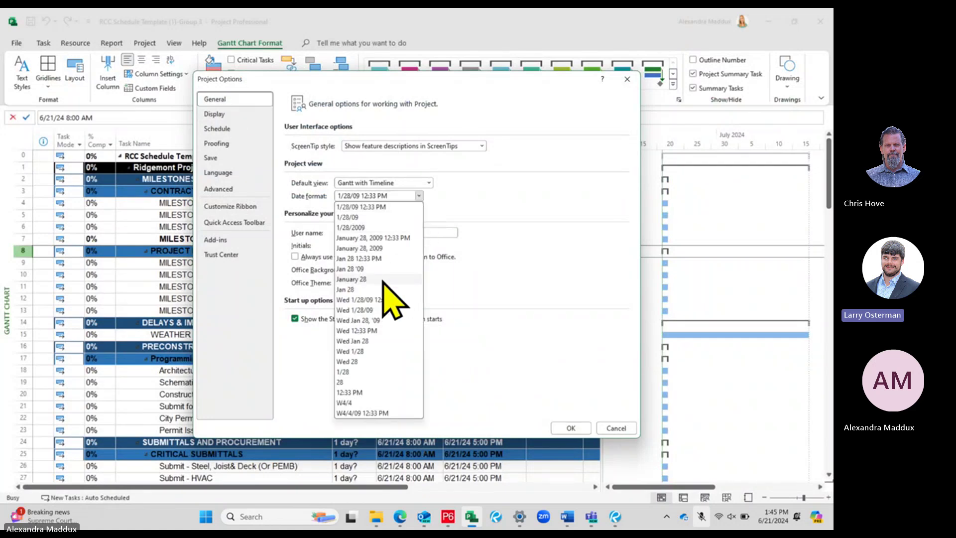
pyautogui.click(374, 310)
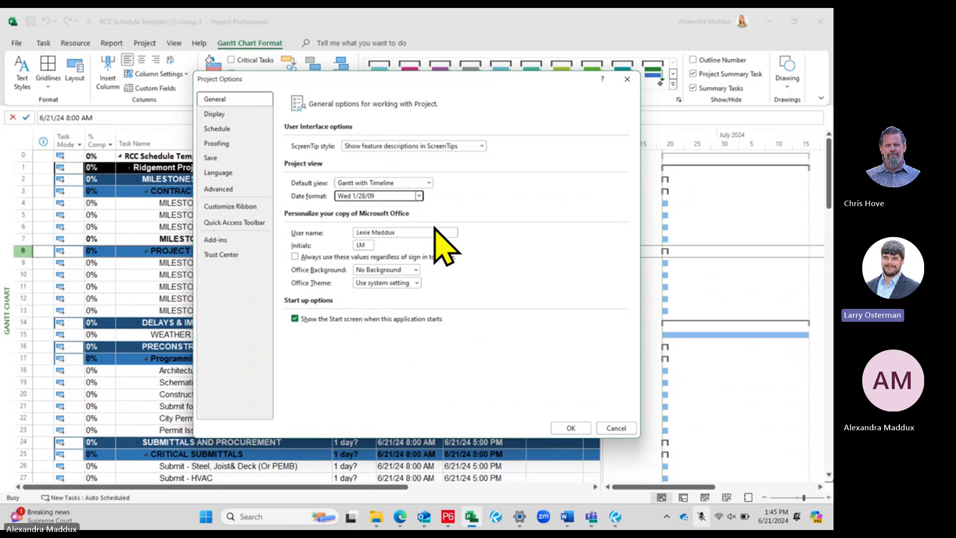
pyautogui.moveTo(332, 81); pyautogui.dragTo(361, 94)
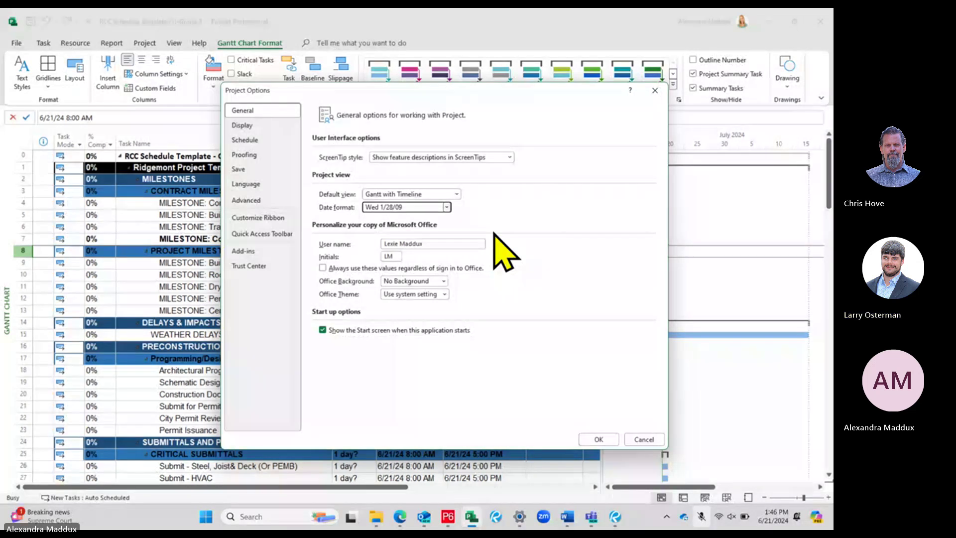
pyautogui.click(447, 207)
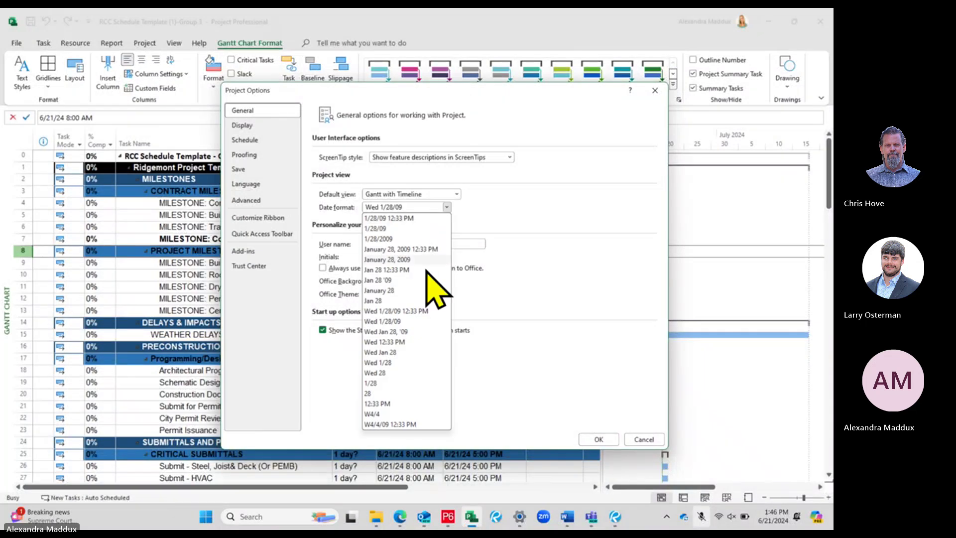
pyautogui.click(401, 321)
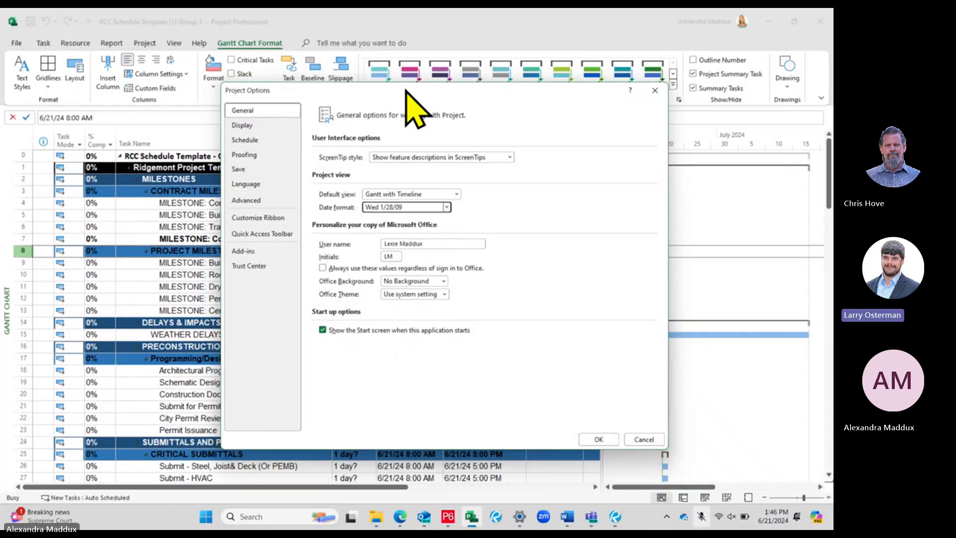
pyautogui.moveTo(406, 92); pyautogui.dragTo(436, 100)
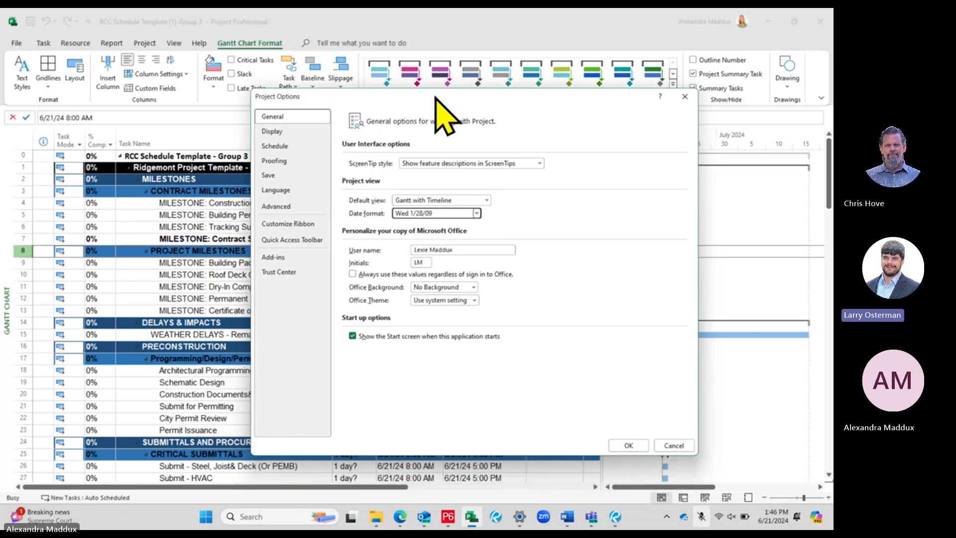
pyautogui.click(625, 449)
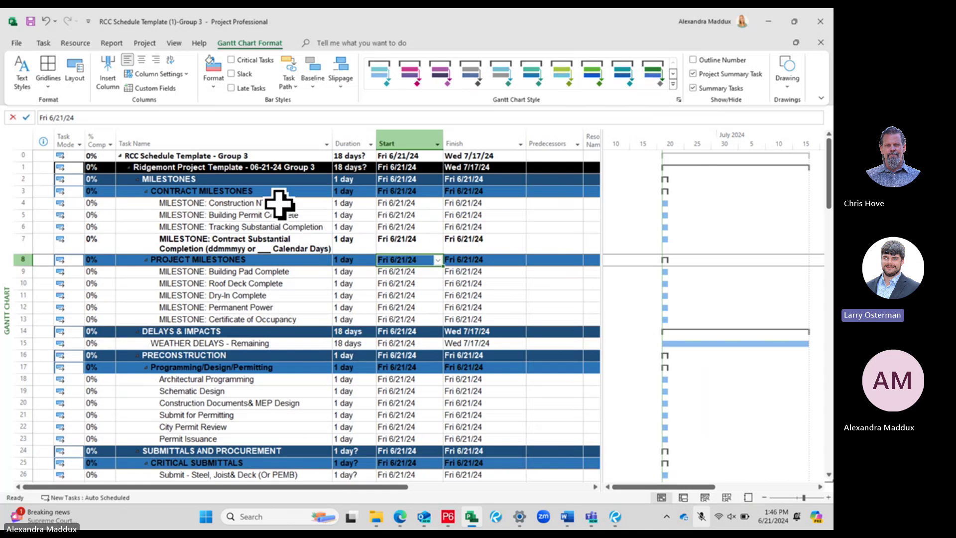
# - Review the general and display options, including the entry bar setting, and accept them as they are
pyautogui.click(16, 43)
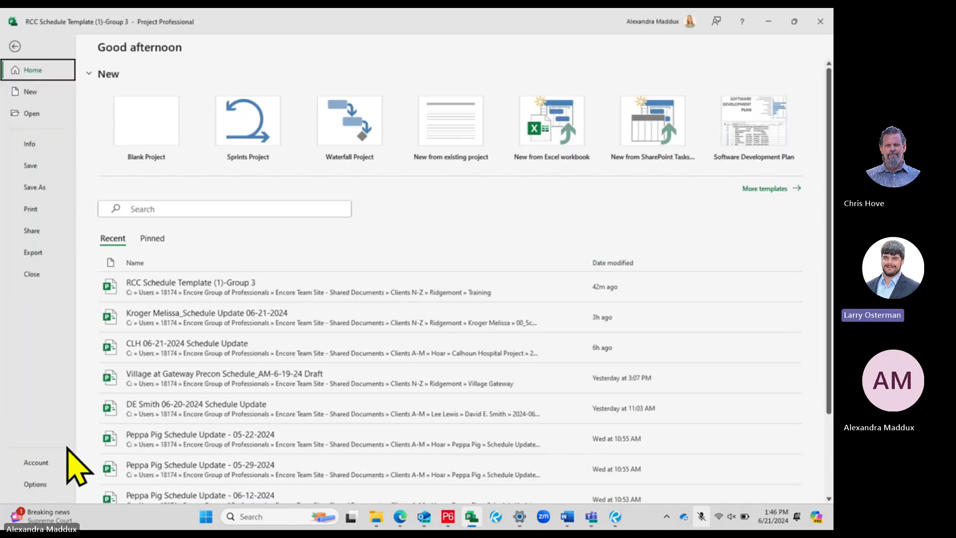
pyautogui.click(30, 483)
pyautogui.moveTo(269, 79); pyautogui.dragTo(297, 87)
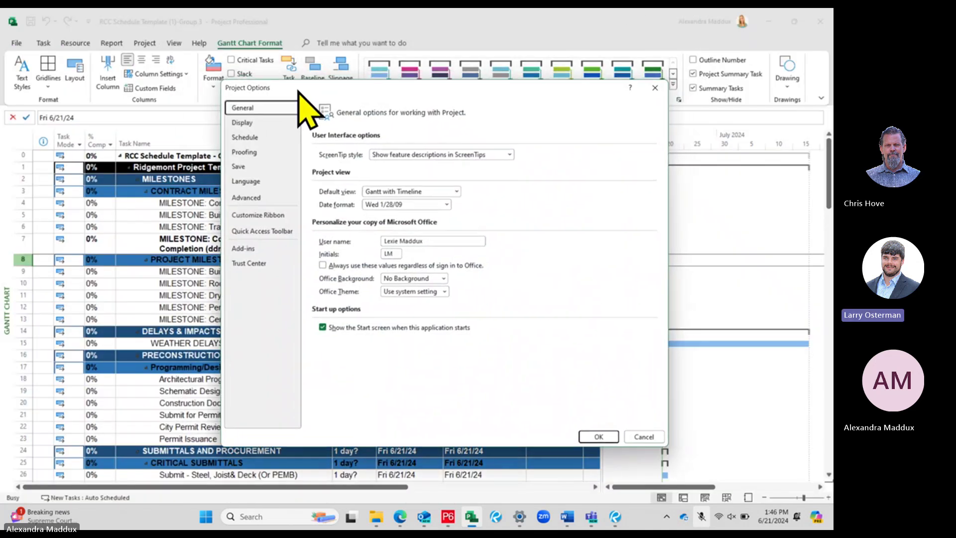
pyautogui.click(253, 122)
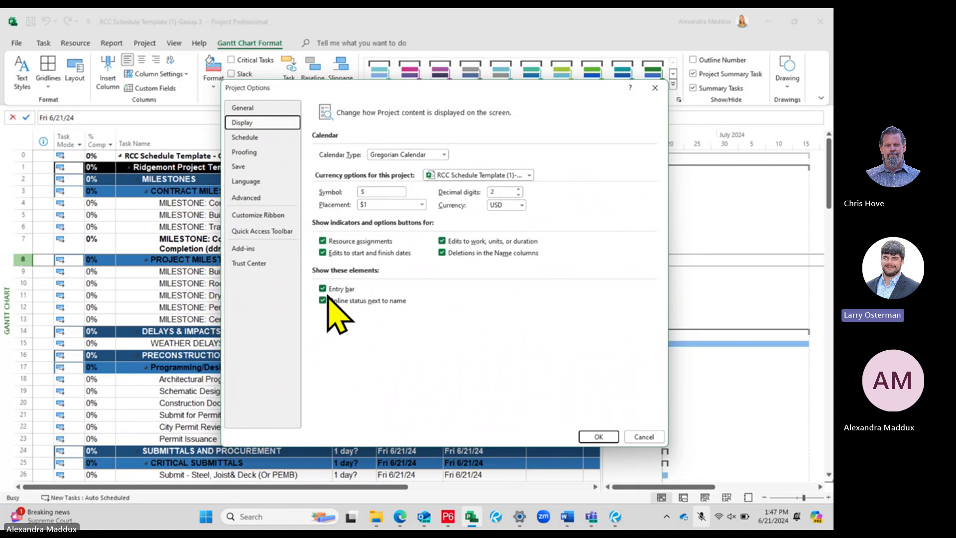
pyautogui.click(592, 435)
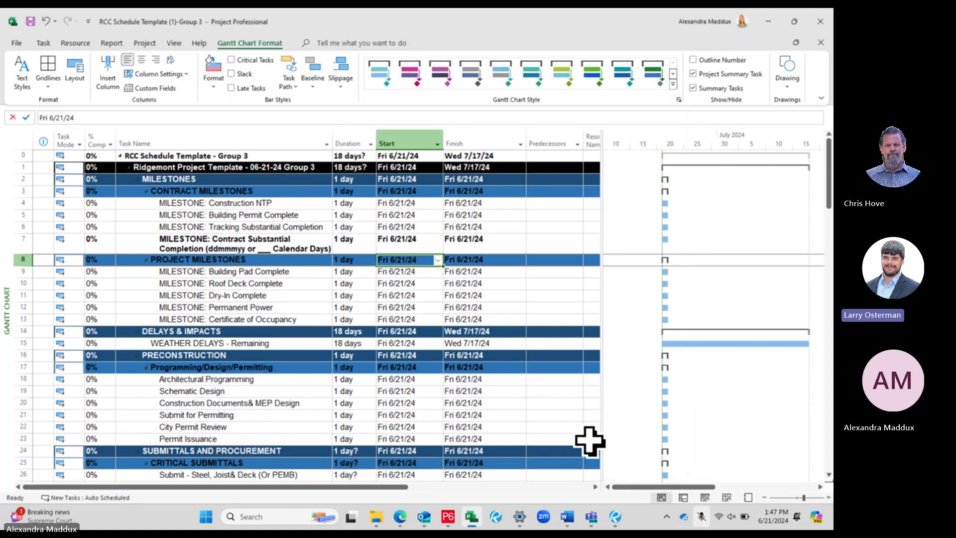
# - Inspect several task names in the entry bar, including the full name of the Contract Substantial Completion milestone
pyautogui.click(289, 169)
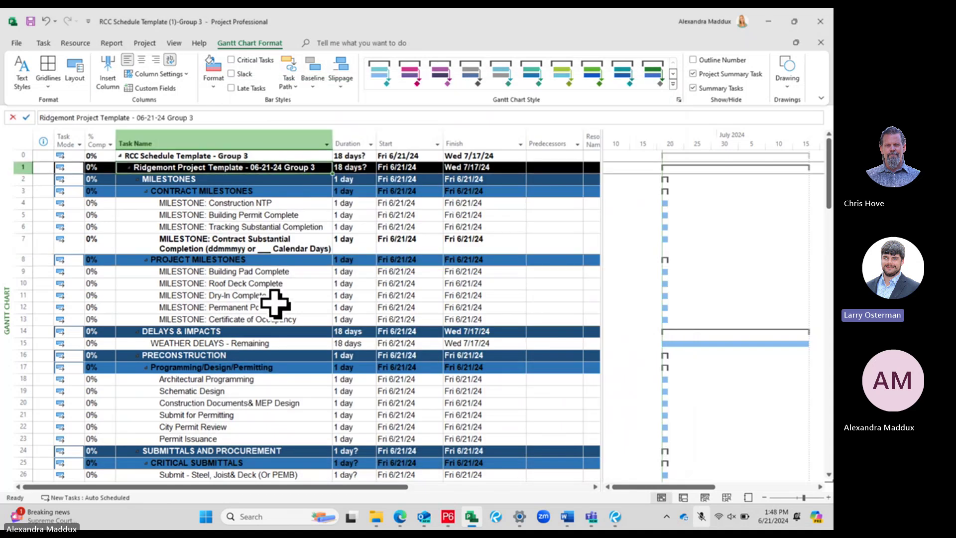
pyautogui.click(253, 201)
pyautogui.click(308, 248)
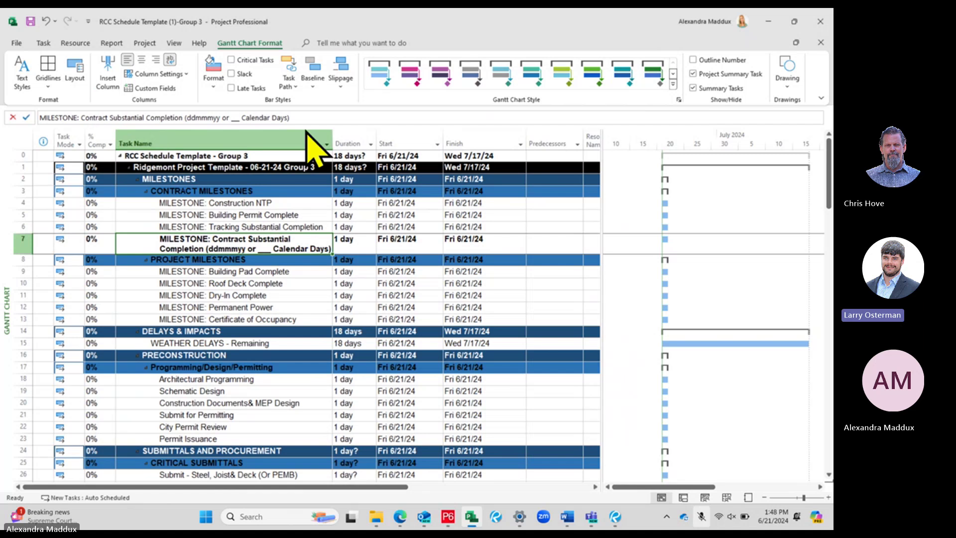
pyautogui.moveTo(297, 119); pyautogui.dragTo(96, 124)
pyautogui.click(283, 282)
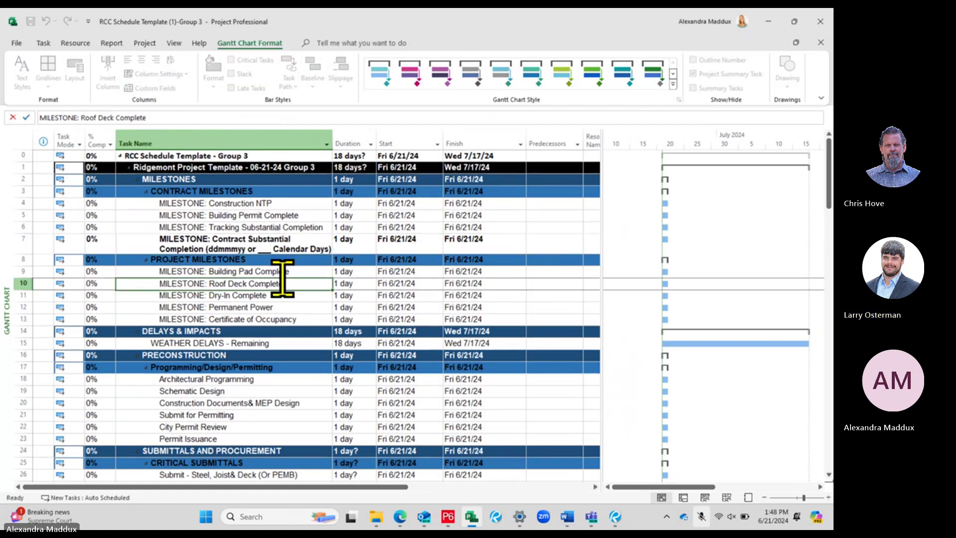
pyautogui.click(261, 242)
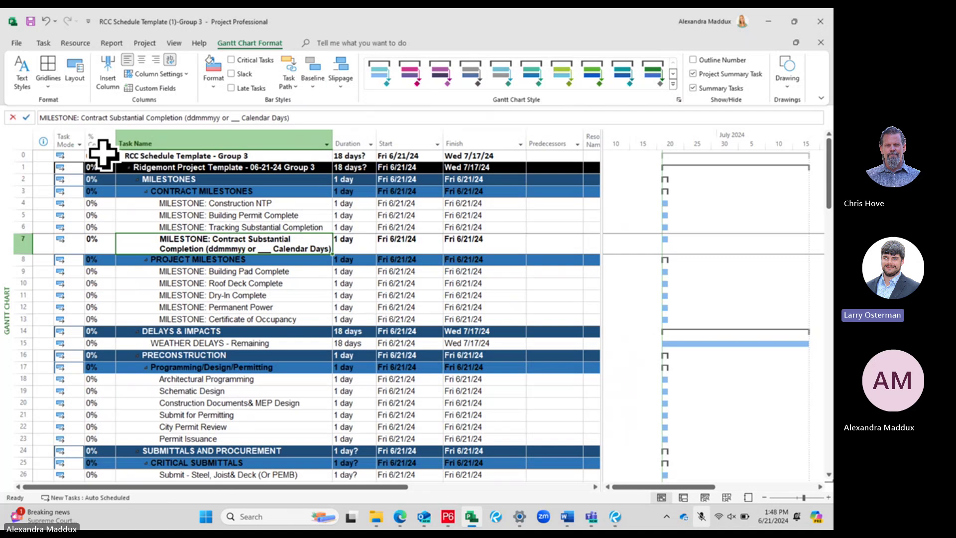
# - Choose the RCC Schedule Template (1) project for the currency options in the display settings
pyautogui.click(12, 44)
pyautogui.click(31, 484)
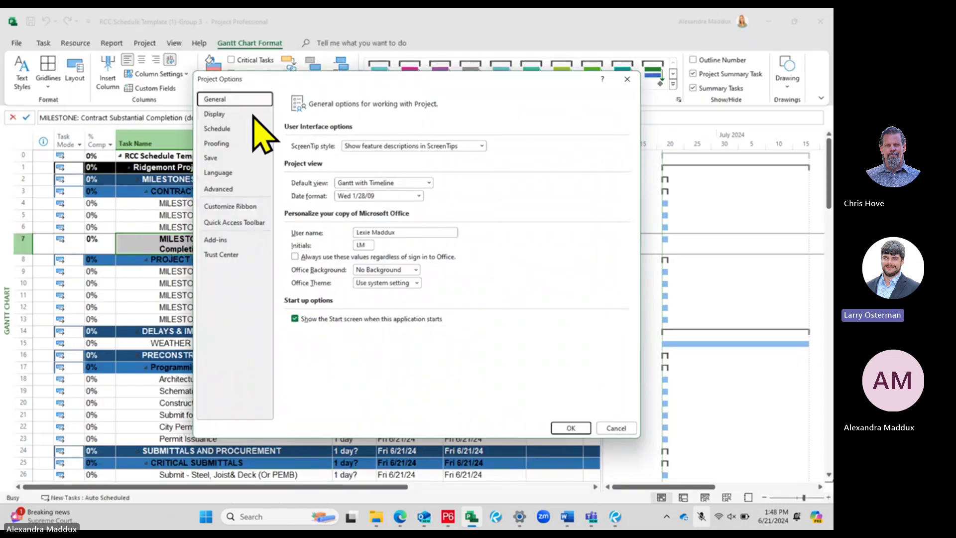
pyautogui.click(255, 114)
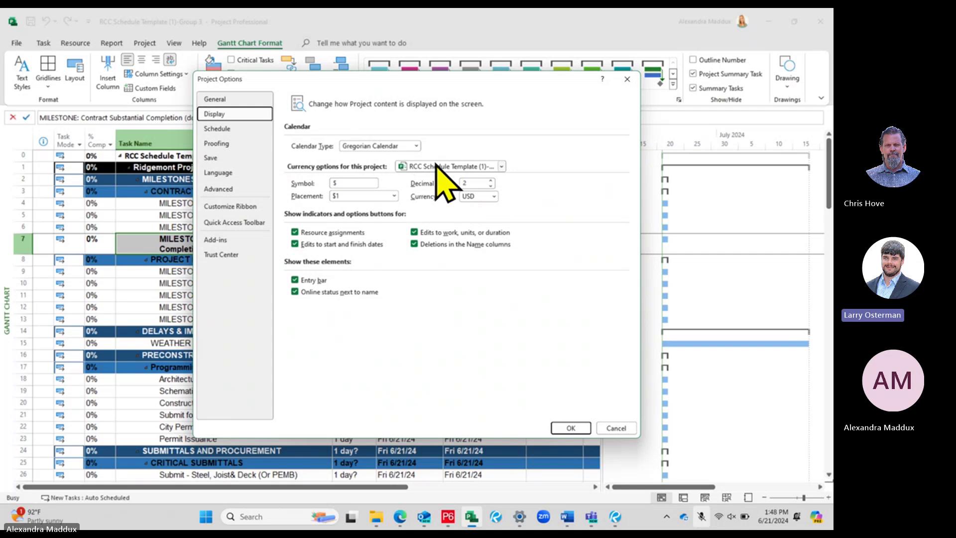
pyautogui.click(502, 166)
pyautogui.click(502, 168)
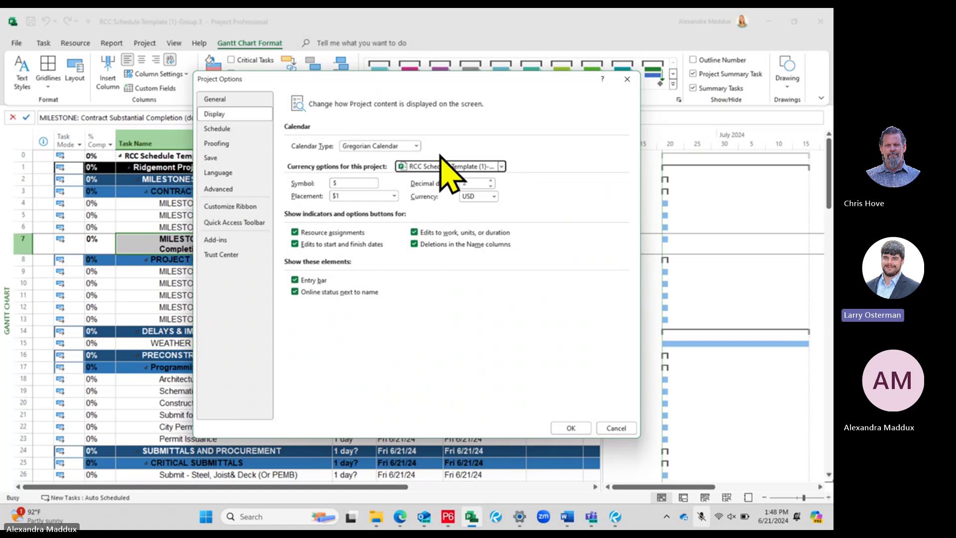
pyautogui.click(215, 99)
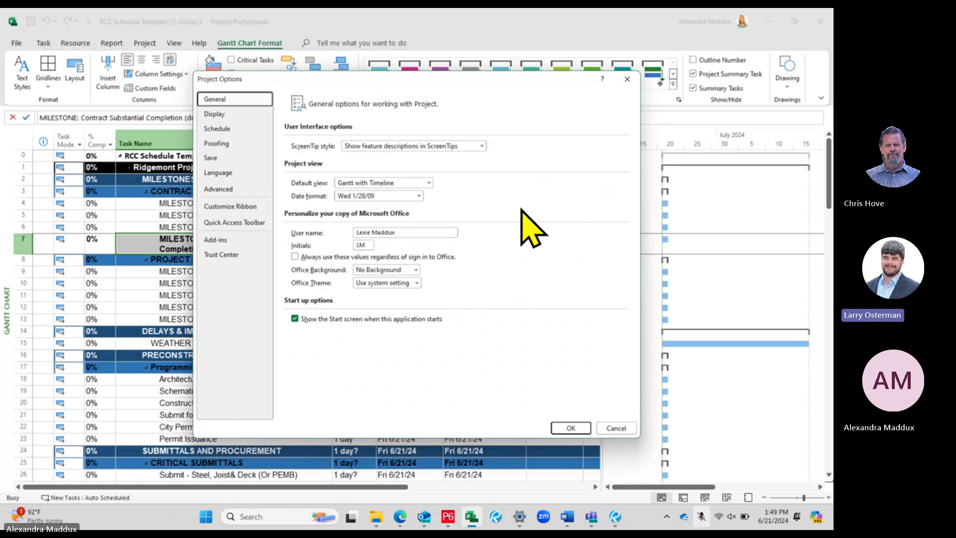
pyautogui.click(214, 114)
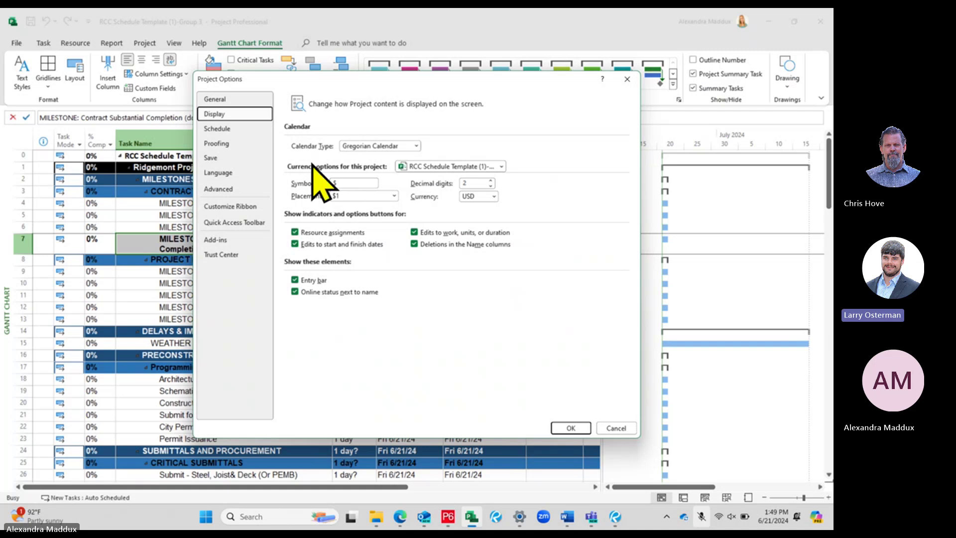
pyautogui.click(501, 166)
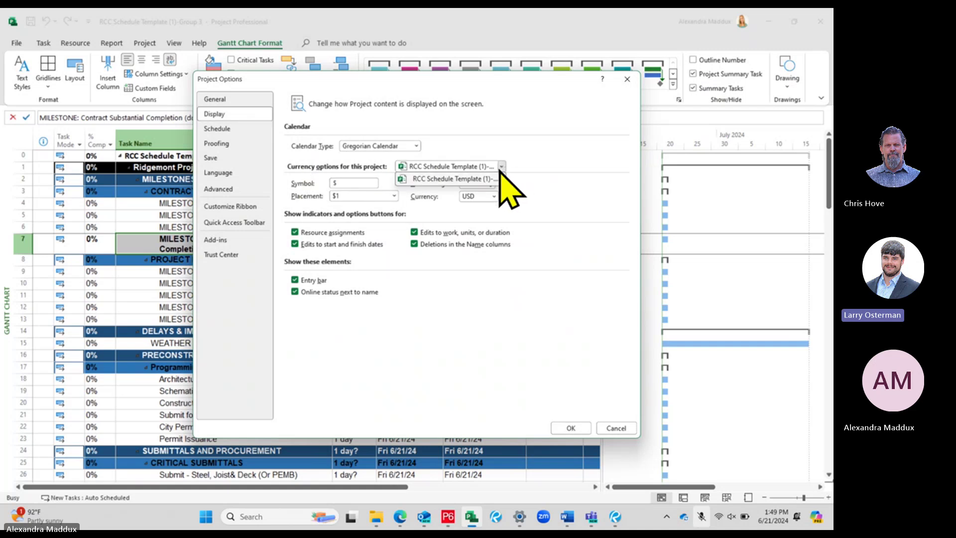
pyautogui.click(498, 180)
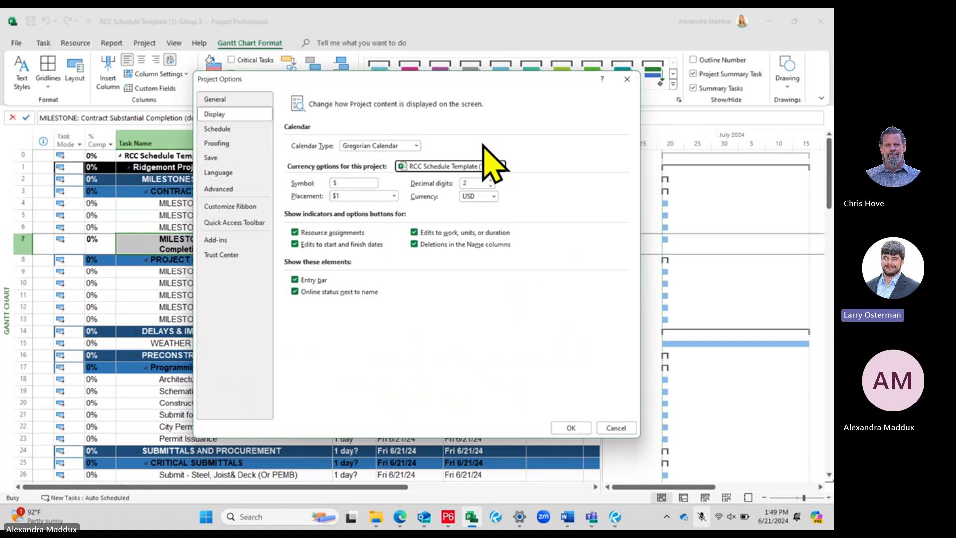
# - Choose the RCC Schedule Template (1) project for the calendar options in the schedule settings
pyautogui.click(219, 129)
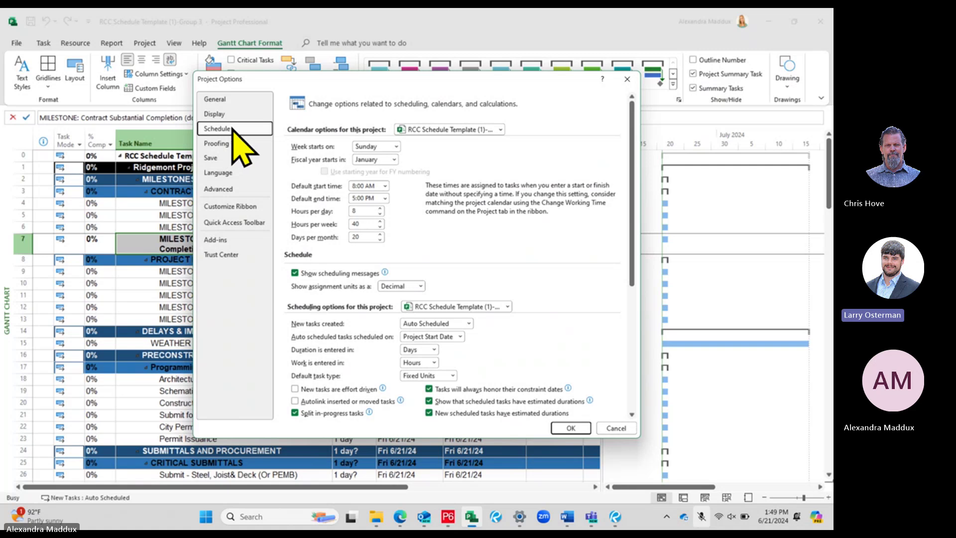
pyautogui.click(502, 130)
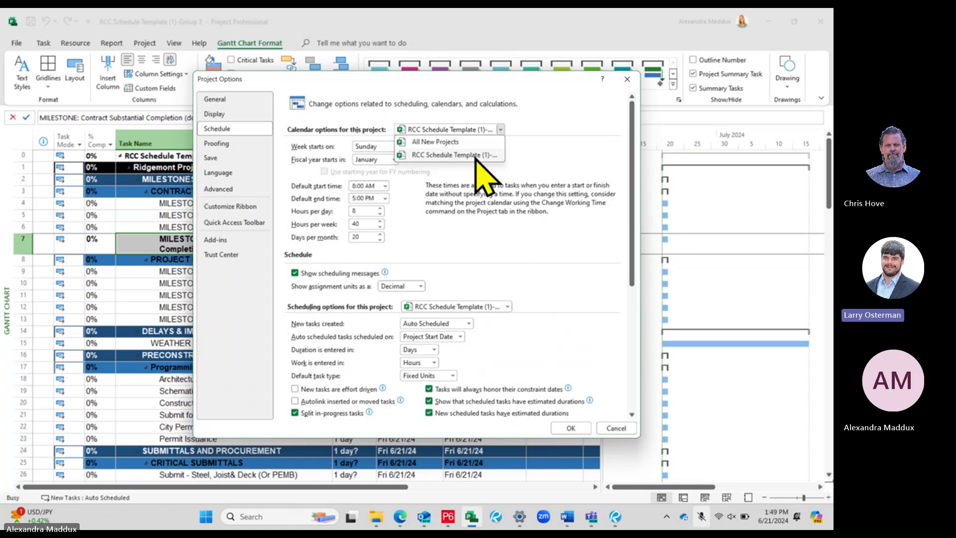
pyautogui.click(476, 156)
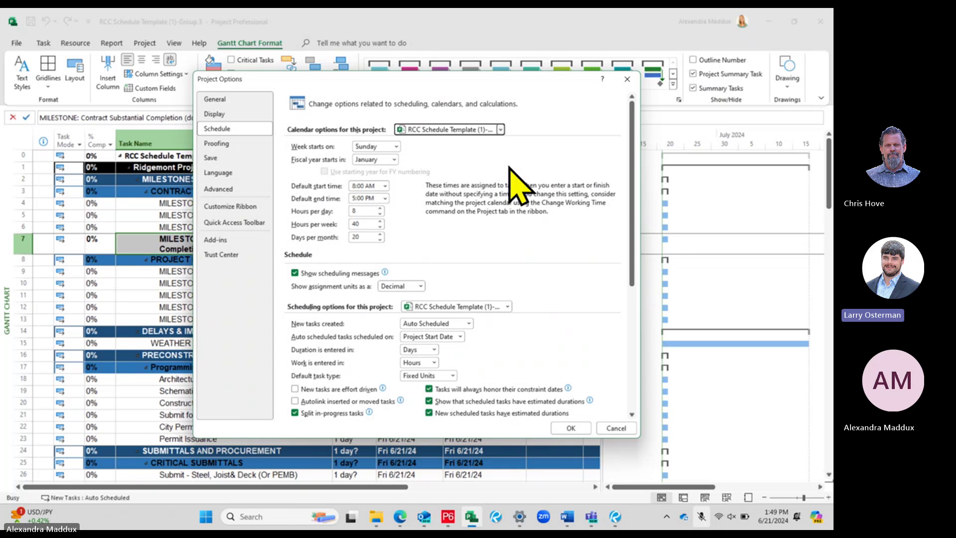
pyautogui.click(501, 130)
pyautogui.click(480, 154)
# - Set the week to start on Monday in the project's calendar options
pyautogui.click(396, 147)
pyautogui.click(383, 164)
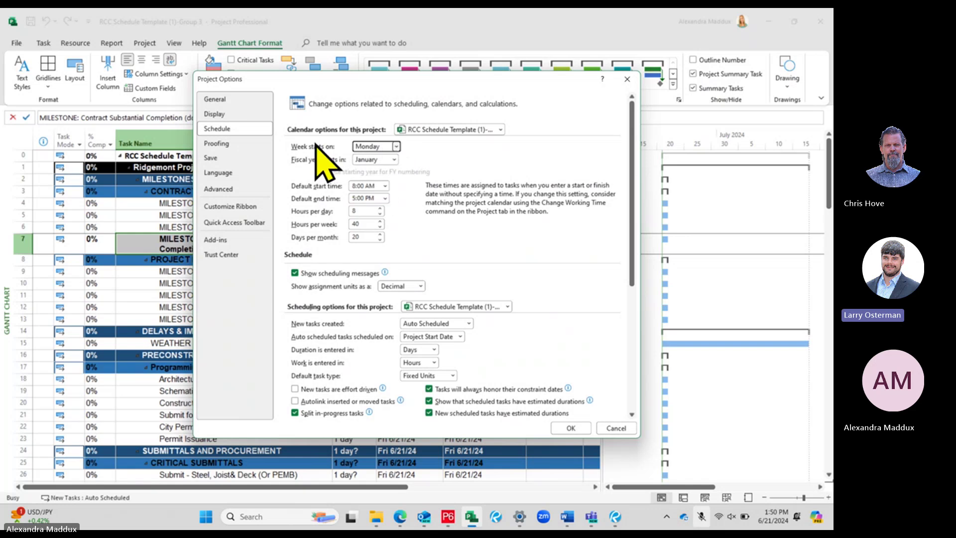
pyautogui.click(393, 147)
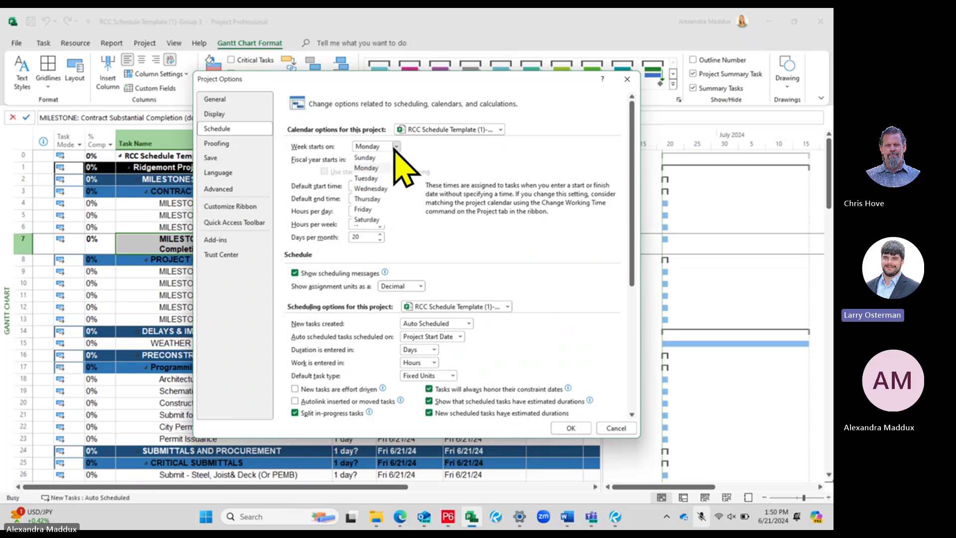
pyautogui.click(285, 143)
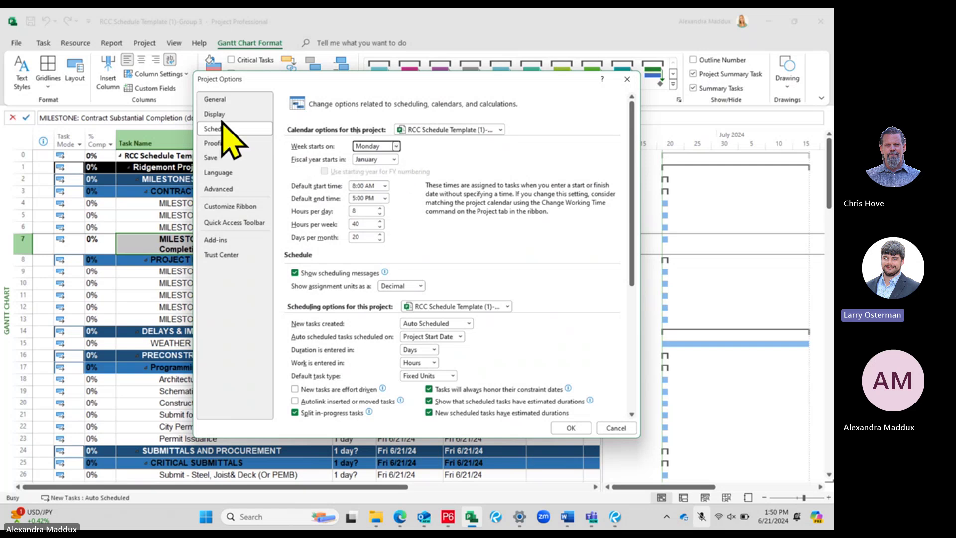
pyautogui.click(396, 146)
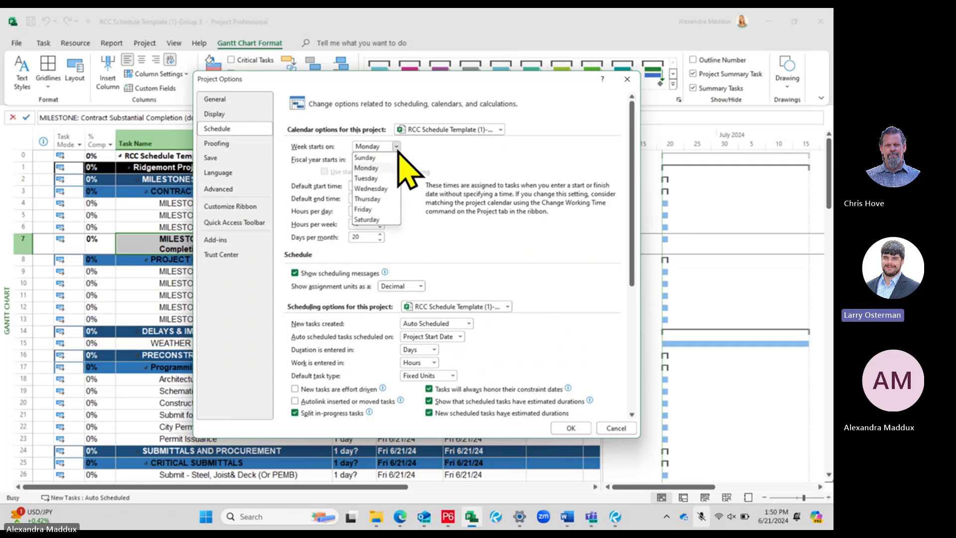
pyautogui.click(376, 169)
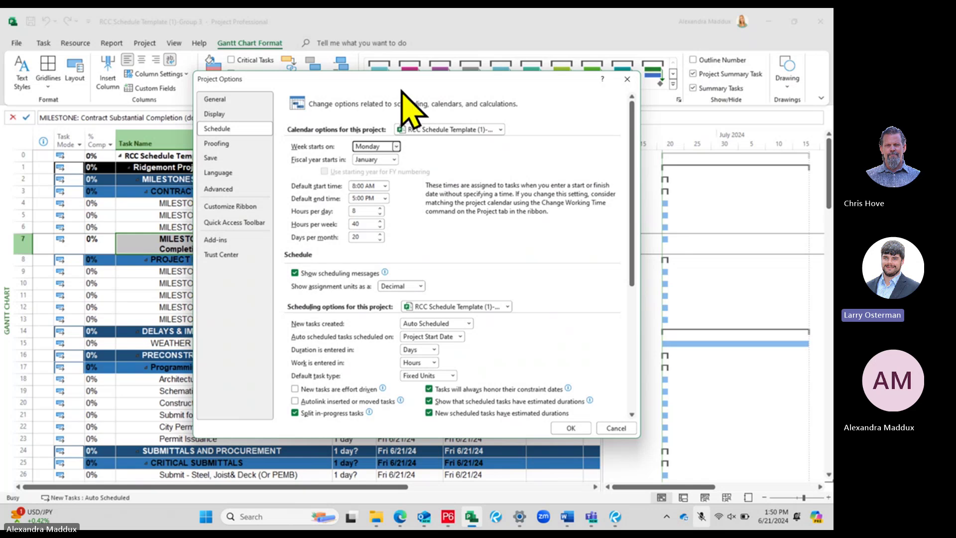
pyautogui.moveTo(328, 84); pyautogui.dragTo(290, 78)
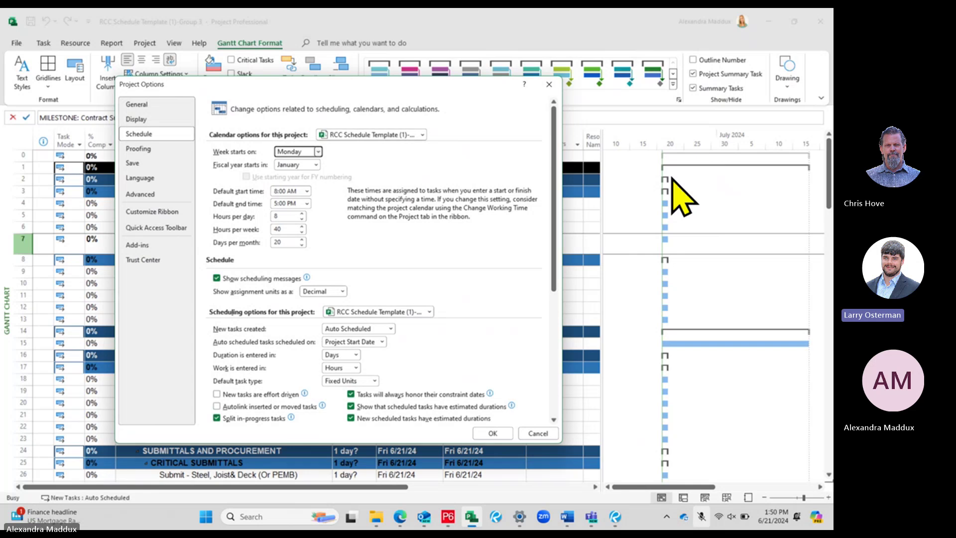
pyautogui.moveTo(332, 90); pyautogui.dragTo(426, 83)
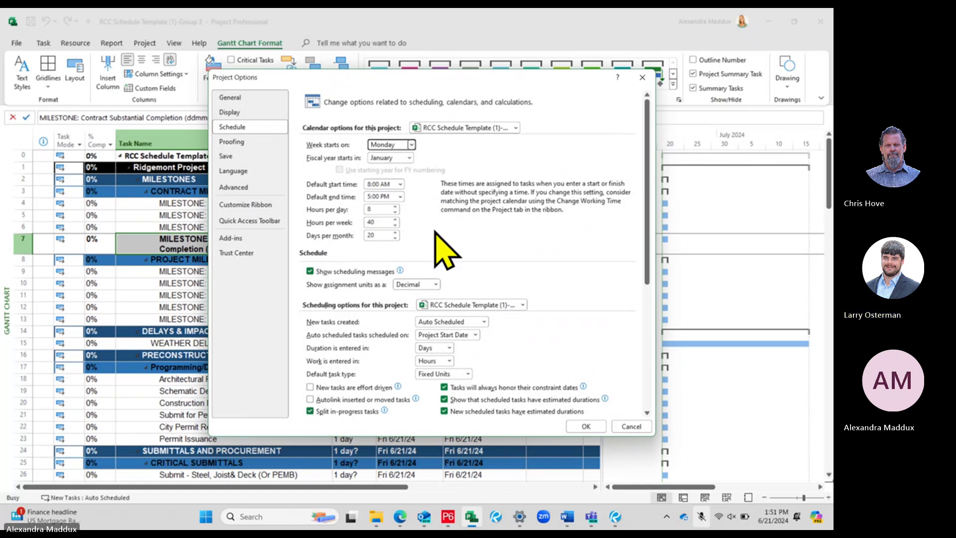
# - Choose the RCC Schedule Template (1) project for the scheduling options in the schedule settings
pyautogui.scroll(-3, 438, 234)
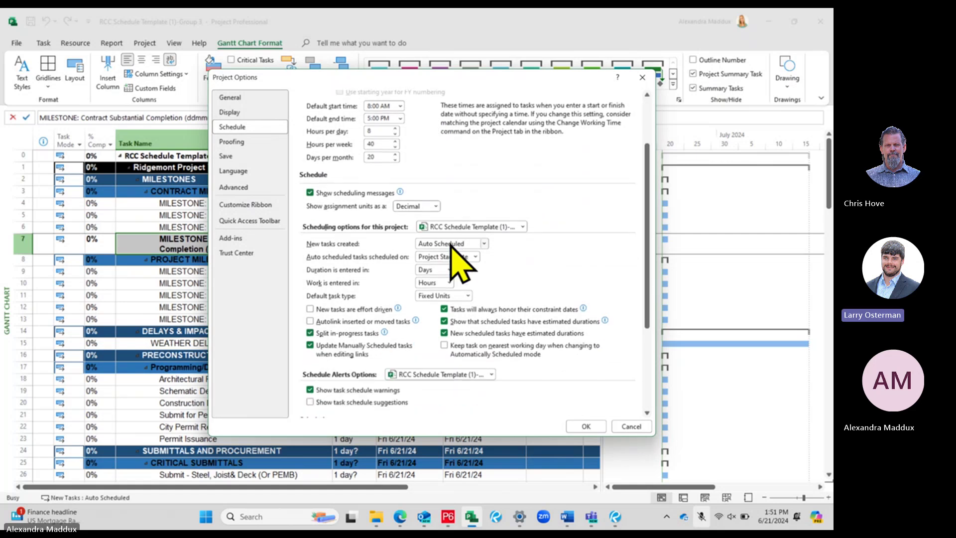
pyautogui.scroll(3, 393, 149)
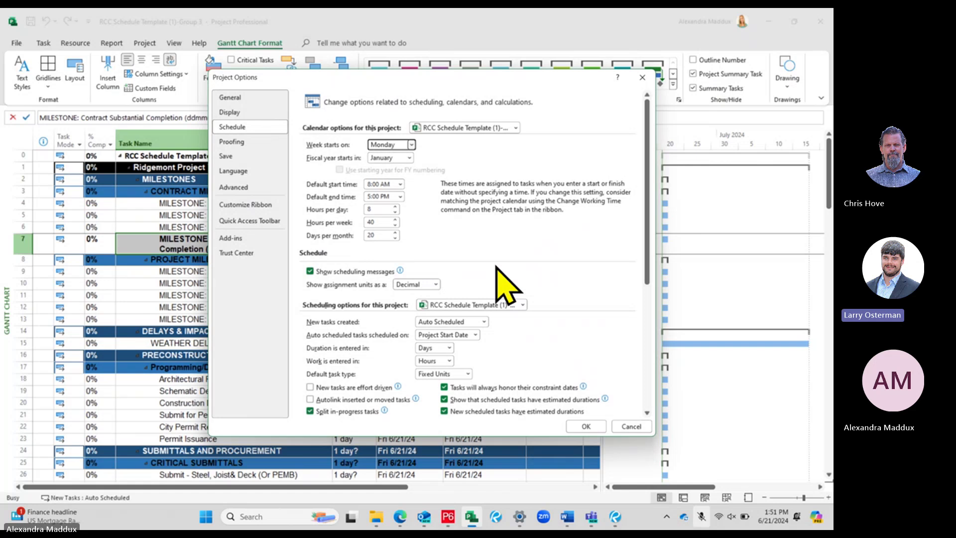
pyautogui.scroll(-3, 498, 271)
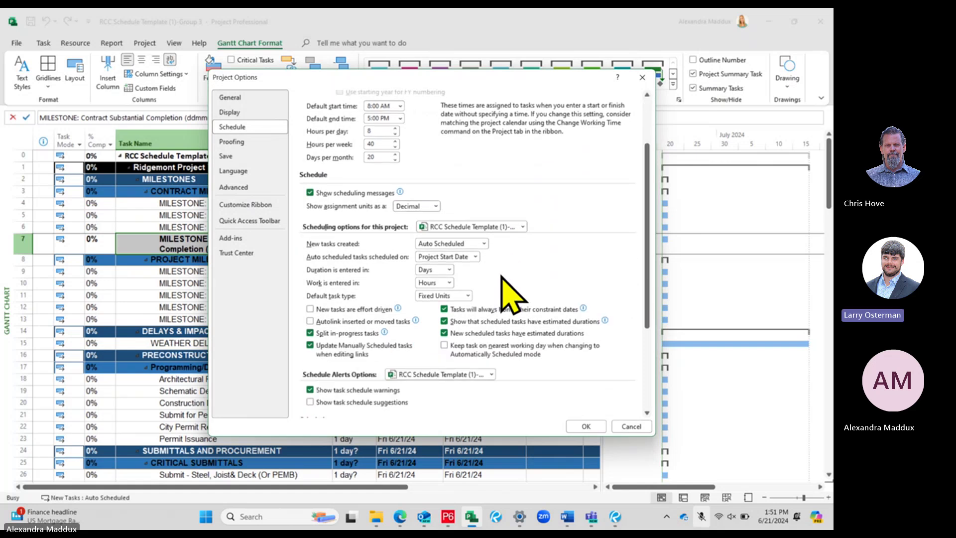
pyautogui.scroll(-1, 528, 279)
pyautogui.scroll(-1, 398, 259)
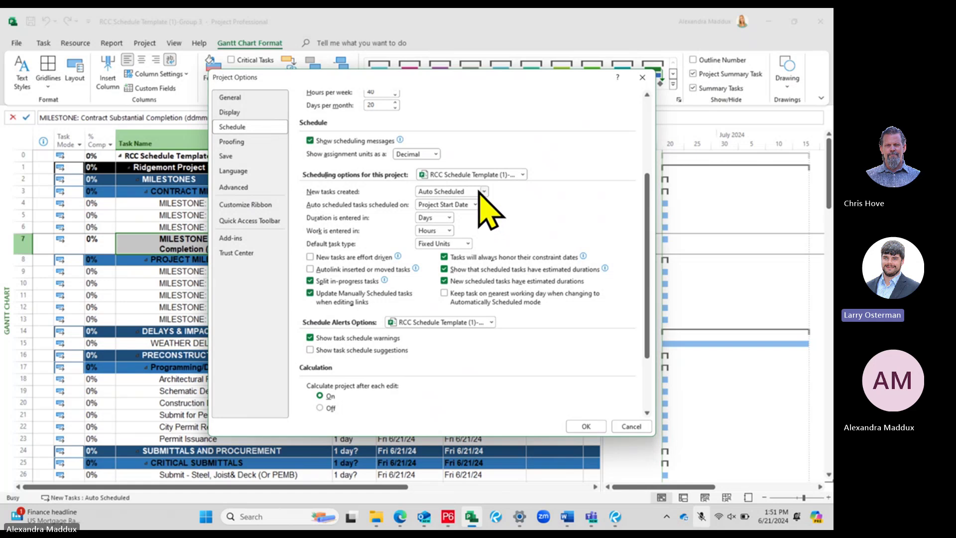
pyautogui.click(523, 174)
pyautogui.click(523, 199)
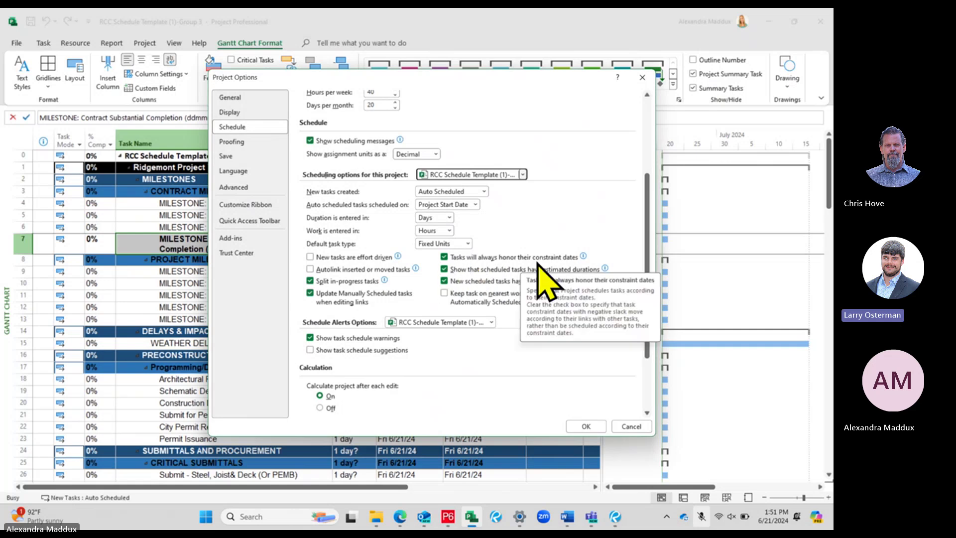
# - Turn off the scheduling option "Tasks will always honor their constraint dates" for the project
pyautogui.click(559, 257)
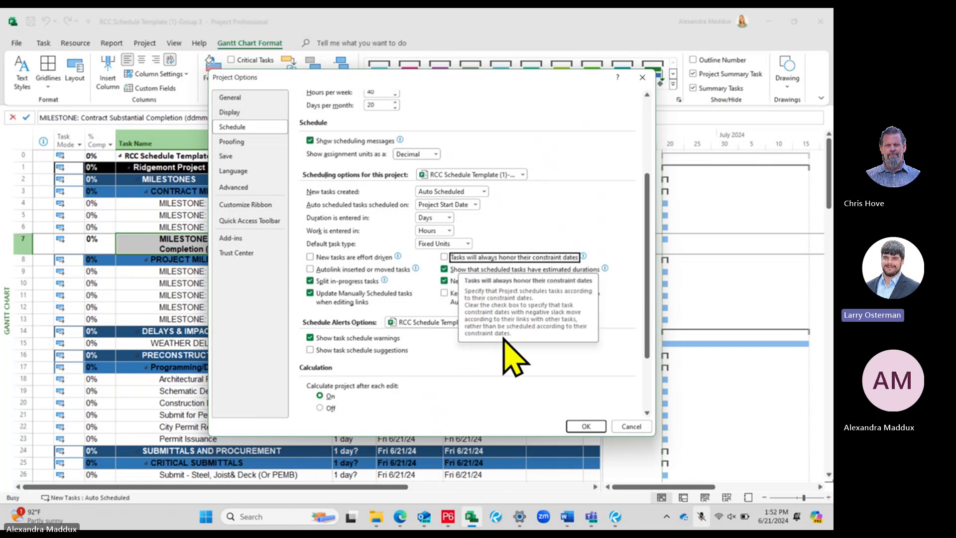
pyautogui.scroll(-3, 438, 379)
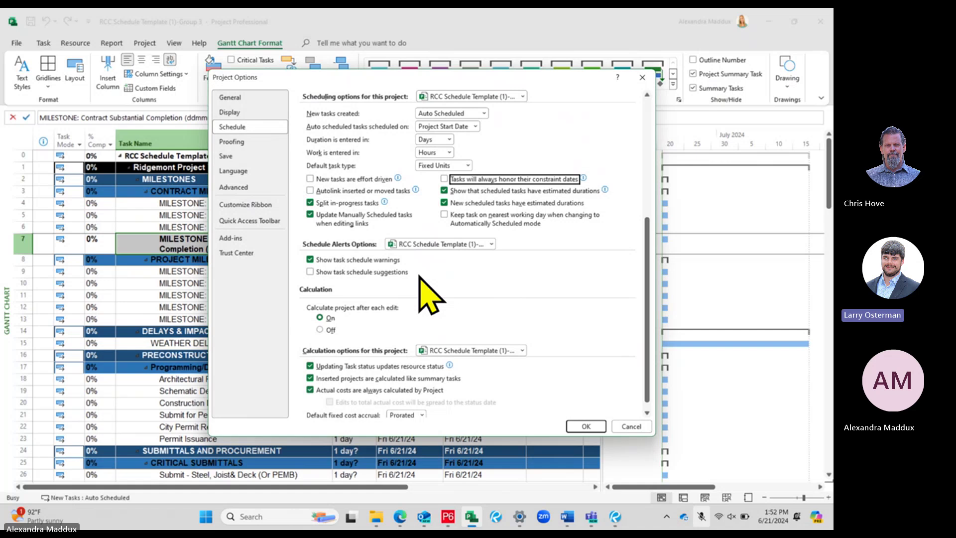
pyautogui.scroll(3, 429, 296)
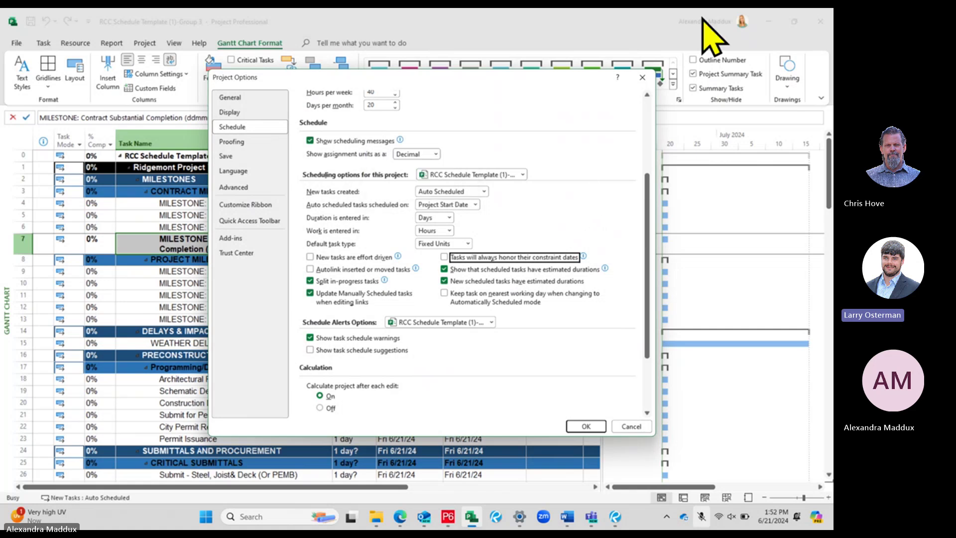
pyautogui.scroll(1, 351, 147)
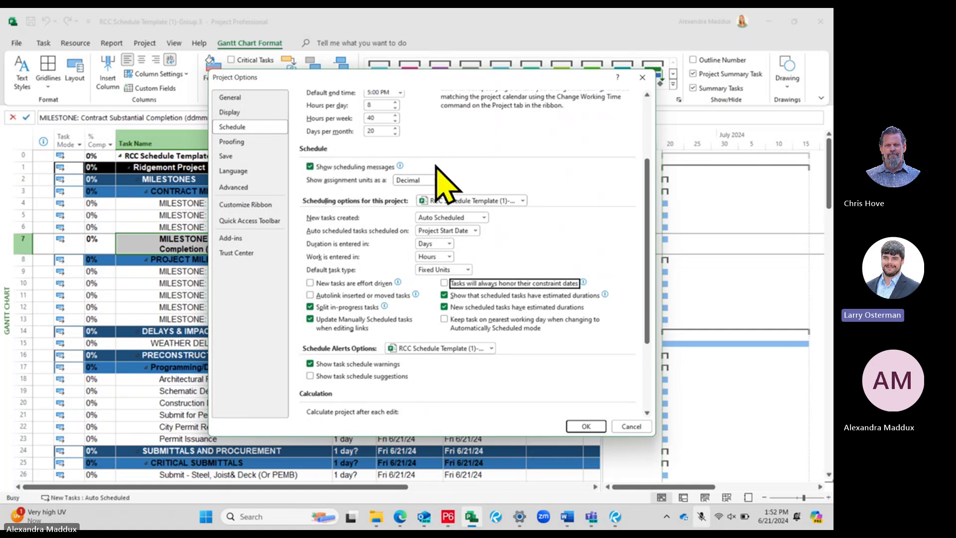
pyautogui.scroll(-3, 446, 192)
pyautogui.scroll(-1, 447, 184)
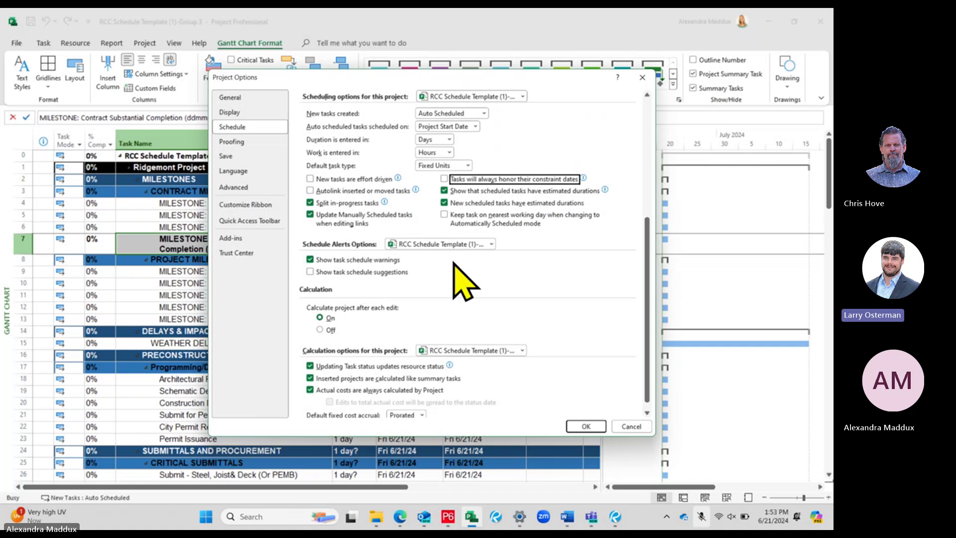
pyautogui.scroll(-1, 463, 281)
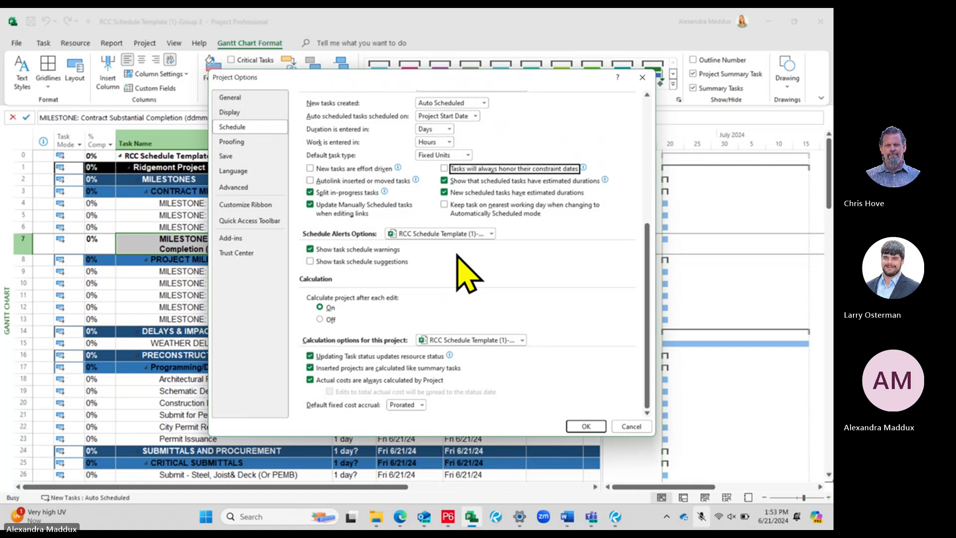
# - Choose Decimal as the format for showing assignment units in the schedule settings
pyautogui.scroll(5, 458, 255)
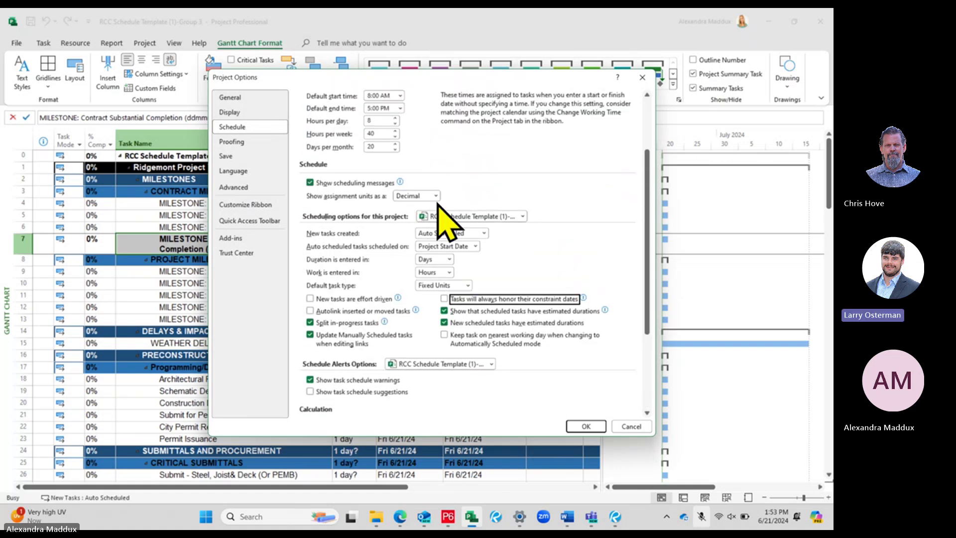
pyautogui.click(436, 196)
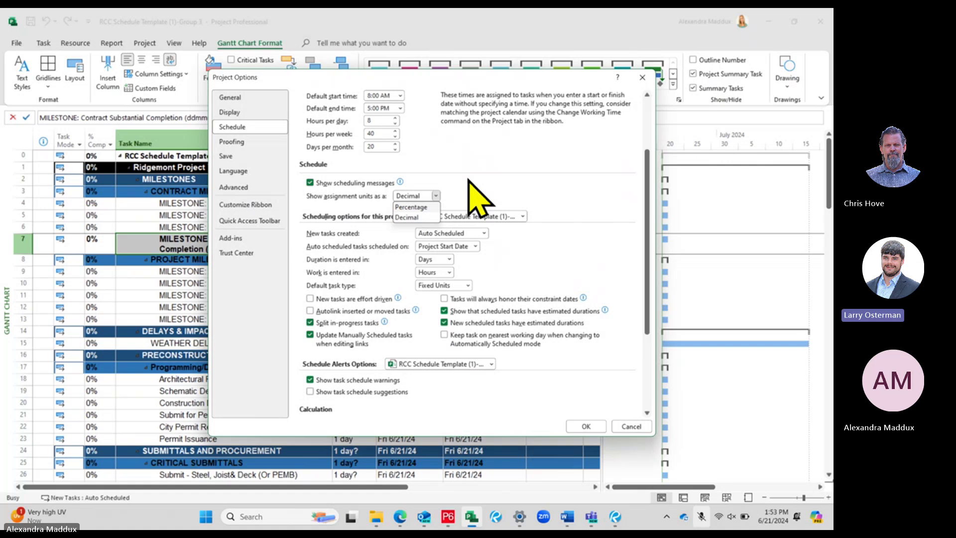
pyautogui.click(419, 217)
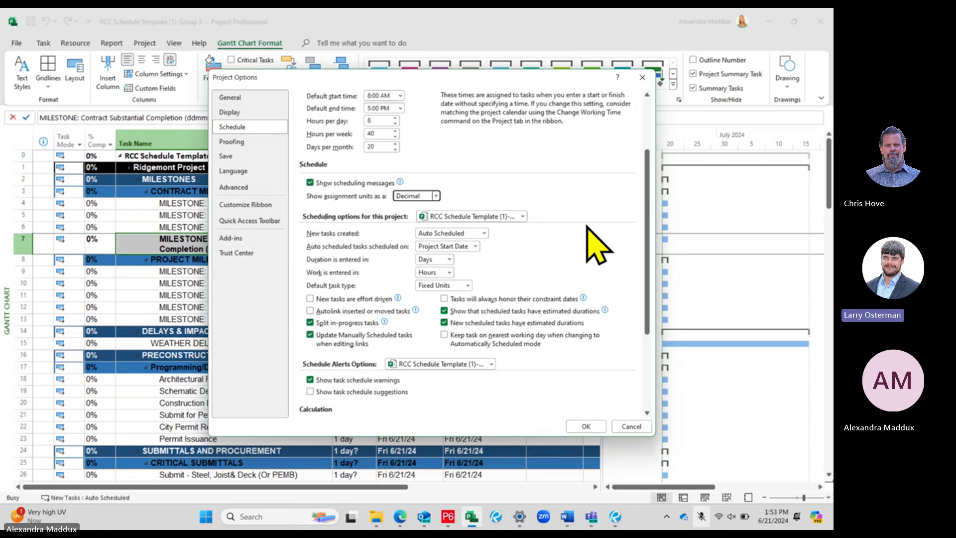
# - Review the schedule settings from the calendar options through scheduling, alerts and calculation options
pyautogui.scroll(-5, 595, 247)
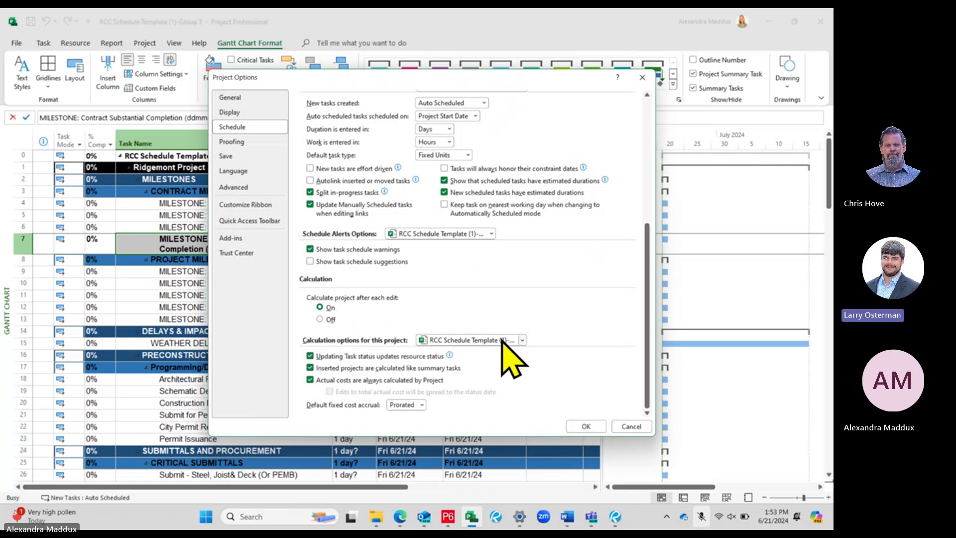
pyautogui.scroll(1, 508, 323)
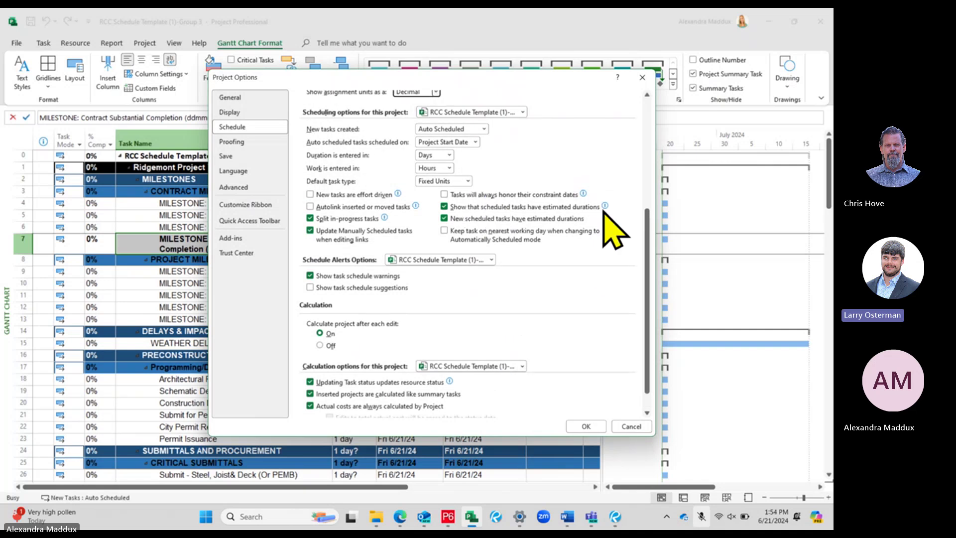
pyautogui.scroll(6, 562, 209)
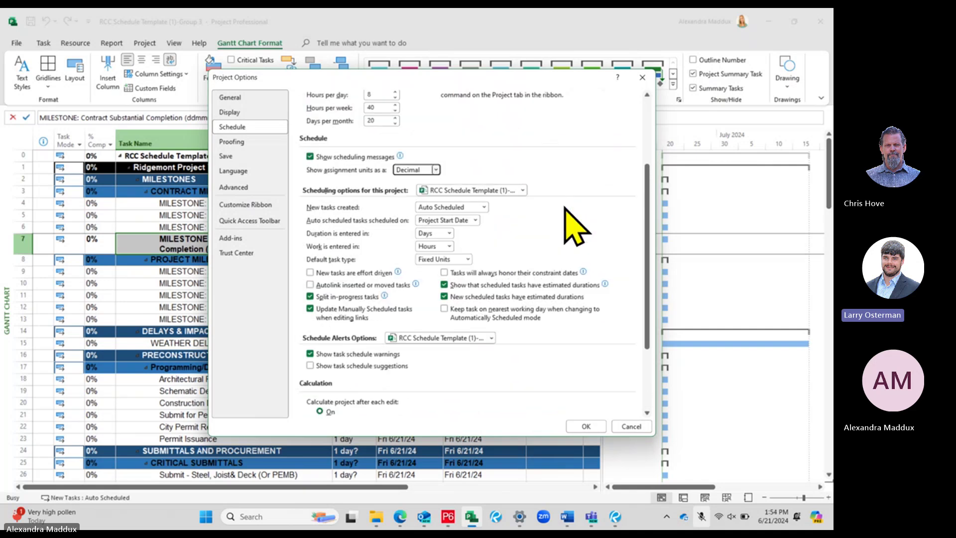
pyautogui.scroll(2, 575, 234)
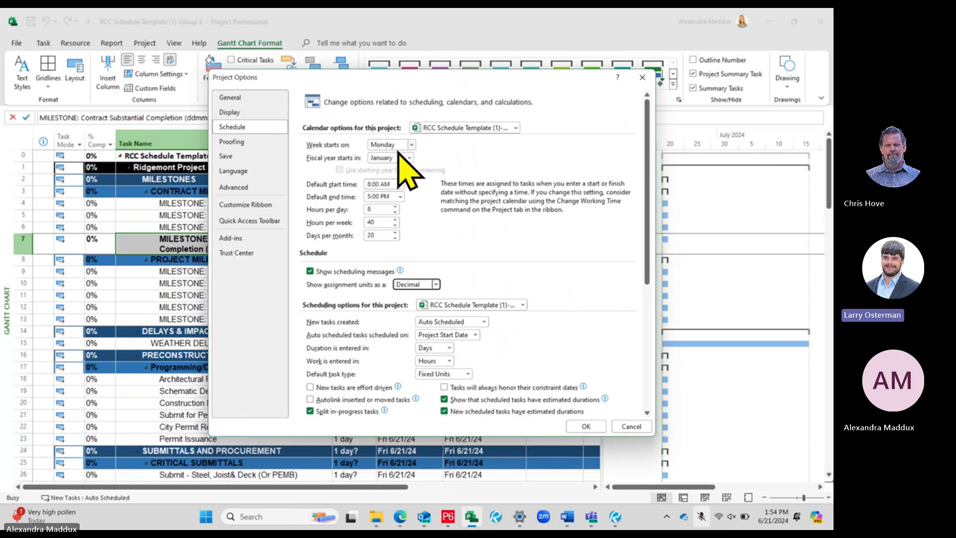
pyautogui.scroll(-6, 423, 188)
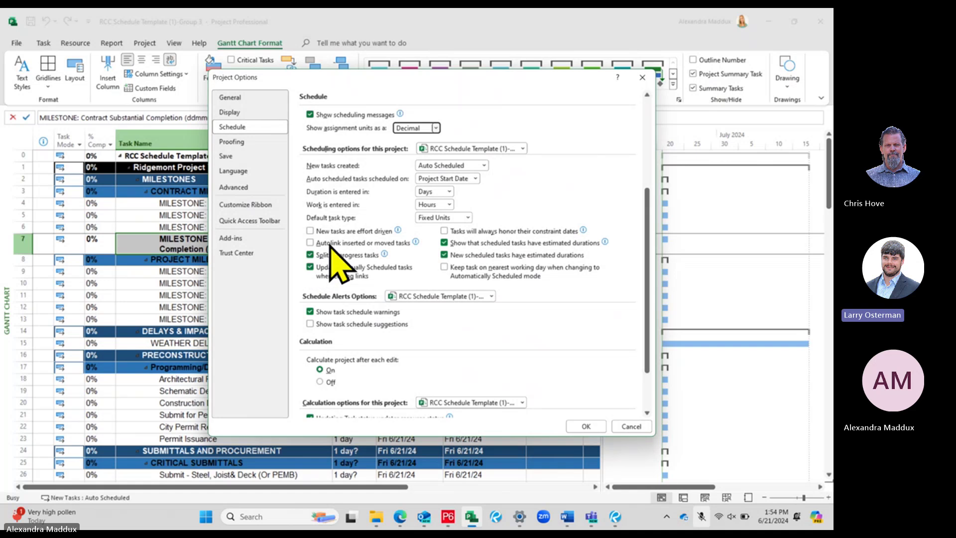
pyautogui.scroll(1, 343, 240)
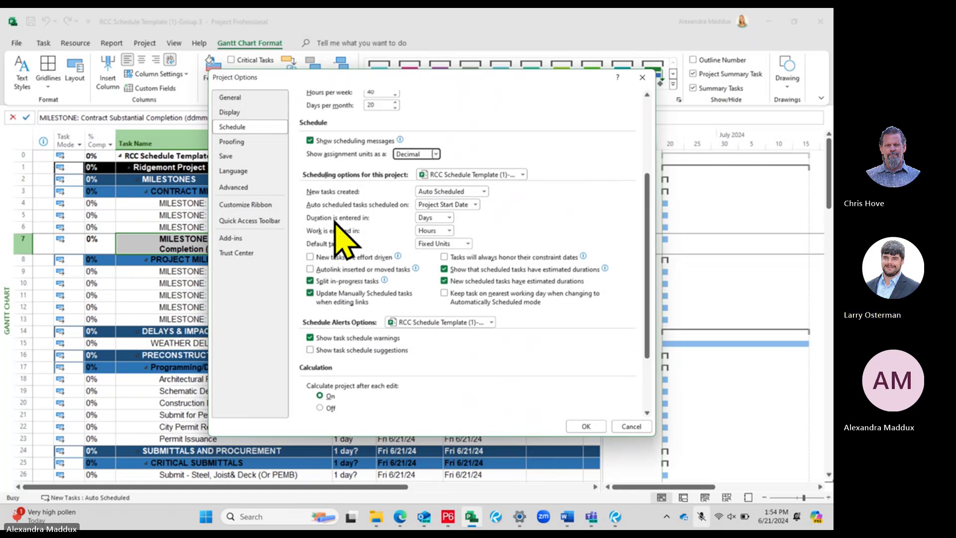
pyautogui.scroll(3, 328, 234)
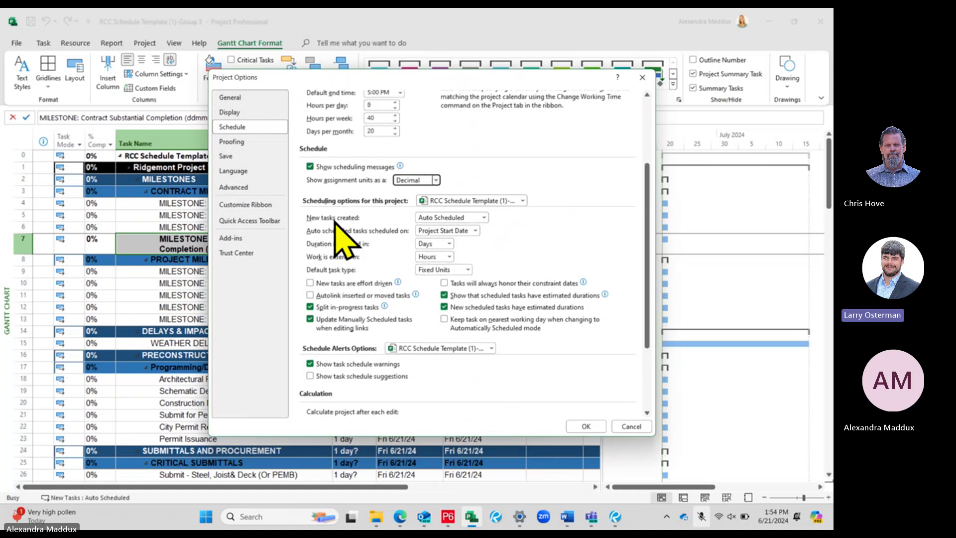
# - Look over the project's proofing, save and language options
pyautogui.click(255, 145)
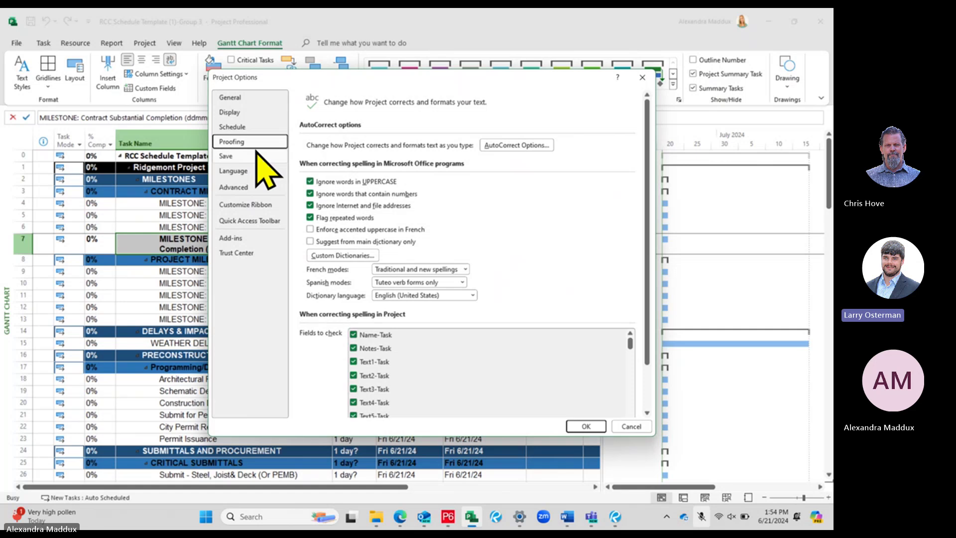
pyautogui.click(257, 154)
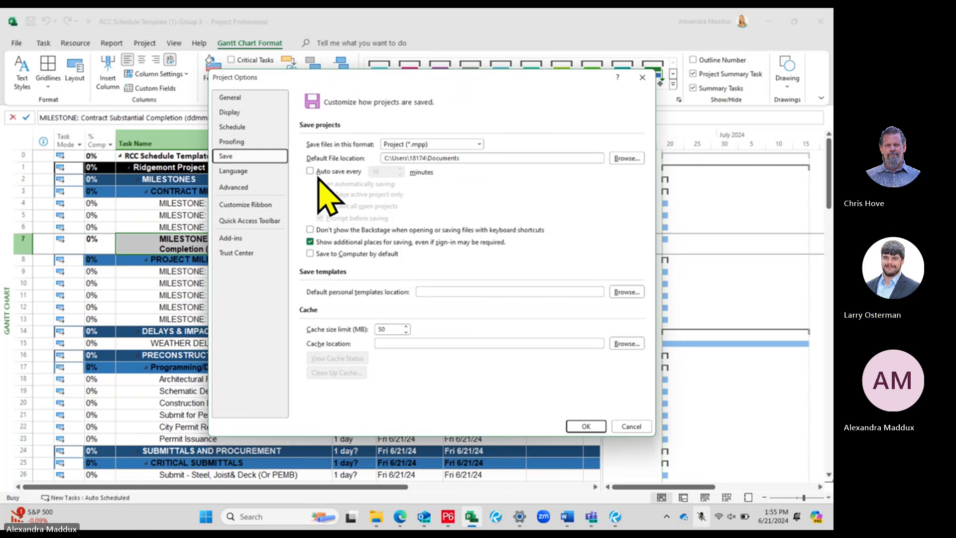
pyautogui.click(244, 171)
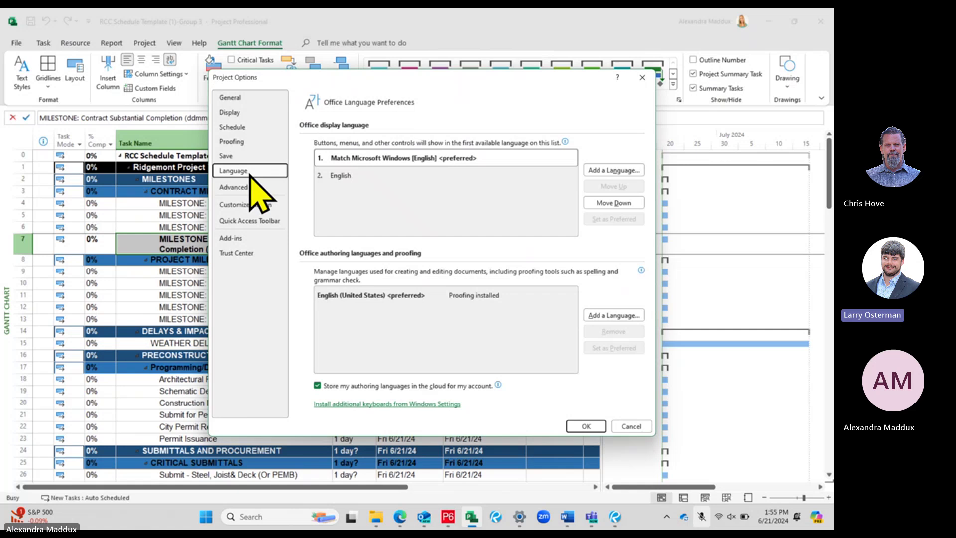
# - Review the advanced options, including the Planning Wizard, edit, display, cross project linking, earned value and calculation settings
pyautogui.click(266, 187)
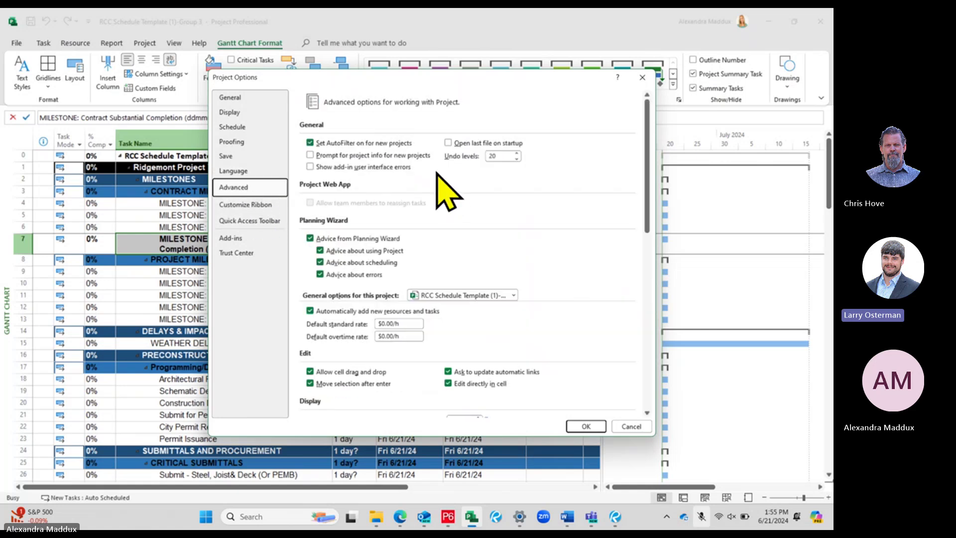
pyautogui.scroll(-1, 451, 197)
pyautogui.scroll(1, 468, 199)
pyautogui.scroll(-10, 501, 219)
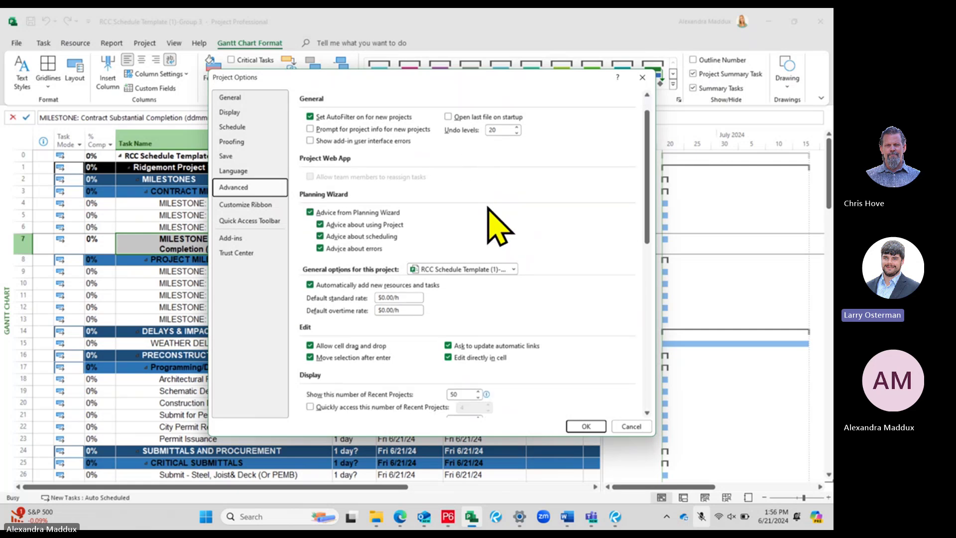
pyautogui.scroll(-5, 473, 207)
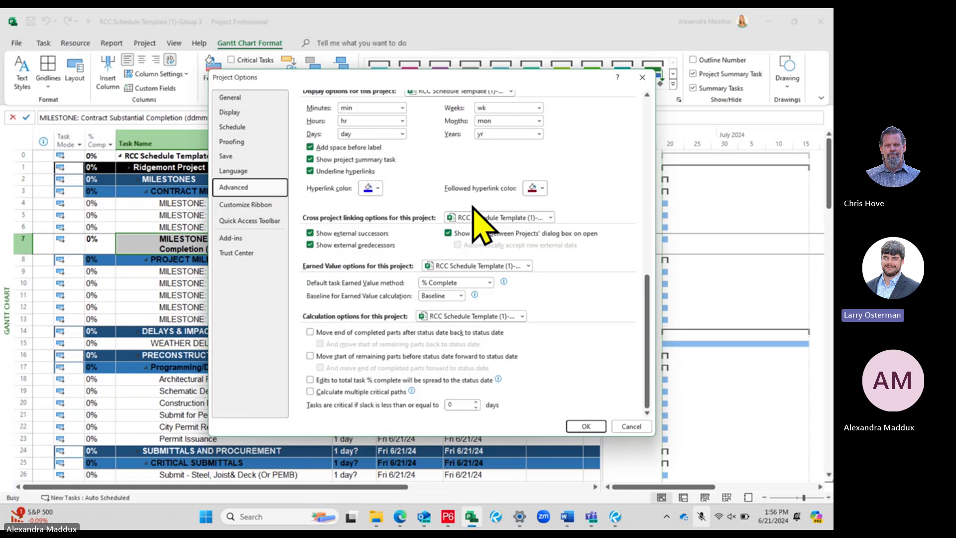
pyautogui.scroll(3, 474, 218)
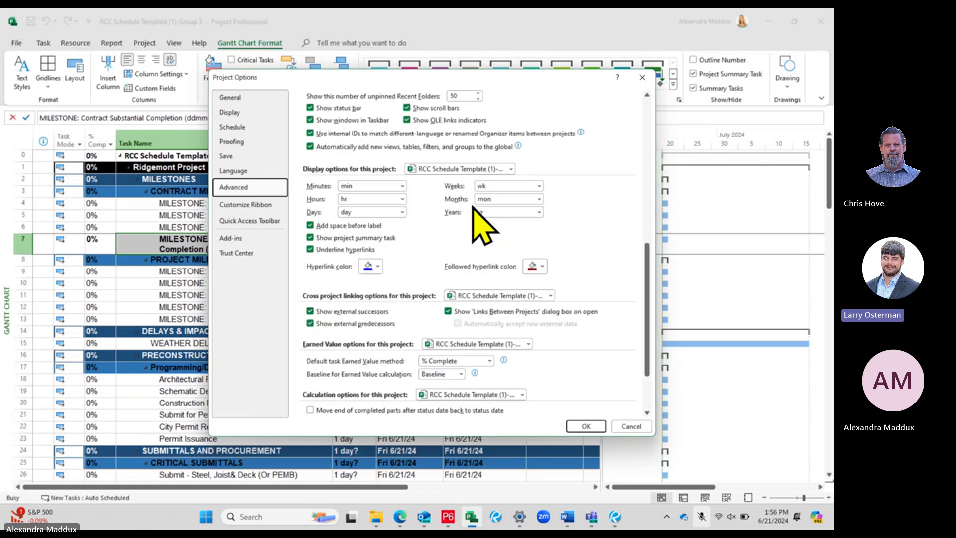
pyautogui.scroll(-3, 476, 222)
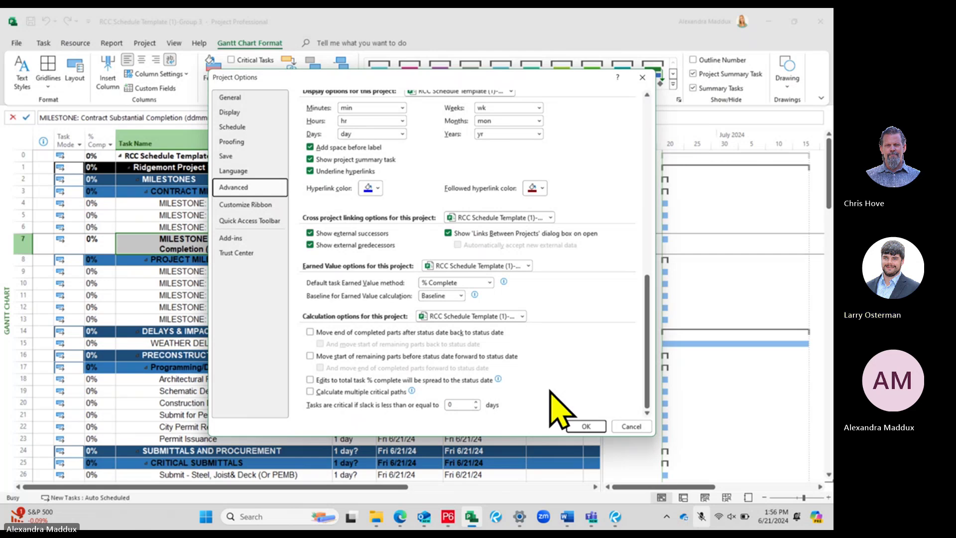
pyautogui.scroll(1, 551, 391)
pyautogui.scroll(10, 558, 403)
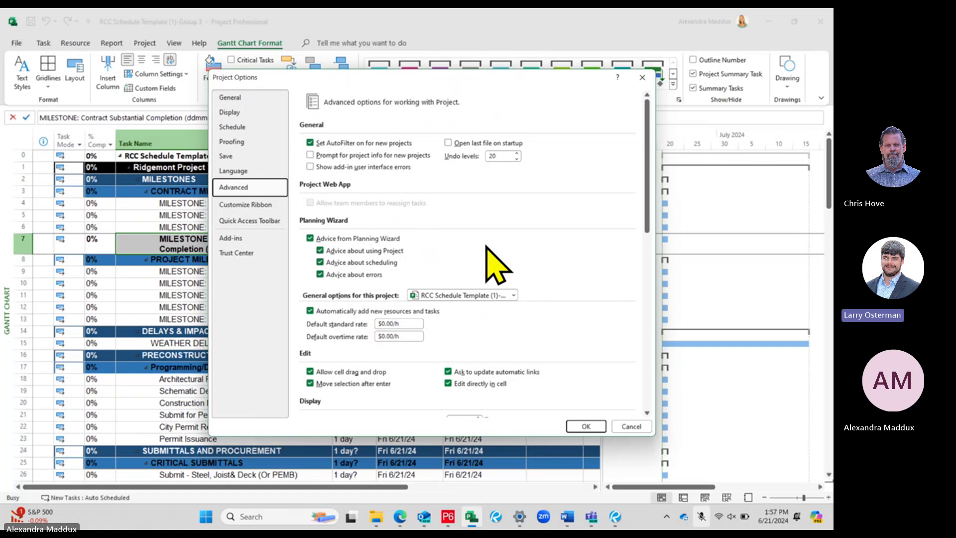
pyautogui.scroll(-10, 518, 343)
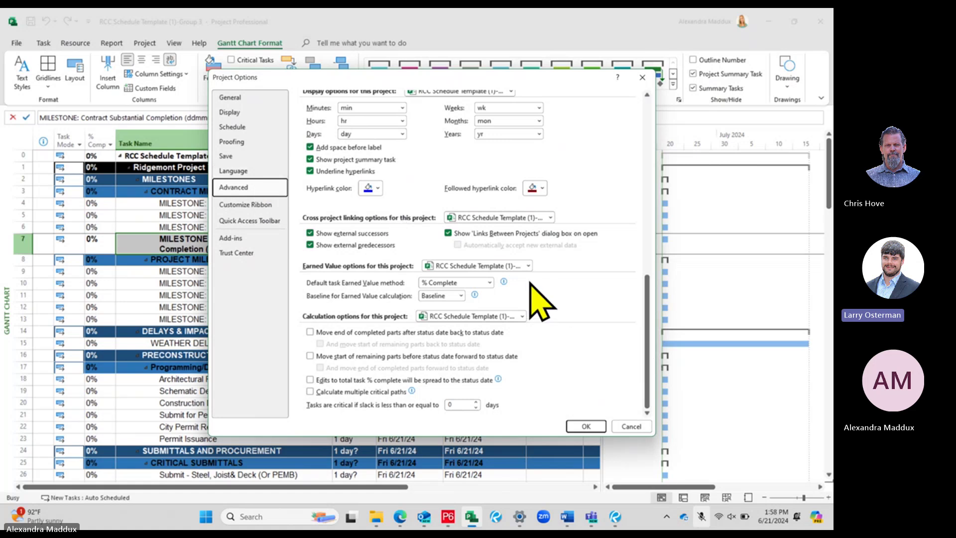
pyautogui.scroll(10, 540, 301)
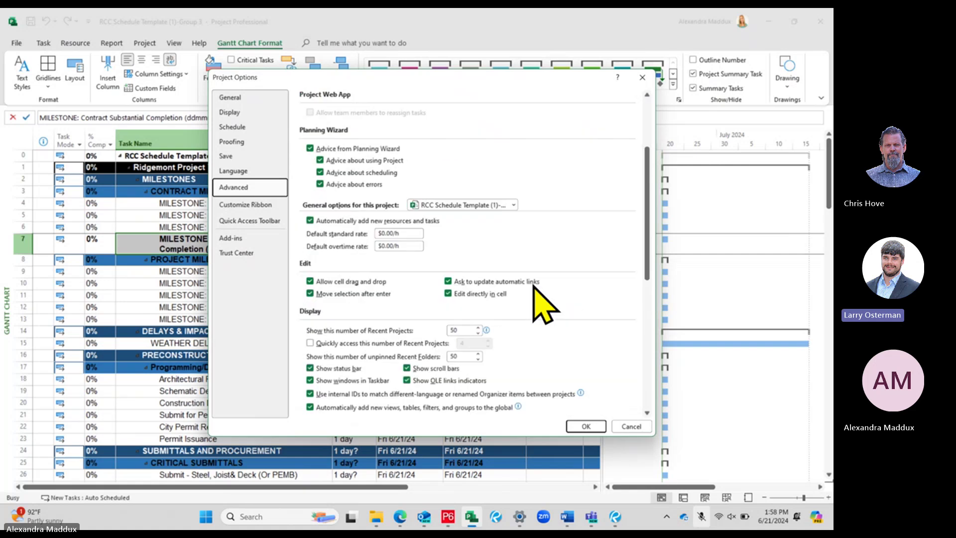
pyautogui.scroll(2, 534, 285)
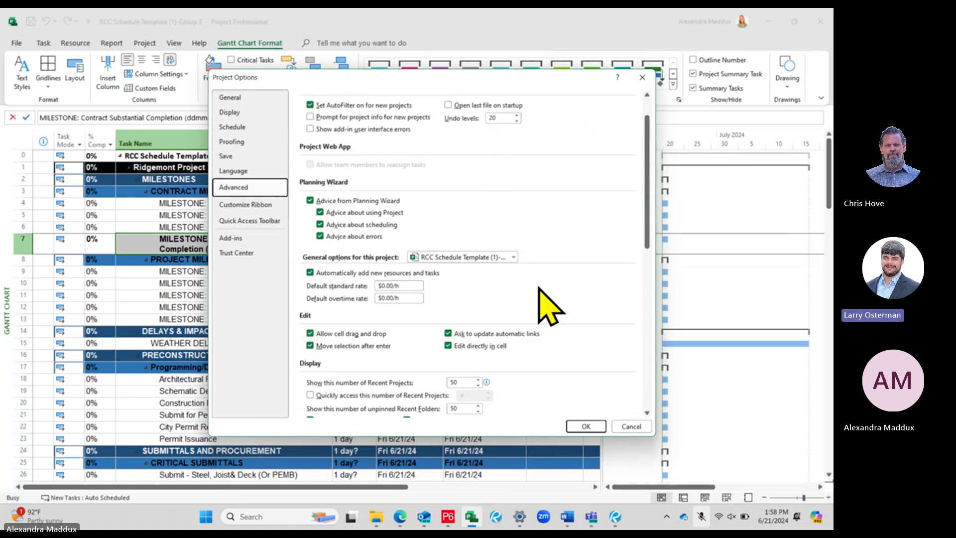
# - Recheck the display options and return to the schedule options
pyautogui.click(260, 111)
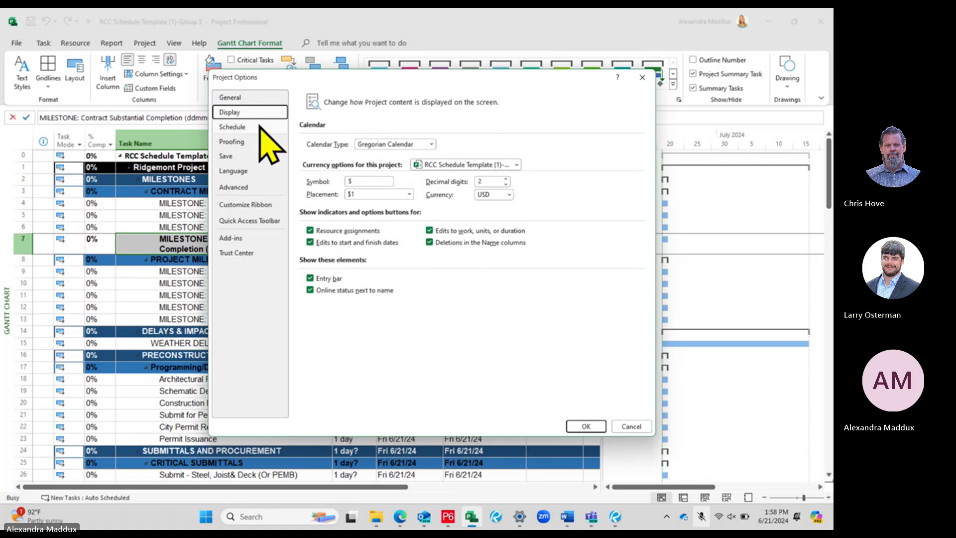
pyautogui.click(254, 128)
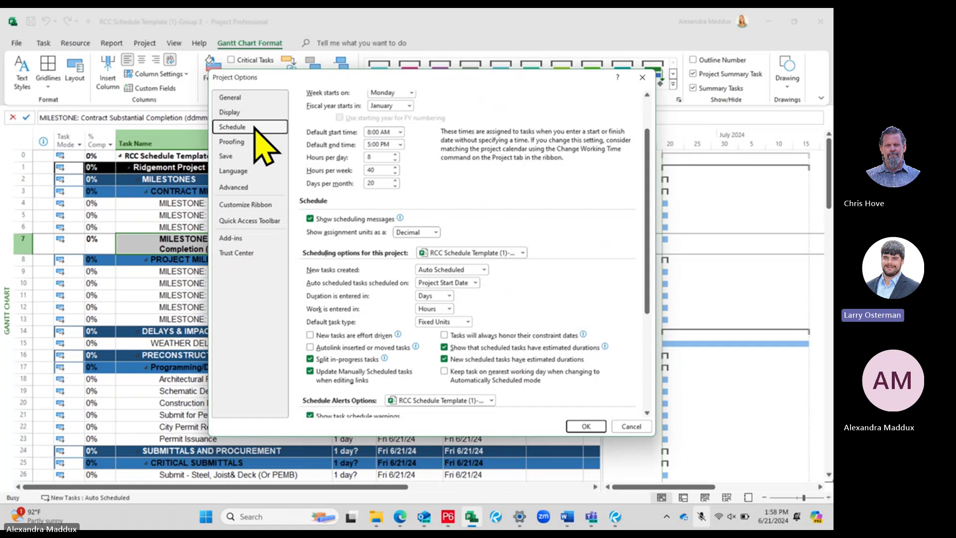
# - Apply the project options and return to the schedule's task list
pyautogui.click(583, 426)
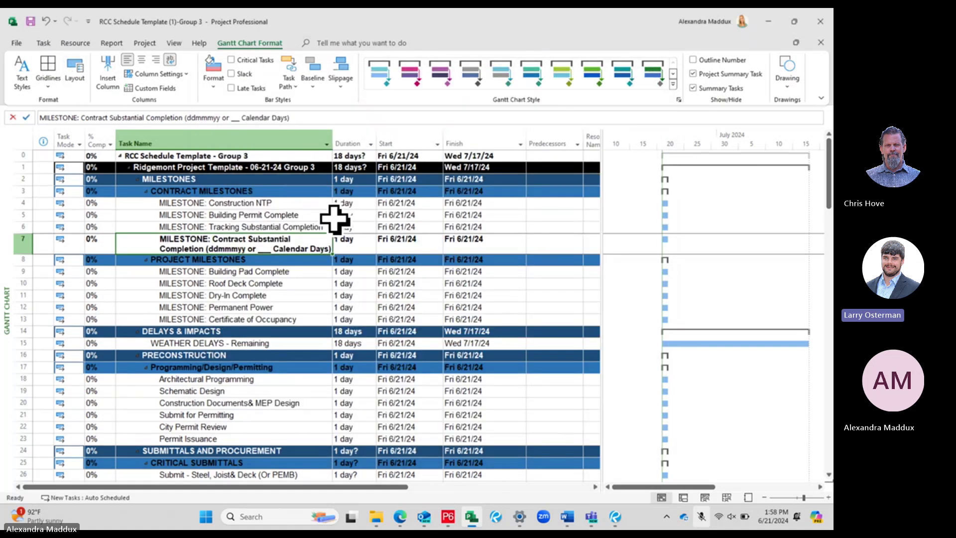
pyautogui.click(307, 213)
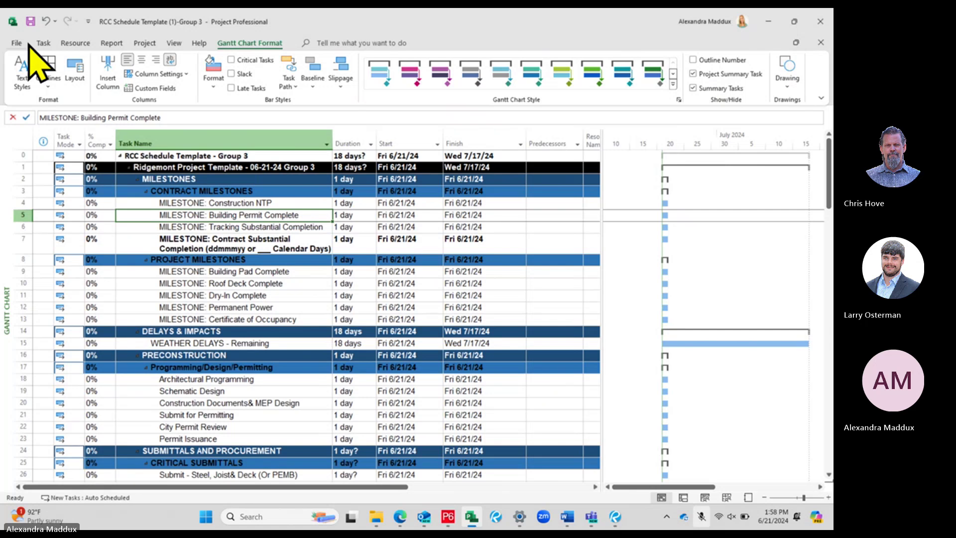
# - View the schedule as a Network Diagram and as a Calendar, and return to the Gantt Chart view
pyautogui.click(44, 45)
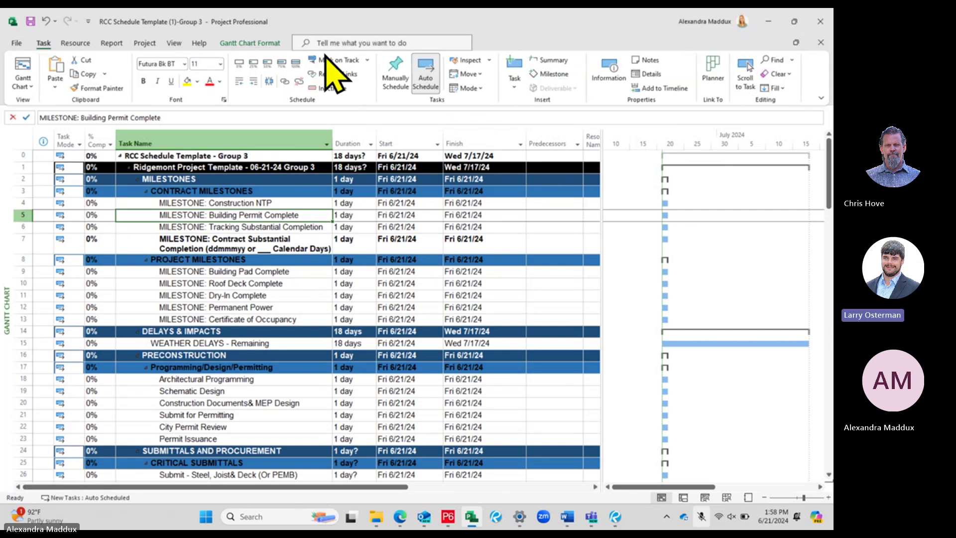
pyautogui.click(23, 83)
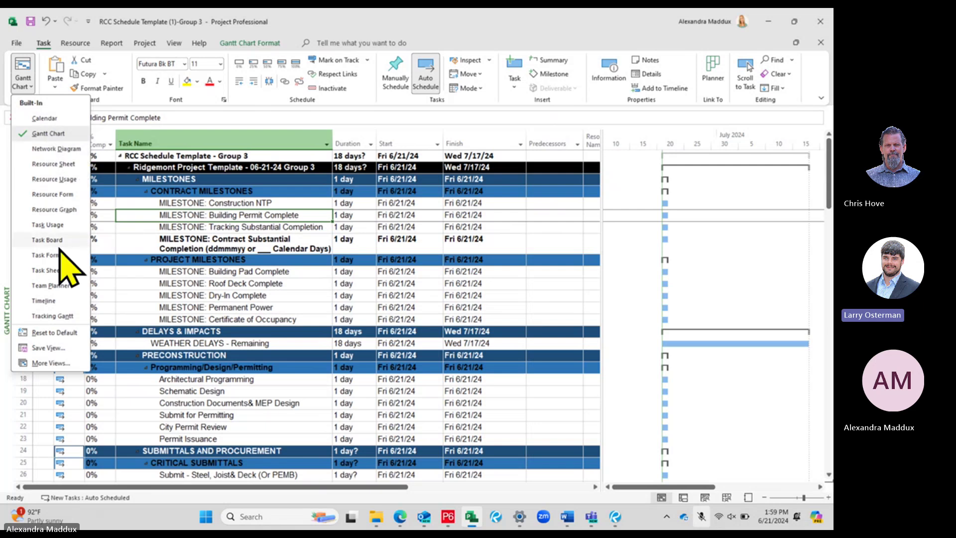
pyautogui.click(75, 149)
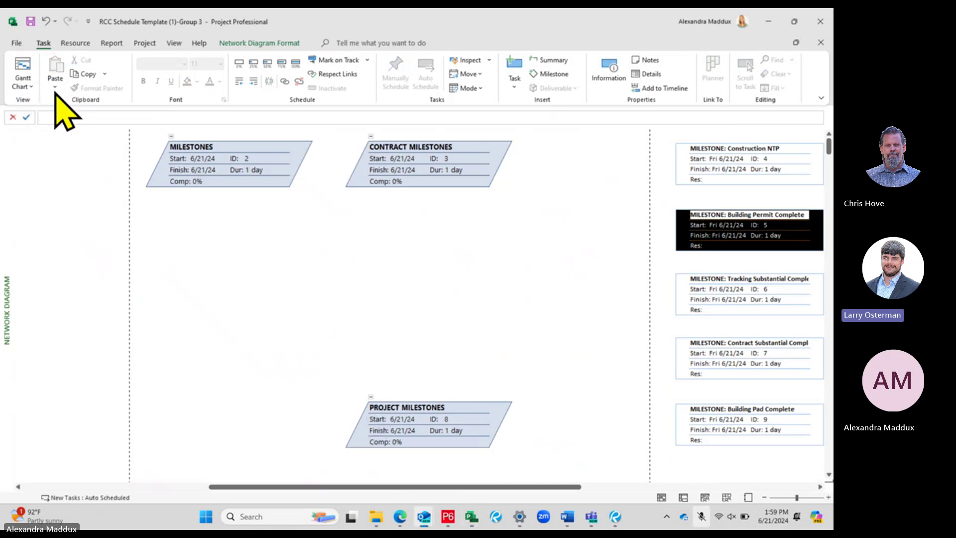
pyautogui.click(25, 85)
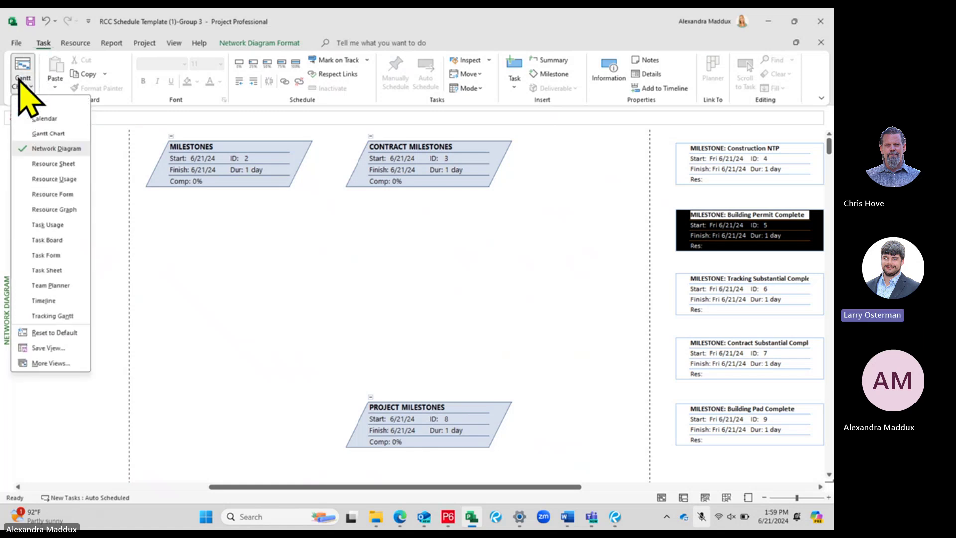
pyautogui.click(42, 118)
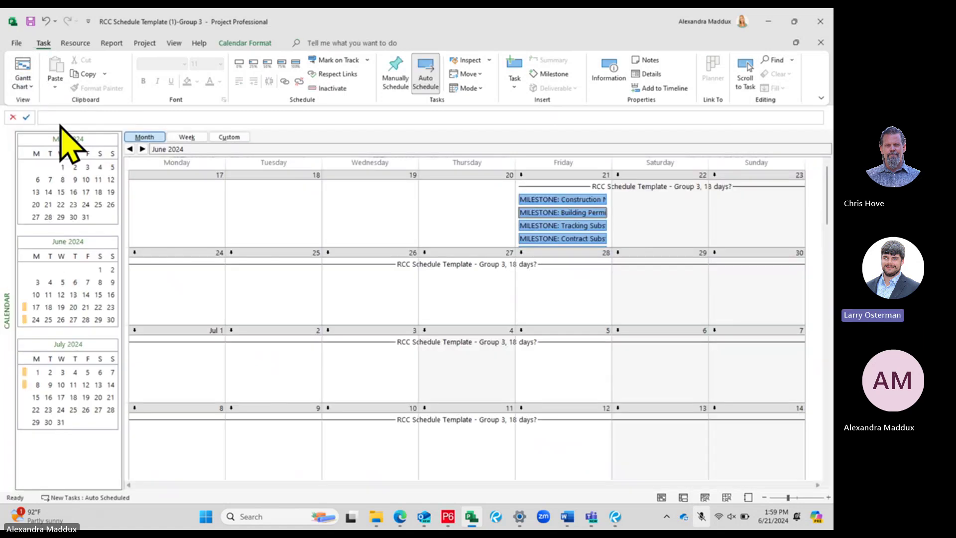
pyautogui.click(24, 86)
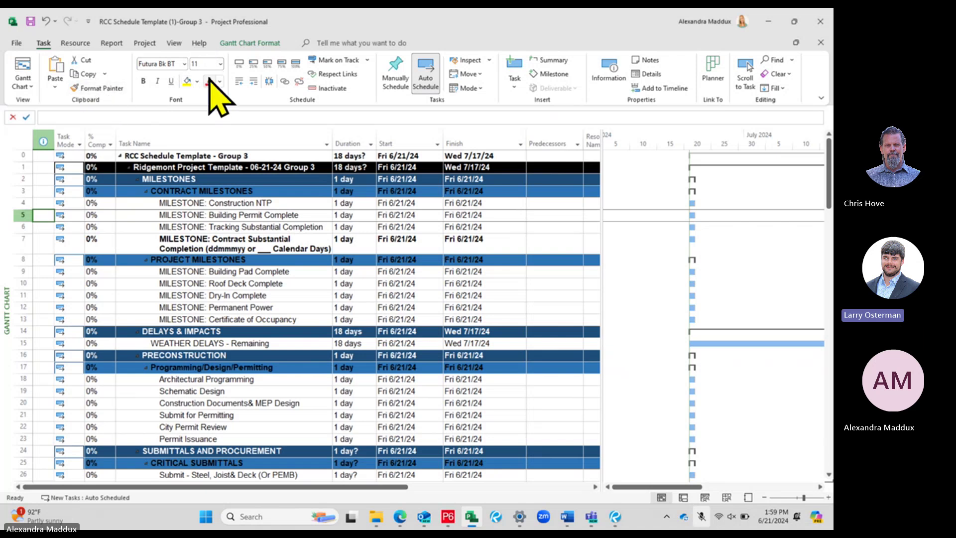
# - Insert a new task above Storm, Sanitary& Water Utilities in the UTILITIES section under SITE
pyautogui.click(188, 193)
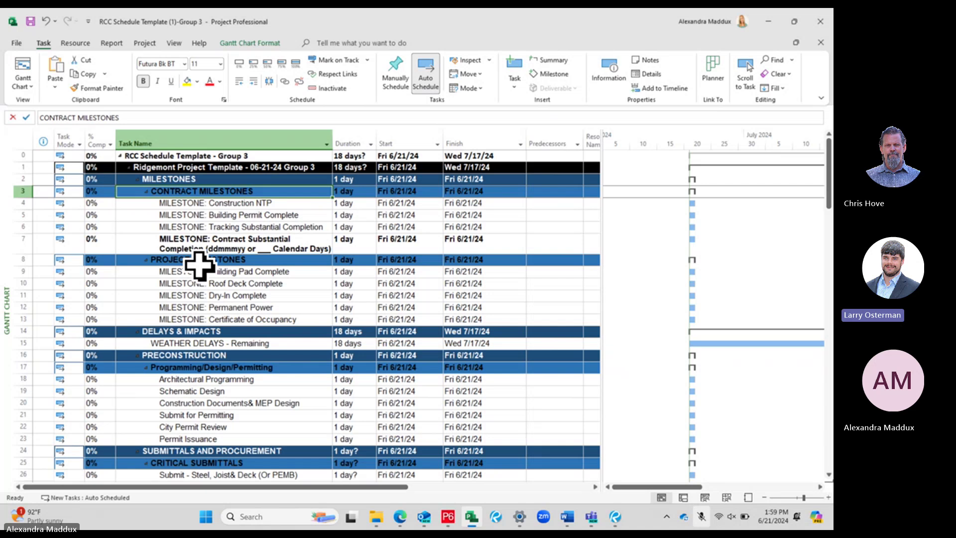
pyautogui.scroll(-13, 199, 267)
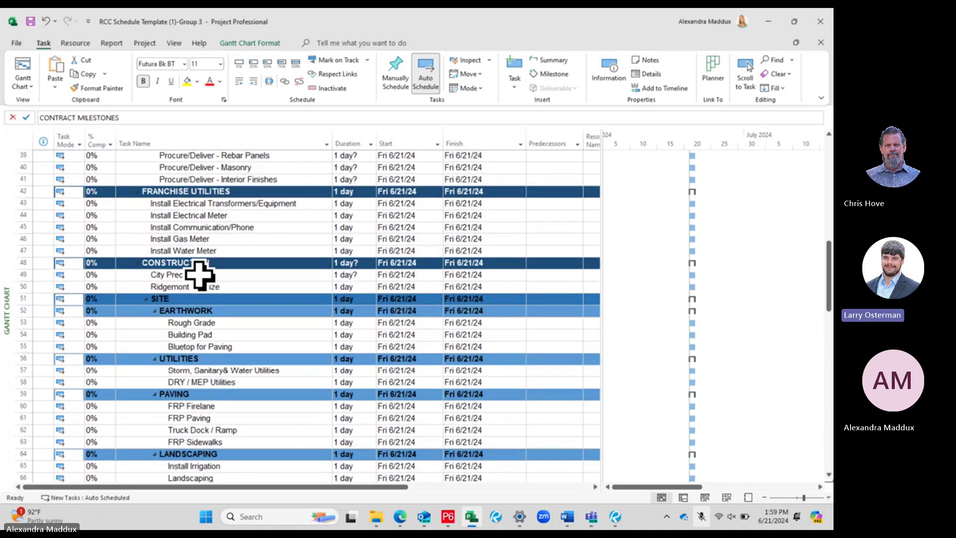
pyautogui.scroll(-3, 199, 274)
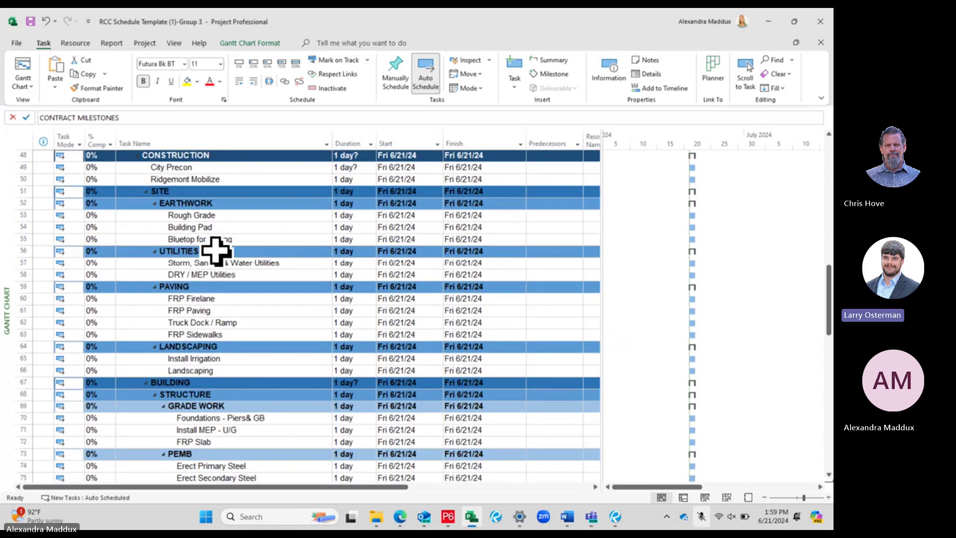
pyautogui.click(217, 251)
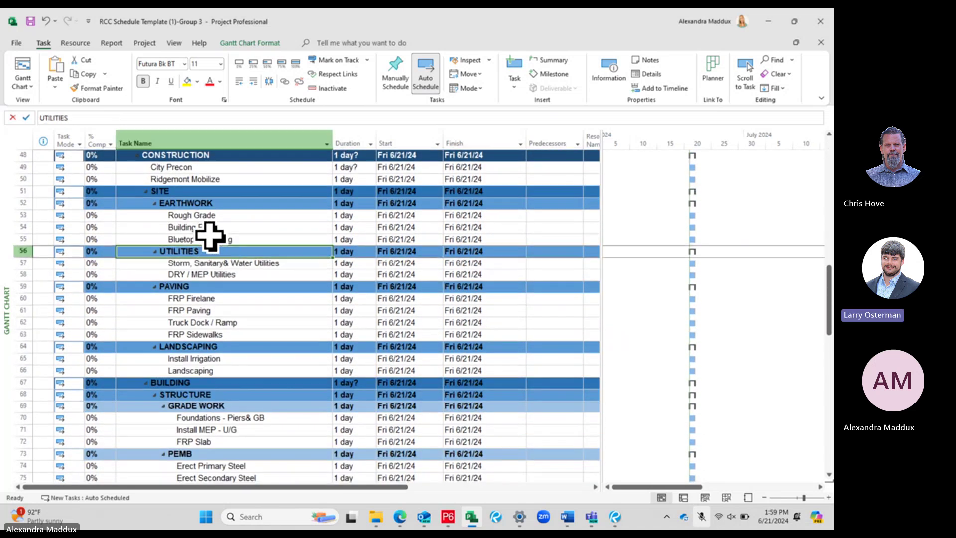
pyautogui.click(207, 265)
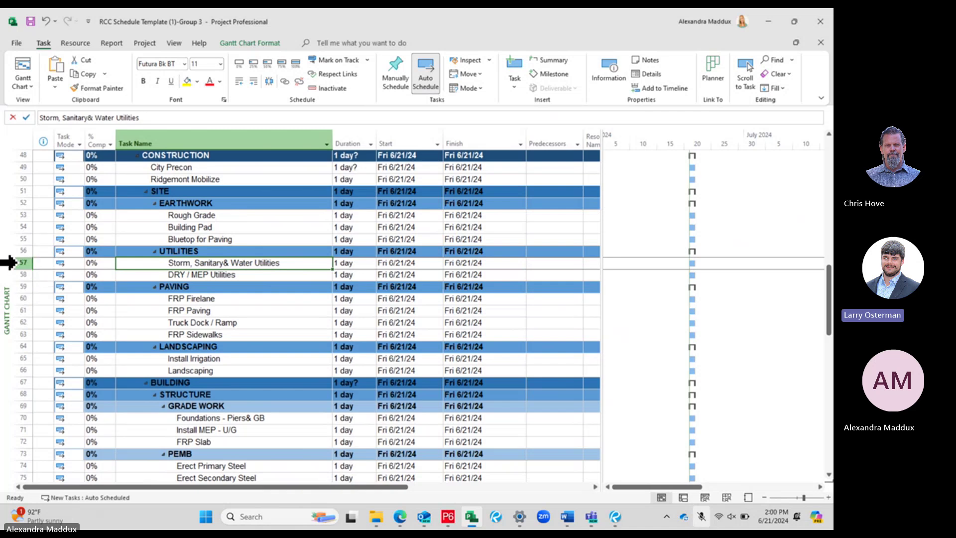
pyautogui.rightClick(18, 263)
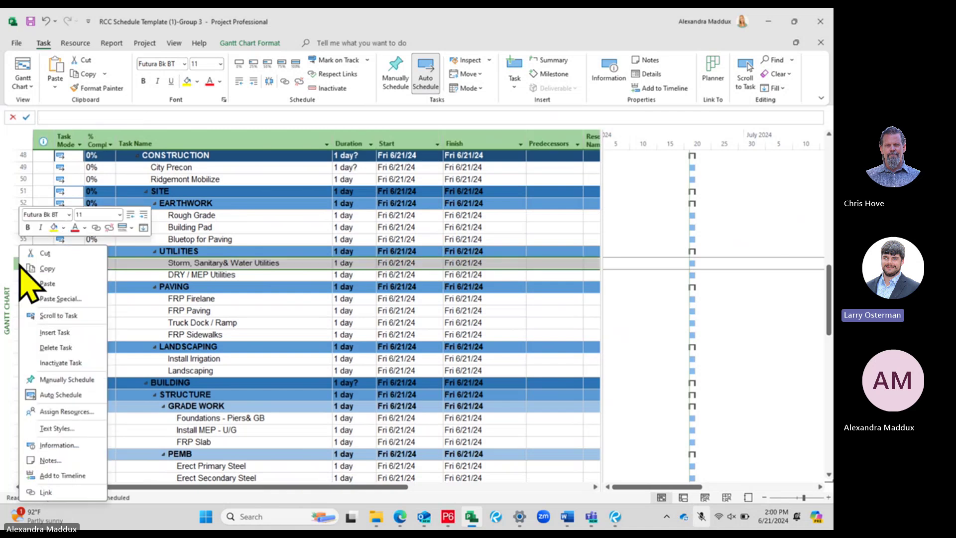
pyautogui.click(55, 332)
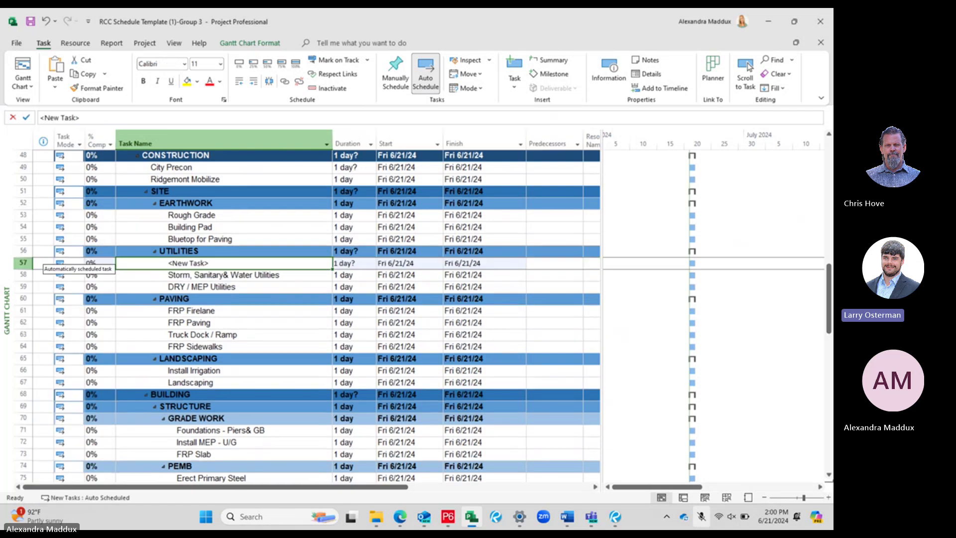
pyautogui.click(223, 274)
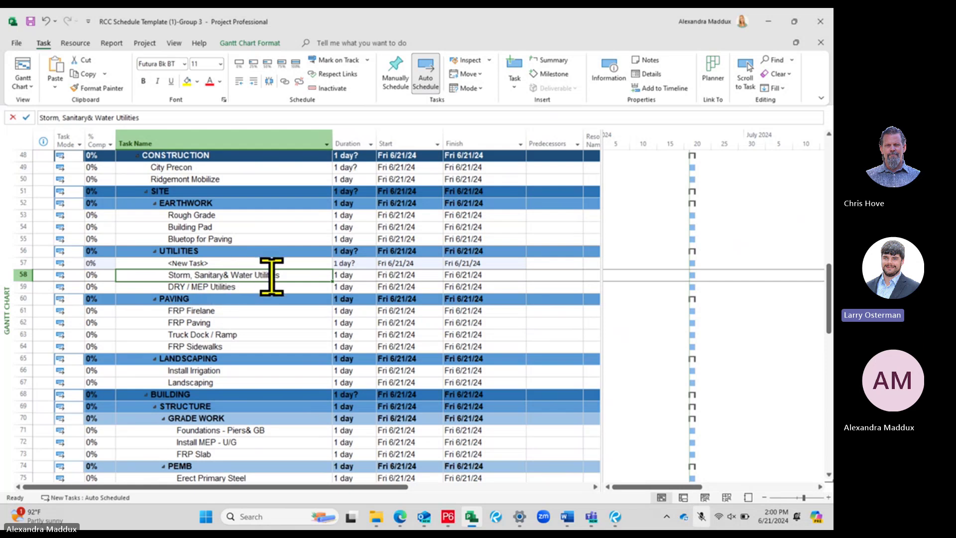
# - Indent the Storm, Sanitary& Water Utilities task beneath the new task under UTILITIES, and name that new parent task Storm
pyautogui.click(253, 81)
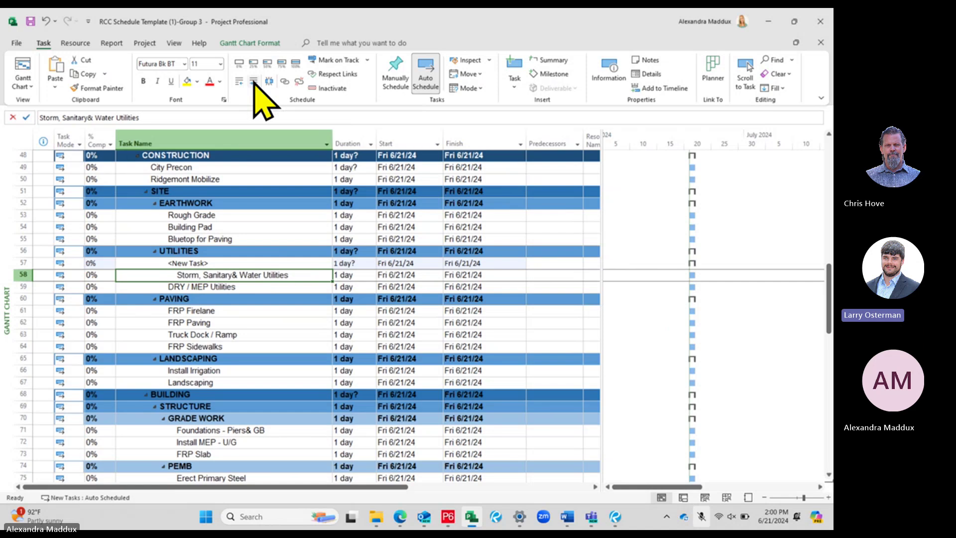
pyautogui.click(221, 264)
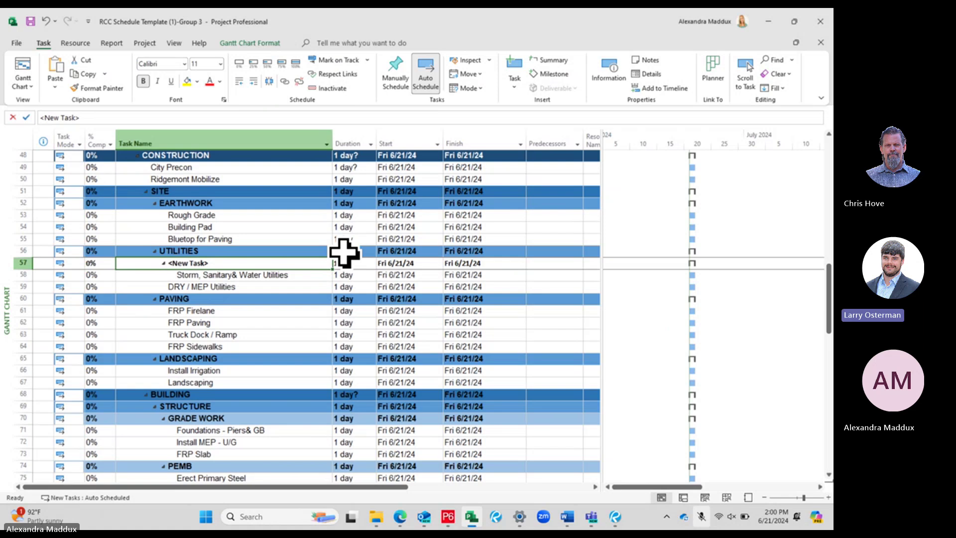
pyautogui.write('Storm')
pyautogui.press('Return')
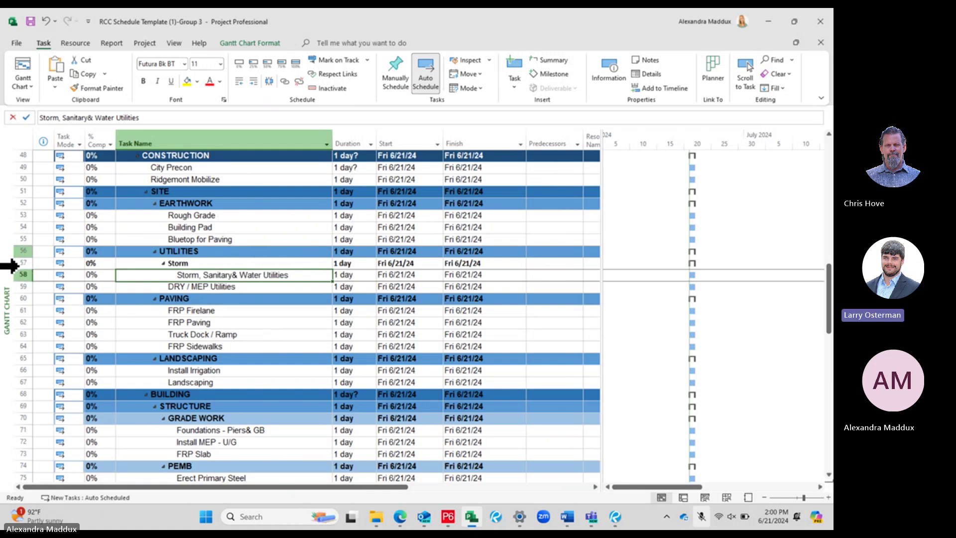
# - Insert a new task above Storm in the UTILITIES section and name it Sanitary
pyautogui.click(18, 265)
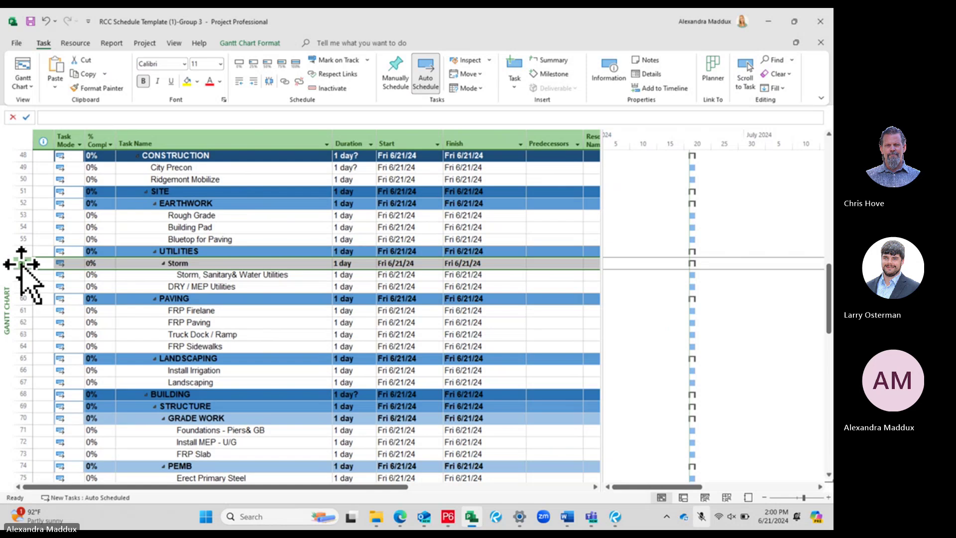
pyautogui.rightClick(22, 265)
pyautogui.click(55, 333)
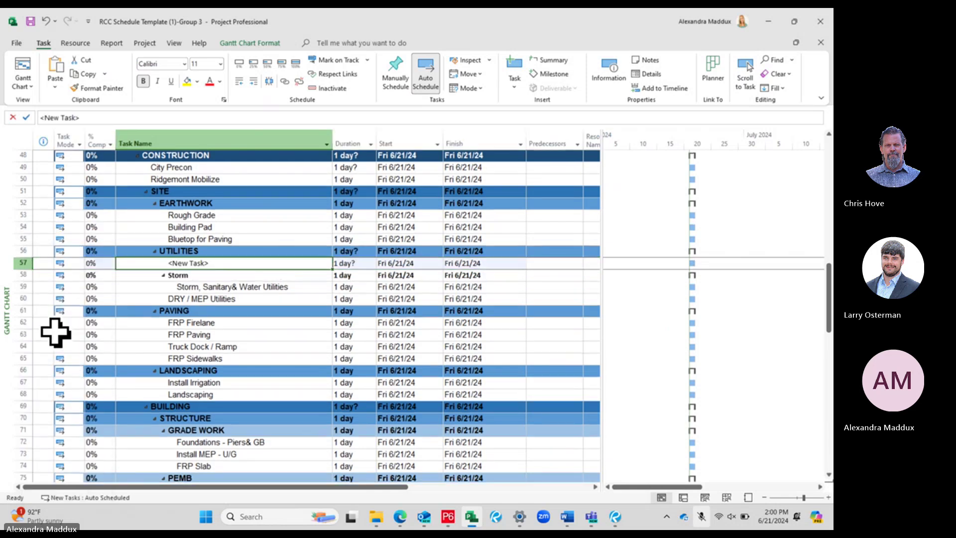
pyautogui.write('San')
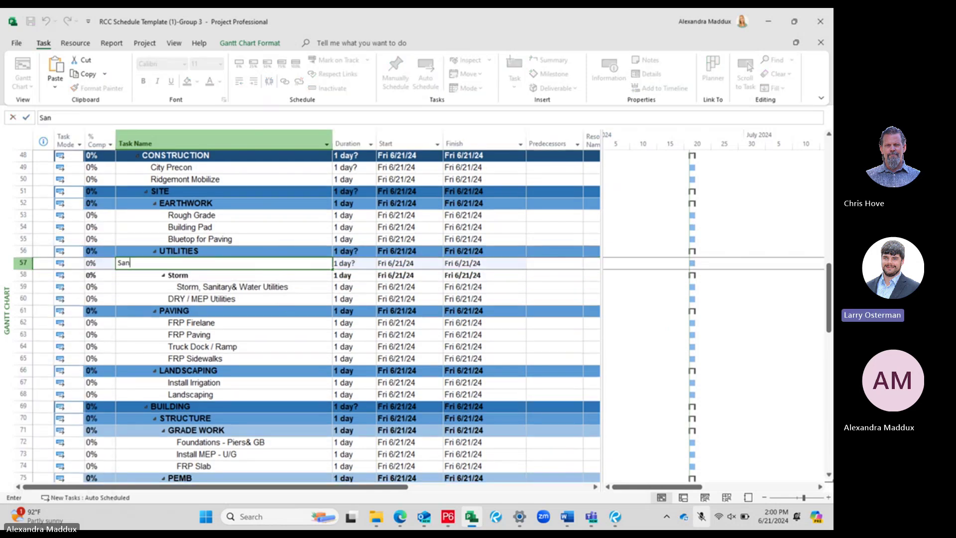
pyautogui.write('itary')
pyautogui.click(271, 271)
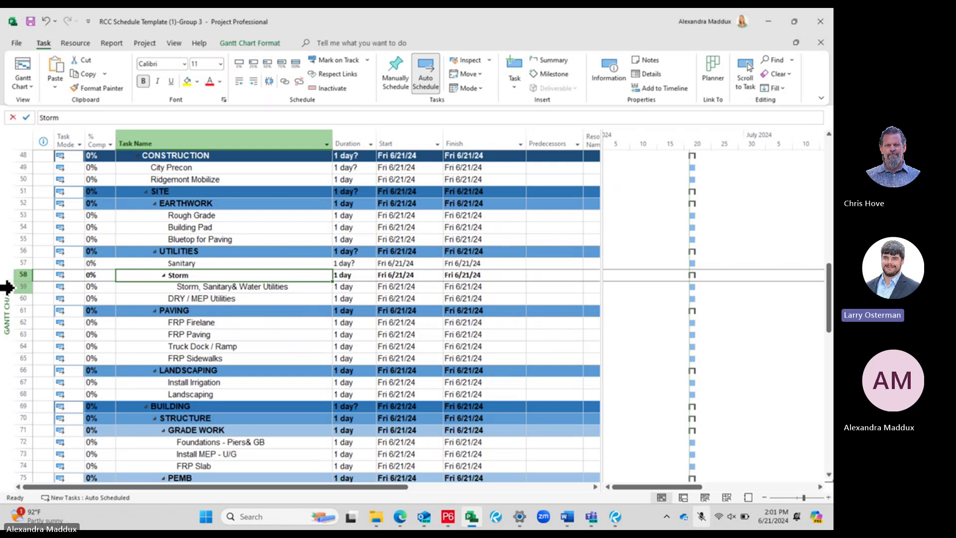
# - Copy the Storm, Sanitary& Water Utilities task and paste the copy between Sanitary and Storm
pyautogui.click(16, 287)
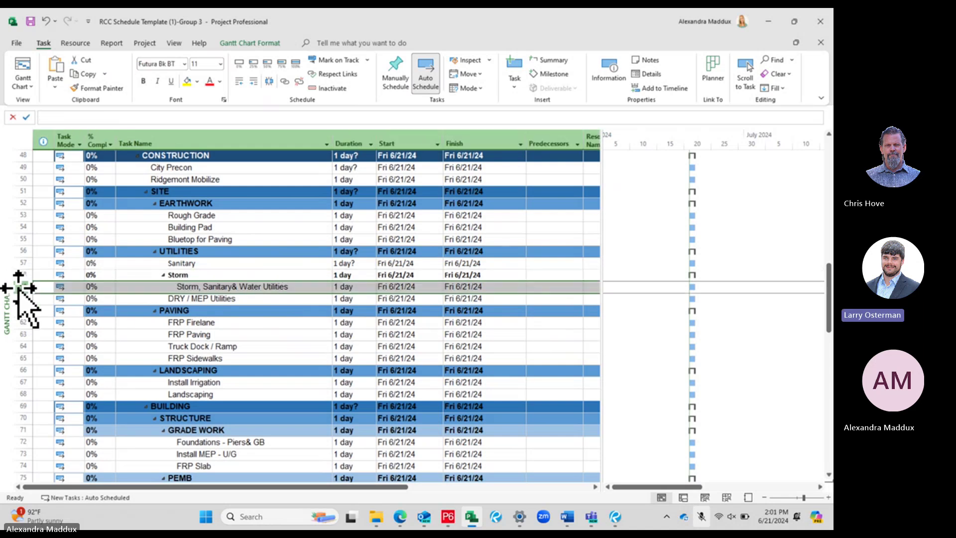
pyautogui.click(177, 261)
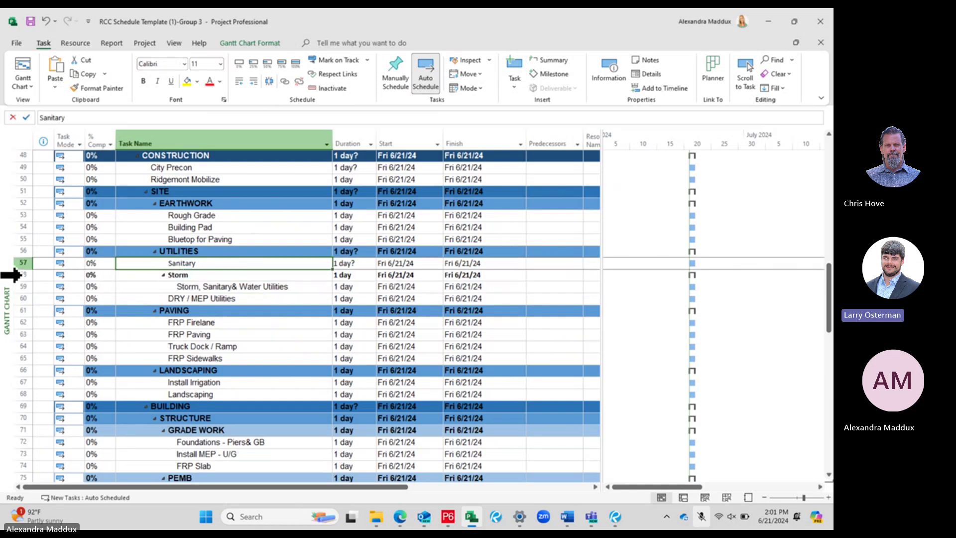
pyautogui.rightClick(20, 275)
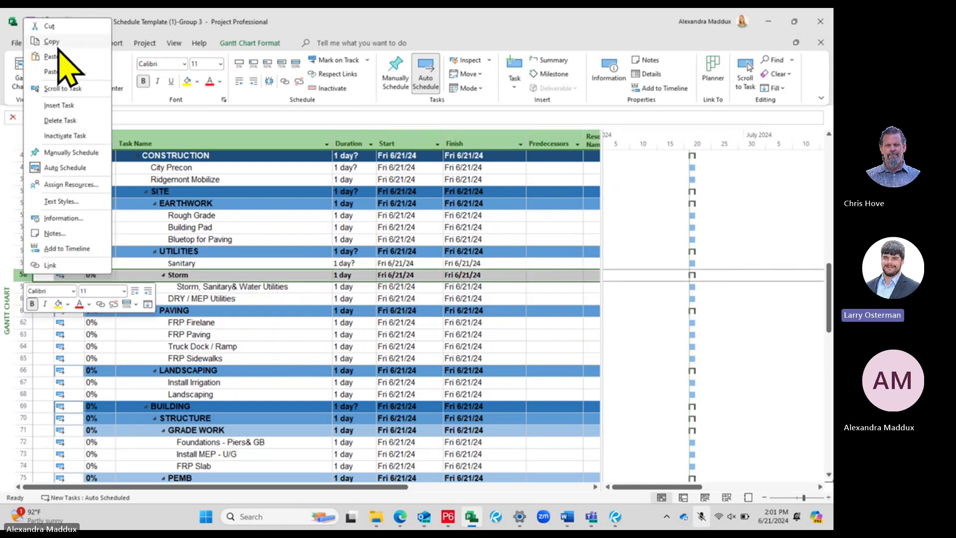
pyautogui.click(51, 42)
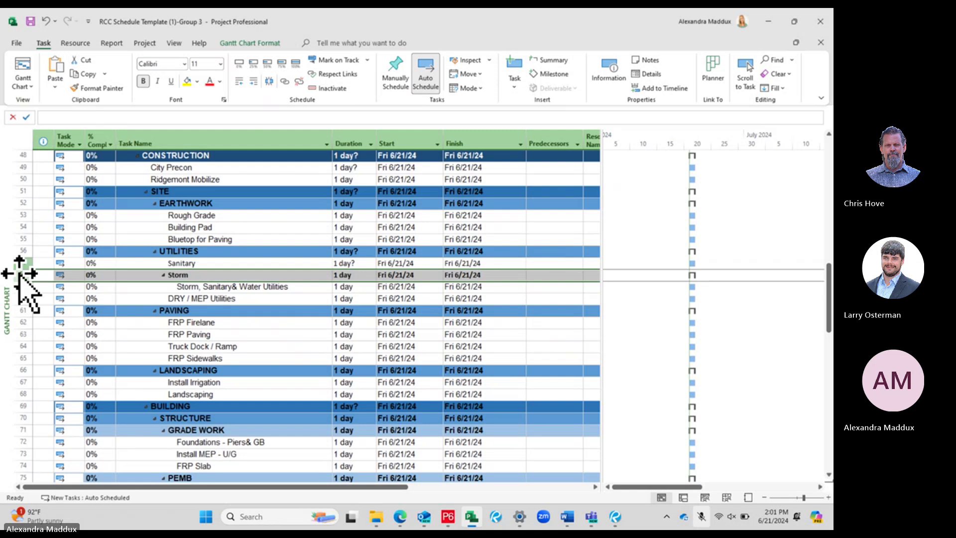
pyautogui.rightClick(21, 277)
pyautogui.press('Escape')
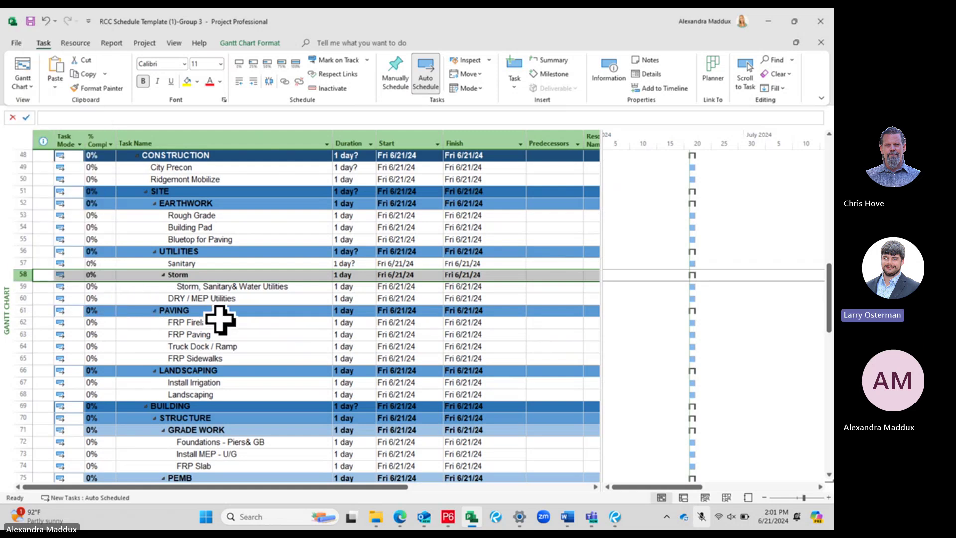
pyautogui.rightClick(15, 287)
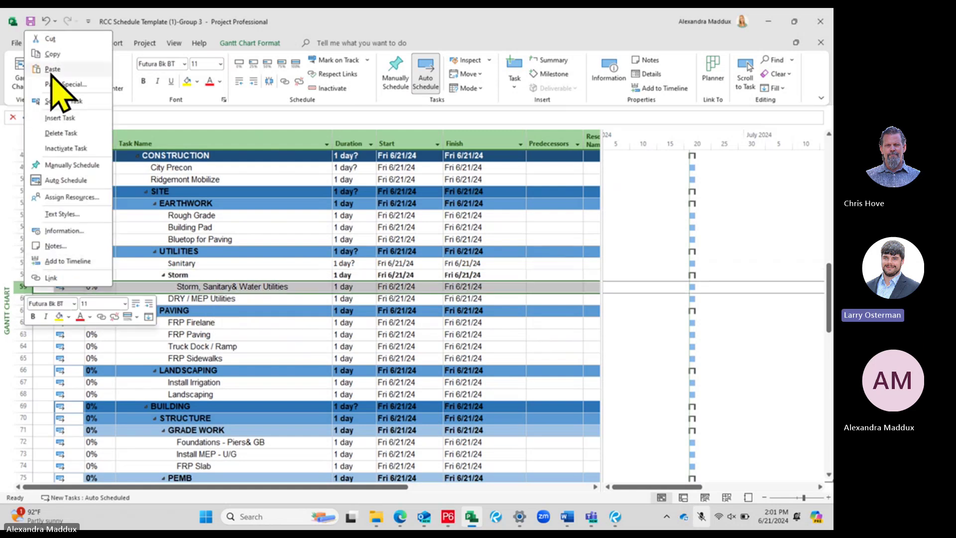
pyautogui.click(58, 66)
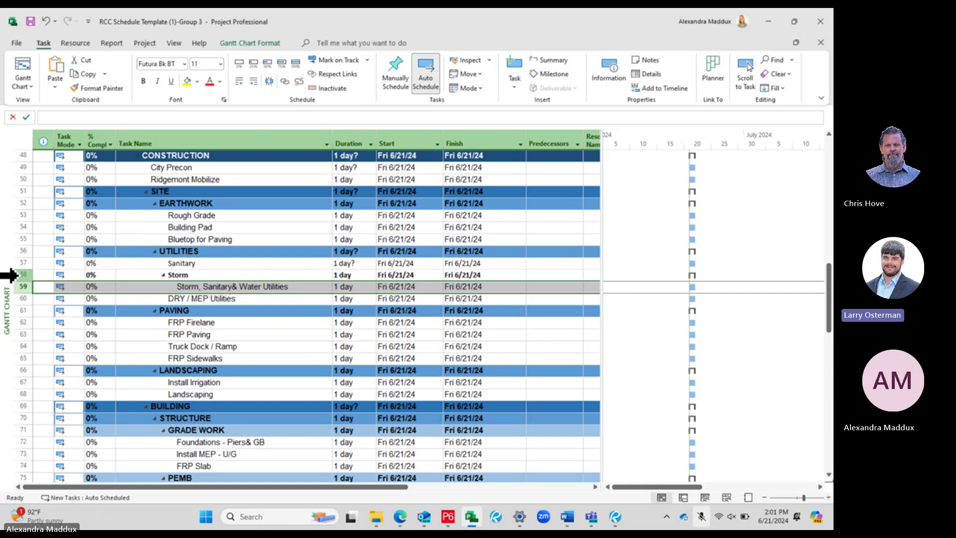
pyautogui.rightClick(10, 275)
pyautogui.click(63, 65)
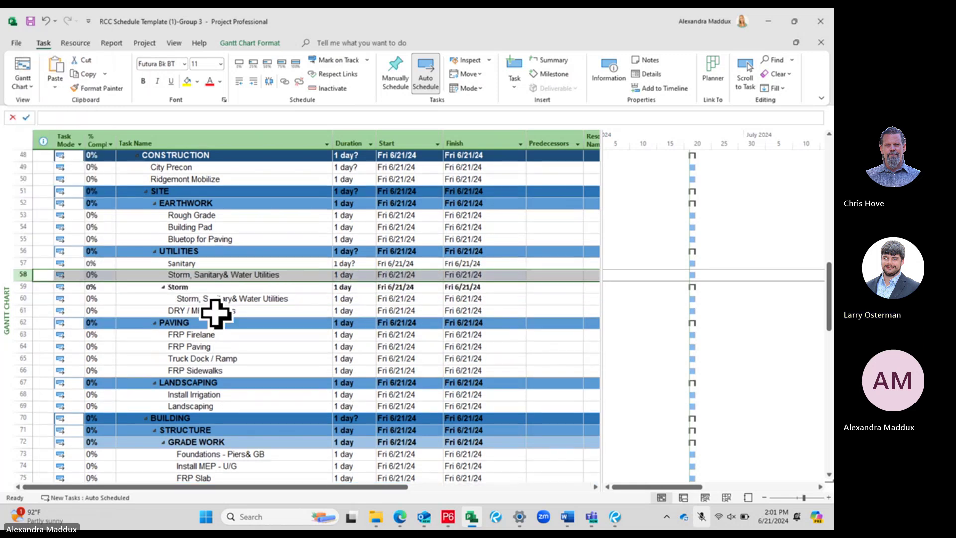
# - Indent the pasted Storm, Sanitary& Water Utilities task so it becomes a subtask of Sanitary
pyautogui.click(216, 311)
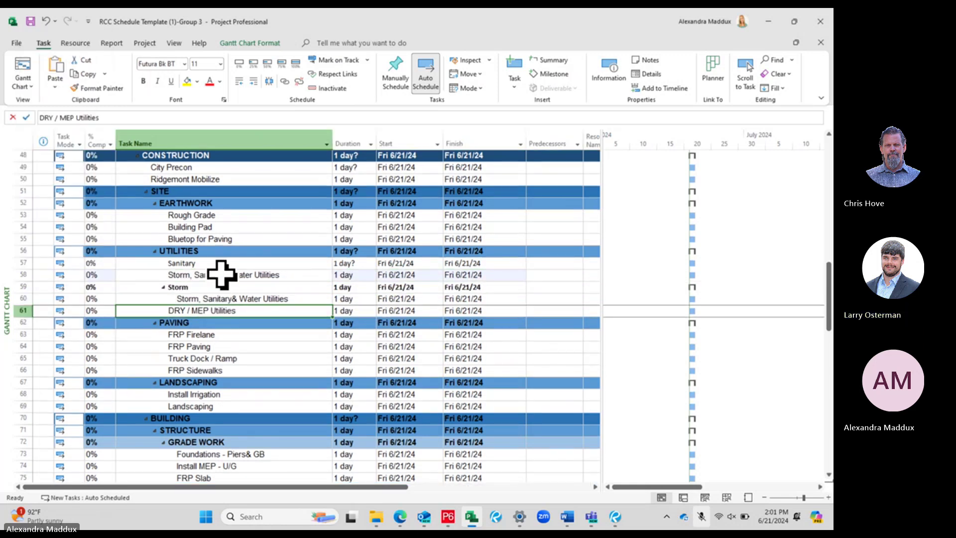
pyautogui.click(221, 275)
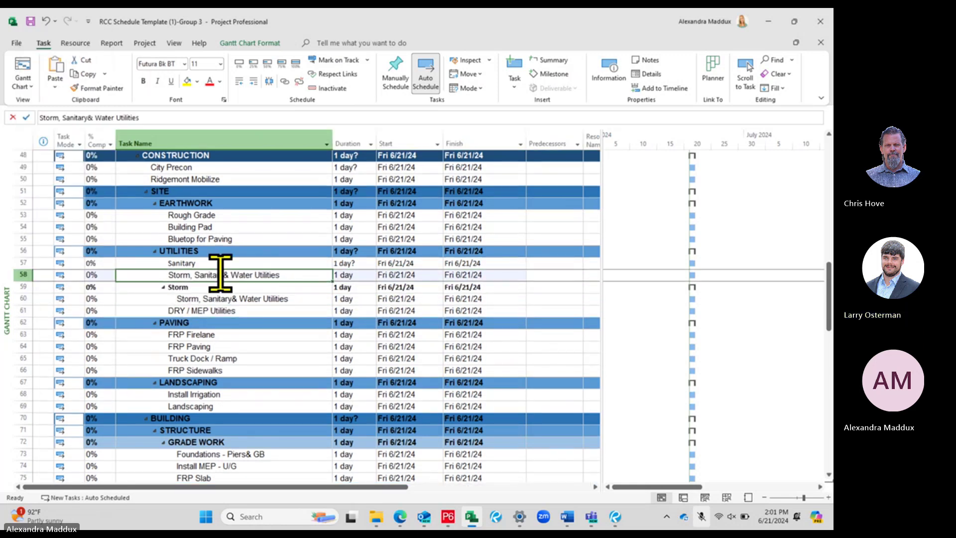
pyautogui.click(253, 83)
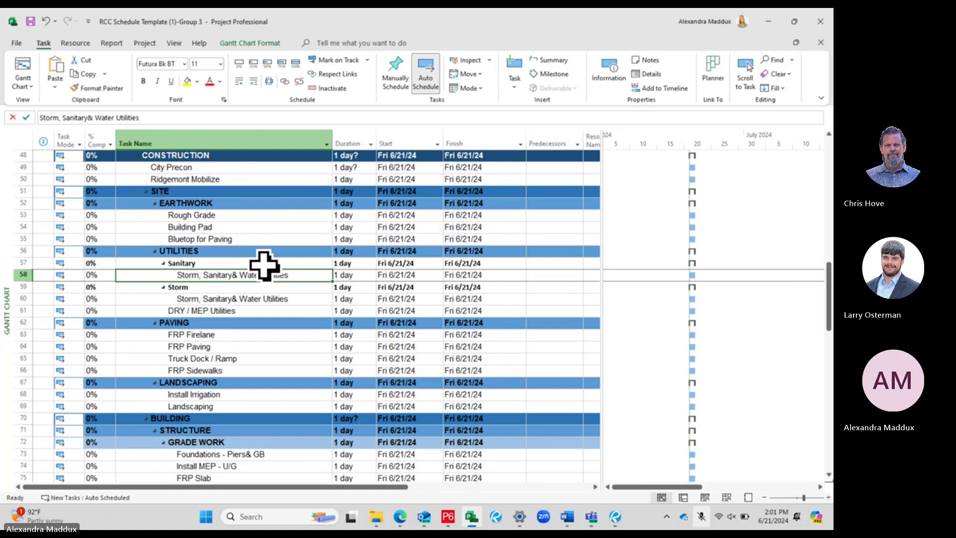
# - Insert a new task above DRY / MEP Utilities, outdent it to the same level as Storm, and name it Water
pyautogui.click(246, 298)
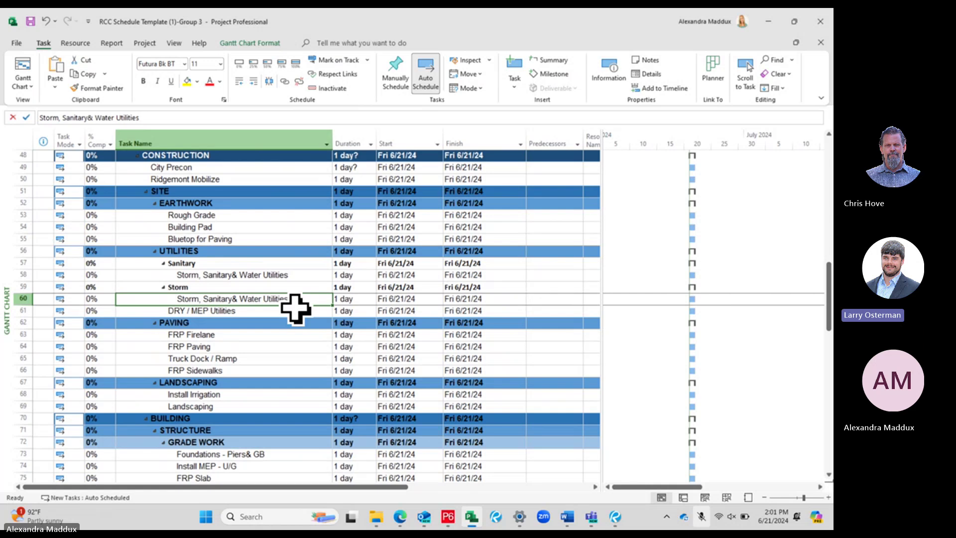
pyautogui.click(230, 287)
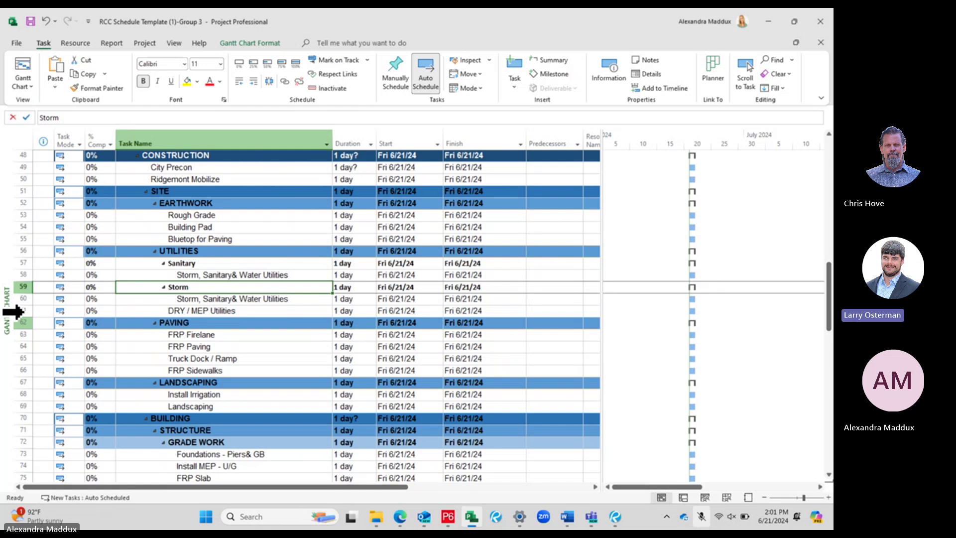
pyautogui.rightClick(25, 309)
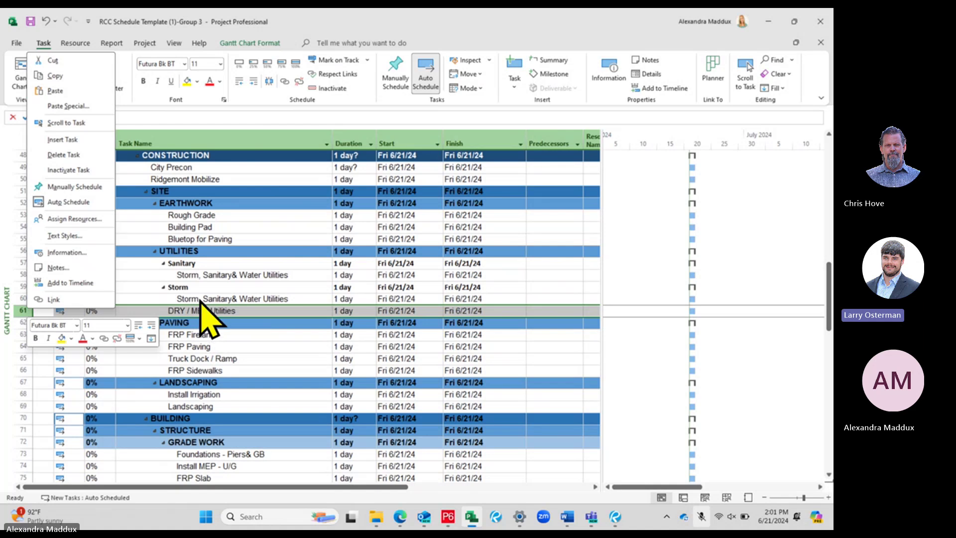
pyautogui.click(62, 139)
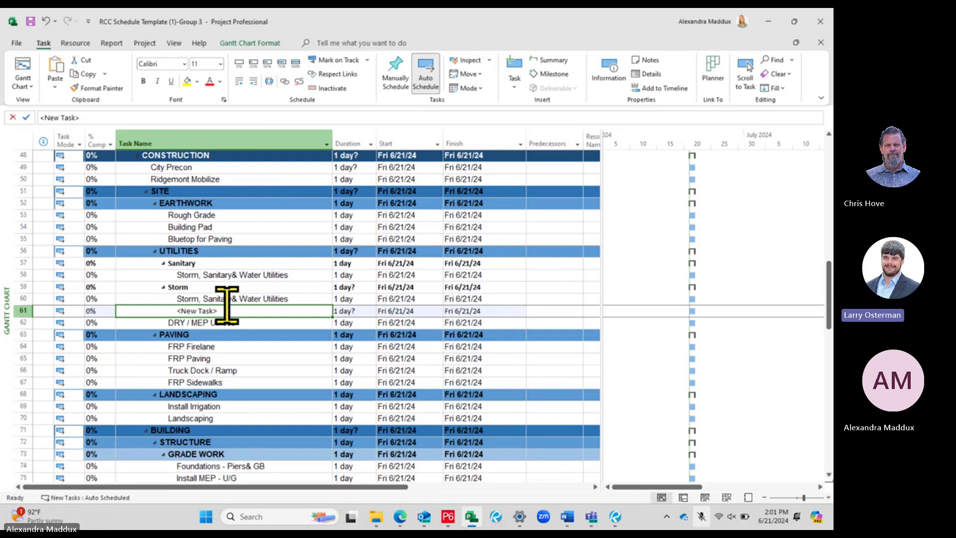
pyautogui.click(239, 82)
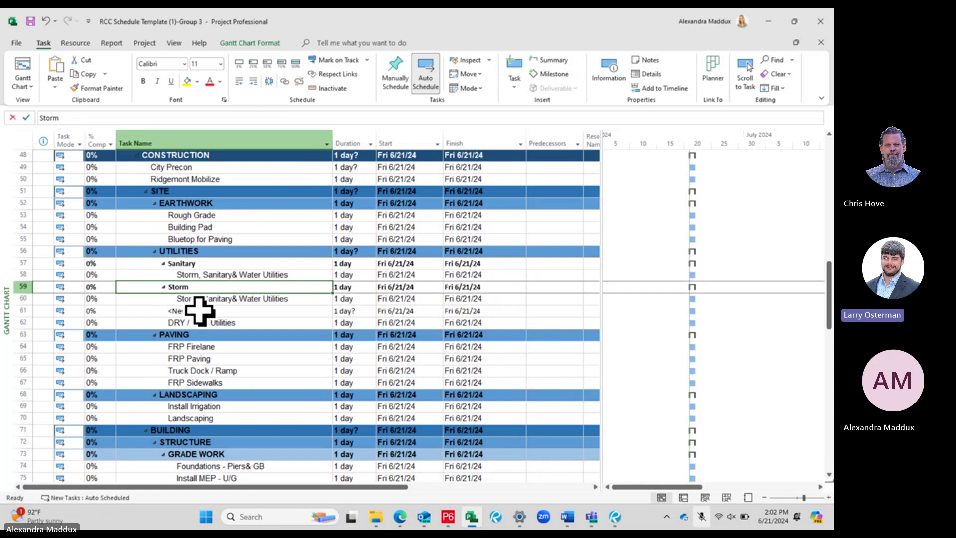
pyautogui.write('Wa')
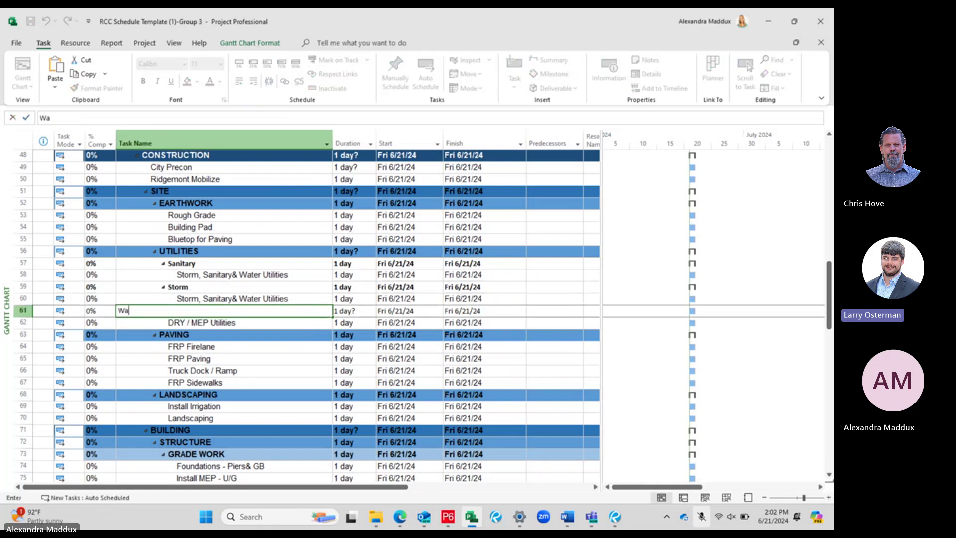
pyautogui.write('ter')
pyautogui.press('Return')
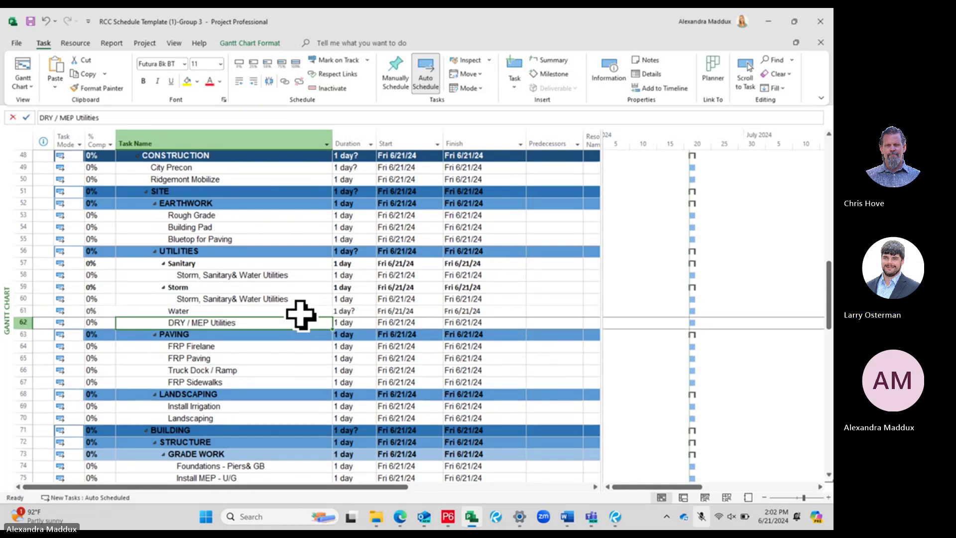
# - Copy the Storm, Sanitary& Water Utilities task under Storm and paste it between Water and DRY / MEP Utilities
pyautogui.click(209, 299)
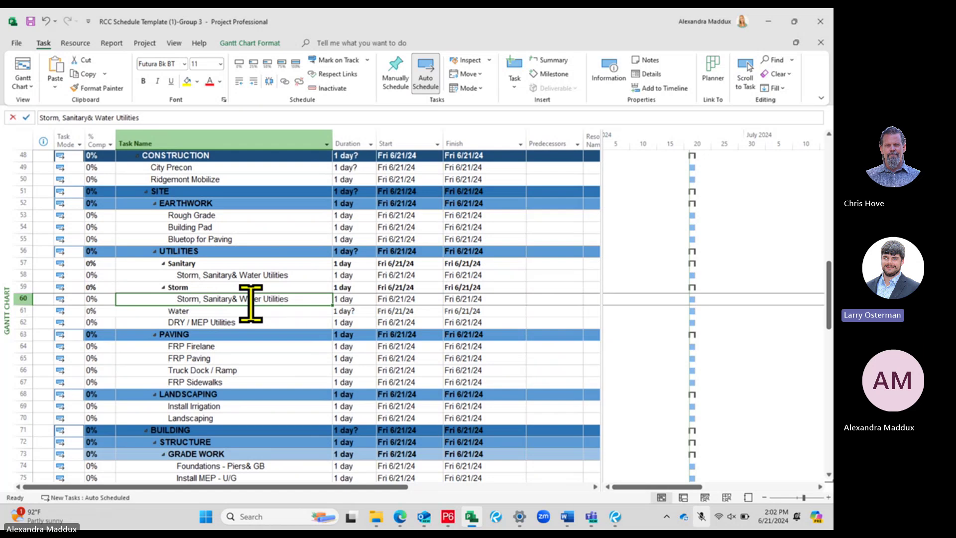
pyautogui.click(23, 298)
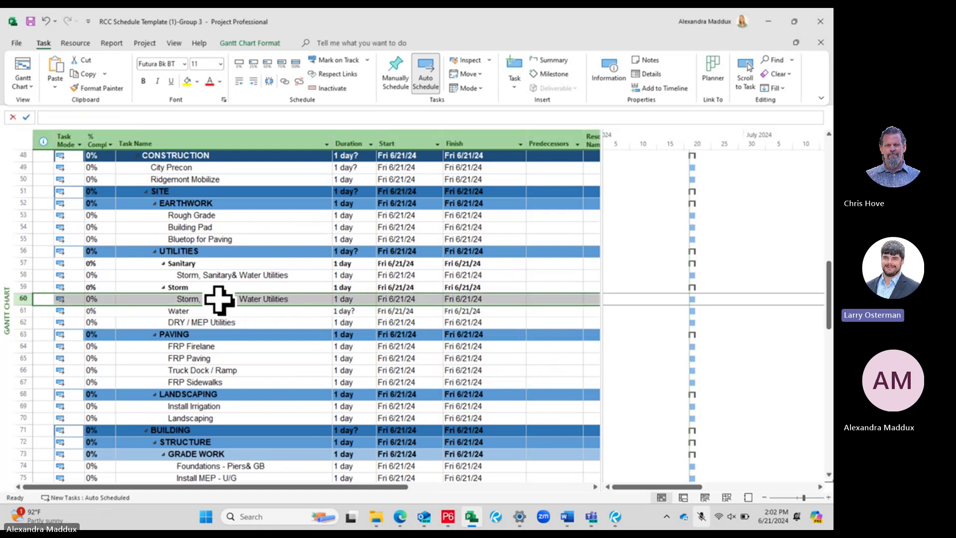
pyautogui.click(16, 322)
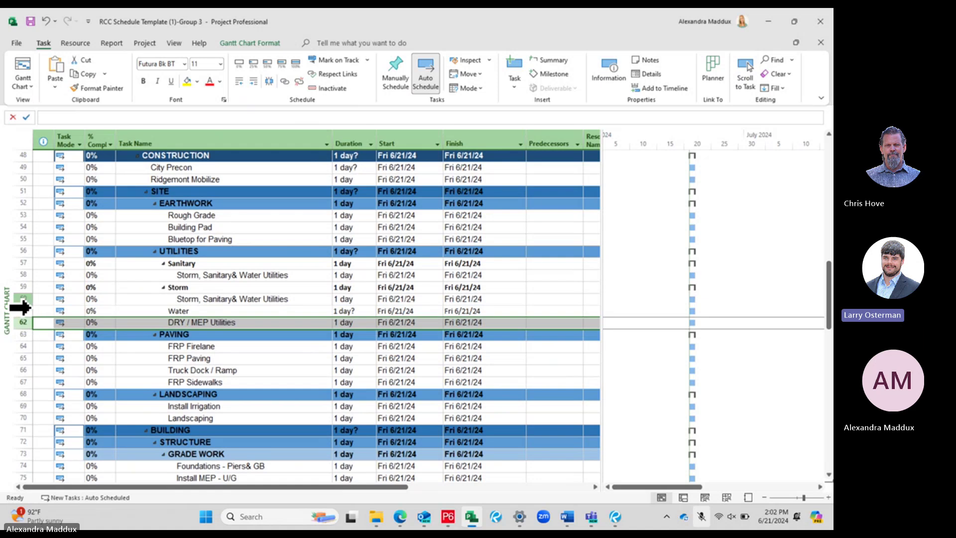
pyautogui.click(20, 298)
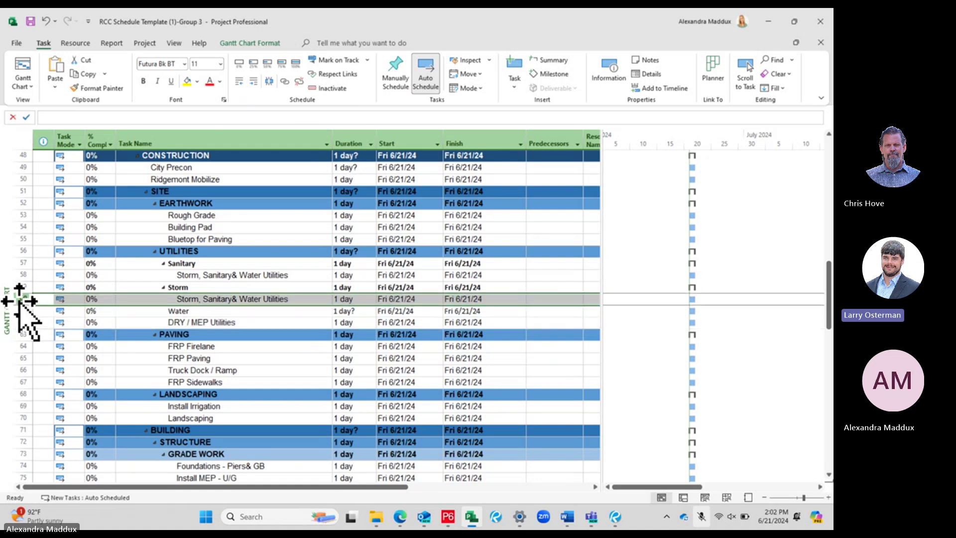
pyautogui.rightClick(20, 301)
pyautogui.click(50, 70)
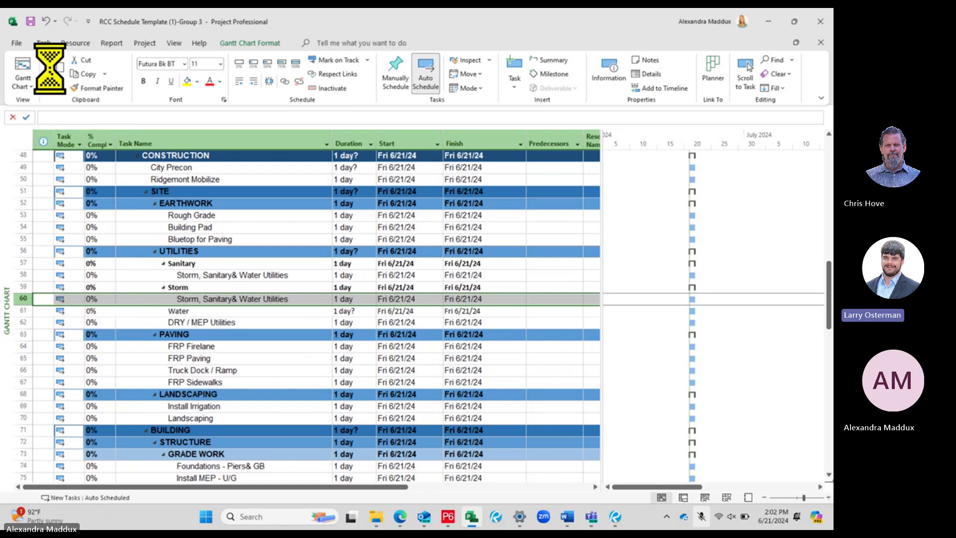
pyautogui.click(140, 334)
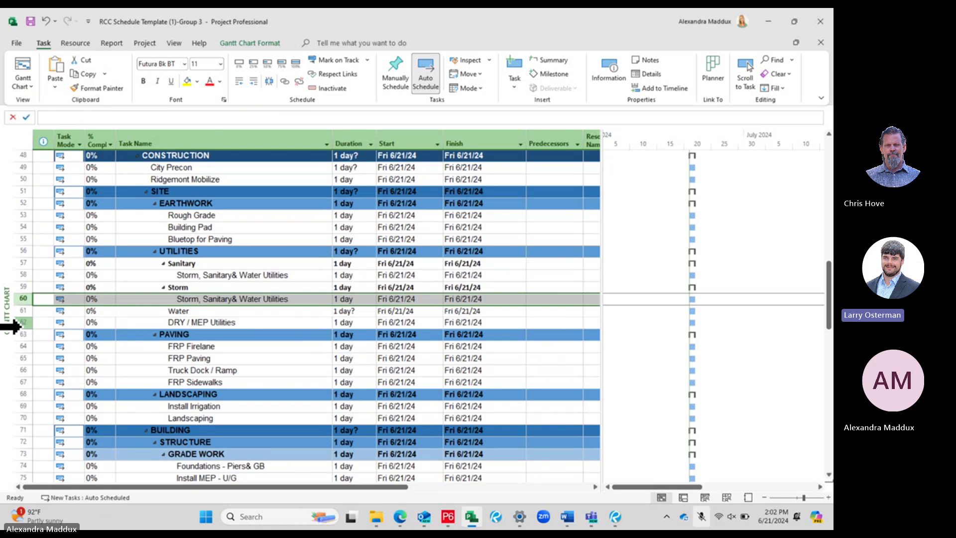
pyautogui.rightClick(21, 324)
pyautogui.click(65, 101)
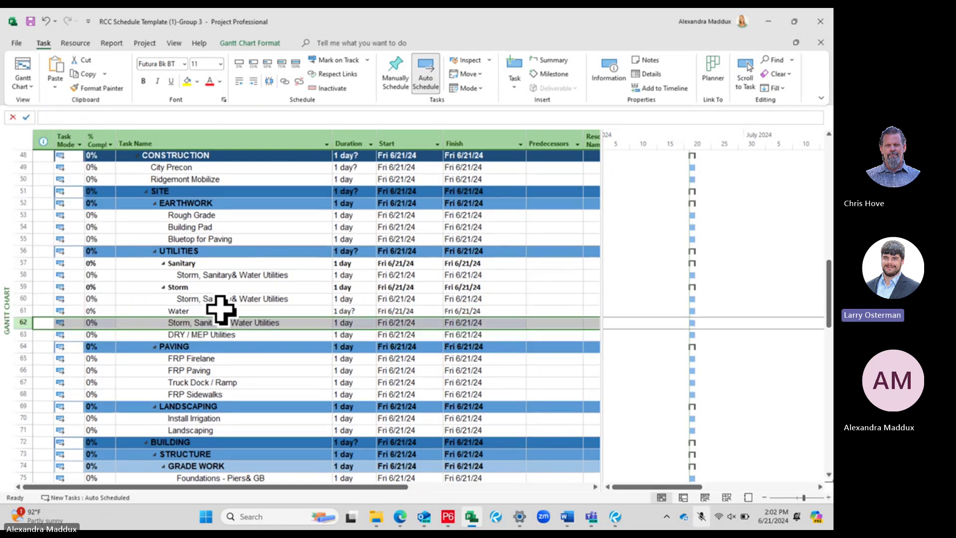
# - Indent the pasted Storm, Sanitary& Water Utilities task so it becomes a subtask of Water
pyautogui.click(221, 322)
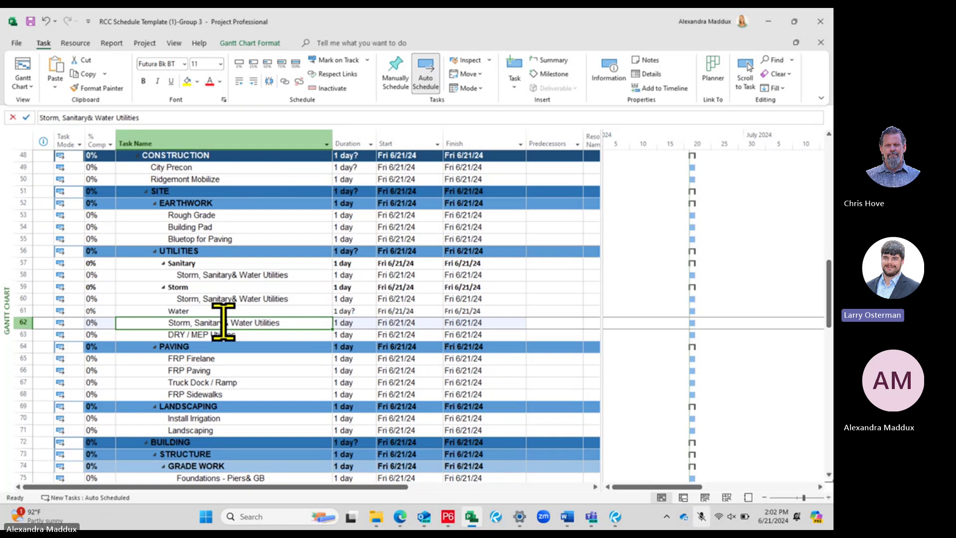
pyautogui.click(254, 80)
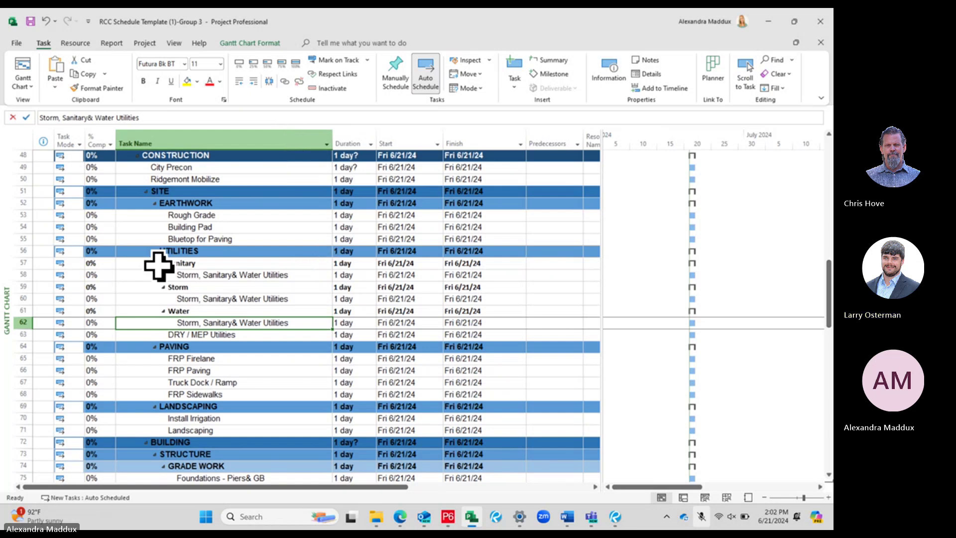
pyautogui.click(203, 274)
pyautogui.click(214, 264)
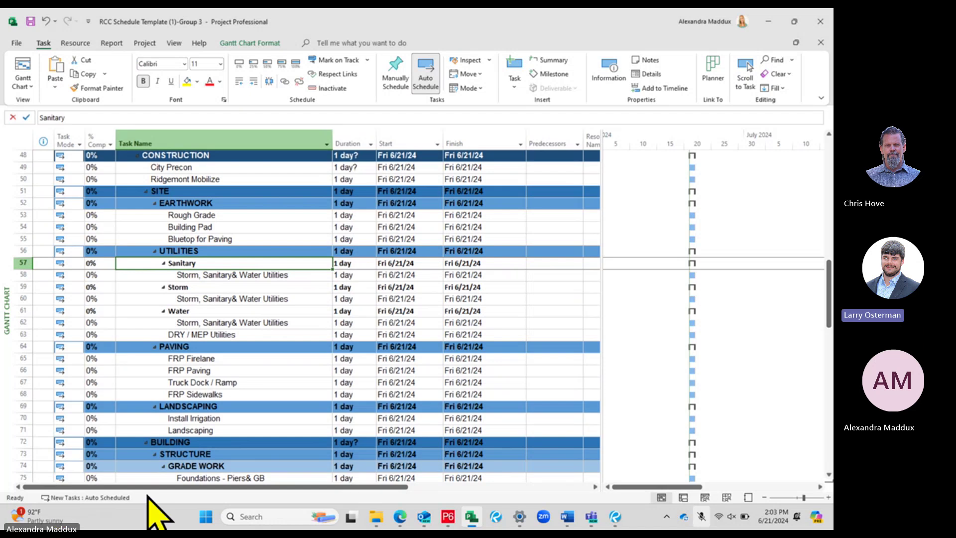
pyautogui.click(80, 497)
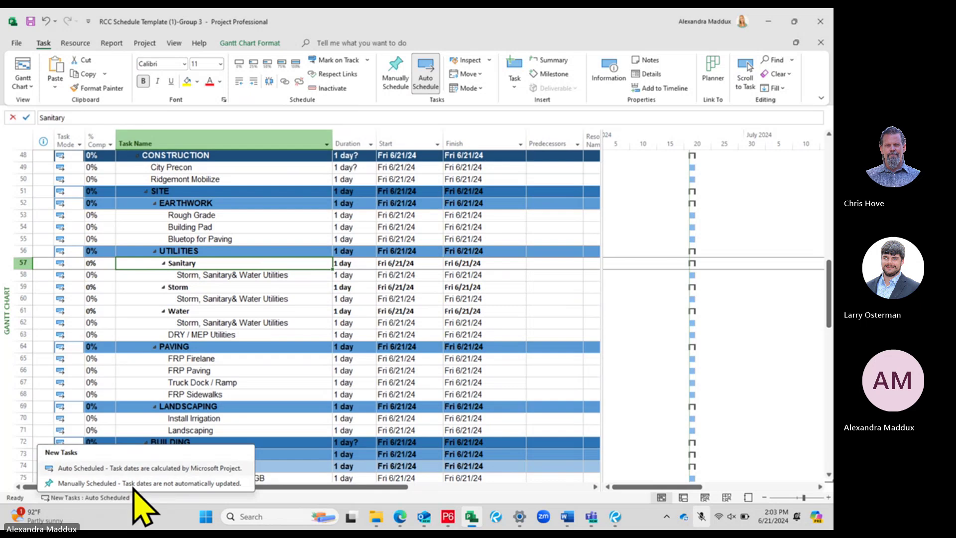
pyautogui.click(210, 260)
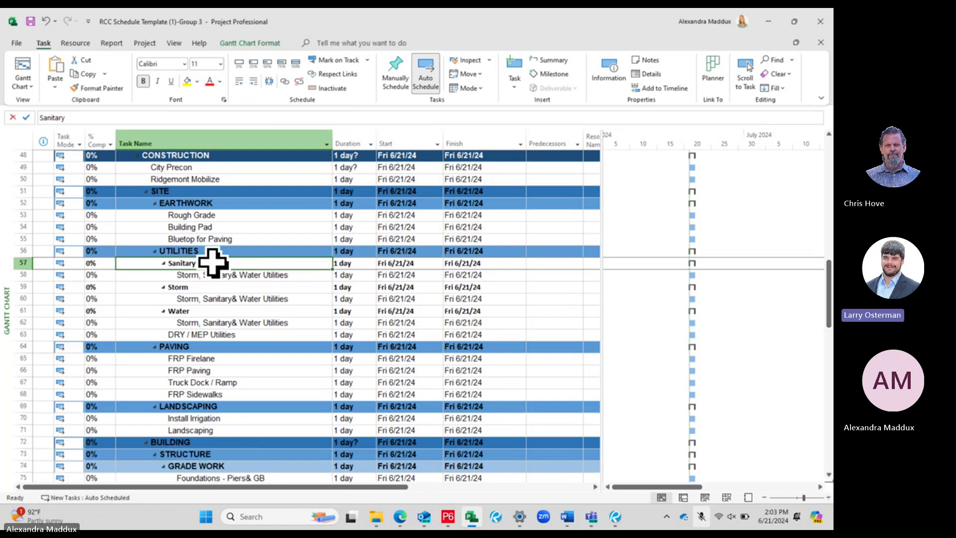
pyautogui.click(251, 289)
pyautogui.click(210, 249)
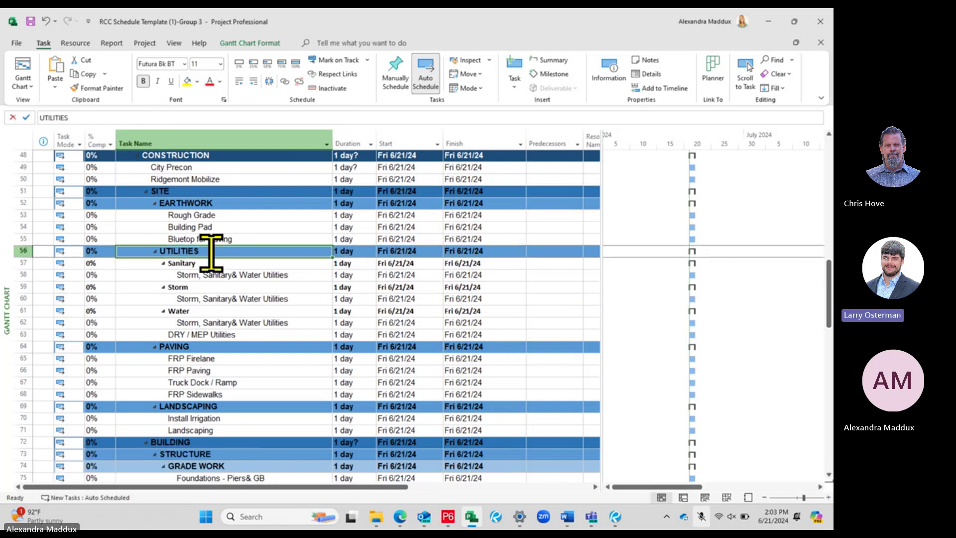
pyautogui.click(239, 264)
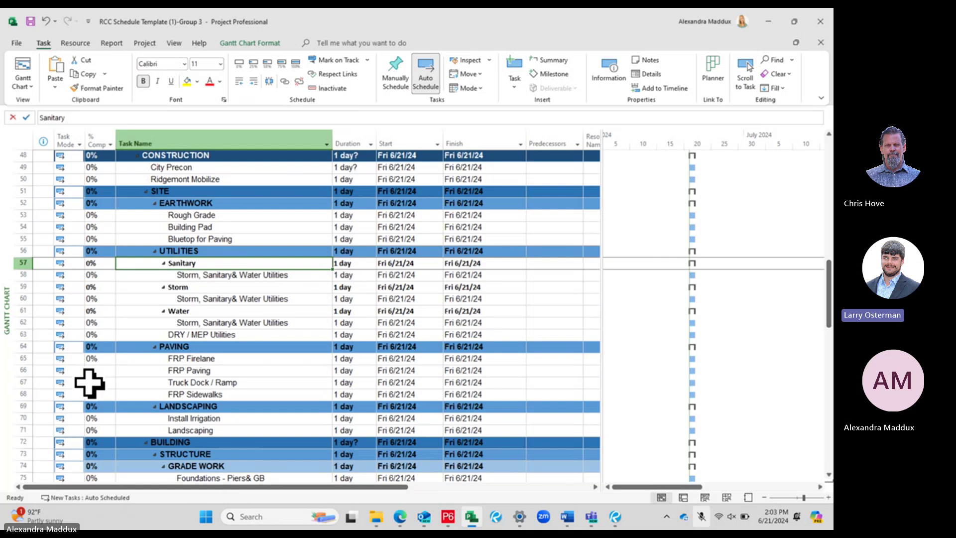
pyautogui.click(194, 299)
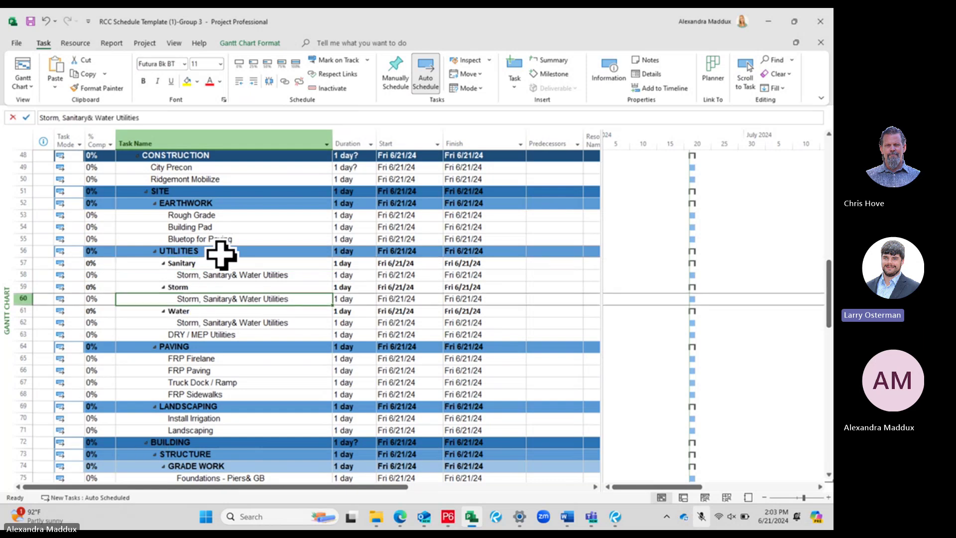
# - Try to copy the GRADE WORK row's formatting onto the Sanitary row with Format Painter
pyautogui.click(244, 467)
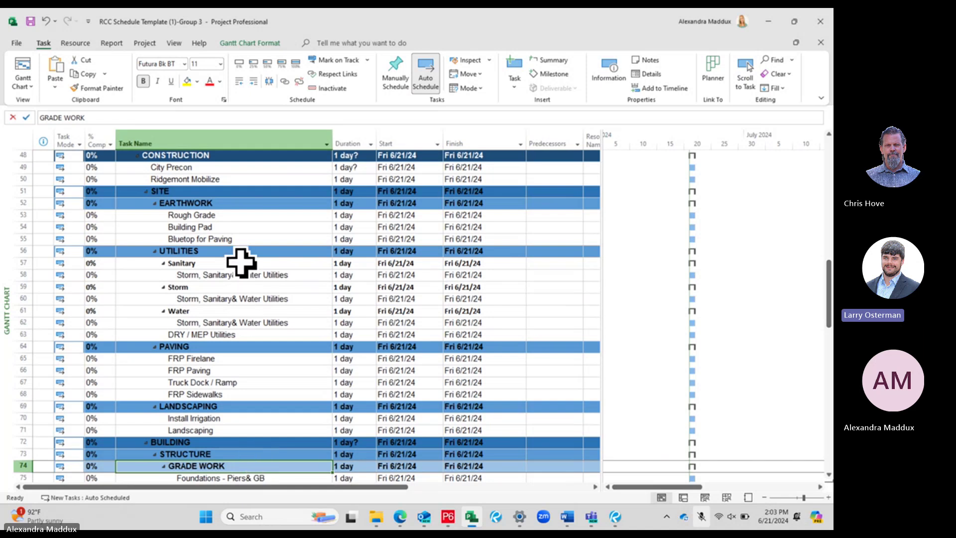
pyautogui.scroll(-1, 241, 262)
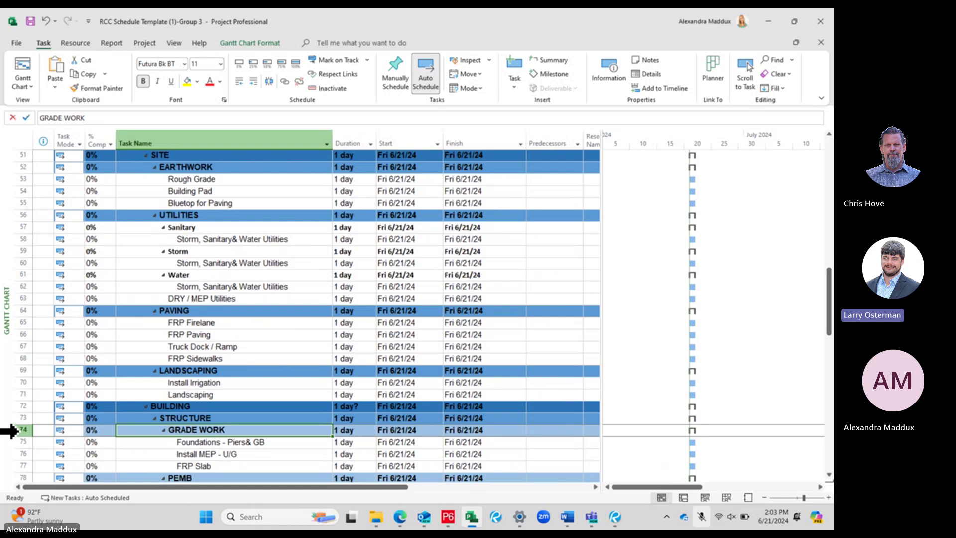
pyautogui.click(18, 431)
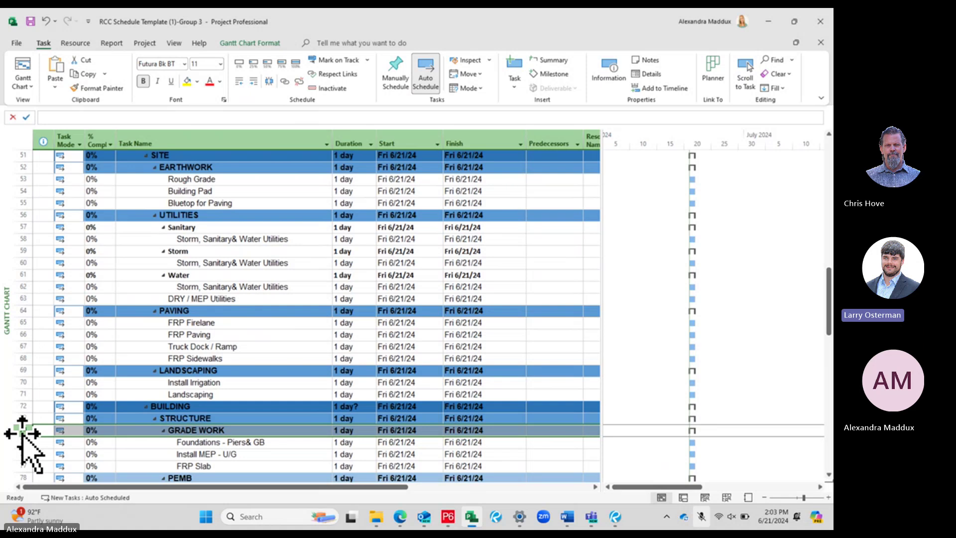
pyautogui.click(96, 88)
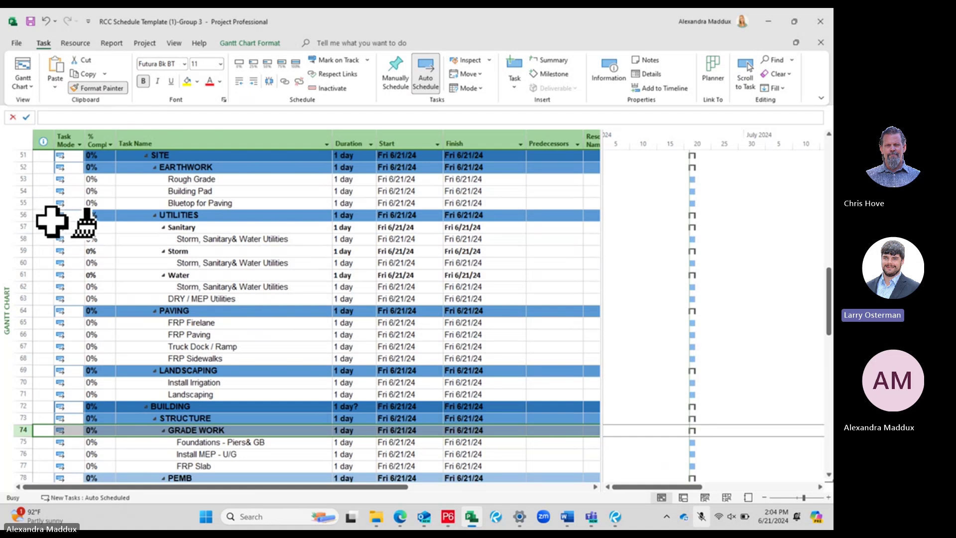
pyautogui.click(21, 228)
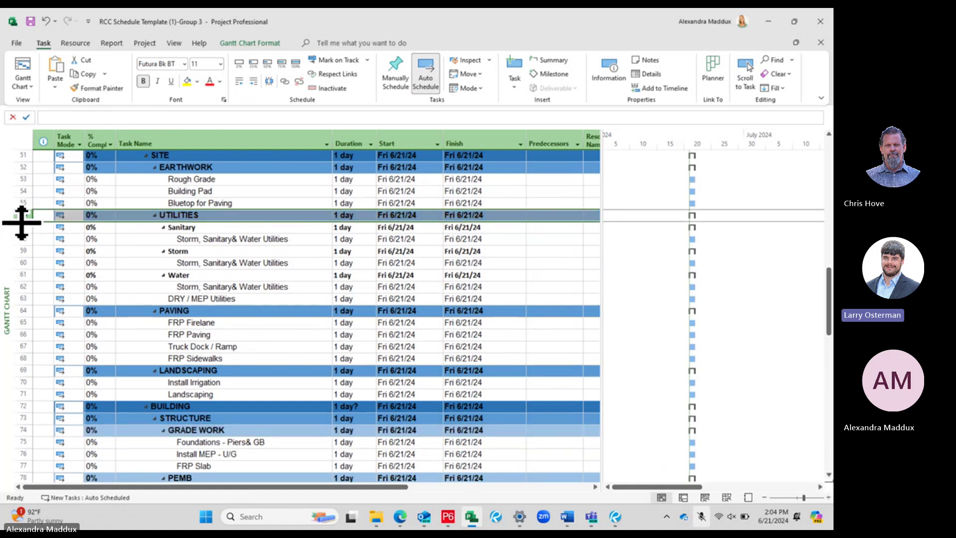
pyautogui.click(126, 335)
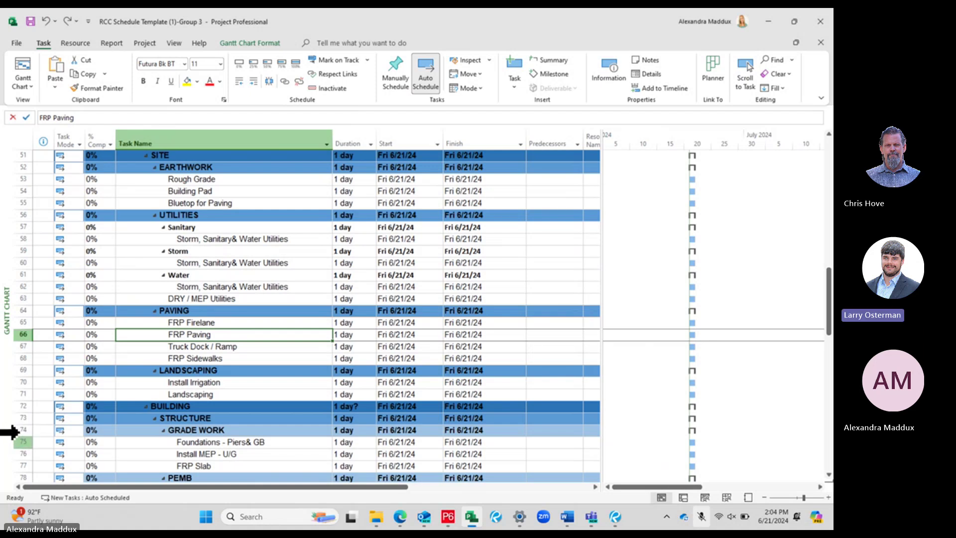
# - Copy the whole GRADE WORK row's formatting onto the Water summary row with Format Painter
pyautogui.click(18, 429)
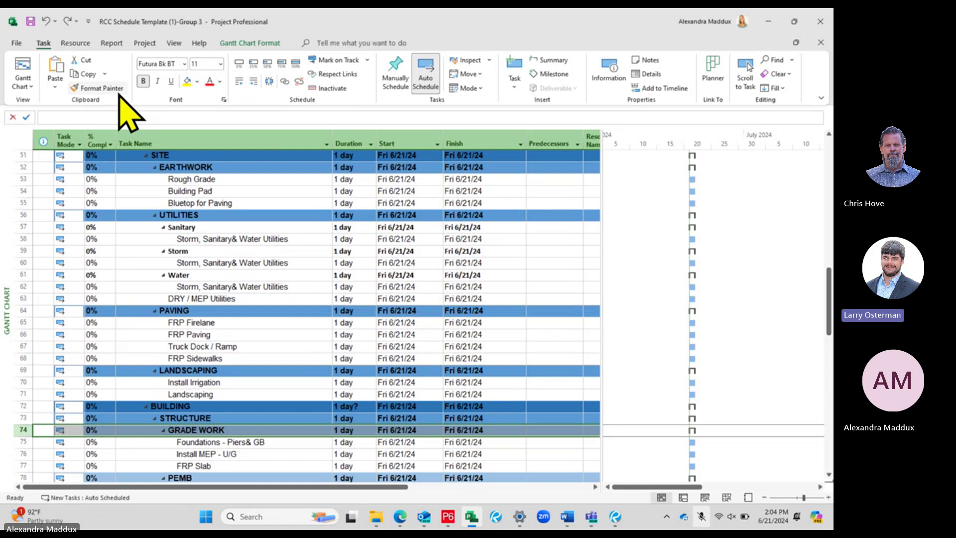
pyautogui.click(100, 89)
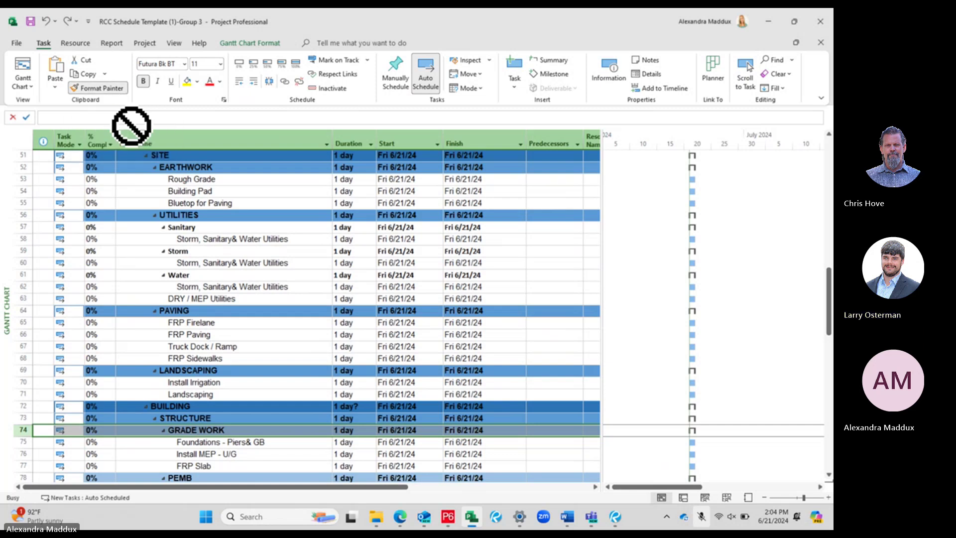
pyautogui.click(18, 275)
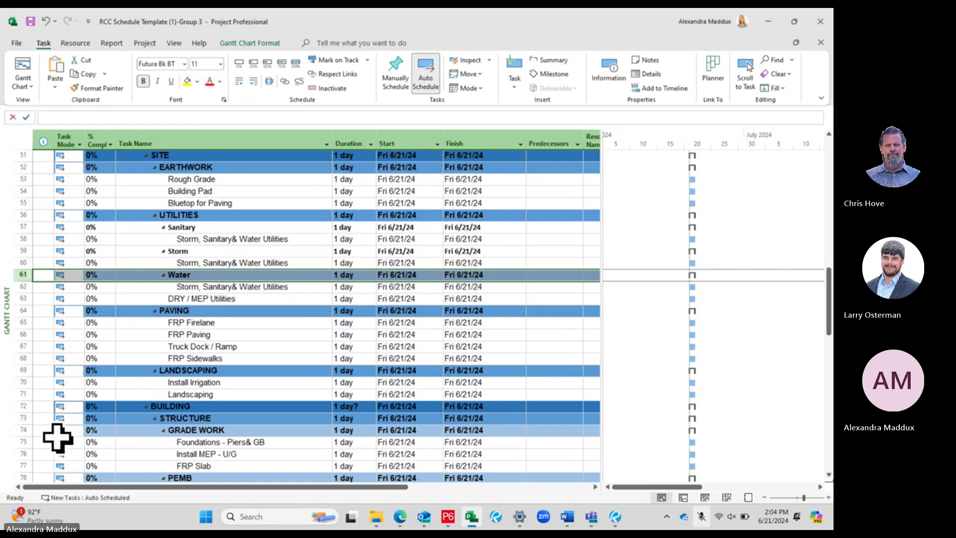
# - Copy the whole GRADE WORK row's formatting onto the Storm summary row with Format Painter
pyautogui.click(17, 430)
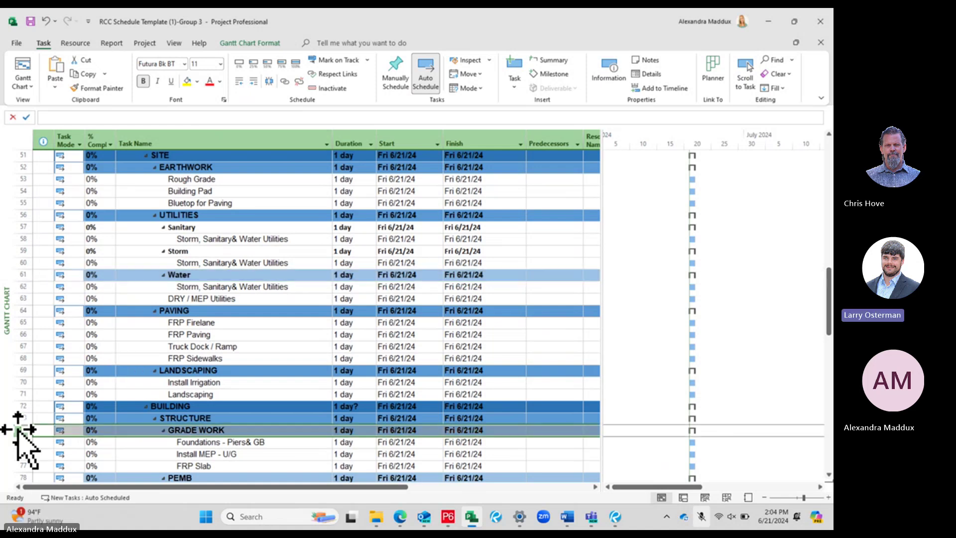
pyautogui.click(98, 88)
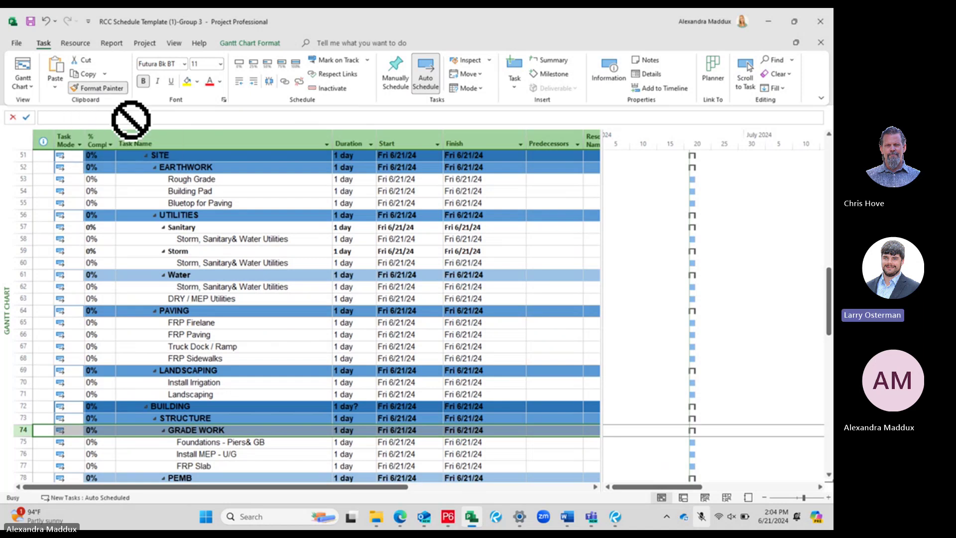
pyautogui.click(16, 251)
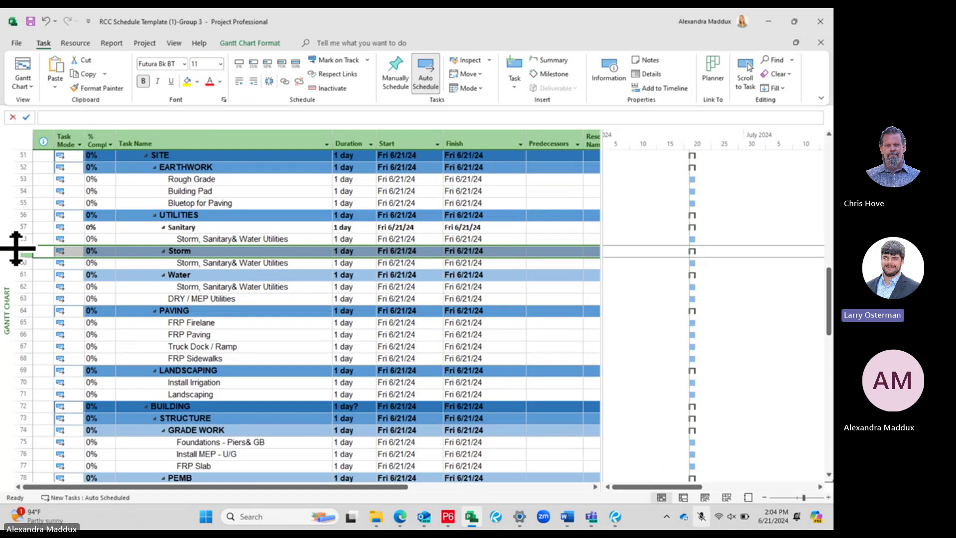
pyautogui.click(214, 299)
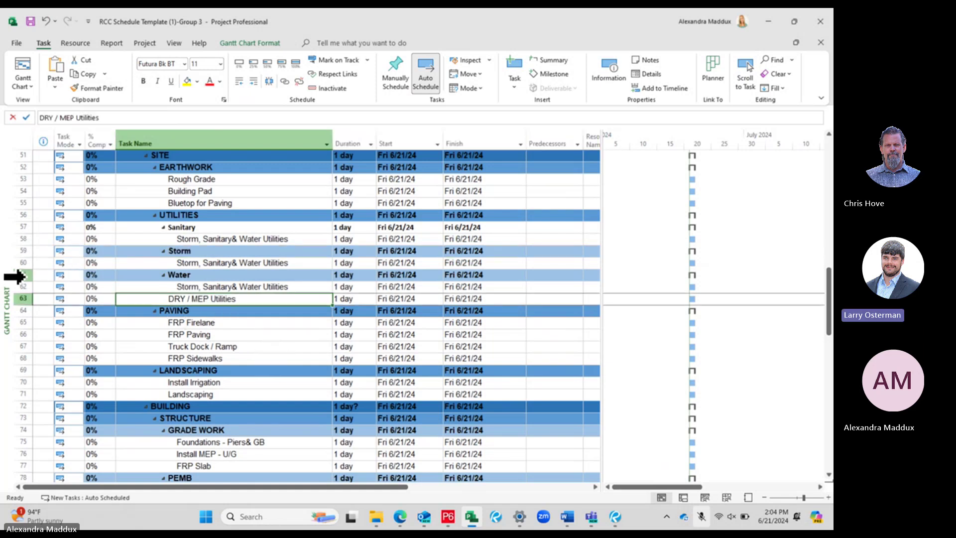
# - Try to copy the Water row's formatting onto the Sanitary row with Format Painter
pyautogui.click(18, 275)
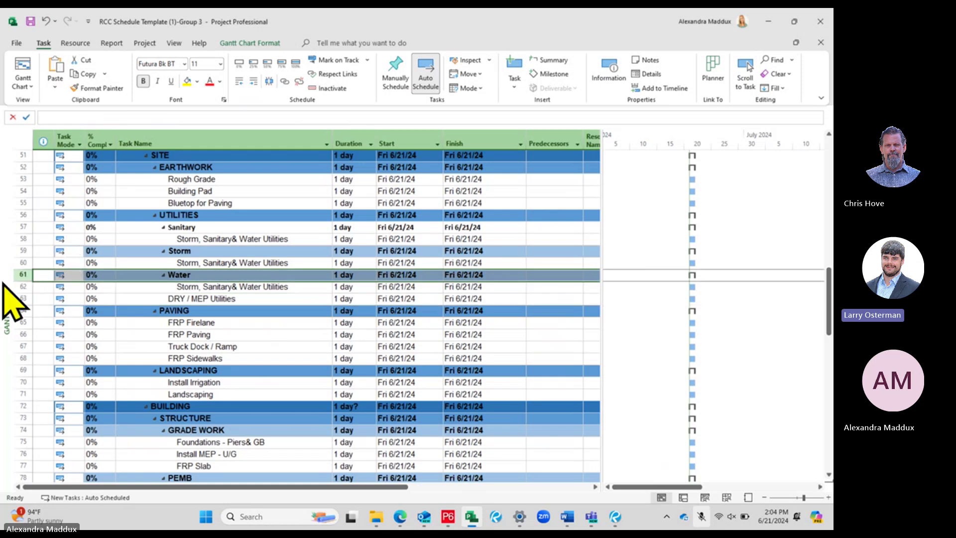
pyautogui.click(98, 88)
pyautogui.click(23, 215)
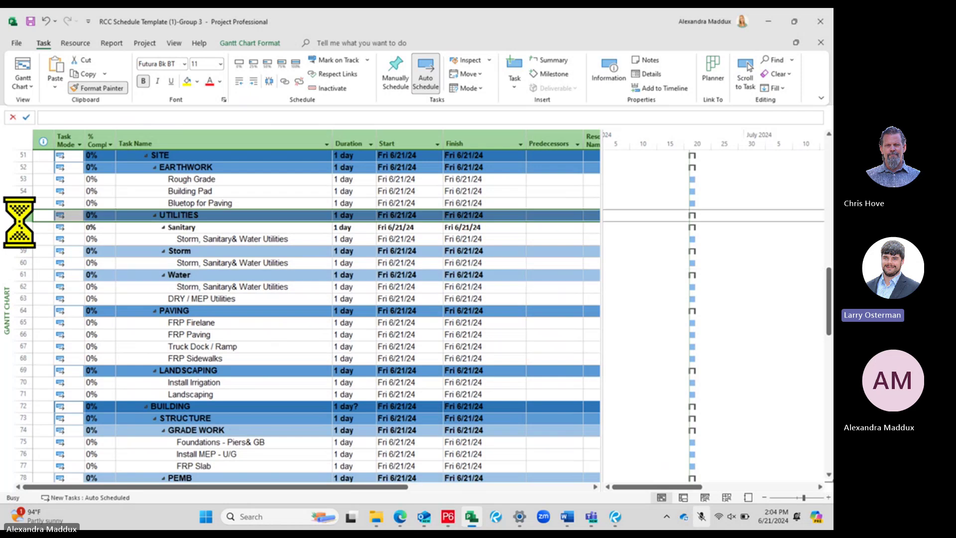
pyautogui.click(128, 310)
pyautogui.click(19, 277)
pyautogui.click(98, 88)
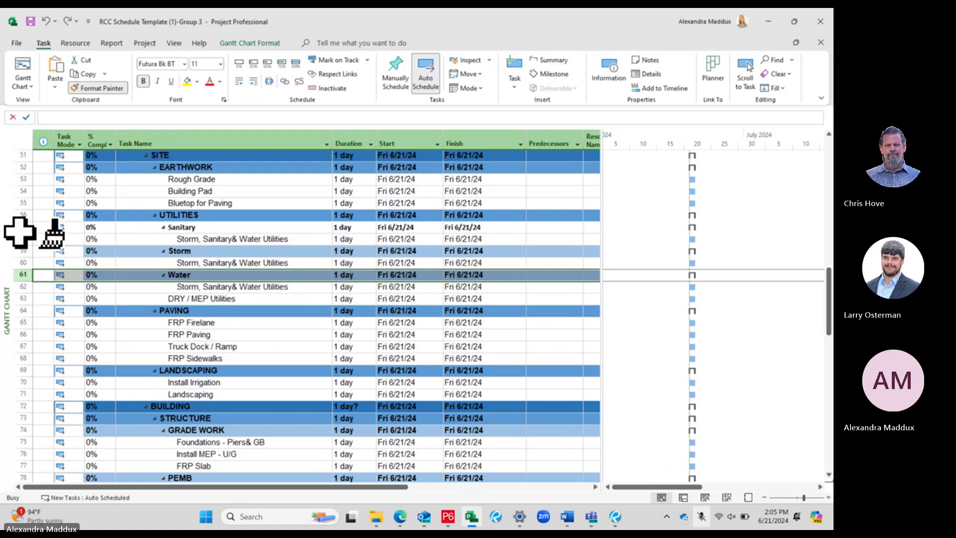
pyautogui.click(117, 251)
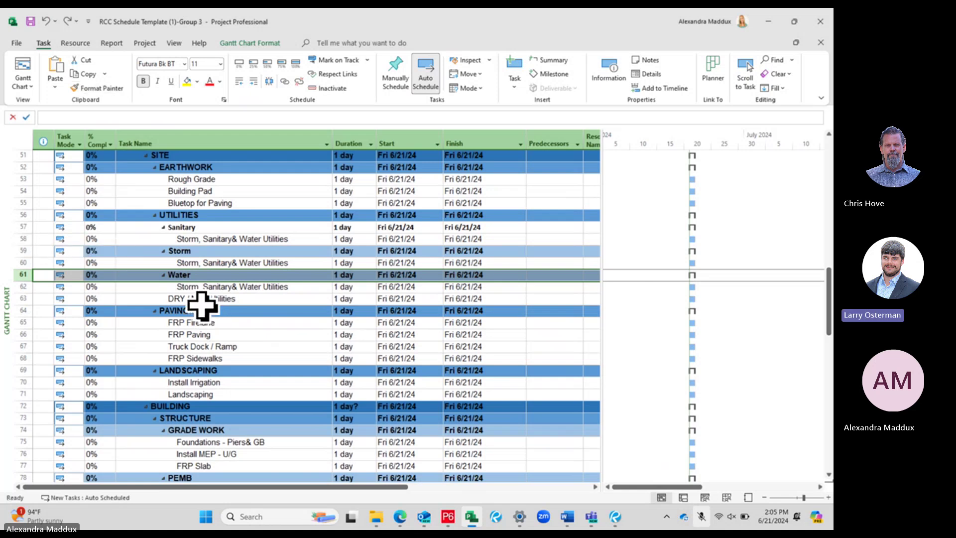
# - Copy the formatting of the Water task name cell onto the Sanitary task name cell only
pyautogui.click(192, 275)
pyautogui.click(100, 89)
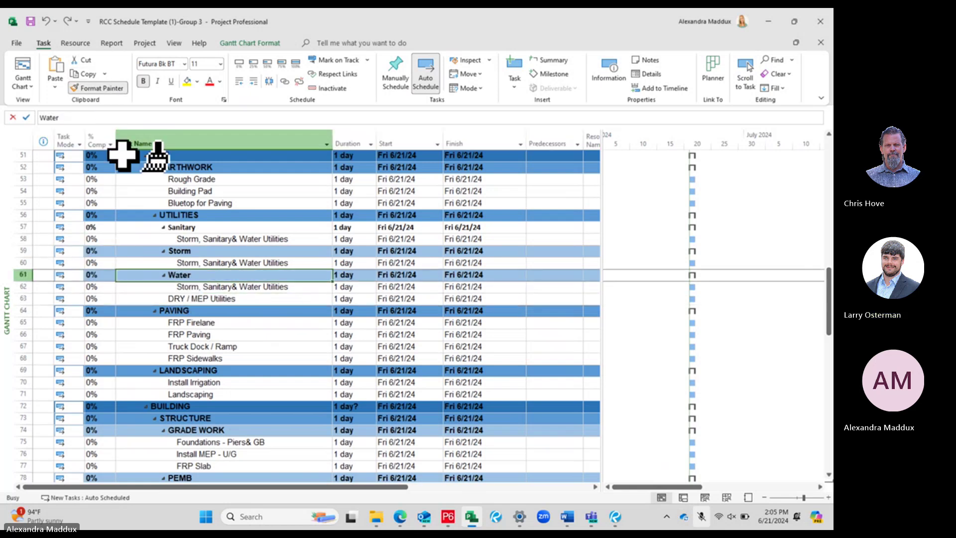
pyautogui.click(172, 227)
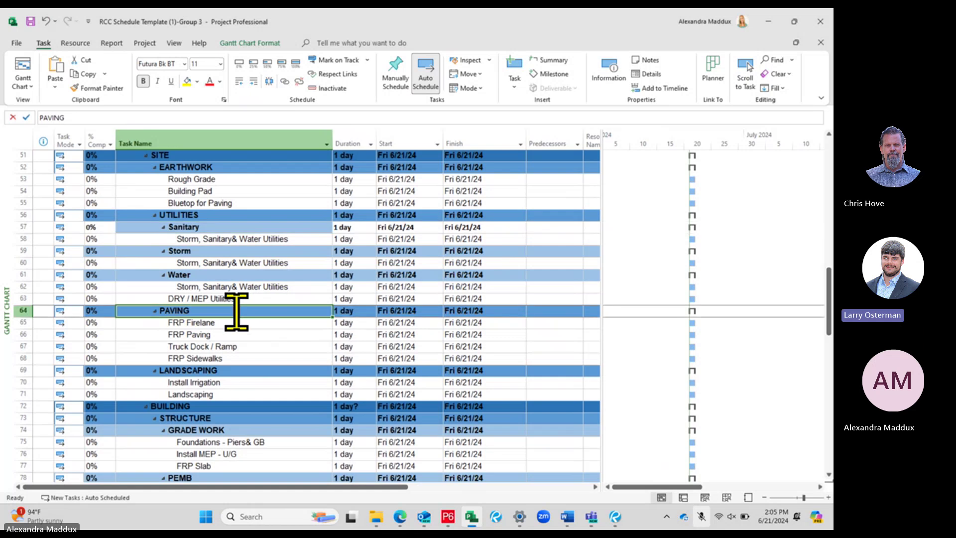
# - Copy the whole Water row's formatting onto the entire Sanitary summary row with Format Painter
pyautogui.click(22, 274)
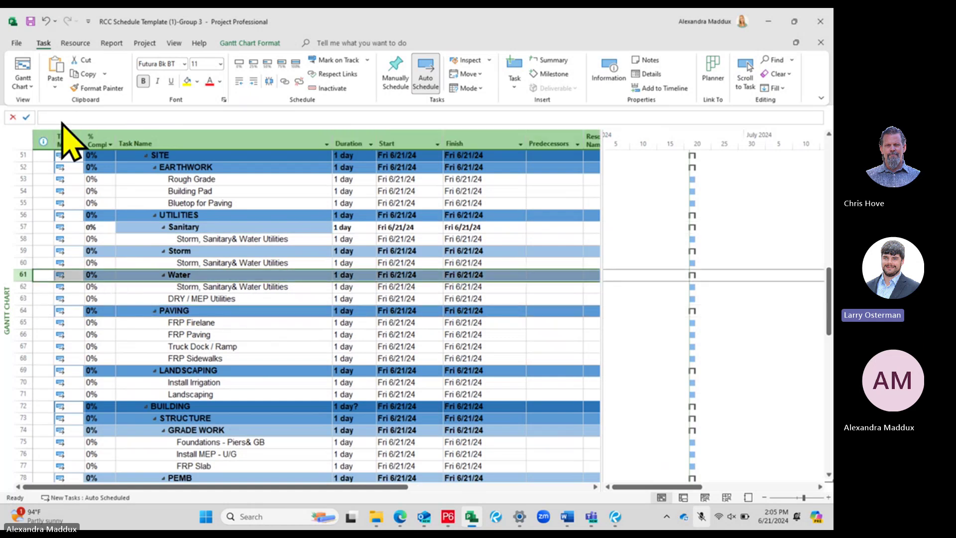
pyautogui.click(99, 88)
pyautogui.click(20, 227)
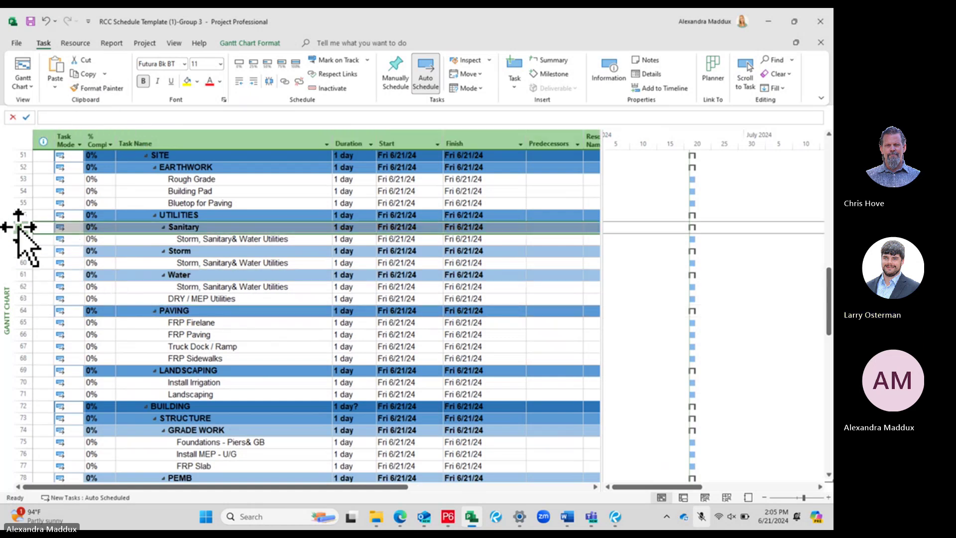
pyautogui.click(368, 310)
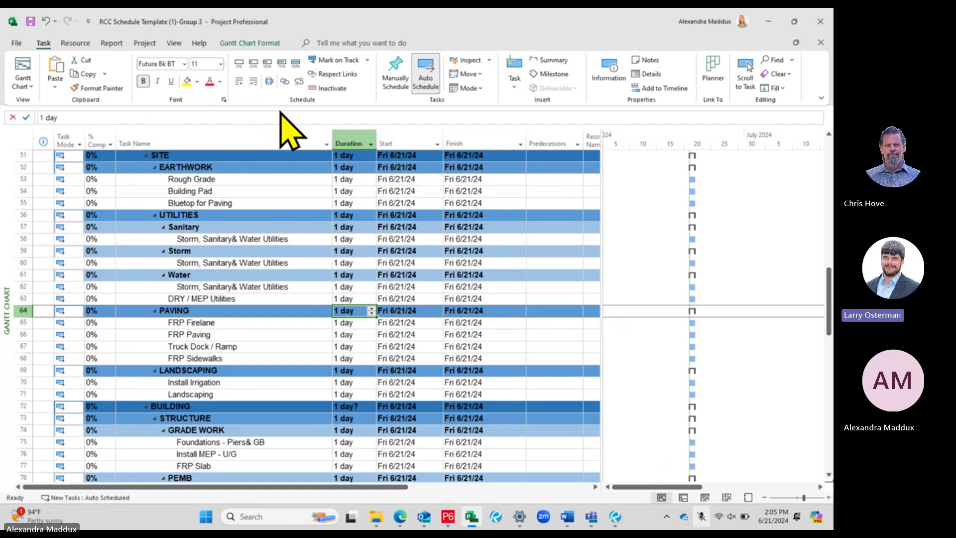
# - Review the EARTHWORK section's subtasks Rough Grade, Building Pad and Bluetop for Paving
pyautogui.click(335, 251)
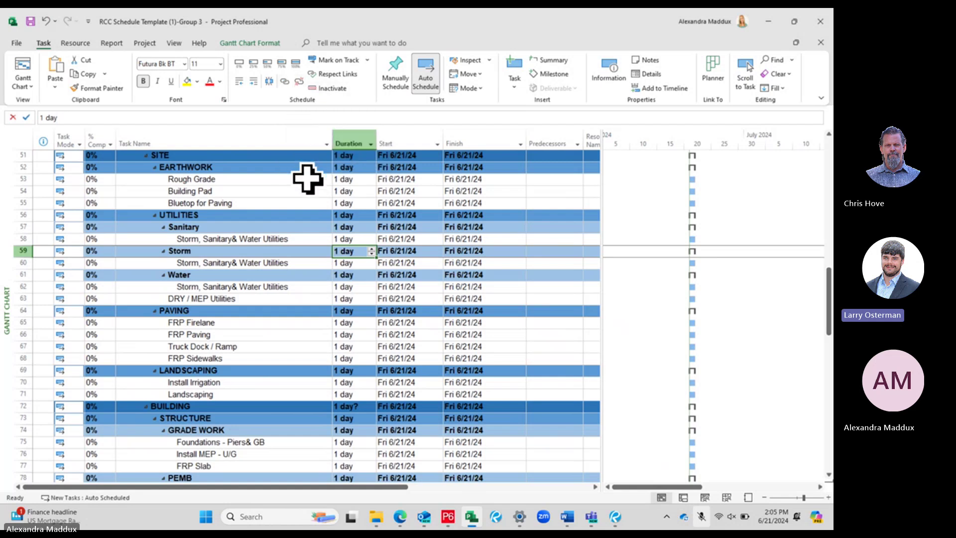
pyautogui.click(235, 167)
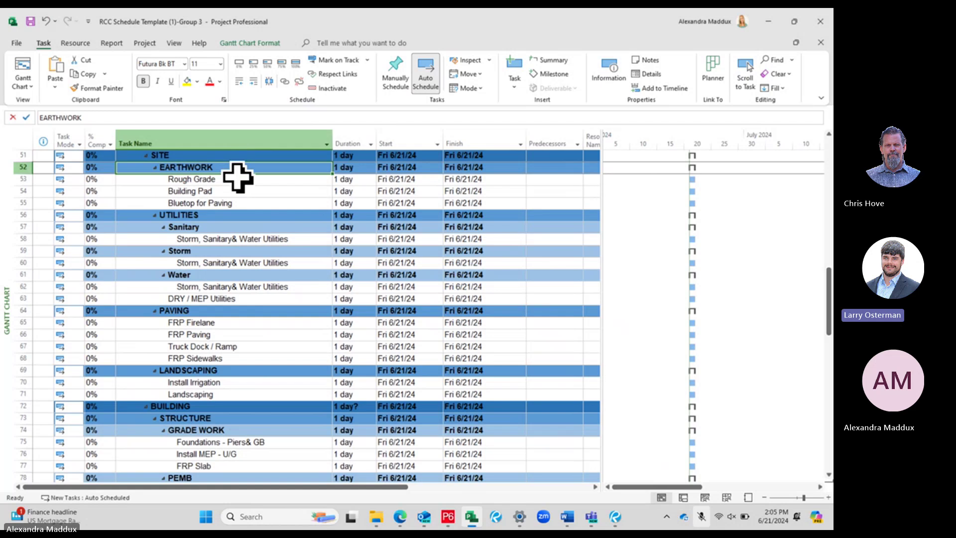
pyautogui.click(237, 179)
pyautogui.click(241, 192)
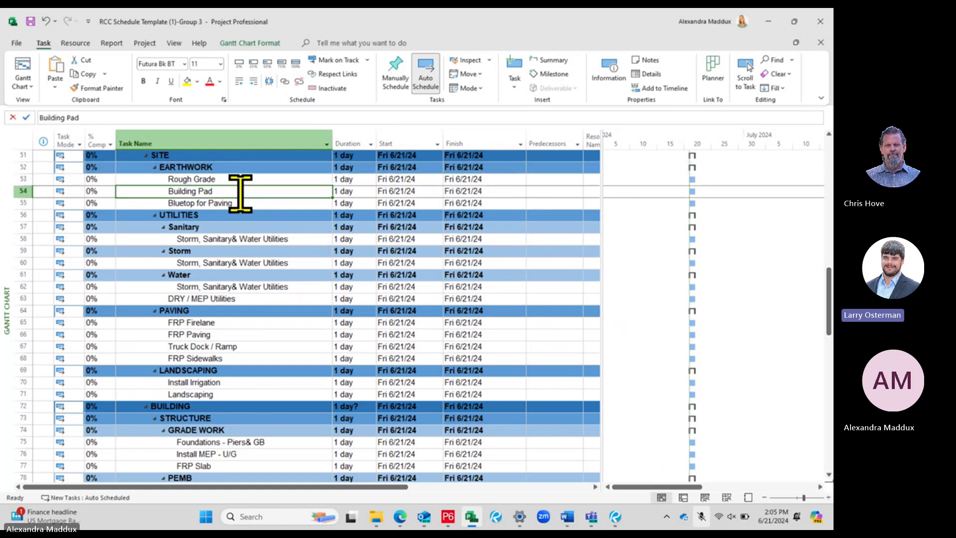
pyautogui.click(243, 203)
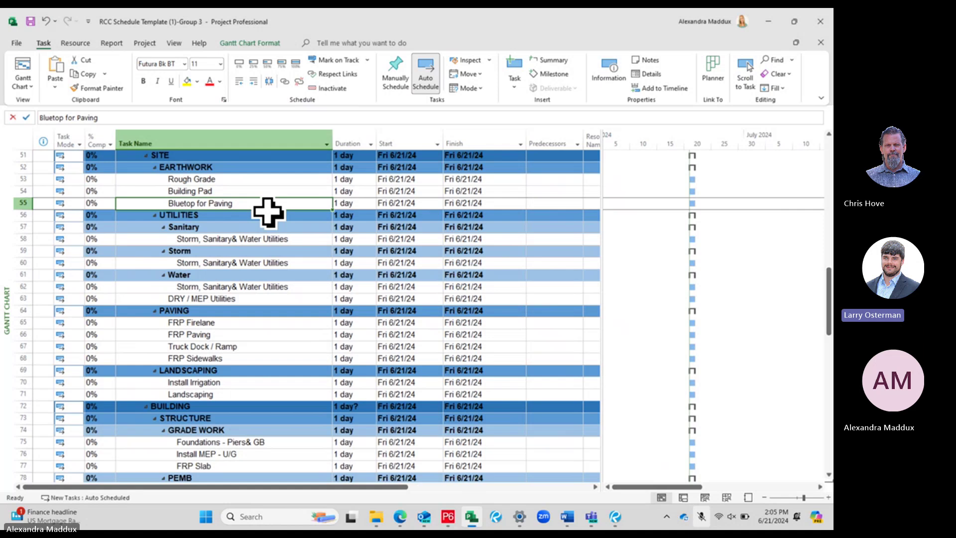
pyautogui.click(252, 179)
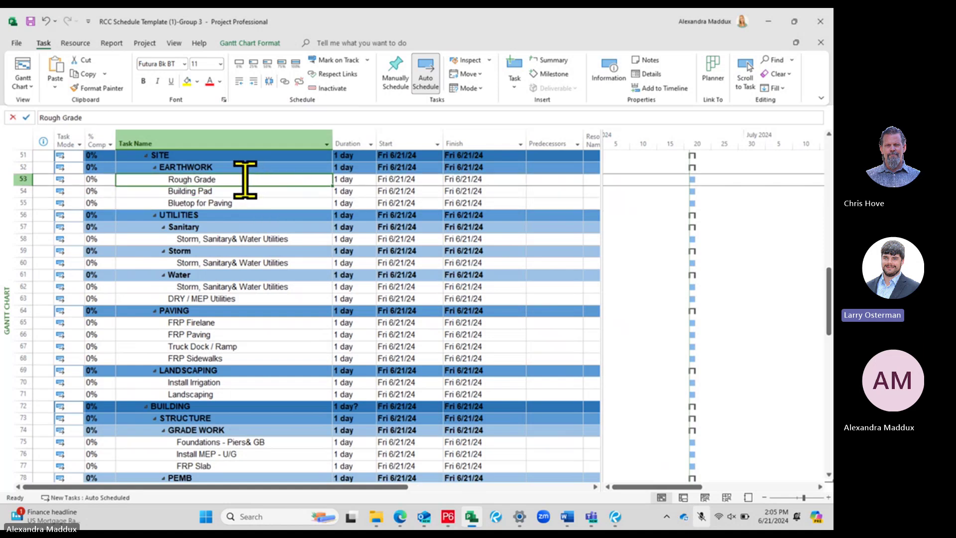
pyautogui.keyDown('shift'); pyautogui.click(240, 192); pyautogui.keyUp('shift')
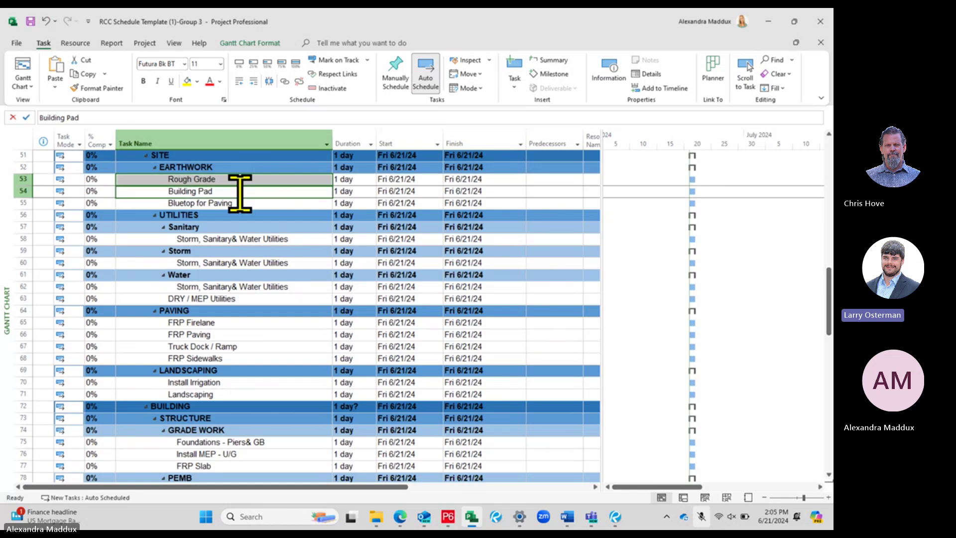
pyautogui.click(239, 216)
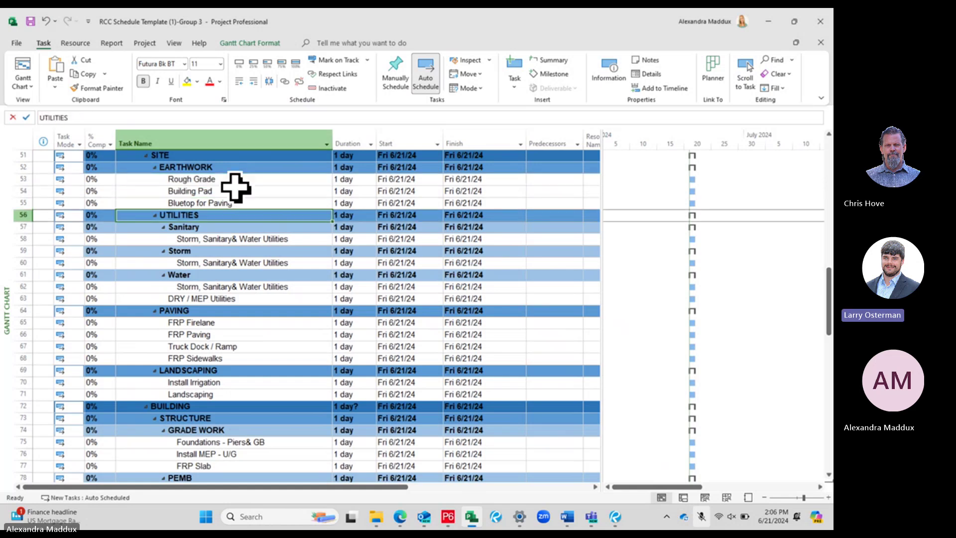
pyautogui.click(230, 180)
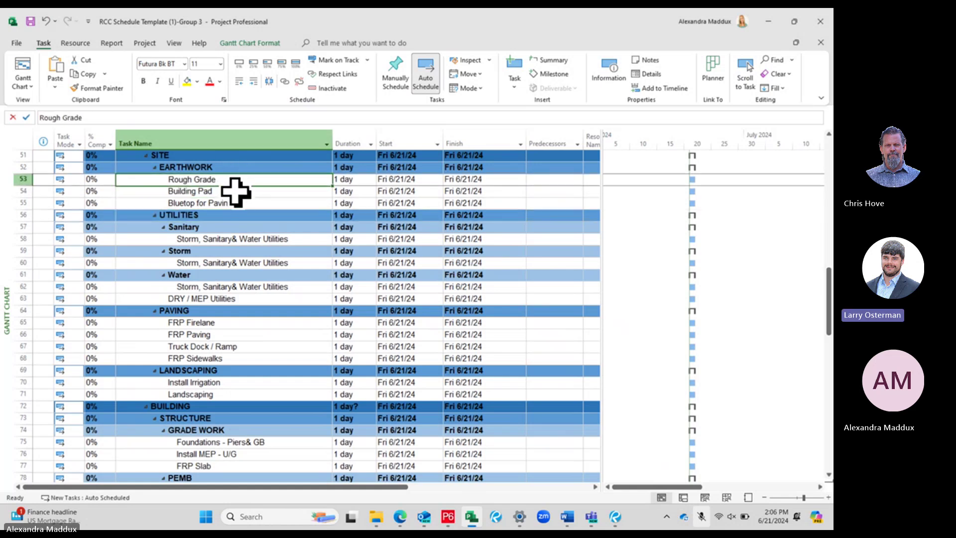
# - Try linking Rough Grade to Building Pad in the EARTHWORK section, then undo the link
pyautogui.keyDown('shift'); pyautogui.click(232, 190); pyautogui.keyUp('shift')
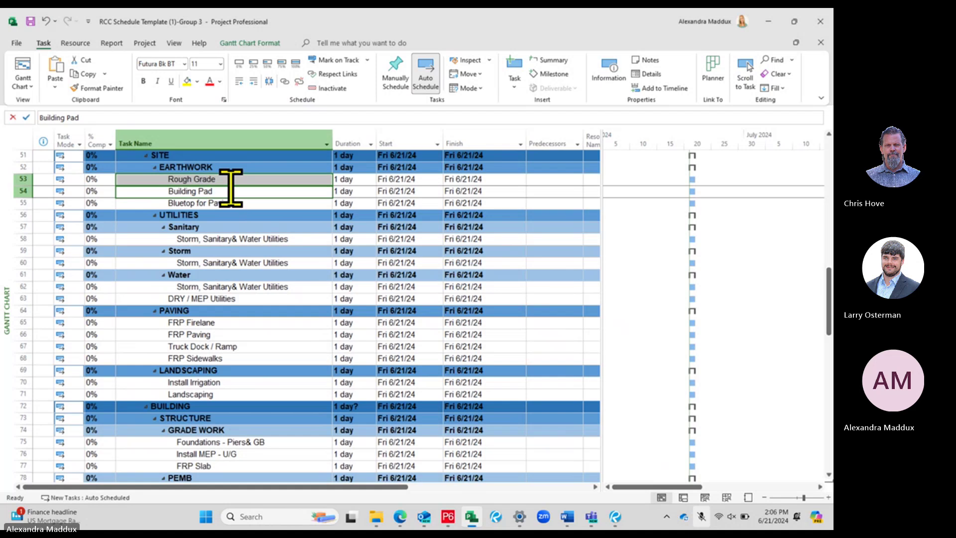
pyautogui.click(284, 83)
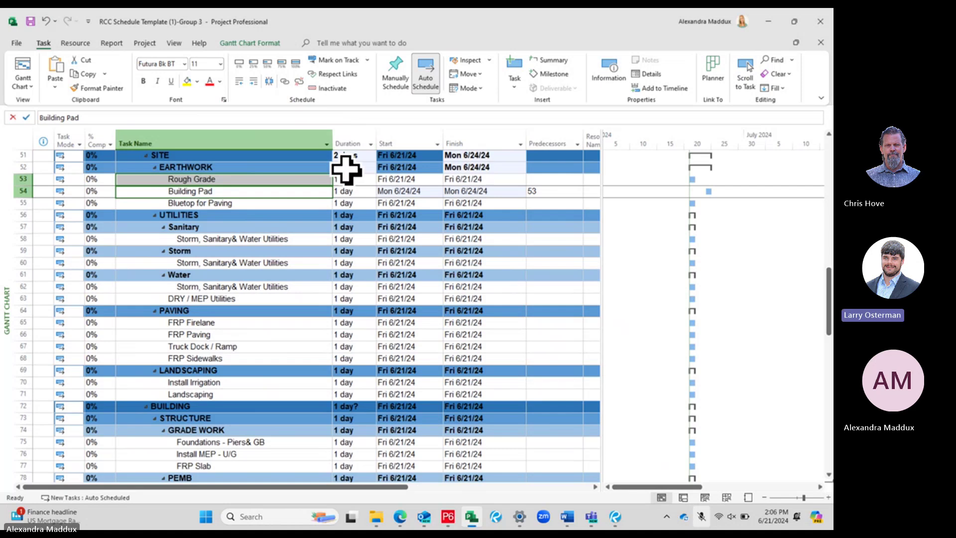
pyautogui.click(232, 203)
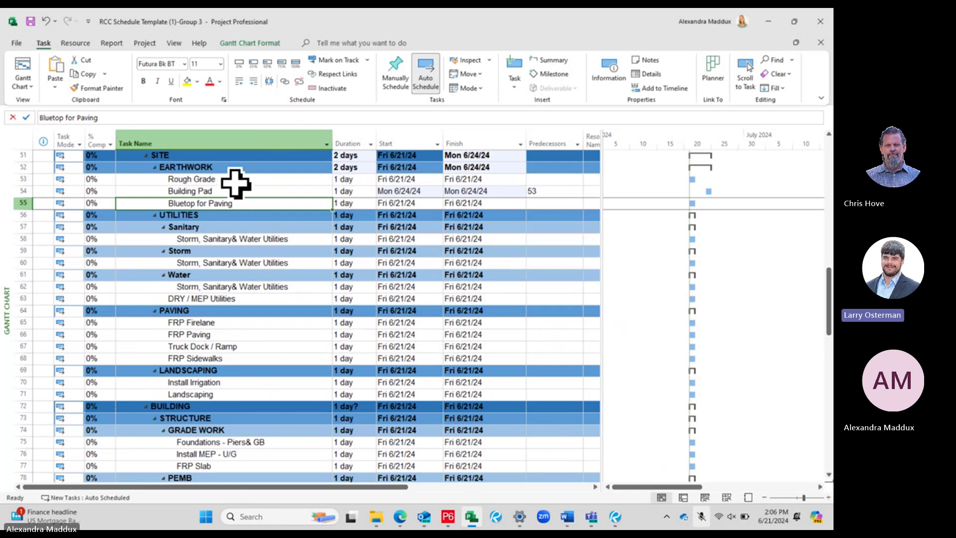
pyautogui.click(46, 22)
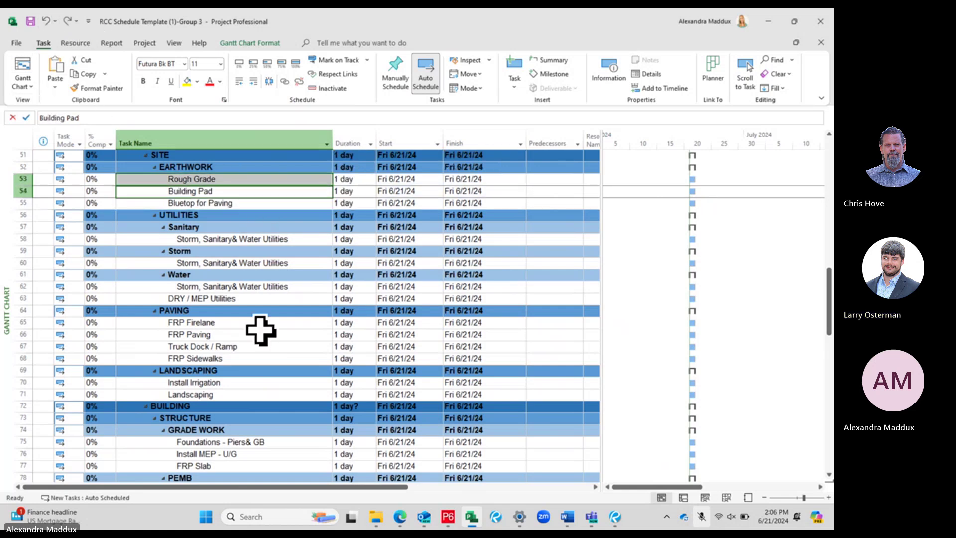
# - Link the EARTHWORK tasks Rough Grade and Building Pad so that Rough Grade is the predecessor of Building Pad
pyautogui.moveTo(261, 334); pyautogui.dragTo(261, 323)
pyautogui.click(234, 179)
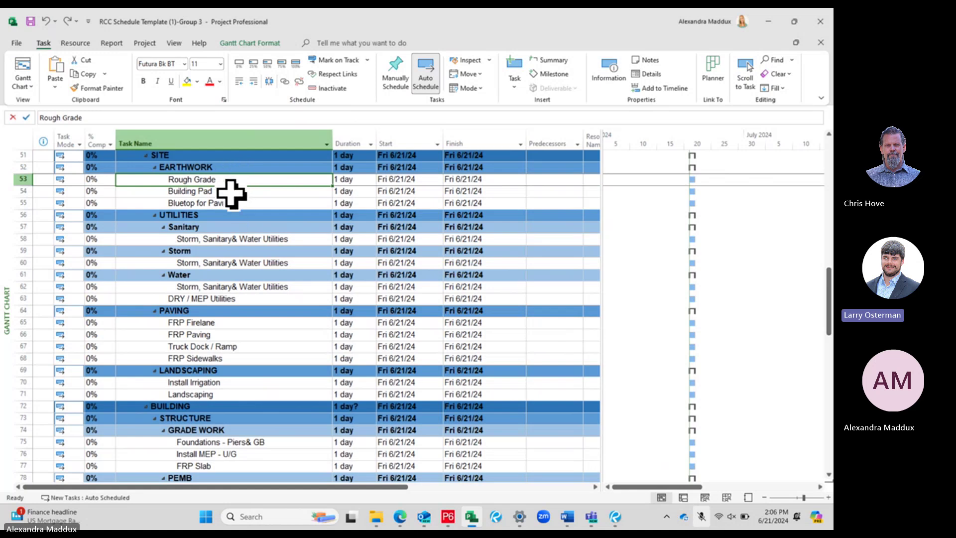
pyautogui.moveTo(232, 194); pyautogui.dragTo(230, 182)
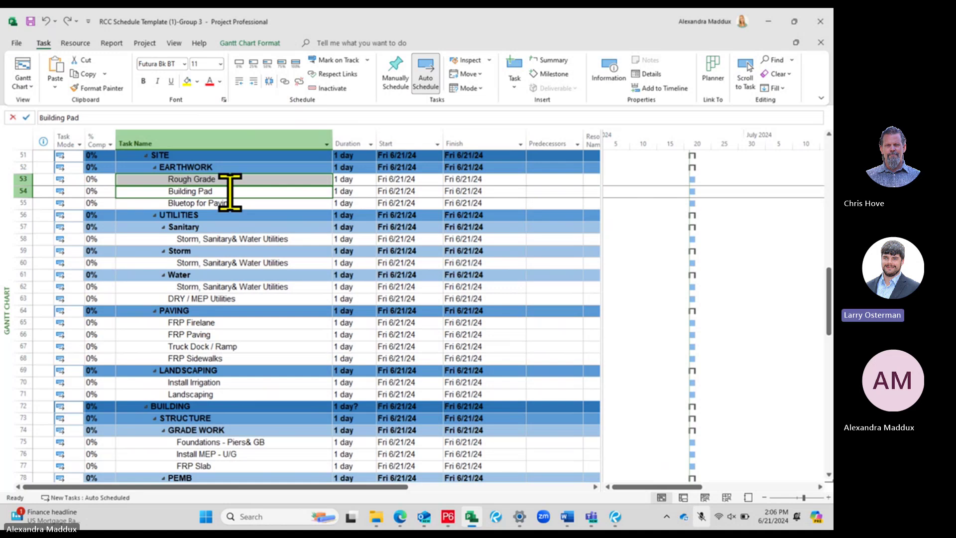
pyautogui.click(285, 81)
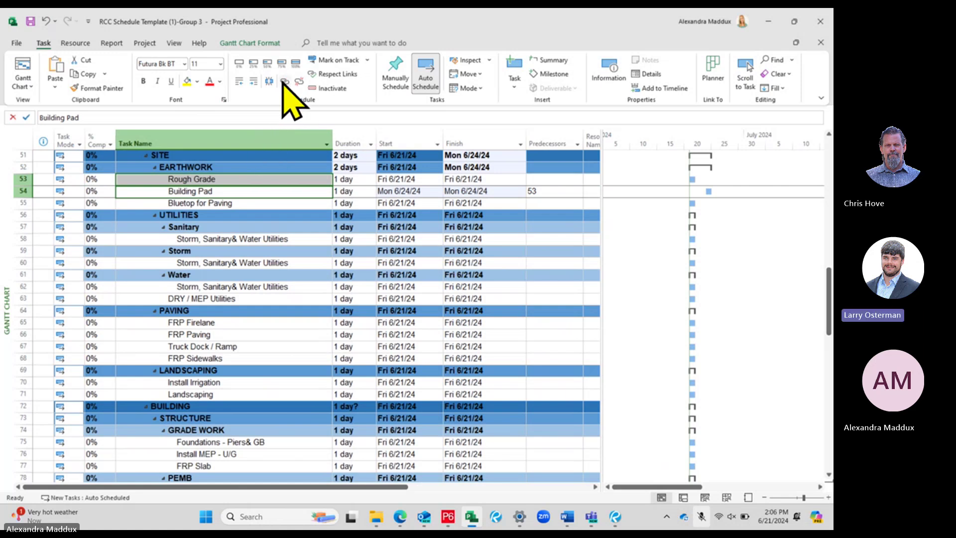
# - Link Building Pad to Bluetop for Paving so that Building Pad is its predecessor
pyautogui.click(288, 240)
pyautogui.click(257, 191)
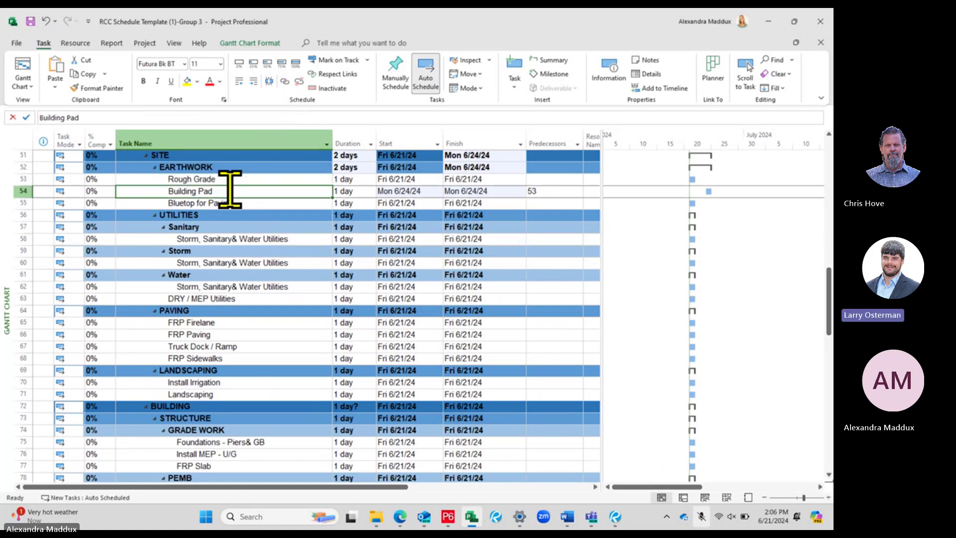
pyautogui.keyDown('shift'); pyautogui.click(254, 203); pyautogui.keyUp('shift')
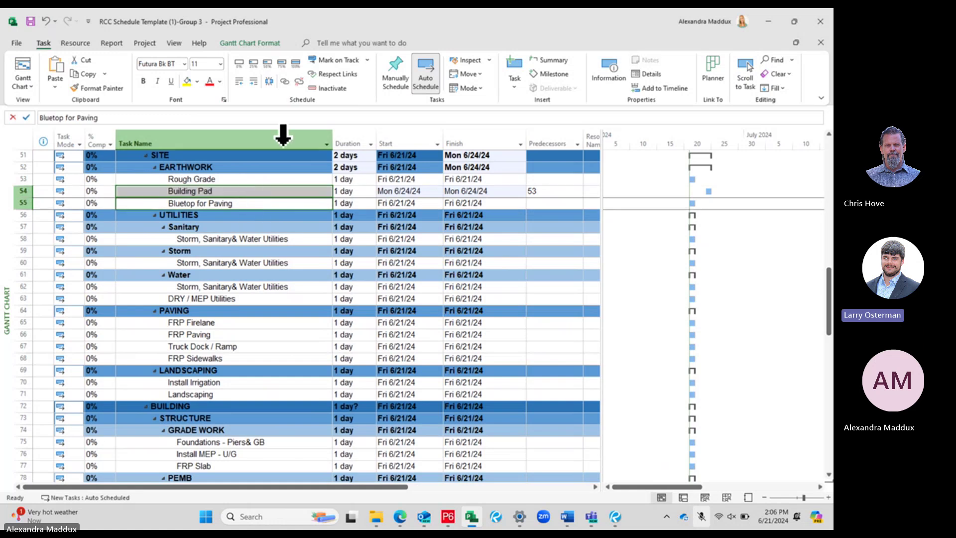
pyautogui.click(285, 82)
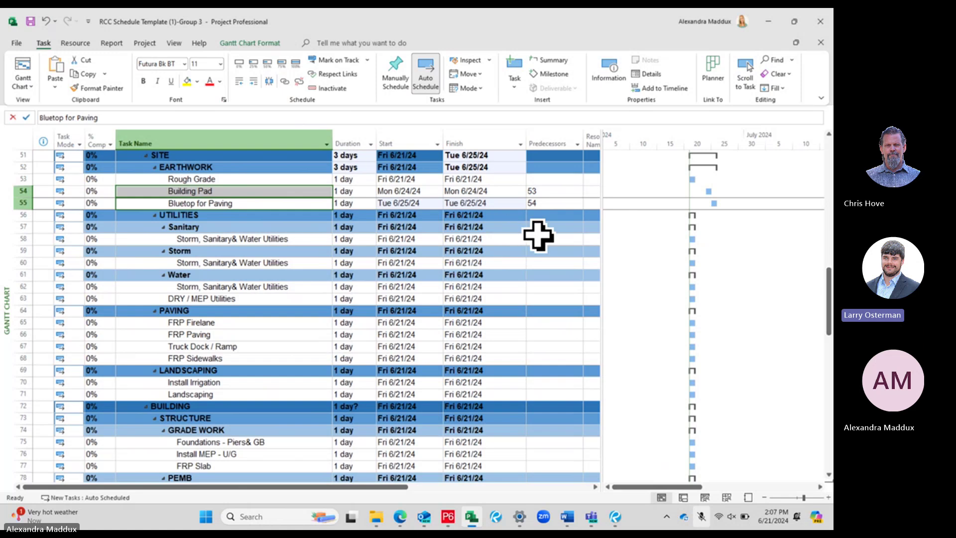
# - Link the three Storm, Sanitary& Water Utilities subtasks under Sanitary, Storm and Water in that order
pyautogui.click(418, 241)
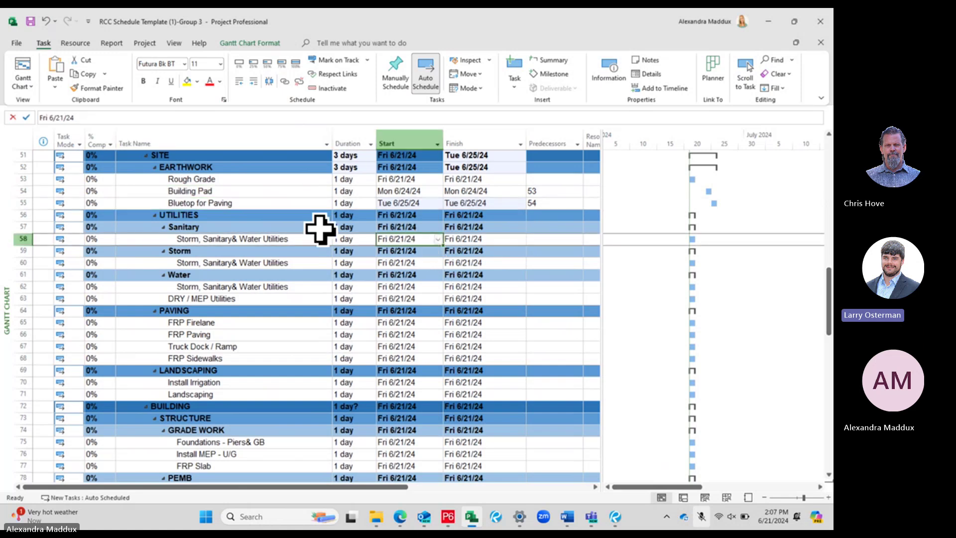
pyautogui.click(292, 238)
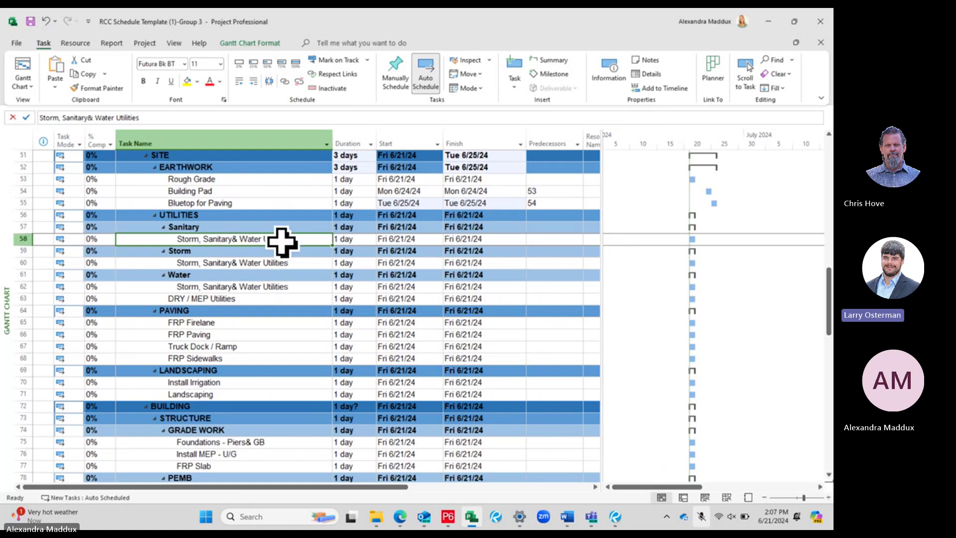
pyautogui.scroll(-1, 227, 304)
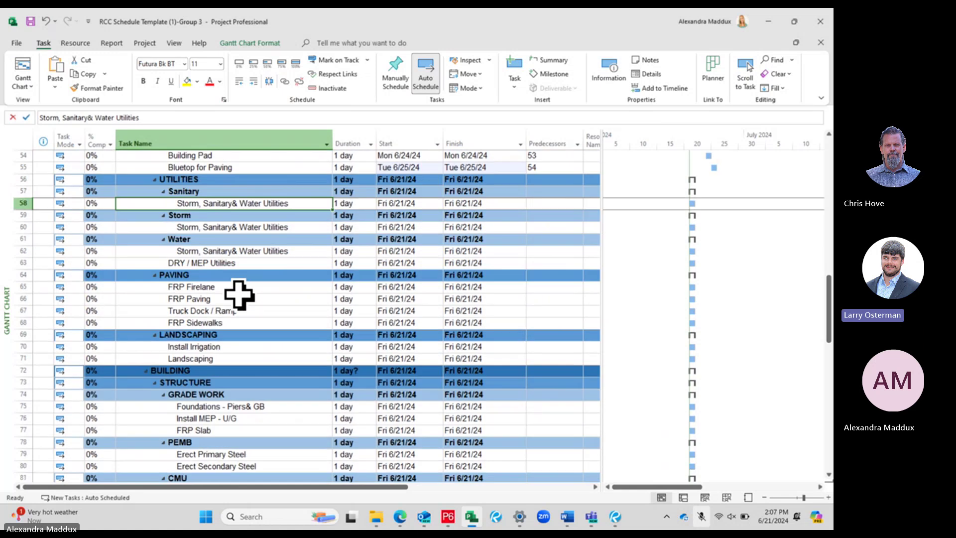
pyautogui.click(219, 218)
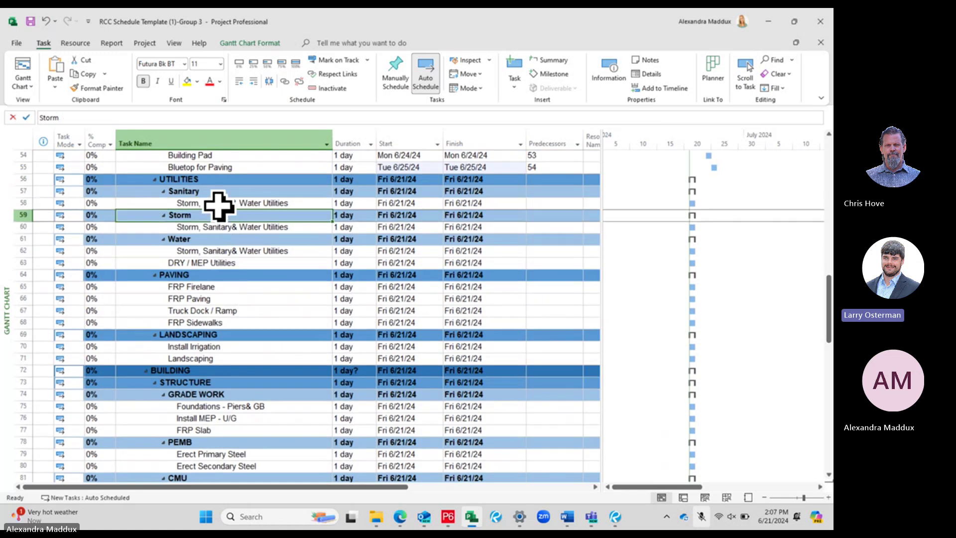
pyautogui.click(217, 204)
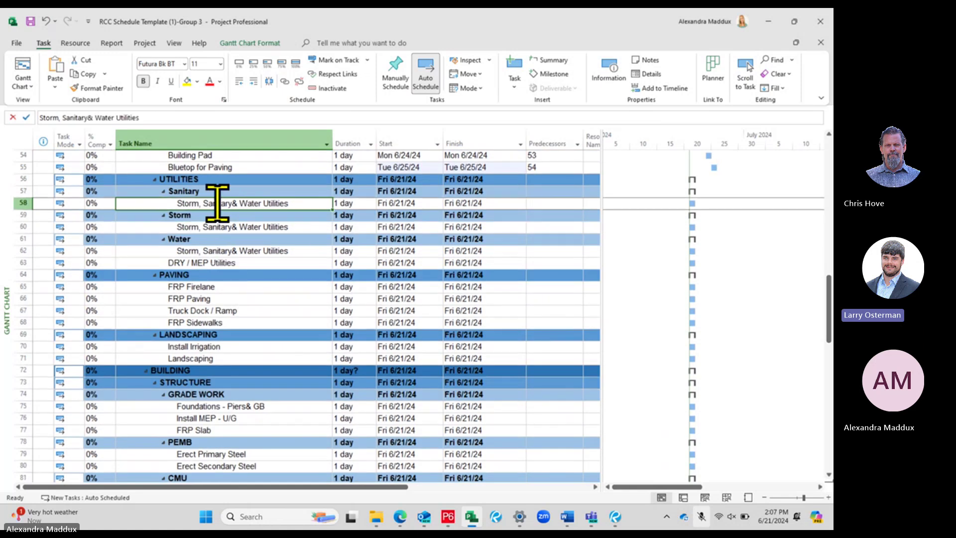
pyautogui.click(225, 228)
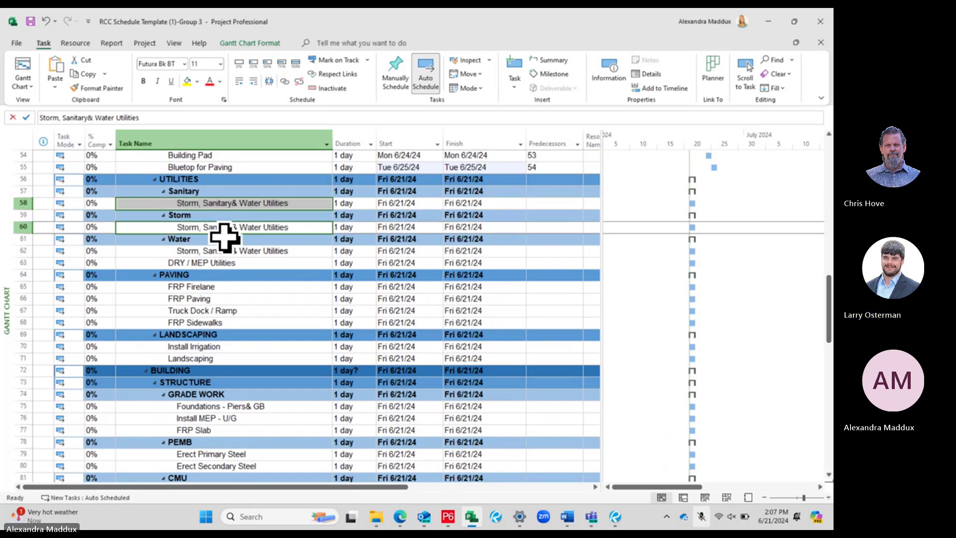
pyautogui.click(223, 251)
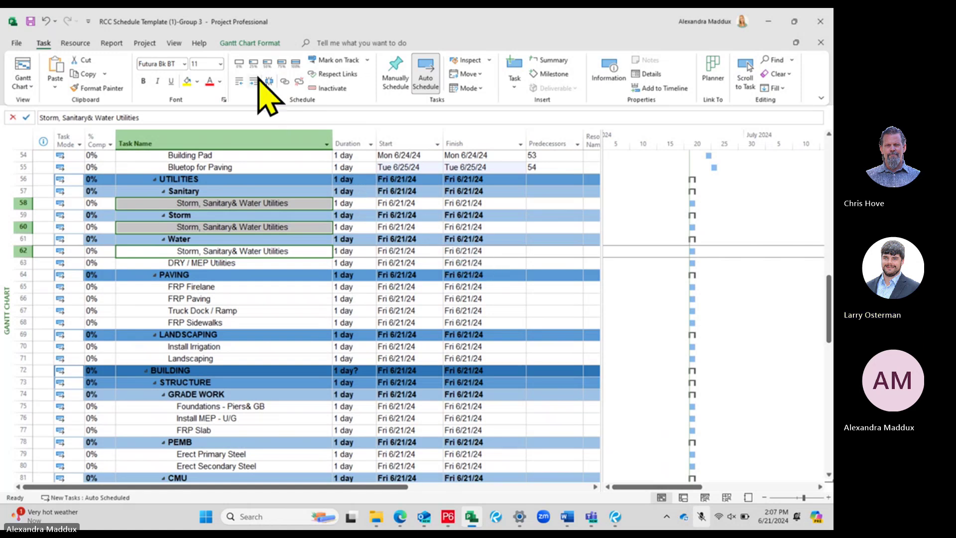
pyautogui.click(285, 83)
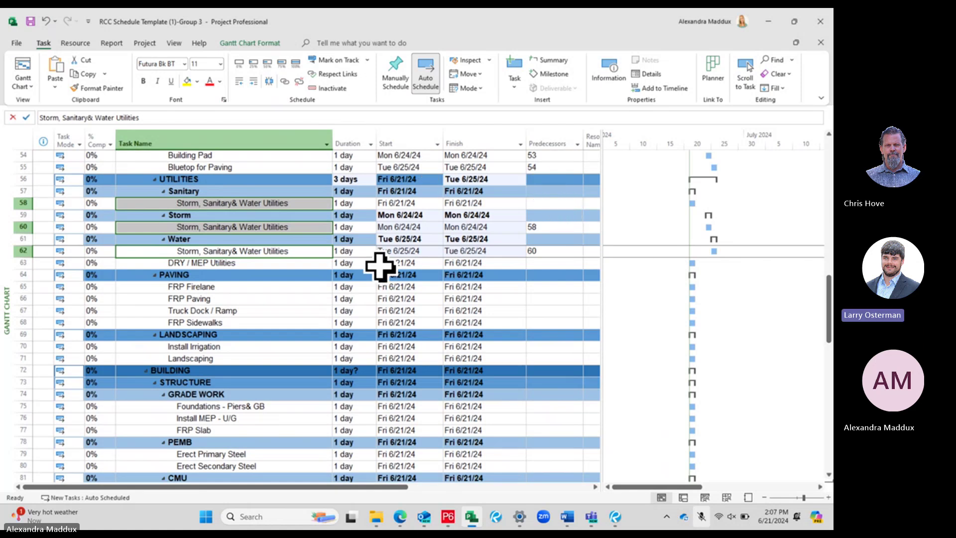
# - Try linking the STRUCTURAL STEEL/FRAMING subtasks in the order primary steel, light gauge framing, secondary steel, joist and decking, then undo the links
pyautogui.scroll(-7, 380, 267)
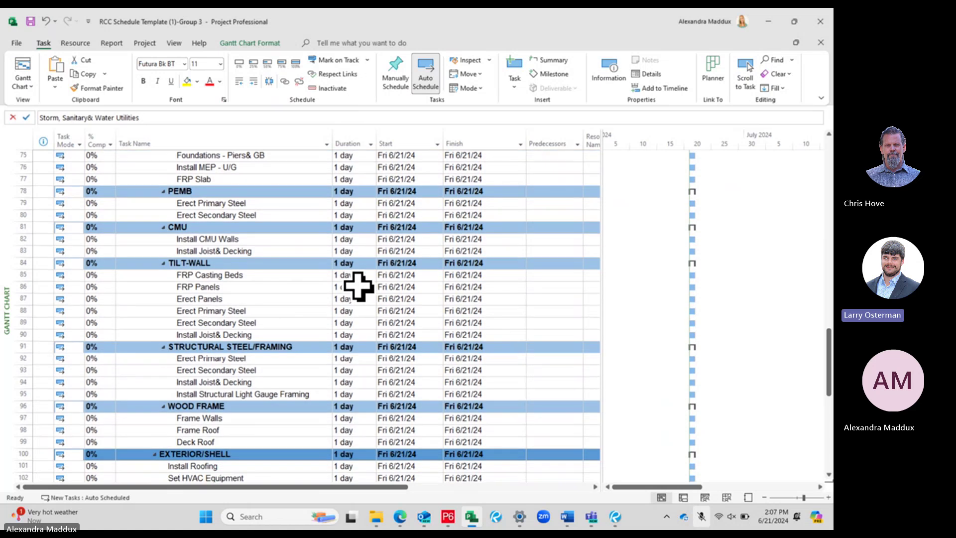
pyautogui.scroll(-4, 358, 285)
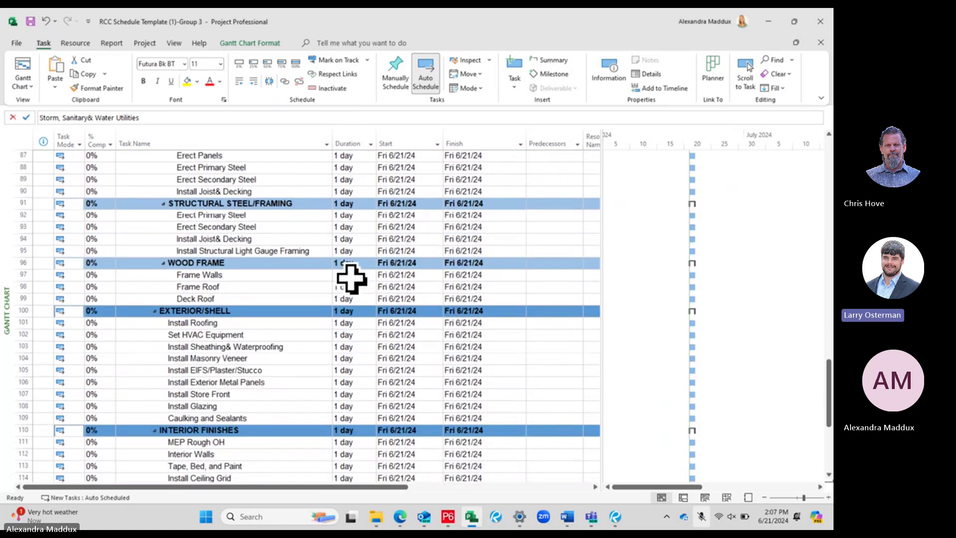
pyautogui.scroll(3, 352, 282)
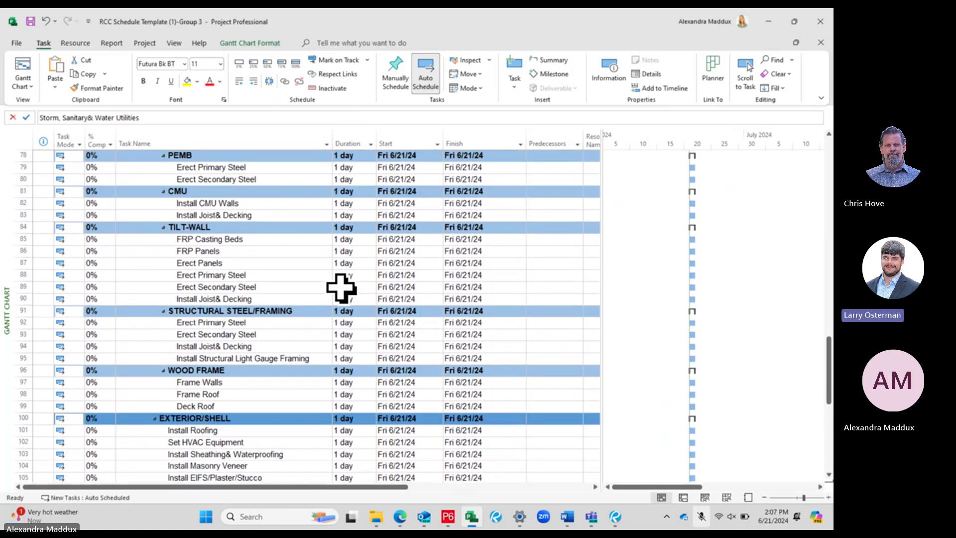
pyautogui.click(284, 311)
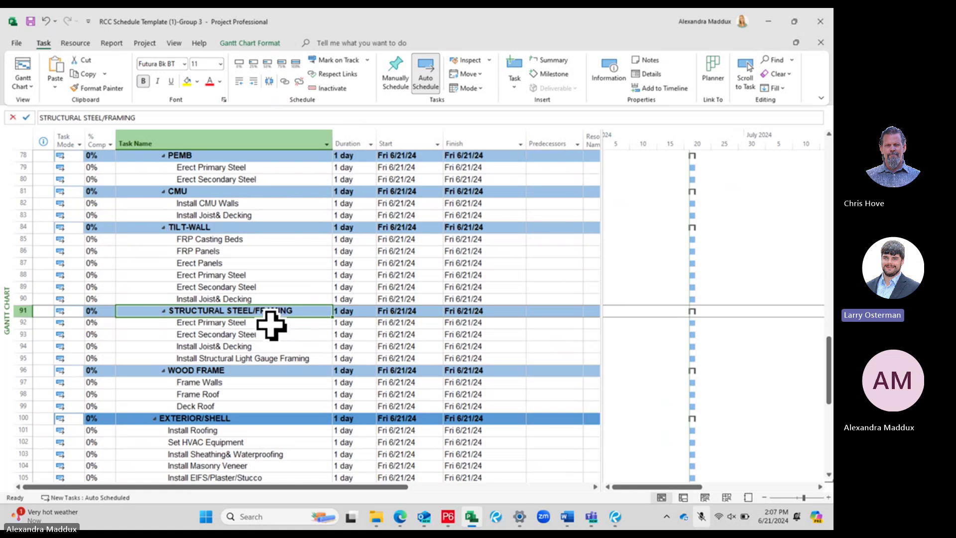
pyautogui.press('Down')
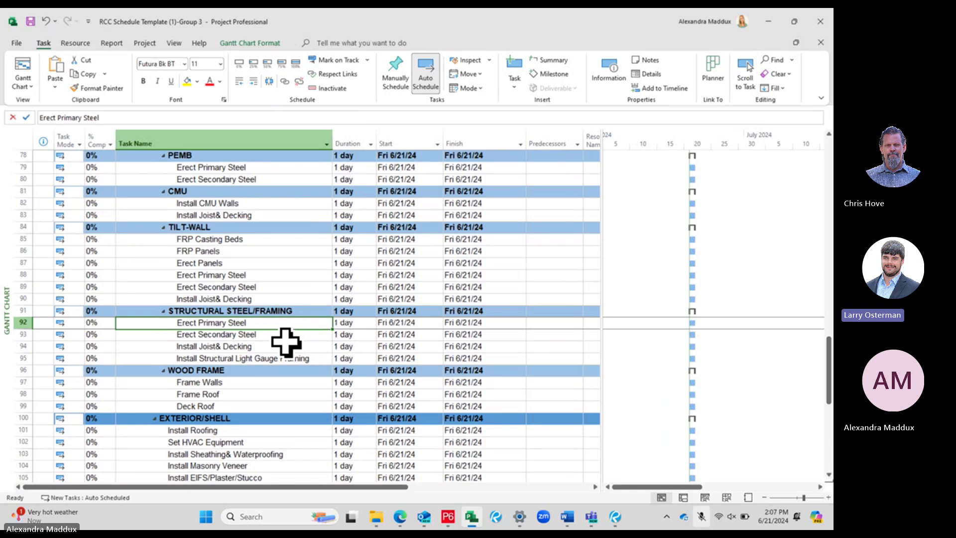
pyautogui.scroll(2, 292, 341)
pyautogui.scroll(-1, 289, 341)
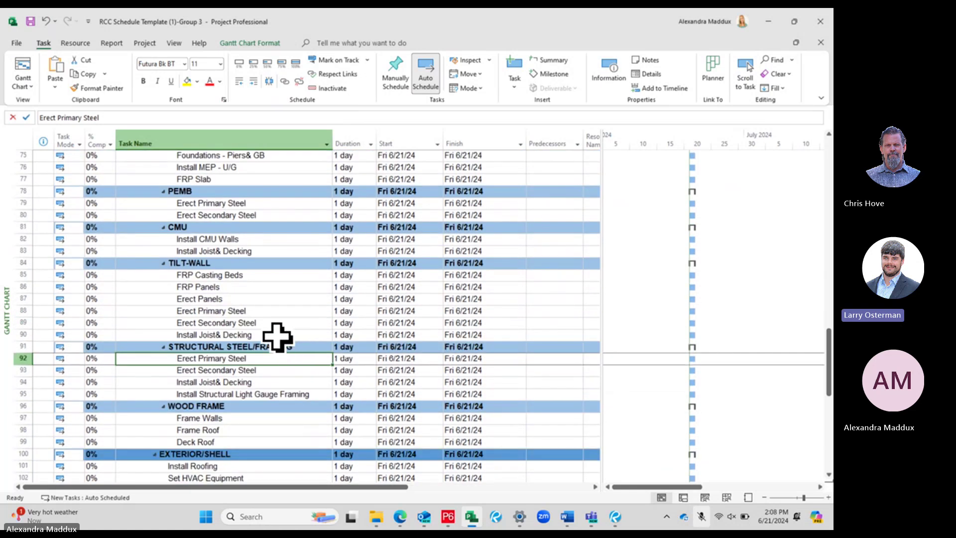
pyautogui.keyDown('ctrl'); pyautogui.click(260, 395); pyautogui.keyUp('ctrl')
pyautogui.keyDown('ctrl'); pyautogui.click(250, 371); pyautogui.keyUp('ctrl')
pyautogui.keyDown('ctrl'); pyautogui.click(255, 383); pyautogui.keyUp('ctrl')
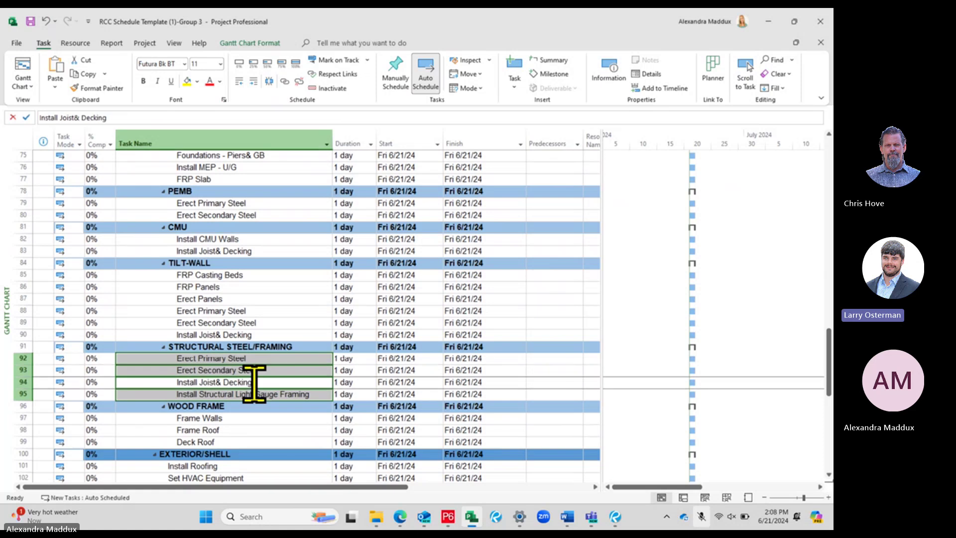
pyautogui.click(284, 81)
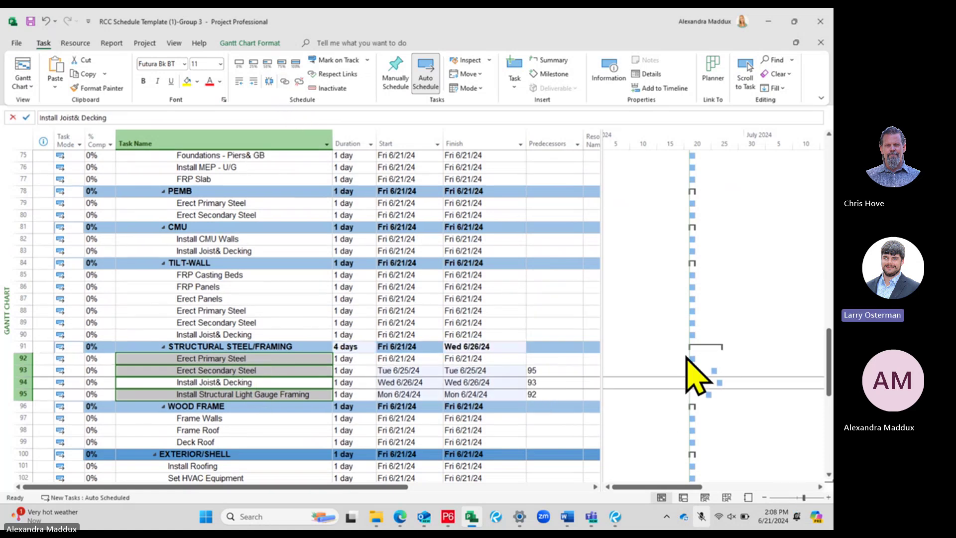
pyautogui.click(47, 22)
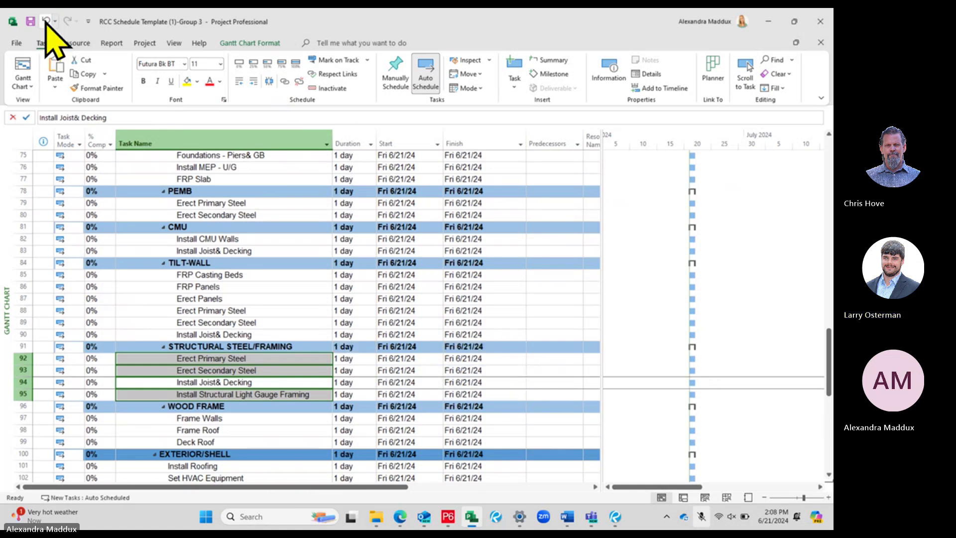
# - Link the EXTERIOR/SHELL tasks Install Roofing, Set HVAC Equipment, Install Glazing and Install Store Front in that order
pyautogui.scroll(-6, 324, 397)
pyautogui.click(296, 340)
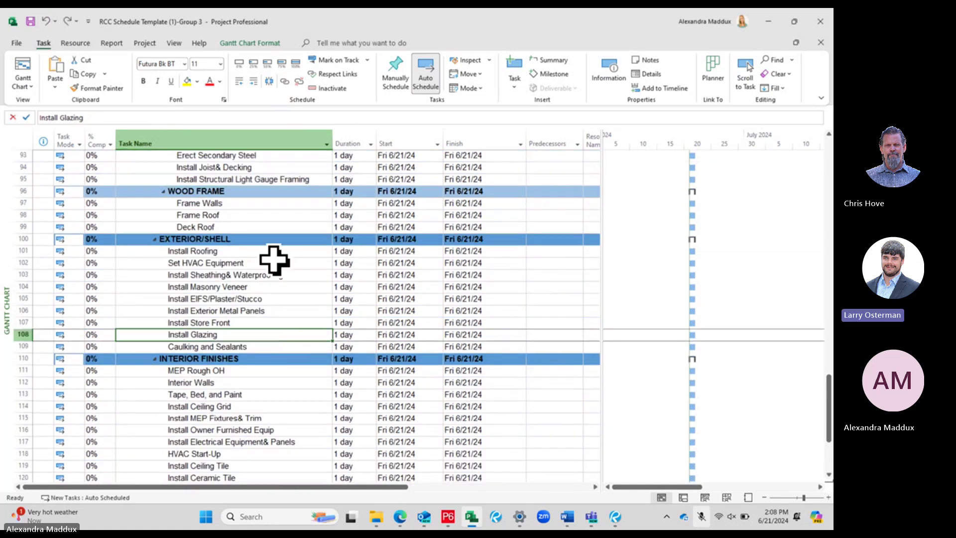
pyautogui.click(271, 250)
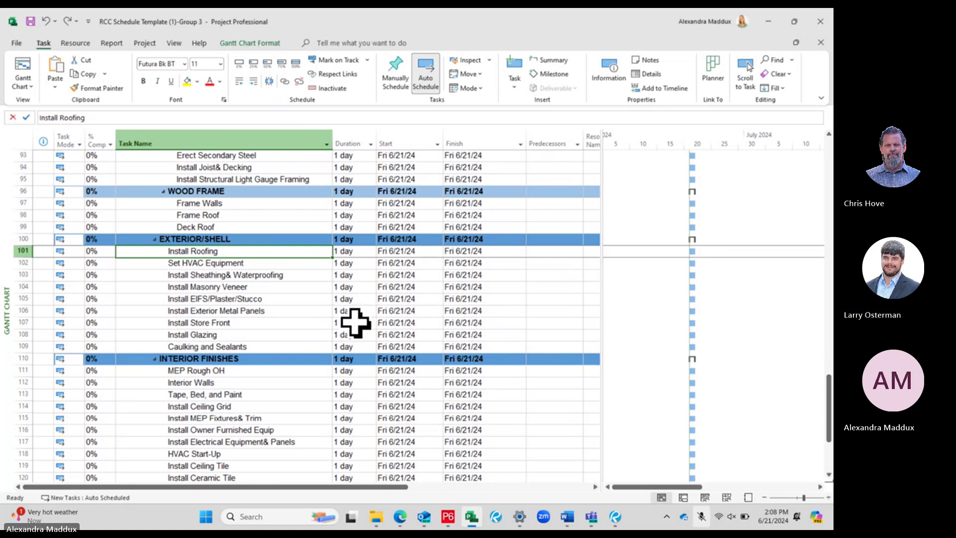
pyautogui.click(319, 334)
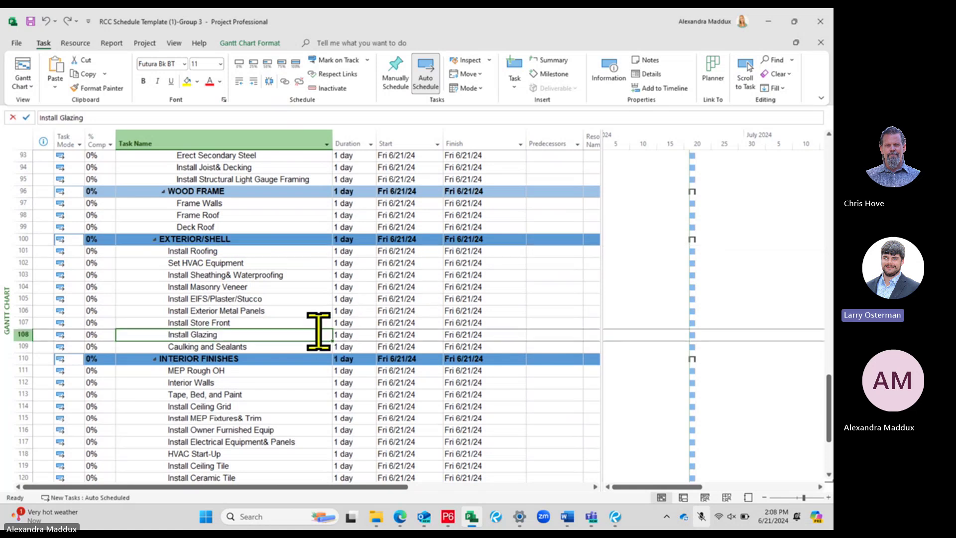
pyautogui.click(268, 251)
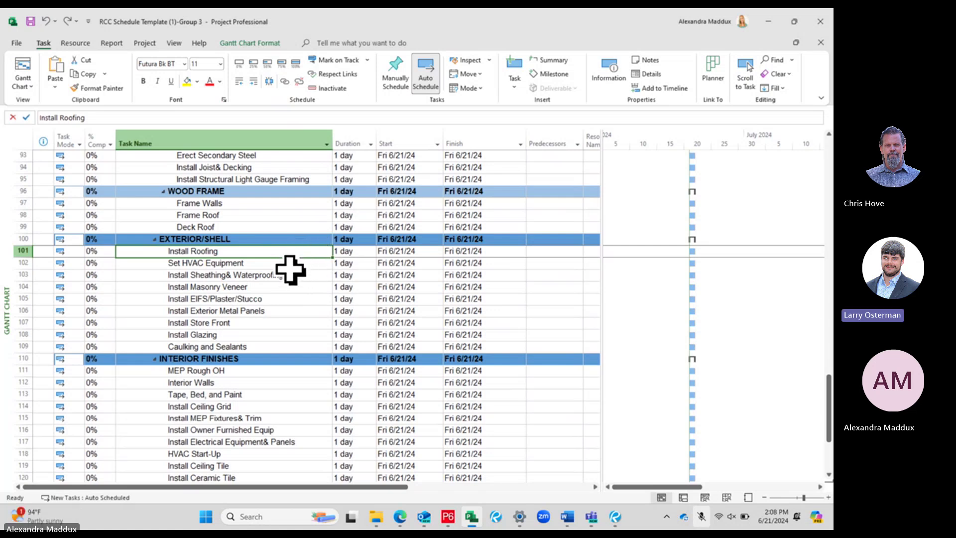
pyautogui.hotkey('shift', 'Down')
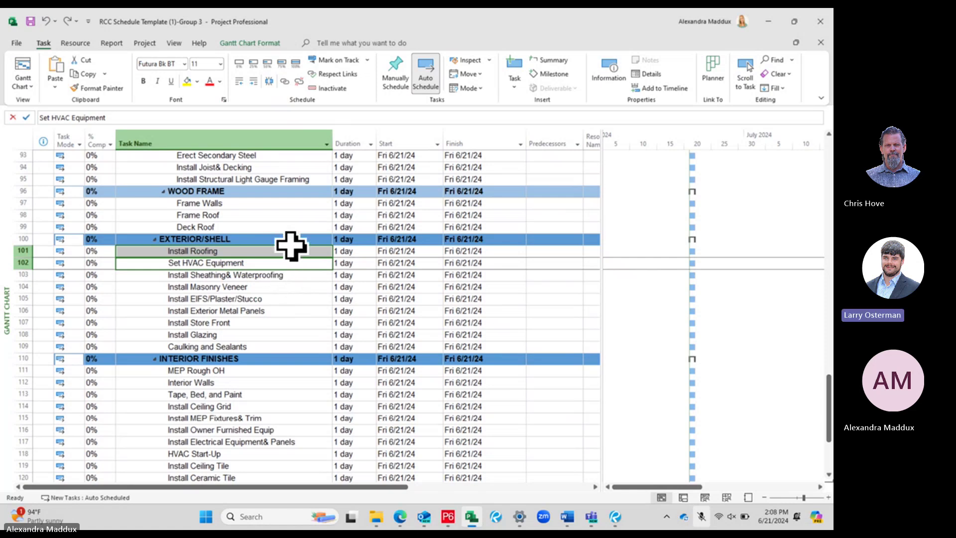
pyautogui.keyDown('ctrl'); pyautogui.click(230, 334); pyautogui.keyUp('ctrl')
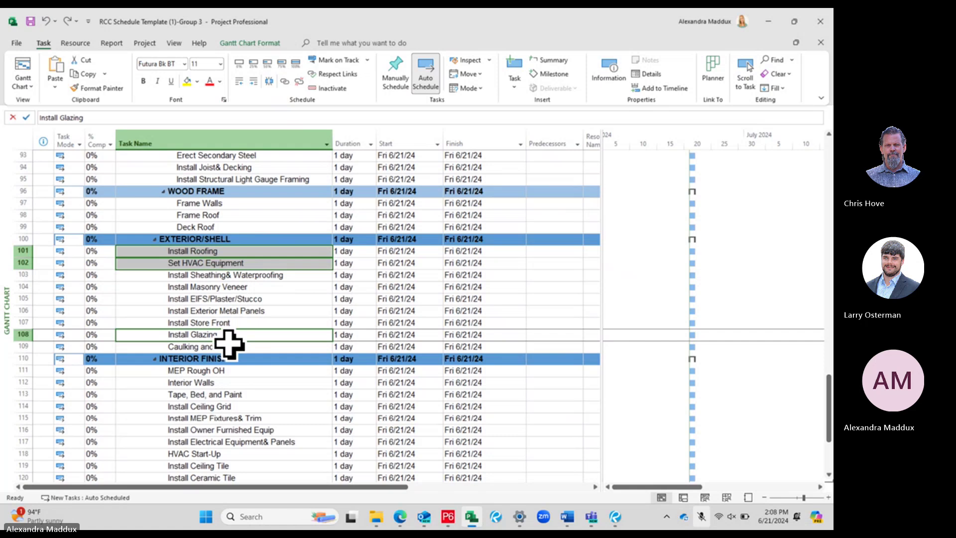
pyautogui.keyDown('ctrl'); pyautogui.click(255, 323); pyautogui.keyUp('ctrl')
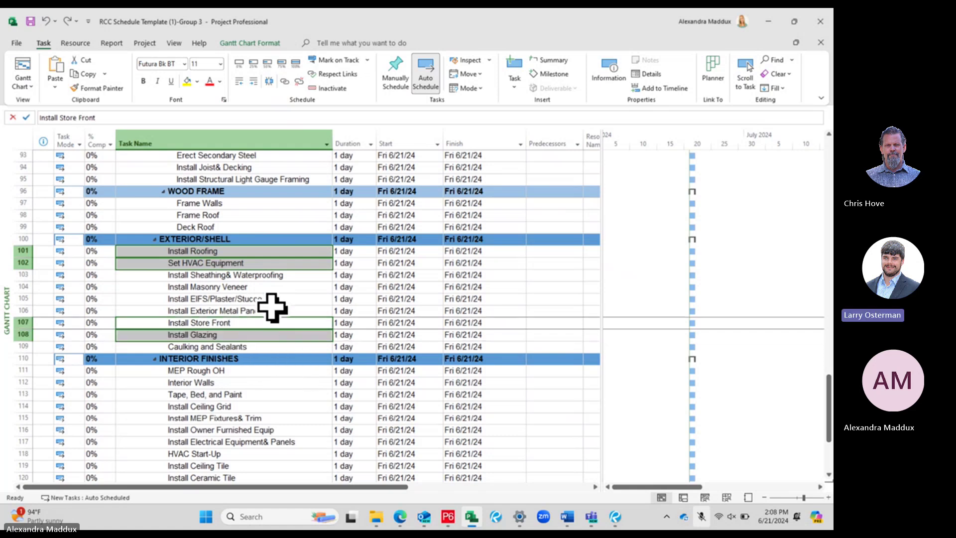
pyautogui.click(283, 81)
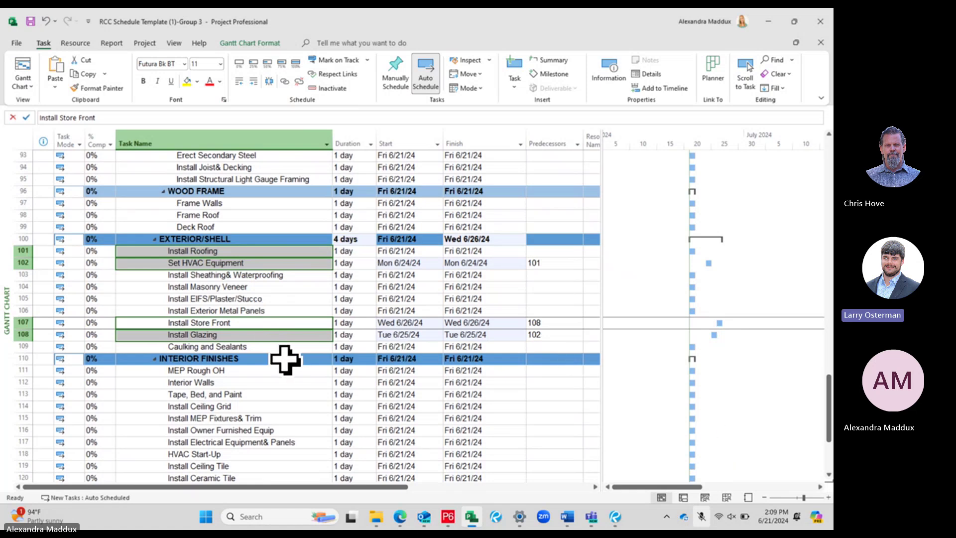
# - Undo the predecessor links among the EXTERIOR/SHELL tasks Install Roofing, Set HVAC Equipment, Install Glazing and Install Store Front
pyautogui.click(46, 20)
pyautogui.click(389, 370)
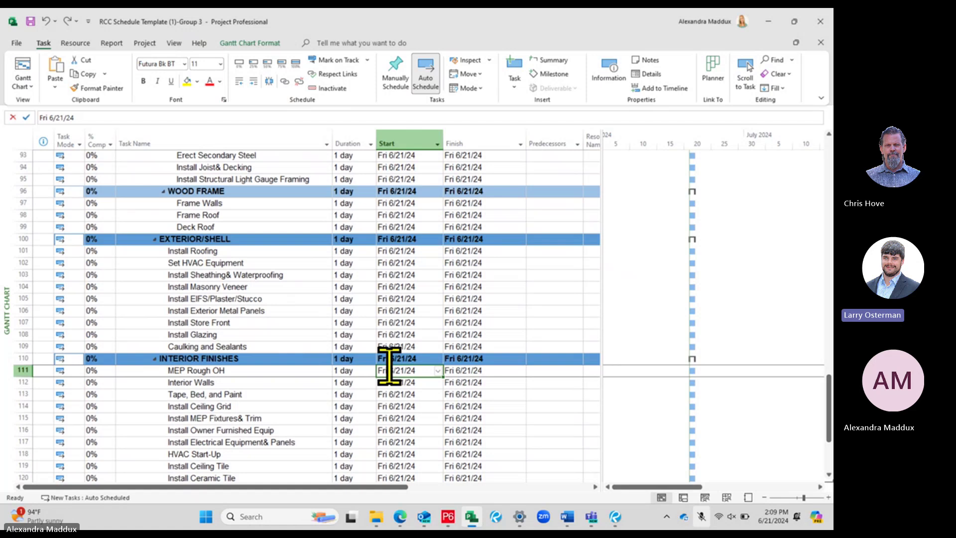
# - Link the PAVING subtasks FRP Firelane, FRP Paving, Truck Dock / Ramp and FRP Sidewalks in that order
pyautogui.scroll(7, 389, 370)
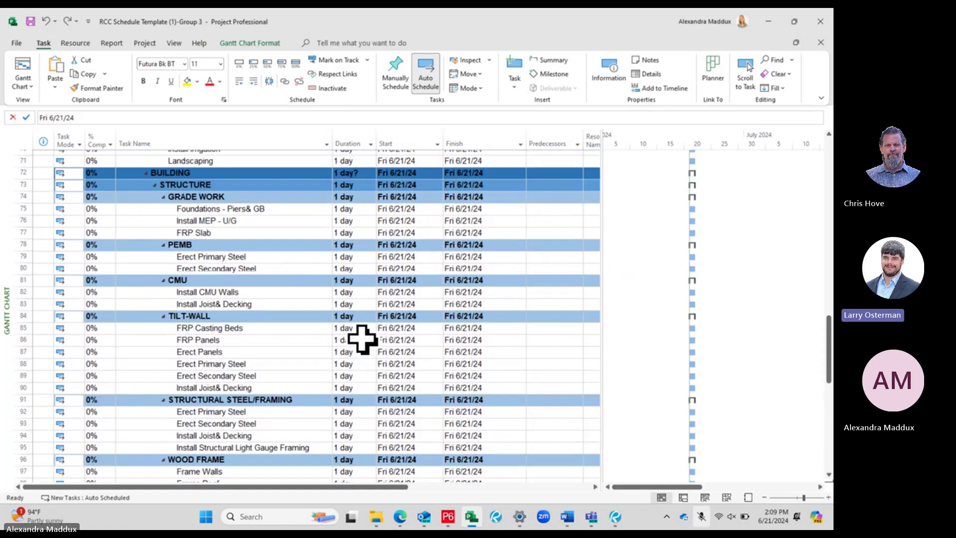
pyautogui.scroll(4, 362, 339)
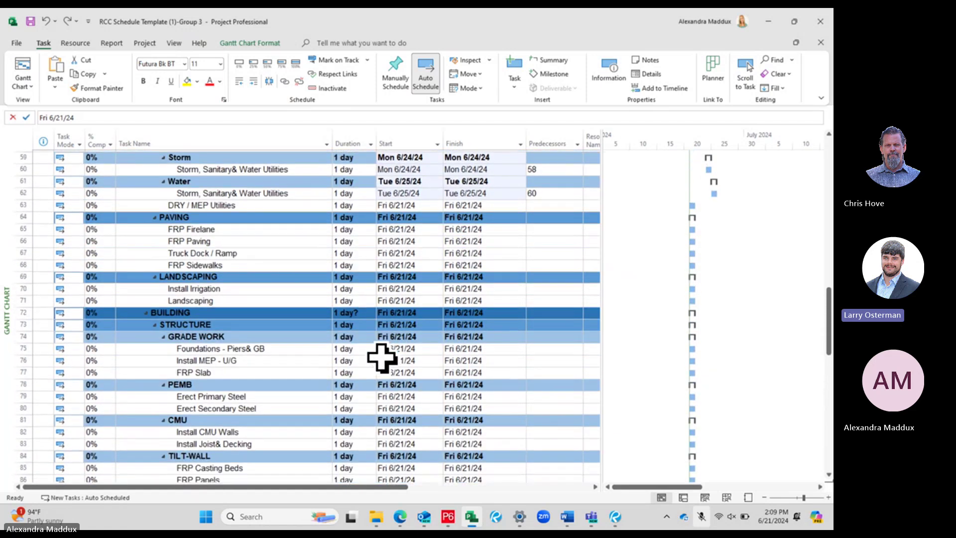
pyautogui.scroll(-1, 380, 355)
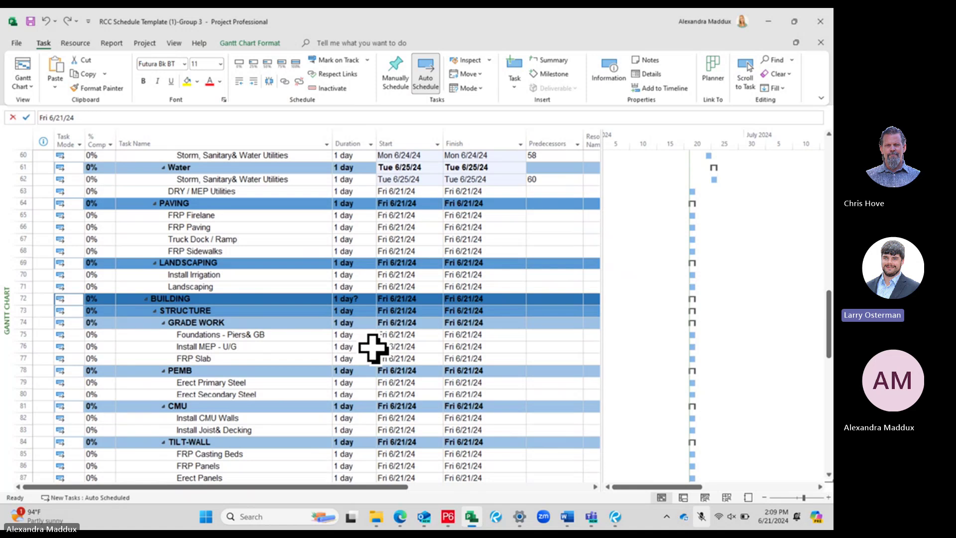
pyautogui.click(227, 214)
pyautogui.click(229, 207)
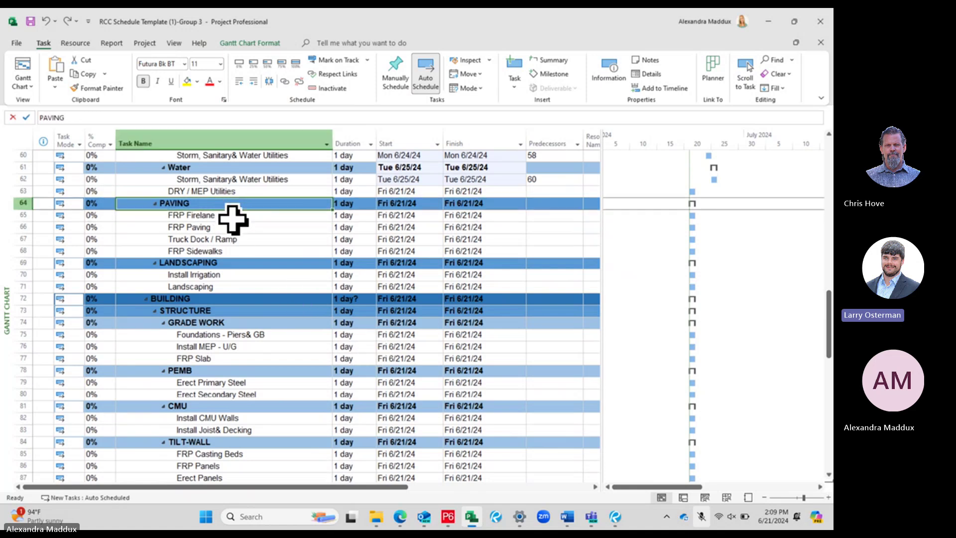
pyautogui.click(232, 217)
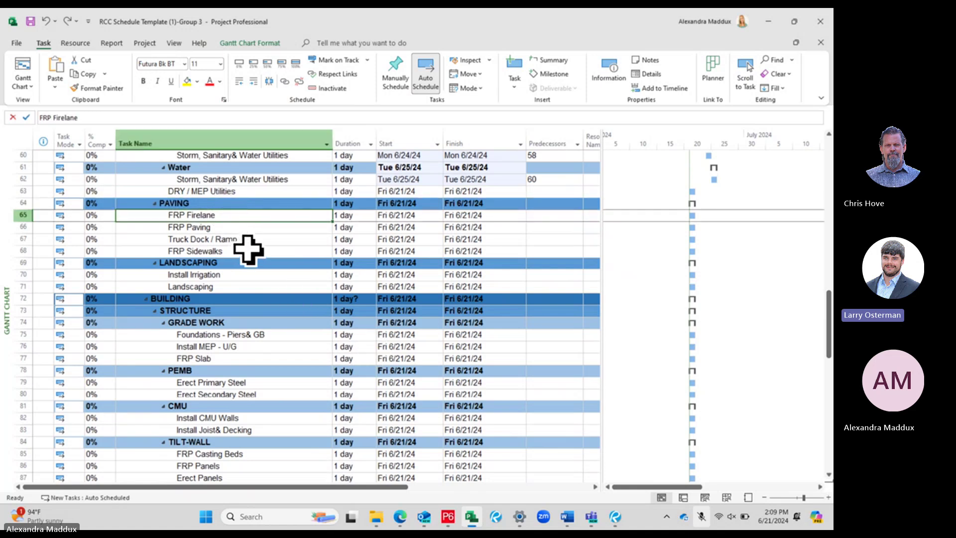
pyautogui.keyDown('shift'); pyautogui.click(226, 252); pyautogui.keyUp('shift')
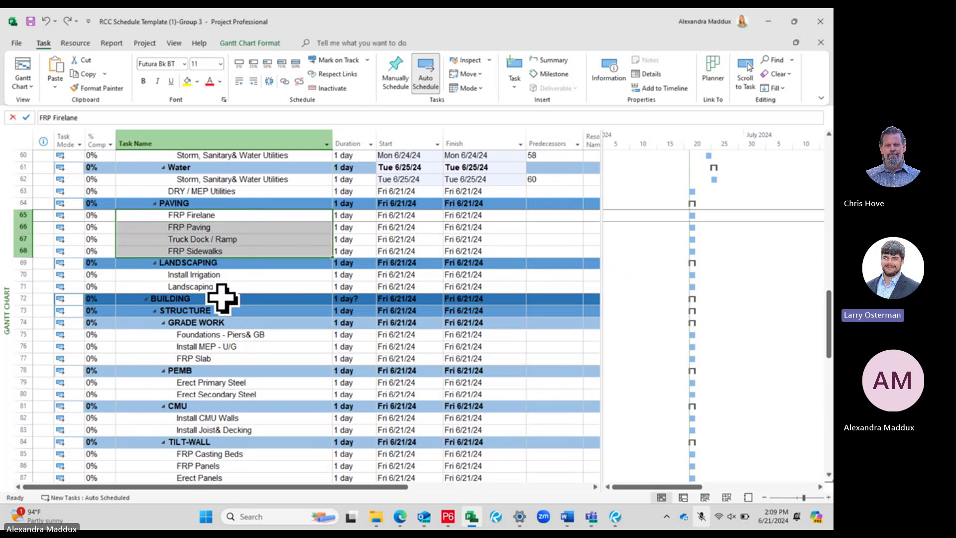
pyautogui.click(285, 82)
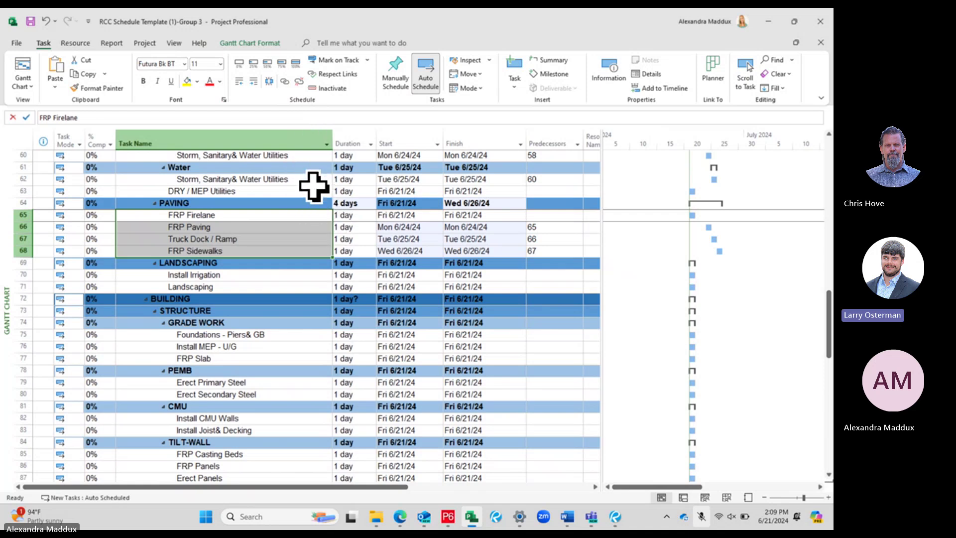
# - Try linking Tape, Bed, and Paint, Install Ceiling Grid, Install Ceiling Tile and Install Millwork under INTERIOR FINISHES, then undo the links
pyautogui.scroll(-7, 289, 200)
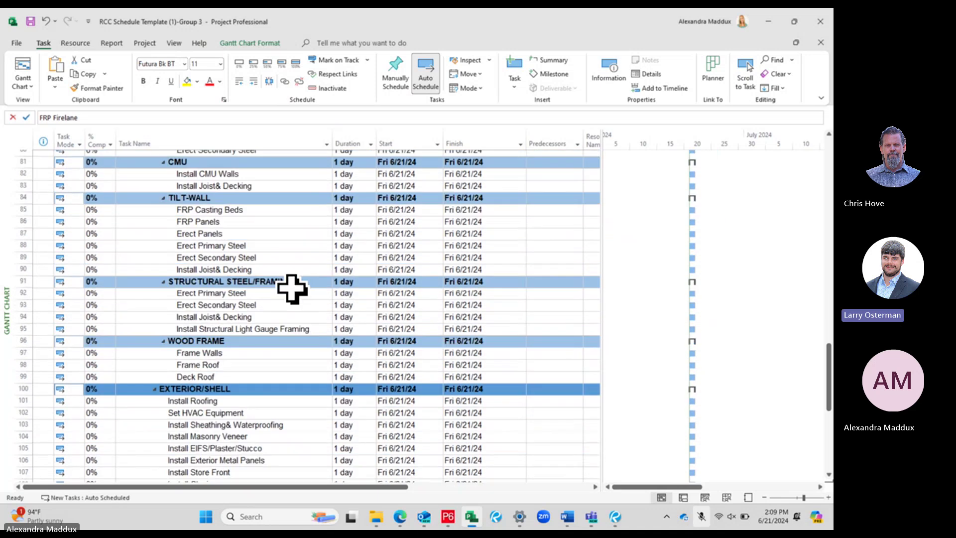
pyautogui.scroll(-8, 292, 288)
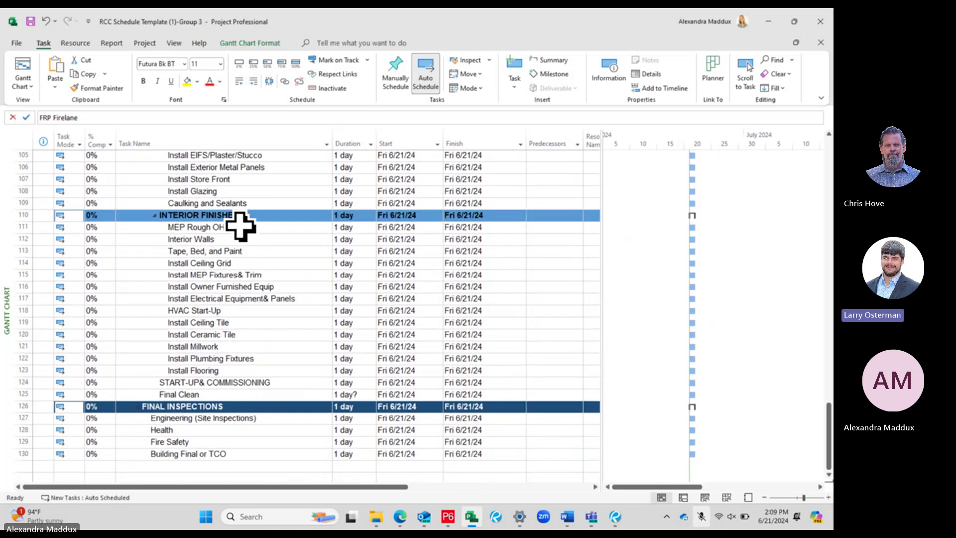
pyautogui.click(261, 264)
pyautogui.click(262, 251)
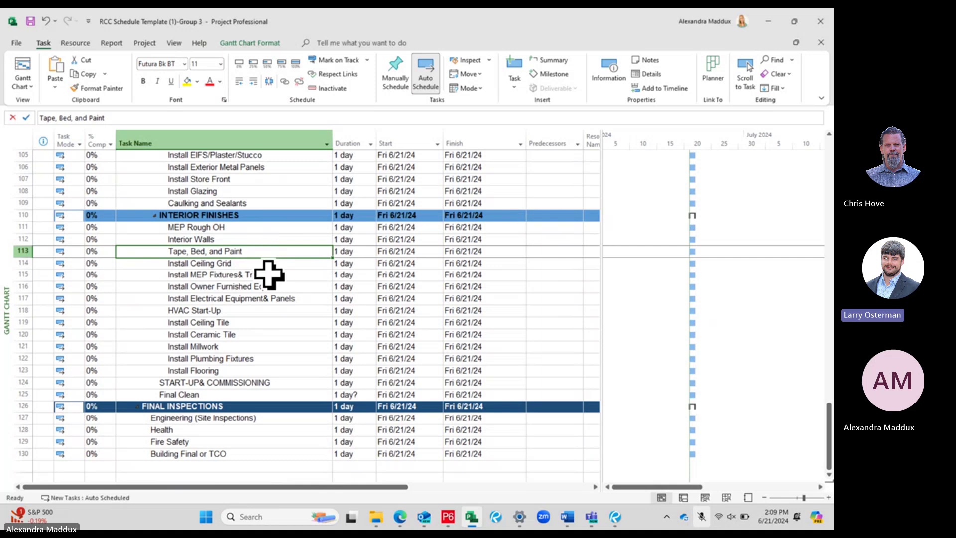
pyautogui.hotkey('shift', 'Down')
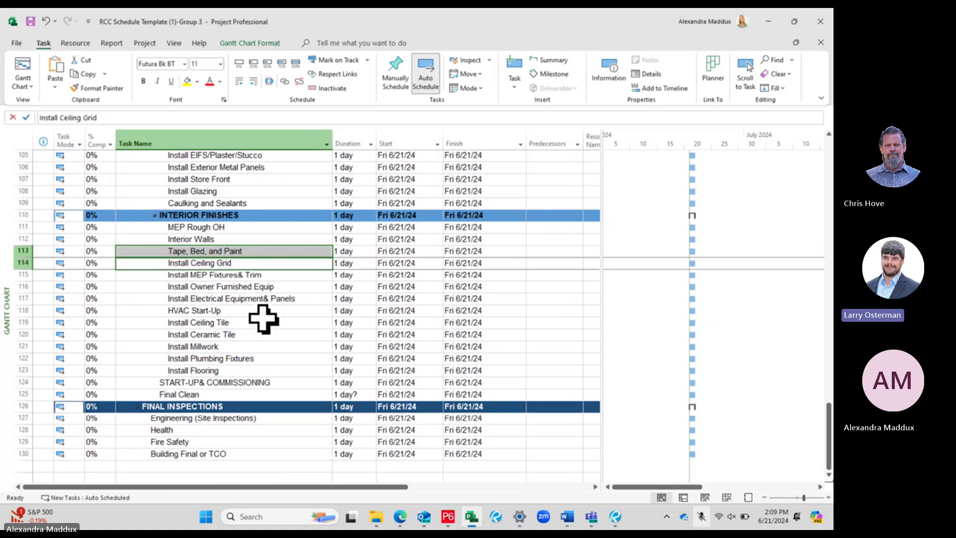
pyautogui.keyDown('ctrl'); pyautogui.click(250, 321); pyautogui.keyUp('ctrl')
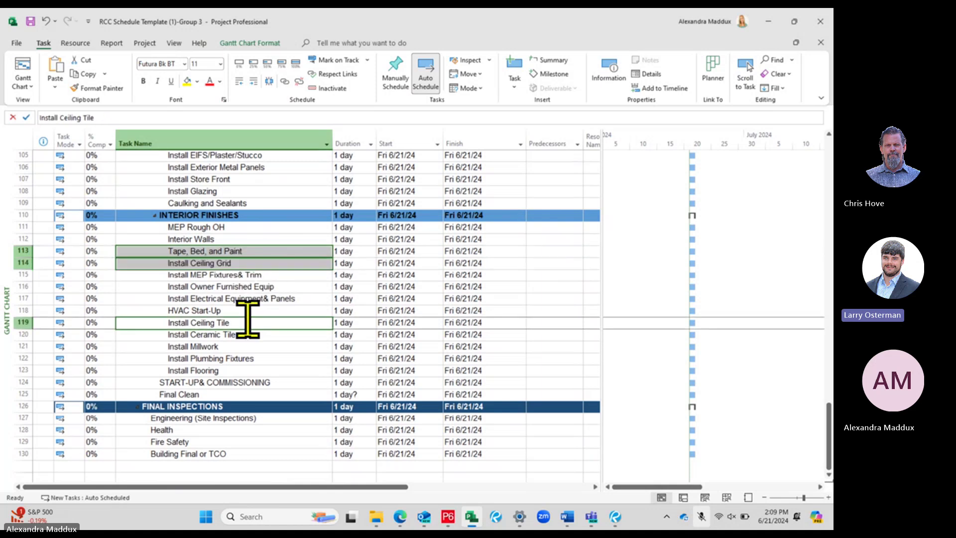
pyautogui.keyDown('ctrl'); pyautogui.click(250, 346); pyautogui.keyUp('ctrl')
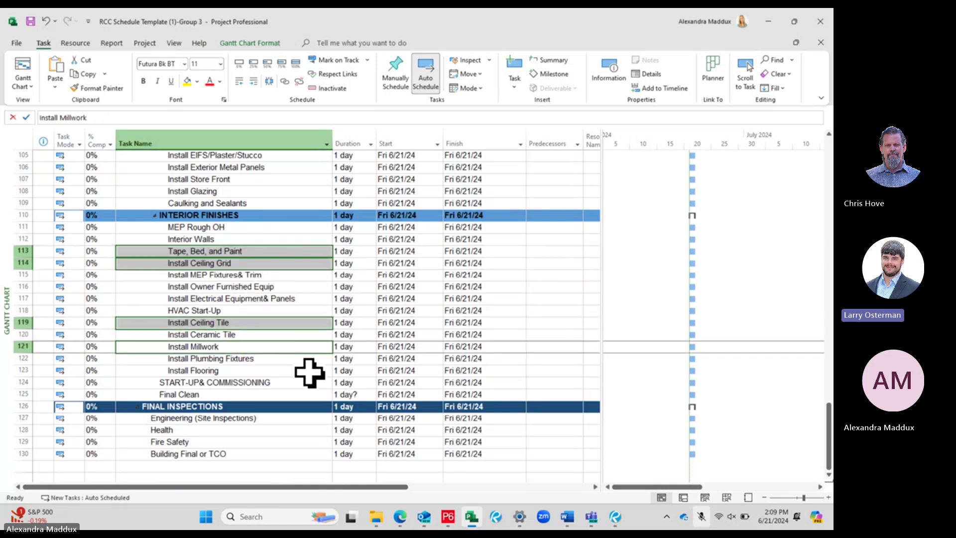
pyautogui.click(285, 81)
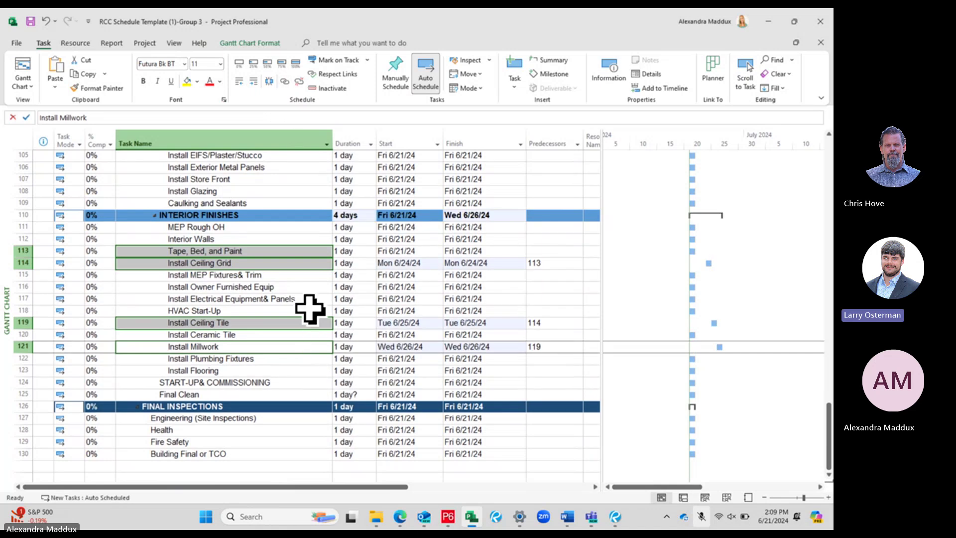
pyautogui.click(46, 22)
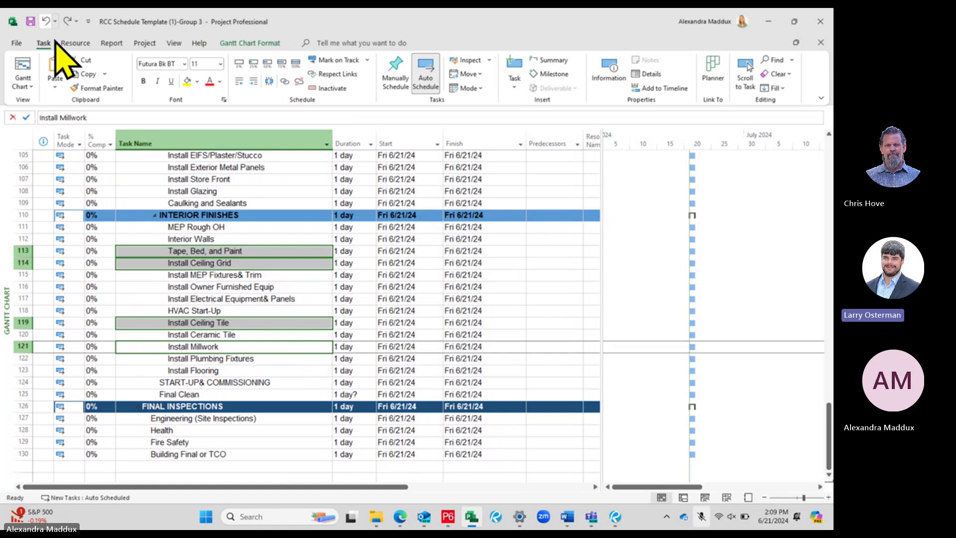
pyautogui.click(232, 180)
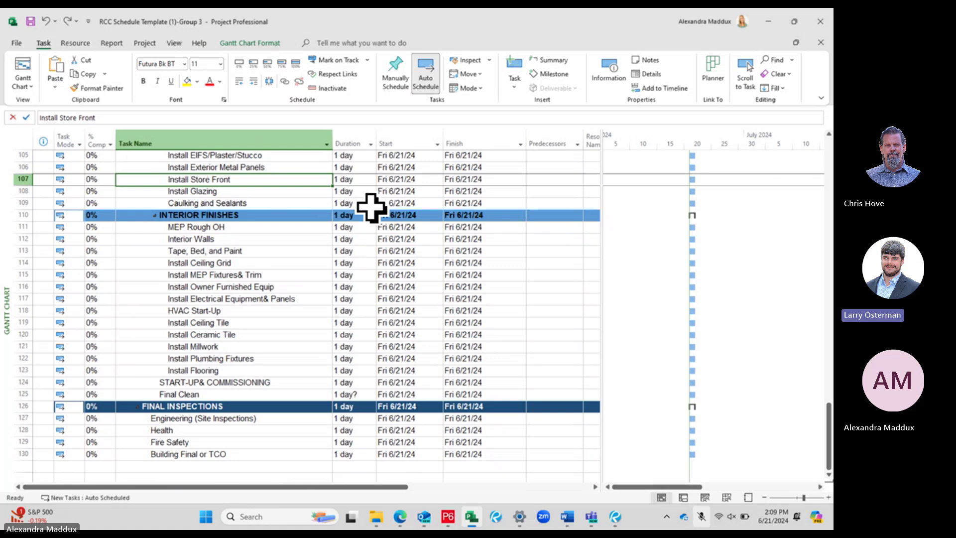
pyautogui.click(566, 227)
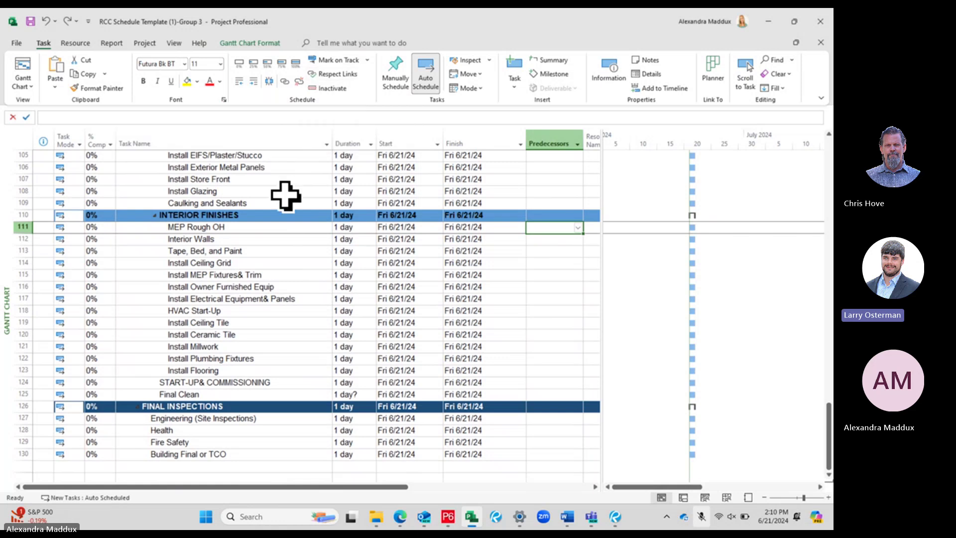
# - Unlink the Storm, Sanitary& Water Utilities subtasks under Sanitary and Storm from each other
pyautogui.scroll(18, 285, 195)
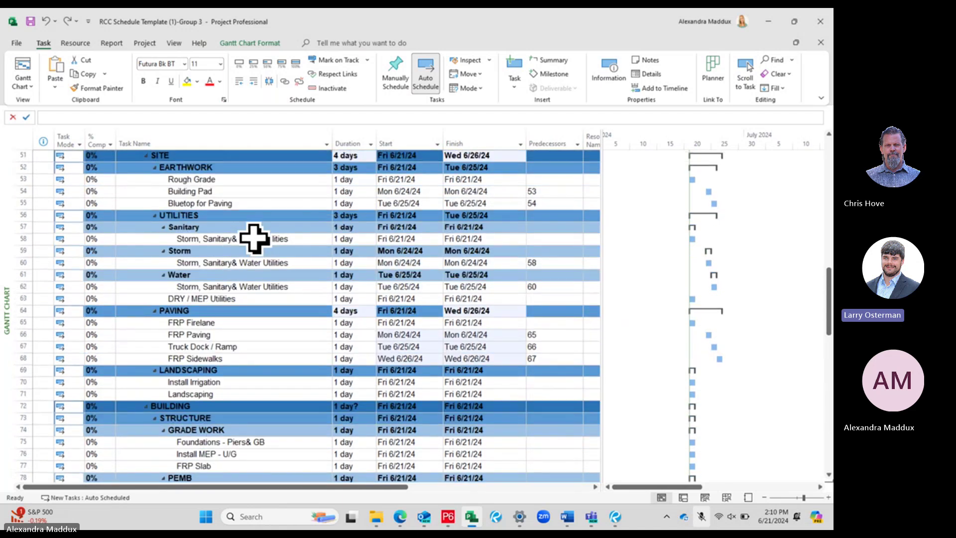
pyautogui.click(255, 240)
pyautogui.keyDown('ctrl'); pyautogui.click(252, 263); pyautogui.keyUp('ctrl')
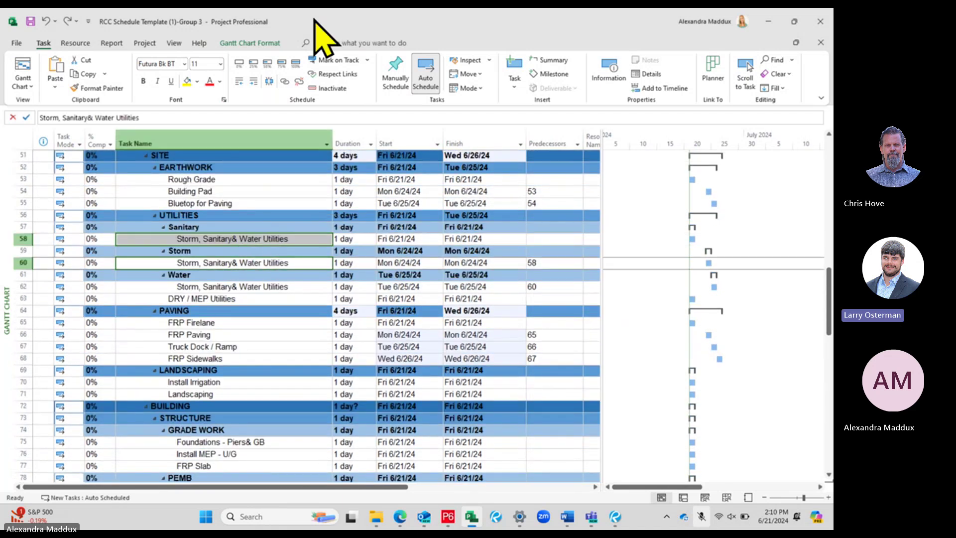
pyautogui.click(299, 81)
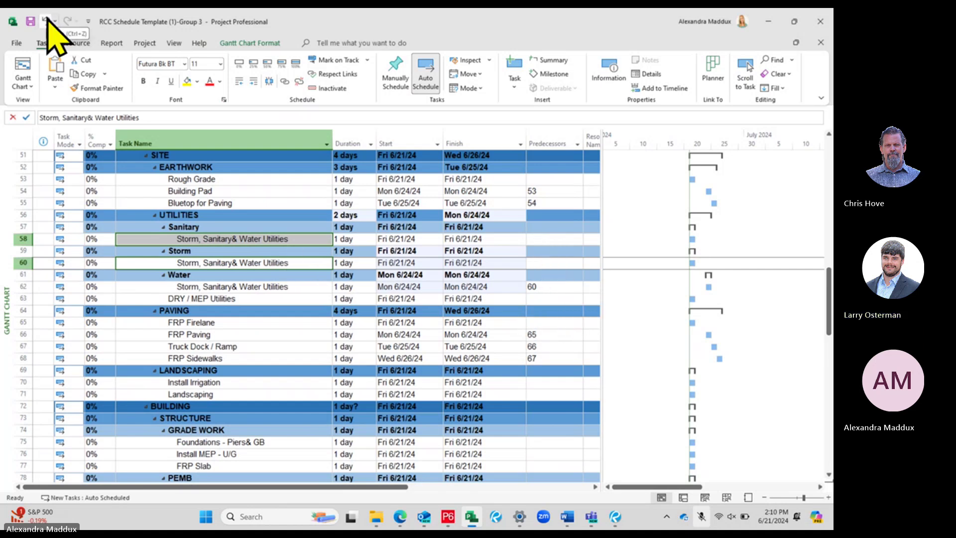
pyautogui.click(249, 299)
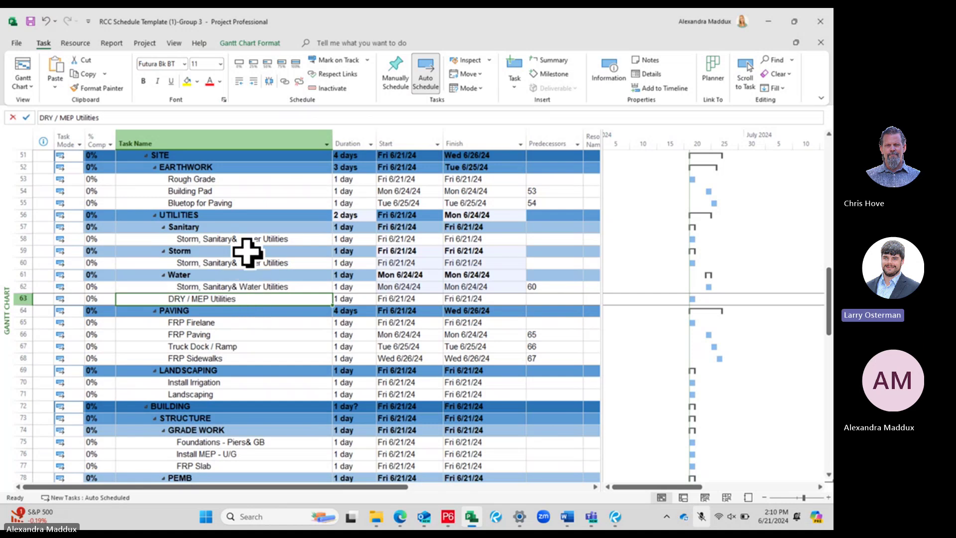
pyautogui.click(273, 239)
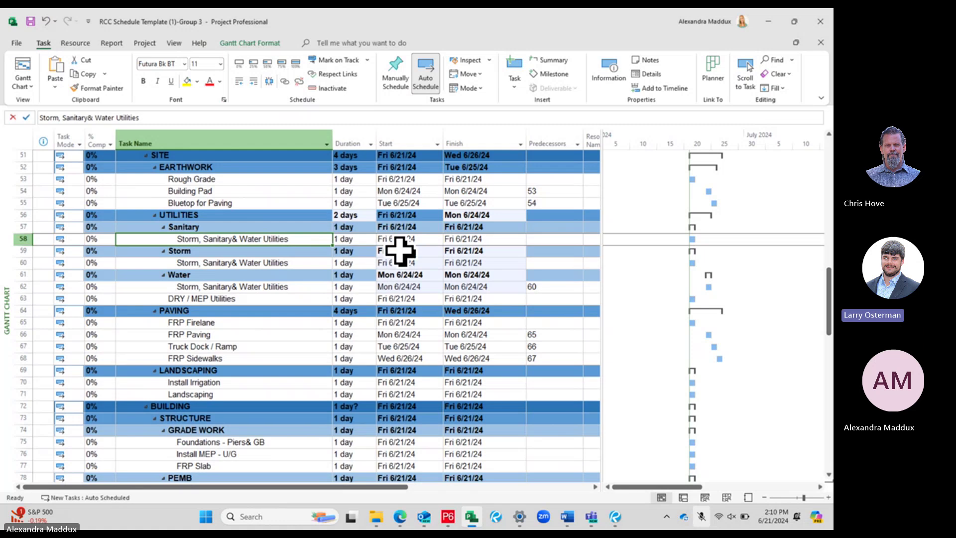
pyautogui.moveTo(401, 251); pyautogui.dragTo(500, 286)
pyautogui.click(473, 323)
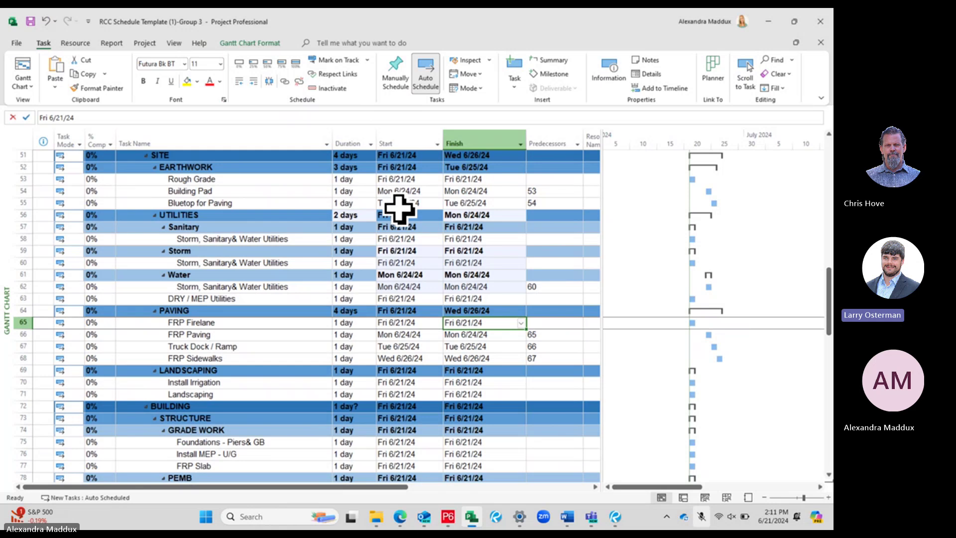
# - Set the duration of DRY / MEP Utilities to 2 days, then set it back to 1 day
pyautogui.click(354, 298)
pyautogui.write('2')
pyautogui.press('Return')
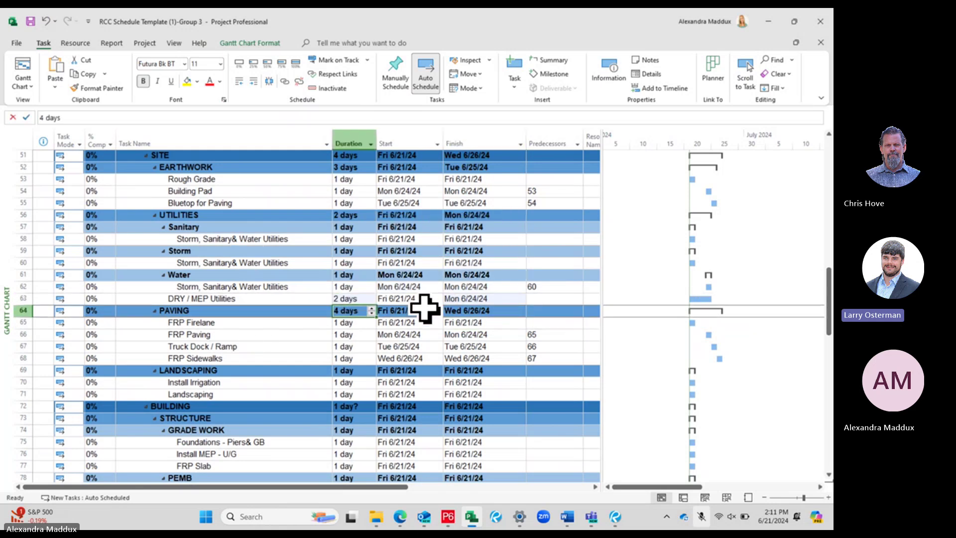
pyautogui.click(485, 298)
pyautogui.click(367, 299)
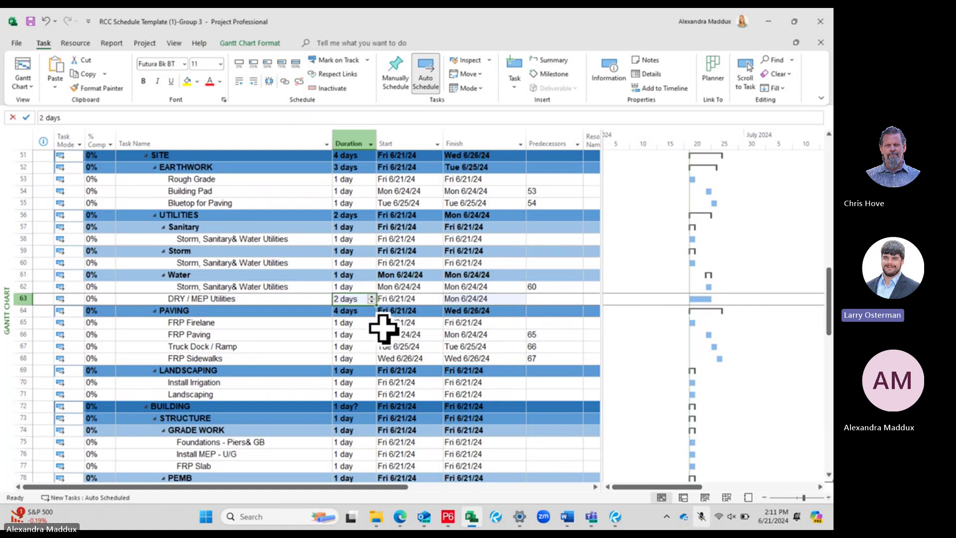
pyautogui.write('1')
pyautogui.press('Return')
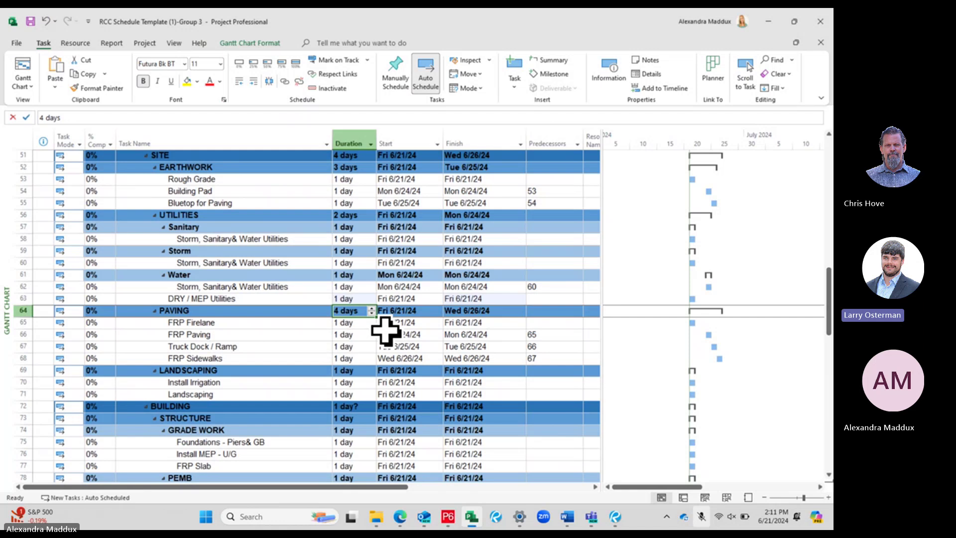
pyautogui.click(214, 308)
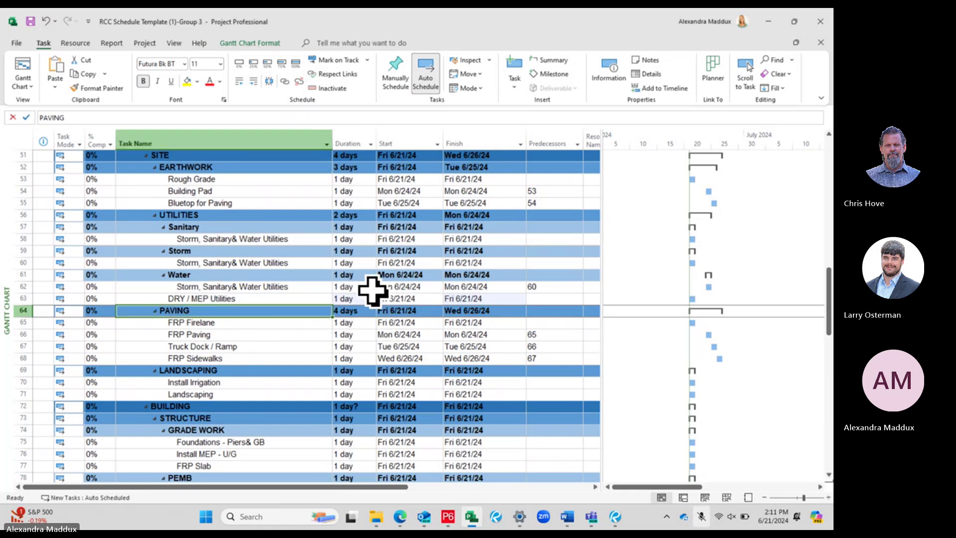
# - Open the Task Information of FRP Firelane under PAVING and close it without making changes
pyautogui.scroll(1, 372, 291)
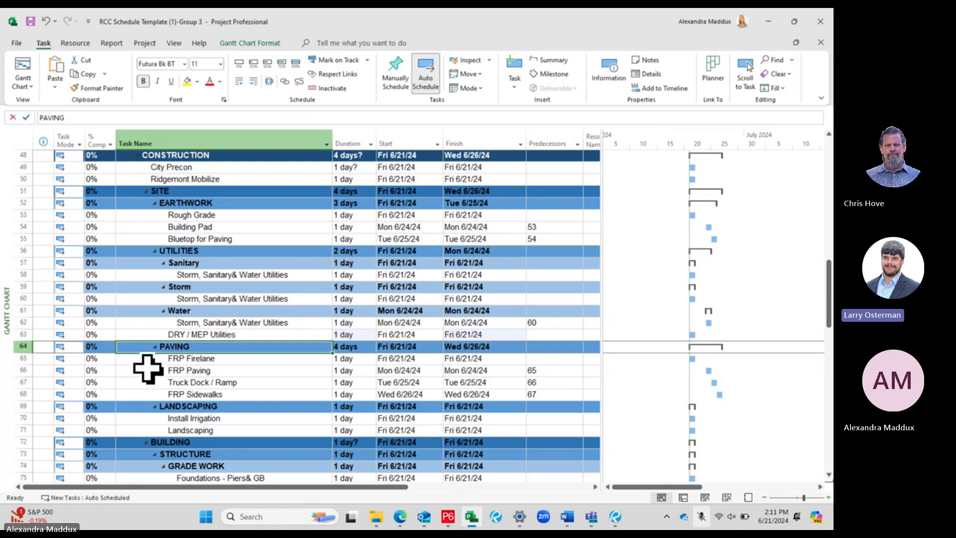
pyautogui.scroll(-4, 256, 324)
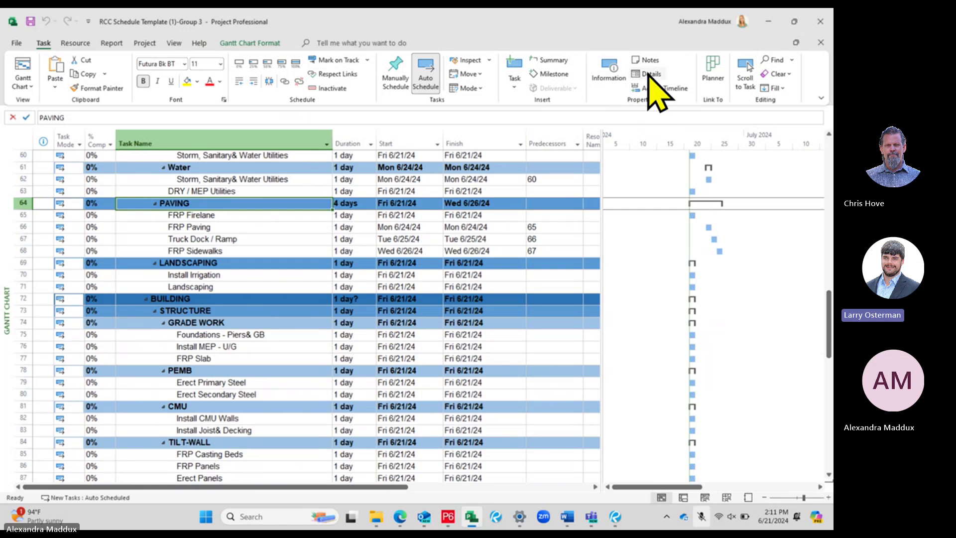
pyautogui.click(264, 216)
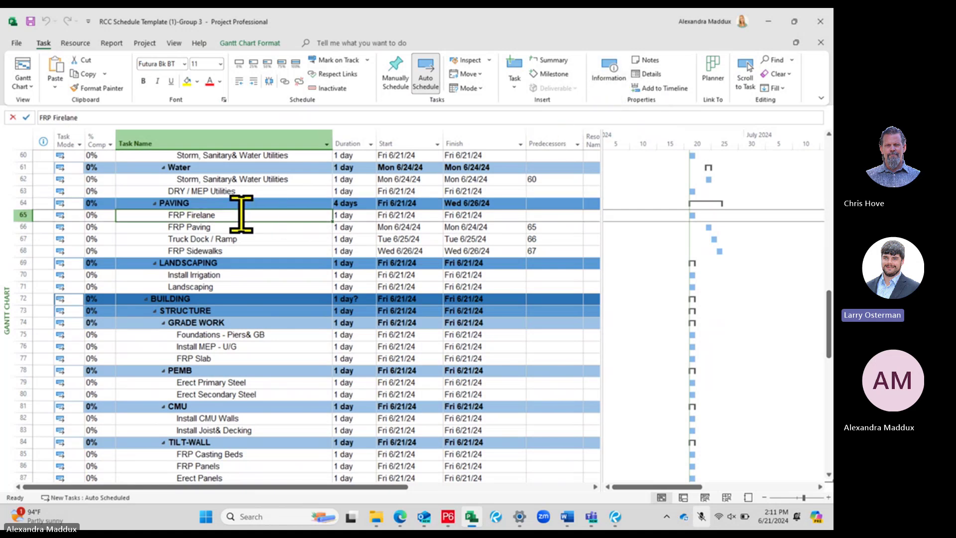
pyautogui.click(614, 73)
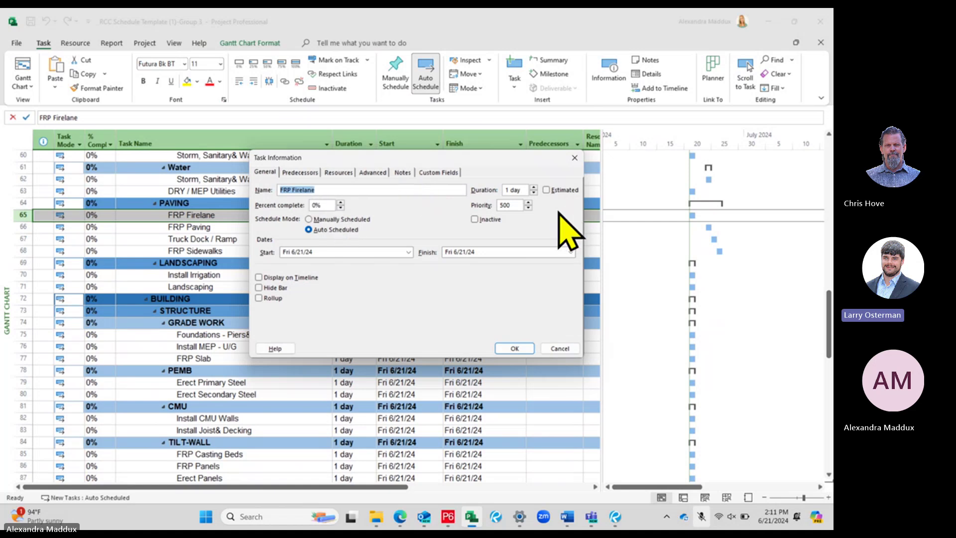
pyautogui.click(575, 158)
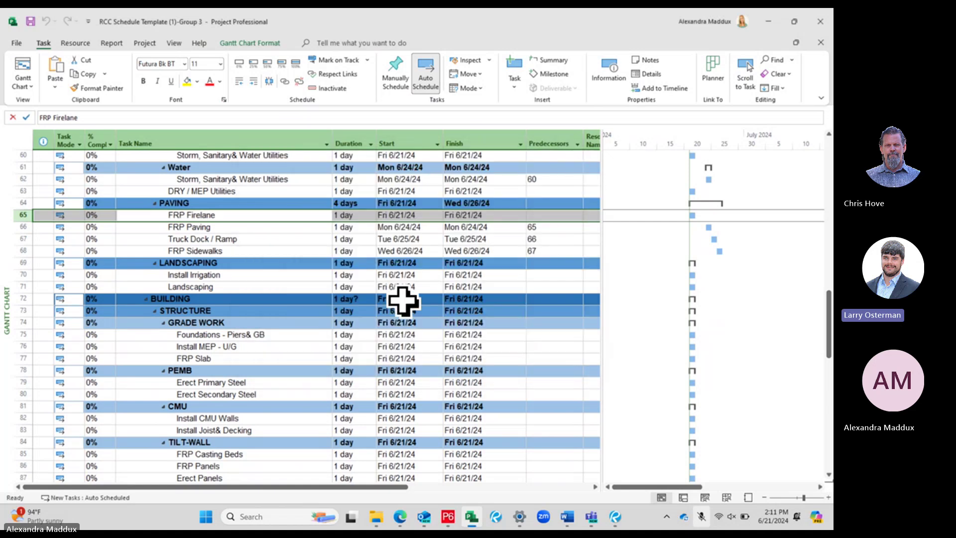
pyautogui.scroll(2, 401, 299)
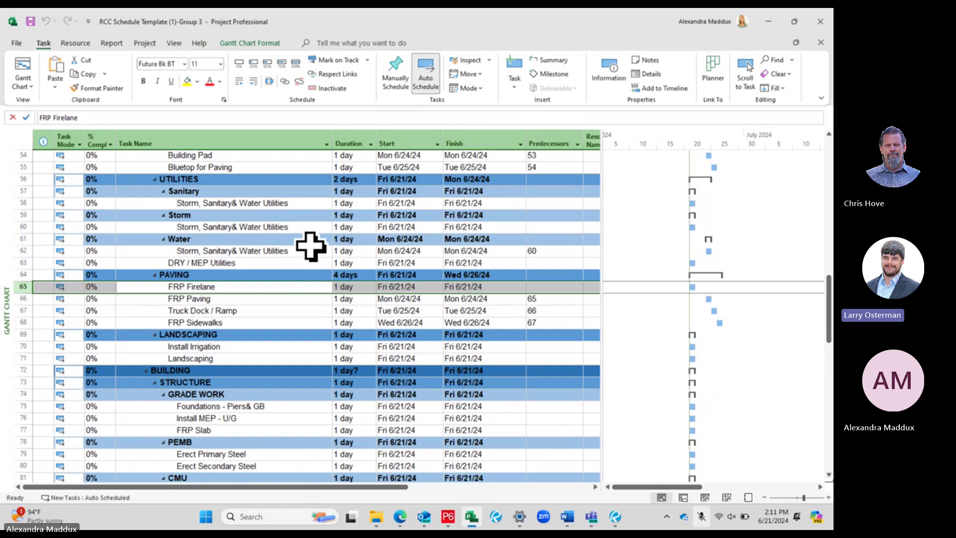
pyautogui.click(274, 299)
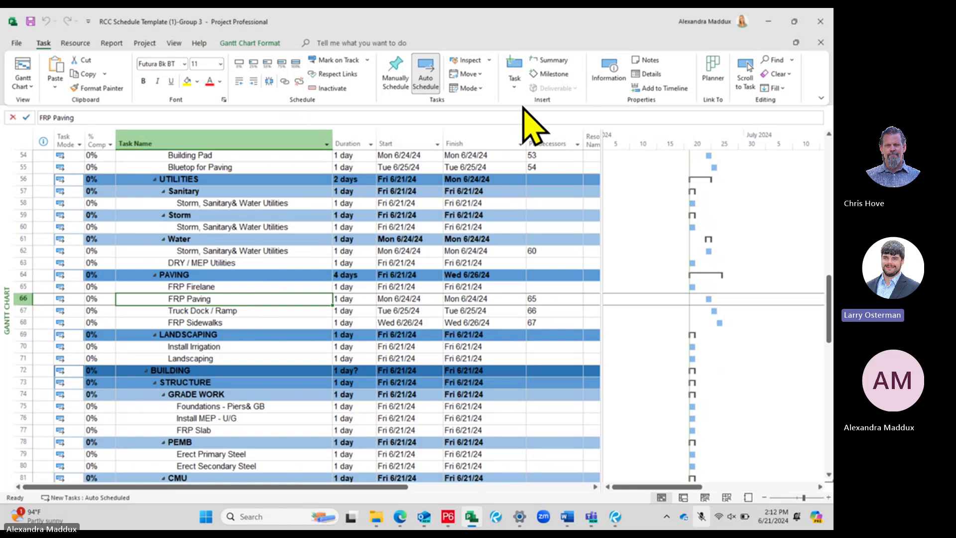
# - Review the predecessors and advanced constraint settings in the Task Information of FRP Paving, then close it without changes
pyautogui.click(607, 74)
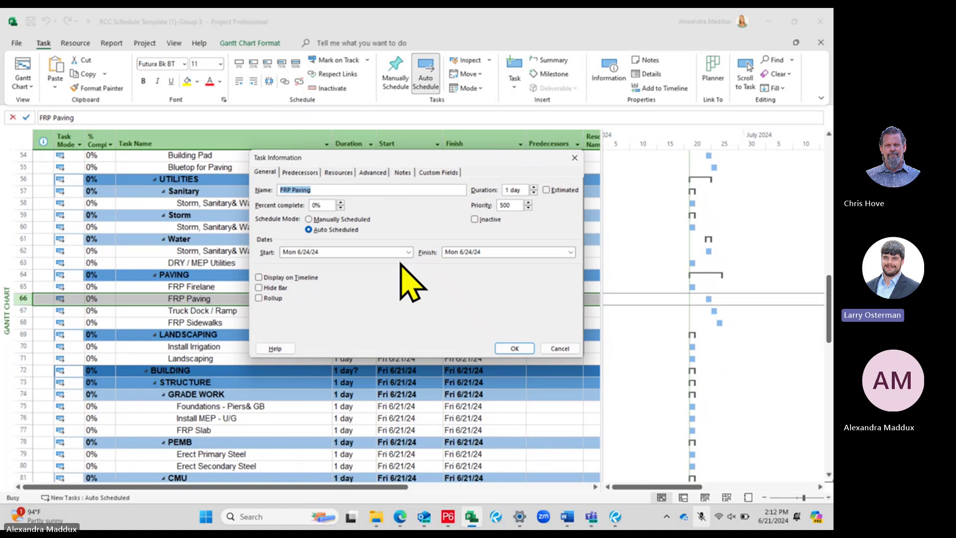
pyautogui.click(308, 172)
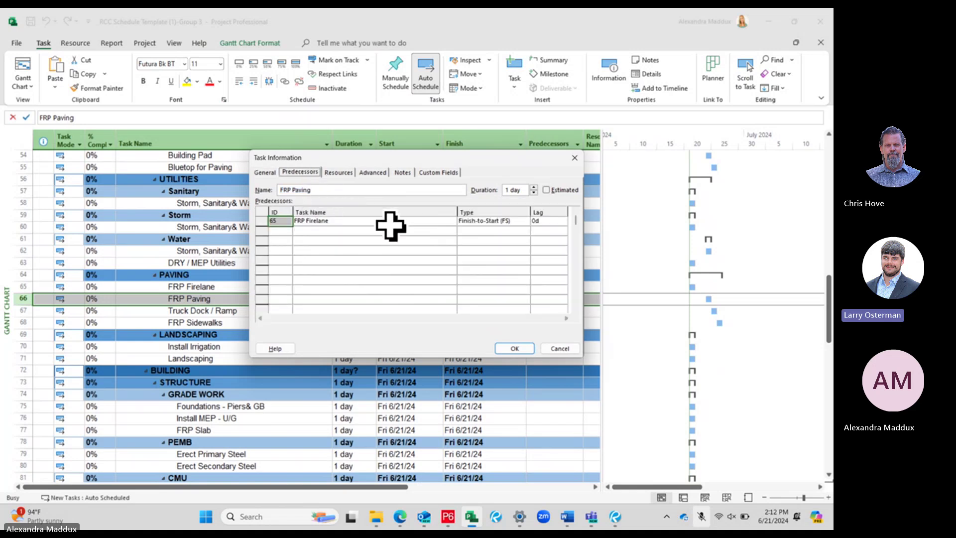
pyautogui.click(368, 172)
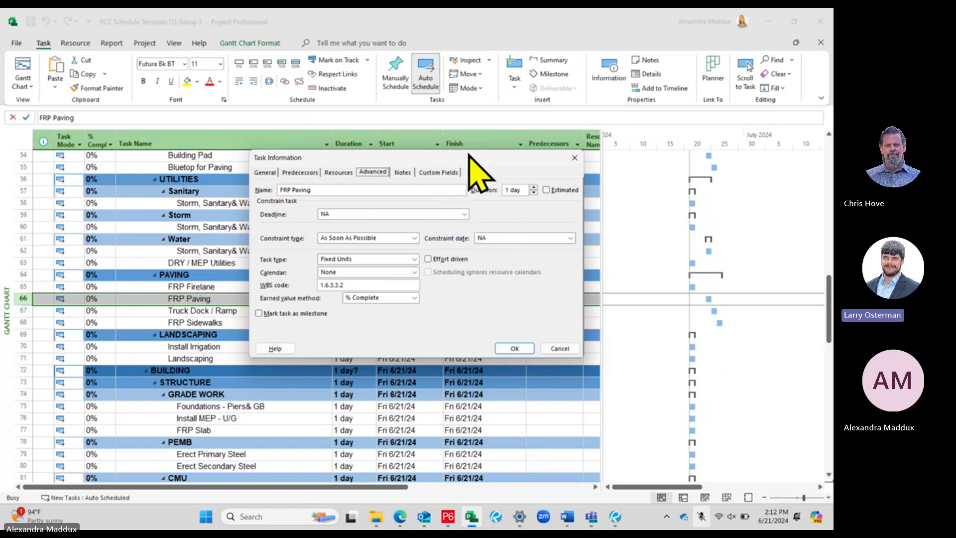
pyautogui.moveTo(470, 155); pyautogui.dragTo(481, 138)
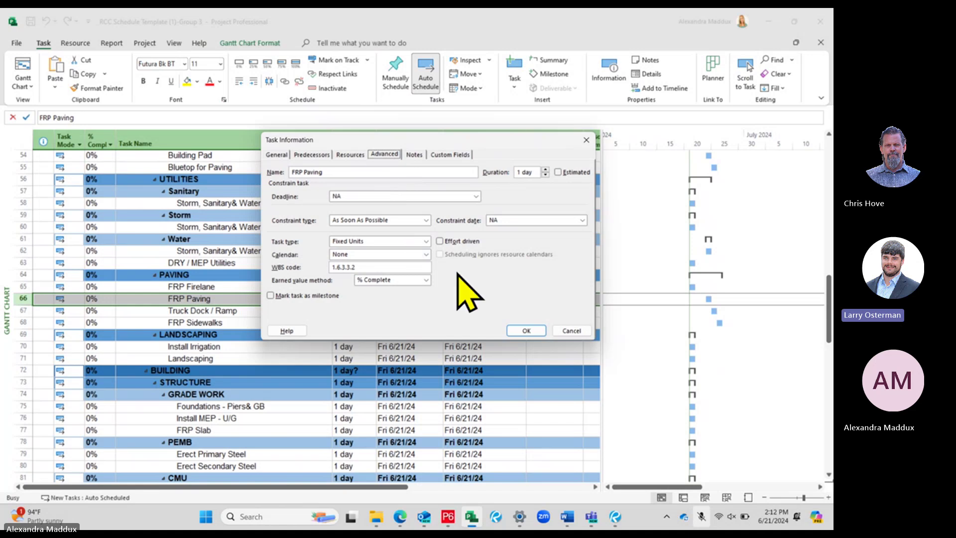
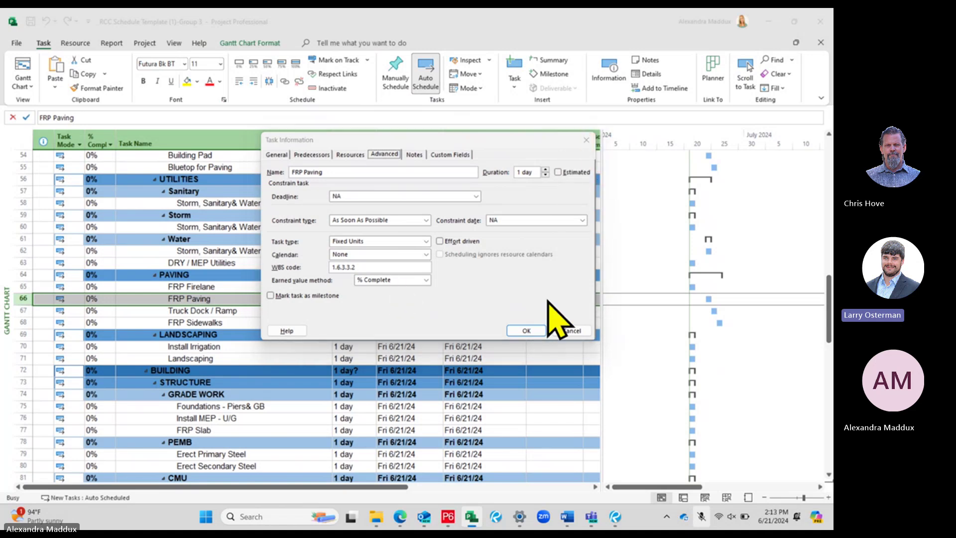
pyautogui.click(568, 330)
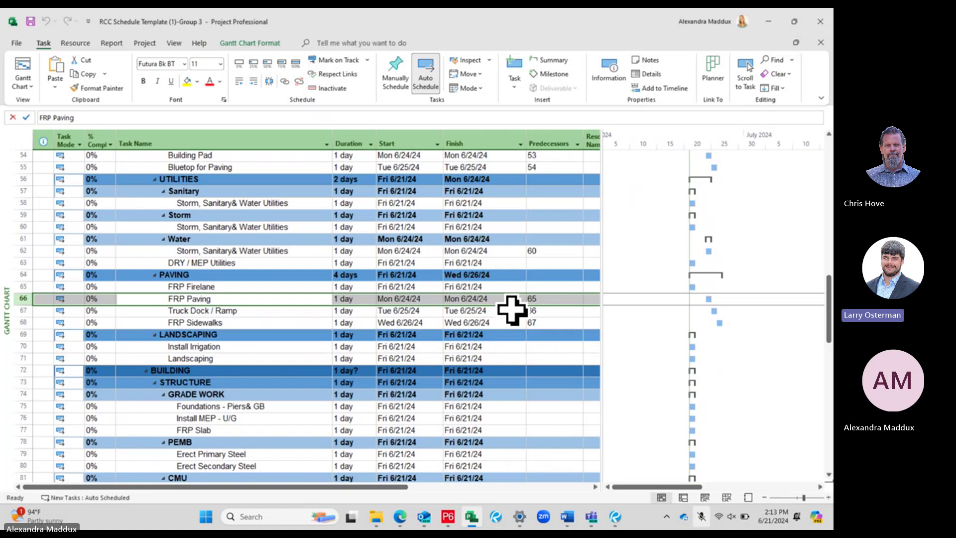
# - View the advanced settings in the Task Information of Storm, Sanitary& Water Utilities under Storm, then close it
pyautogui.click(284, 239)
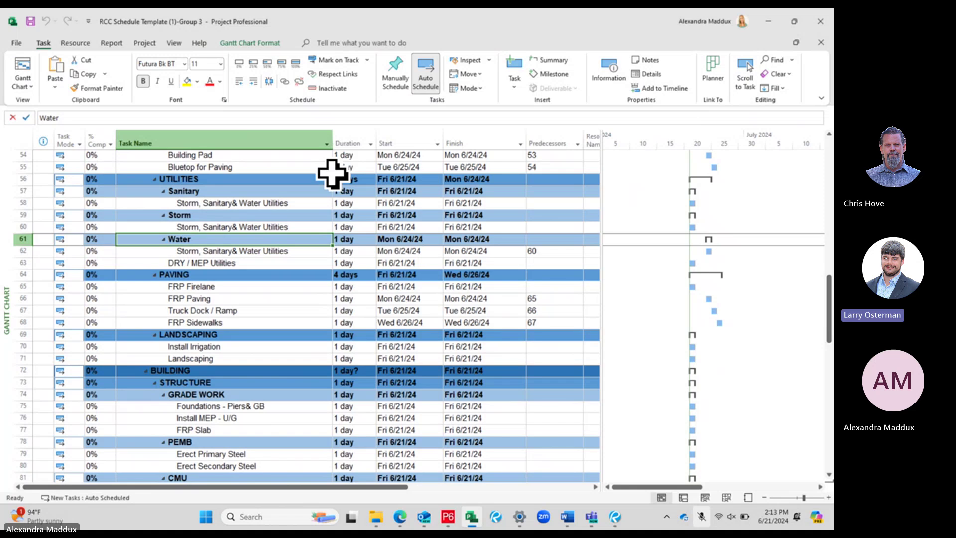
pyautogui.doubleClick(296, 226)
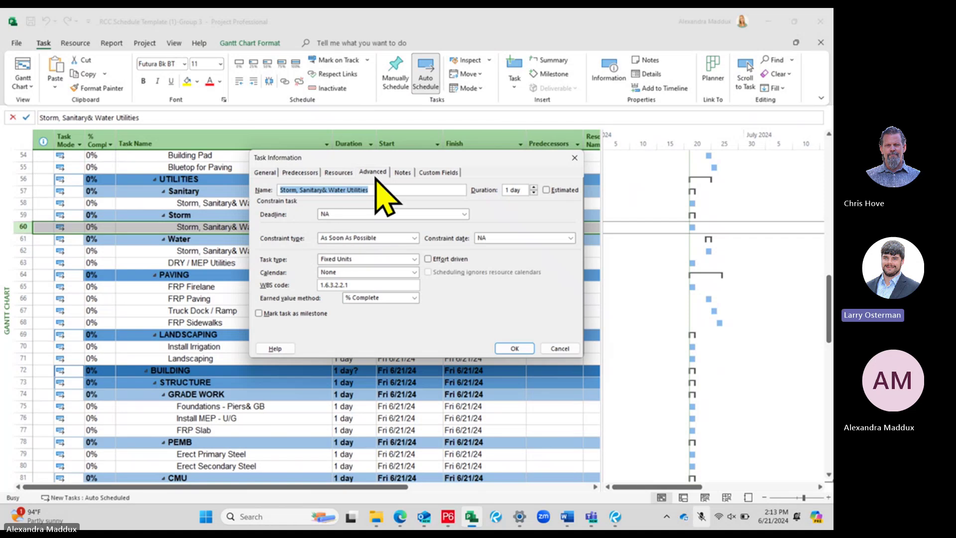
pyautogui.click(371, 172)
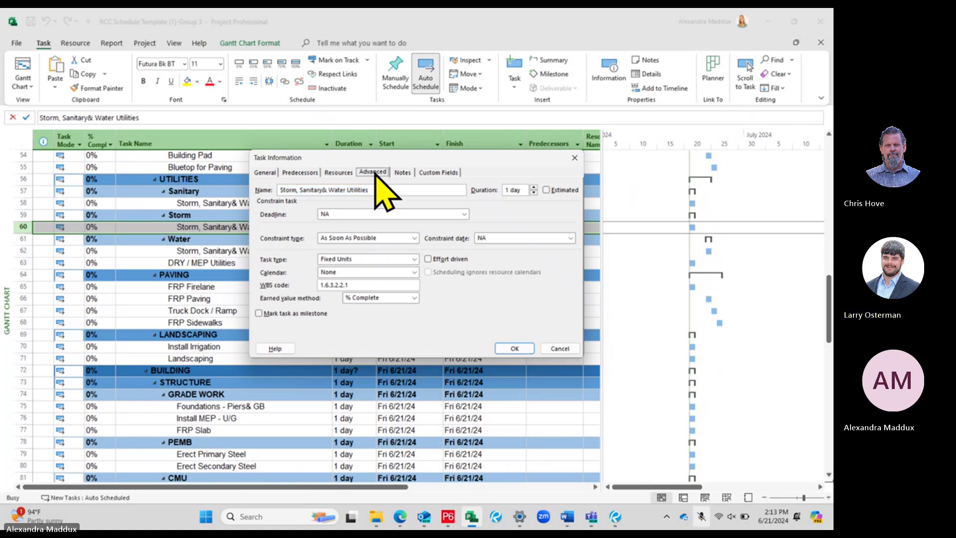
pyautogui.click(578, 159)
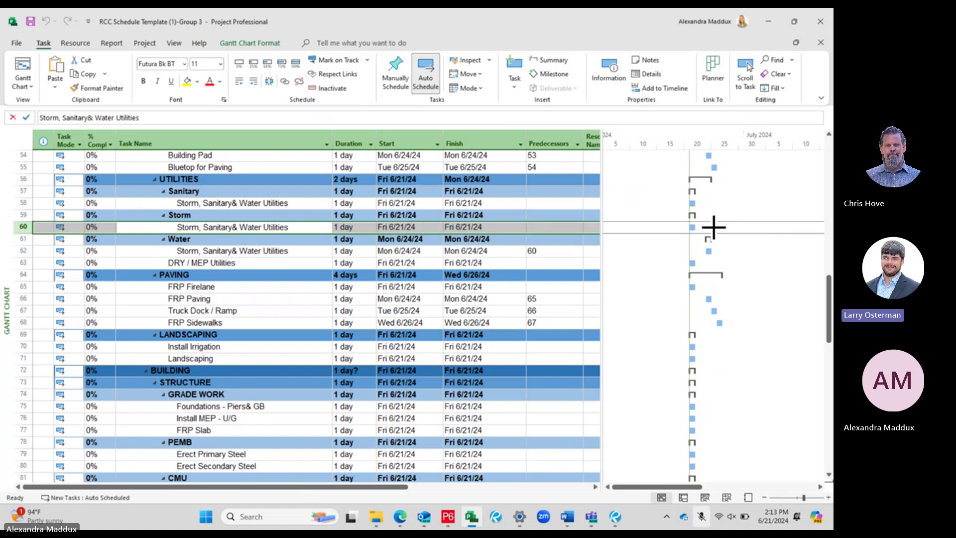
# - Try extending the Gantt bar of Storm, Sanitary& Water Utilities under Storm to a 14-day duration, then undo it
pyautogui.moveTo(713, 227); pyautogui.dragTo(809, 229)
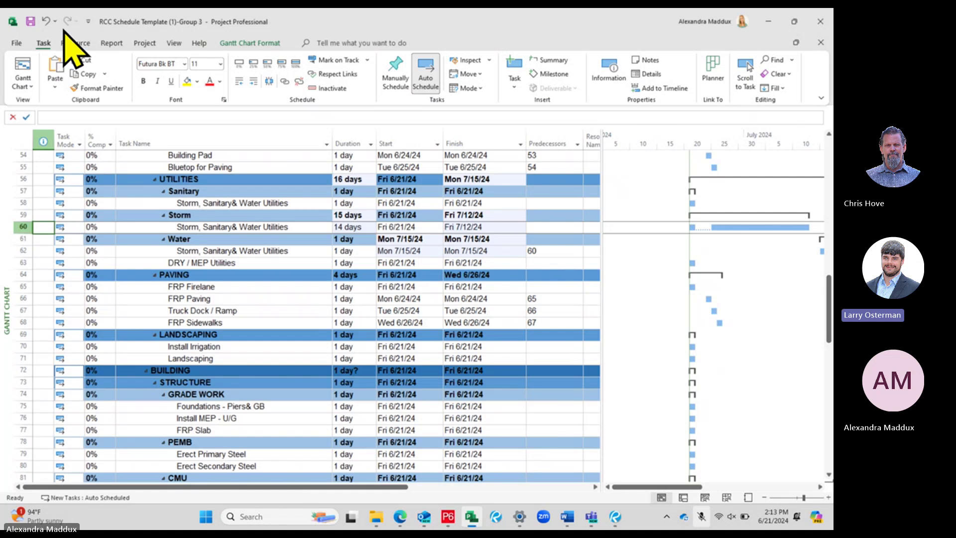
pyautogui.click(45, 21)
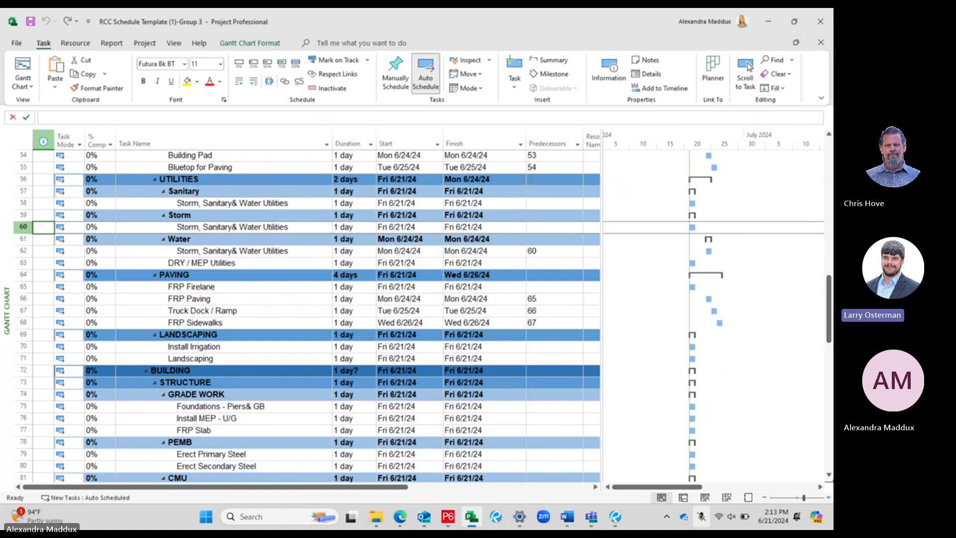
# - Try extending the FRP Sidewalks bar to 8 days and linking it to Install Irrigation, then undo both changes
pyautogui.scroll(-1, 797, 299)
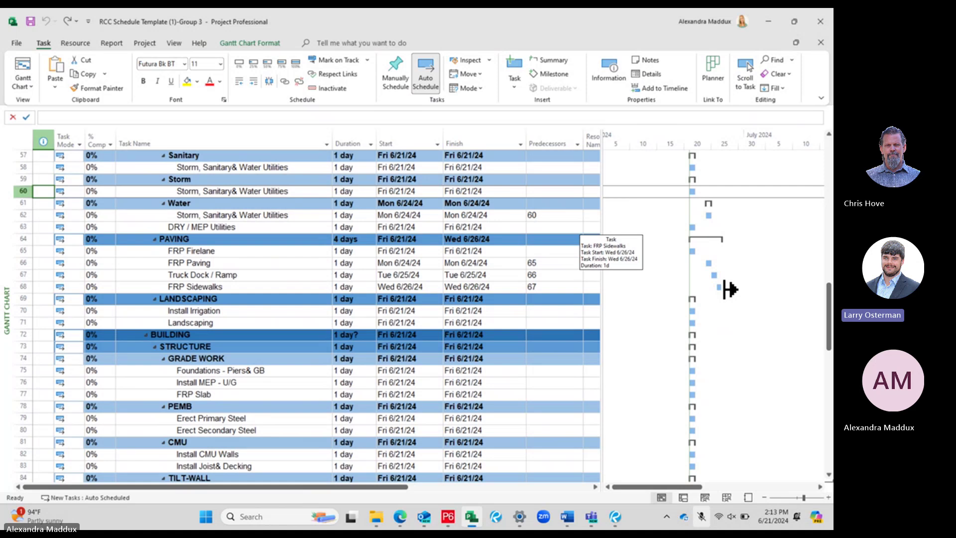
pyautogui.moveTo(729, 289); pyautogui.dragTo(788, 290)
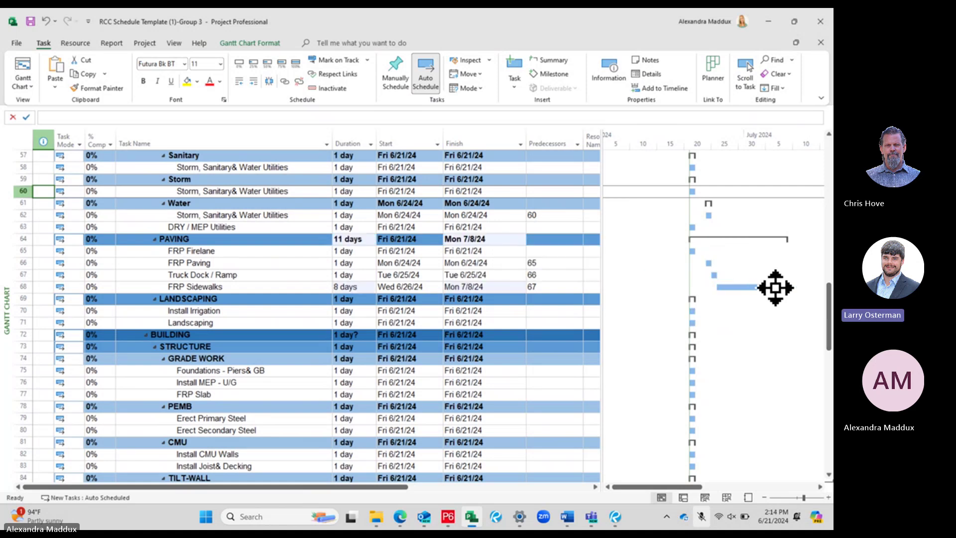
pyautogui.moveTo(778, 287); pyautogui.dragTo(695, 311)
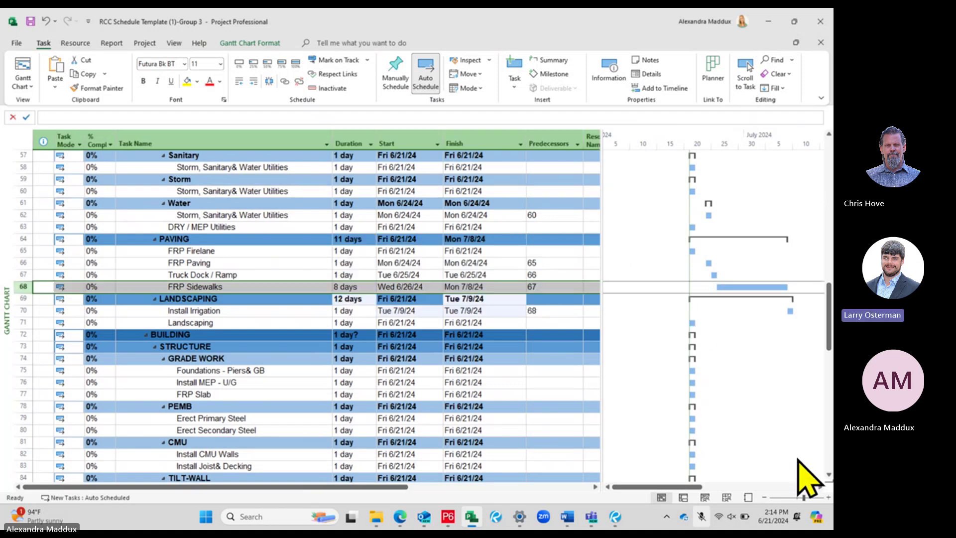
pyautogui.click(820, 487)
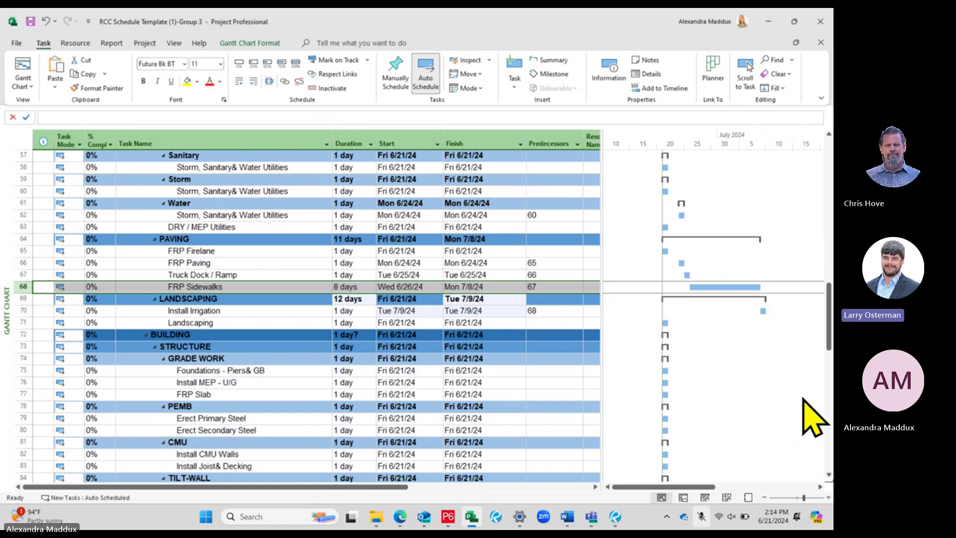
pyautogui.click(46, 21)
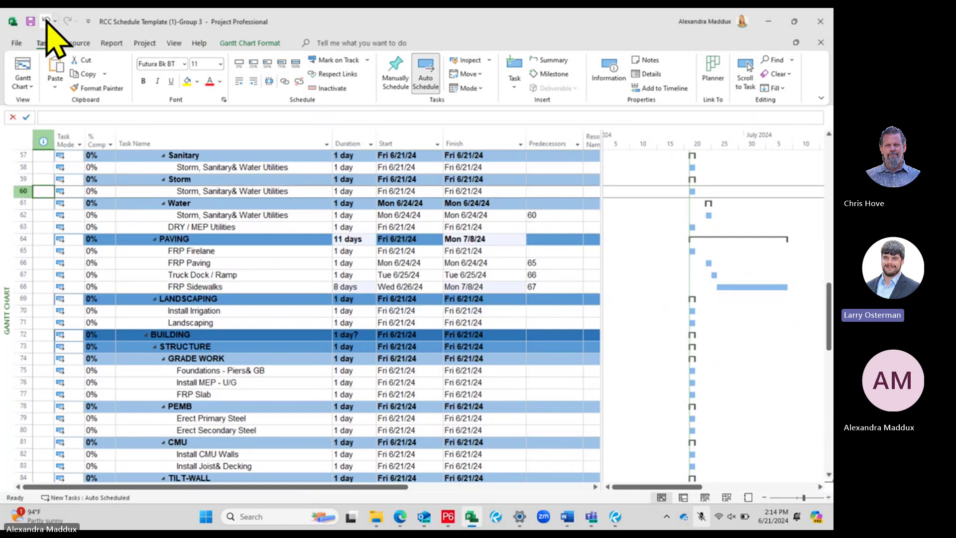
pyautogui.click(46, 21)
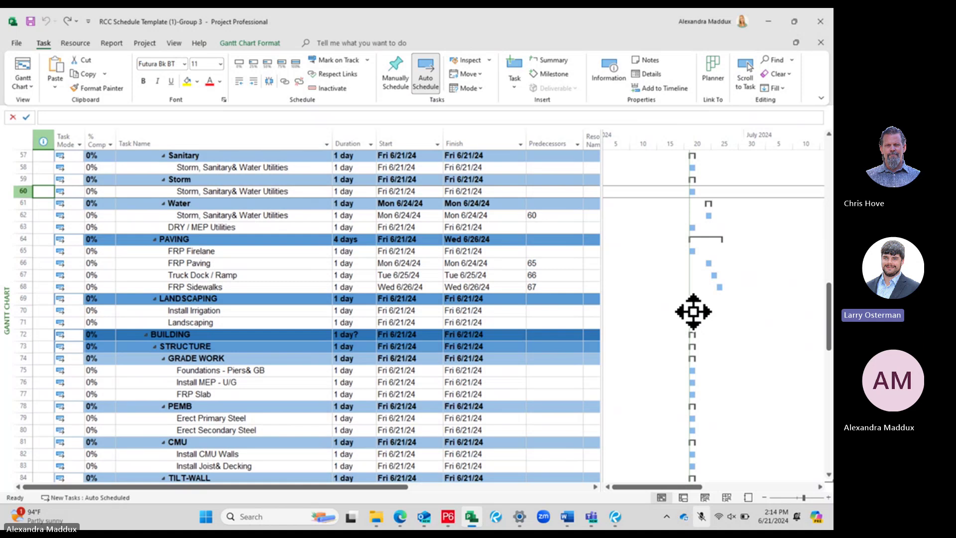
# - Link Install Irrigation to Landscaping in the Gantt chart so that Landscaping has task 70 as its predecessor
pyautogui.moveTo(694, 312); pyautogui.dragTo(693, 330)
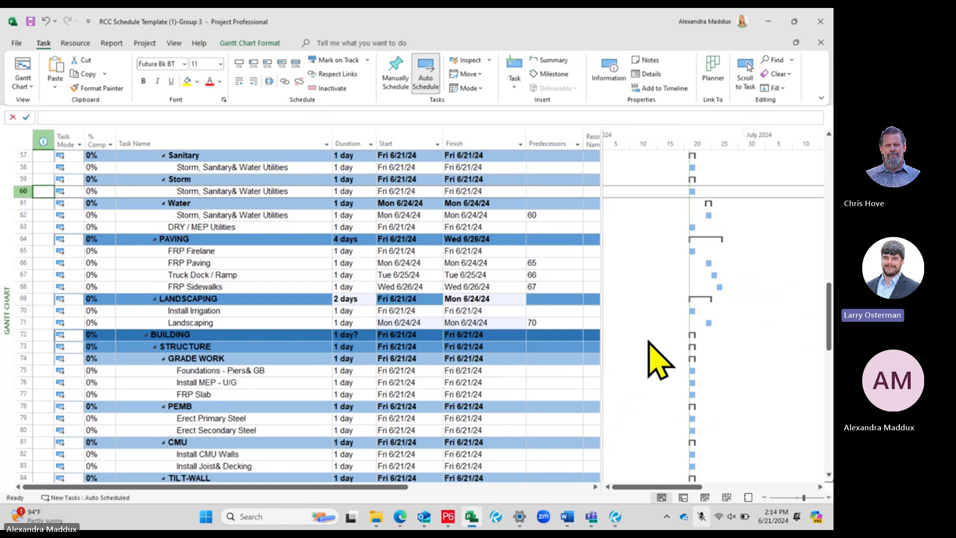
# - Examine the Contract Substantial Completion and Tracking Substantial Completion milestones under CONTRACT MILESTONES
pyautogui.scroll(15, 661, 359)
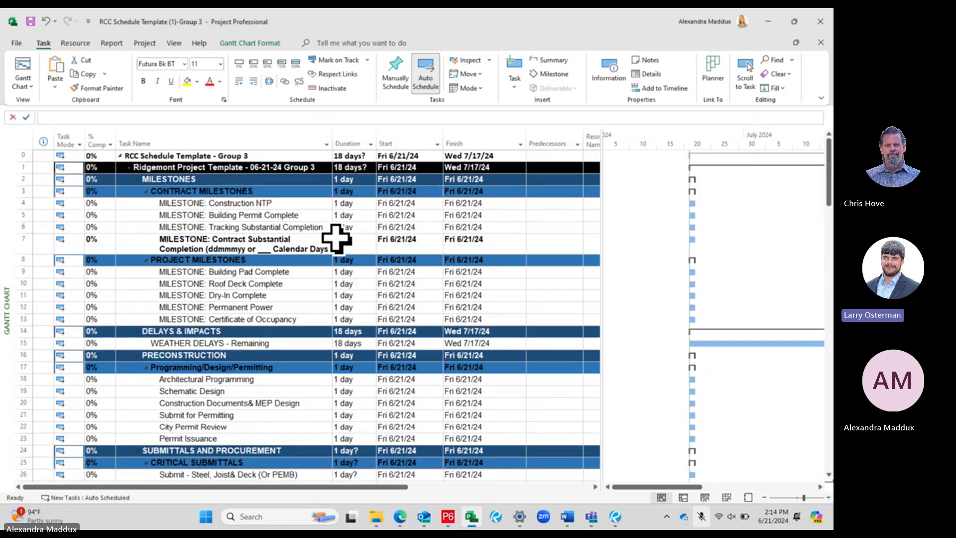
pyautogui.click(309, 241)
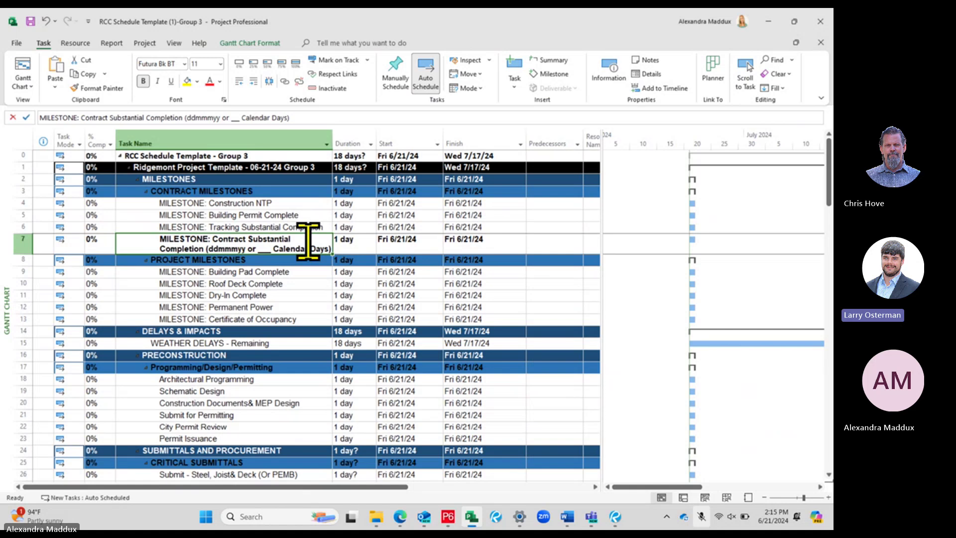
pyautogui.click(264, 227)
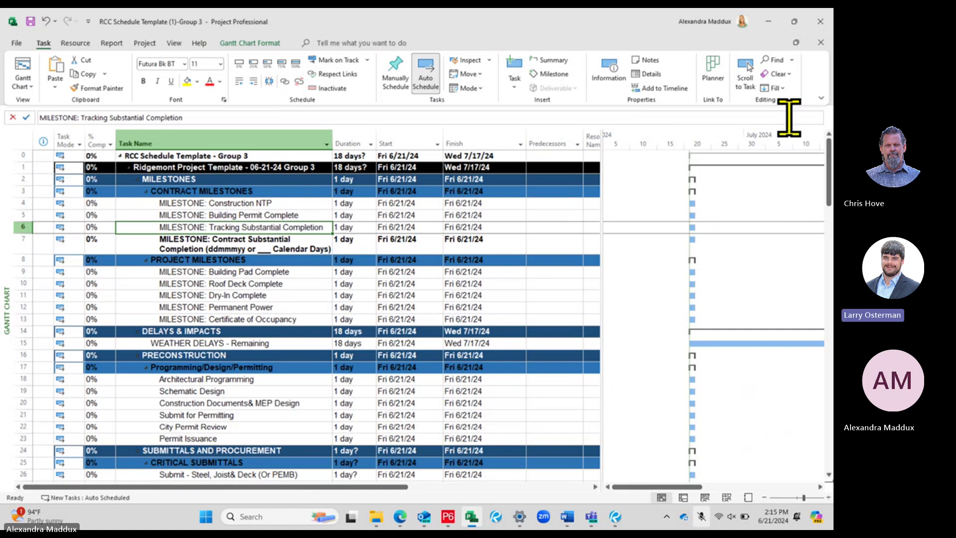
# - Review the project start date and available calendars in Project Information, keep the Standard calendar and confirm
pyautogui.click(76, 43)
pyautogui.click(112, 45)
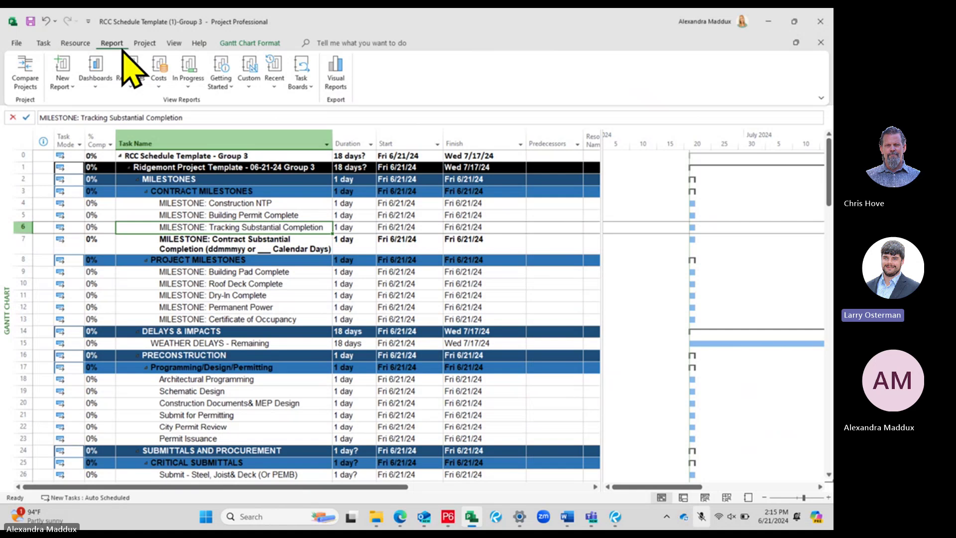
pyautogui.click(146, 46)
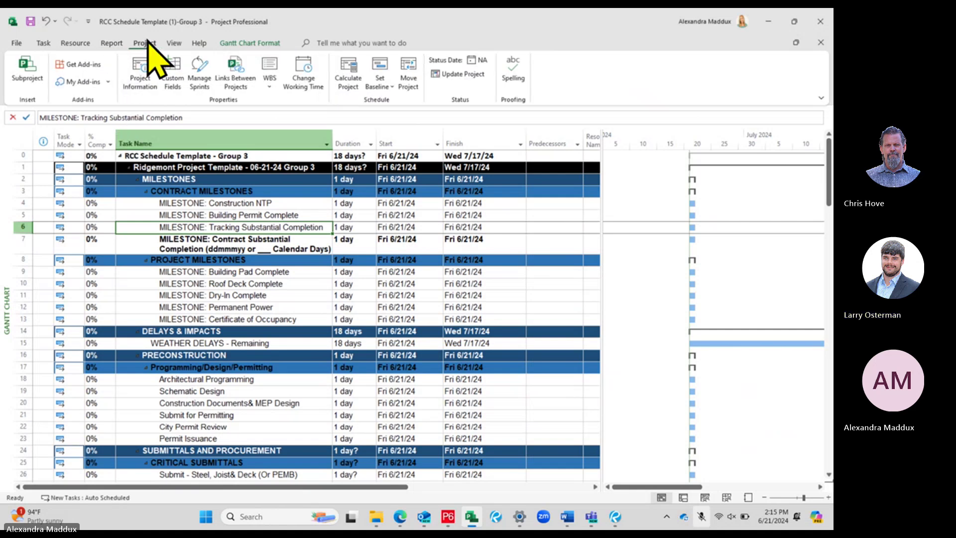
pyautogui.click(136, 67)
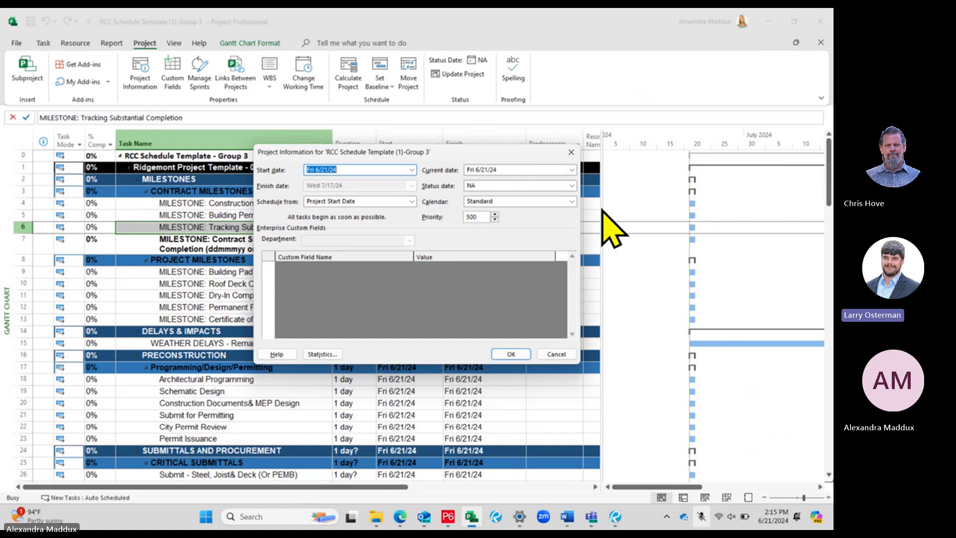
pyautogui.click(573, 201)
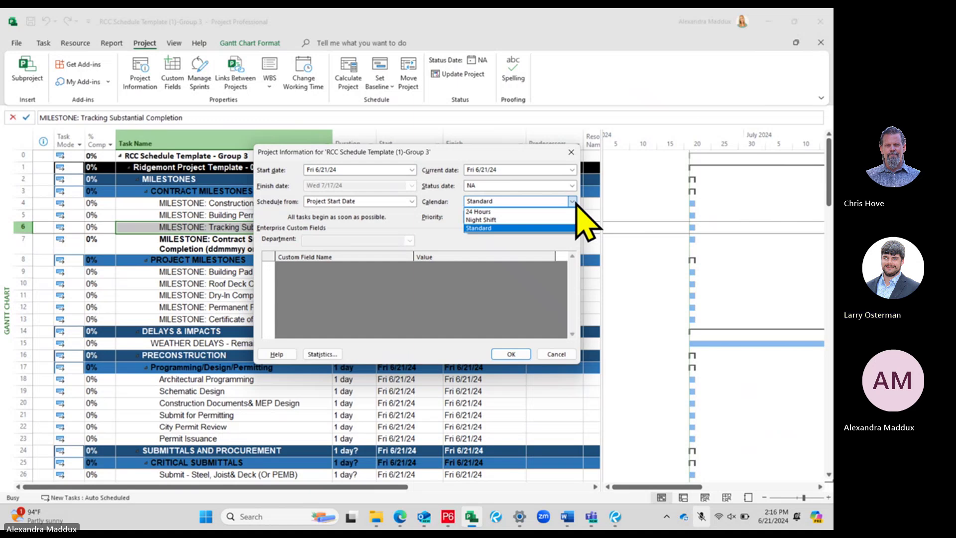
pyautogui.click(557, 229)
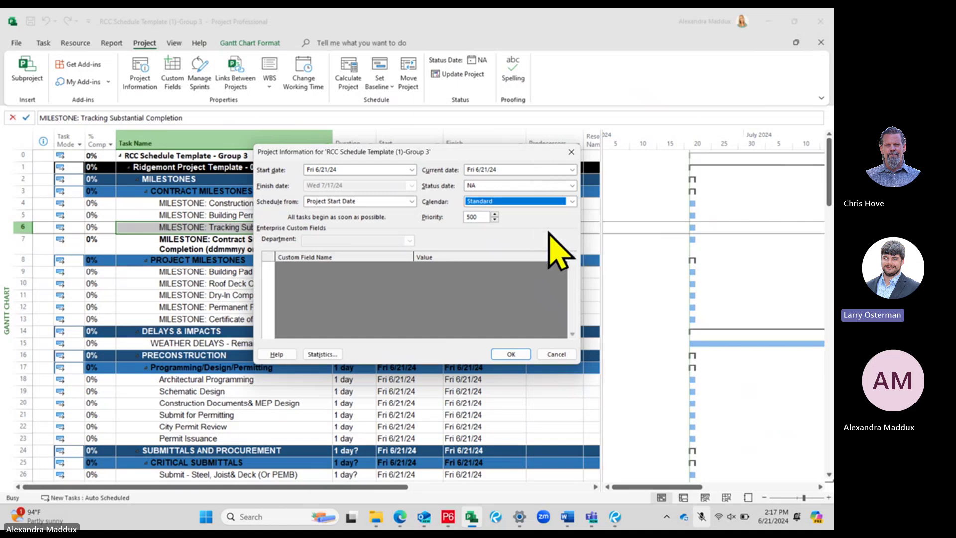
pyautogui.click(511, 354)
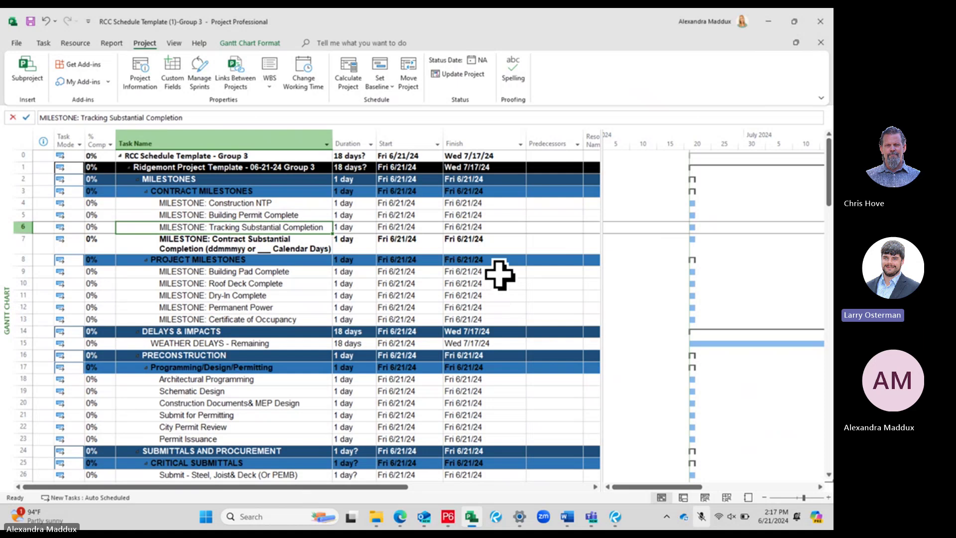
# - View the working times and holiday exceptions of the Standard project calendar, then close the settings without changes
pyautogui.click(484, 247)
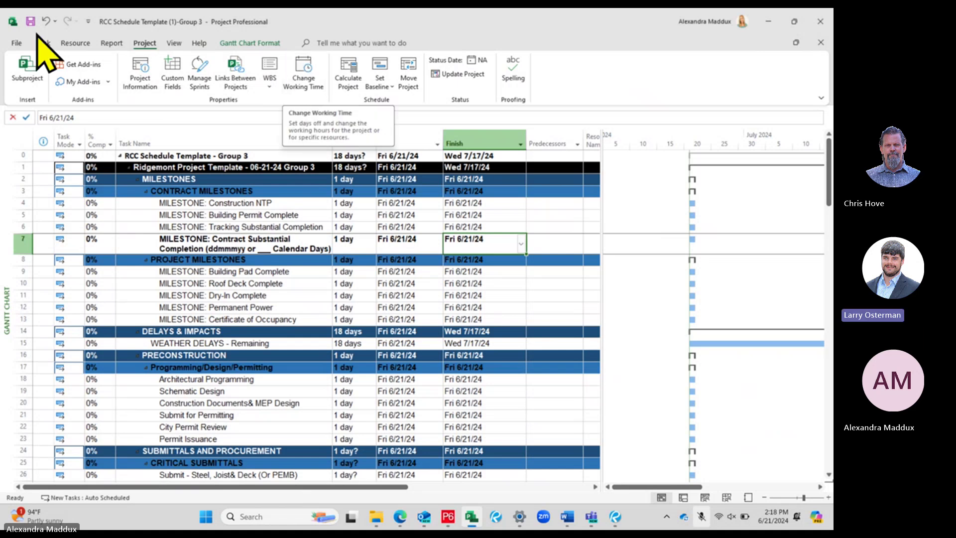
pyautogui.click(307, 69)
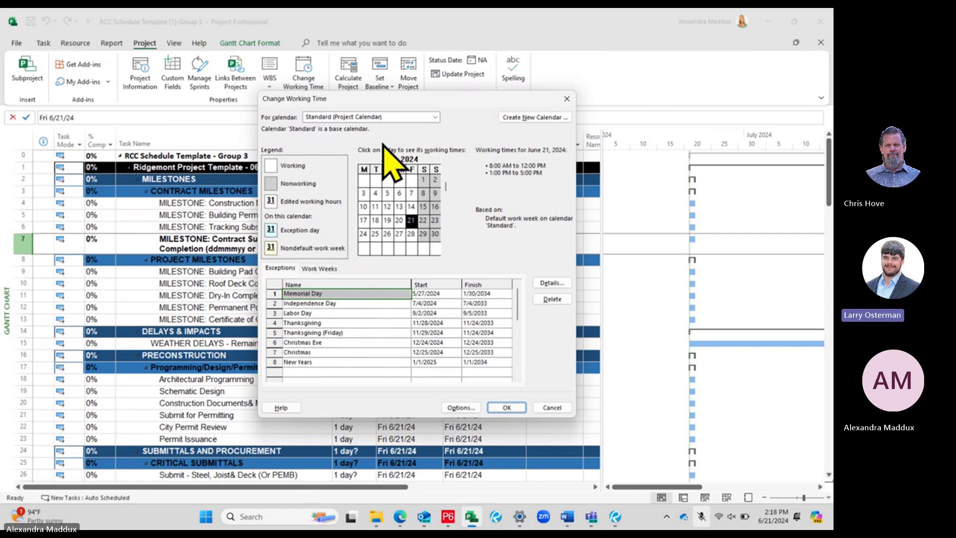
pyautogui.click(566, 98)
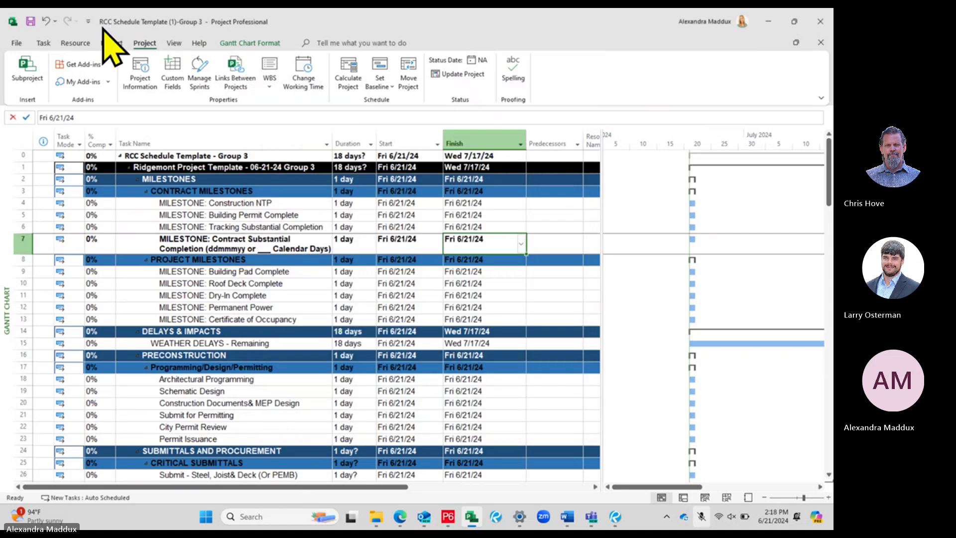
# - Add a nonworking exception named "5th of July" on July 5, 2024 to the Standard project calendar
pyautogui.click(302, 81)
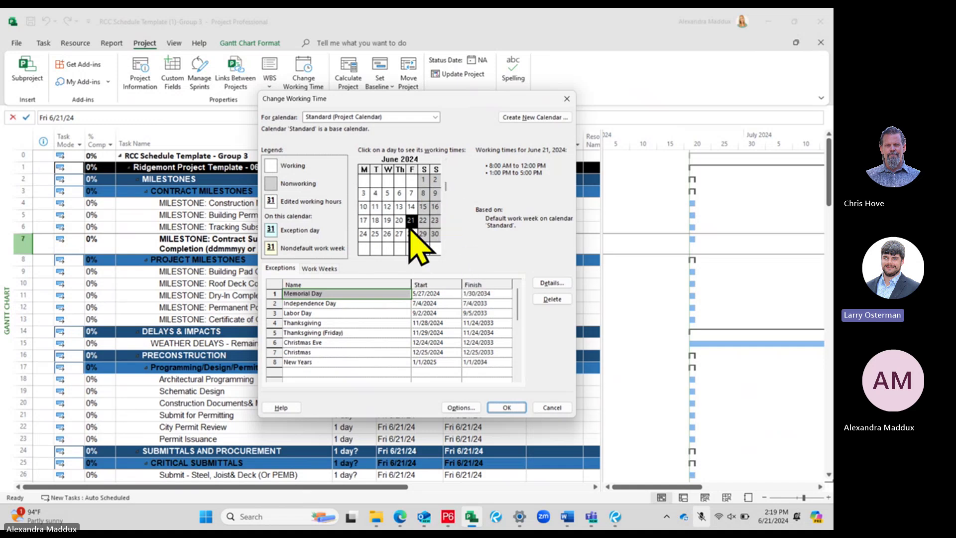
pyautogui.click(446, 251)
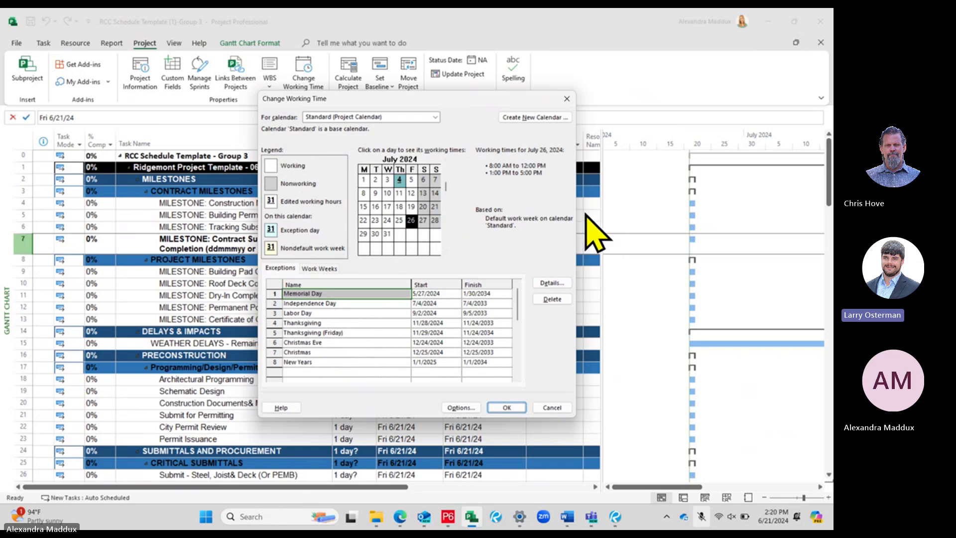
pyautogui.click(412, 181)
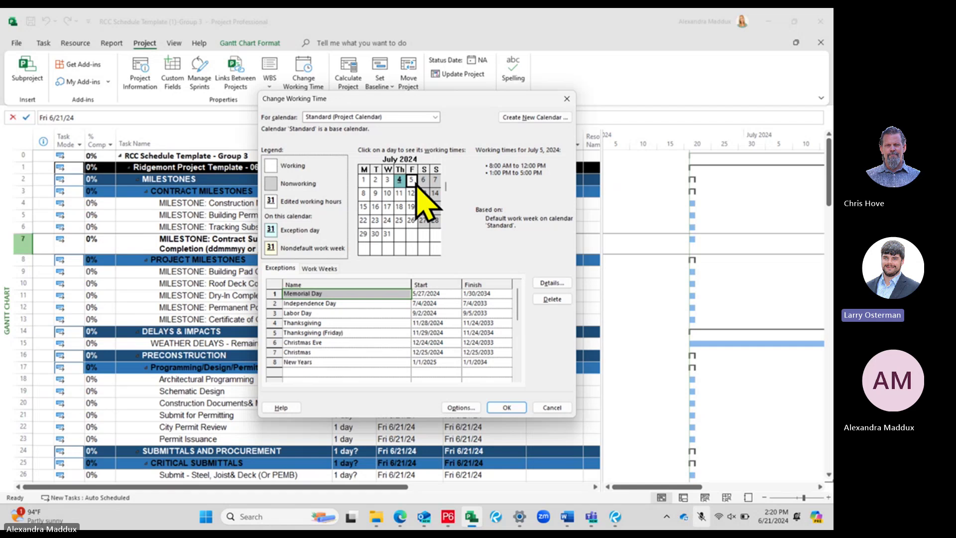
pyautogui.click(330, 371)
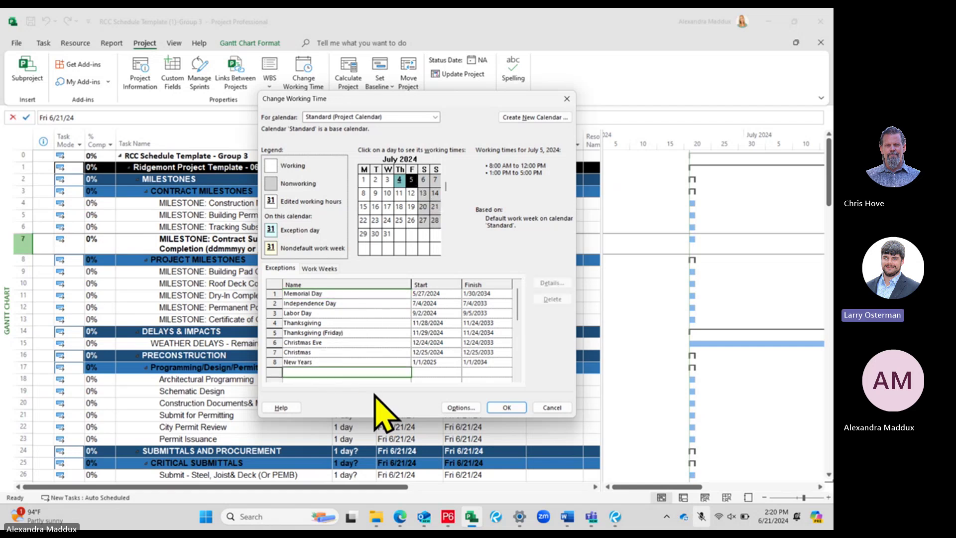
pyautogui.write('5th of July')
pyautogui.press('Return')
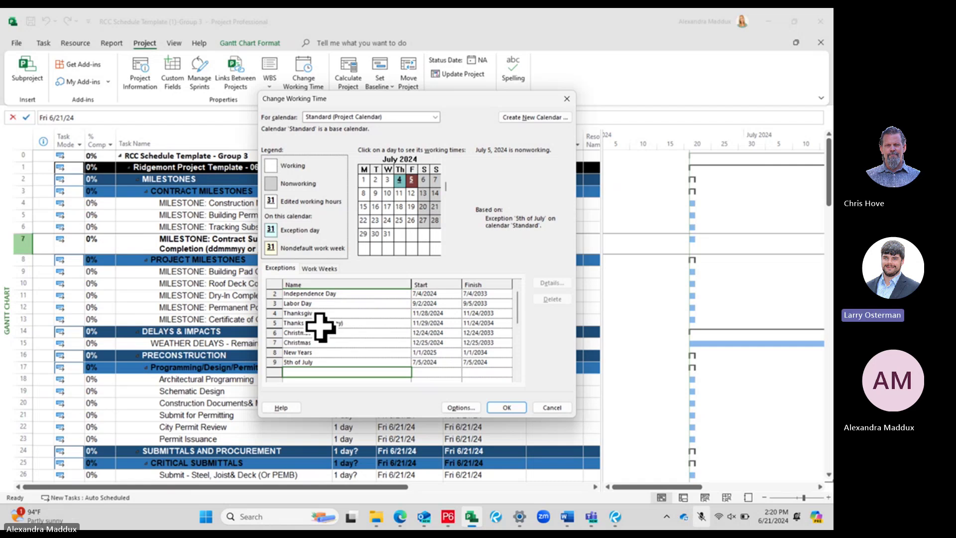
# - Review the calendar's working days and exceptions from July through November 2024
pyautogui.click(399, 206)
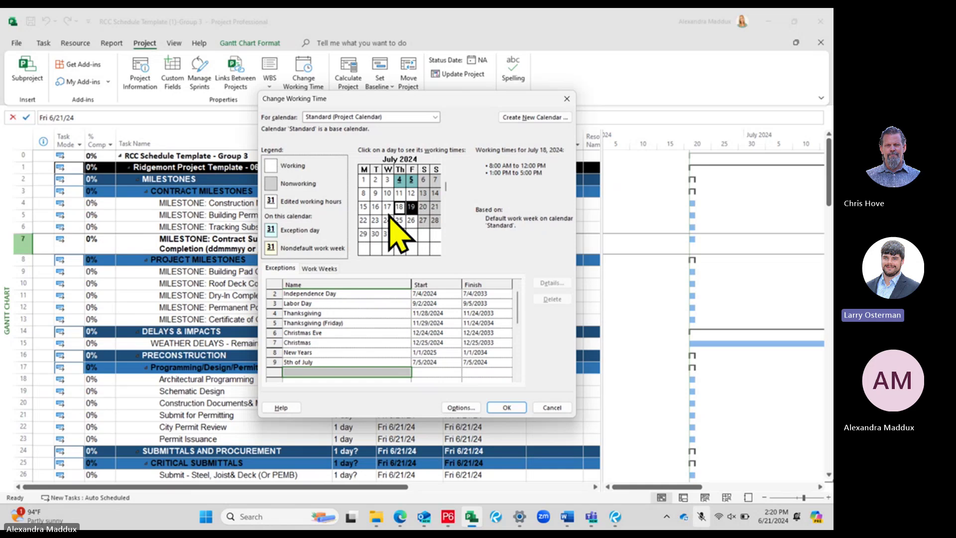
pyautogui.click(363, 233)
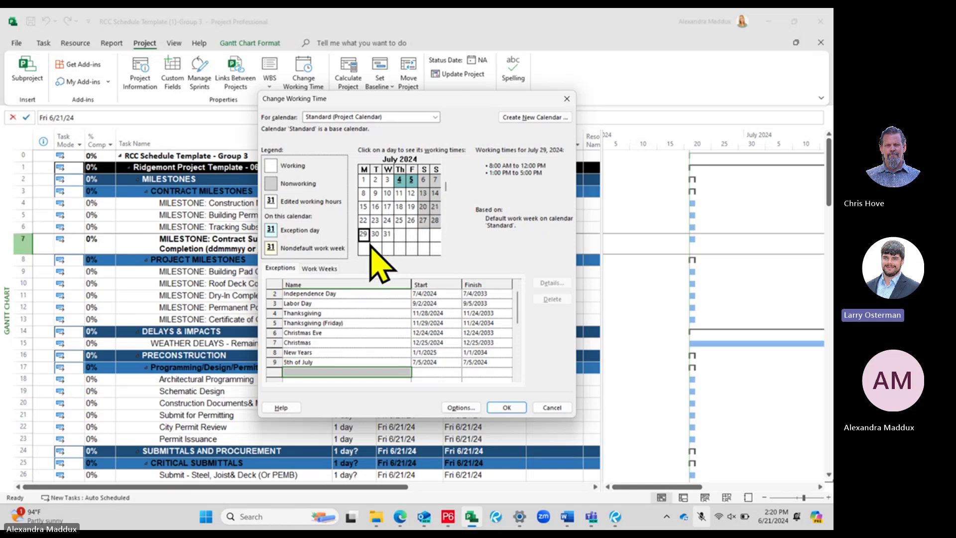
pyautogui.click(400, 221)
pyautogui.click(446, 251)
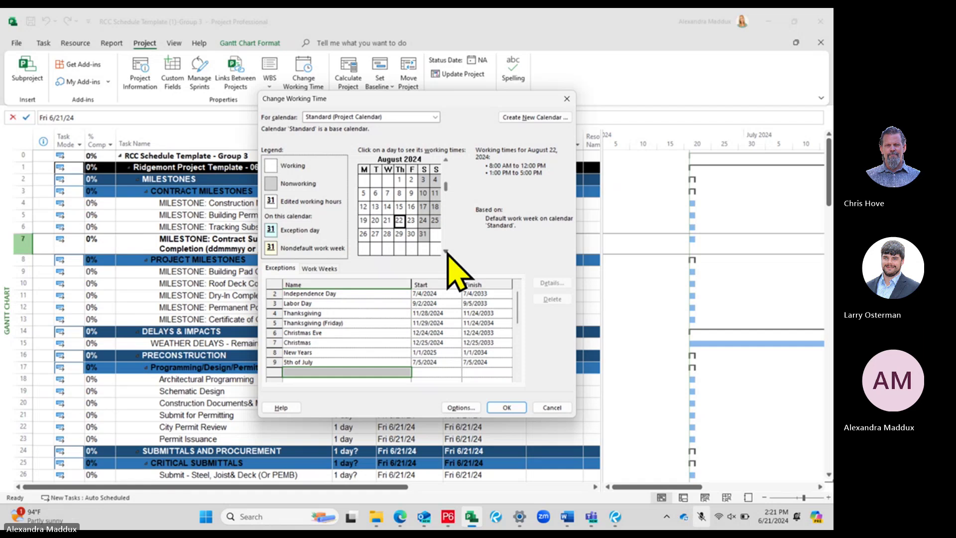
pyautogui.click(446, 251)
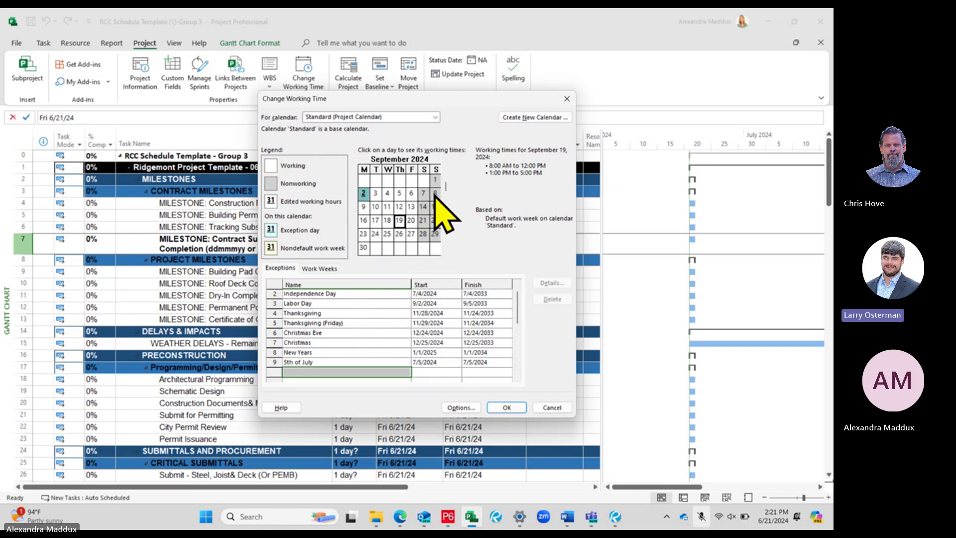
pyautogui.click(446, 251)
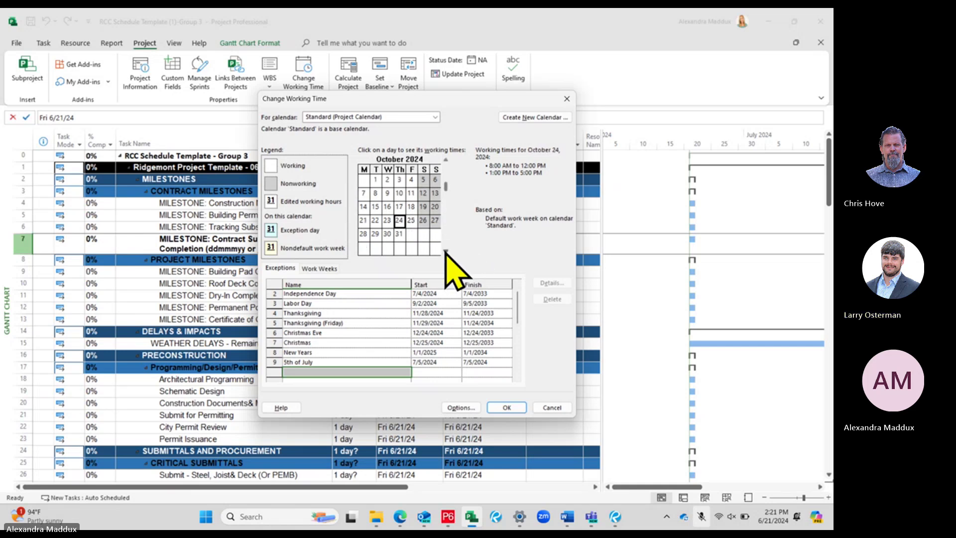
pyautogui.click(446, 252)
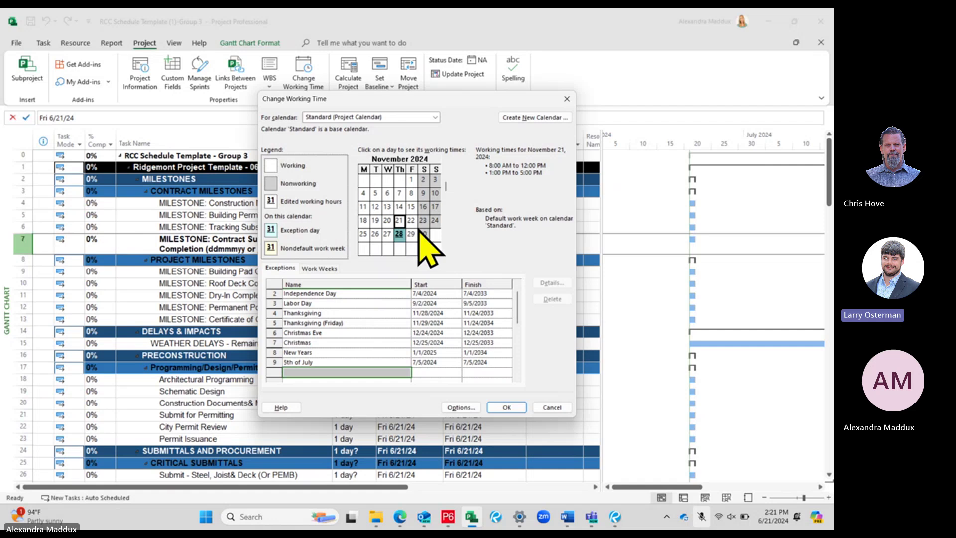
# - Delete the Thanksgiving and Thanksgiving (Friday) exceptions from the Standard calendar
pyautogui.click(350, 313)
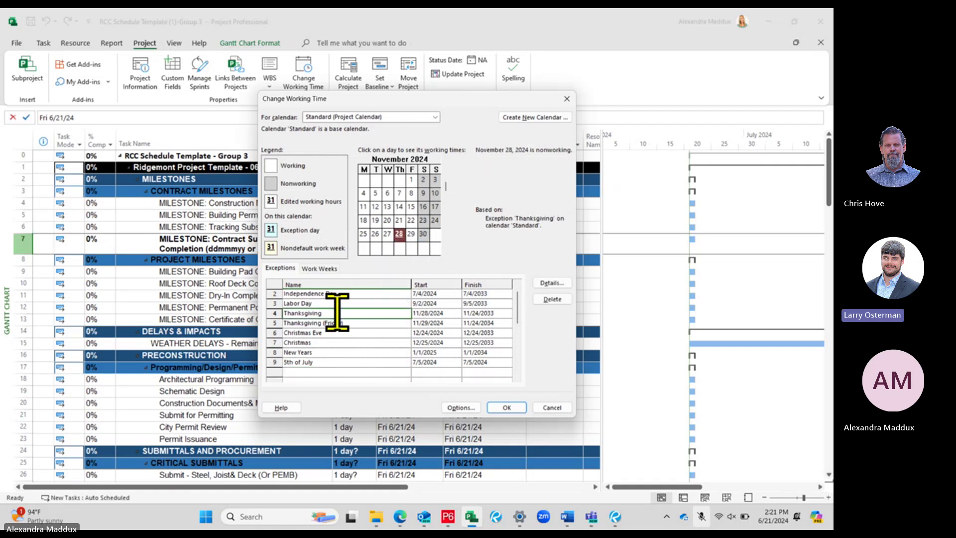
pyautogui.click(342, 332)
pyautogui.click(338, 321)
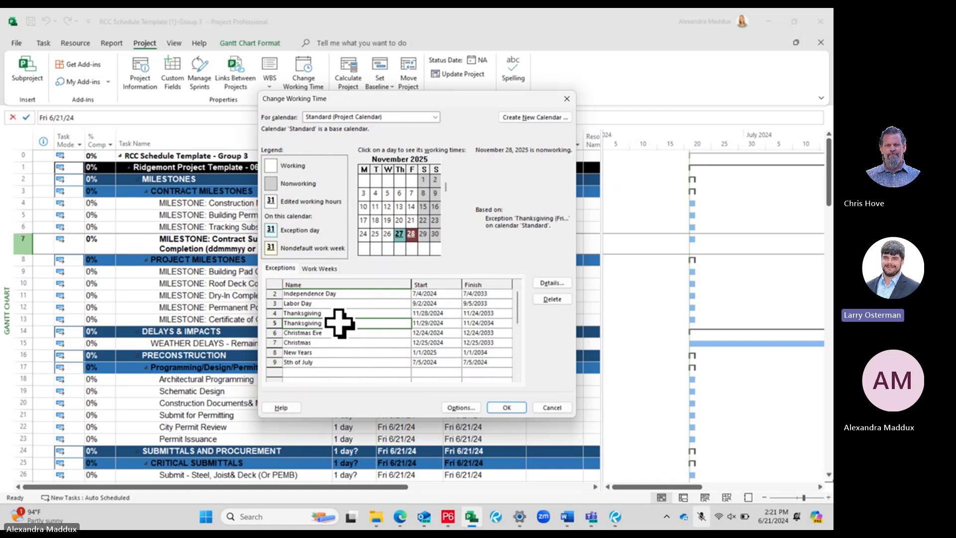
pyautogui.click(337, 313)
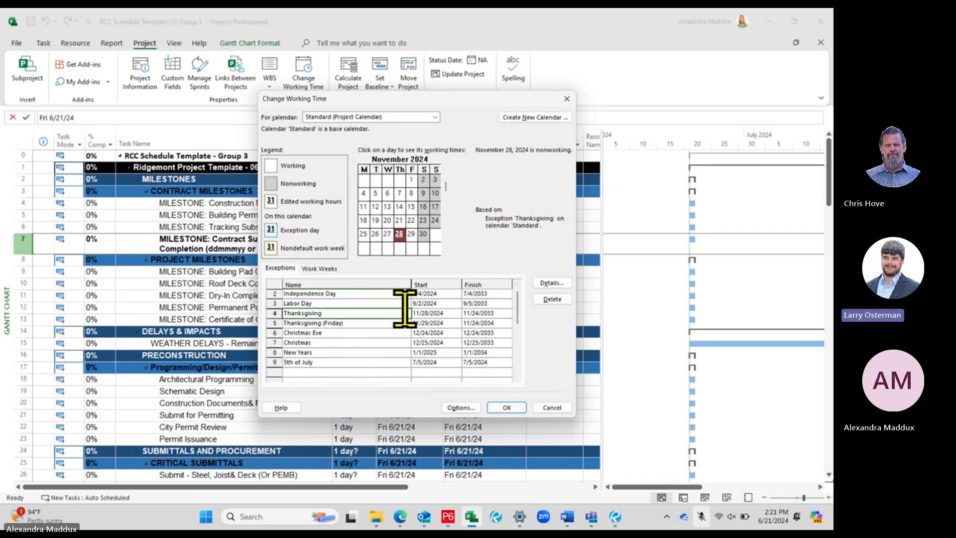
pyautogui.click(552, 300)
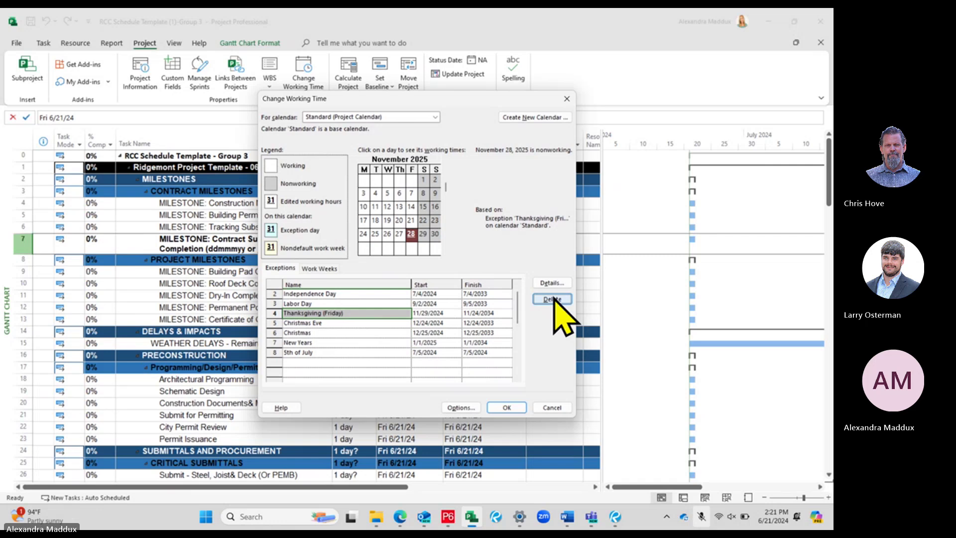
pyautogui.click(355, 331)
pyautogui.click(354, 312)
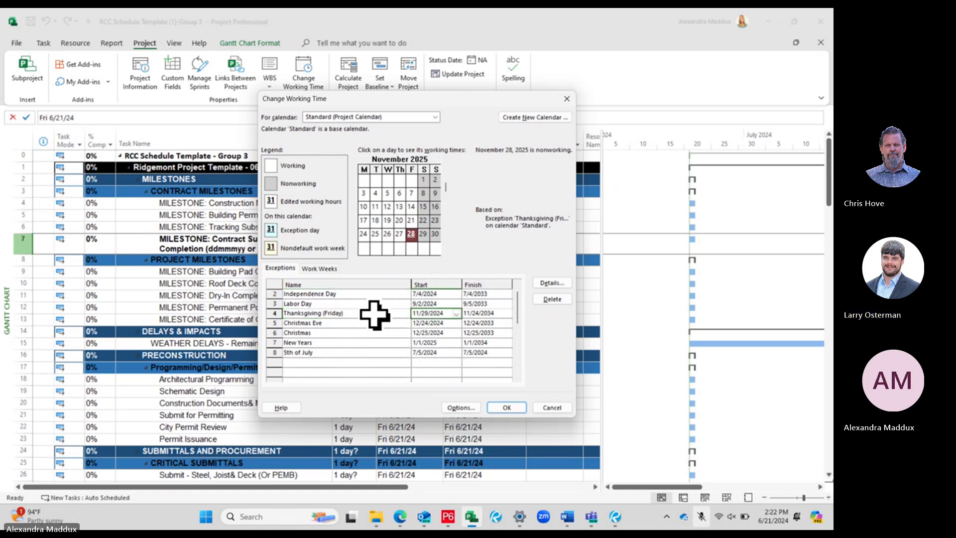
pyautogui.click(551, 300)
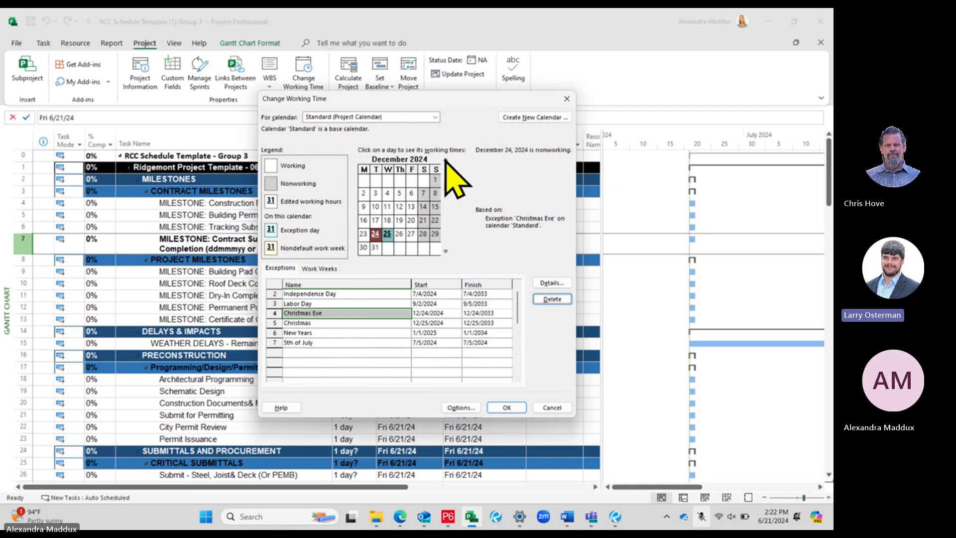
# - Add a nonworking exception named "Thanksgiving" on November 28, 2024
pyautogui.click(446, 160)
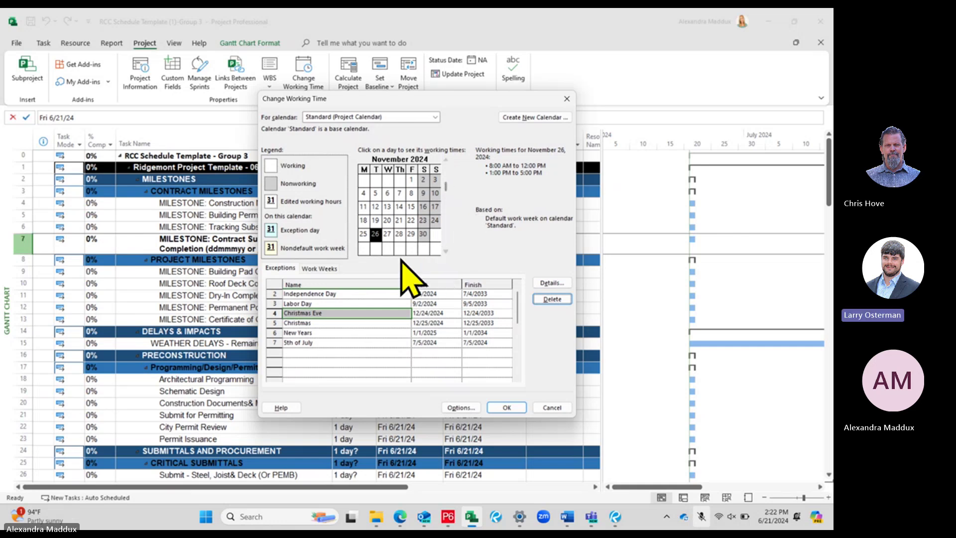
pyautogui.click(399, 235)
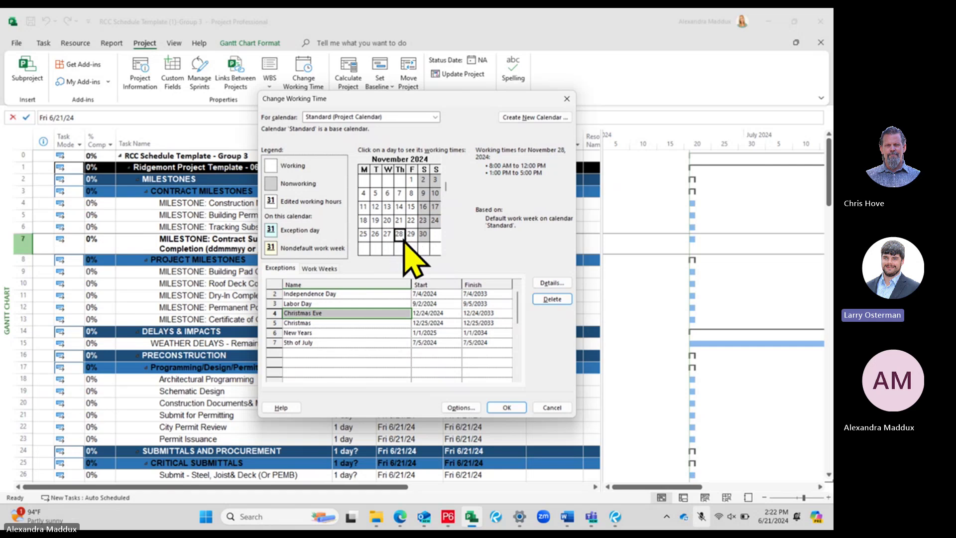
pyautogui.click(311, 353)
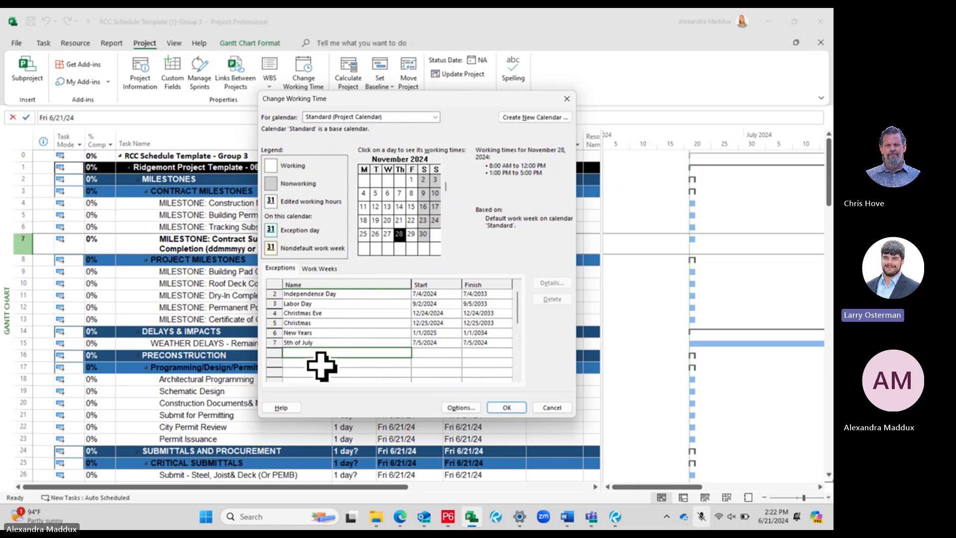
pyautogui.write('Thanksgiving')
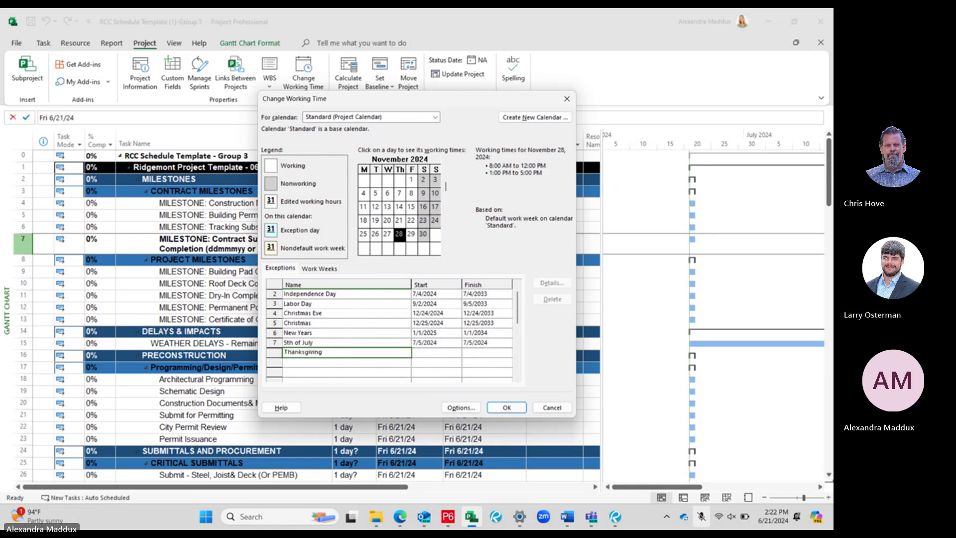
pyautogui.click(320, 363)
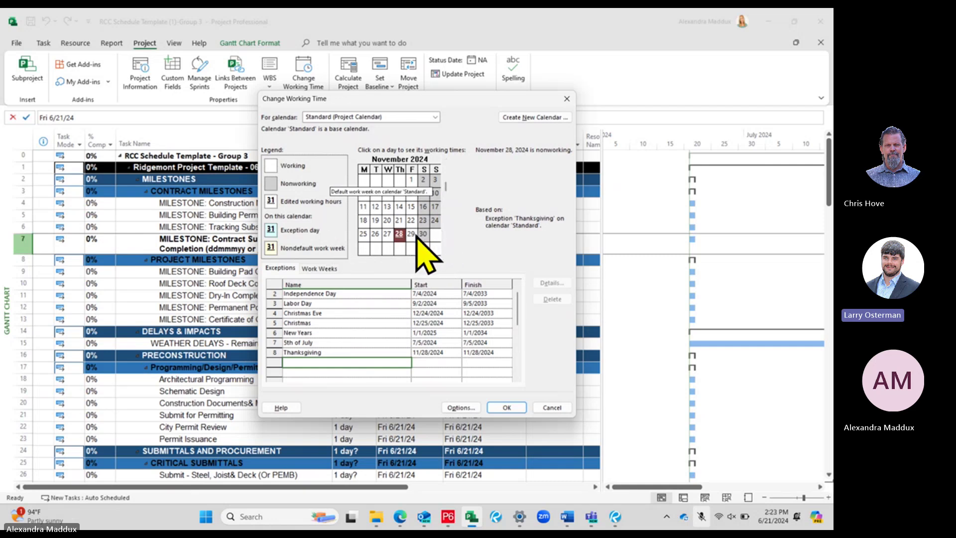
# - Extend the new Thanksgiving exception by setting its finish date to 11/29/2024
pyautogui.click(494, 353)
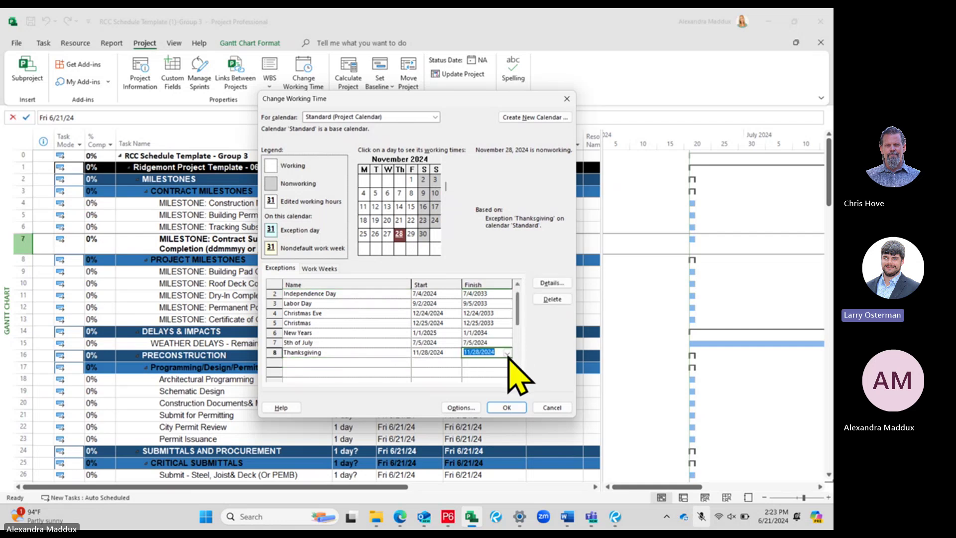
pyautogui.click(507, 352)
pyautogui.click(476, 419)
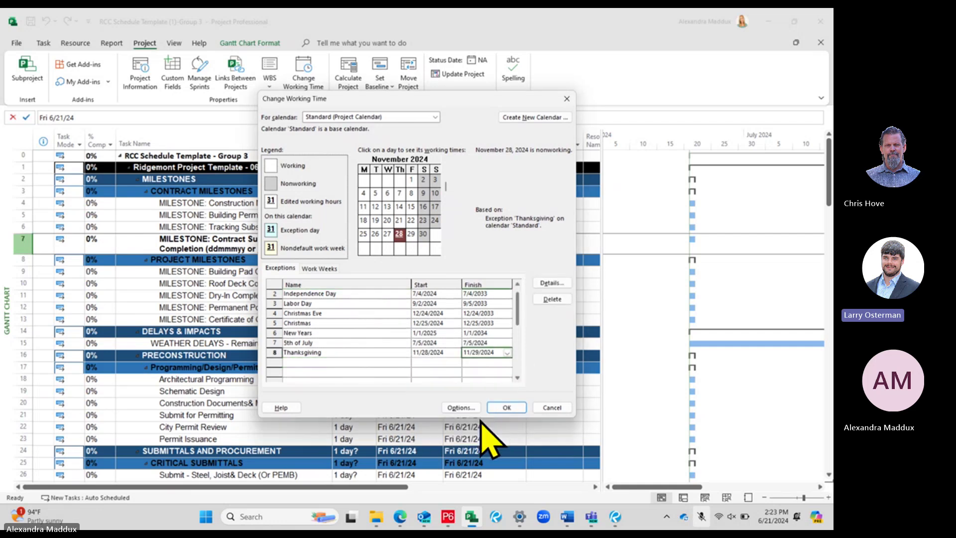
pyautogui.click(507, 353)
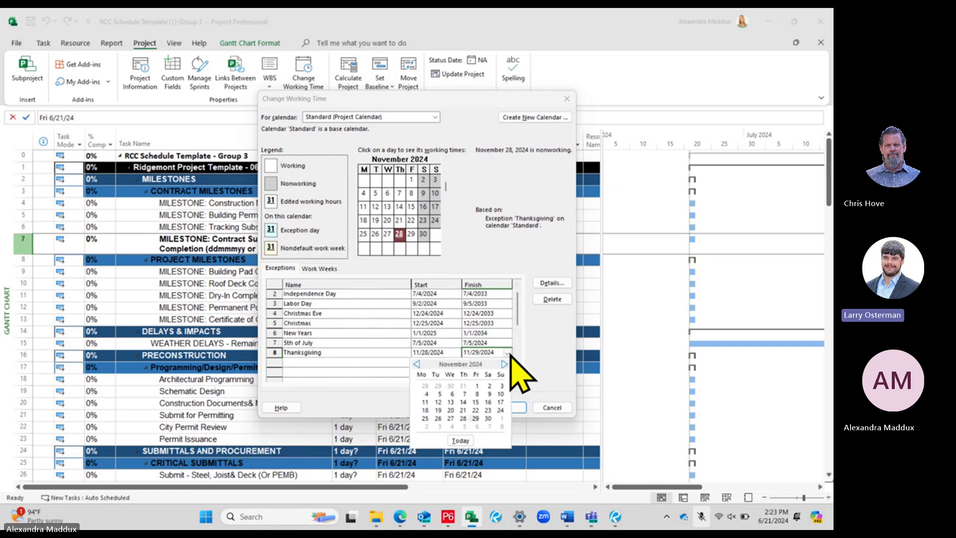
pyautogui.click(474, 421)
pyautogui.click(386, 363)
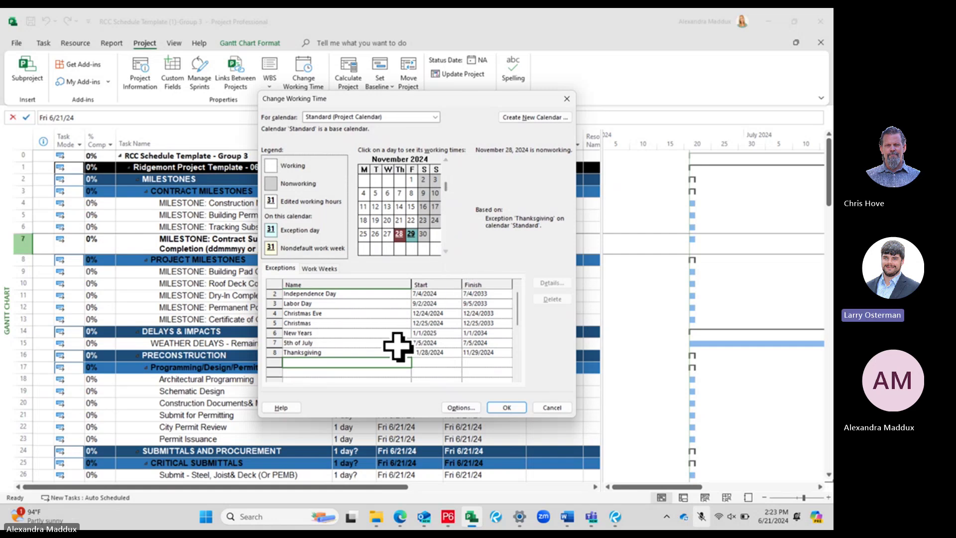
# - Replace the two-day Thanksgiving exception with one named "Thanksgiving Day" on November 28, 2024
pyautogui.click(356, 351)
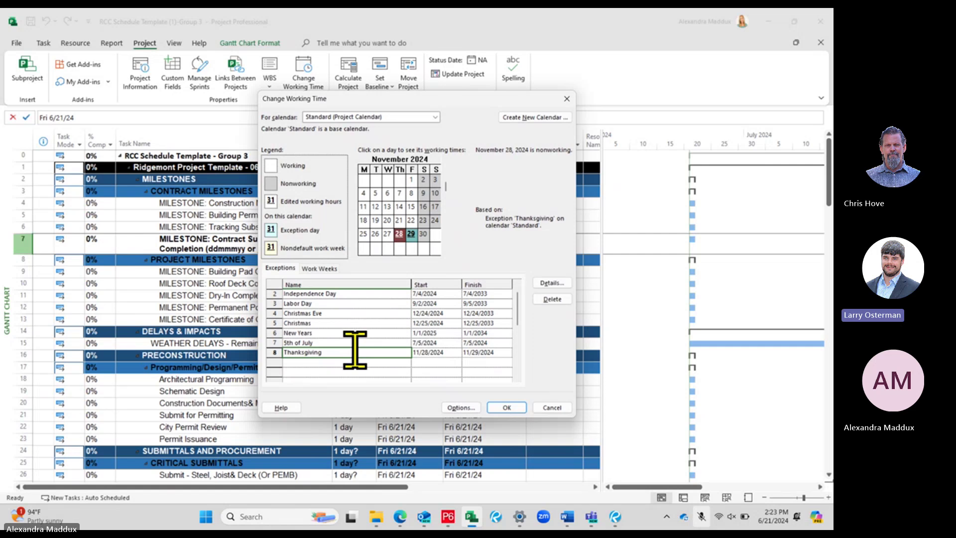
pyautogui.click(540, 298)
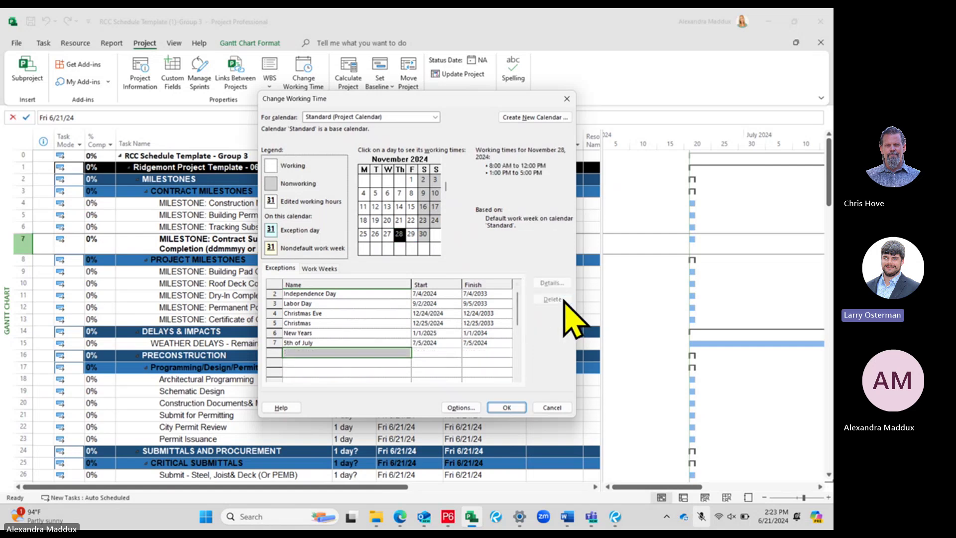
pyautogui.click(359, 353)
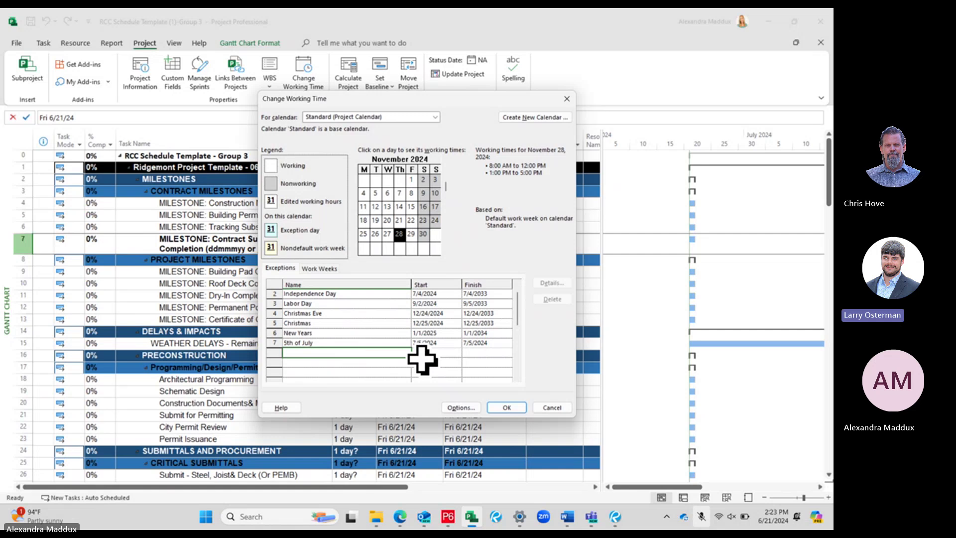
pyautogui.write('Thanksgiving')
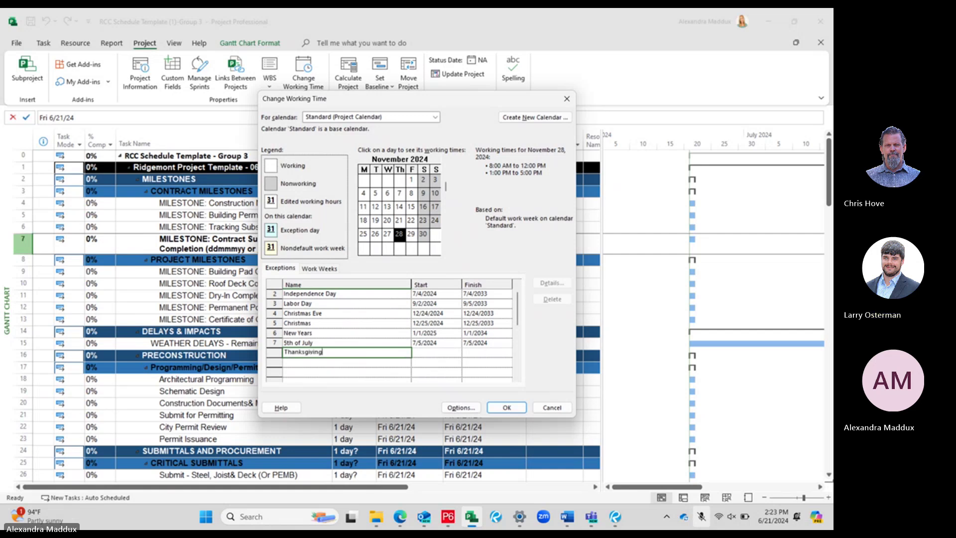
pyautogui.write(' Day')
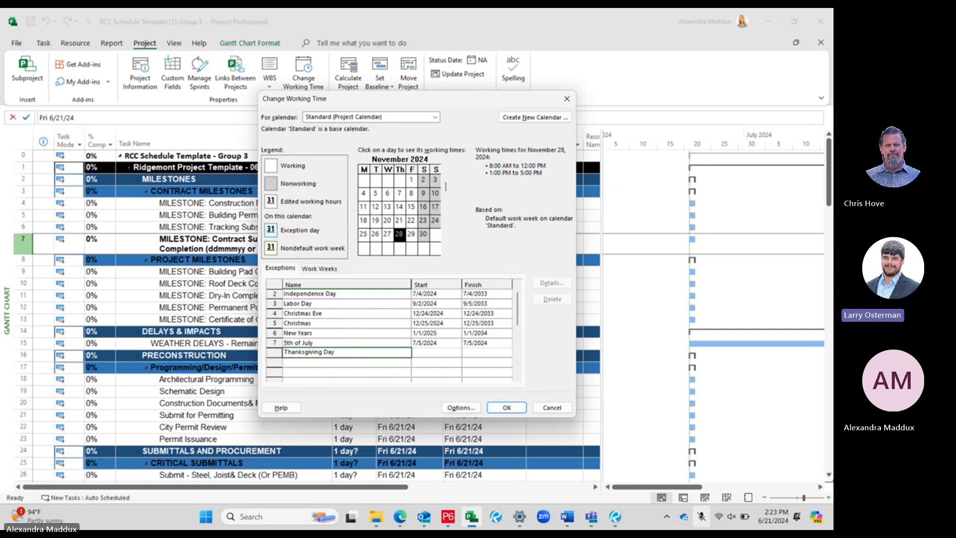
pyautogui.press('Return')
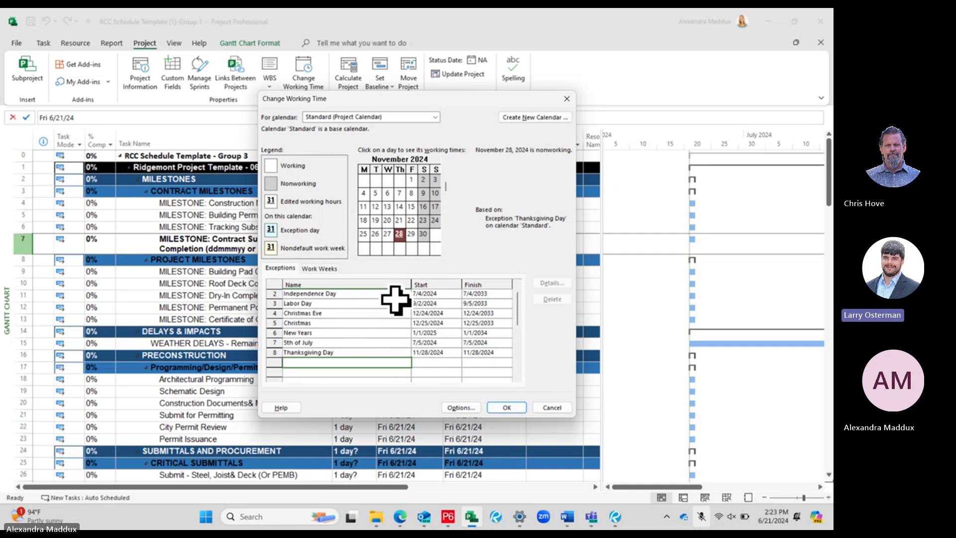
# - Make the Thanksgiving Day exception recur yearly on the fourth Thursday of November, ending after 10 occurrences
pyautogui.click(356, 352)
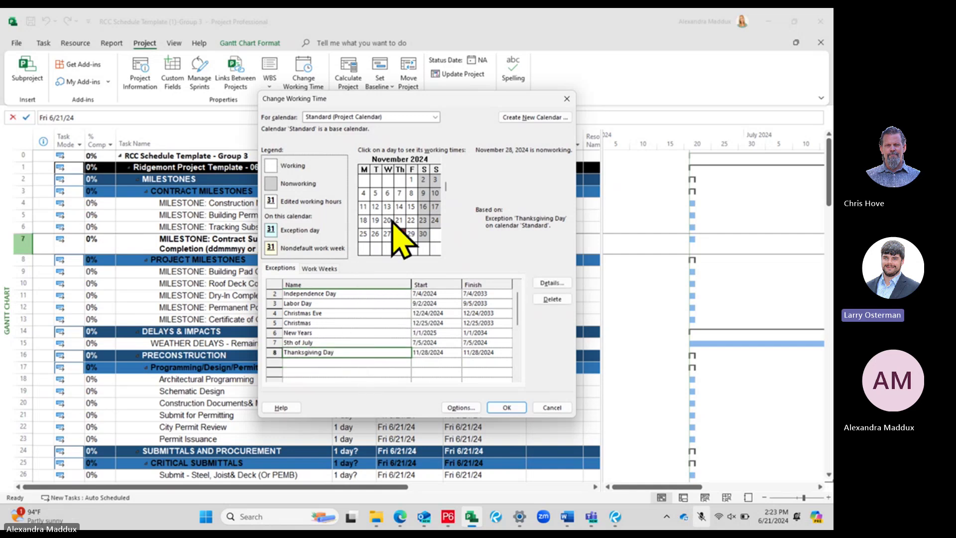
pyautogui.click(446, 353)
pyautogui.click(377, 354)
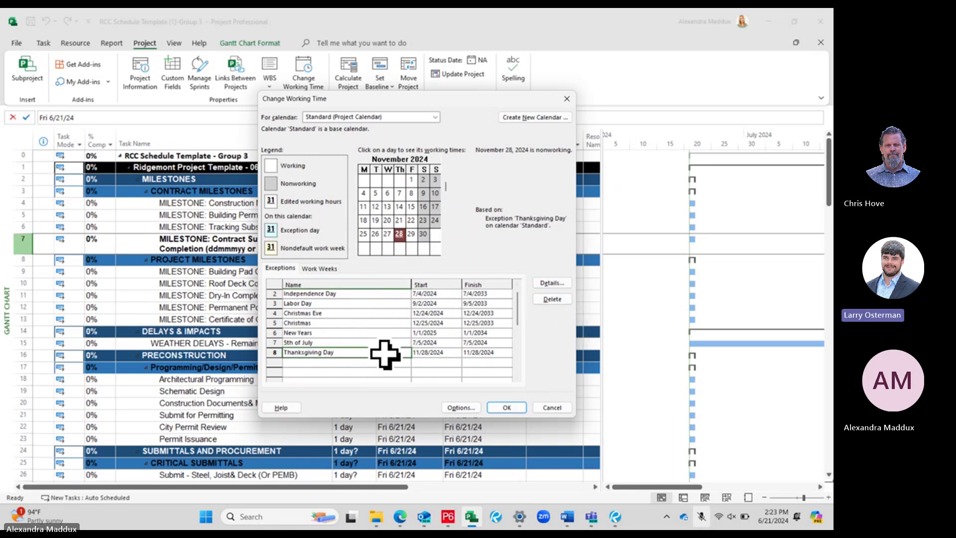
pyautogui.click(563, 285)
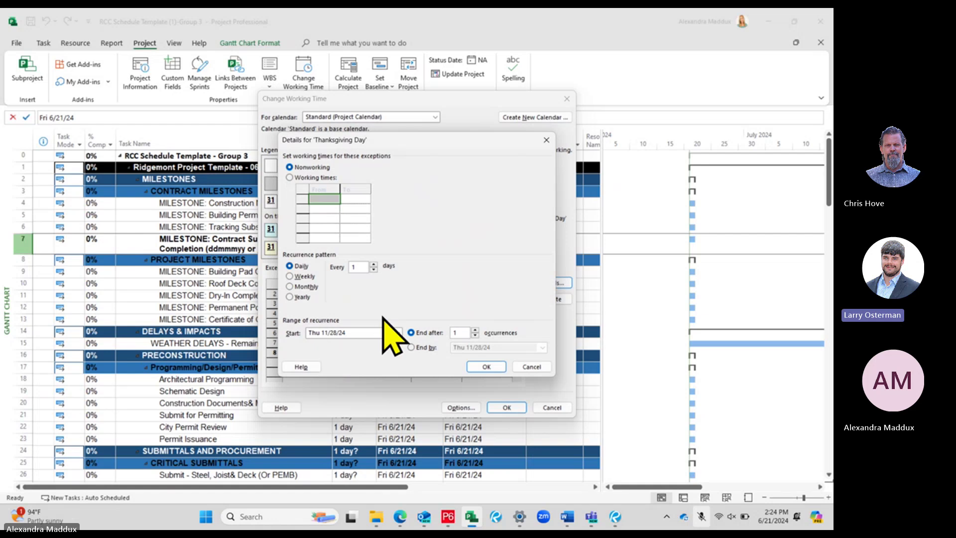
pyautogui.click(298, 298)
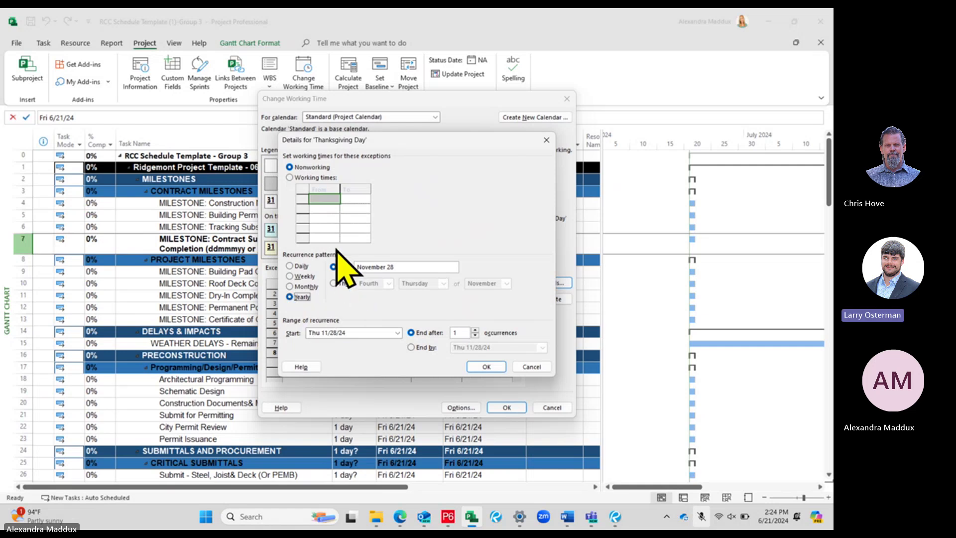
pyautogui.click(334, 284)
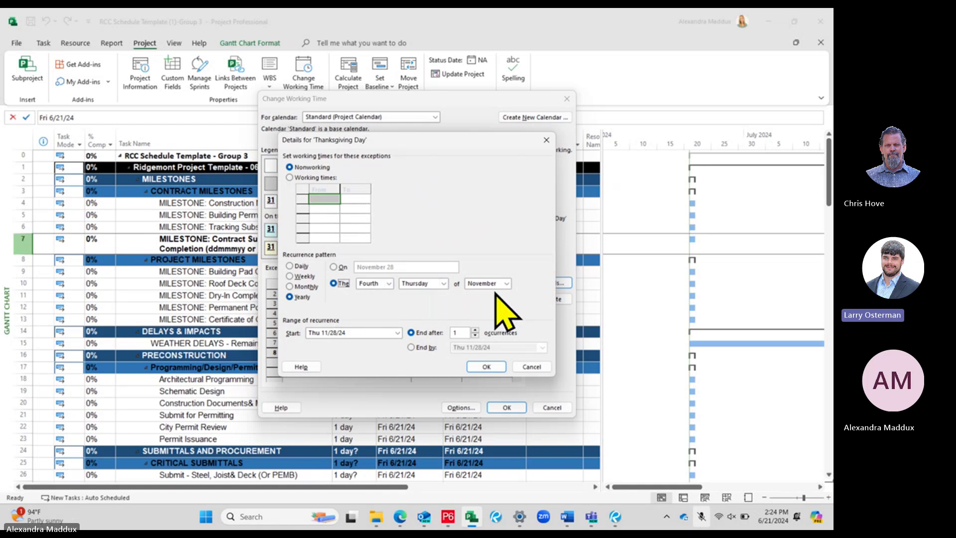
pyautogui.click(458, 332)
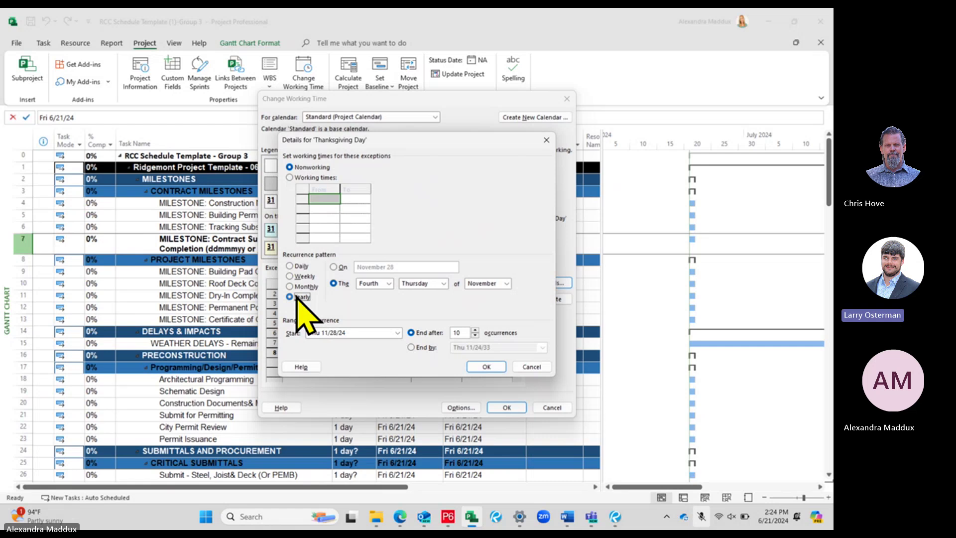
pyautogui.press('Tab')
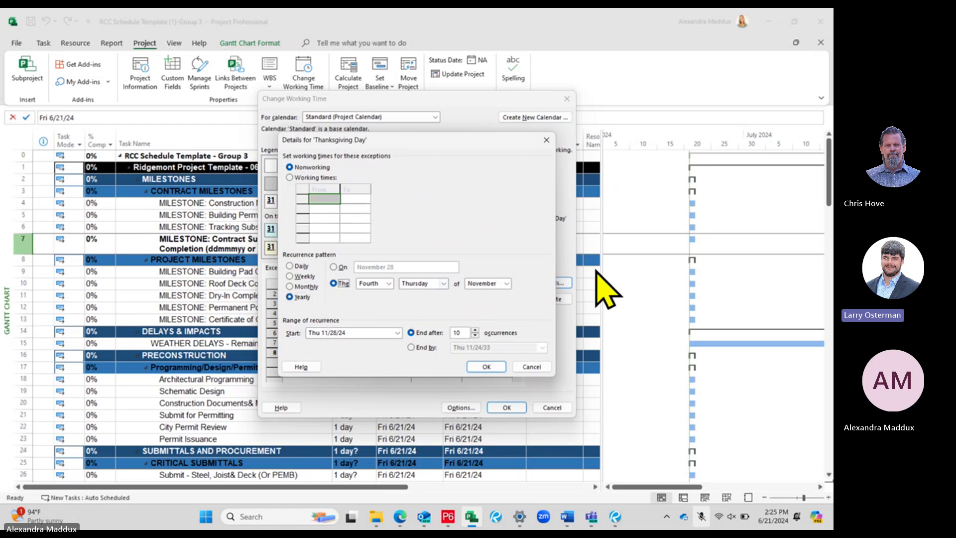
pyautogui.click(487, 367)
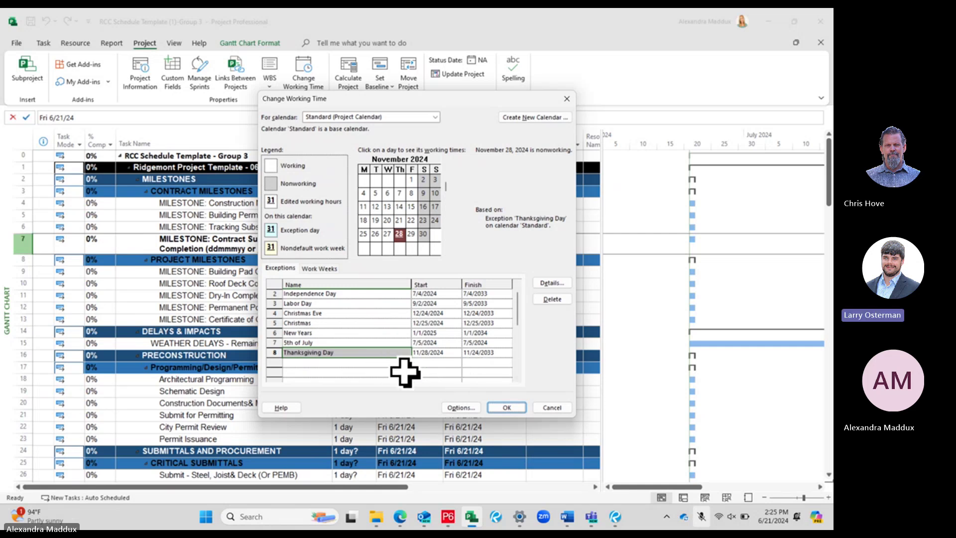
# - Add a nonworking exception named "Day After Thanksgiving" on November 29, 2024
pyautogui.click(411, 234)
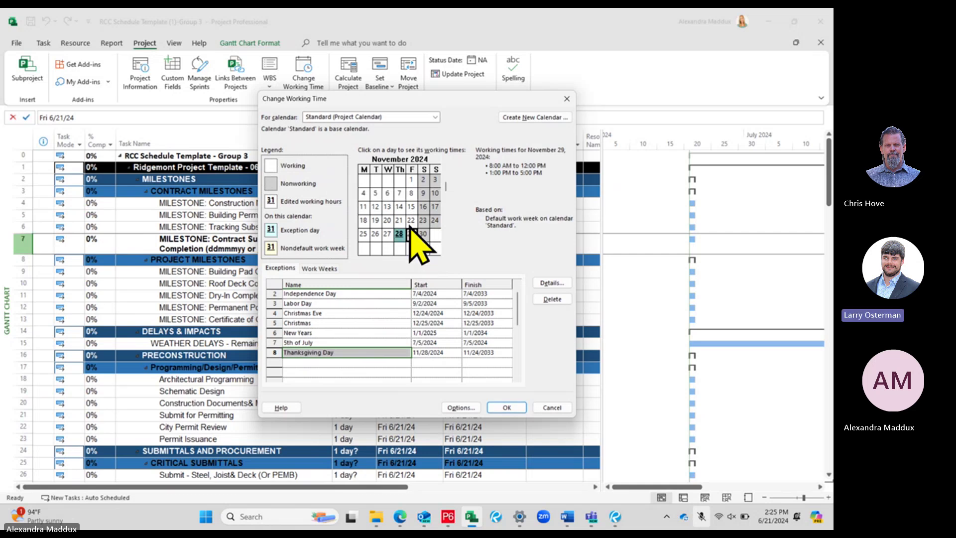
pyautogui.click(301, 364)
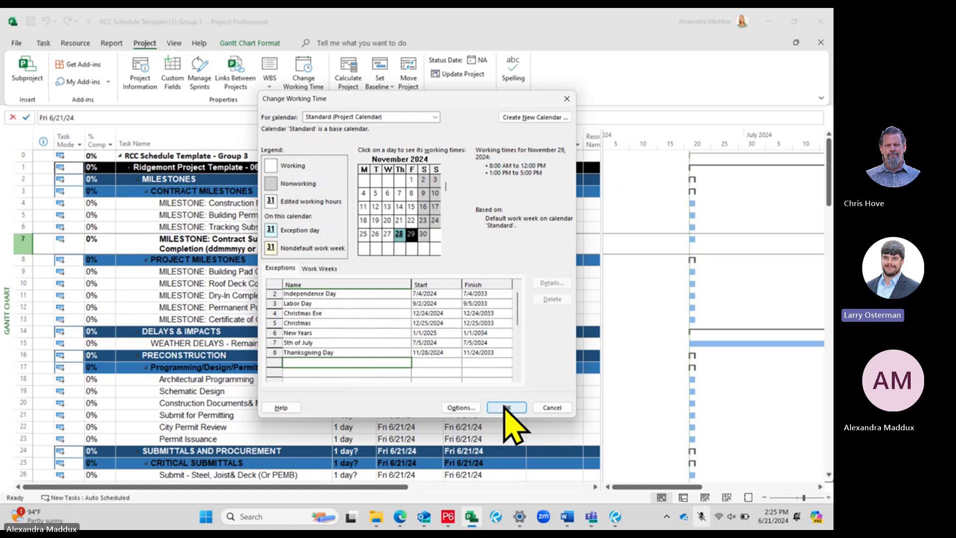
pyautogui.write('Day a')
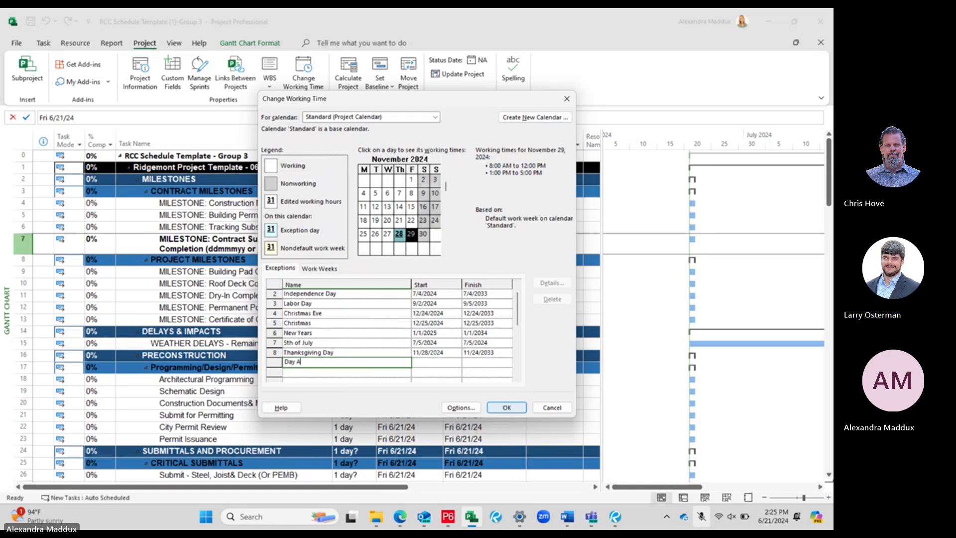
pyautogui.write('fter Thank')
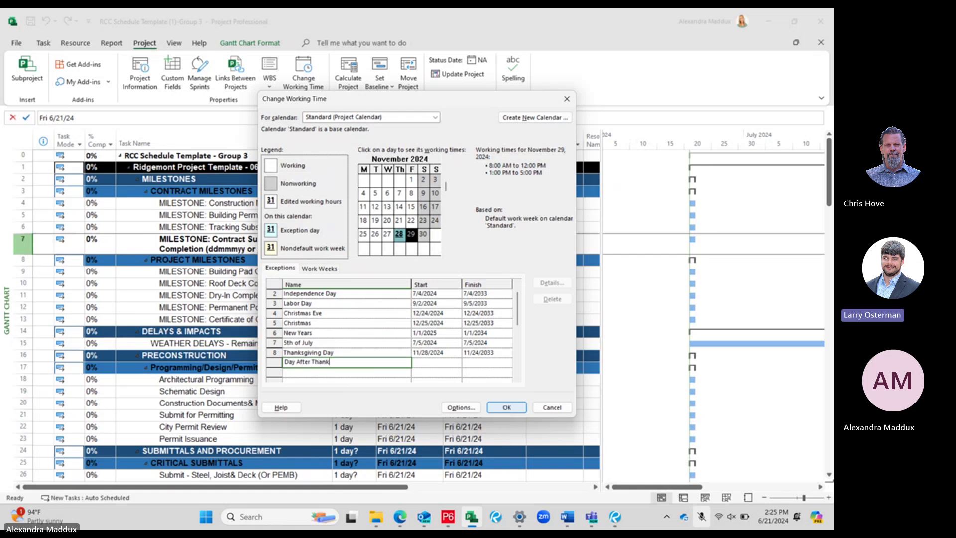
pyautogui.write('sgiving')
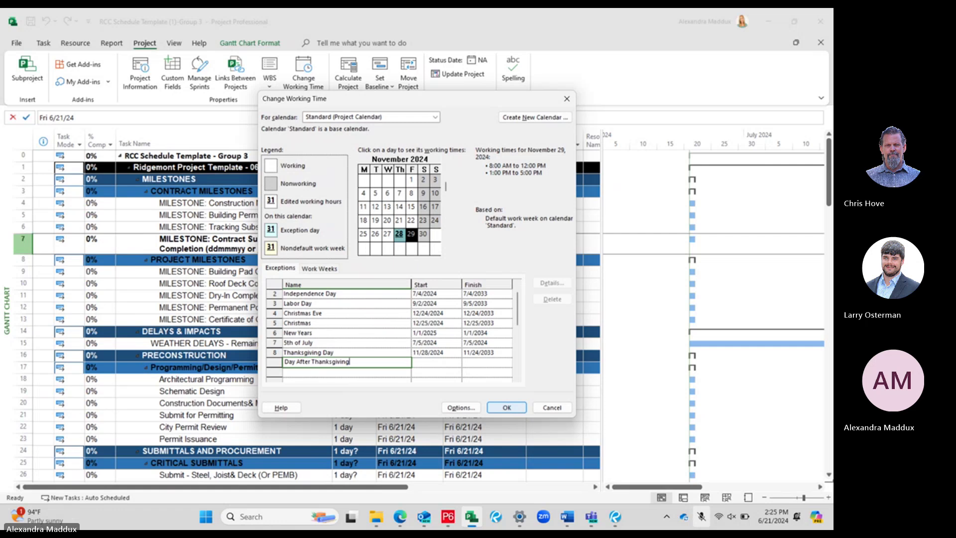
pyautogui.press('Return')
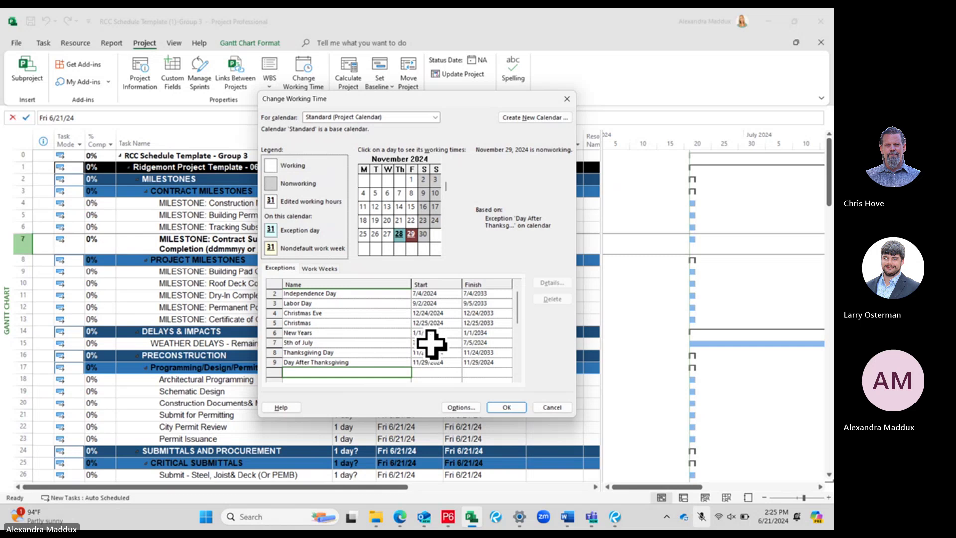
# - Make the Day After Thanksgiving exception recur yearly on the fourth Friday of November, ending after 10 occurrences
pyautogui.click(379, 361)
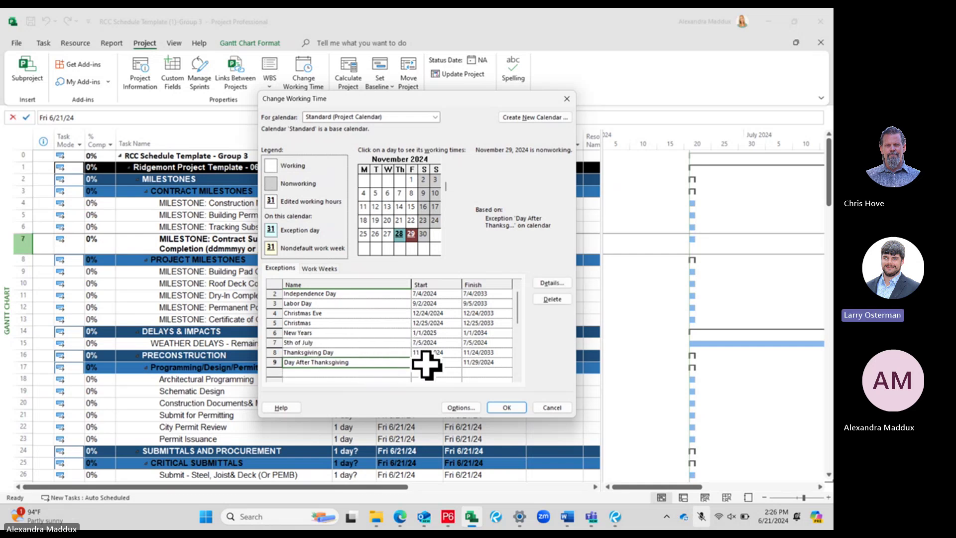
pyautogui.click(552, 283)
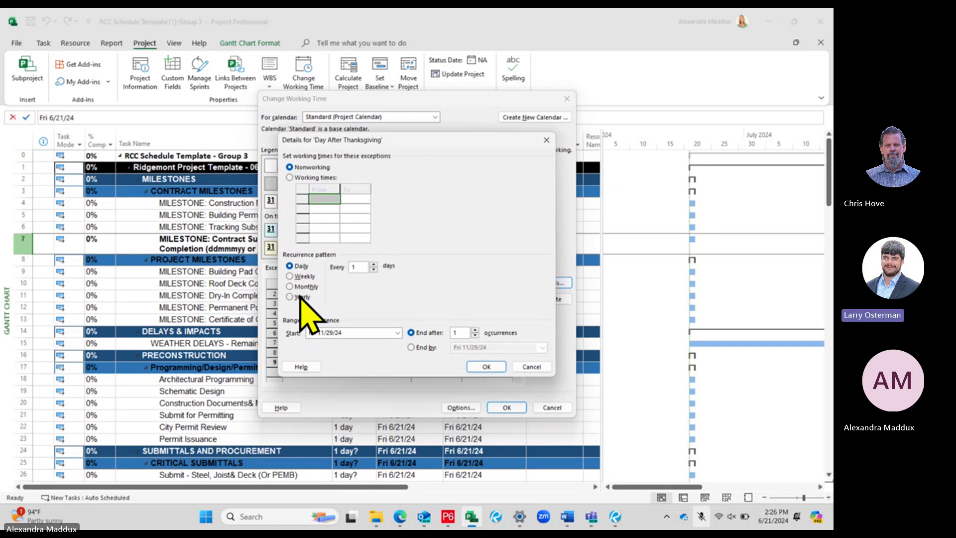
pyautogui.click(290, 297)
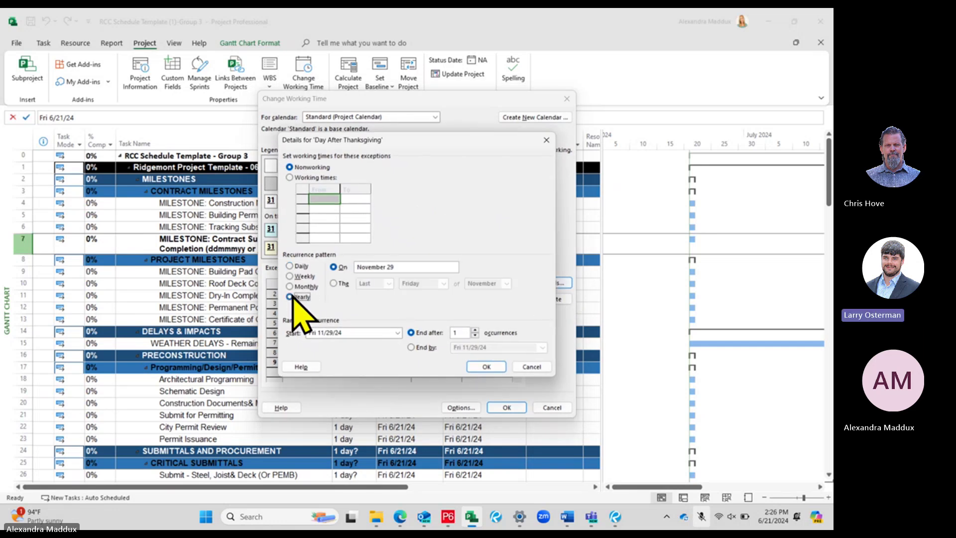
pyautogui.click(342, 284)
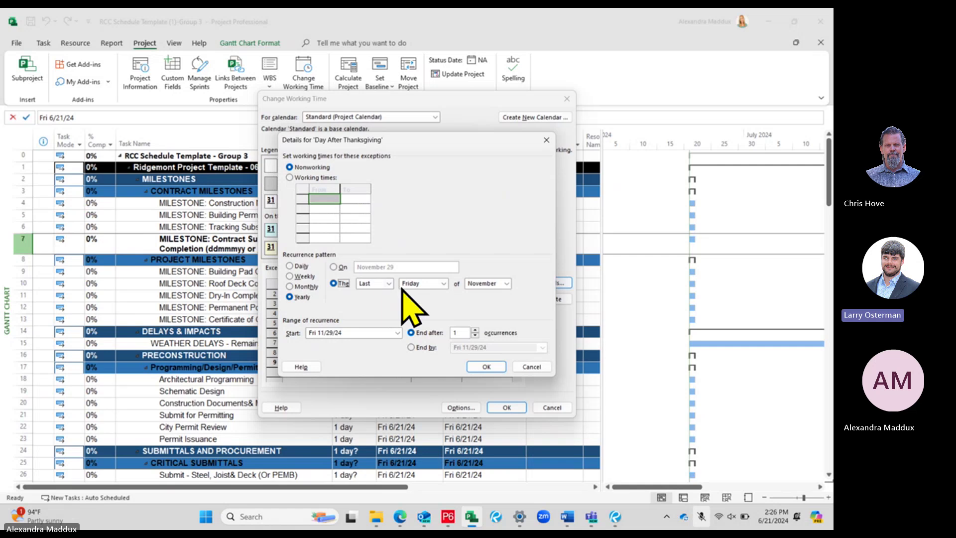
pyautogui.click(384, 284)
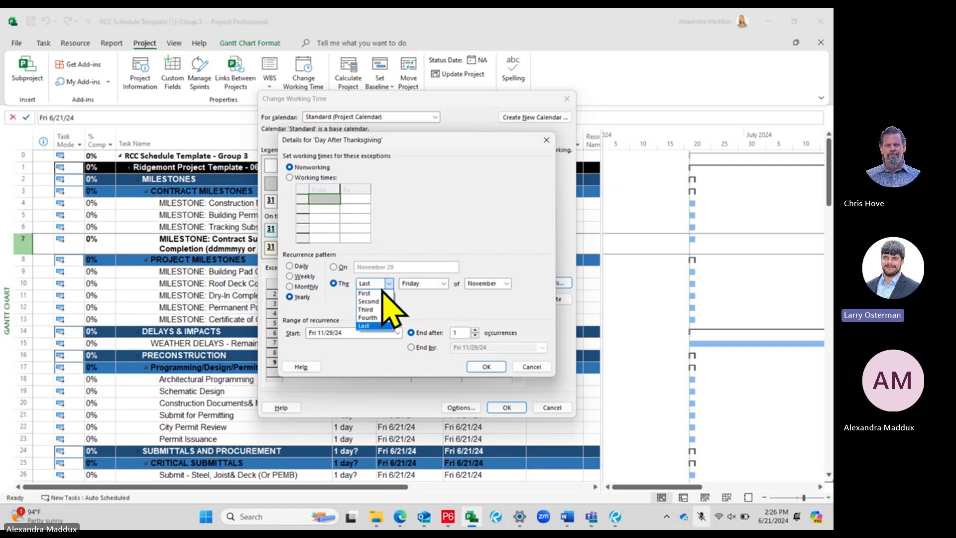
pyautogui.click(380, 317)
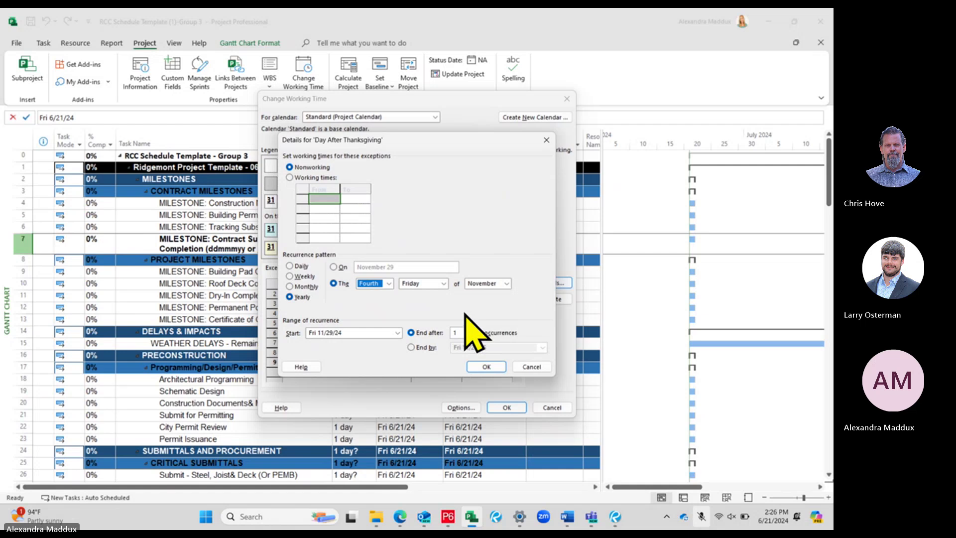
pyautogui.click(457, 332)
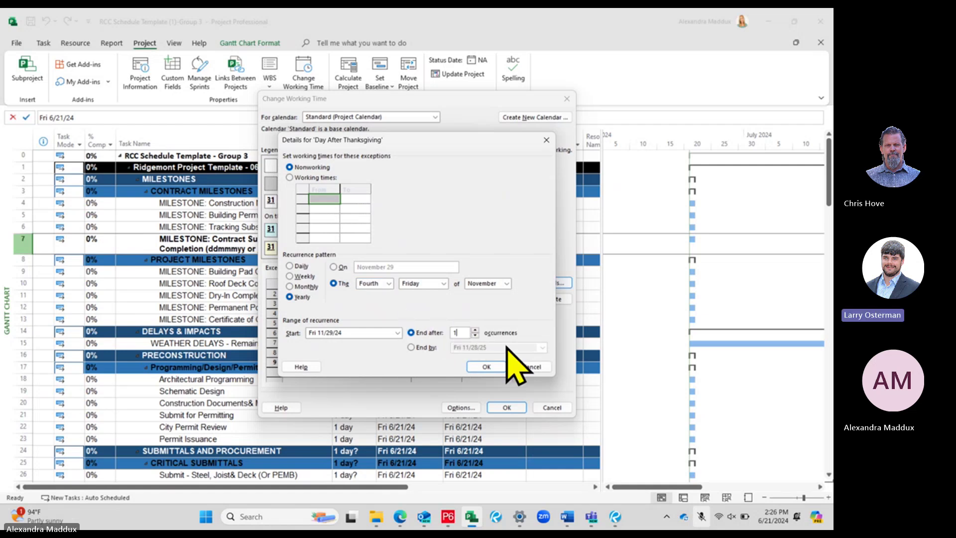
pyautogui.write('0')
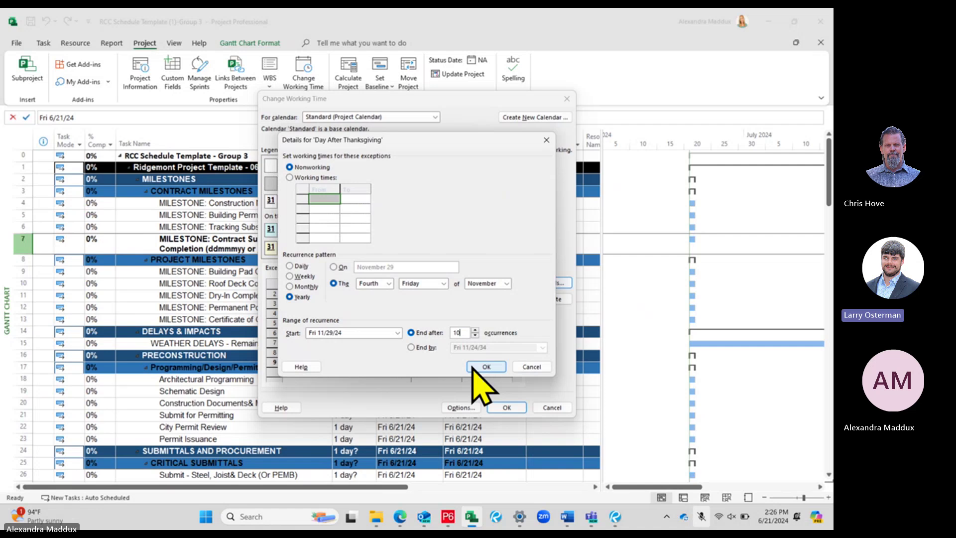
pyautogui.click(487, 368)
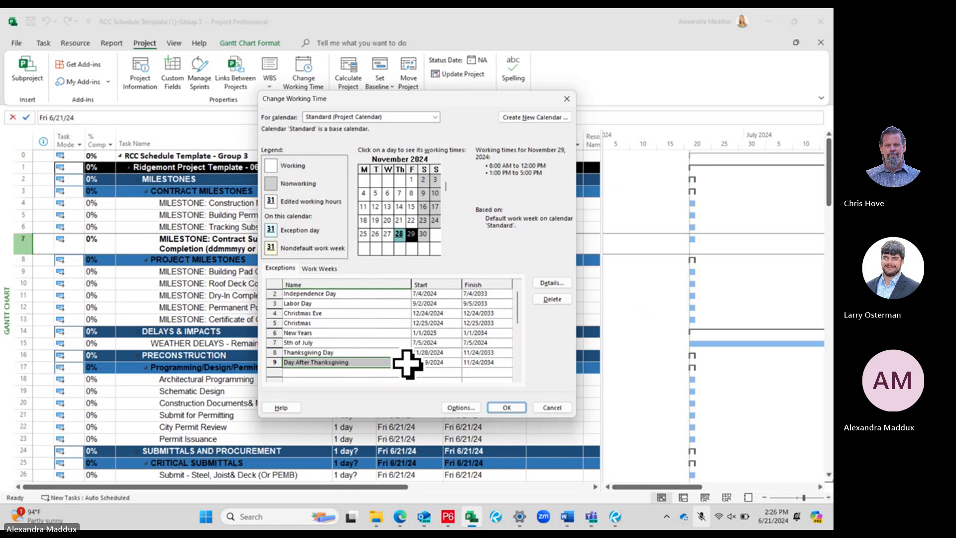
# - Check the November working days and the calendar dates of the 5th of July and Day After Thanksgiving exceptions
pyautogui.click(412, 221)
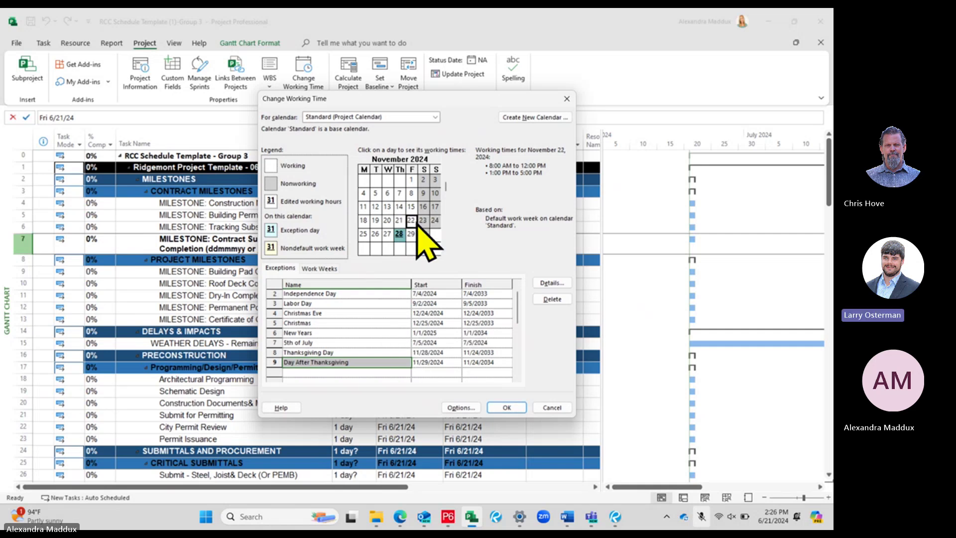
pyautogui.click(426, 373)
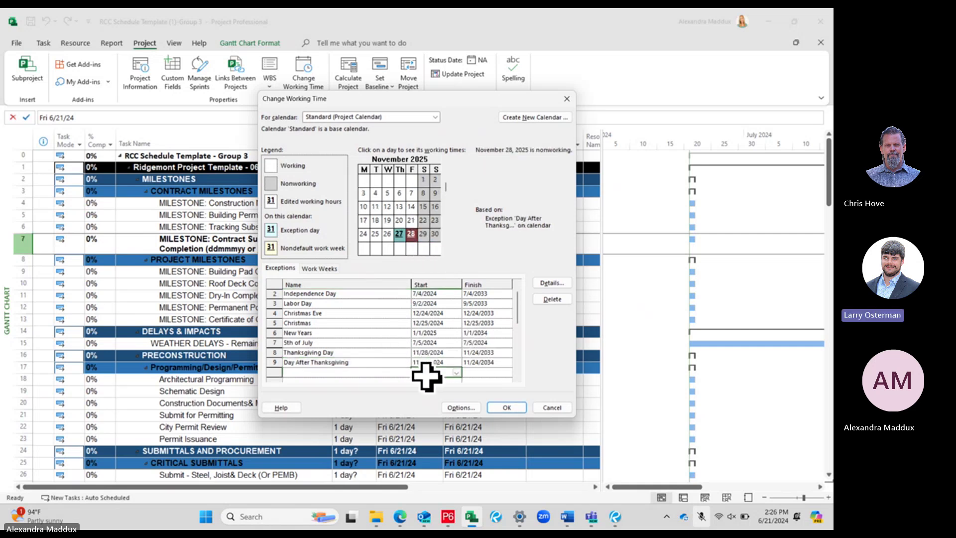
pyautogui.click(380, 362)
pyautogui.click(382, 342)
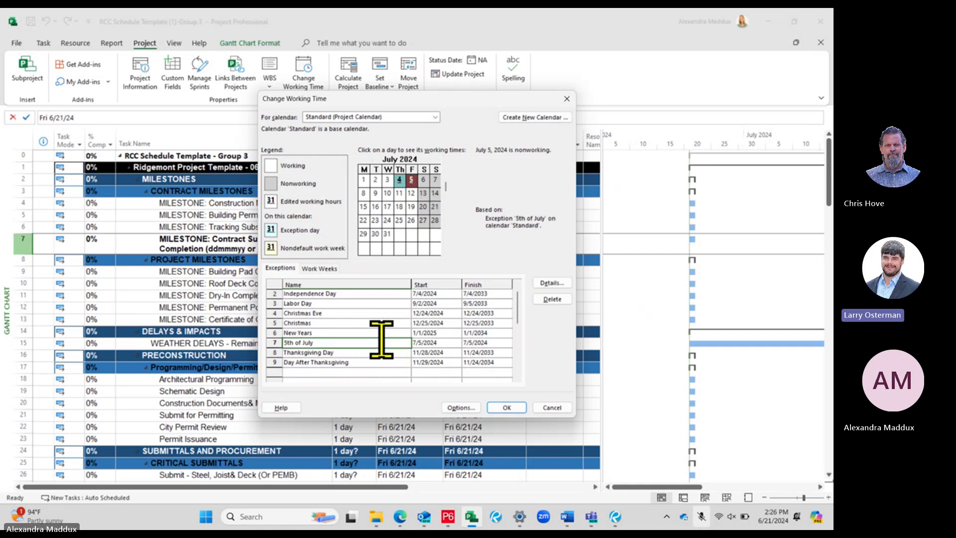
pyautogui.click(387, 363)
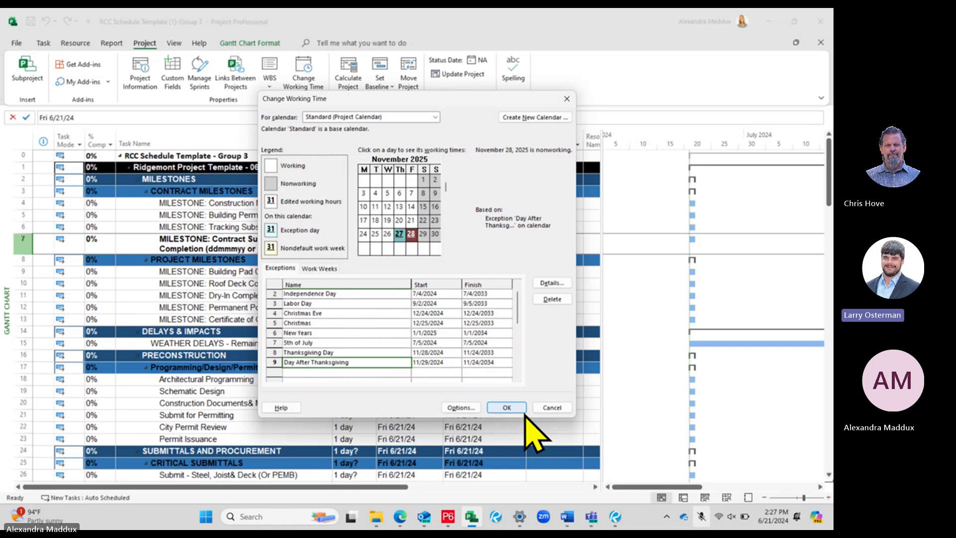
pyautogui.click(417, 372)
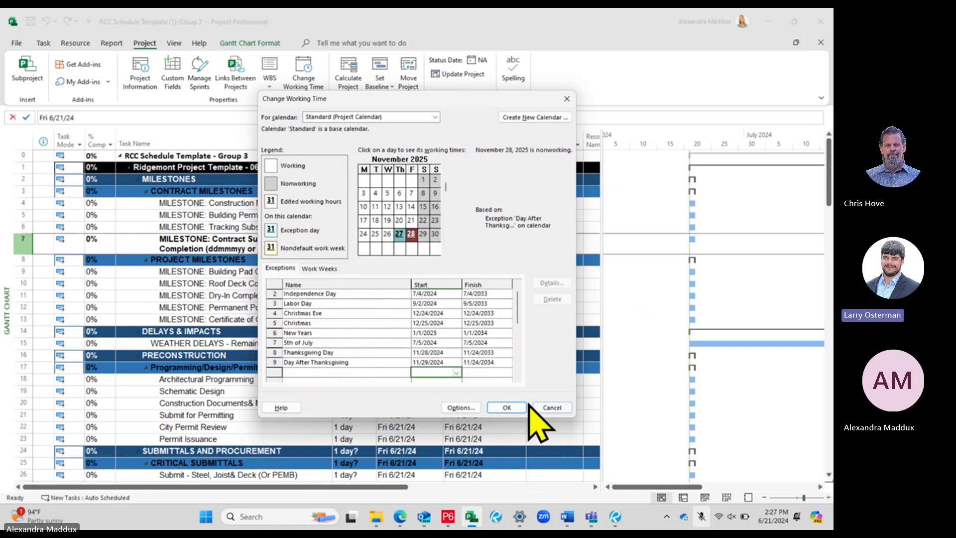
# - Save the Standard calendar's exceptions and reopen the Change Working Time settings
pyautogui.click(506, 407)
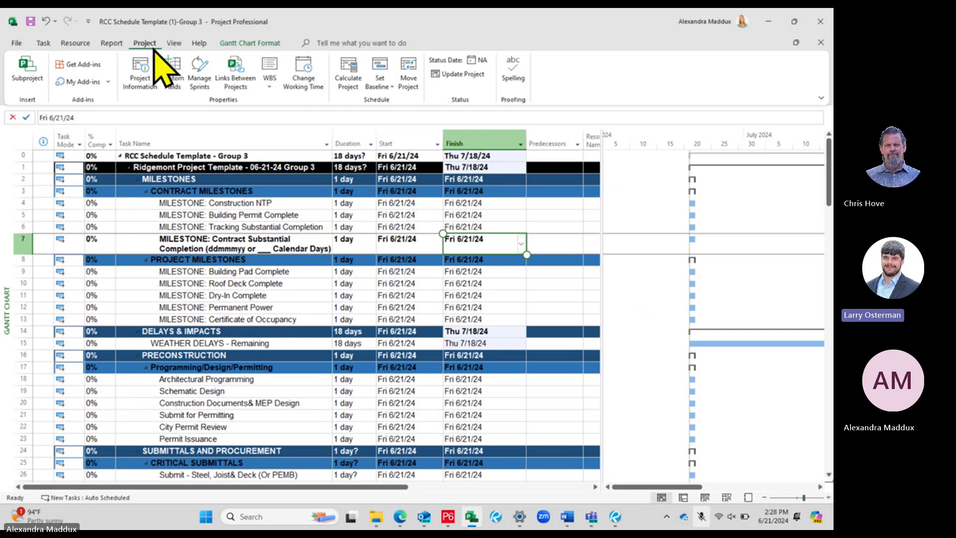
pyautogui.click(314, 95)
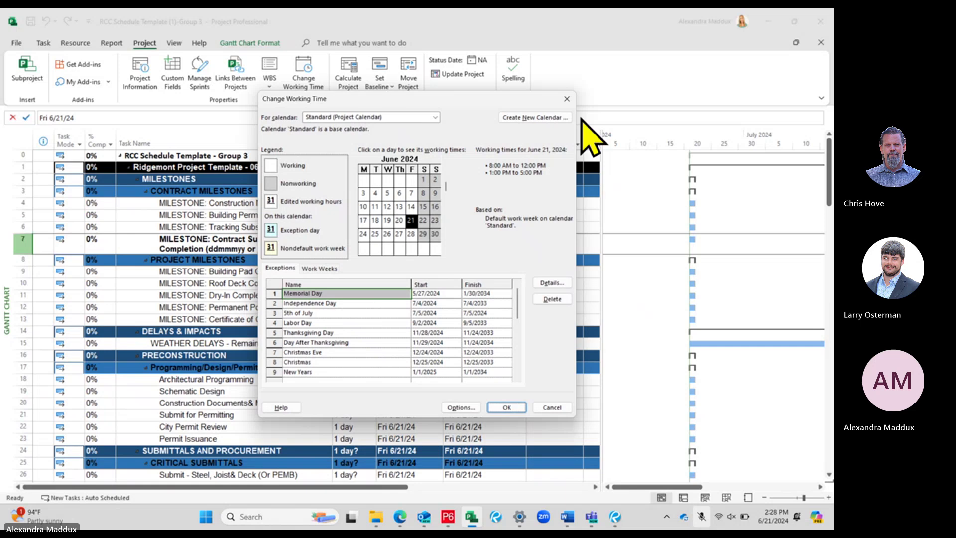
pyautogui.click(532, 118)
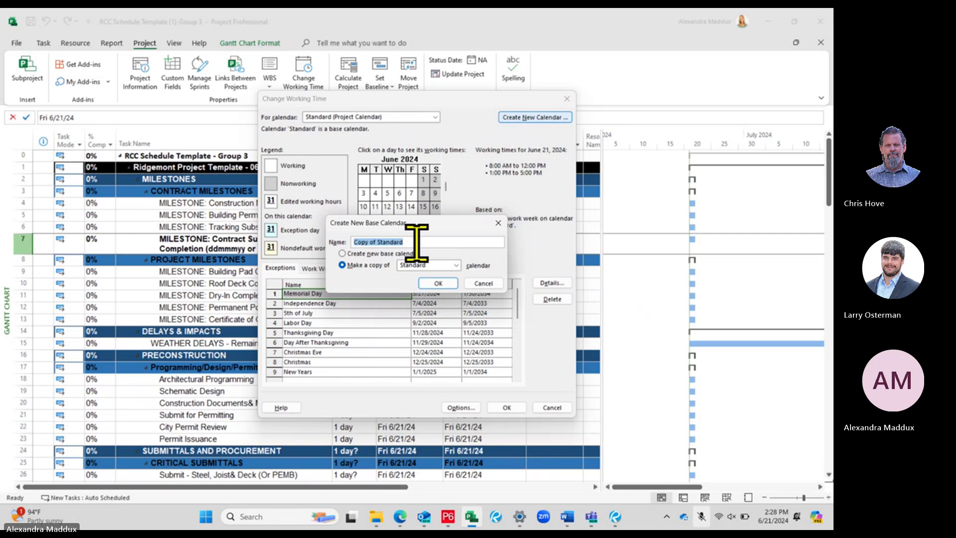
pyautogui.write('6 D')
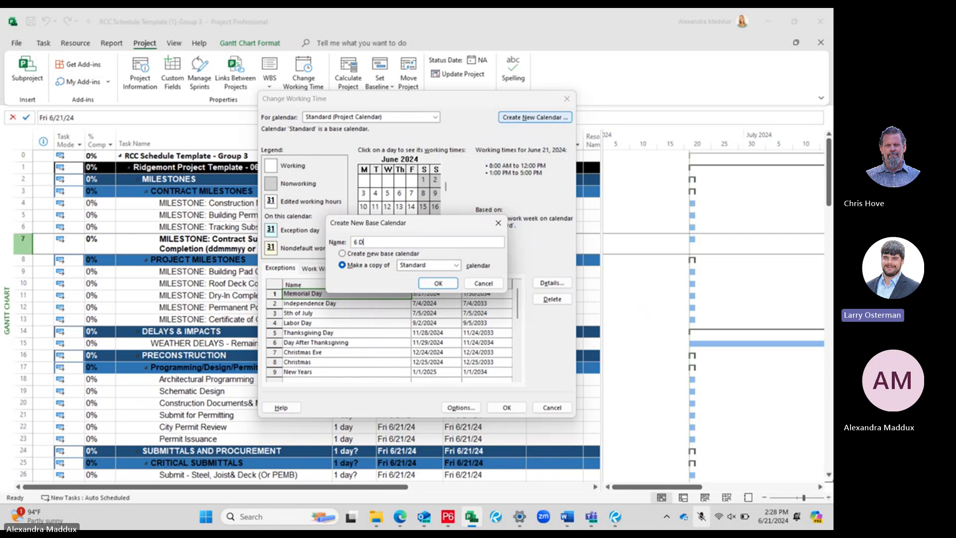
pyautogui.write('ay Workweek')
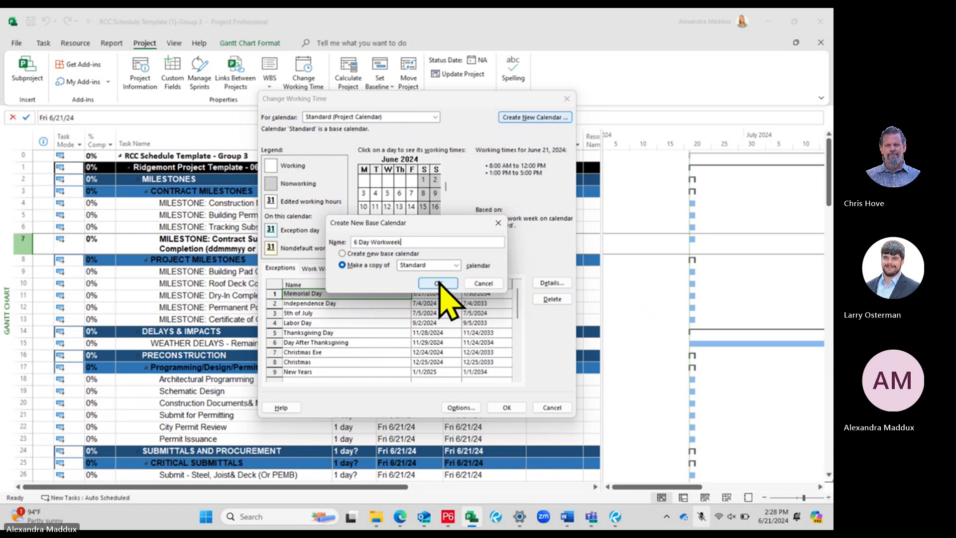
pyautogui.click(481, 284)
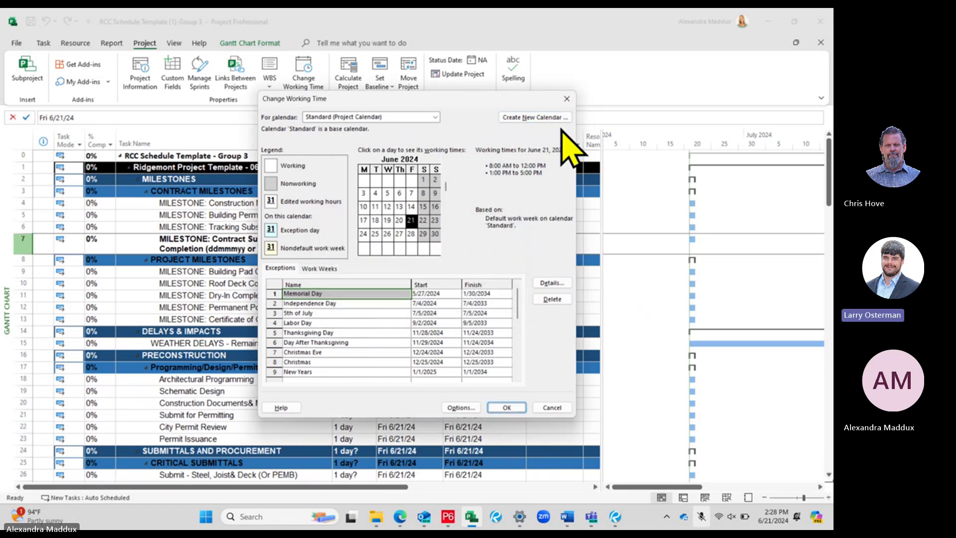
# - Create a base calendar named "6 Day Workweek" as a copy of the Standard calendar and display its work weeks
pyautogui.click(536, 118)
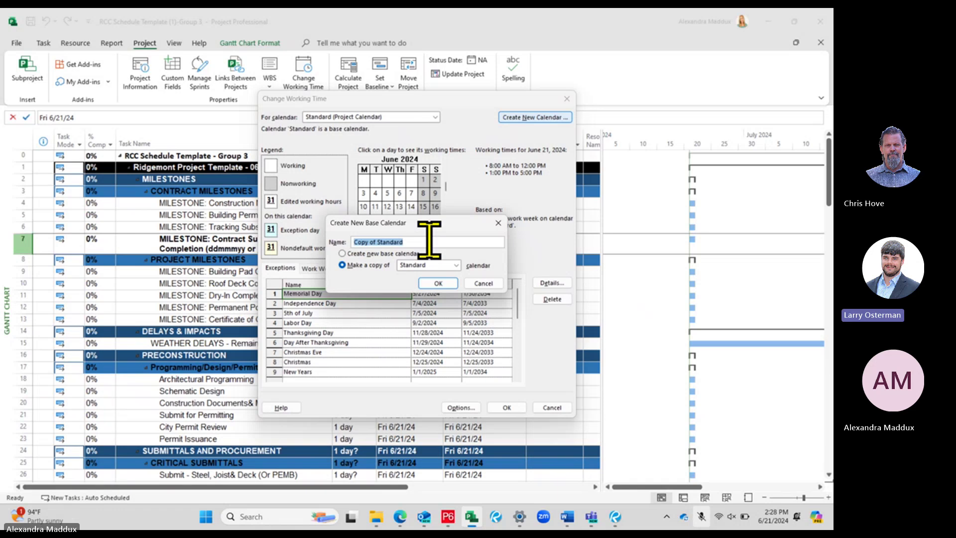
pyautogui.write('6 Day Workweek')
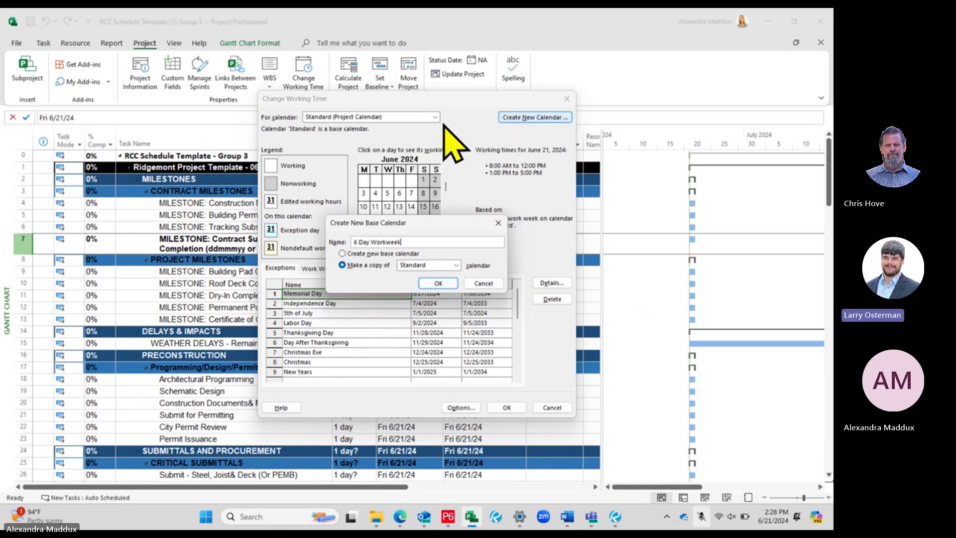
pyautogui.click(429, 282)
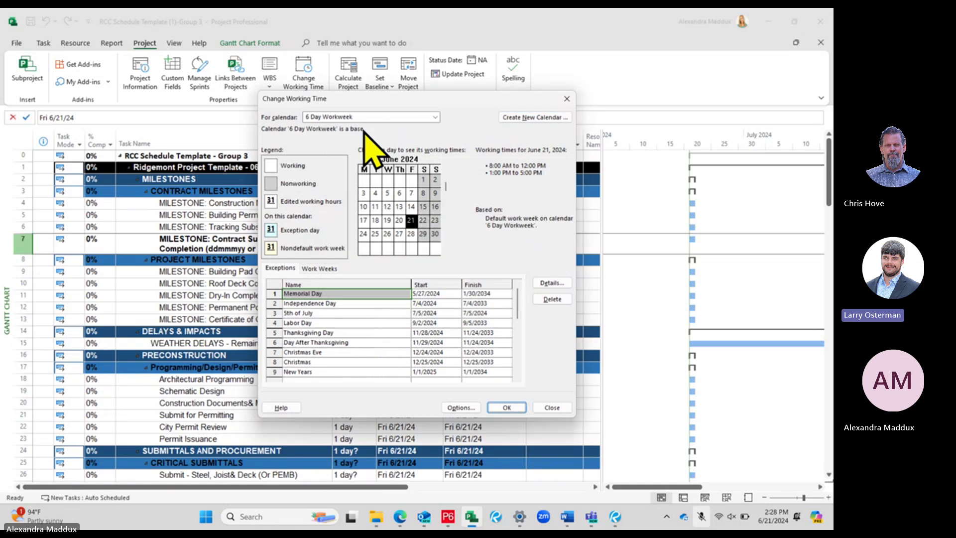
pyautogui.click(435, 117)
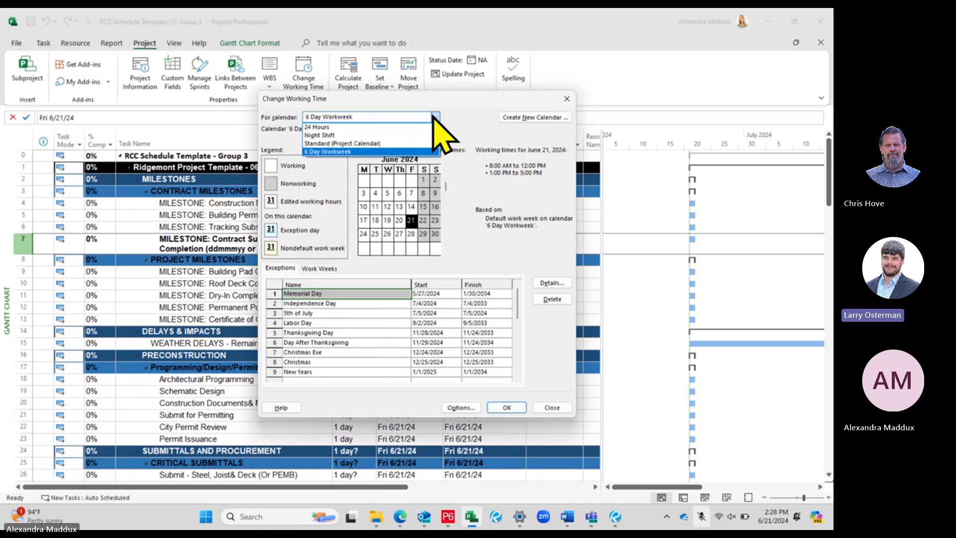
pyautogui.click(377, 152)
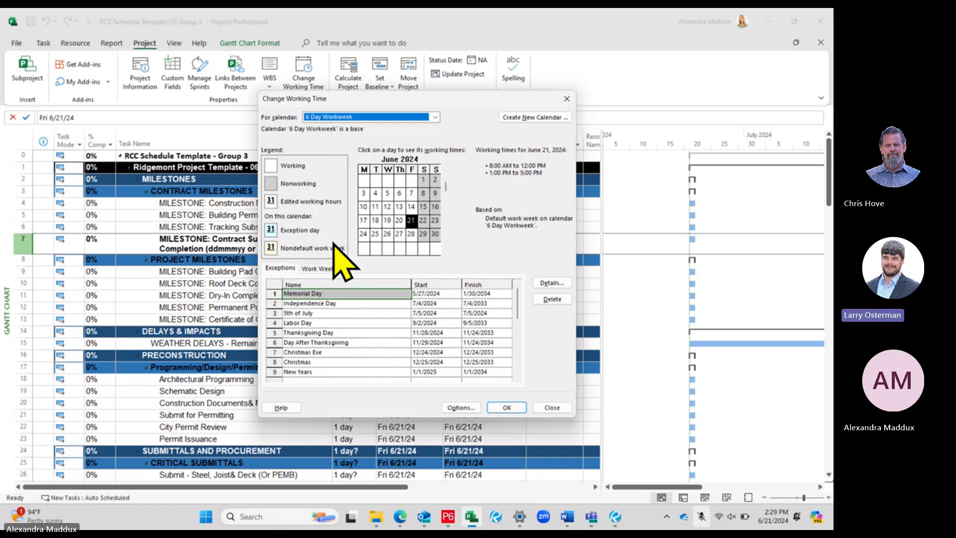
pyautogui.click(280, 268)
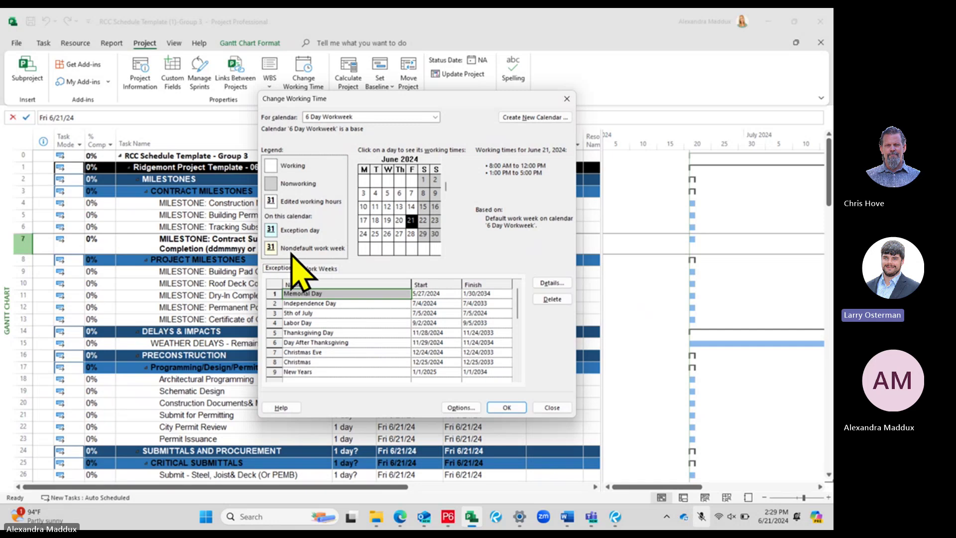
pyautogui.click(330, 271)
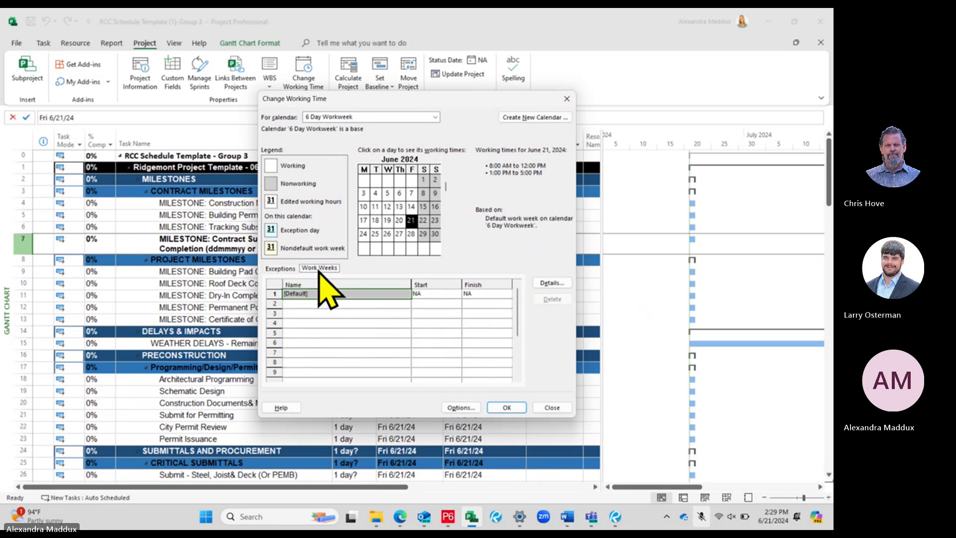
pyautogui.click(315, 294)
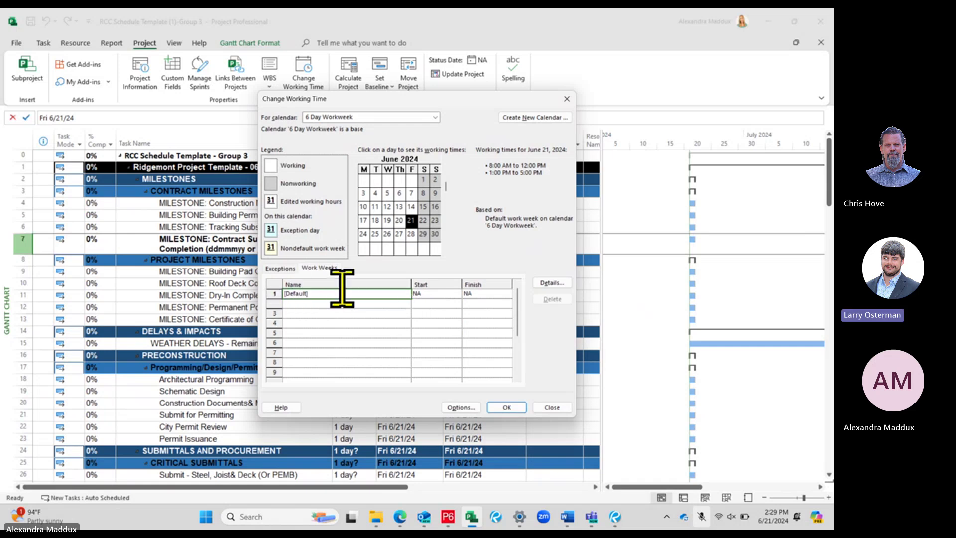
pyautogui.click(552, 283)
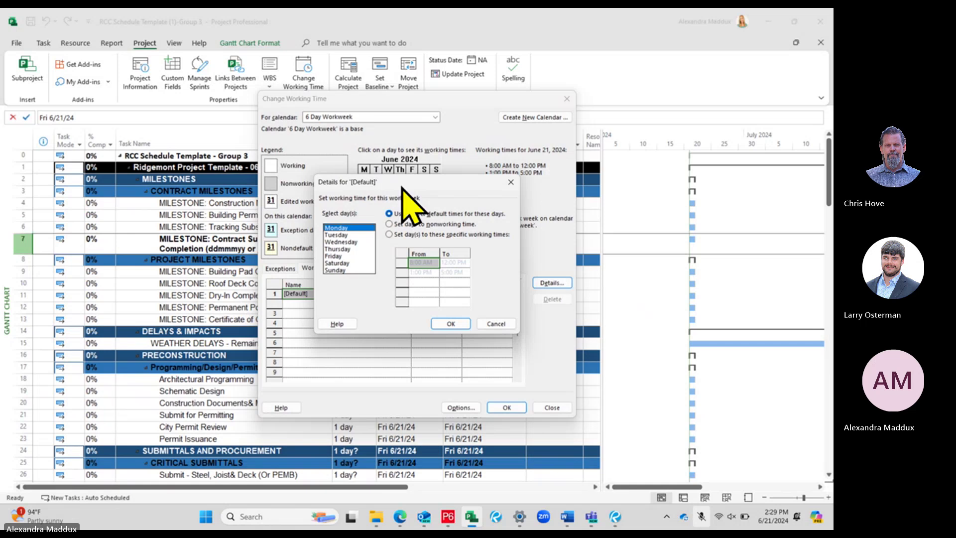
pyautogui.click(527, 328)
pyautogui.click(547, 283)
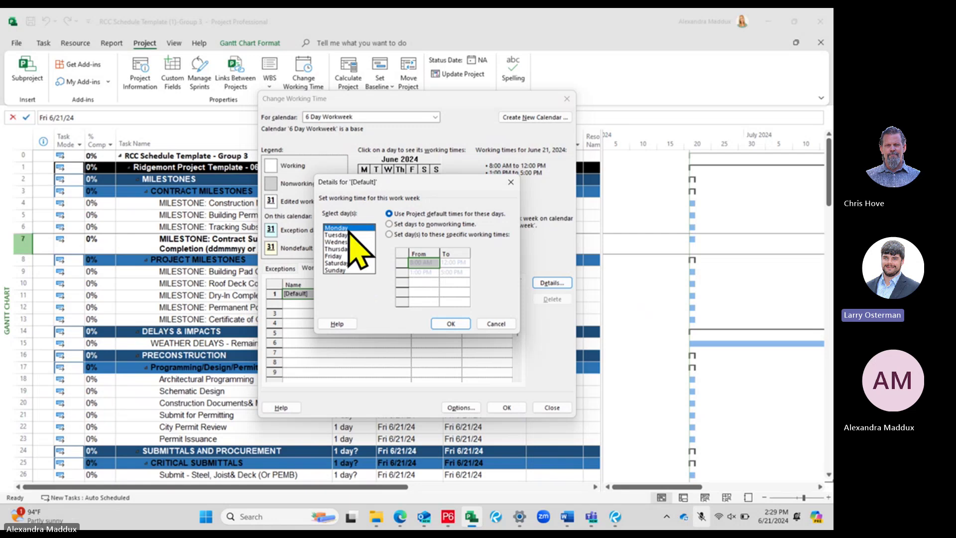
pyautogui.click(351, 263)
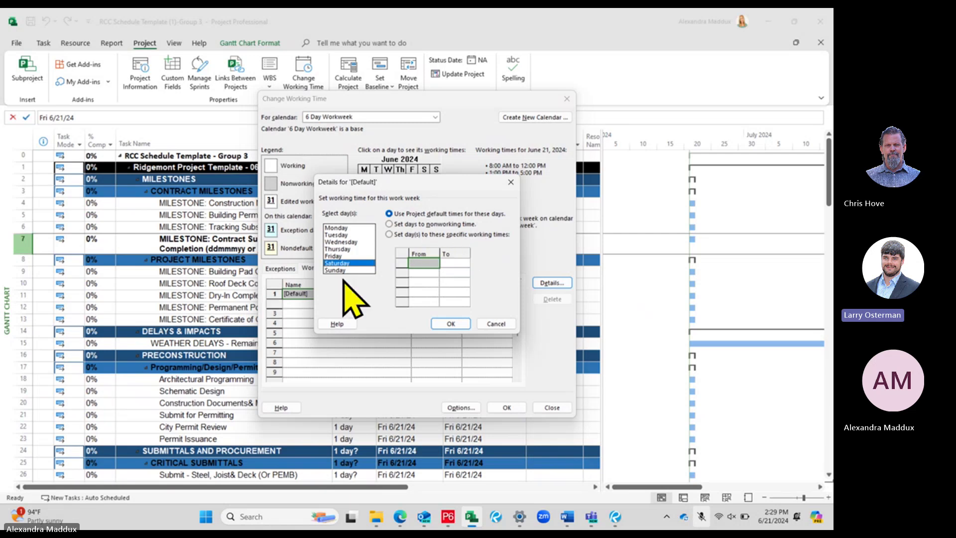
pyautogui.click(390, 235)
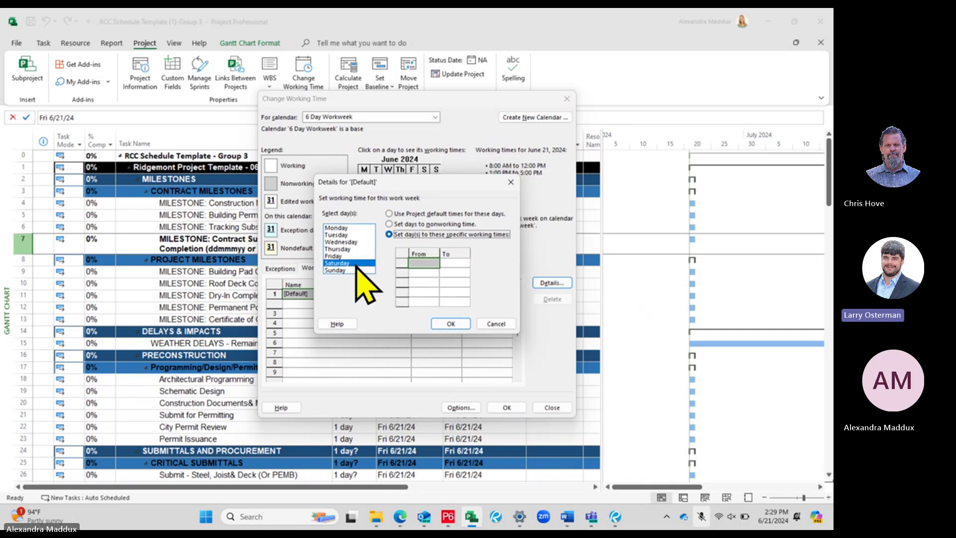
pyautogui.click(344, 256)
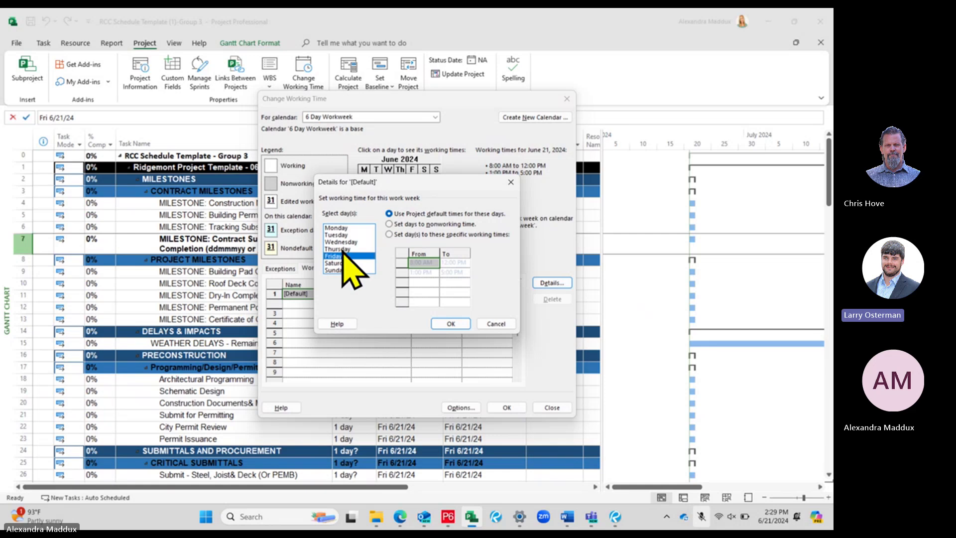
pyautogui.click(344, 249)
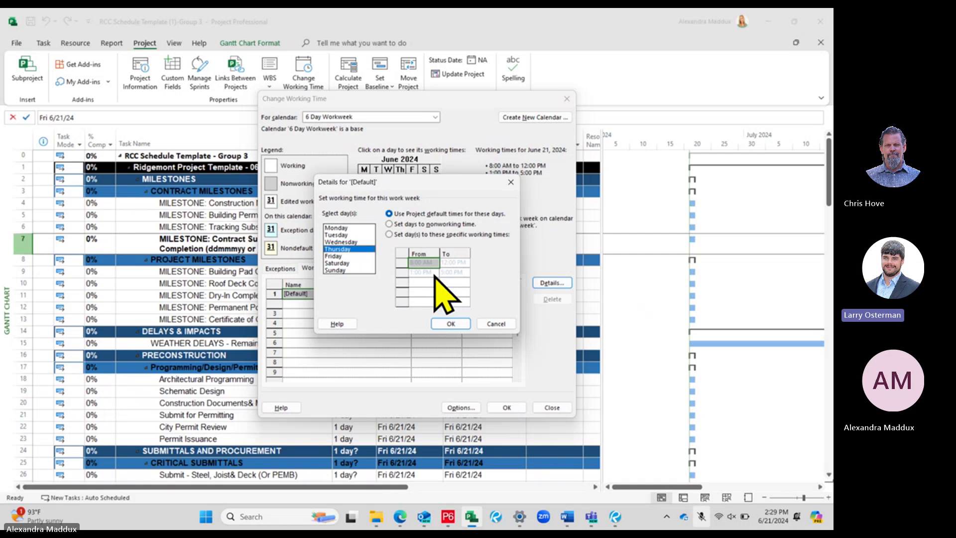
pyautogui.click(348, 262)
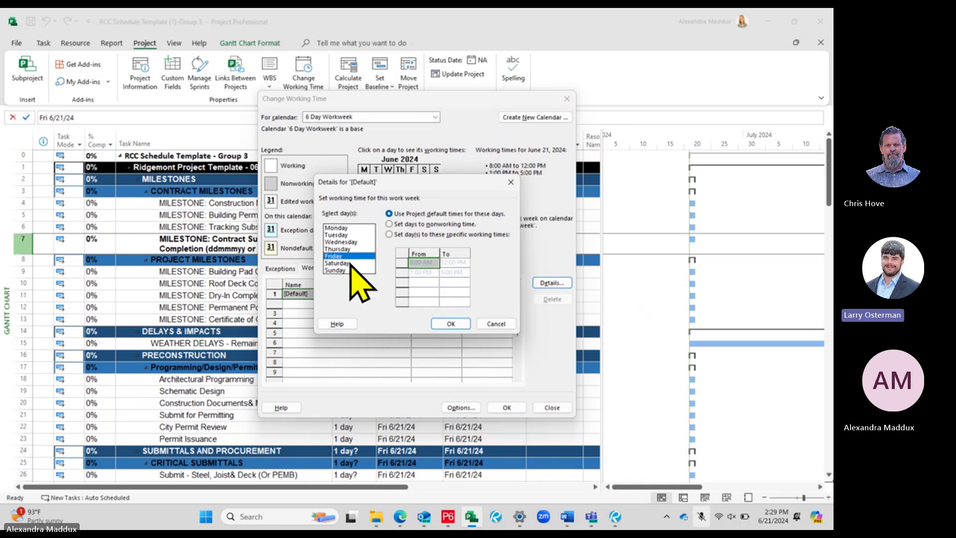
pyautogui.click(390, 224)
pyautogui.click(398, 234)
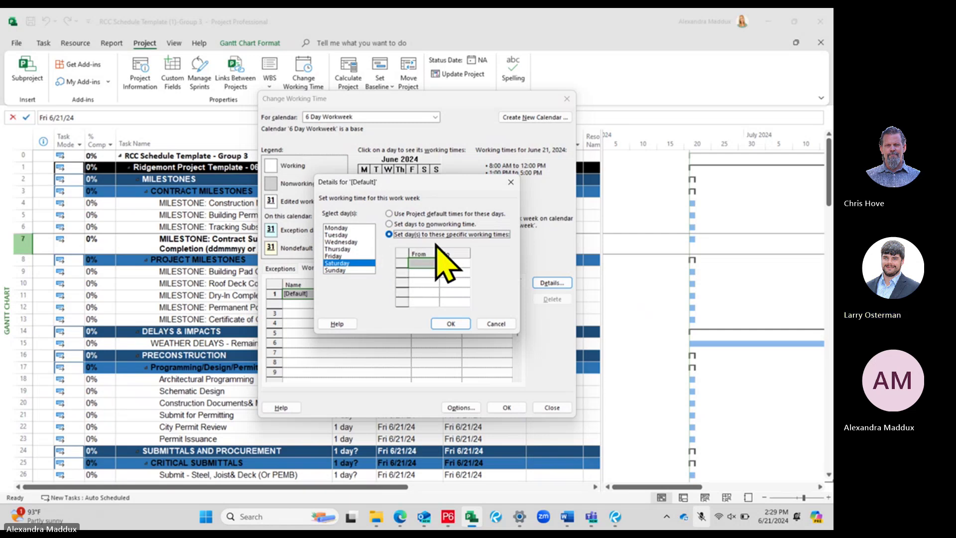
pyautogui.click(495, 323)
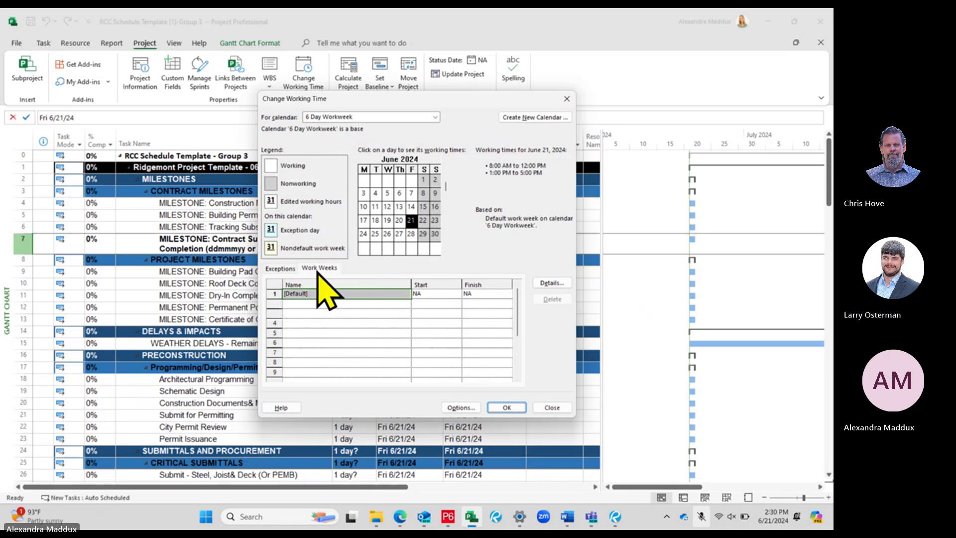
# - Open the details of the [Default] work week and check the working times of Saturday and the weekdays
pyautogui.click(376, 295)
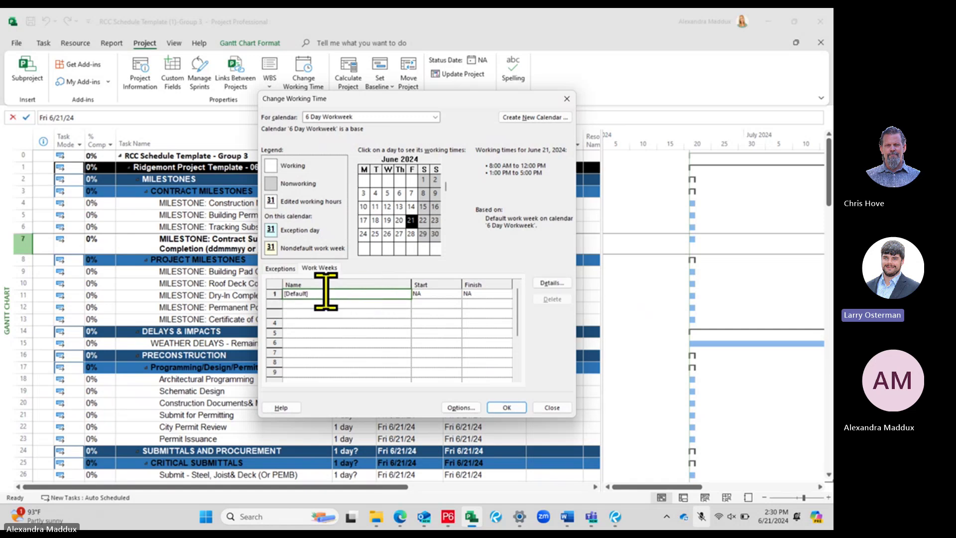
pyautogui.click(552, 284)
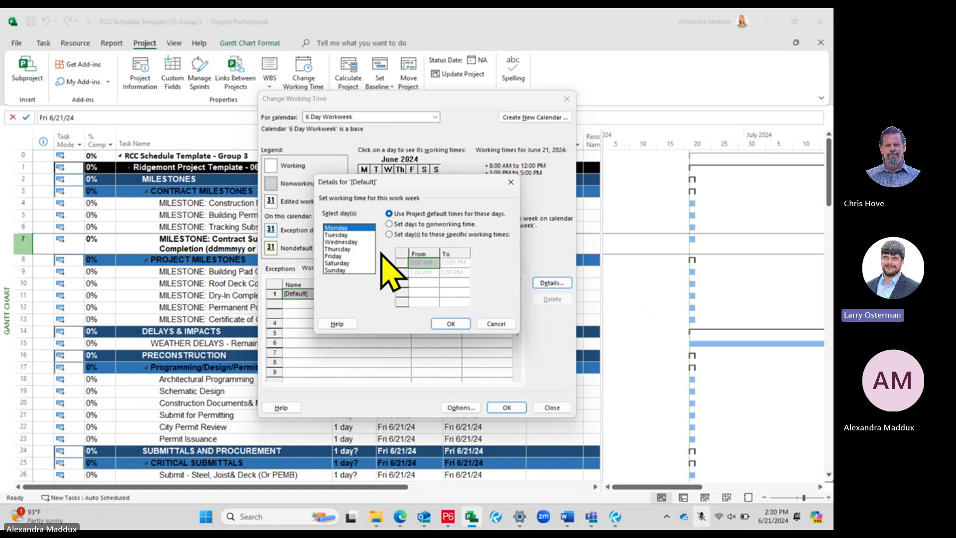
pyautogui.click(341, 263)
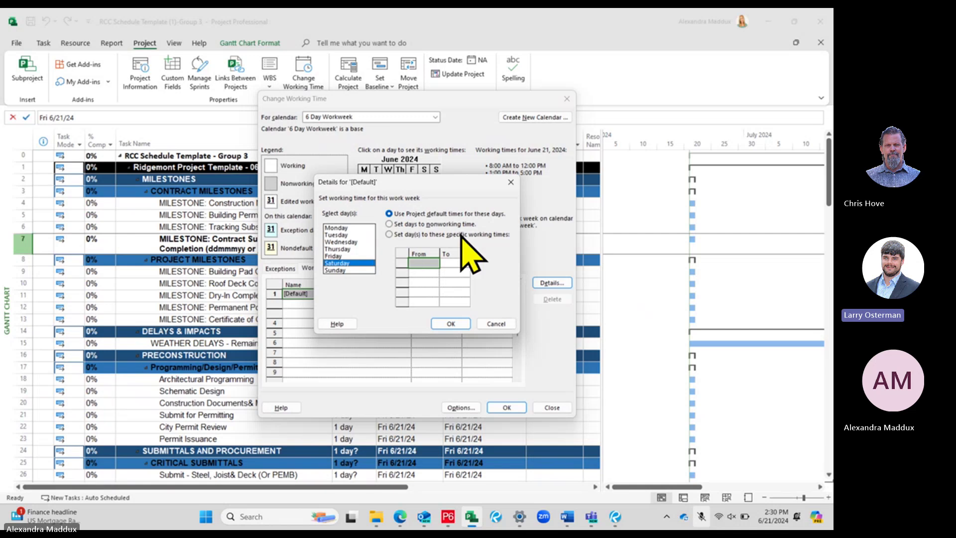
pyautogui.click(389, 234)
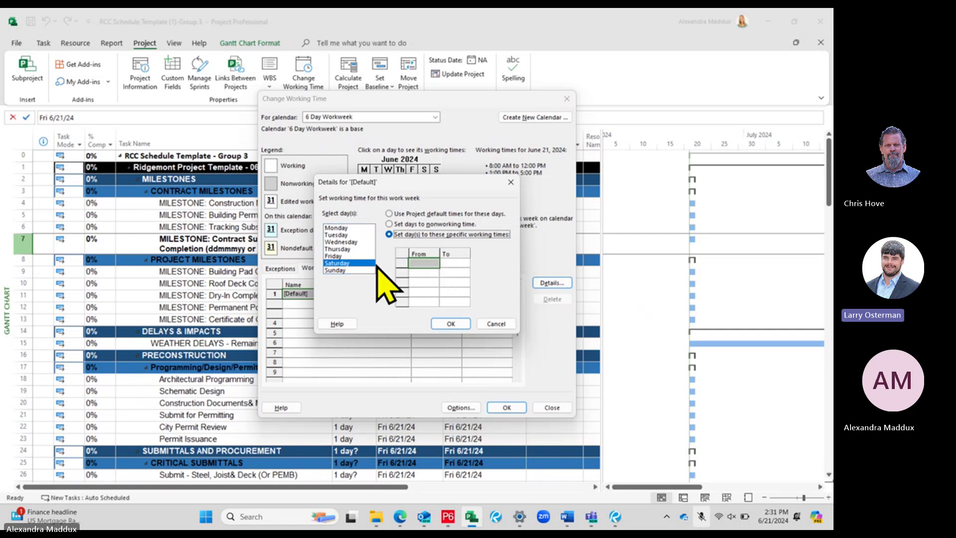
pyautogui.click(341, 229)
pyautogui.click(344, 241)
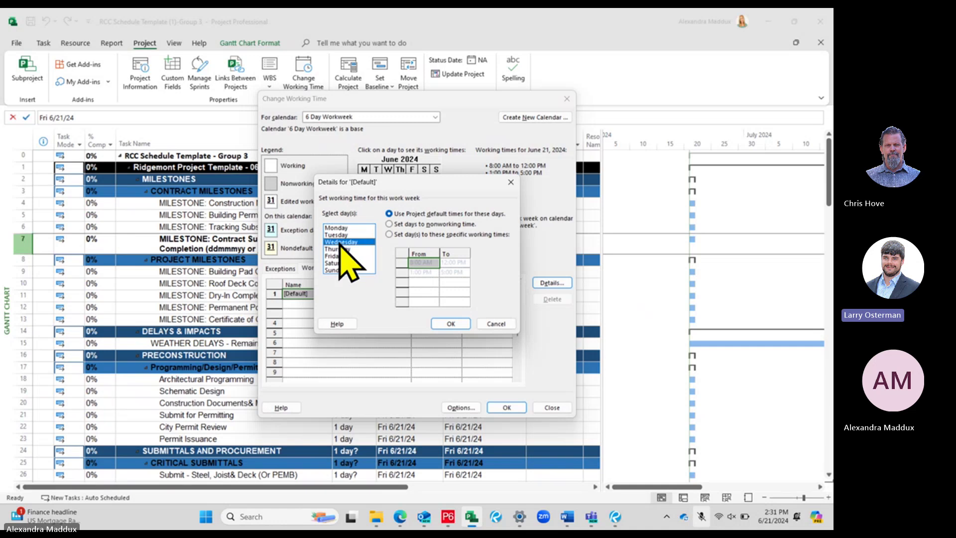
pyautogui.click(348, 248)
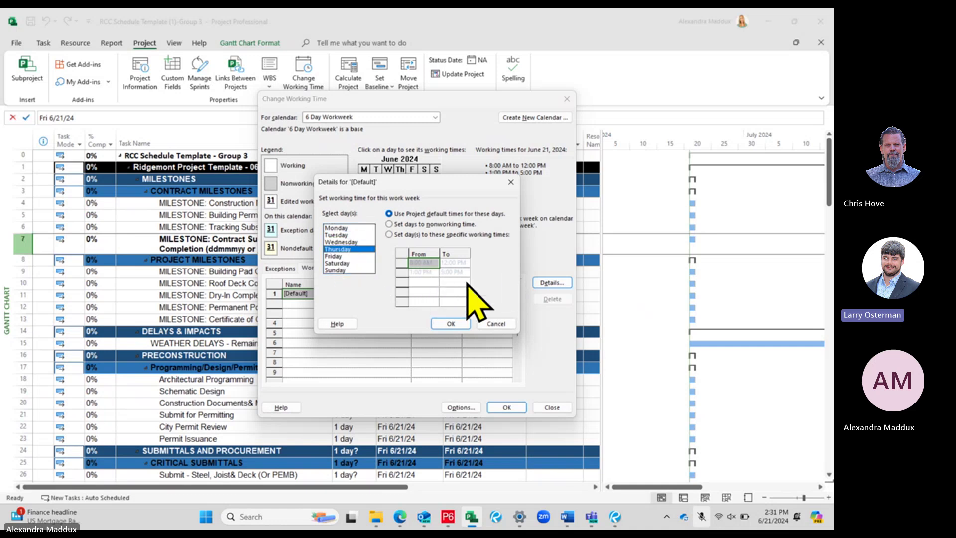
# - Set Saturday to specific working times of 8:00 AM to 12:00 PM and 1:00 PM to 5:00 PM
pyautogui.click(348, 263)
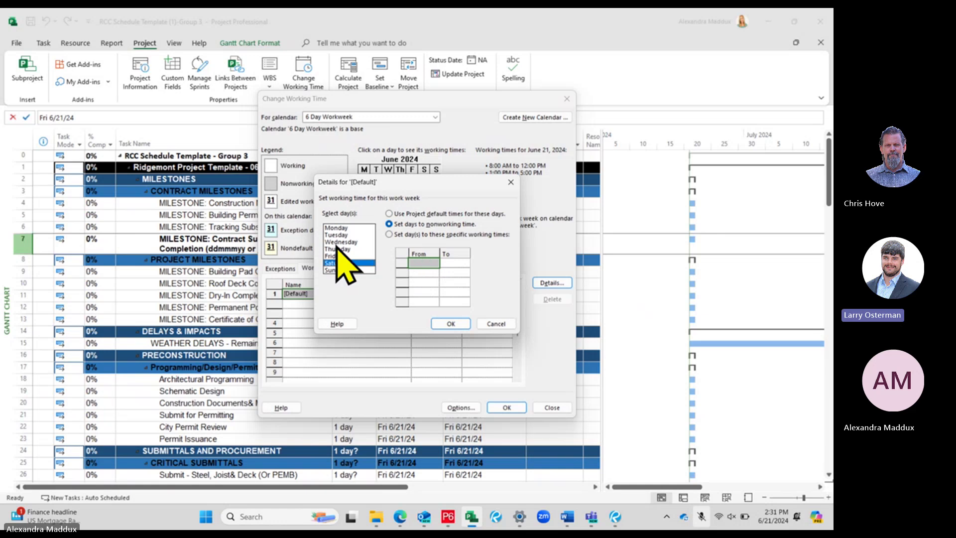
pyautogui.click(389, 234)
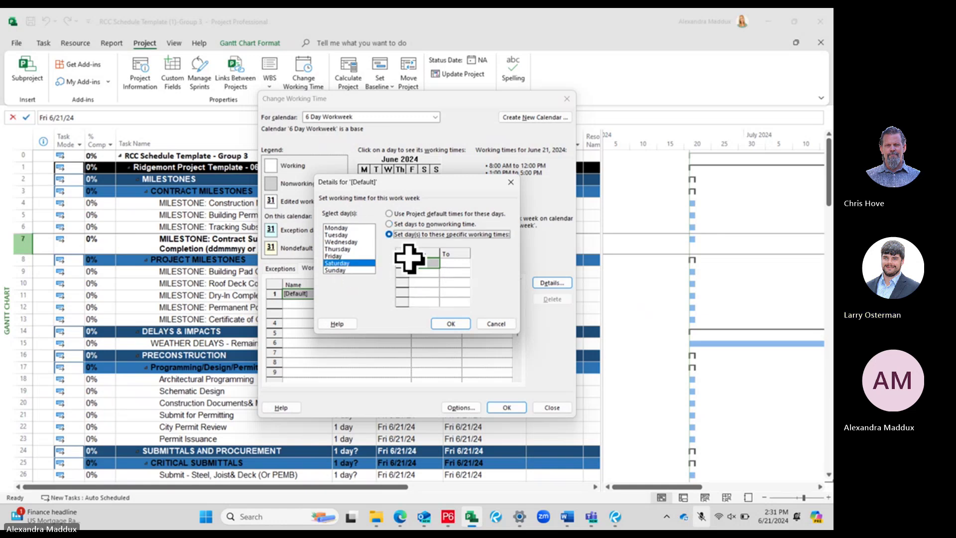
pyautogui.click(427, 263)
pyautogui.write('8')
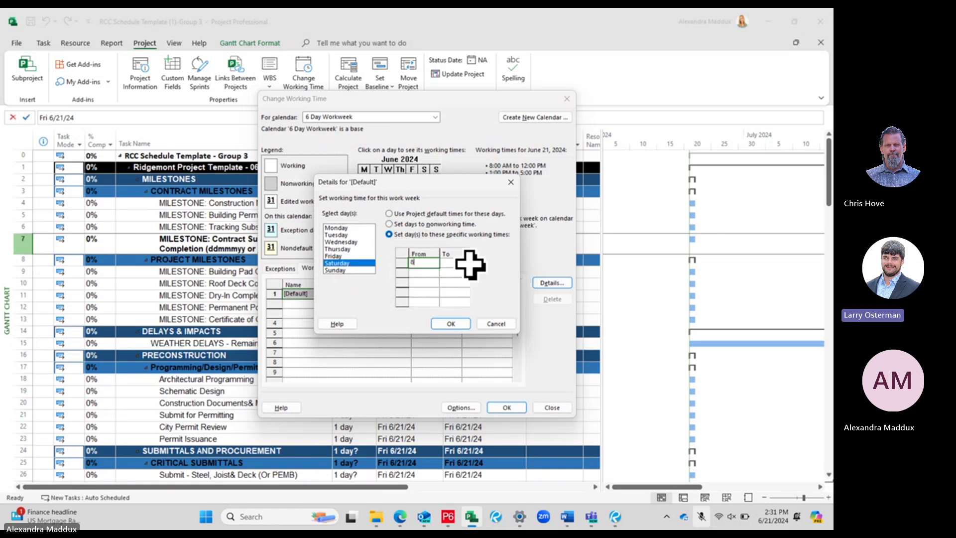
pyautogui.click(463, 261)
pyautogui.write('12:00 PM')
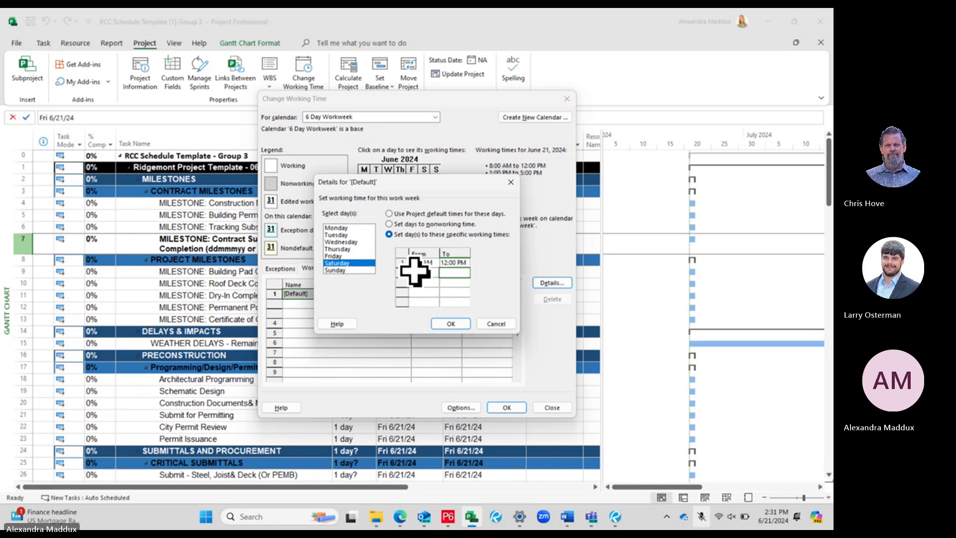
pyautogui.click(419, 272)
pyautogui.write('1')
pyautogui.click(450, 273)
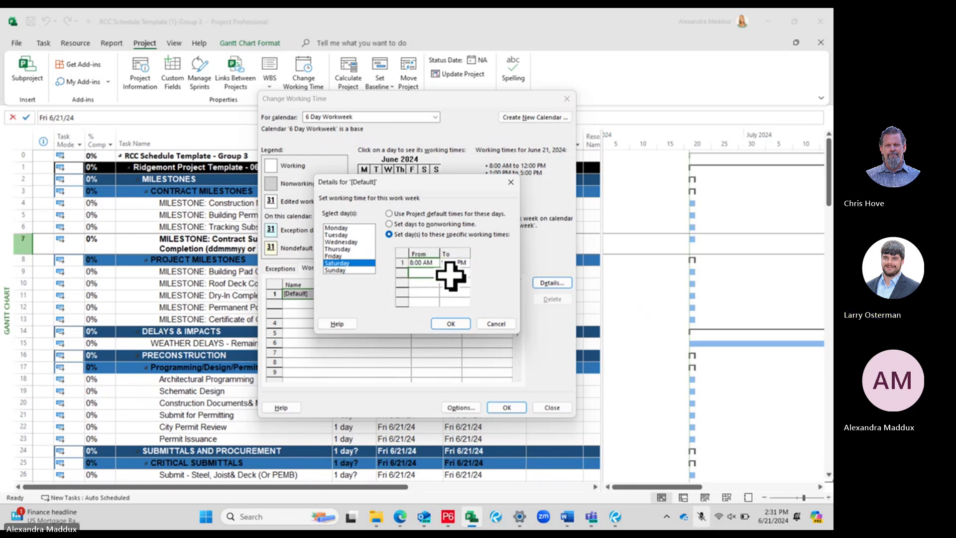
pyautogui.write('2:00 PM')
pyautogui.click(456, 282)
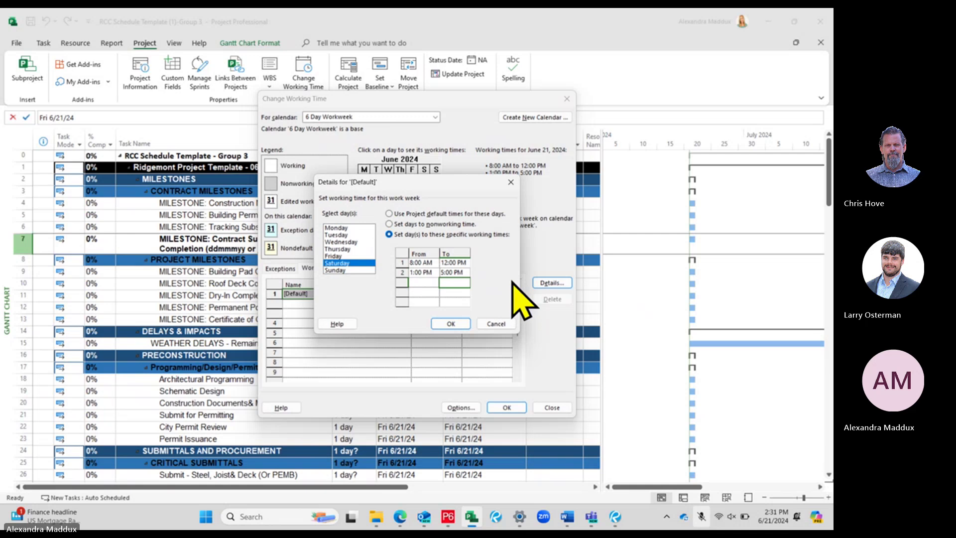
# - Review Saturday's hours alongside the June 2024 calendar and apply the details to the [Default] work week
pyautogui.click(434, 263)
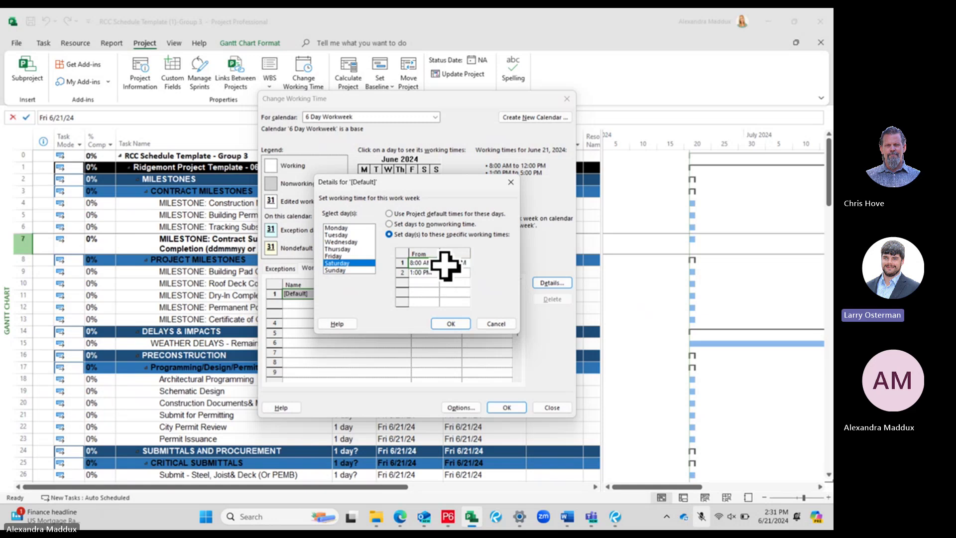
pyautogui.click(453, 273)
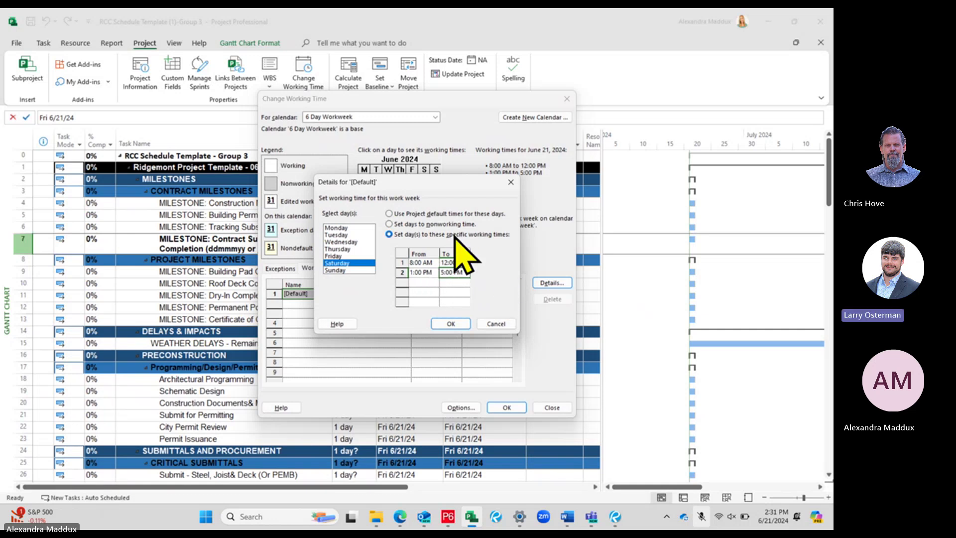
pyautogui.moveTo(421, 182); pyautogui.dragTo(578, 151)
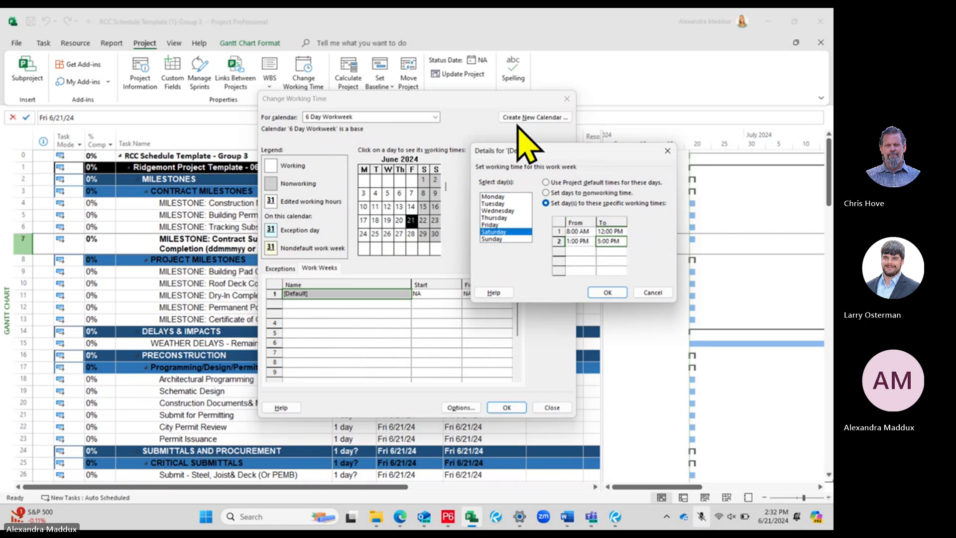
pyautogui.moveTo(513, 155); pyautogui.dragTo(460, 161)
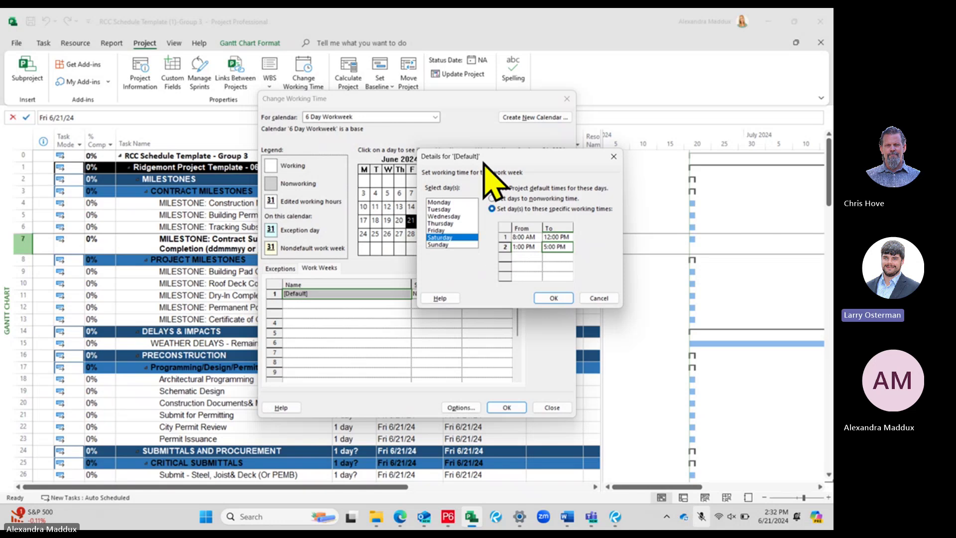
pyautogui.moveTo(476, 155); pyautogui.dragTo(527, 133)
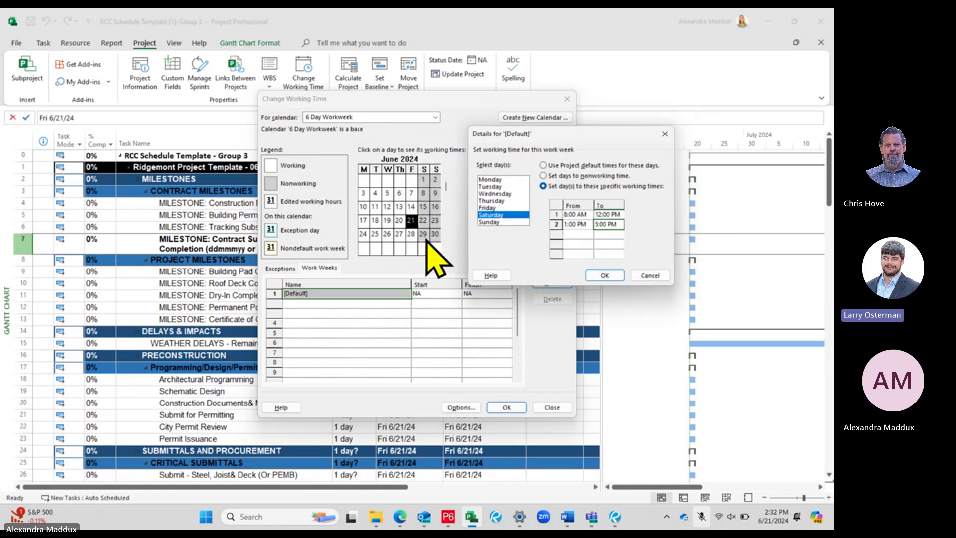
pyautogui.click(604, 275)
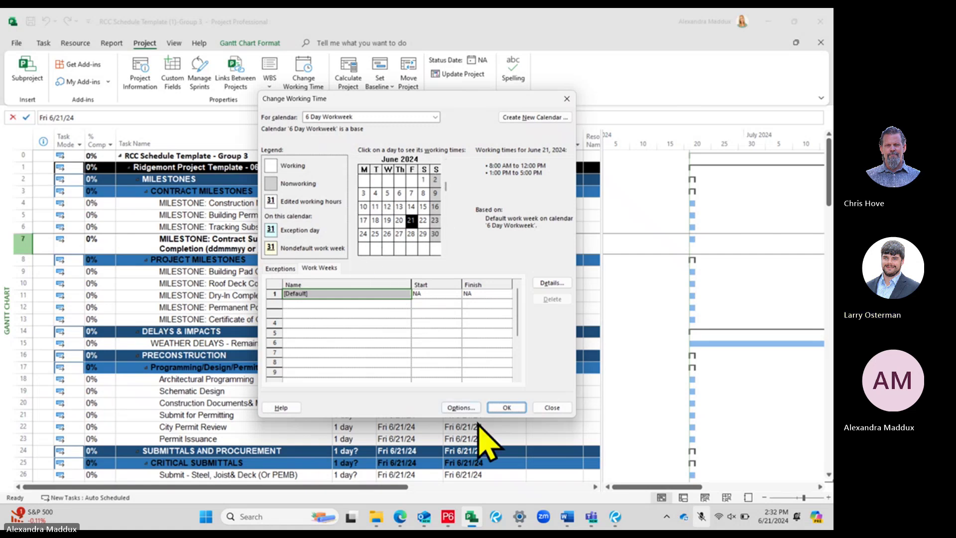
# - Review the 6 Day Workweek calendar's exceptions and months from January 2025 back to April 2024, and save the calendar changes
pyautogui.click(286, 269)
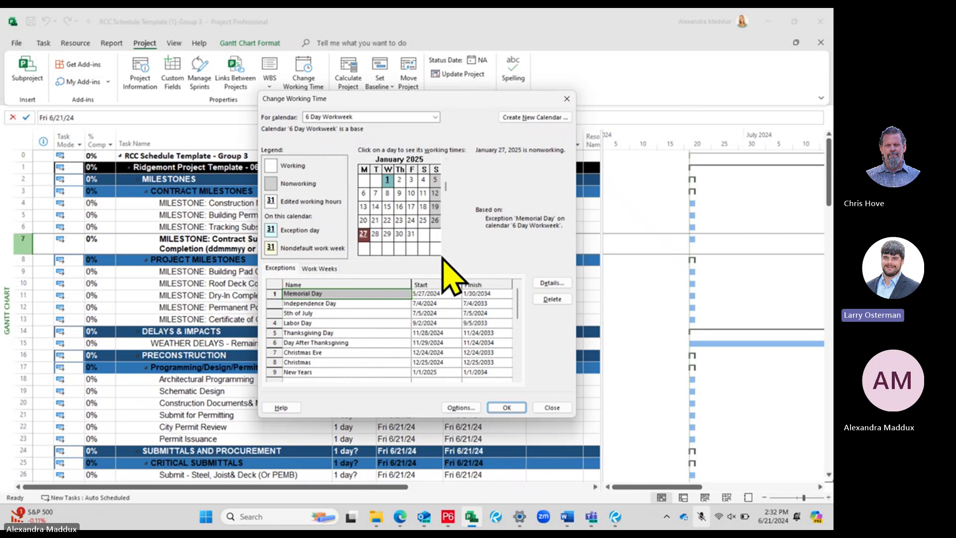
pyautogui.click(446, 161)
pyautogui.click(446, 161)
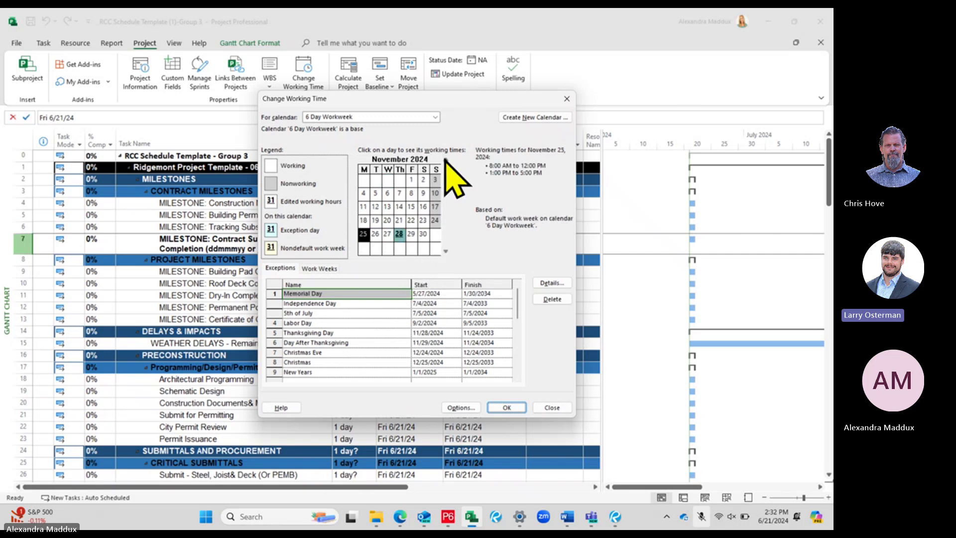
pyautogui.click(446, 160)
pyautogui.click(446, 160)
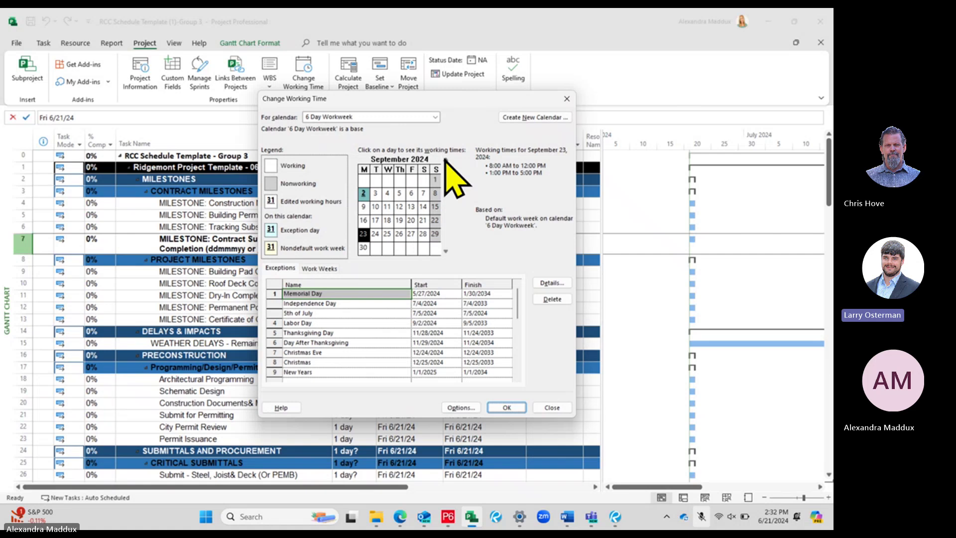
pyautogui.scroll(4, 445, 160)
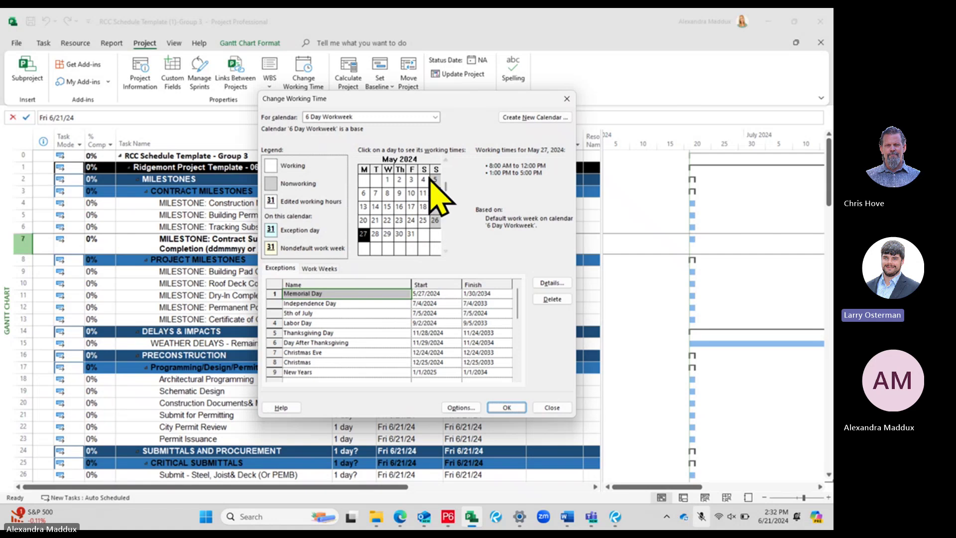
pyautogui.click(446, 160)
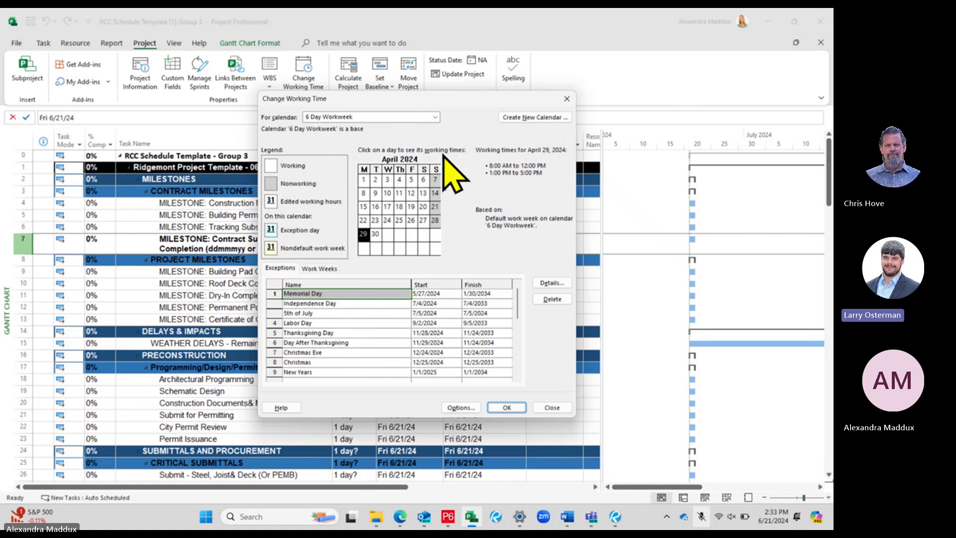
pyautogui.click(504, 407)
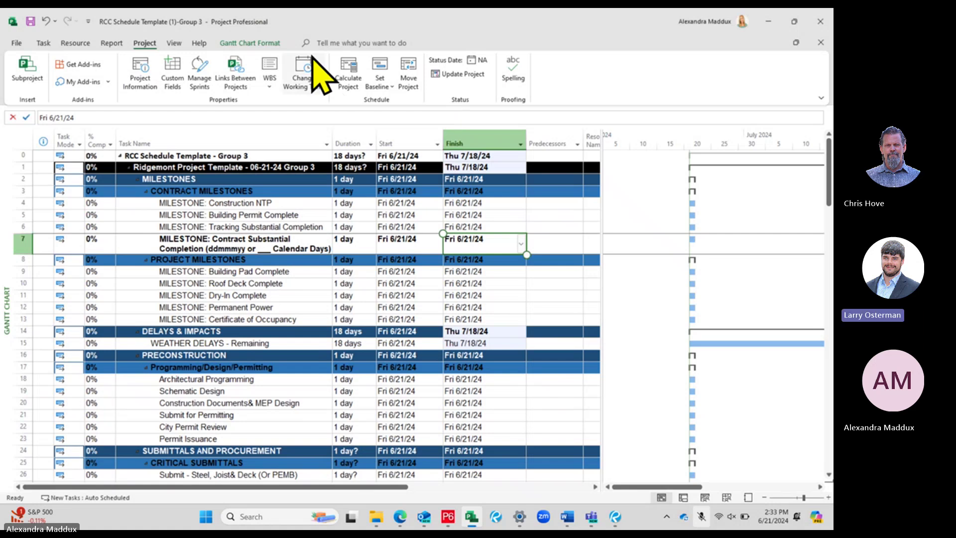
# - Create a base calendar named "Calendar Day" as a copy of the Standard calendar
pyautogui.click(301, 79)
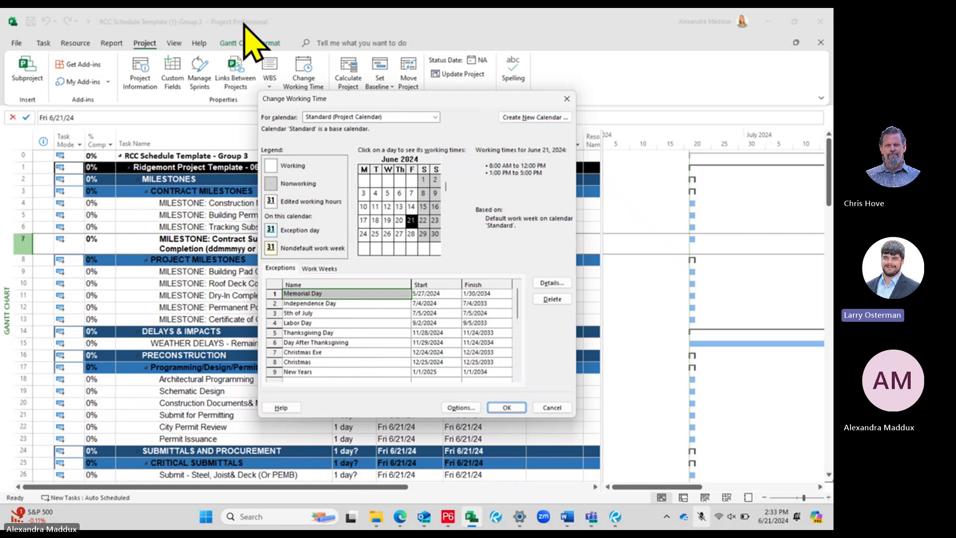
pyautogui.click(530, 117)
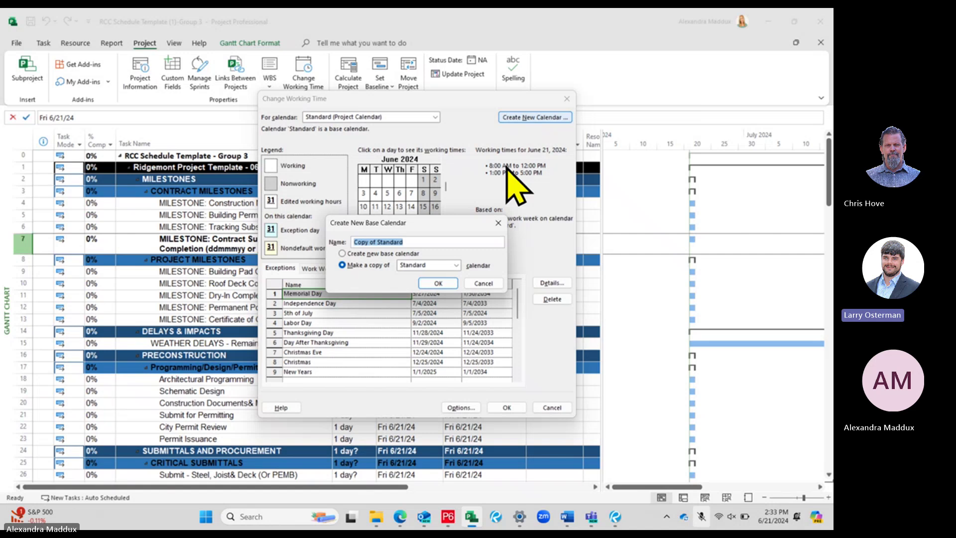
pyautogui.write('Calendar Day')
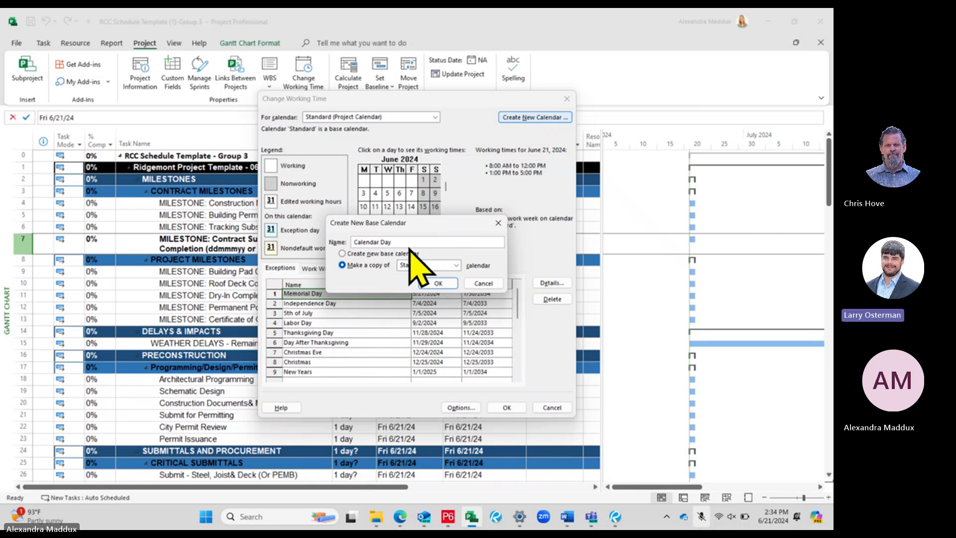
pyautogui.click(438, 283)
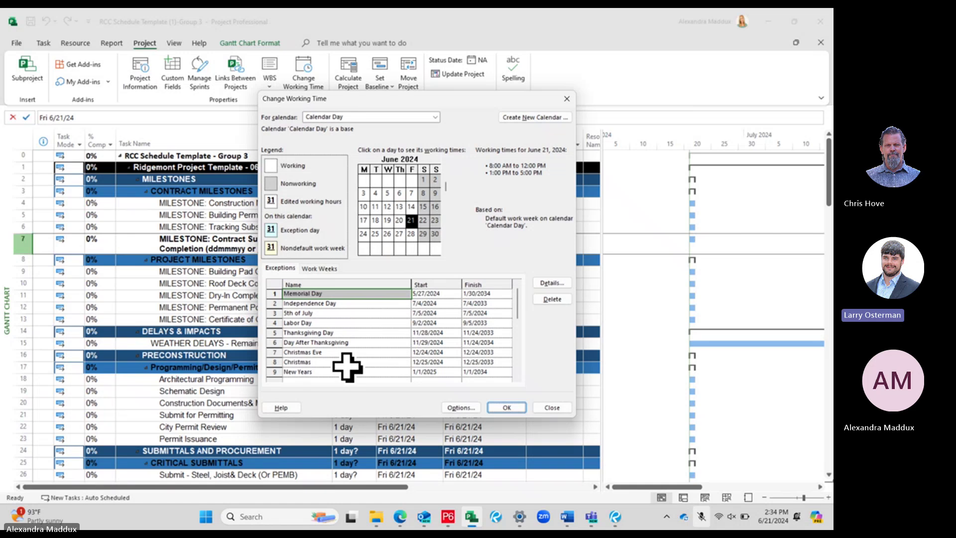
# - Delete all holiday exceptions, from Memorial Day through New Years, from the Calendar Day calendar
pyautogui.click(348, 313)
pyautogui.click(341, 295)
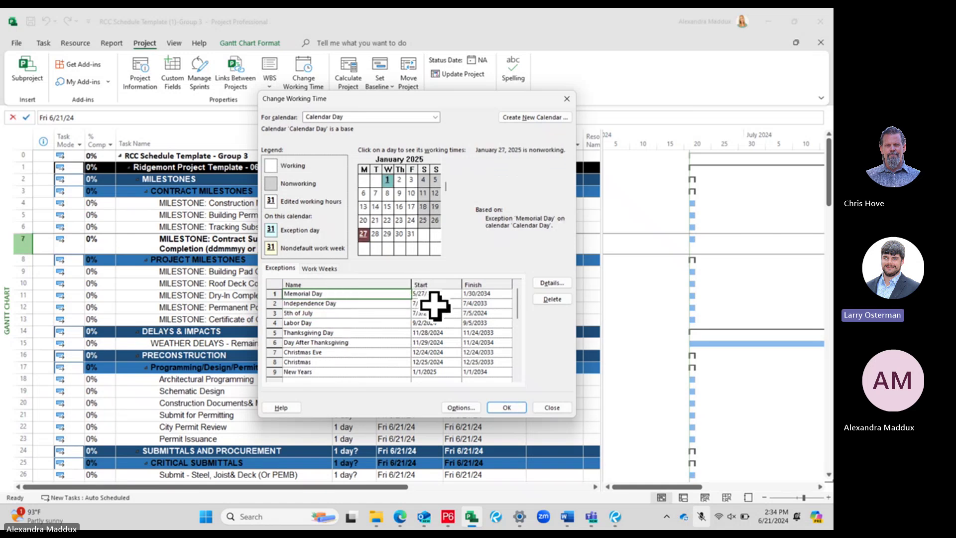
pyautogui.click(553, 300)
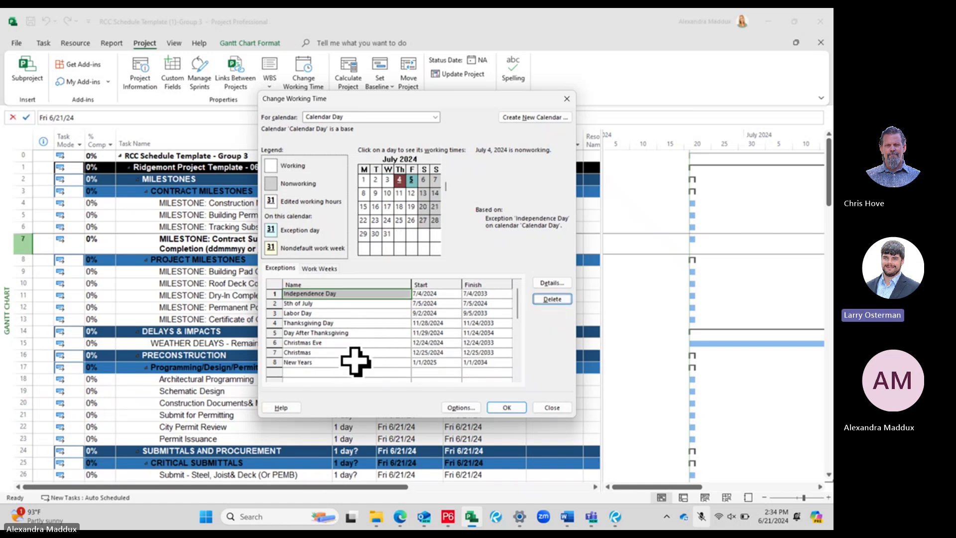
pyautogui.moveTo(355, 362); pyautogui.dragTo(356, 335)
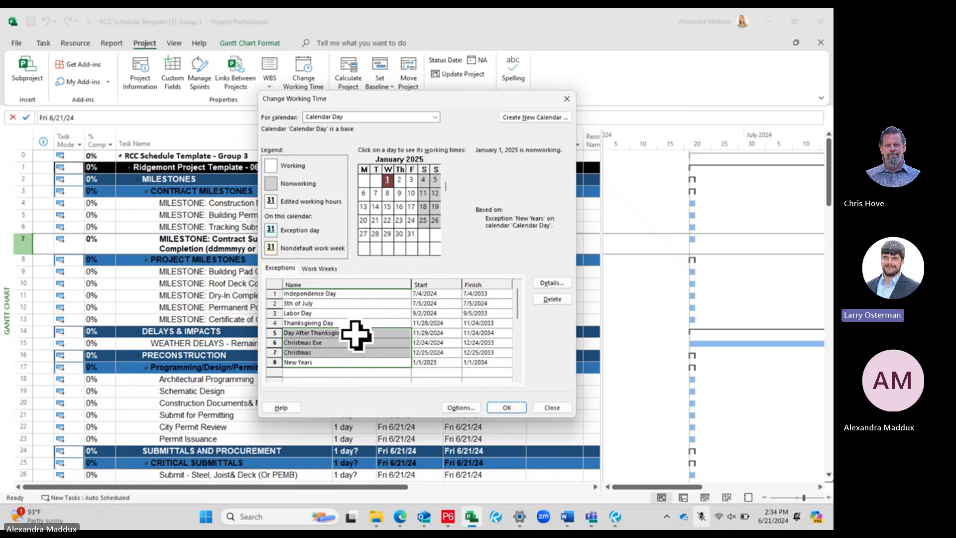
pyautogui.click(552, 299)
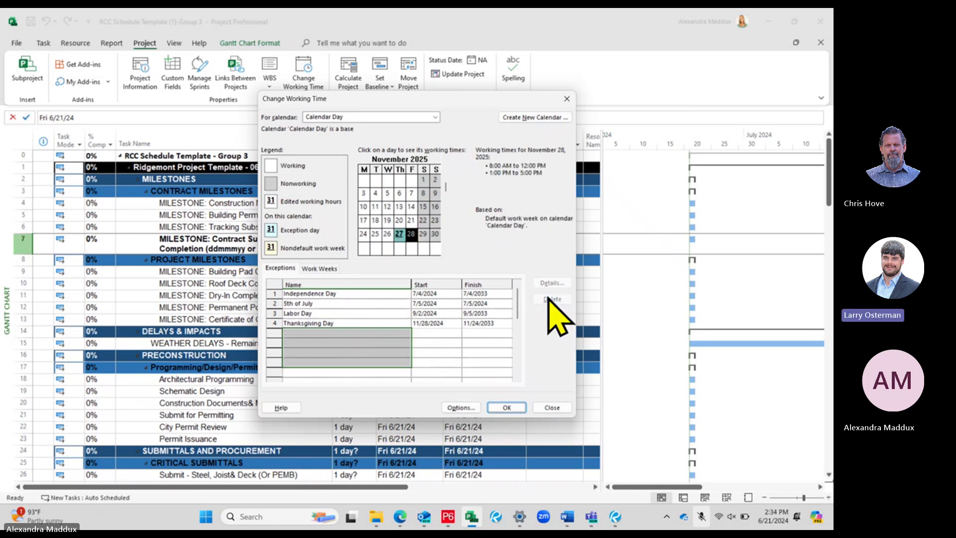
pyautogui.click(486, 342)
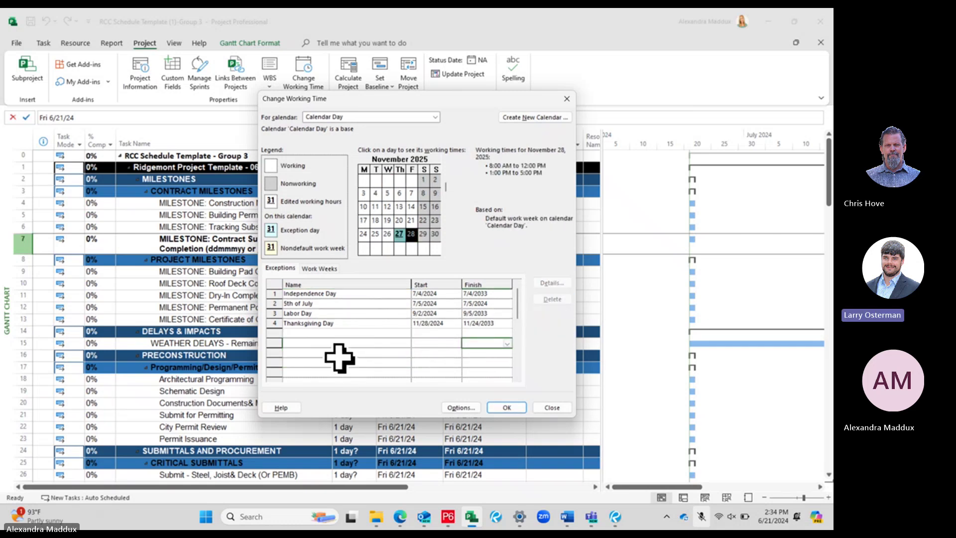
pyautogui.moveTo(339, 358); pyautogui.dragTo(342, 293)
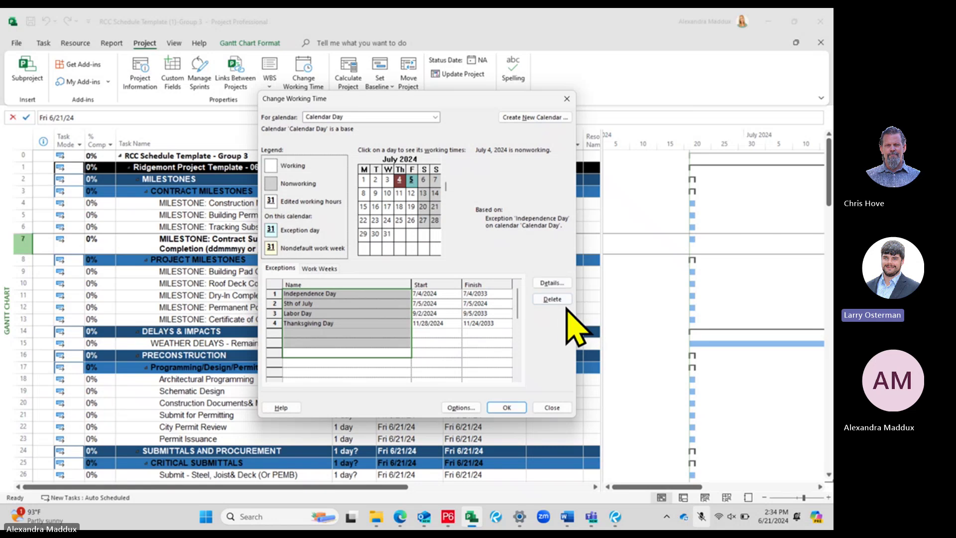
pyautogui.click(551, 299)
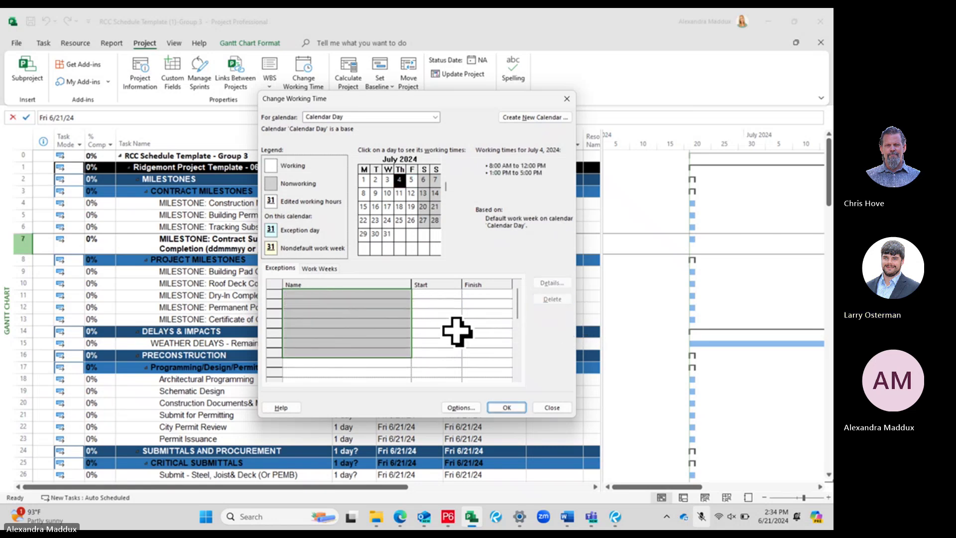
pyautogui.click(337, 304)
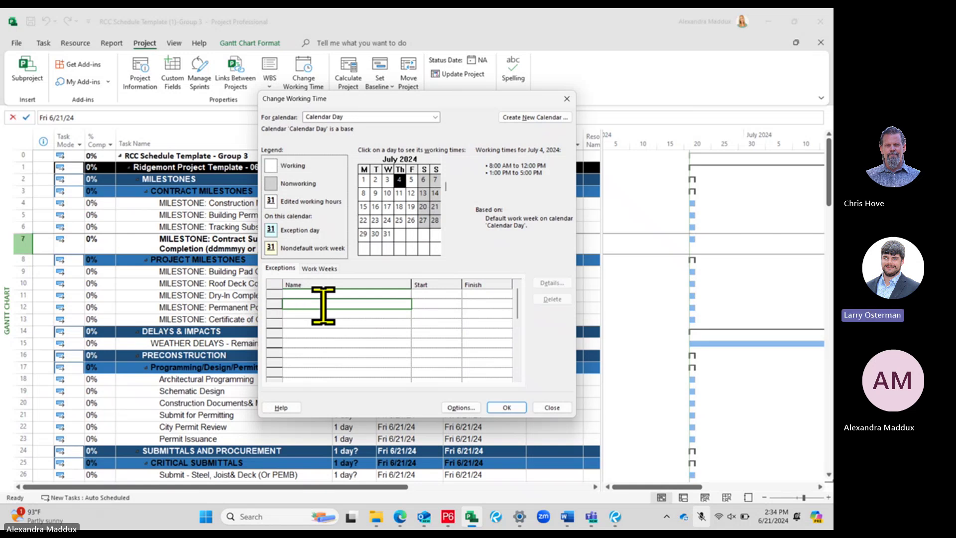
# - Open the working time details of the [Default] work week for the Calendar Day calendar
pyautogui.click(319, 269)
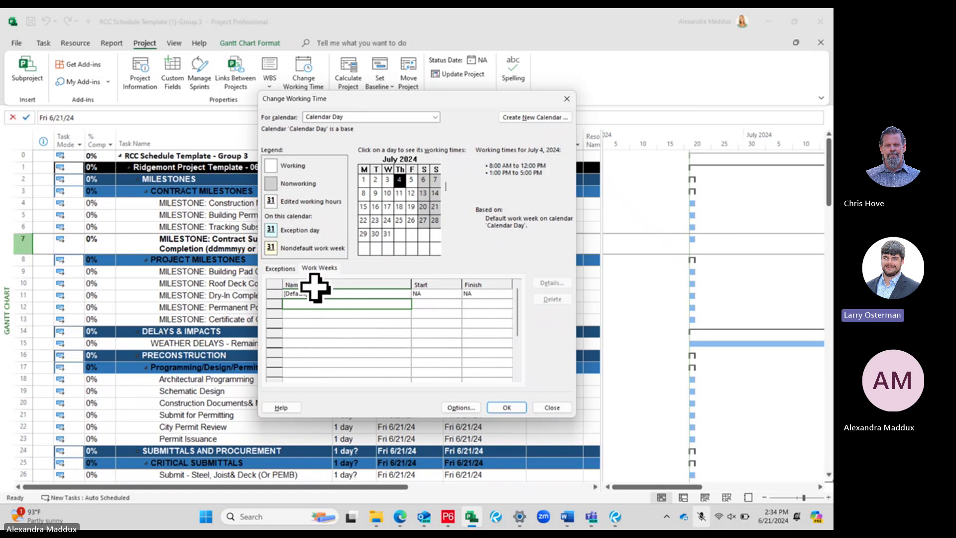
pyautogui.click(316, 293)
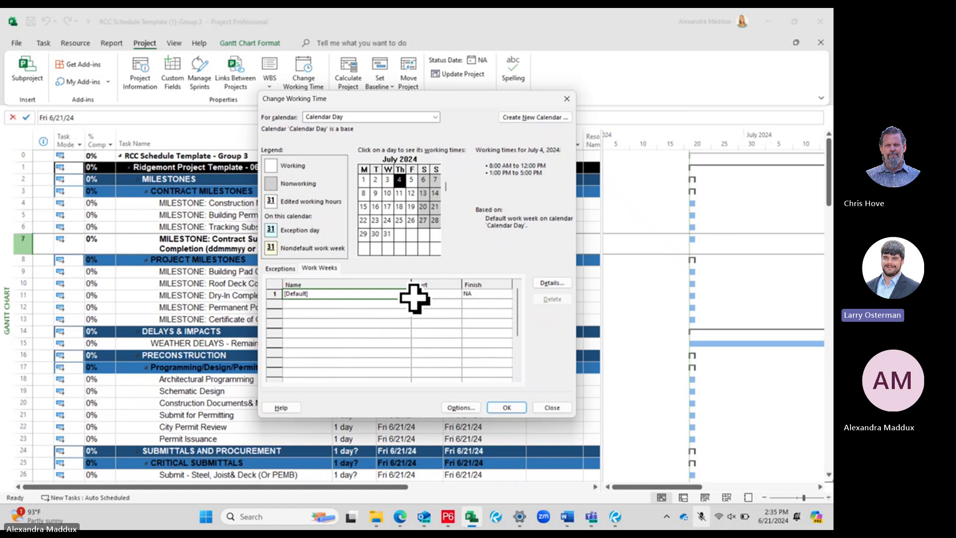
pyautogui.moveTo(397, 287); pyautogui.dragTo(406, 312)
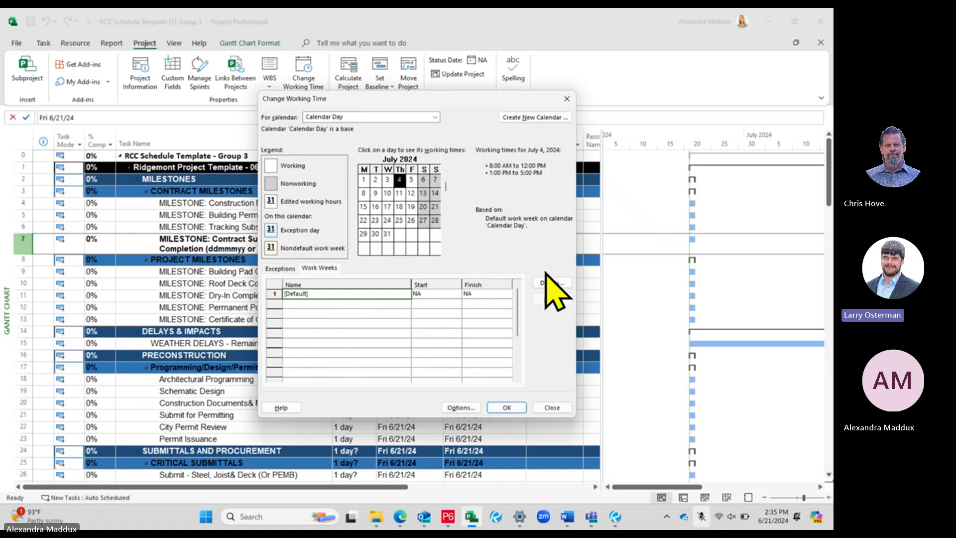
pyautogui.click(545, 283)
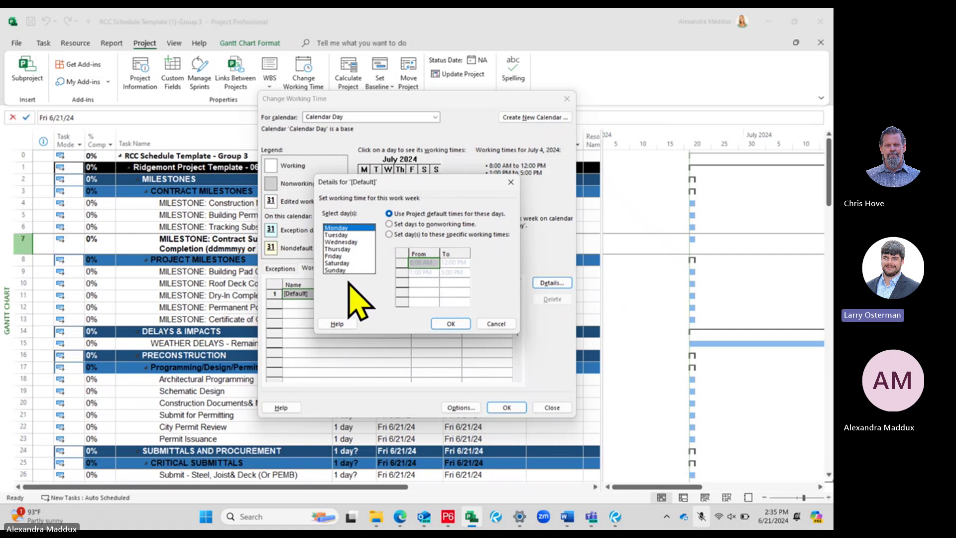
# - Set Saturday in the [Default] work week to specific working times of 8:00 AM to 12:00 PM and 1:00 PM to 5:00 PM
pyautogui.click(347, 263)
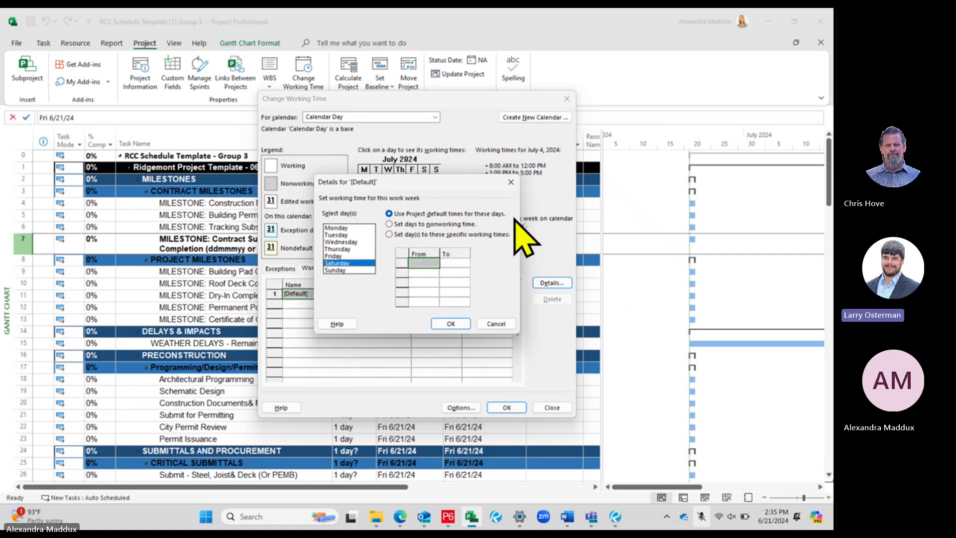
pyautogui.click(390, 234)
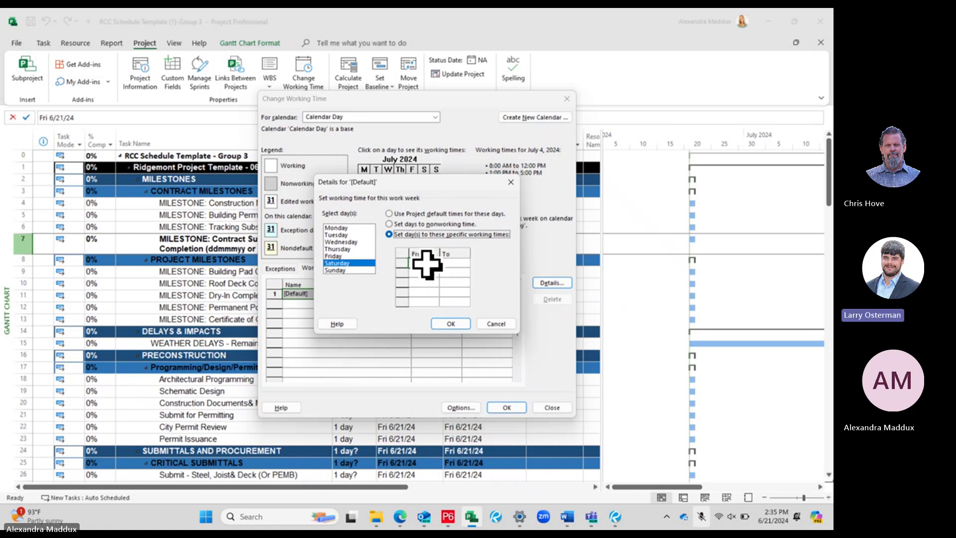
pyautogui.click(424, 262)
pyautogui.write('8')
pyautogui.click(454, 262)
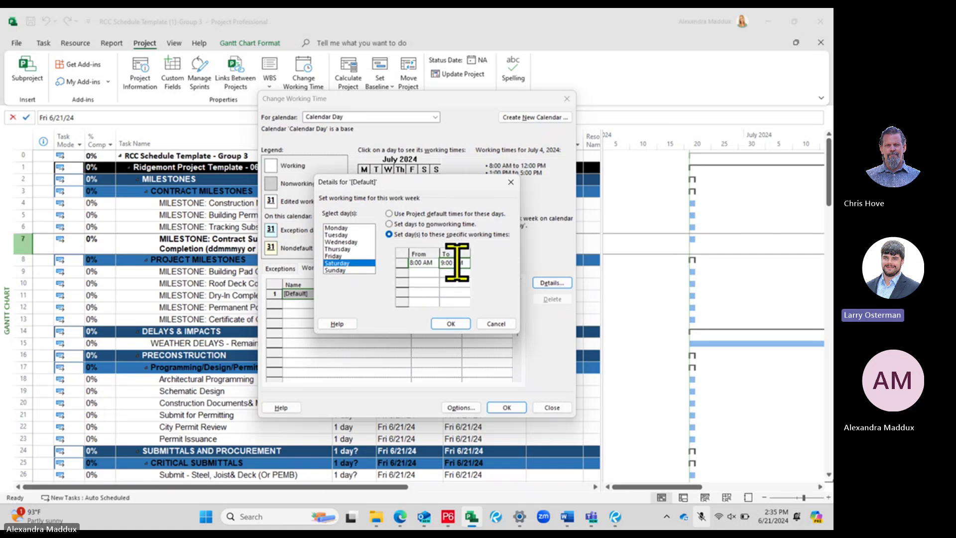
pyautogui.write('12')
pyautogui.click(436, 274)
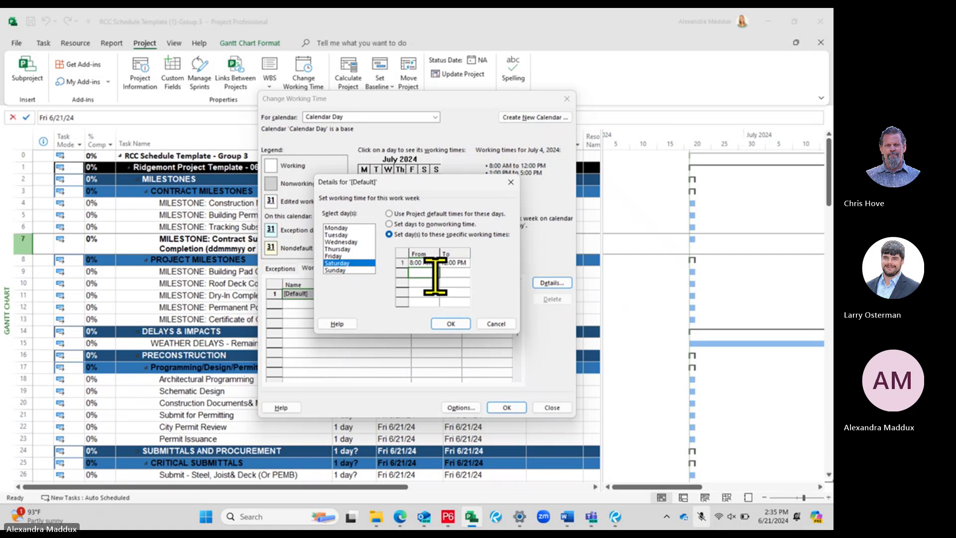
pyautogui.write('1')
pyautogui.click(454, 273)
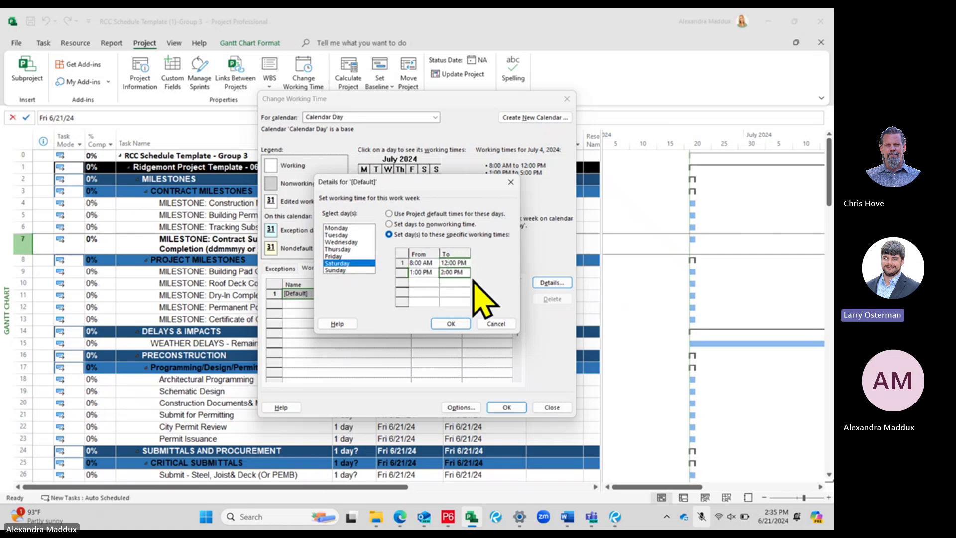
pyautogui.write('5')
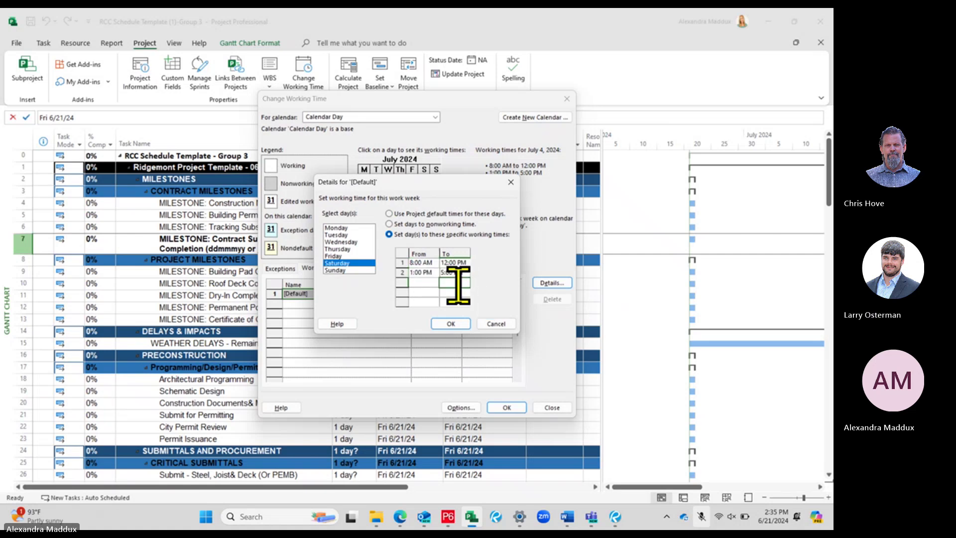
pyautogui.click(455, 280)
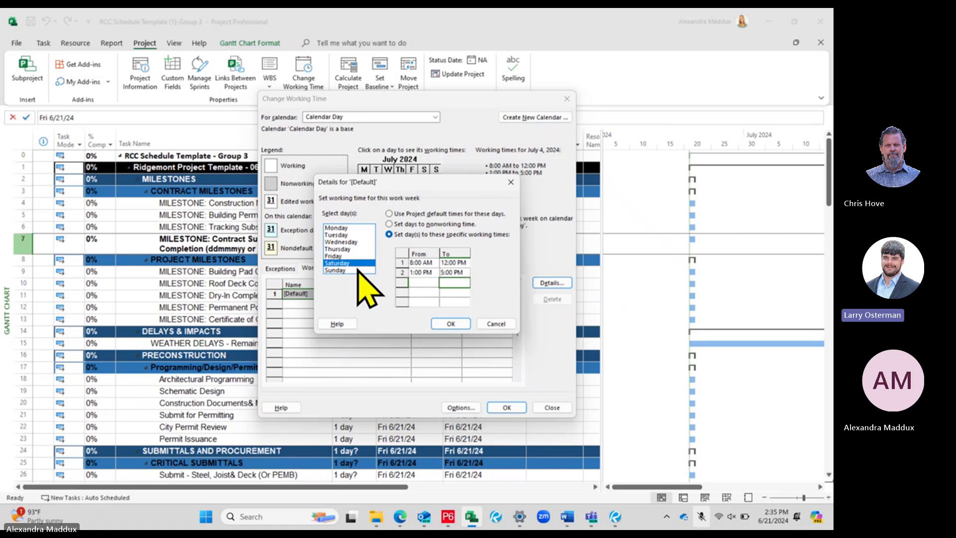
# - Set Sunday in the [Default] work week to specific working times of 8:00 AM to 12:00 PM and 1:00 PM to 5:00 PM
pyautogui.click(346, 270)
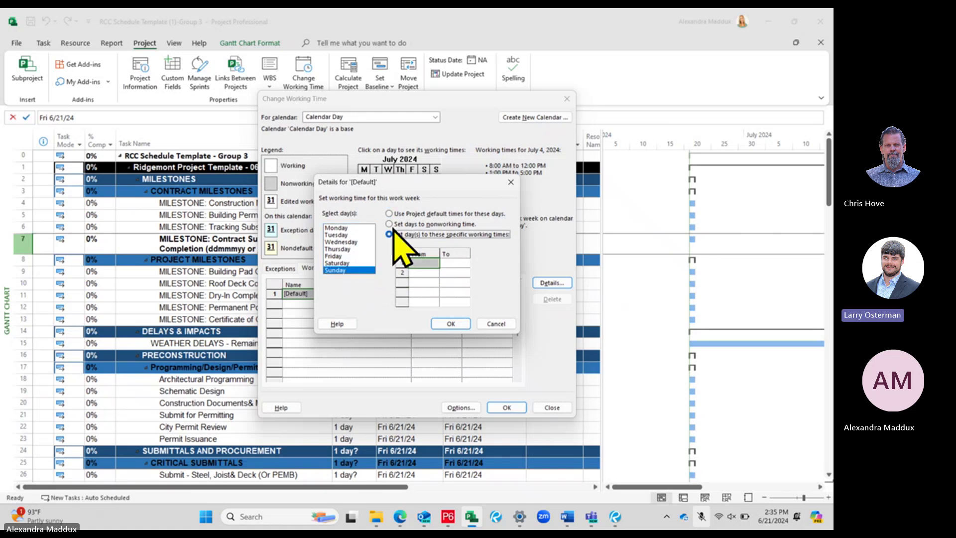
pyautogui.click(441, 235)
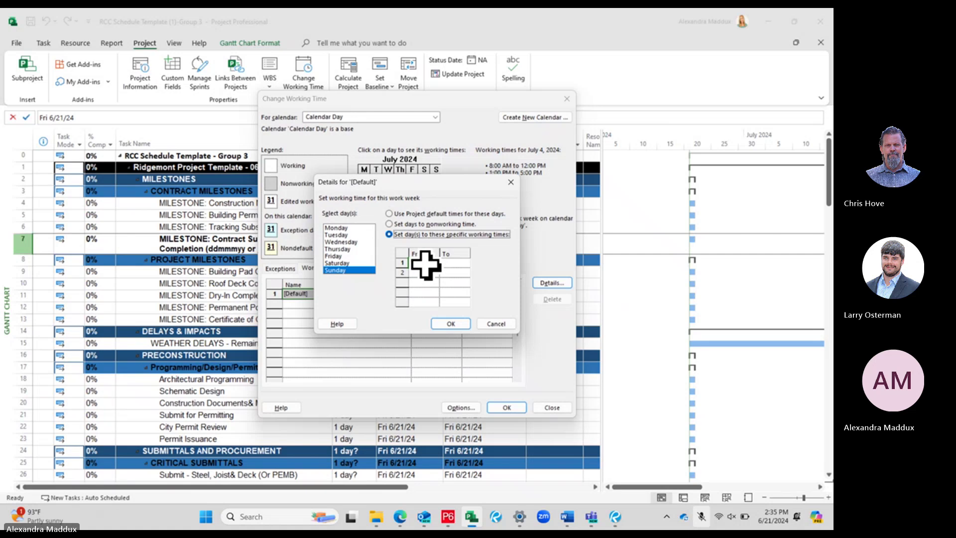
pyautogui.click(425, 263)
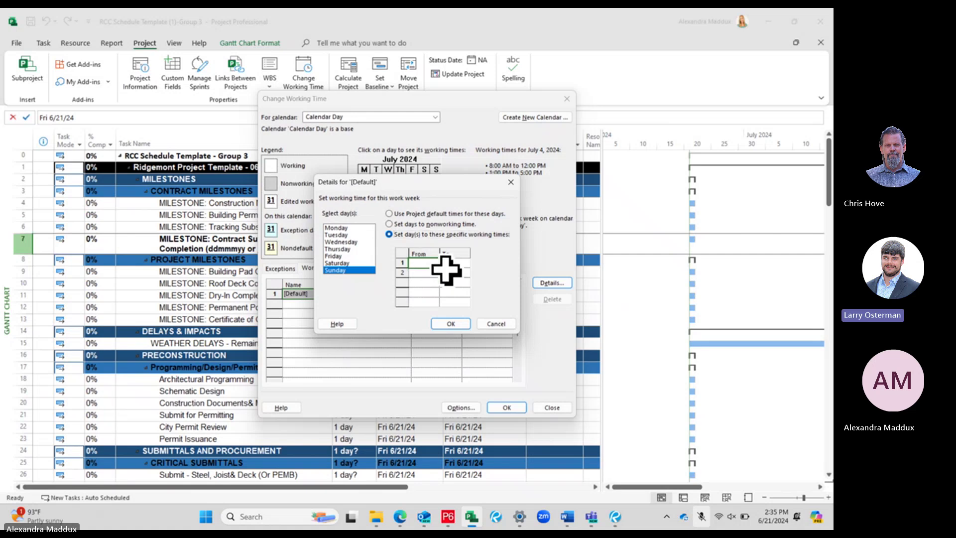
pyautogui.write('8')
pyautogui.click(458, 276)
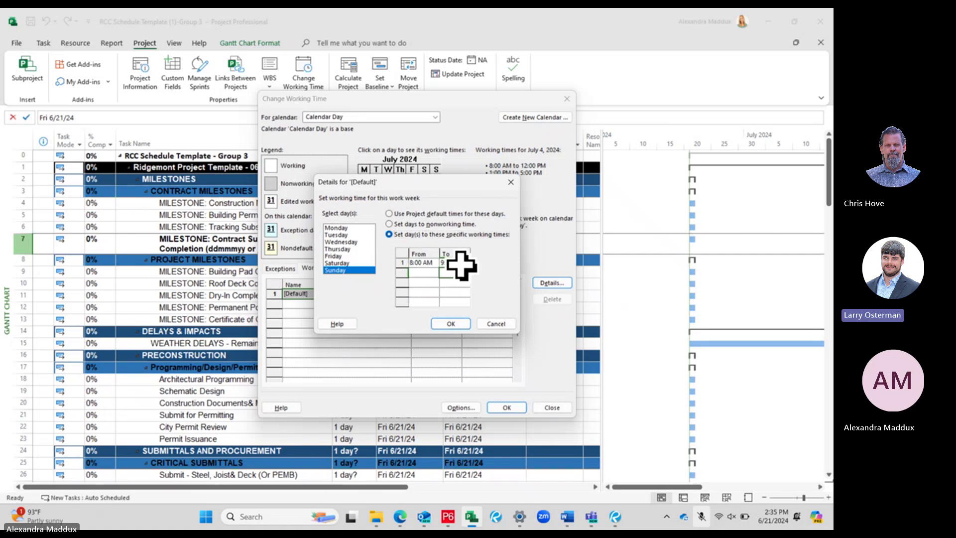
pyautogui.click(454, 263)
pyautogui.write('12:00 PM')
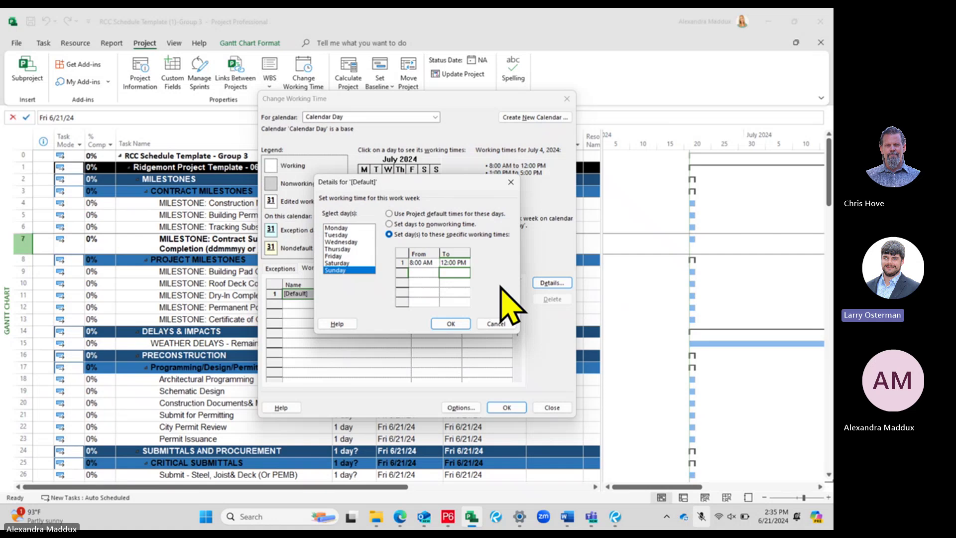
pyautogui.click(424, 272)
pyautogui.write('1')
pyautogui.click(459, 272)
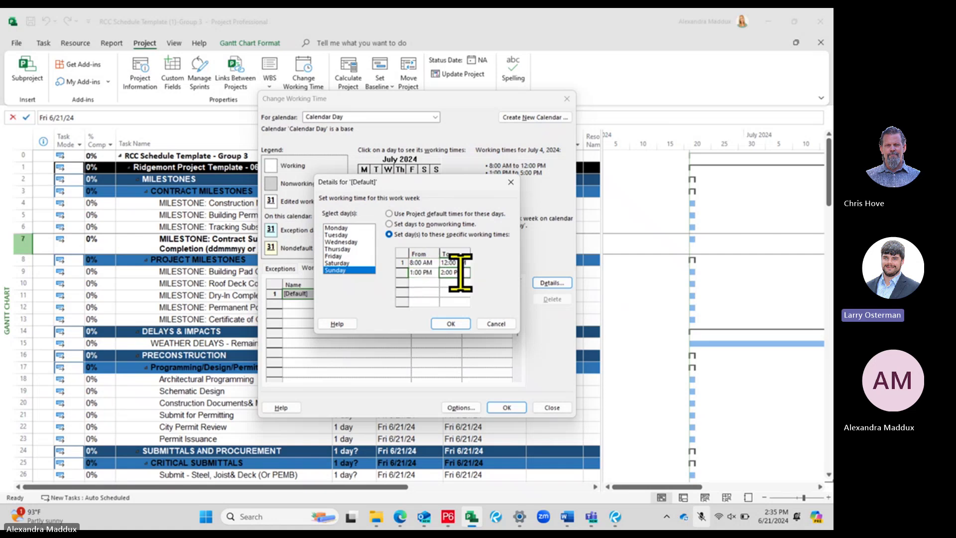
pyautogui.write('5')
pyautogui.click(458, 282)
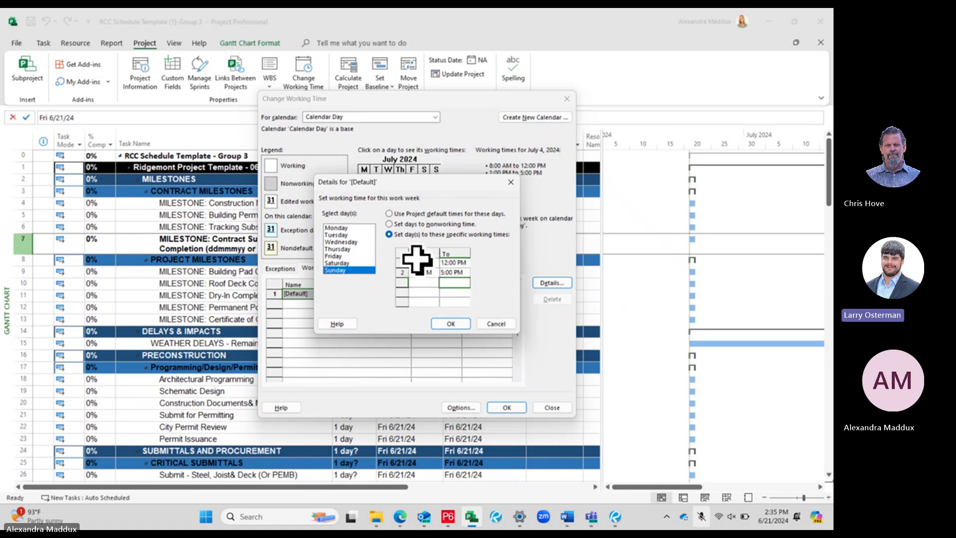
# - Accept the [Default] work week details, and save the Calendar Day calendar's working time changes
pyautogui.moveTo(376, 185); pyautogui.dragTo(512, 186)
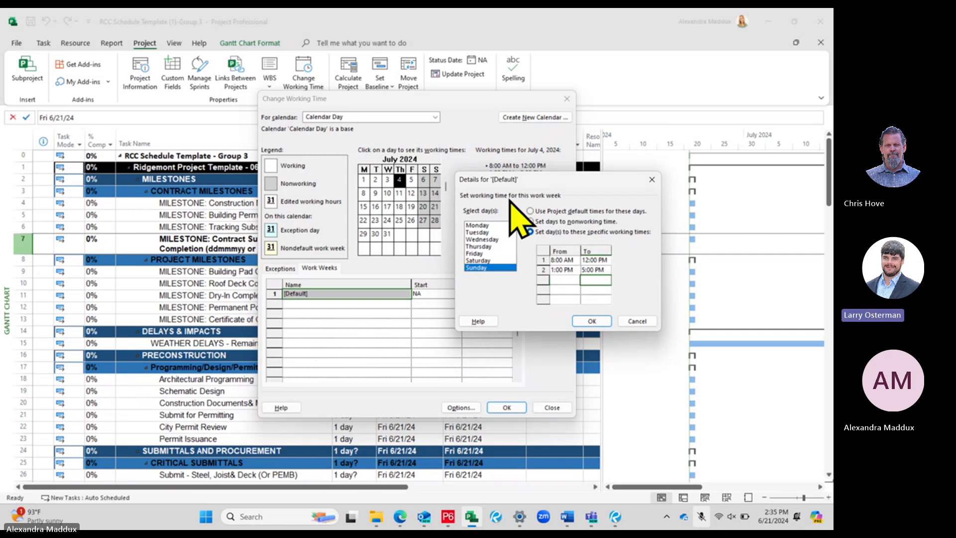
pyautogui.moveTo(537, 174); pyautogui.dragTo(544, 144)
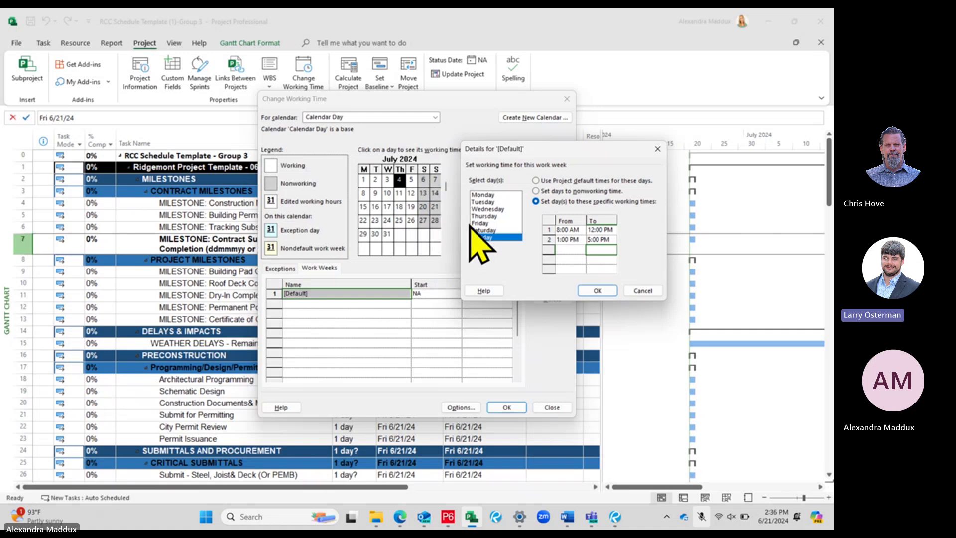
pyautogui.click(588, 293)
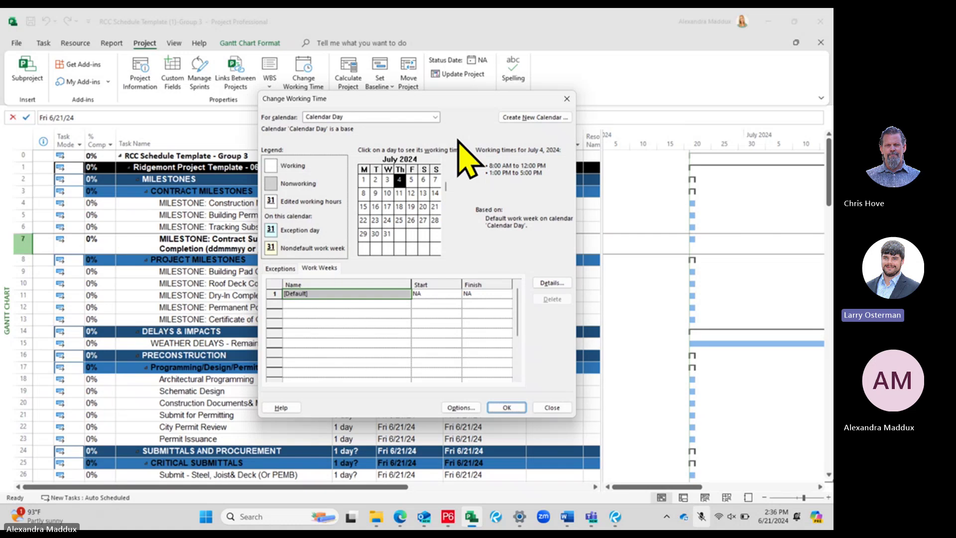
pyautogui.scroll(-1, 450, 210)
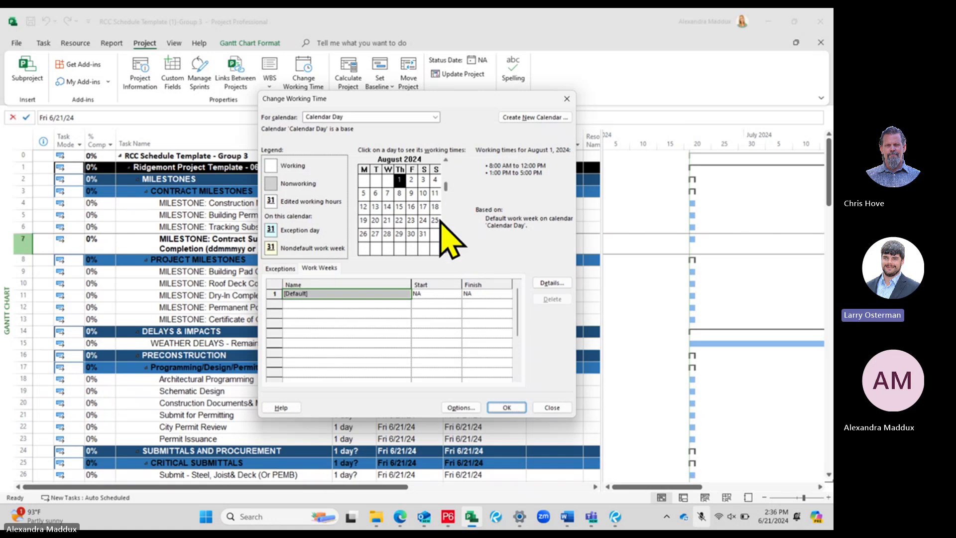
pyautogui.click(504, 408)
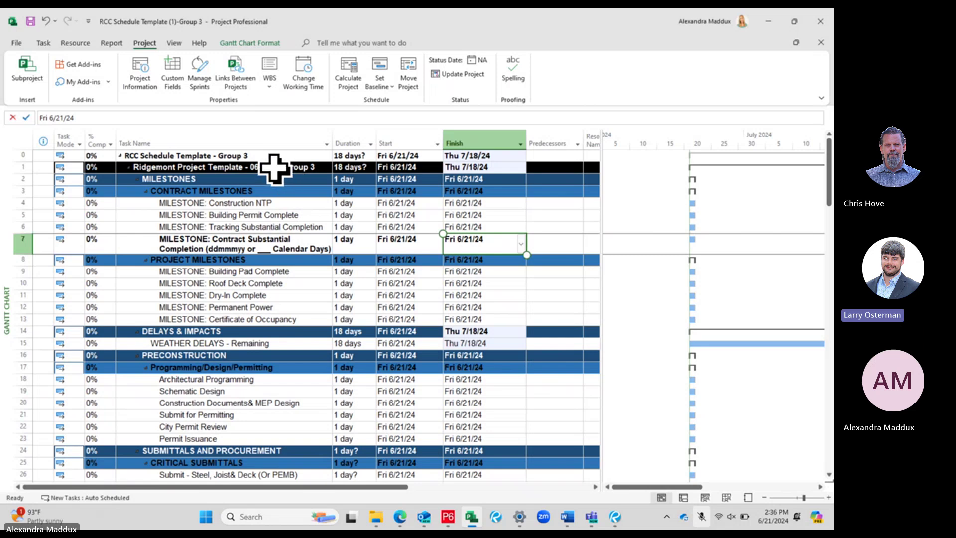
# - Select the Ridgemont Project Template summary task name in row 1
pyautogui.click(186, 167)
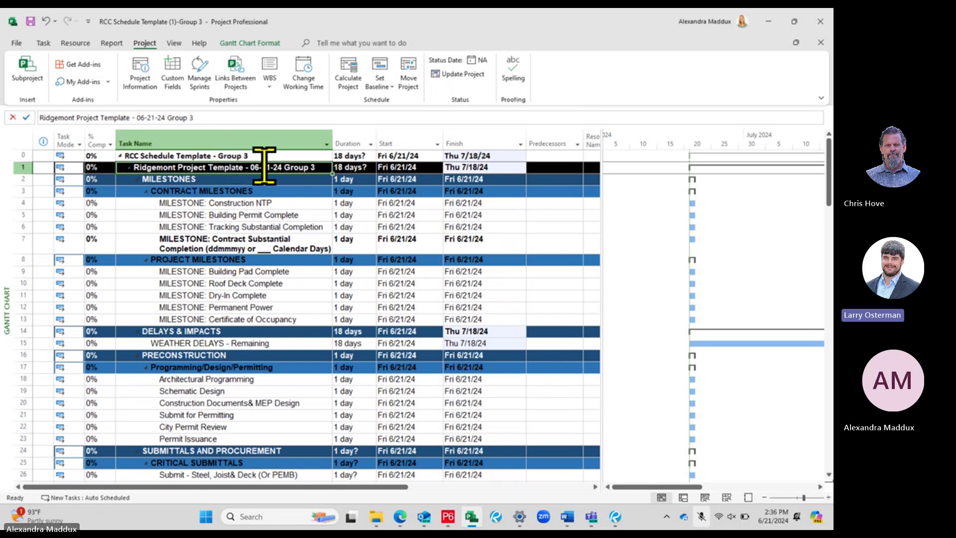
pyautogui.click(279, 189)
pyautogui.click(207, 167)
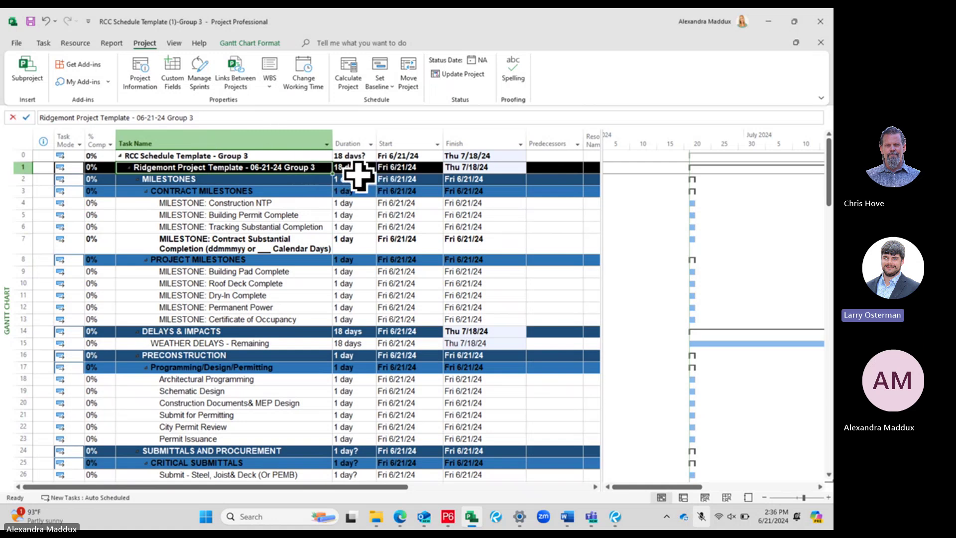
pyautogui.click(243, 174)
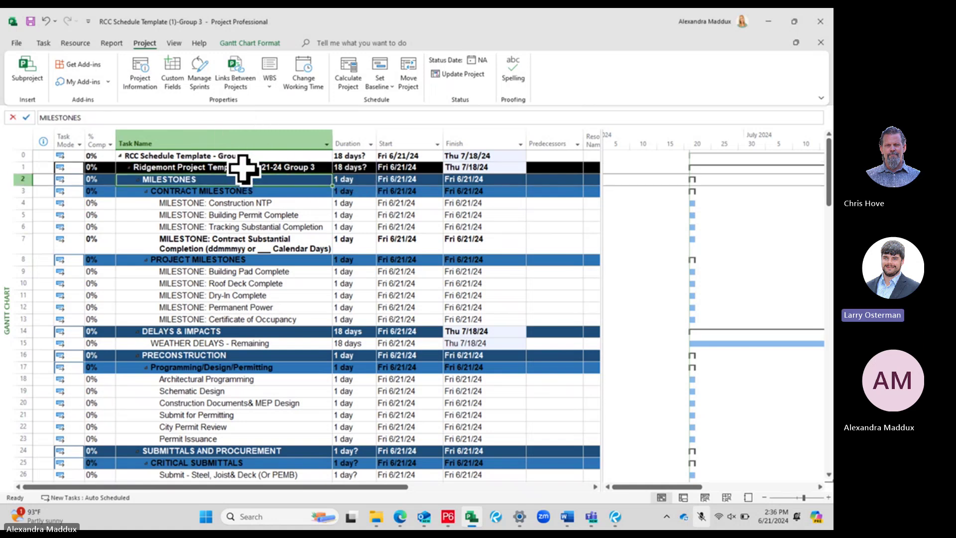
pyautogui.doubleClick(243, 167)
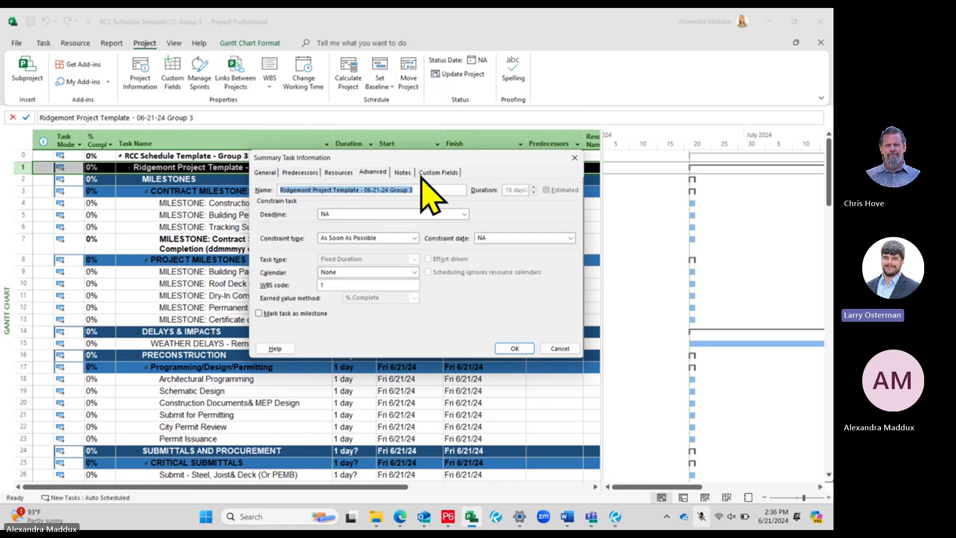
pyautogui.click(376, 173)
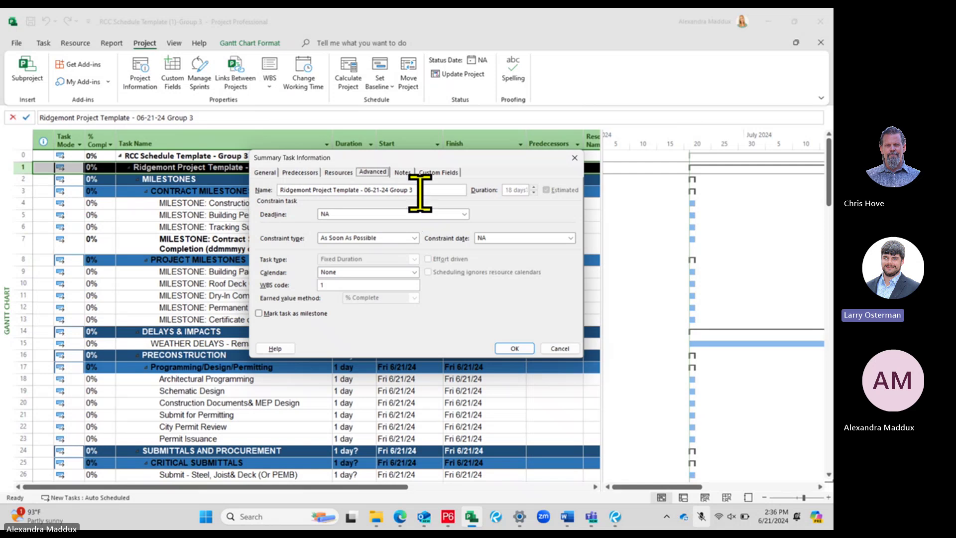
pyautogui.click(575, 157)
pyautogui.click(171, 260)
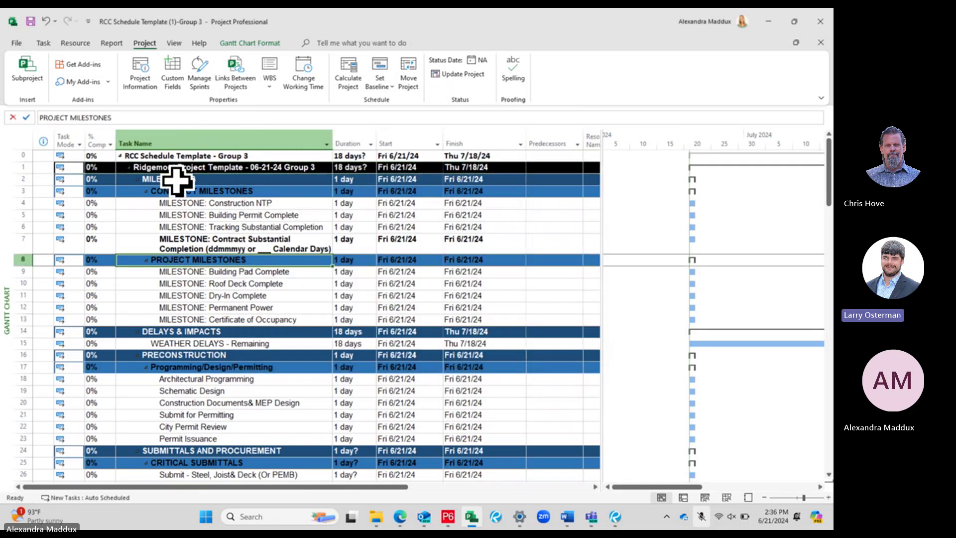
# - Assign the Calendar Day calendar to the Ridgemont Project Template summary task in row 1
pyautogui.click(177, 166)
pyautogui.doubleClick(28, 167)
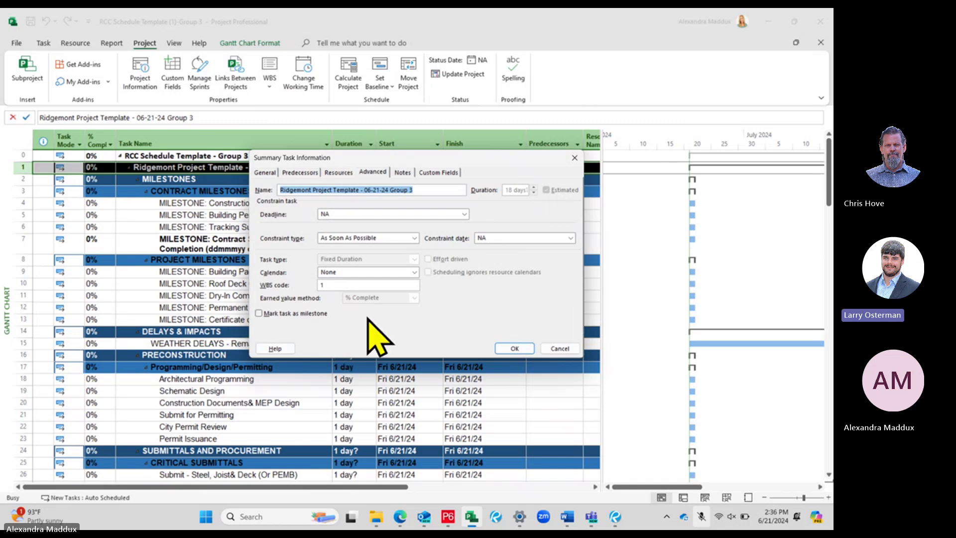
pyautogui.moveTo(349, 158); pyautogui.dragTo(324, 194)
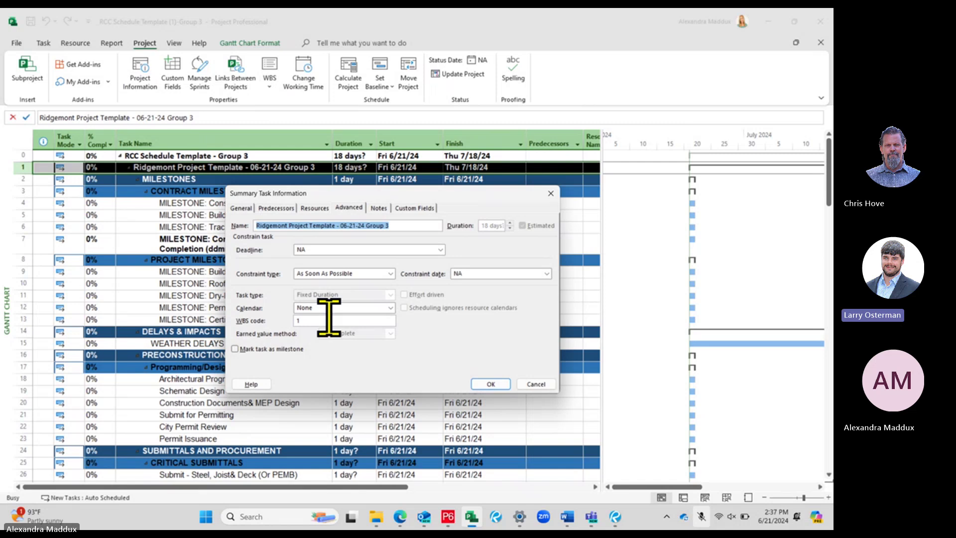
pyautogui.click(391, 308)
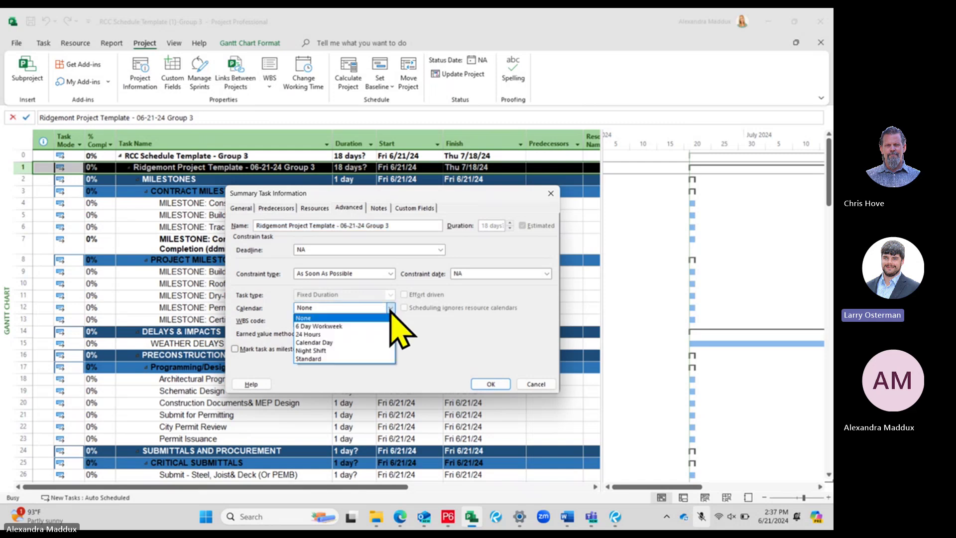
pyautogui.click(321, 342)
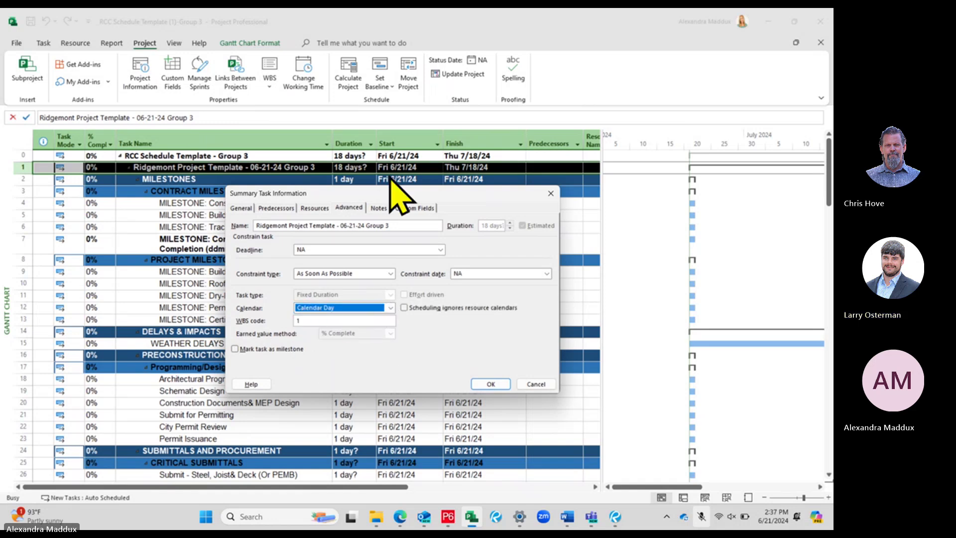
pyautogui.moveTo(371, 192); pyautogui.dragTo(379, 217)
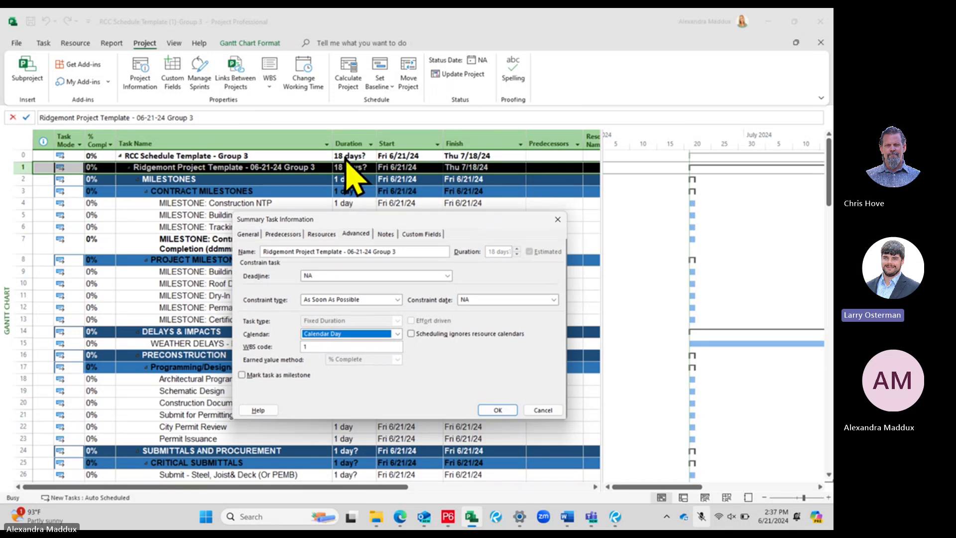
pyautogui.click(493, 411)
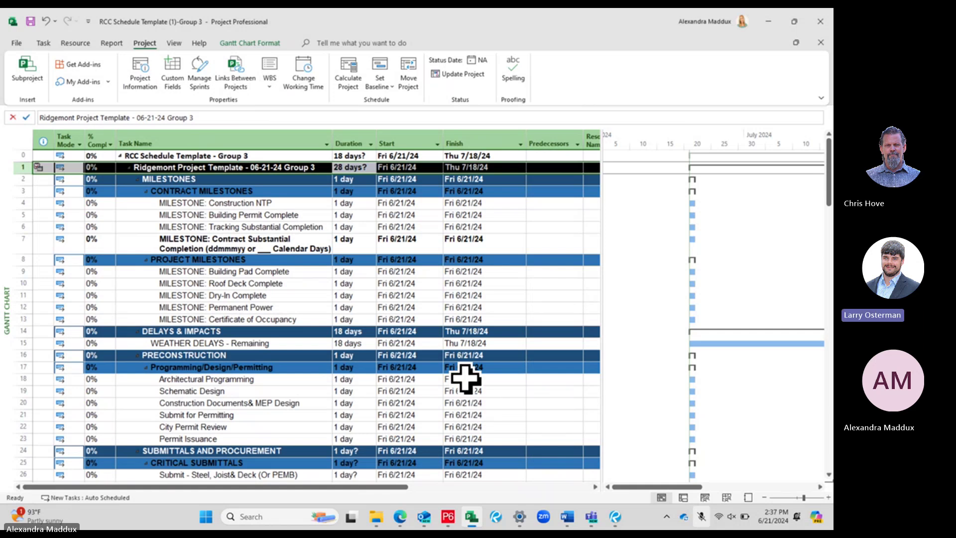
pyautogui.click(351, 214)
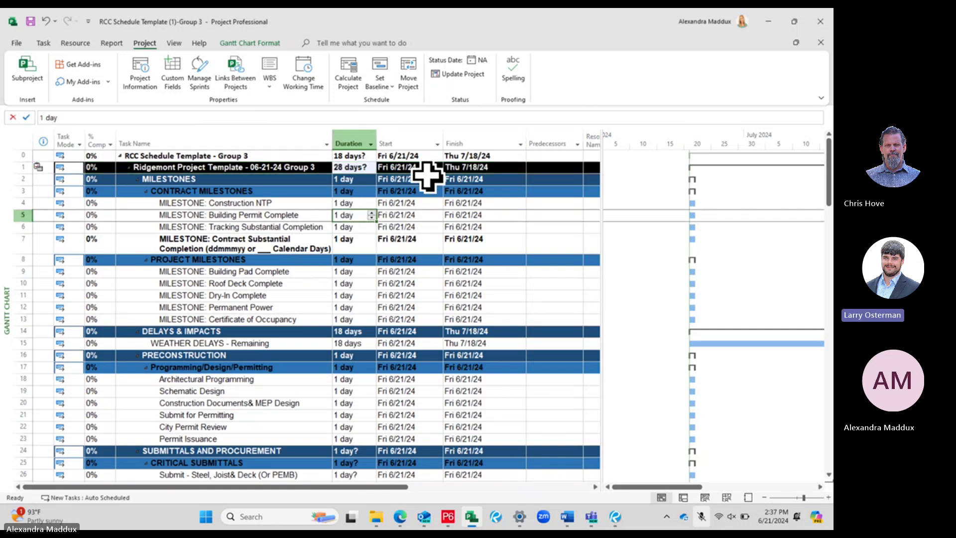
pyautogui.click(481, 179)
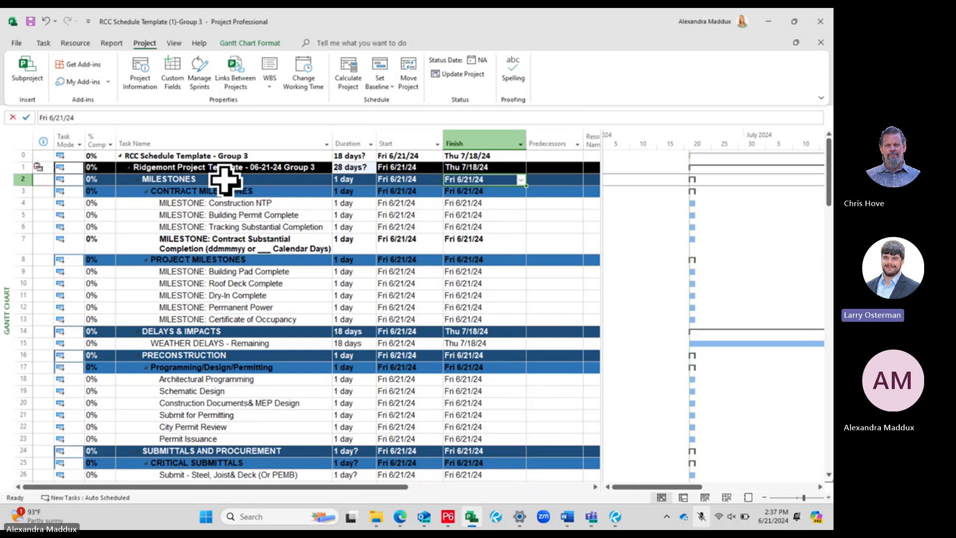
# - Set the task calendar of the MILESTONES summary task to Calendar Day
pyautogui.click(225, 180)
pyautogui.doubleClick(225, 181)
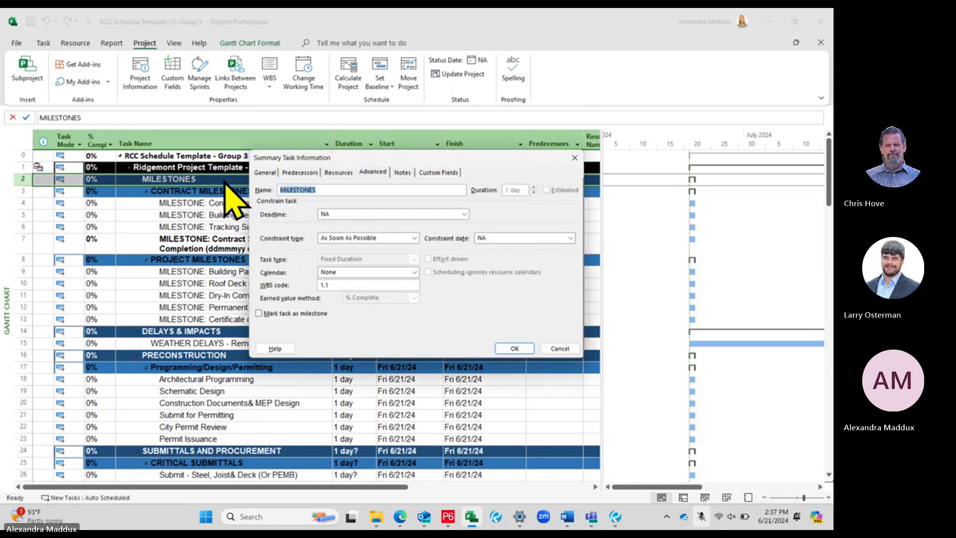
pyautogui.moveTo(269, 158); pyautogui.dragTo(253, 227)
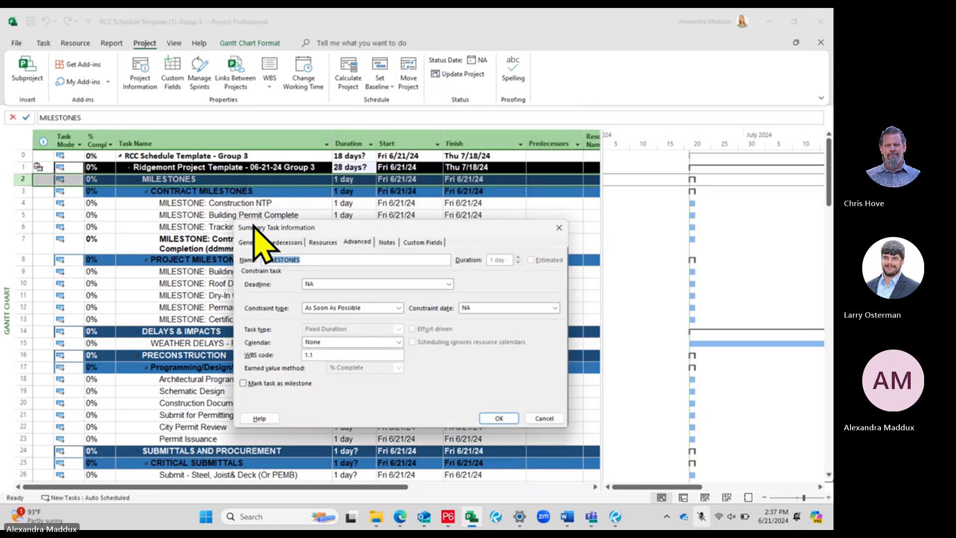
pyautogui.click(379, 342)
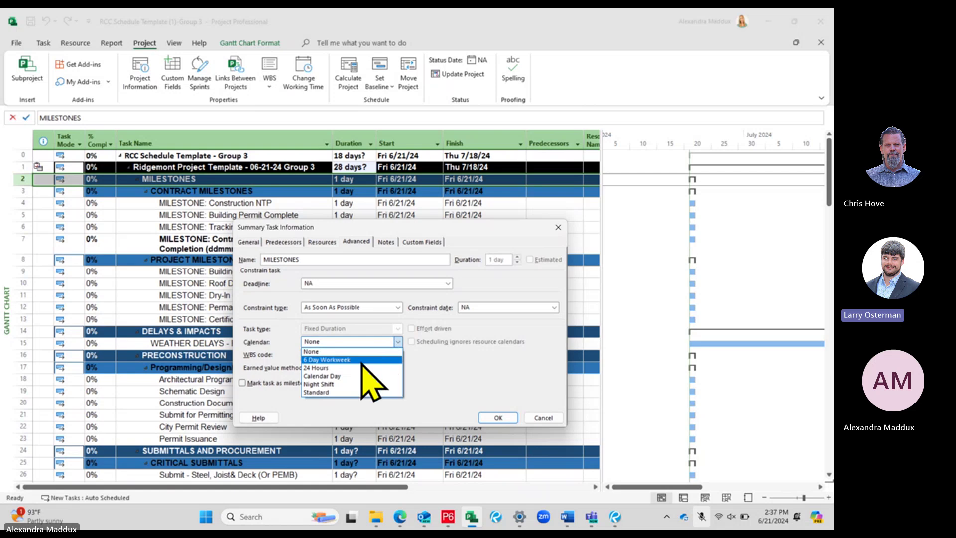
pyautogui.click(342, 377)
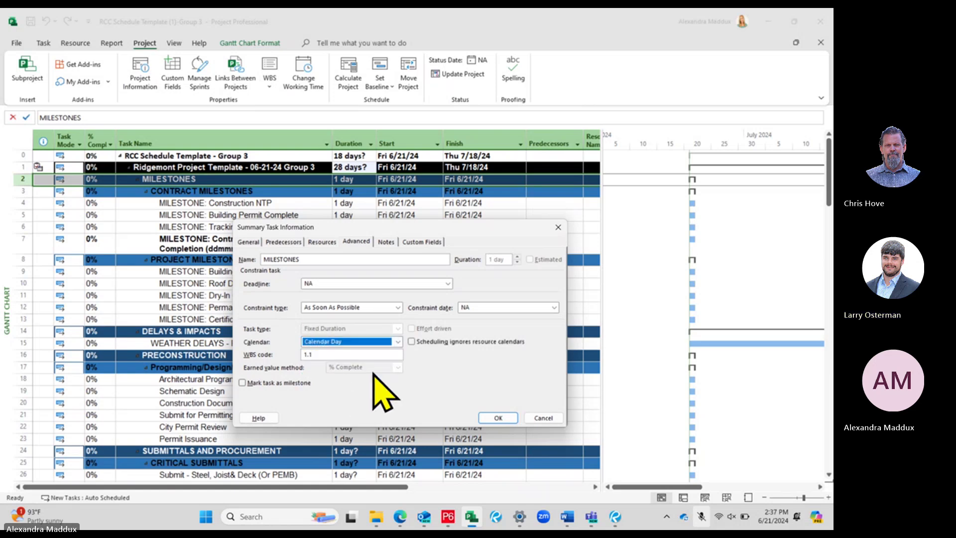
pyautogui.click(498, 419)
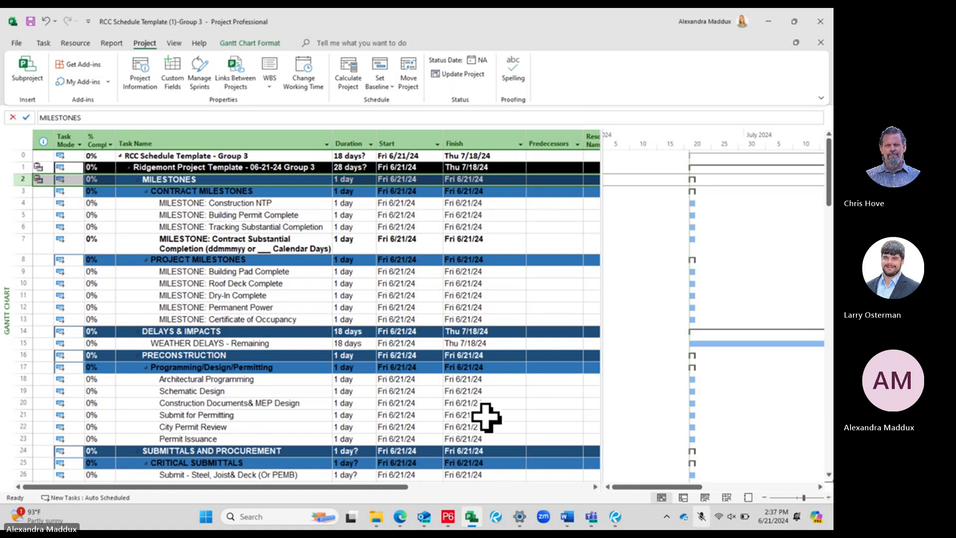
# - Narrow the Finish and Start columns of the task table so they fit their dates more closely
pyautogui.click(292, 260)
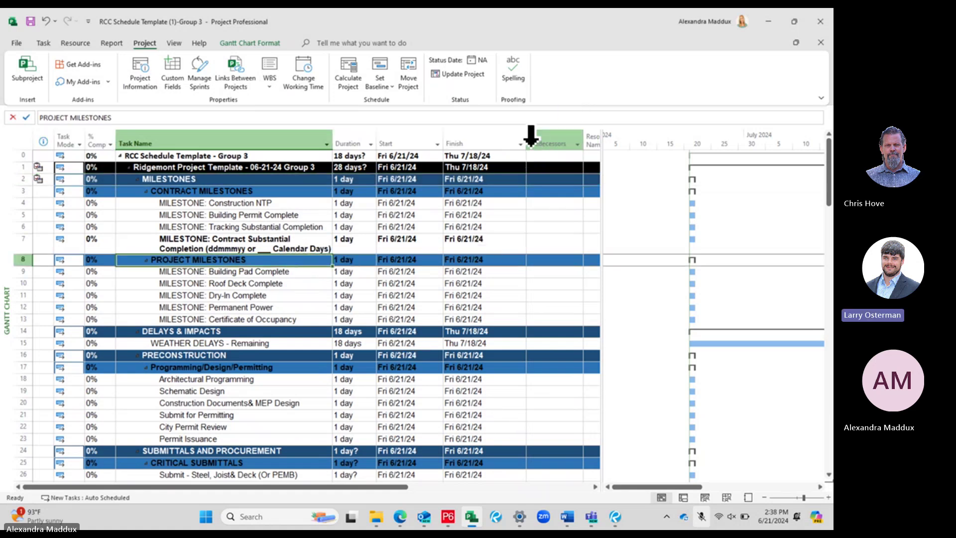
pyautogui.click(521, 144)
pyautogui.click(577, 192)
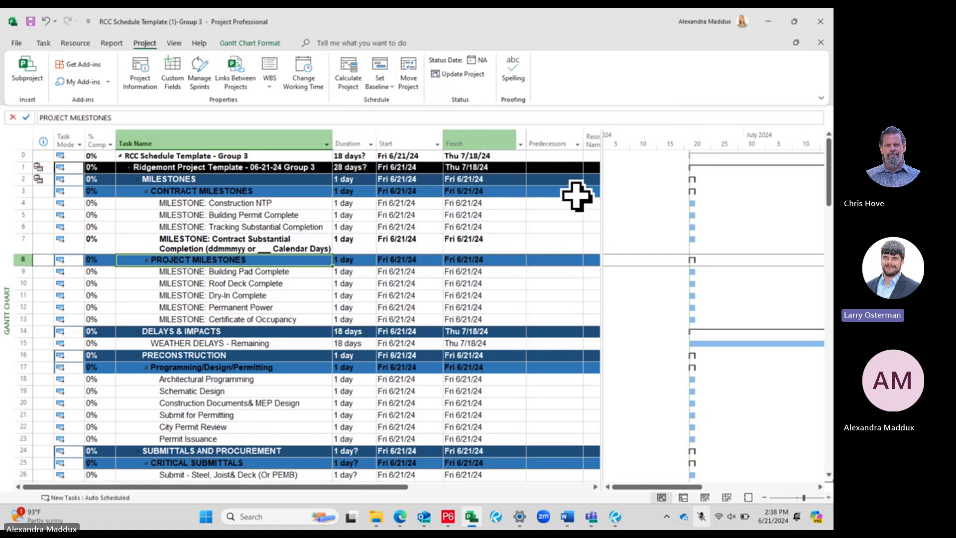
pyautogui.moveTo(529, 144); pyautogui.dragTo(500, 142)
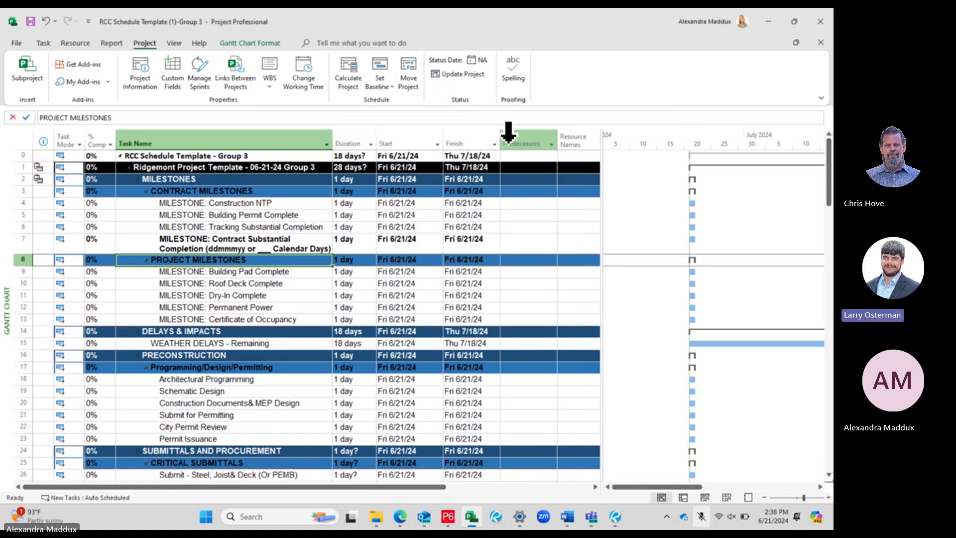
pyautogui.moveTo(443, 138); pyautogui.dragTo(427, 122)
pyautogui.click(516, 202)
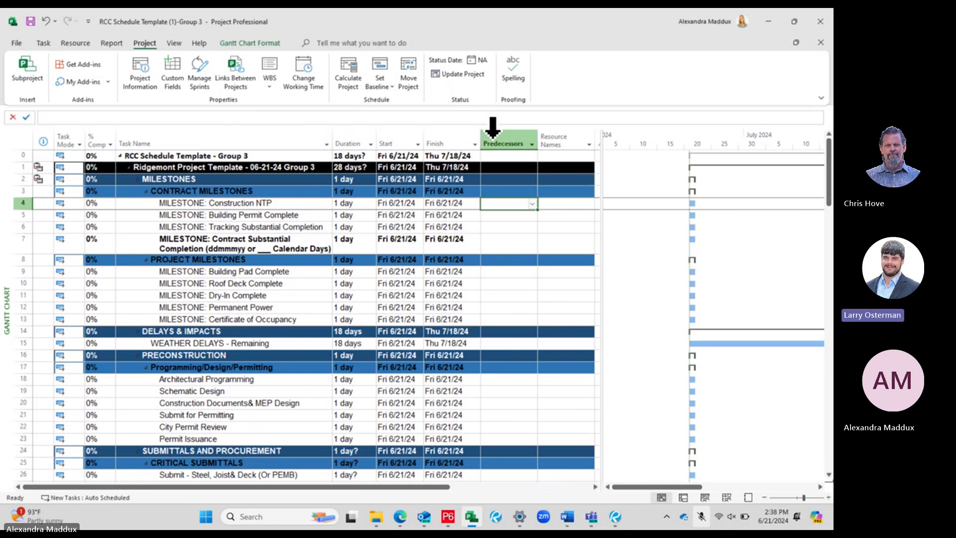
# - Insert a Task Calendar column before the Predecessors column and widen it to fit its heading
pyautogui.rightClick(494, 140)
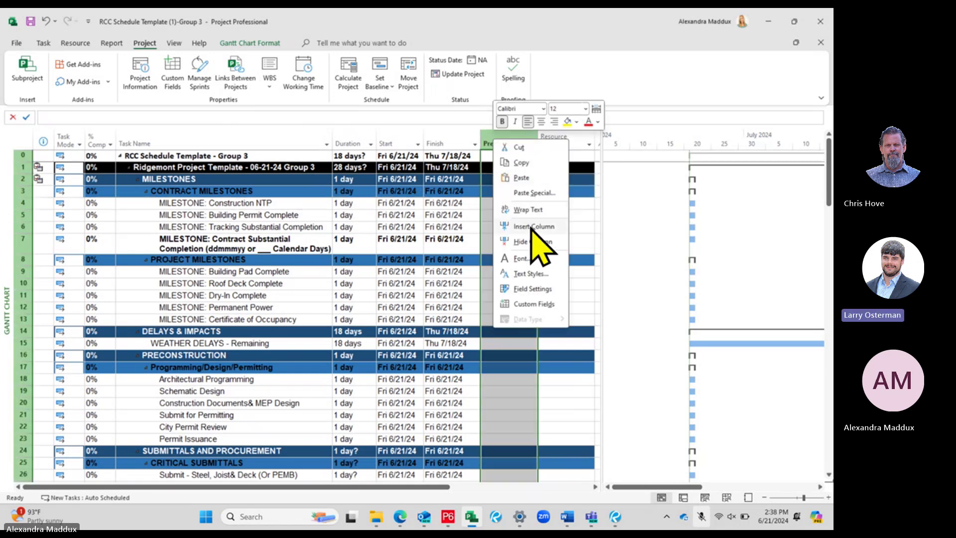
pyautogui.click(438, 234)
pyautogui.click(548, 215)
pyautogui.rightClick(500, 137)
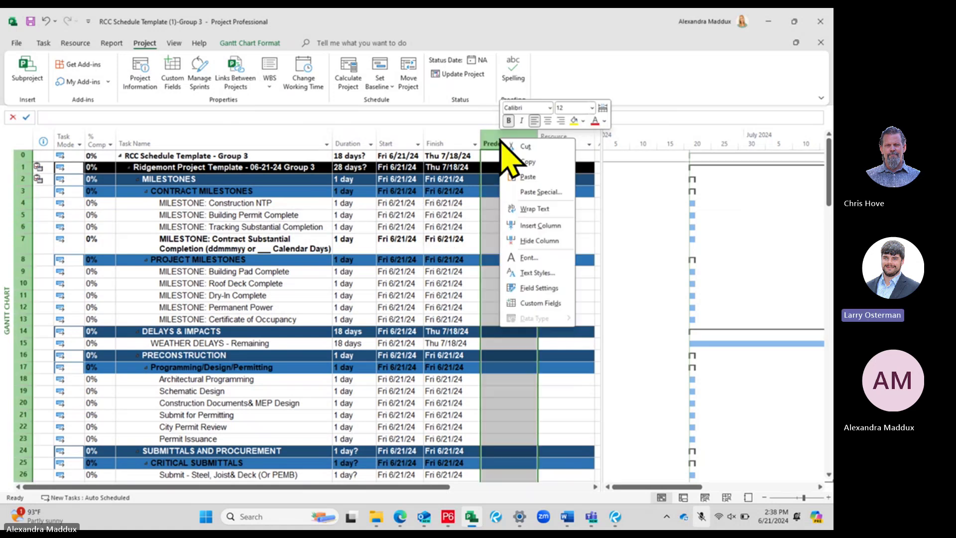
pyautogui.click(541, 225)
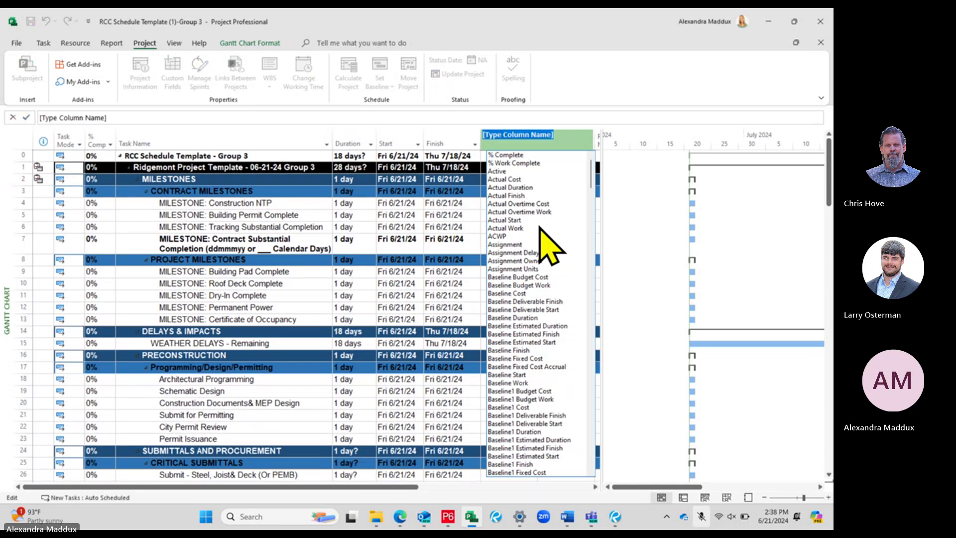
pyautogui.write('task Calendar')
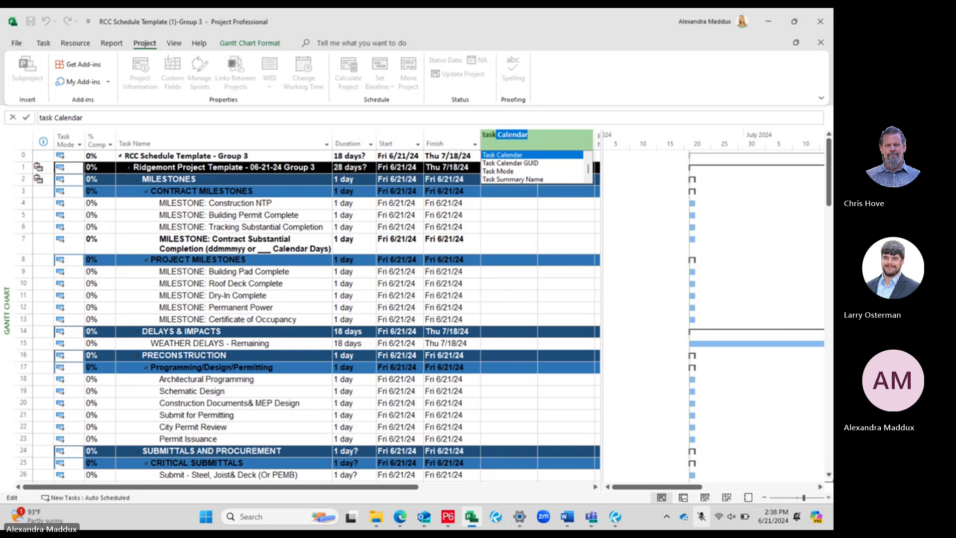
pyautogui.press('Return')
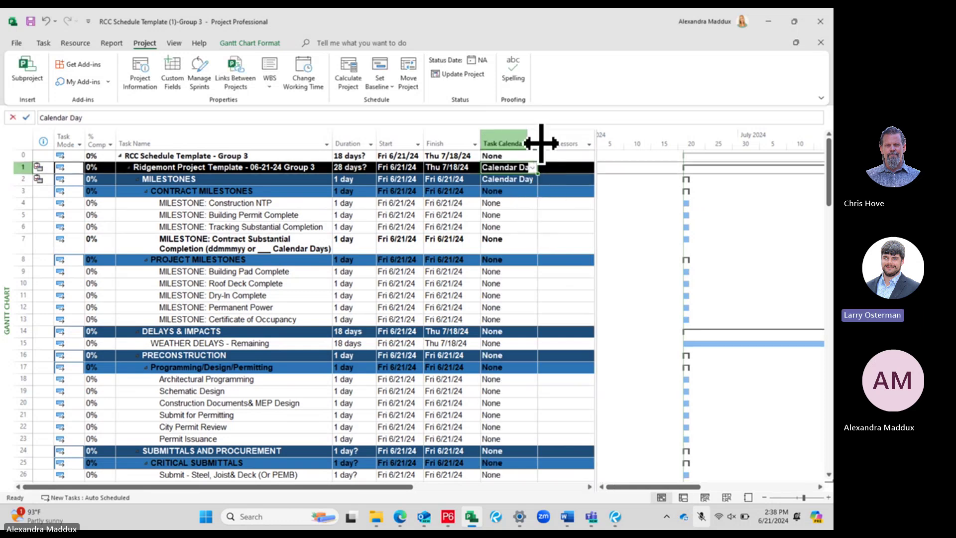
pyautogui.moveTo(539, 145); pyautogui.dragTo(551, 149)
pyautogui.click(522, 258)
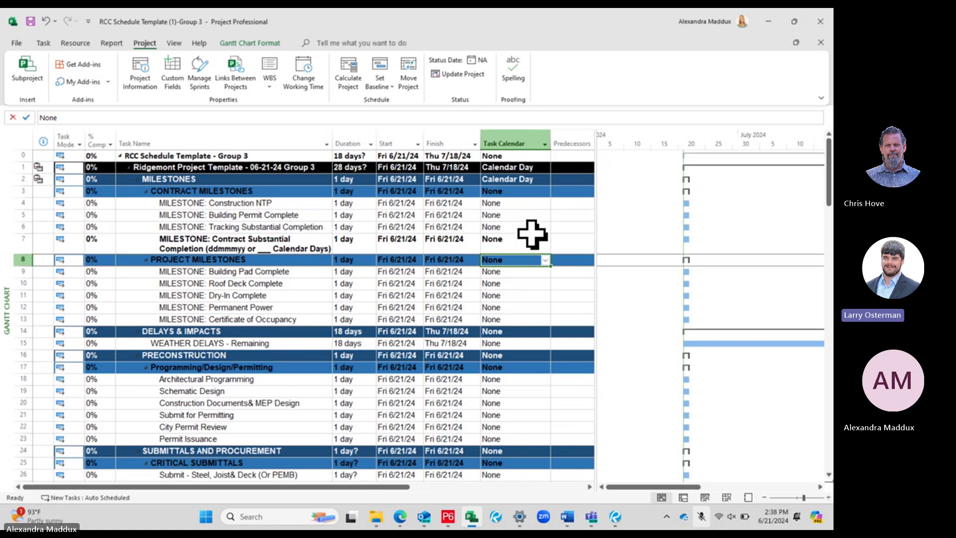
pyautogui.scroll(-3, 532, 234)
pyautogui.scroll(-1, 521, 239)
pyautogui.scroll(4, 522, 241)
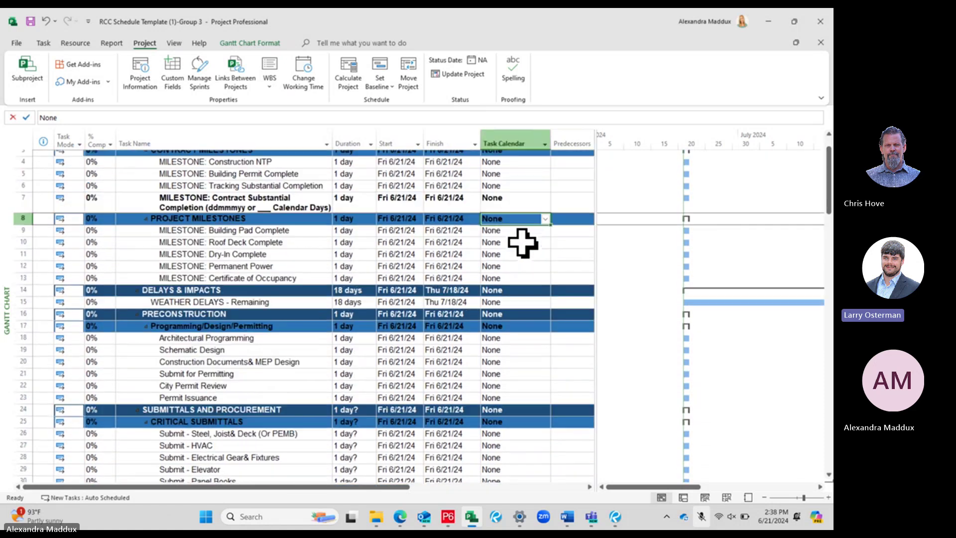
pyautogui.click(542, 225)
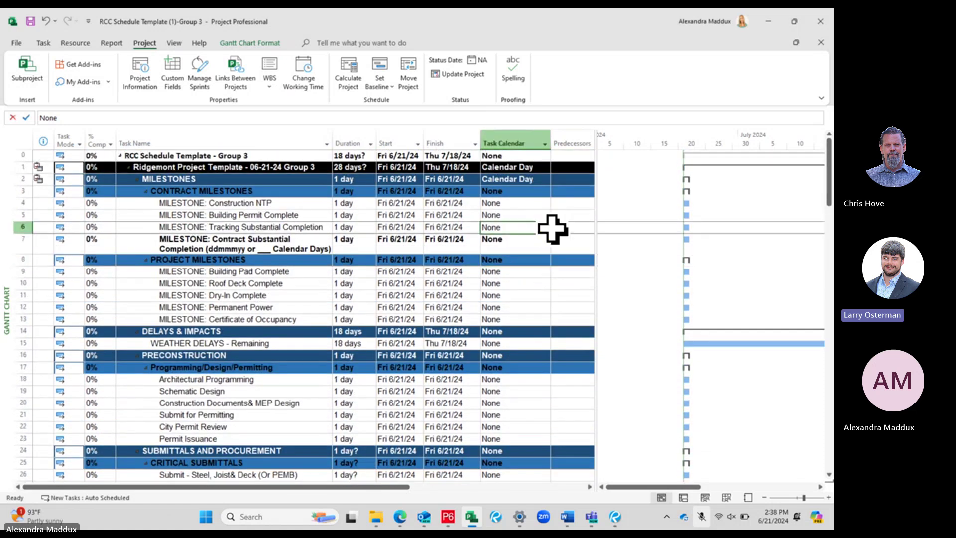
pyautogui.click(547, 227)
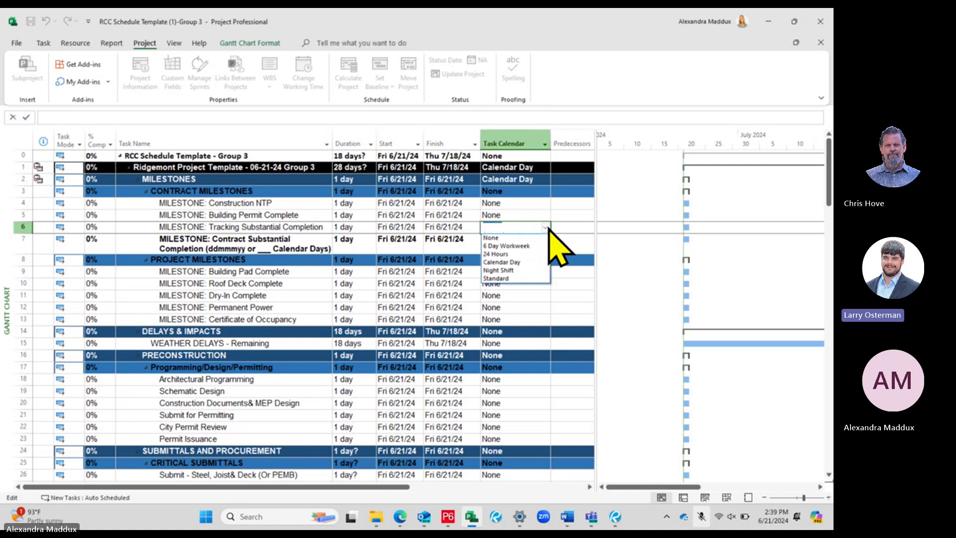
pyautogui.click(544, 177)
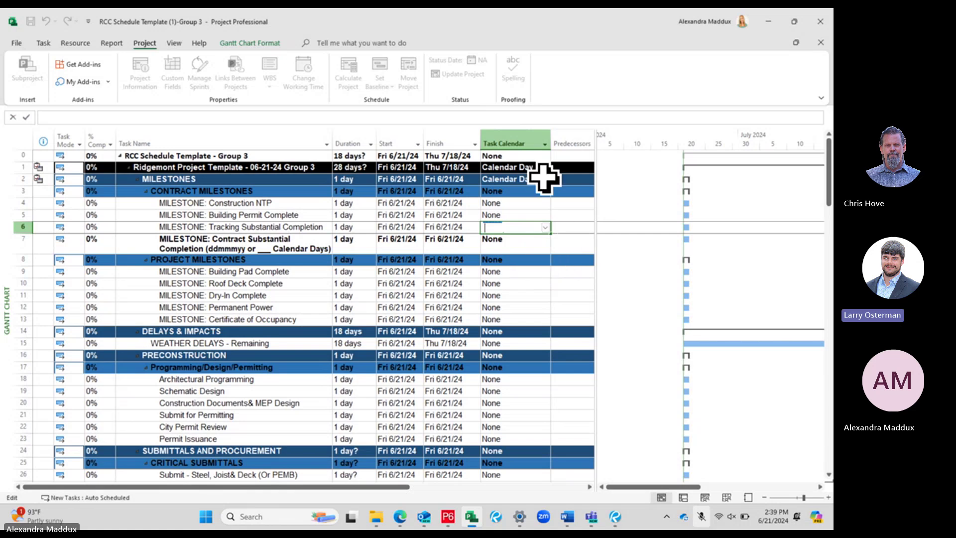
# - Fill the Calendar Day calendar down from the MILESTONES row through the contract milestone tasks in rows 3 to 7
pyautogui.click(535, 179)
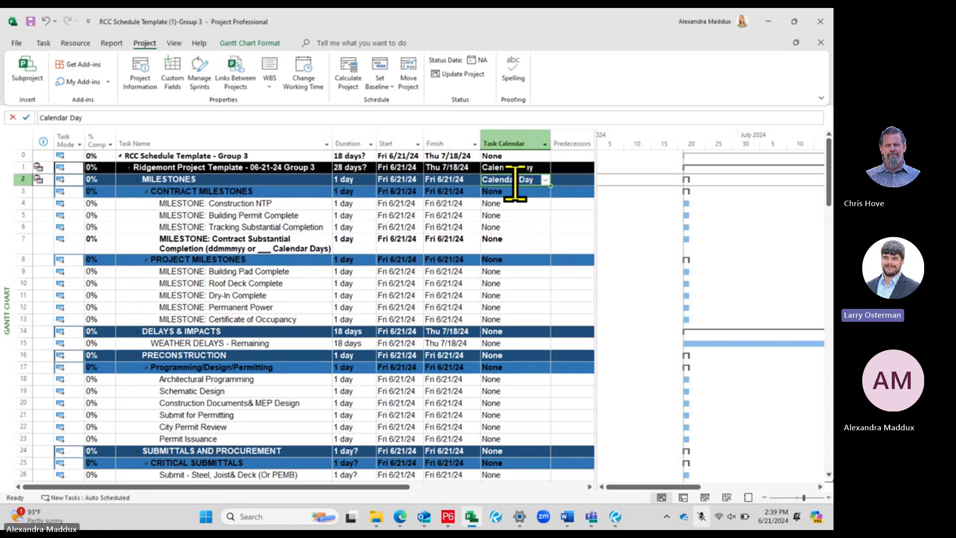
pyautogui.moveTo(550, 185); pyautogui.dragTo(544, 251)
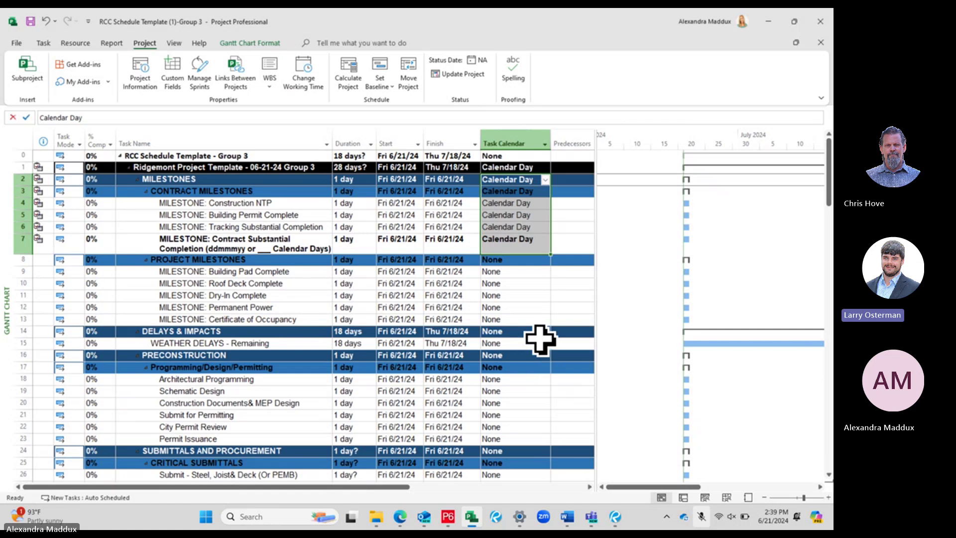
pyautogui.click(366, 204)
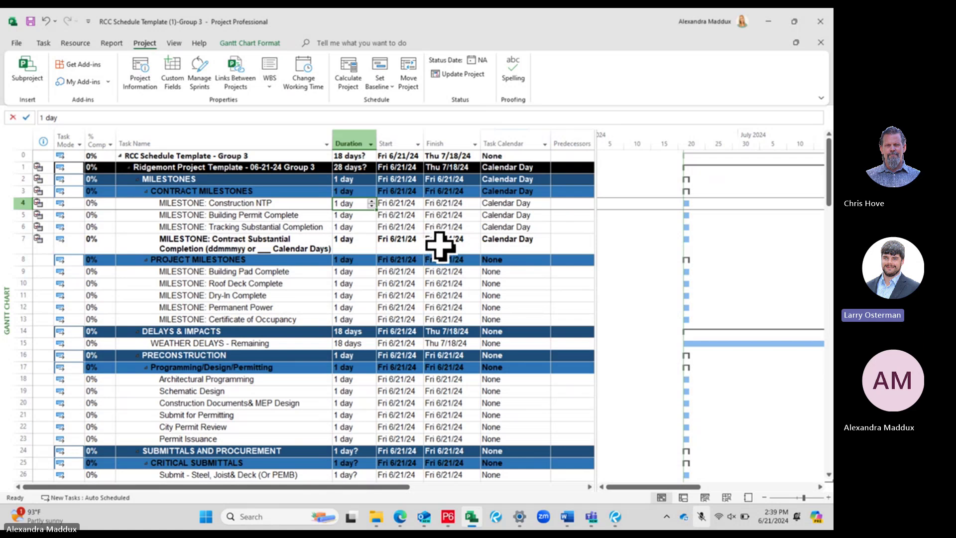
# - Refill the Calendar Day calendar from the CONTRACT MILESTONES row down through the Contract Substantial Completion milestone in row 7
pyautogui.click(504, 247)
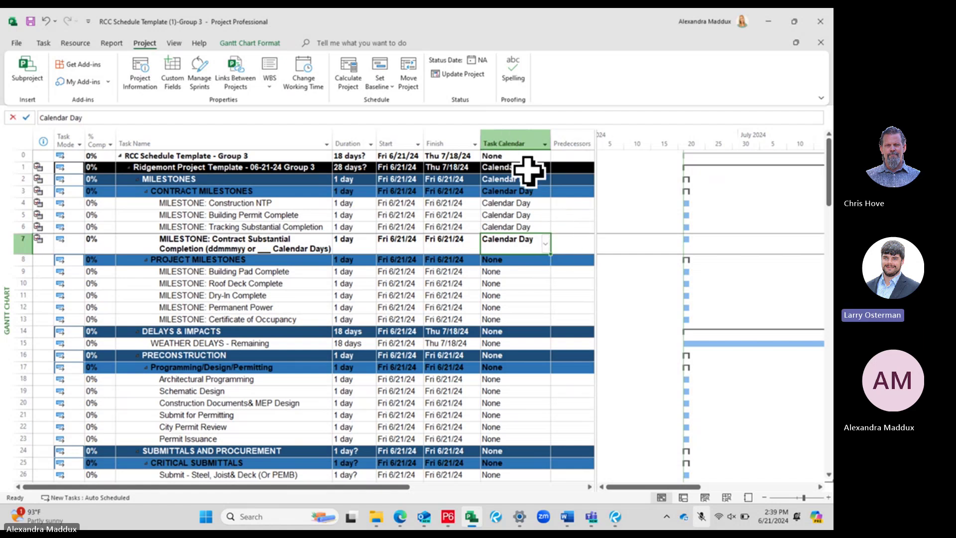
pyautogui.click(534, 217)
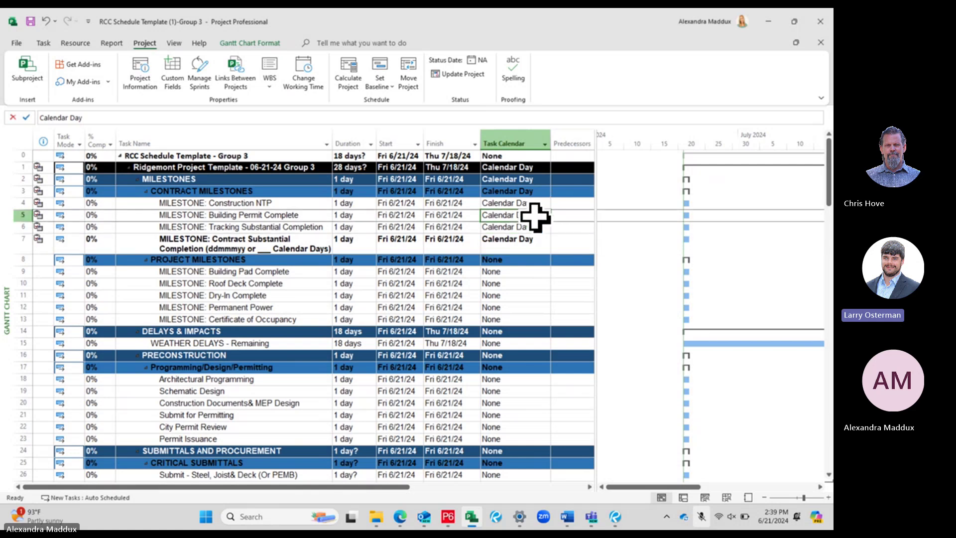
pyautogui.click(520, 192)
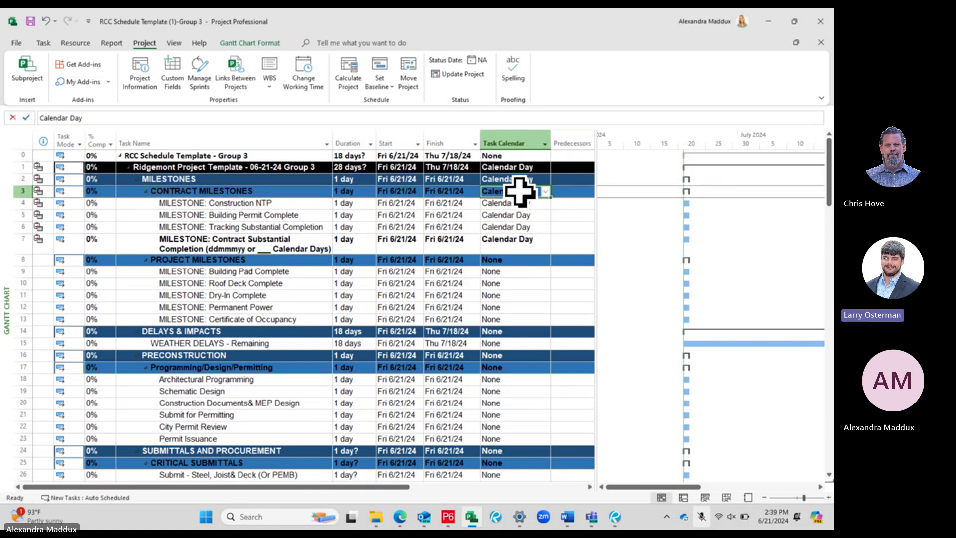
pyautogui.moveTo(549, 198); pyautogui.dragTo(548, 249)
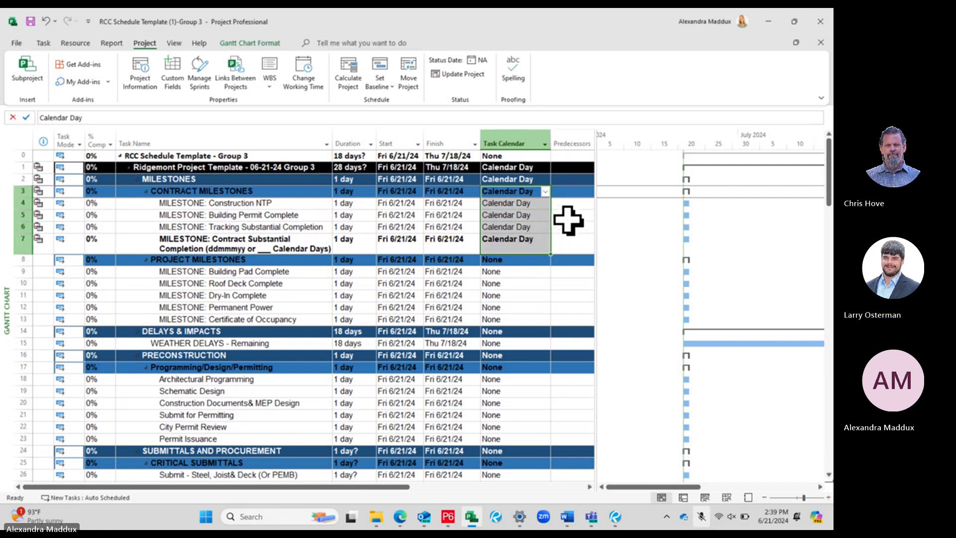
pyautogui.click(568, 218)
# - Change the task calendar of the Construction NTP milestone to None, and then set it back to Calendar Day
pyautogui.click(532, 204)
pyautogui.click(546, 204)
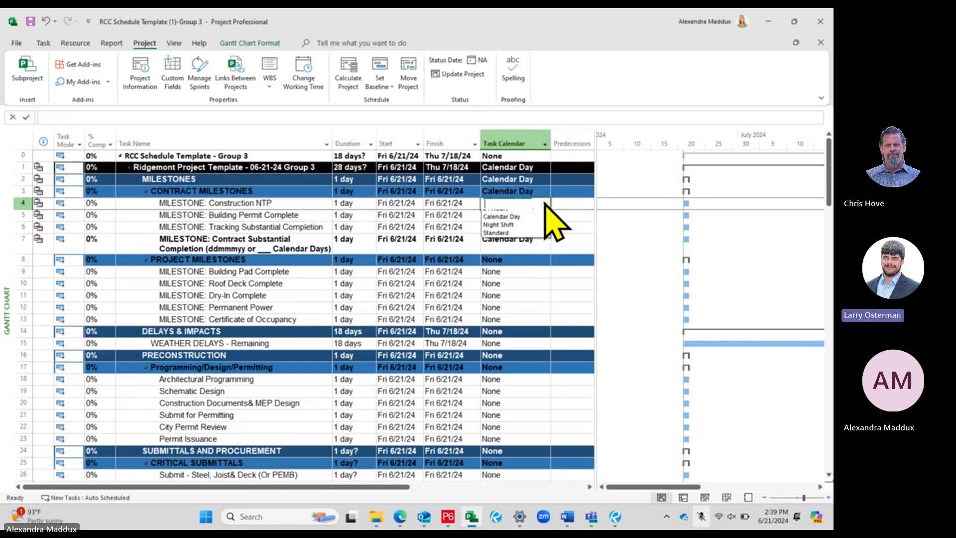
pyautogui.click(540, 236)
pyautogui.press('Return')
pyautogui.click(542, 202)
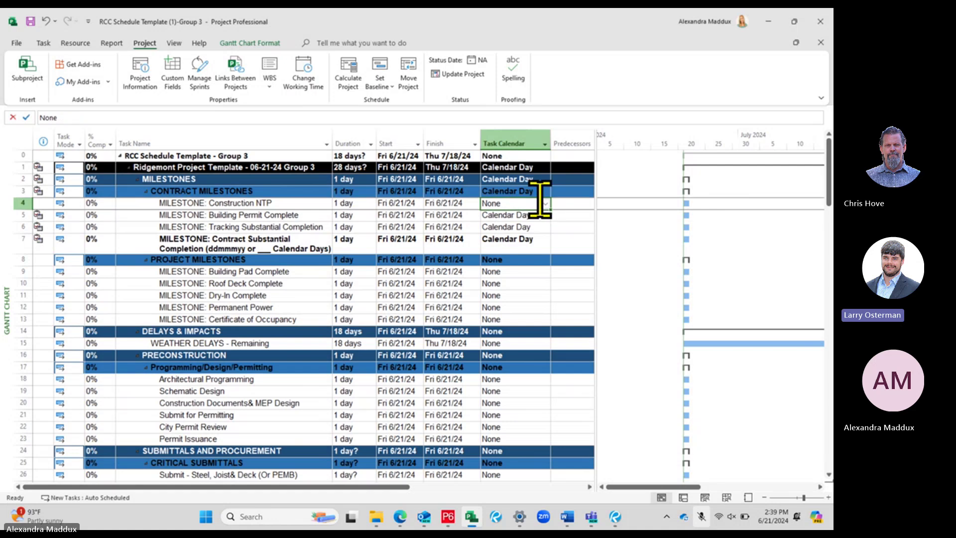
pyautogui.click(546, 204)
pyautogui.click(503, 238)
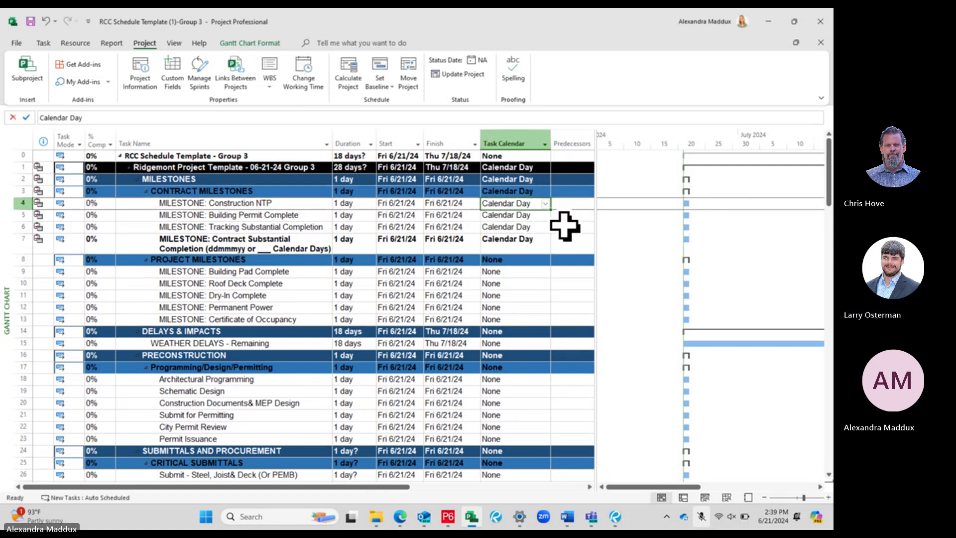
# - Fill the Calendar Day calendar down from the Ridgemont Project Template row through row 7
pyautogui.click(518, 167)
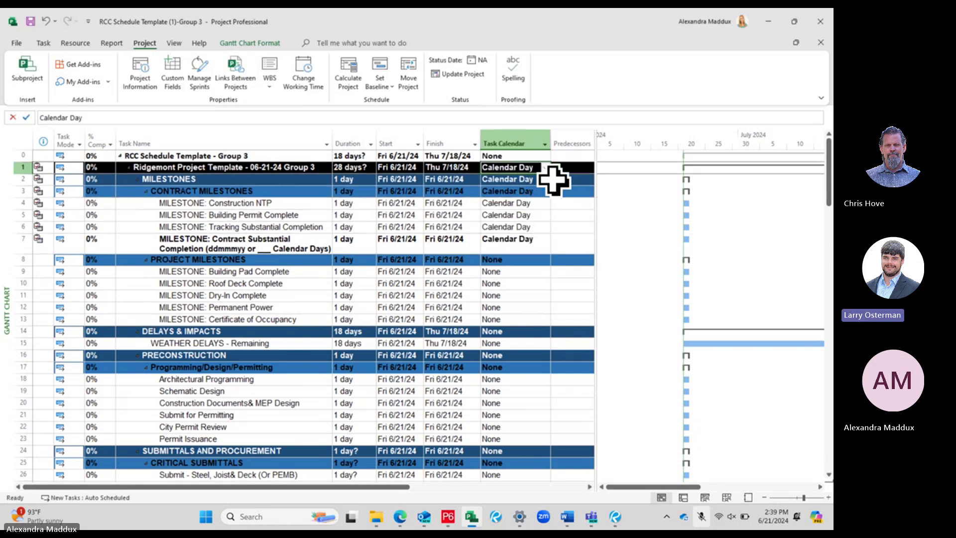
pyautogui.moveTo(551, 174); pyautogui.dragTo(541, 248)
pyautogui.click(573, 241)
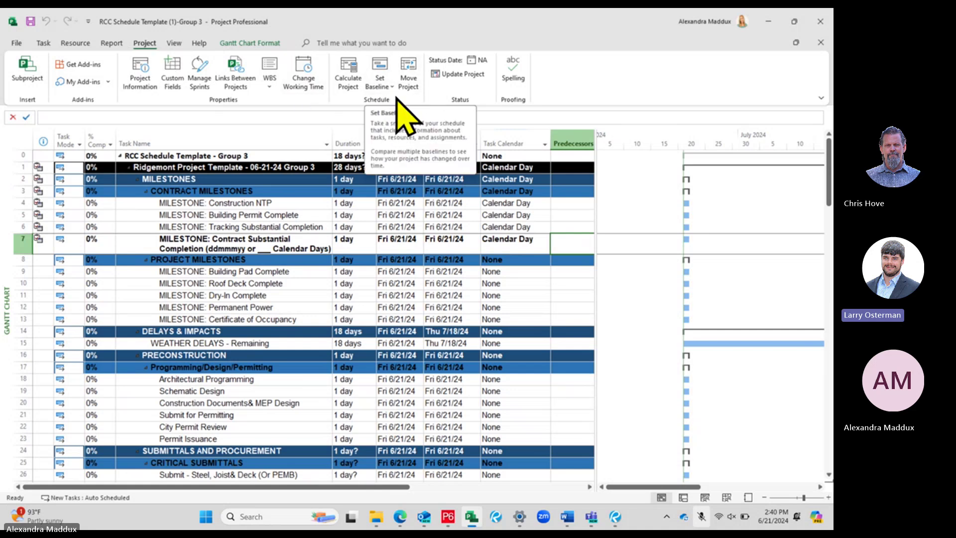
pyautogui.click(388, 85)
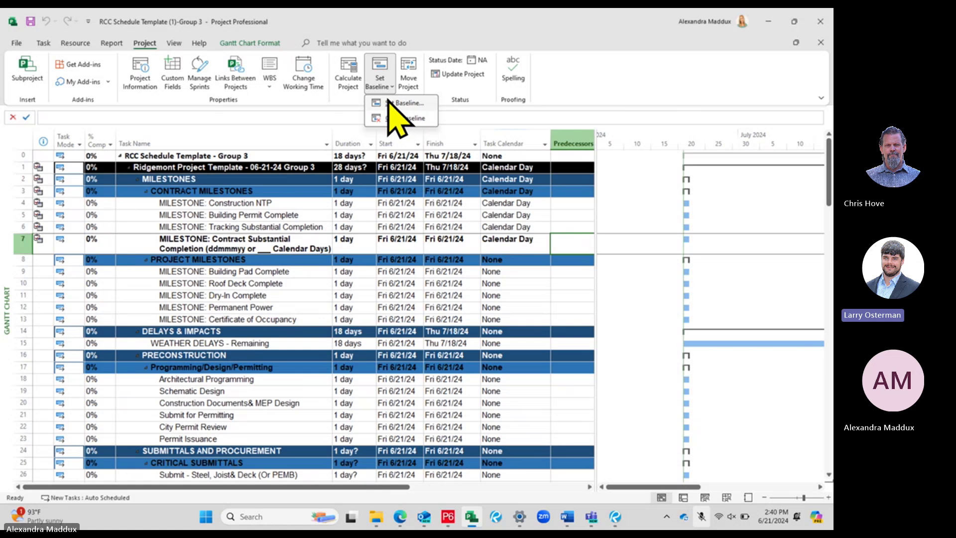
pyautogui.click(593, 117)
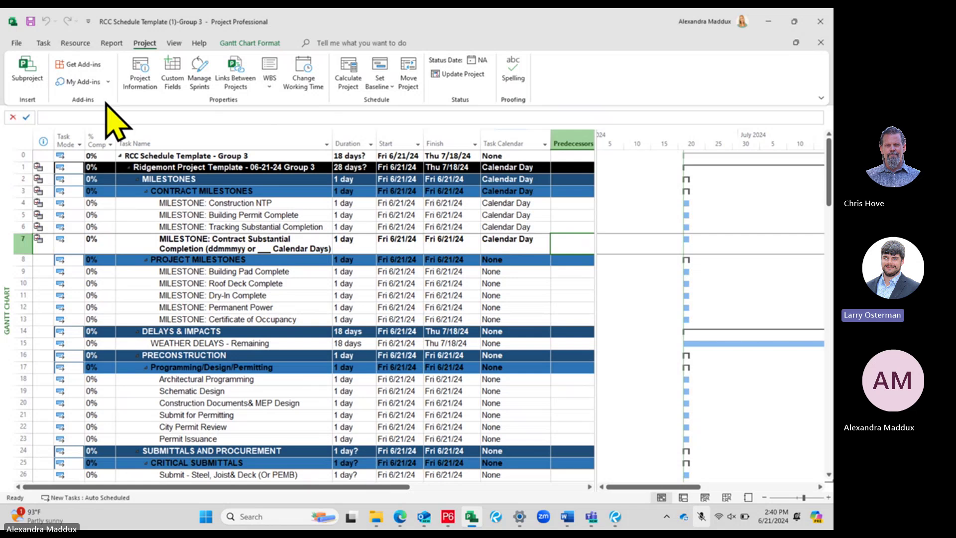
pyautogui.click(218, 215)
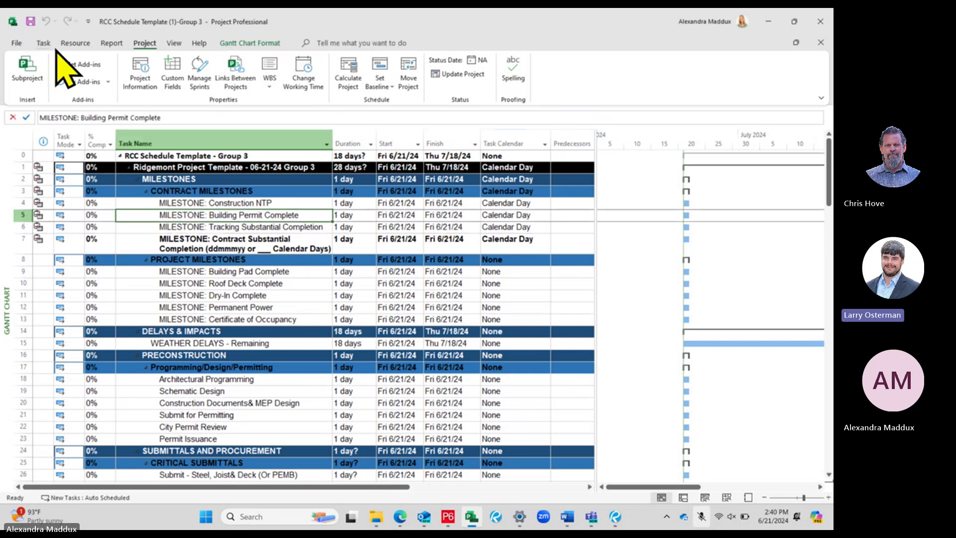
pyautogui.click(271, 243)
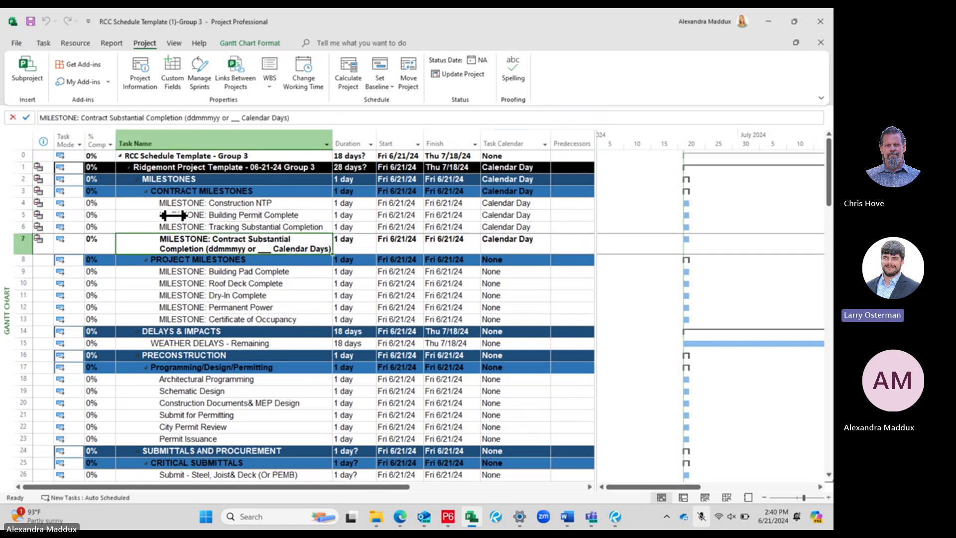
# - Collapse the task outline to Level 1 and select the Ridgemont Project Template summary row
pyautogui.click(173, 40)
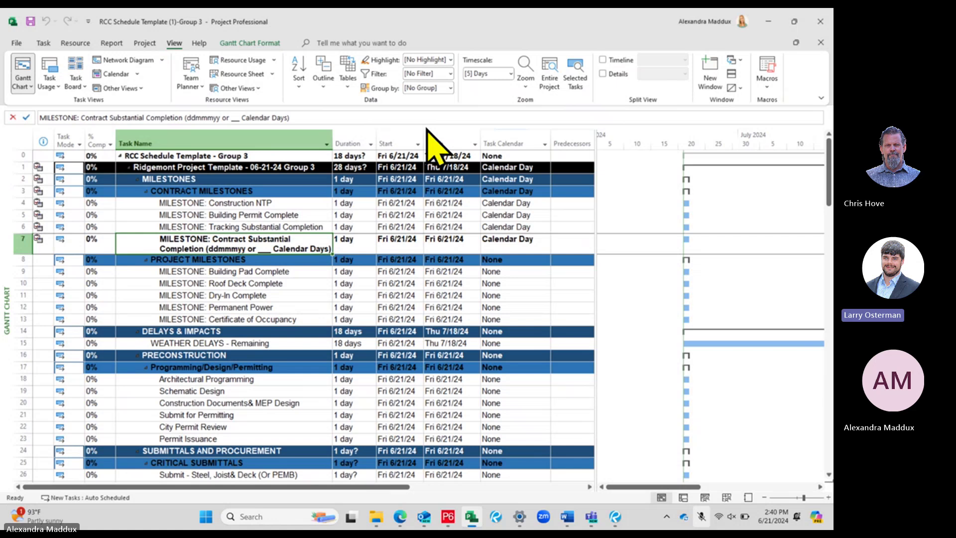
pyautogui.click(23, 87)
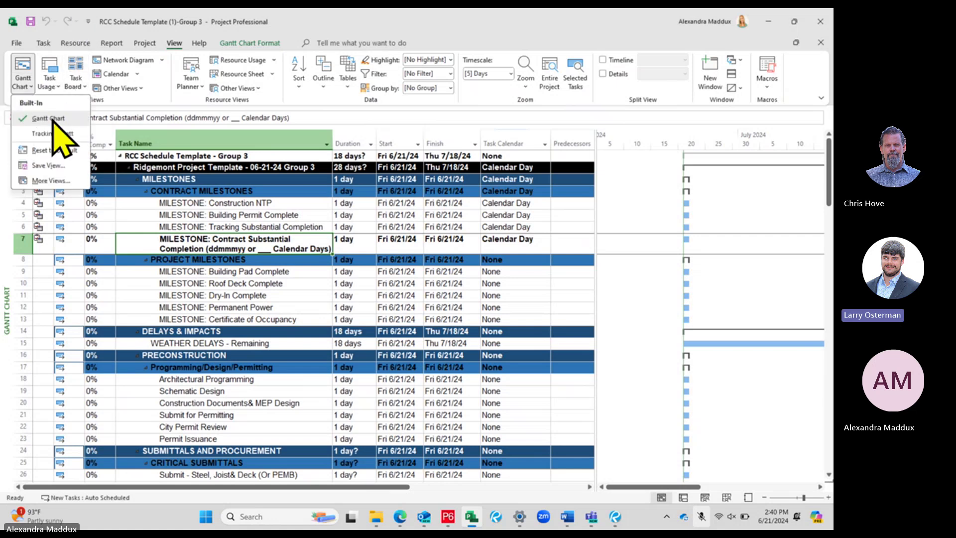
pyautogui.press('Escape')
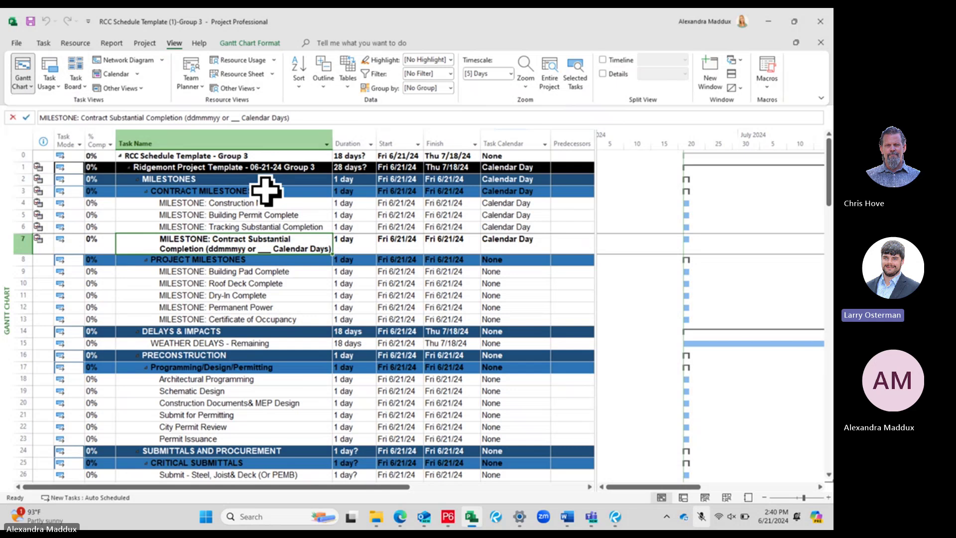
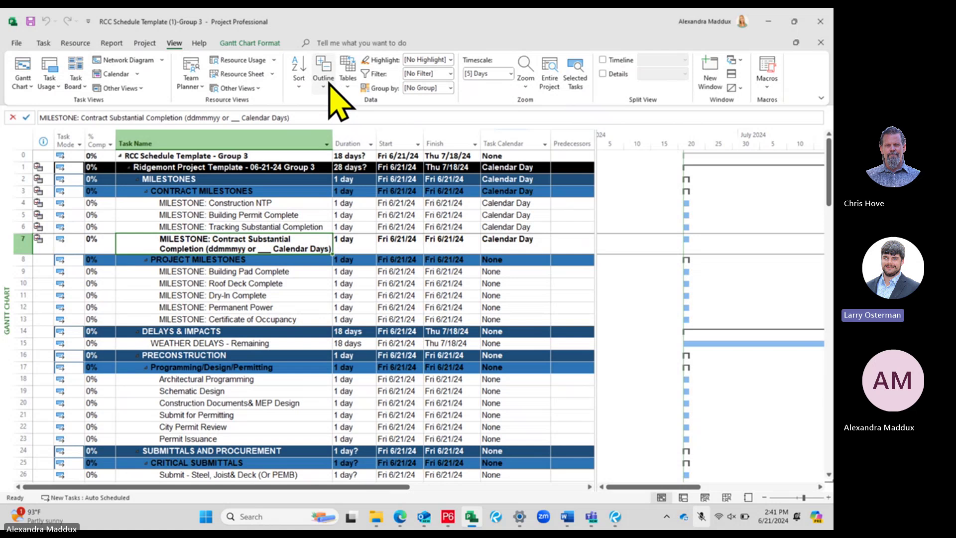
pyautogui.click(324, 82)
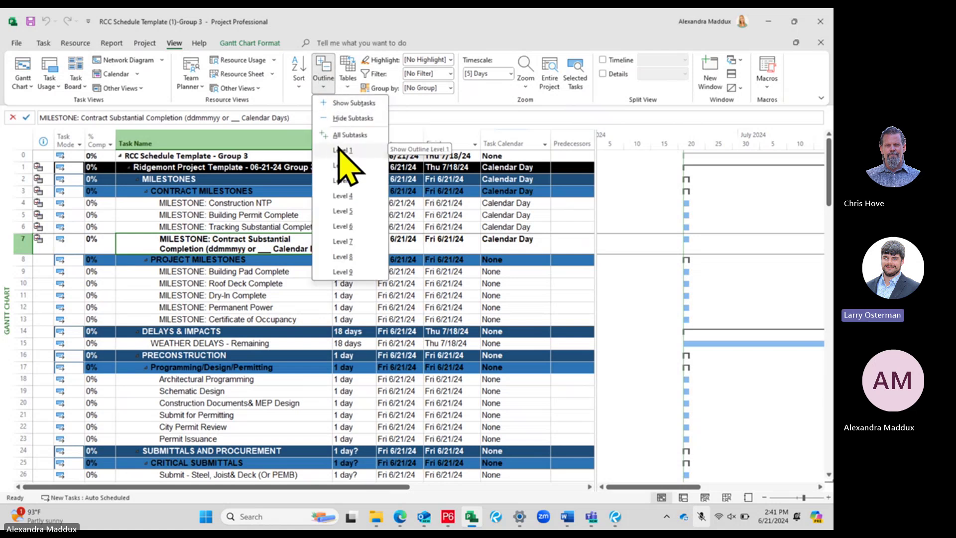
pyautogui.click(335, 85)
pyautogui.click(332, 92)
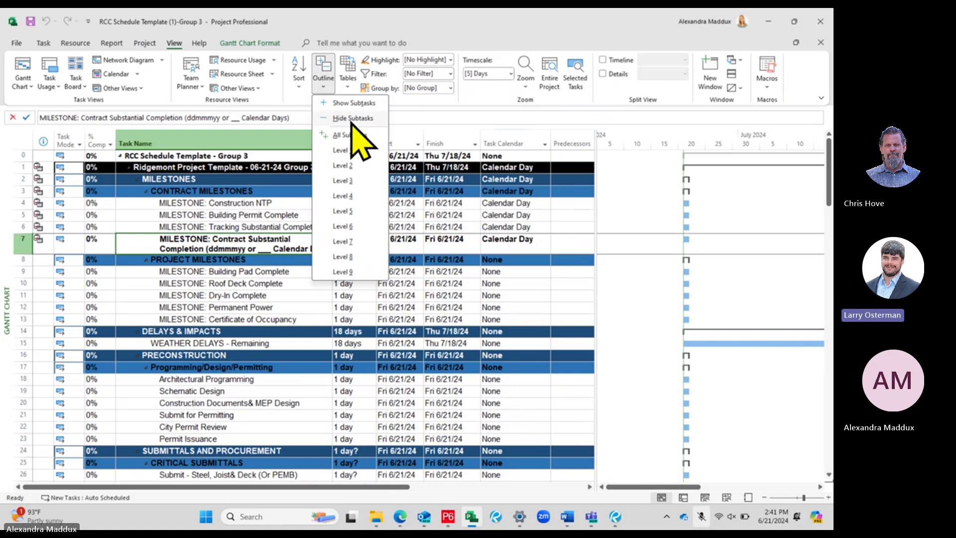
pyautogui.click(343, 151)
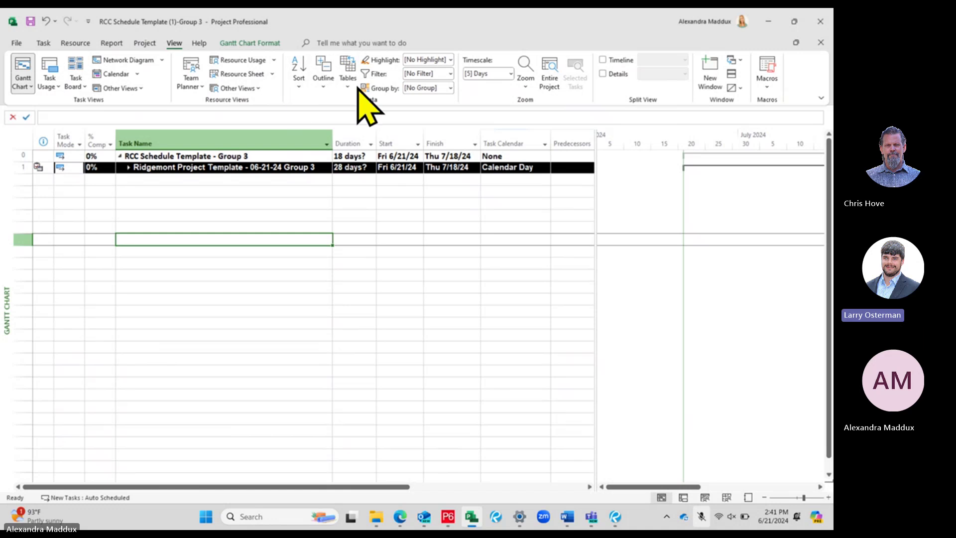
pyautogui.click(329, 86)
pyautogui.click(342, 150)
pyautogui.click(269, 169)
pyautogui.click(352, 168)
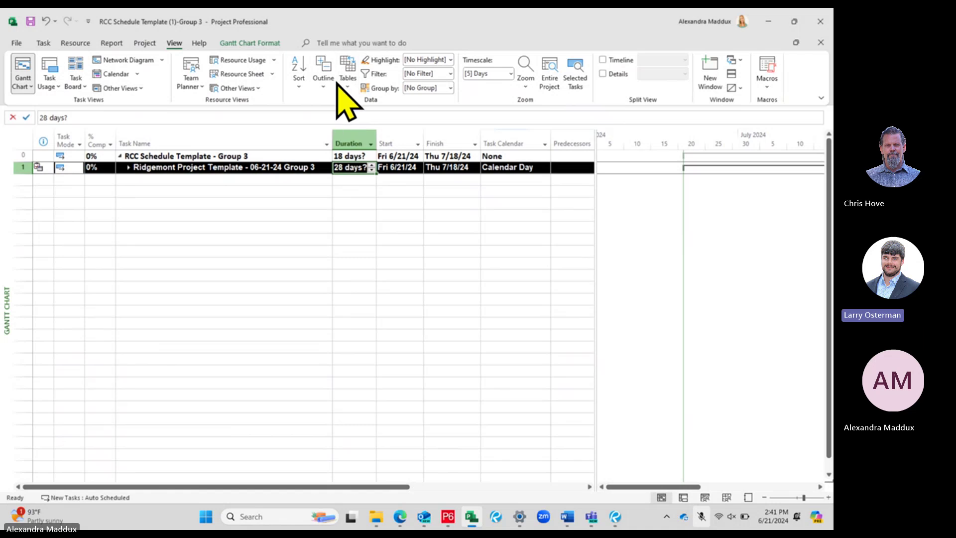
# - Show the outline at Level 2 and go through the main phase summaries from MILESTONES to FINAL INSPECTIONS
pyautogui.click(323, 79)
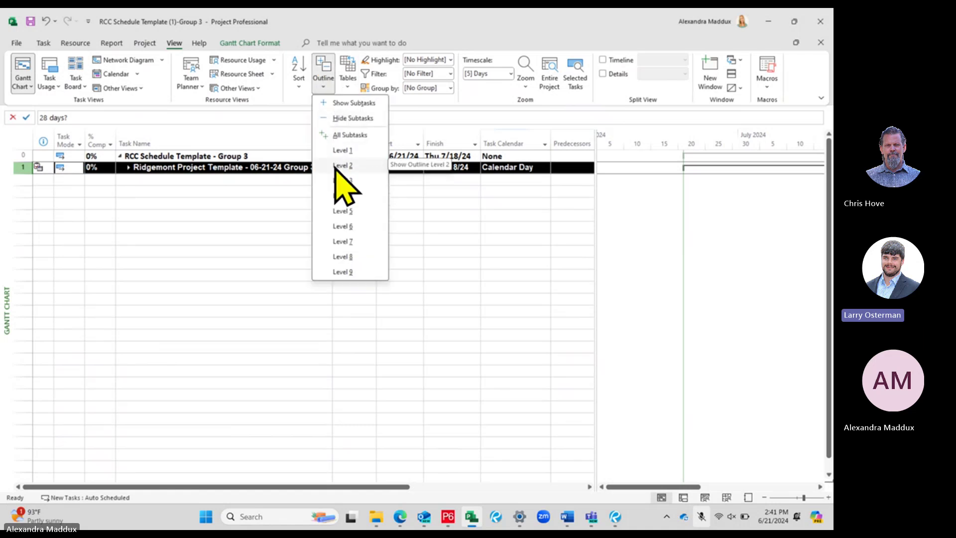
pyautogui.click(330, 79)
pyautogui.click(329, 80)
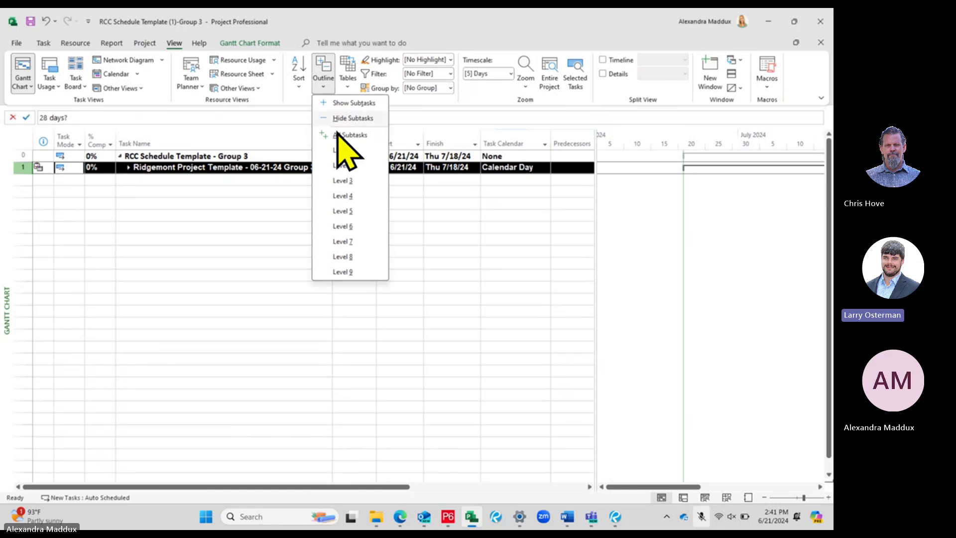
pyautogui.click(343, 165)
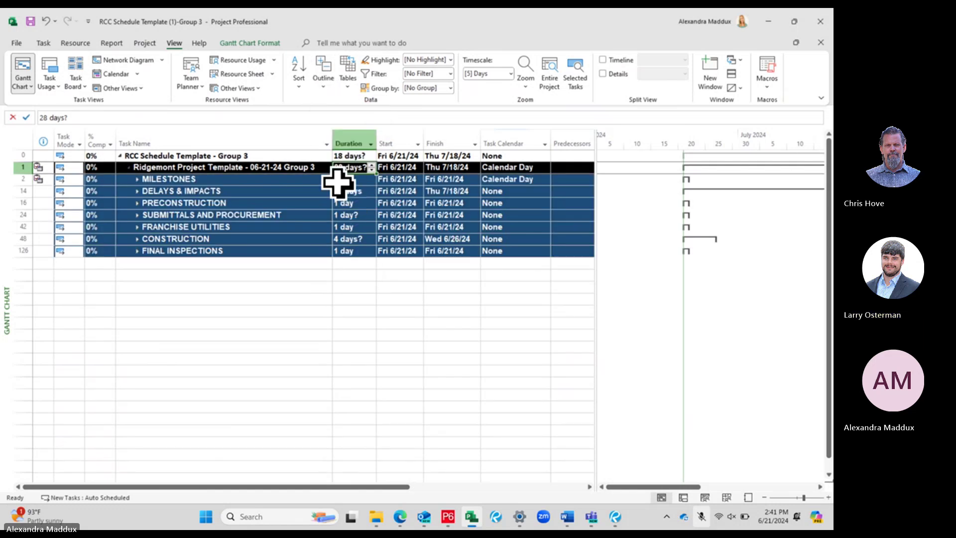
pyautogui.click(282, 180)
pyautogui.click(264, 190)
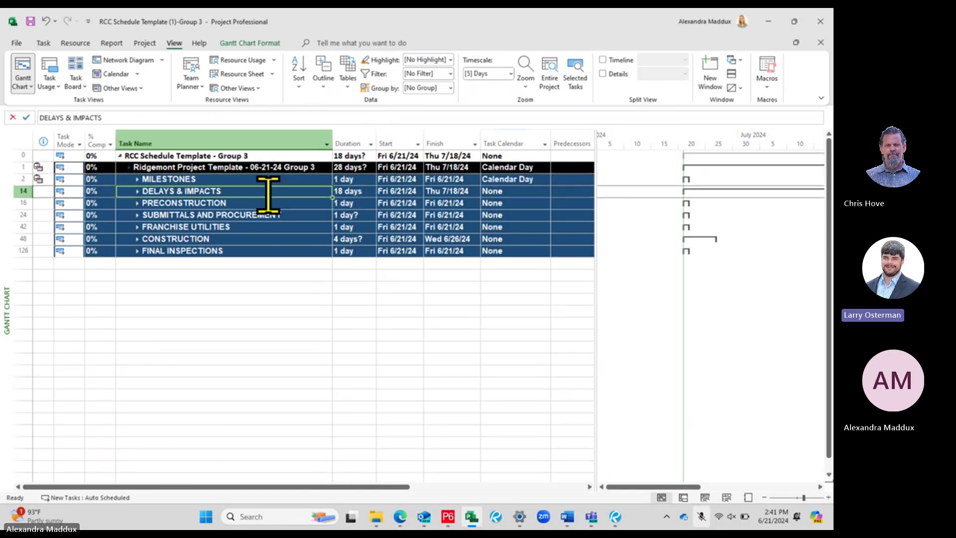
pyautogui.click(267, 203)
pyautogui.click(262, 239)
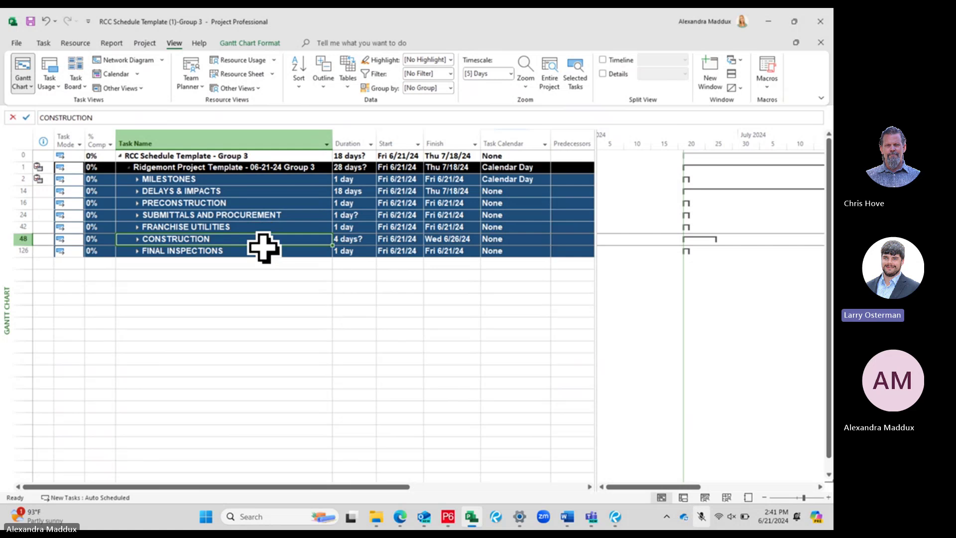
pyautogui.click(267, 247)
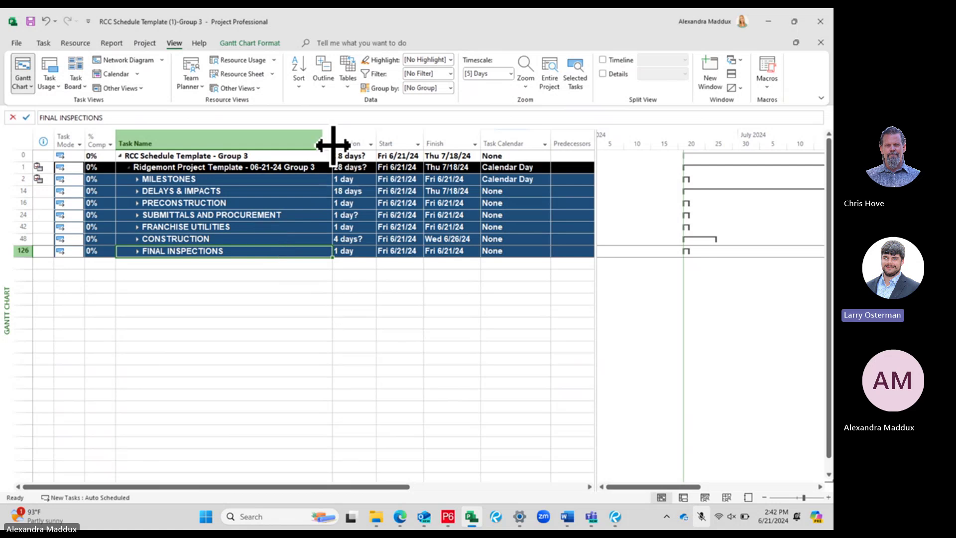
# - Show the outline at Level 3 and look over the subgroups beneath each phase, starting with PROJECT MILESTONES
pyautogui.click(321, 79)
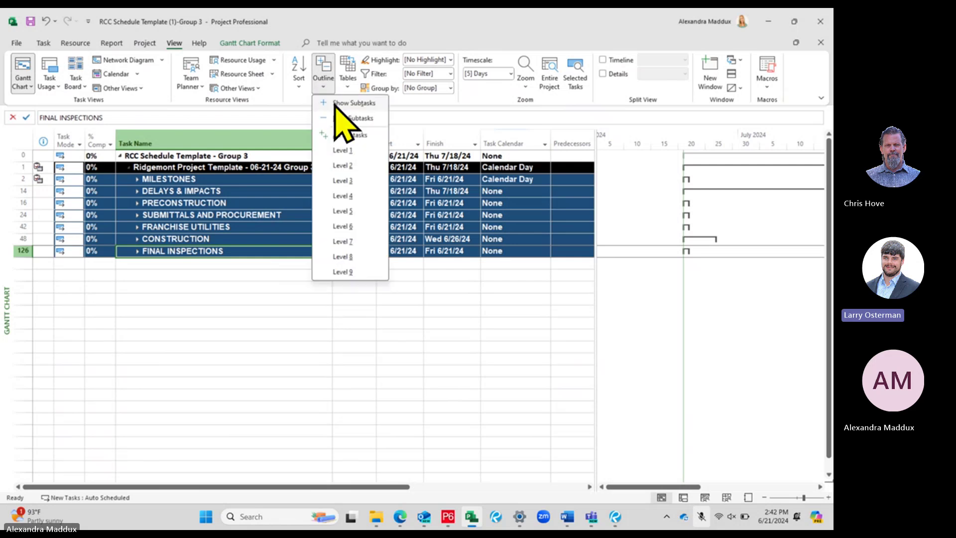
pyautogui.click(351, 191)
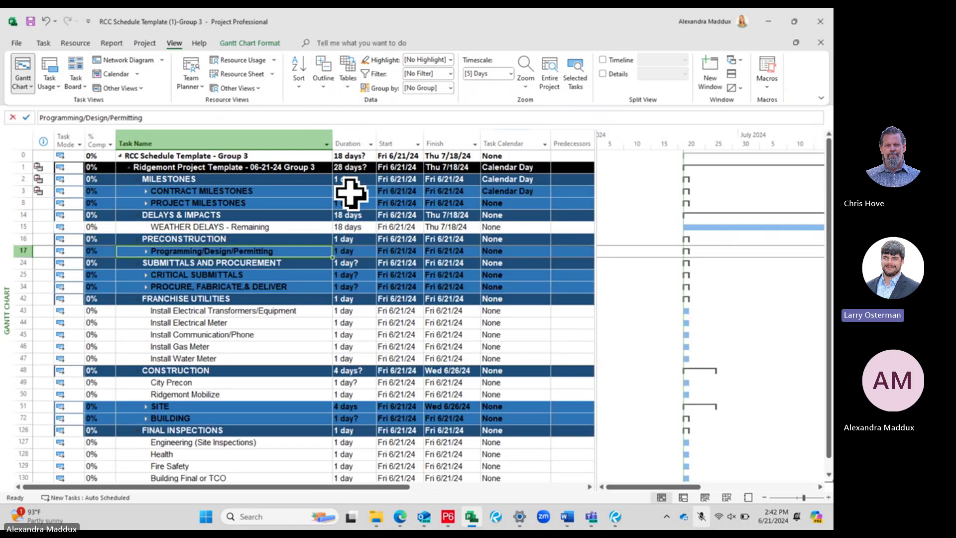
pyautogui.click(197, 204)
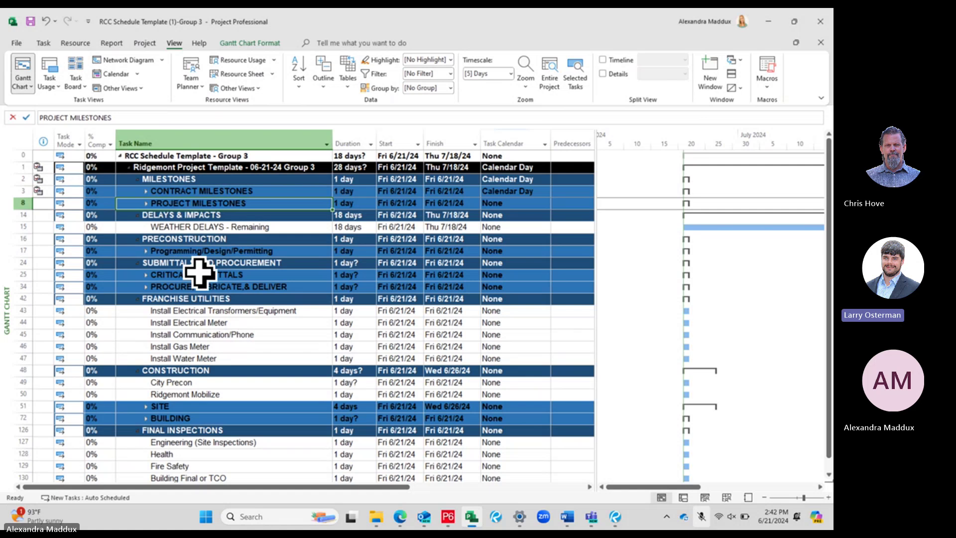
pyautogui.scroll(-1, 203, 280)
pyautogui.scroll(-1, 204, 280)
pyautogui.scroll(3, 204, 273)
# - Show the outline at Level 4 and examine the SITE and BUILDING groups under the CONSTRUCTION phase
pyautogui.click(323, 79)
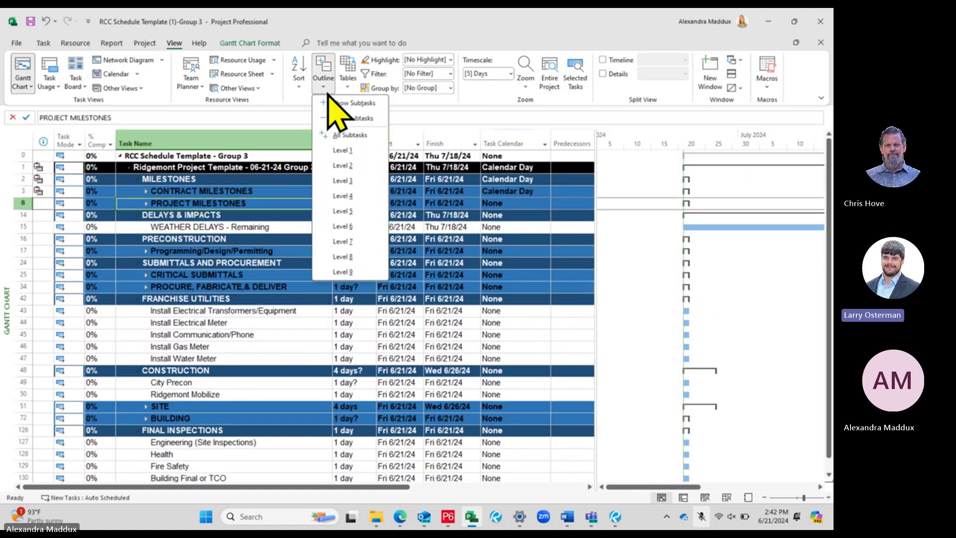
pyautogui.click(342, 195)
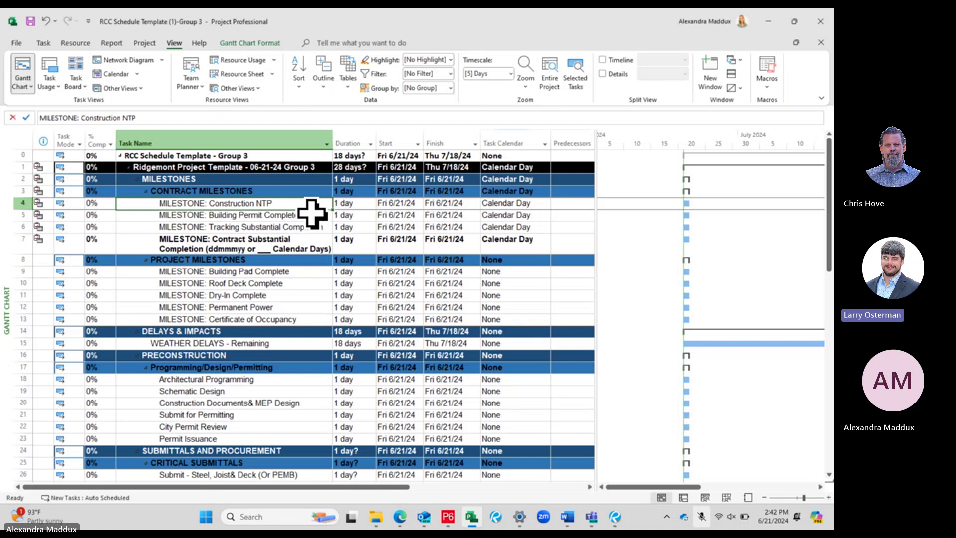
pyautogui.scroll(-3, 331, 226)
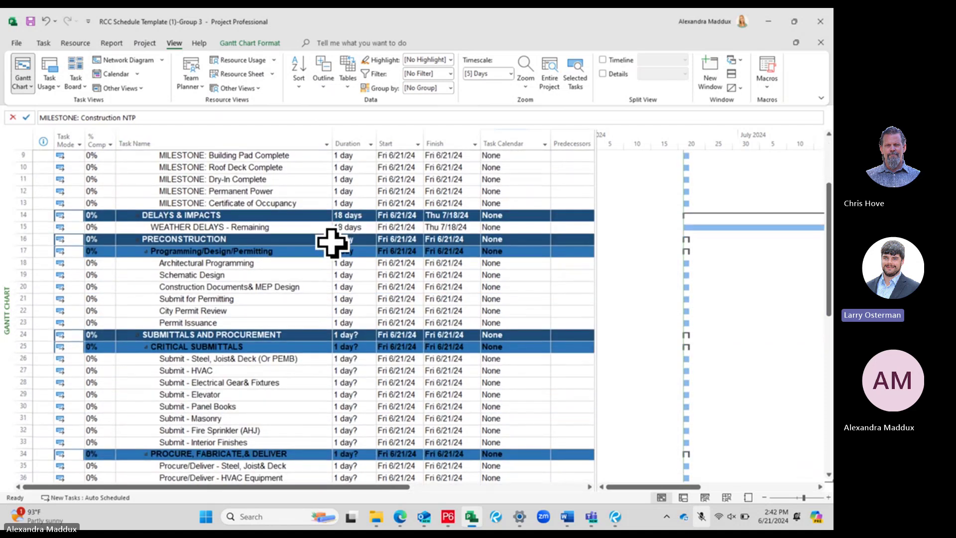
pyautogui.scroll(-11, 331, 239)
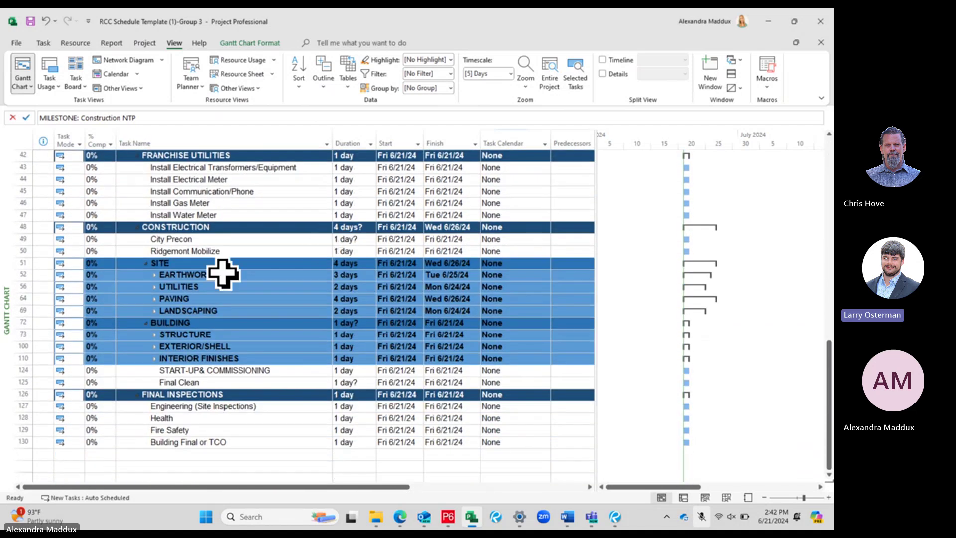
pyautogui.click(254, 250)
pyautogui.click(252, 262)
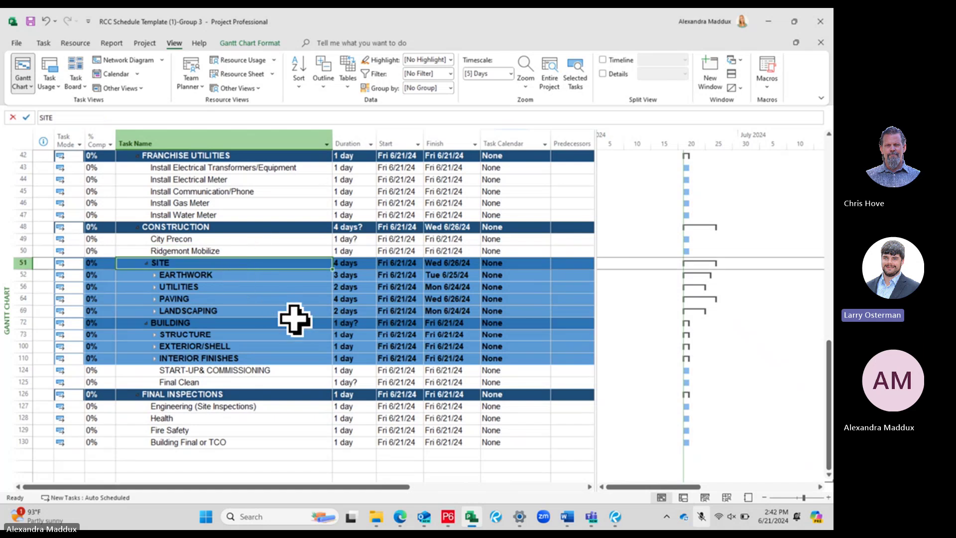
# - Examine the sort criteria offered for the whole schedule and the sort and filter options of the Task Mode column
pyautogui.click(298, 80)
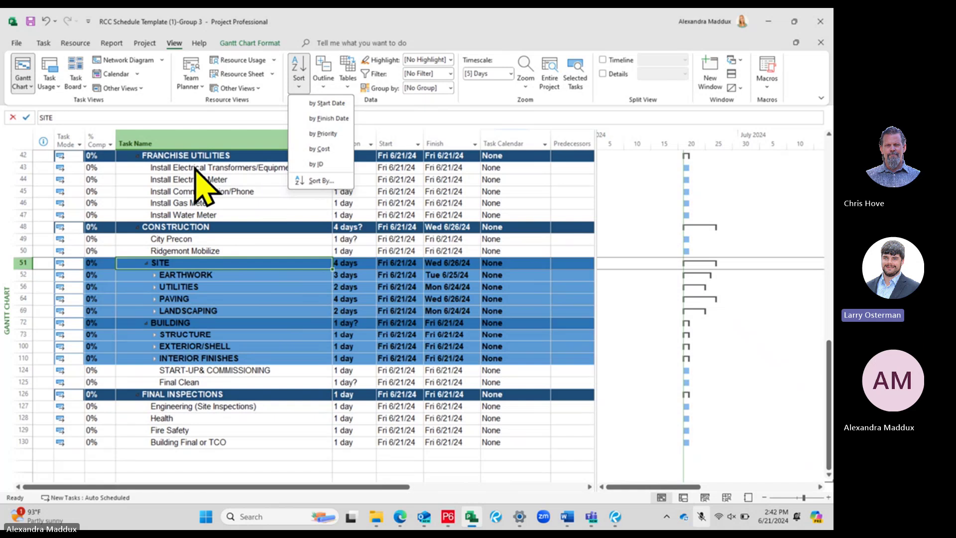
pyautogui.scroll(2, 224, 196)
pyautogui.click(223, 226)
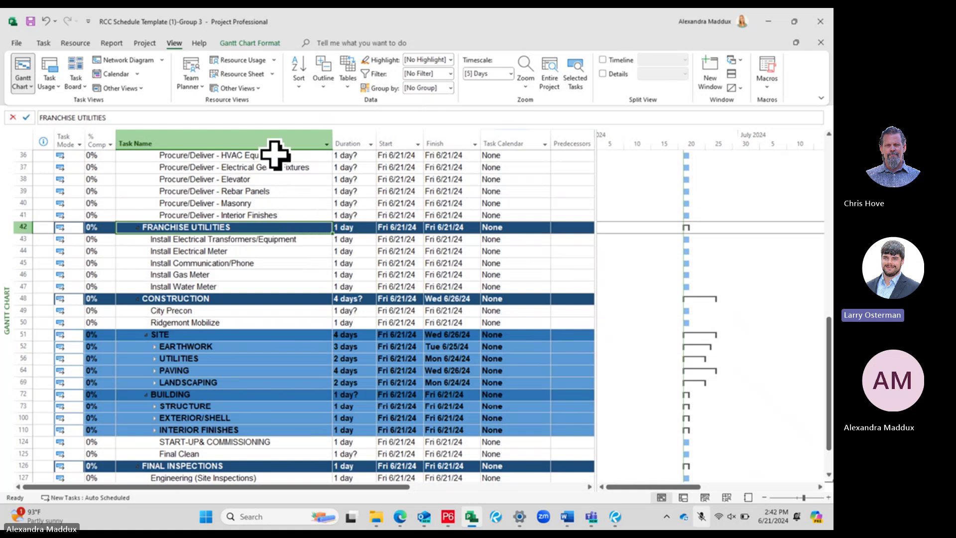
pyautogui.scroll(5, 294, 181)
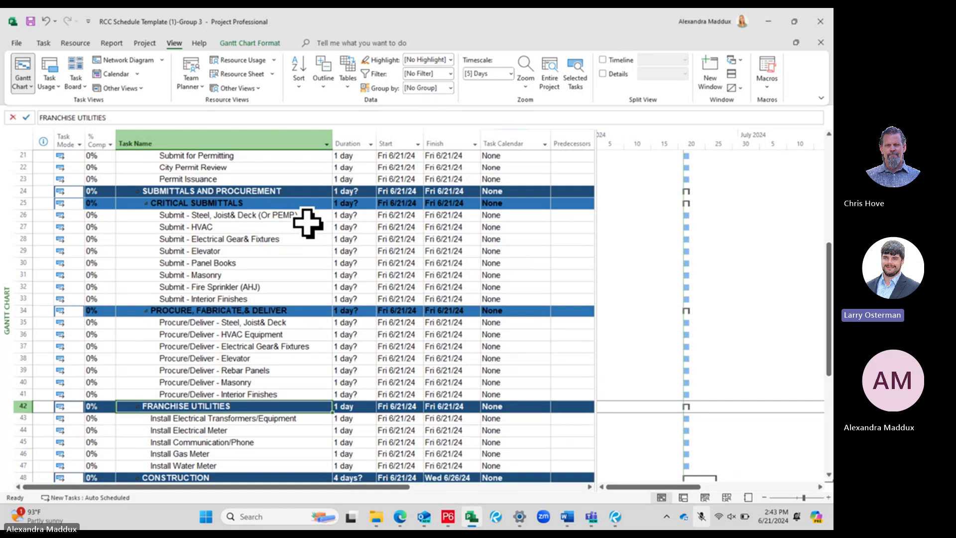
pyautogui.click(299, 85)
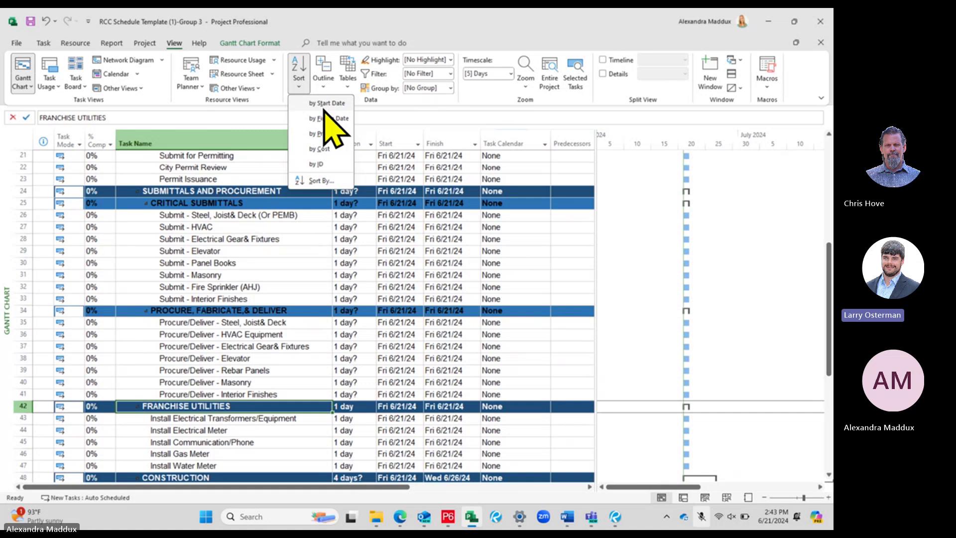
pyautogui.click(238, 282)
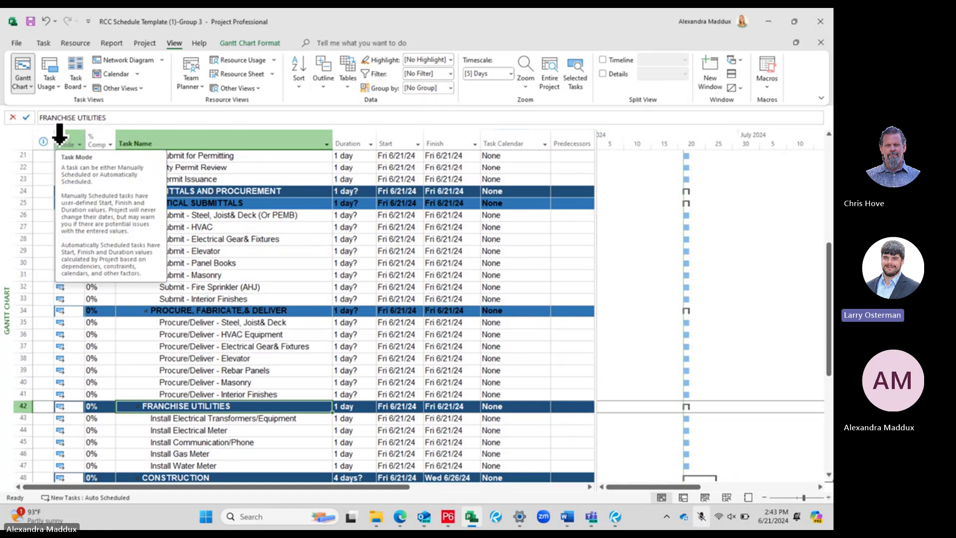
pyautogui.click(80, 144)
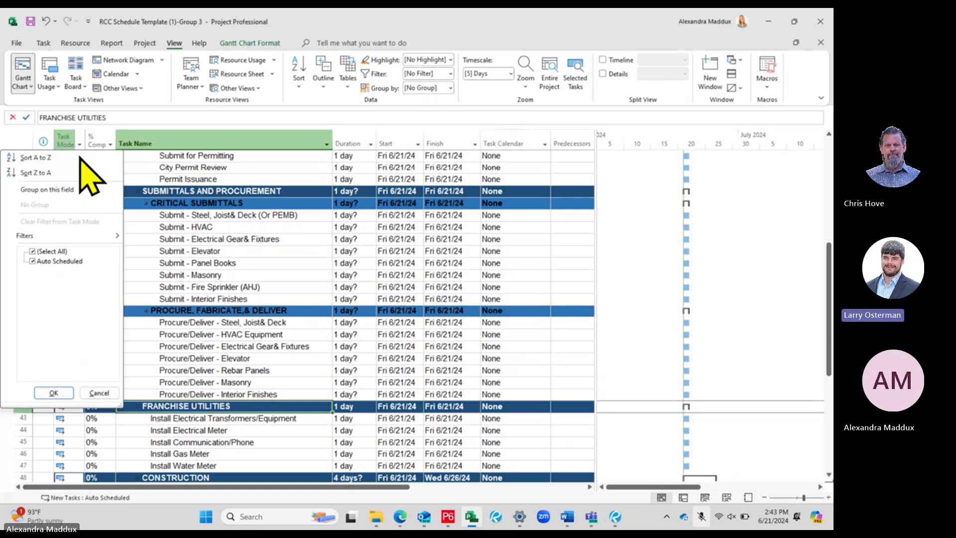
pyautogui.click(77, 160)
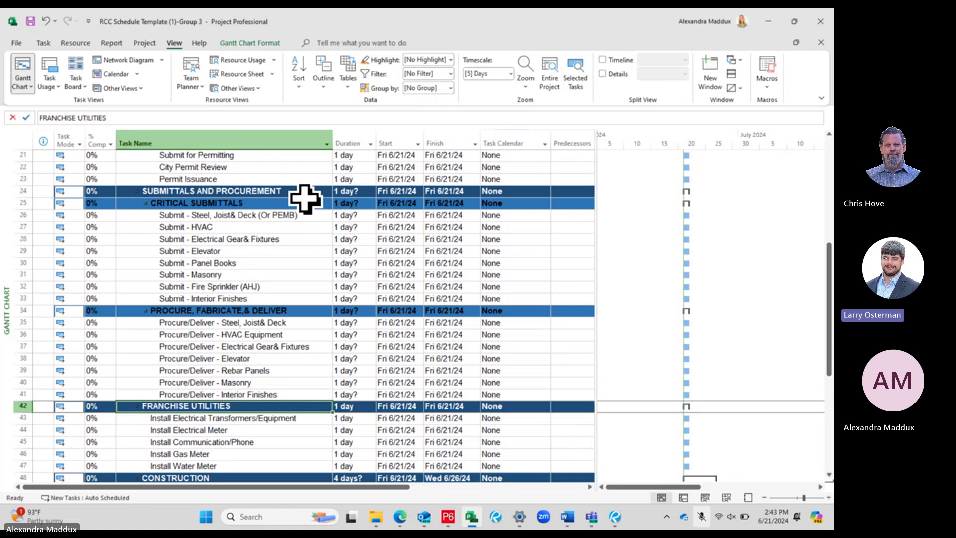
pyautogui.scroll(7, 320, 186)
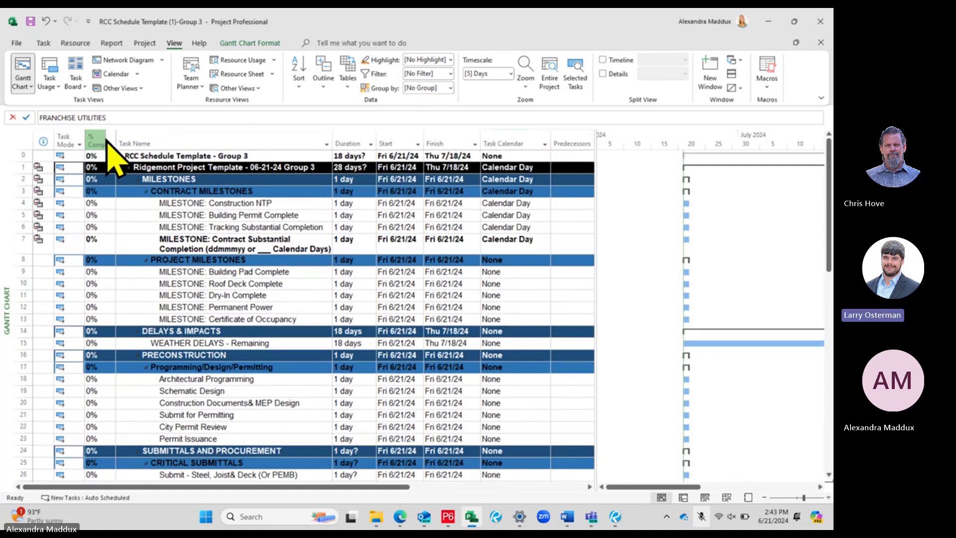
# - Sort the schedule's tasks by Start date from earliest to latest
pyautogui.click(417, 144)
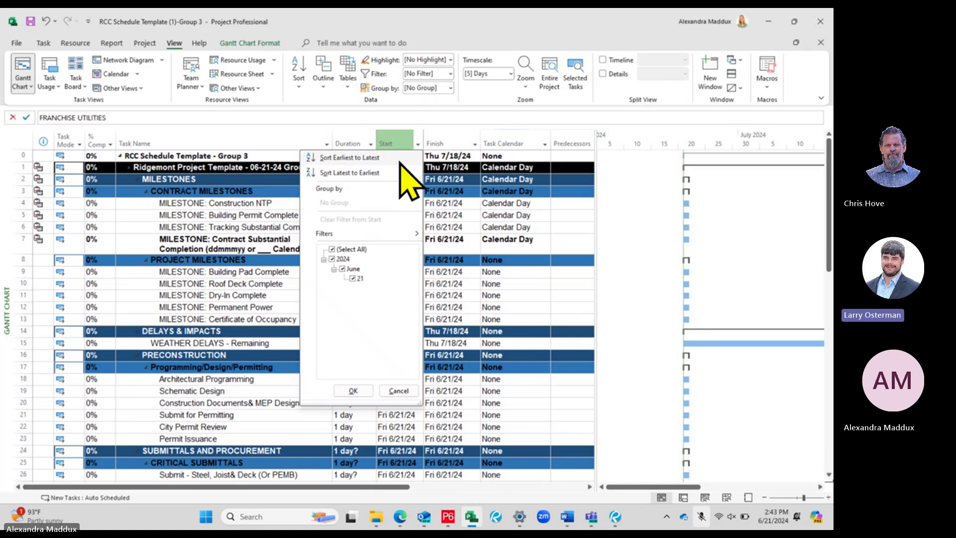
pyautogui.click(298, 75)
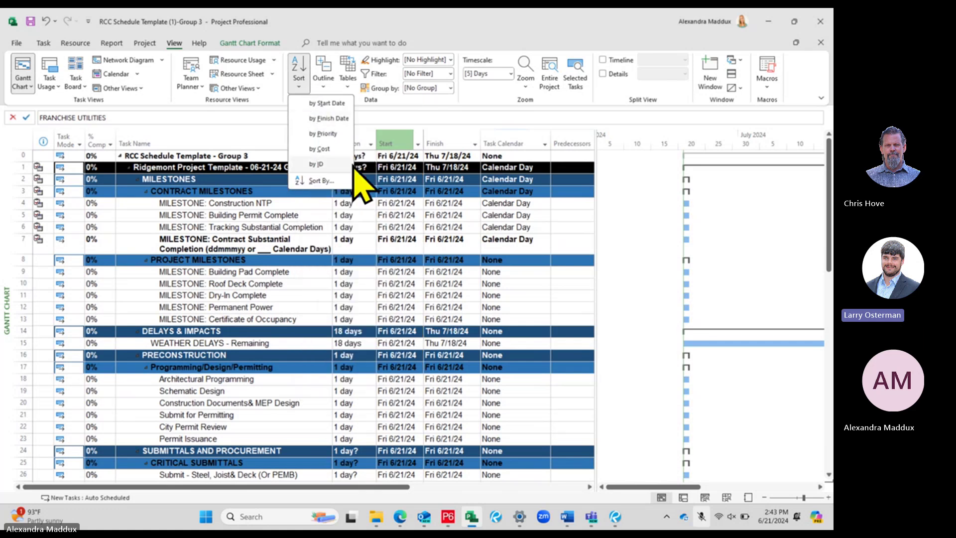
pyautogui.click(478, 273)
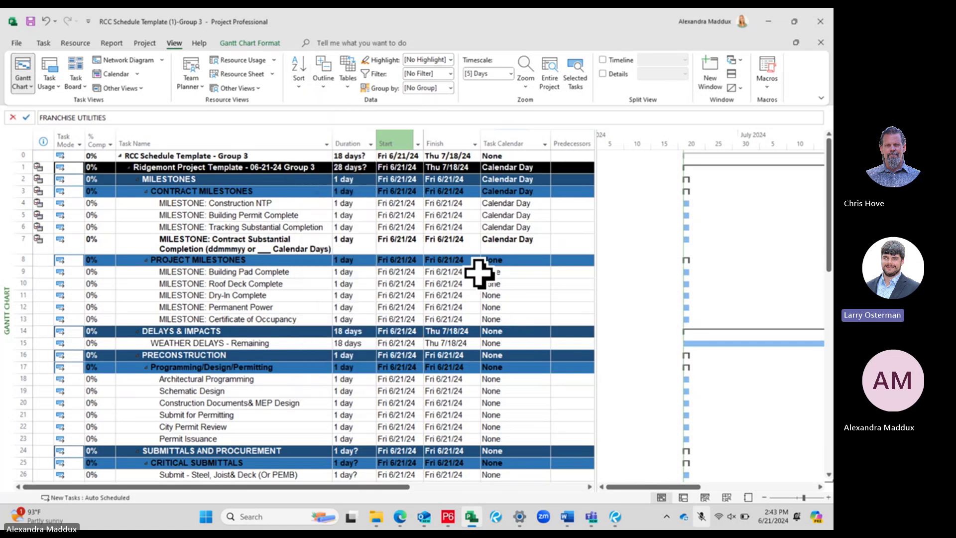
pyautogui.click(418, 145)
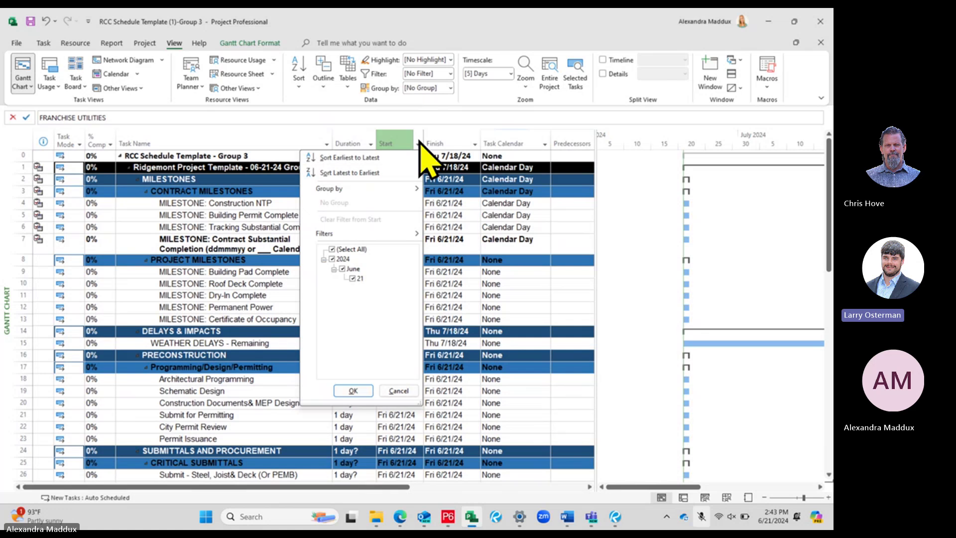
pyautogui.click(390, 159)
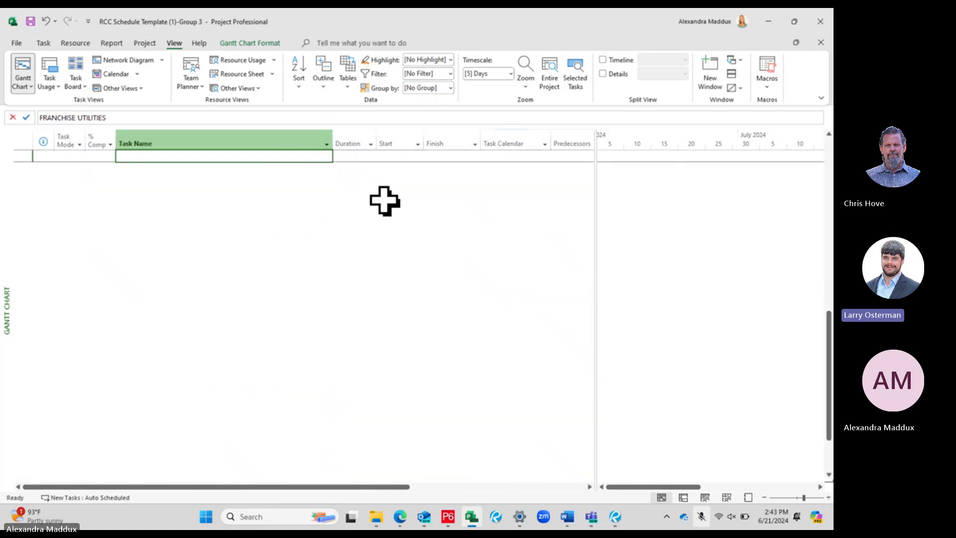
pyautogui.scroll(14, 393, 302)
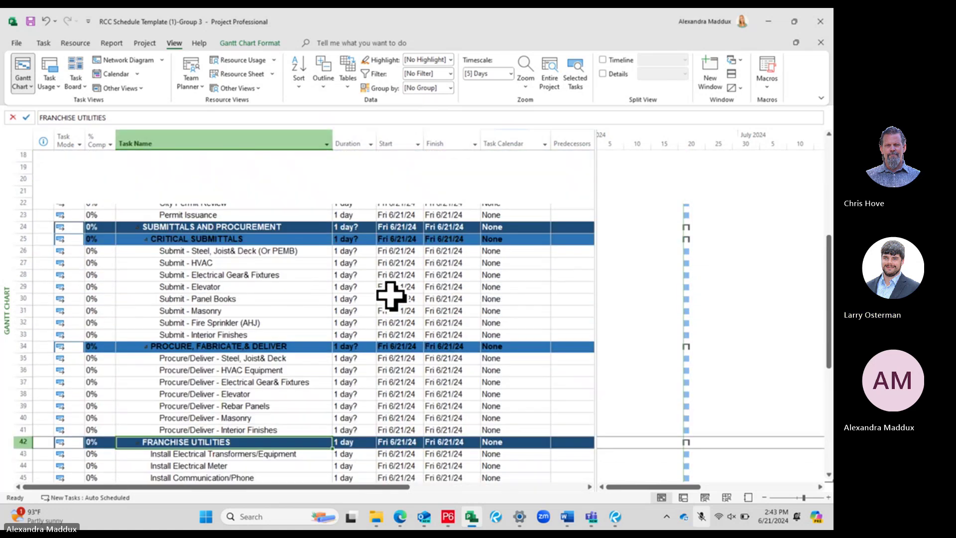
pyautogui.click(418, 144)
pyautogui.click(401, 158)
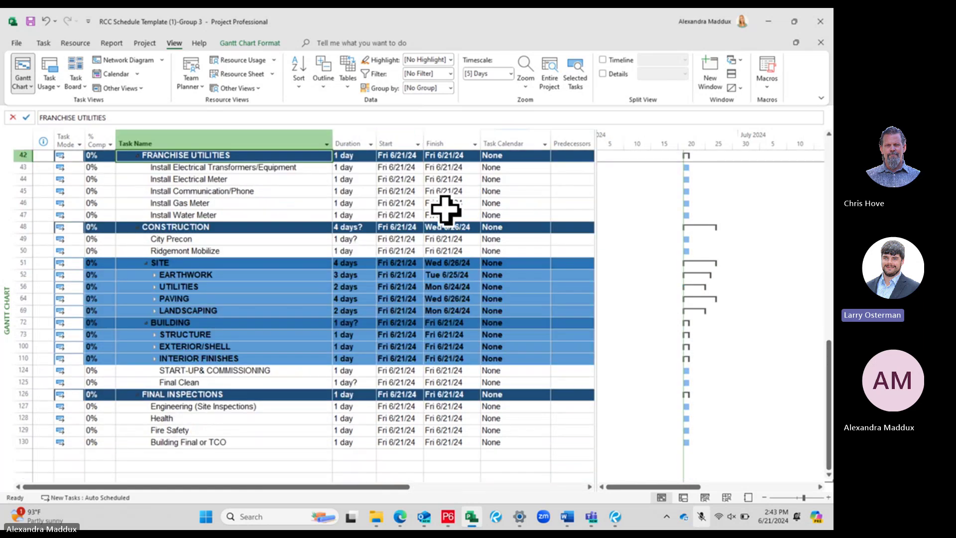
pyautogui.scroll(13, 423, 210)
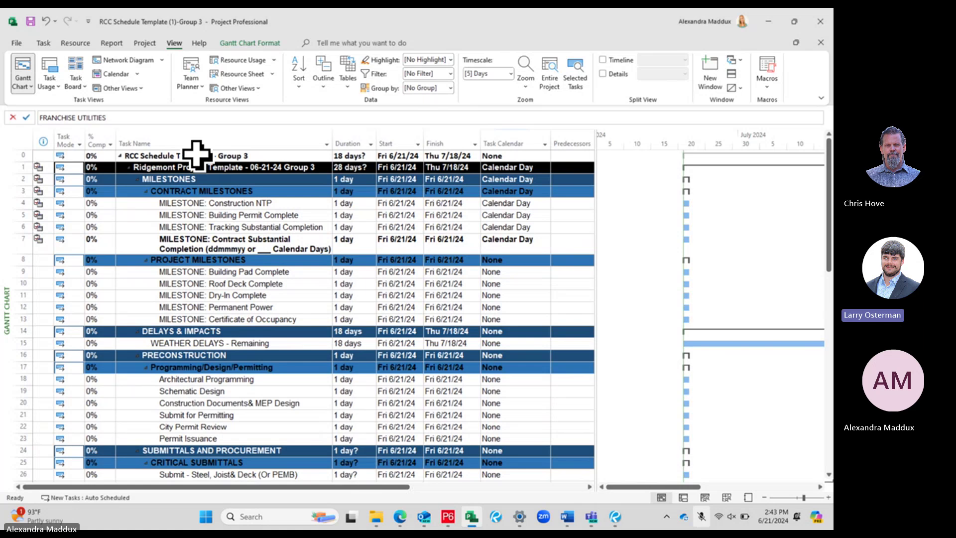
# - Sort the schedule's tasks by Task Mode from A to Z
pyautogui.click(80, 144)
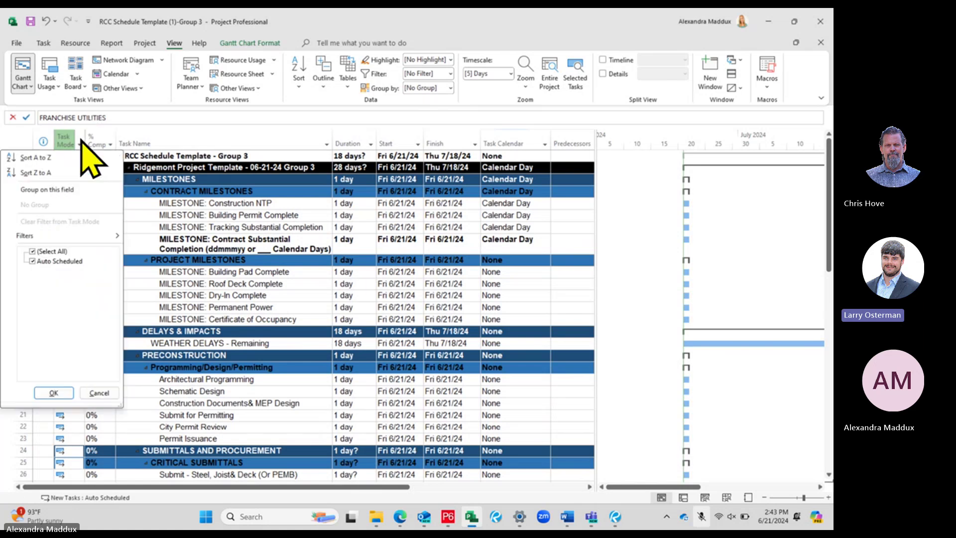
pyautogui.click(43, 158)
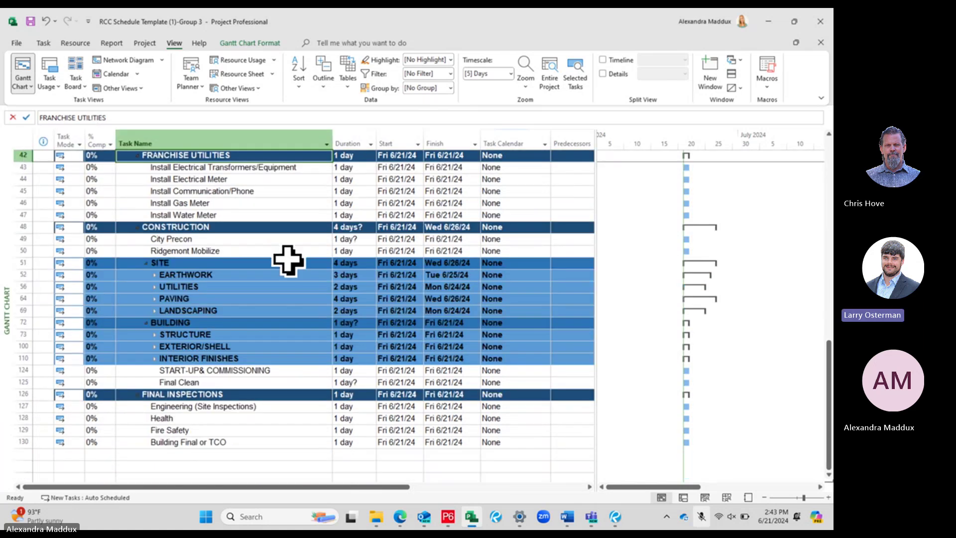
pyautogui.scroll(9, 282, 253)
pyautogui.scroll(5, 282, 253)
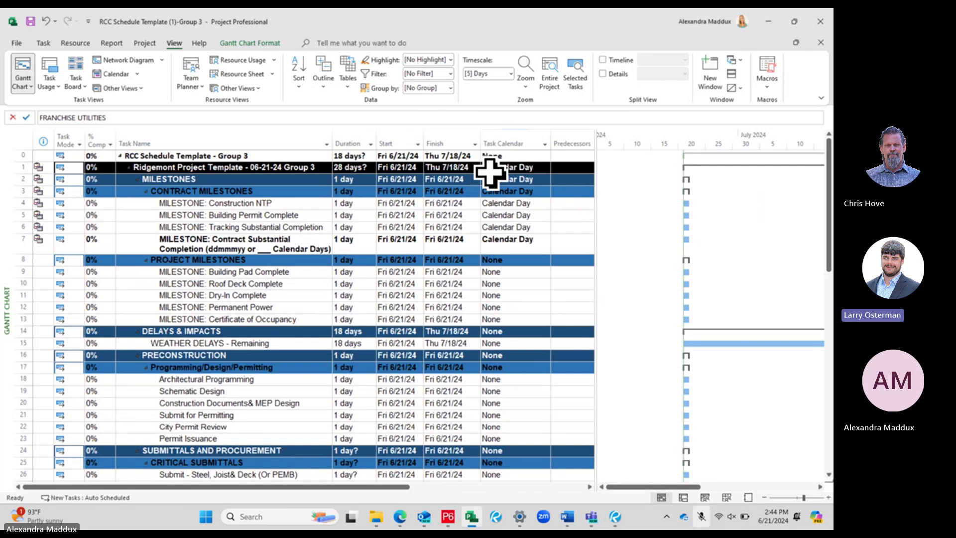
# - Group the tasks on the Task Calendar field and look over the resulting groups
pyautogui.click(528, 178)
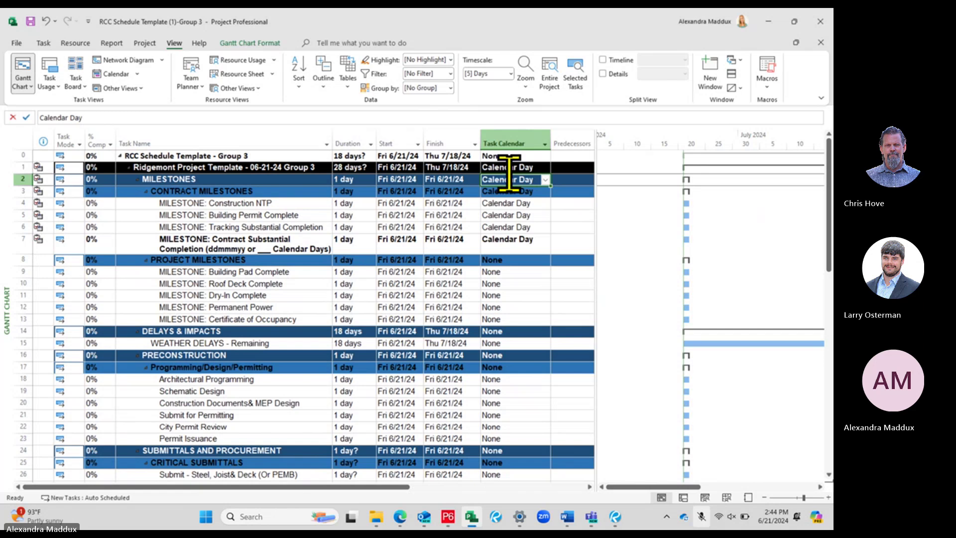
pyautogui.click(546, 145)
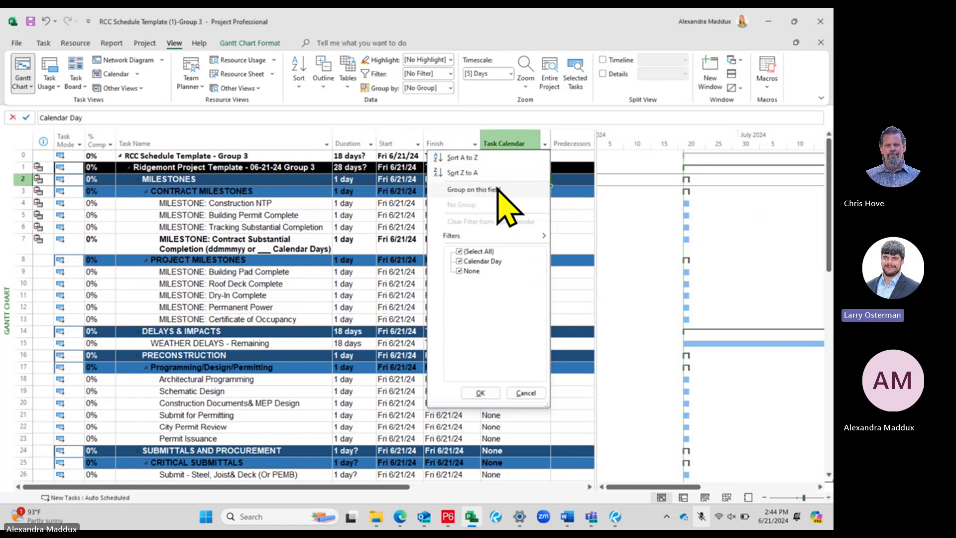
pyautogui.click(548, 142)
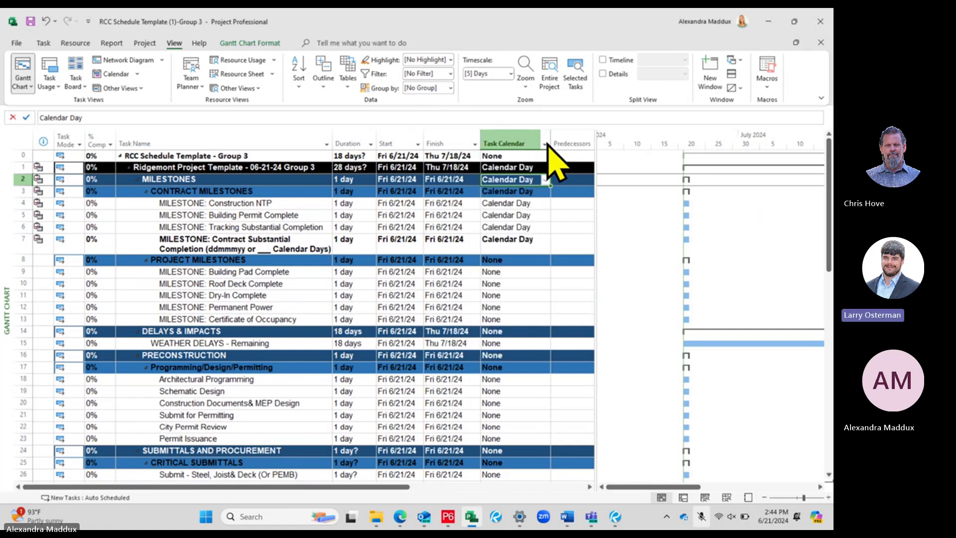
pyautogui.click(546, 144)
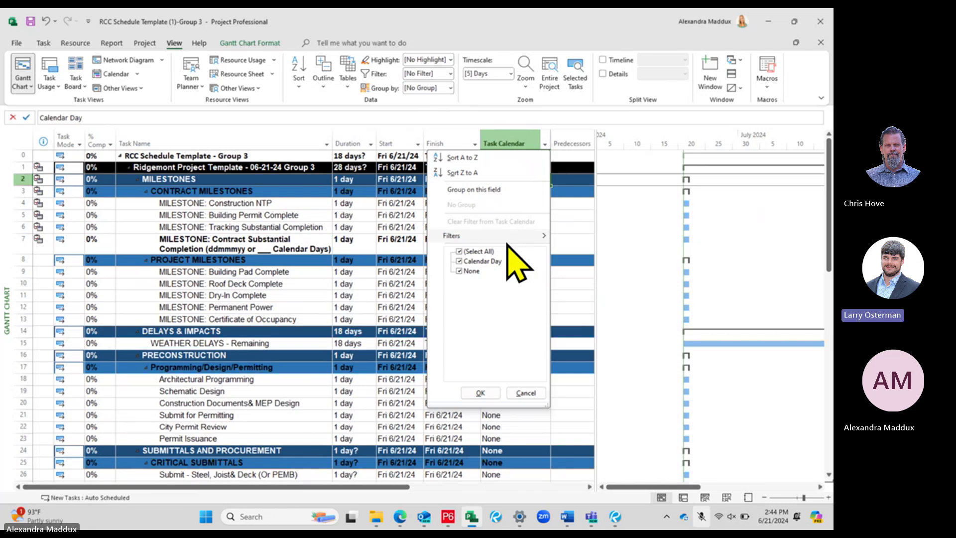
pyautogui.click(473, 190)
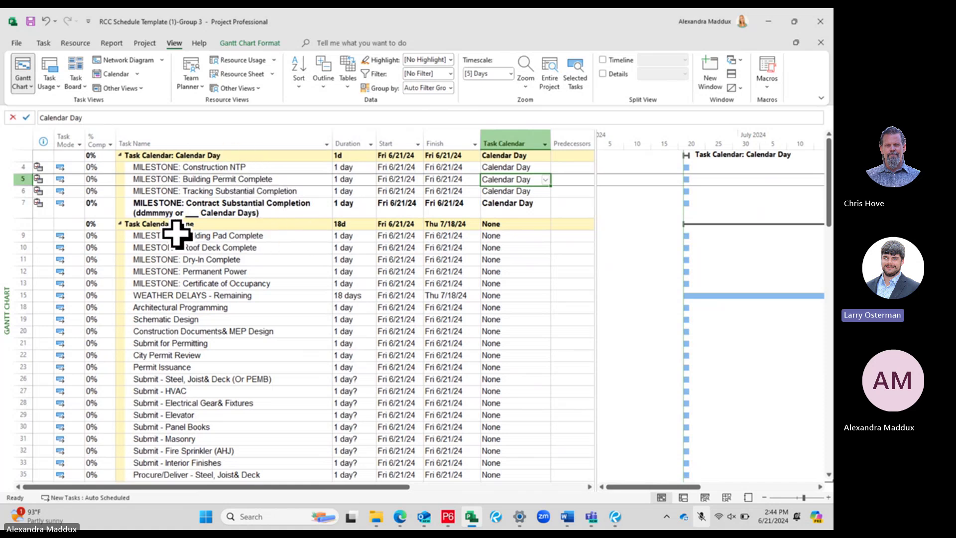
pyautogui.scroll(-4, 178, 236)
pyautogui.scroll(4, 177, 234)
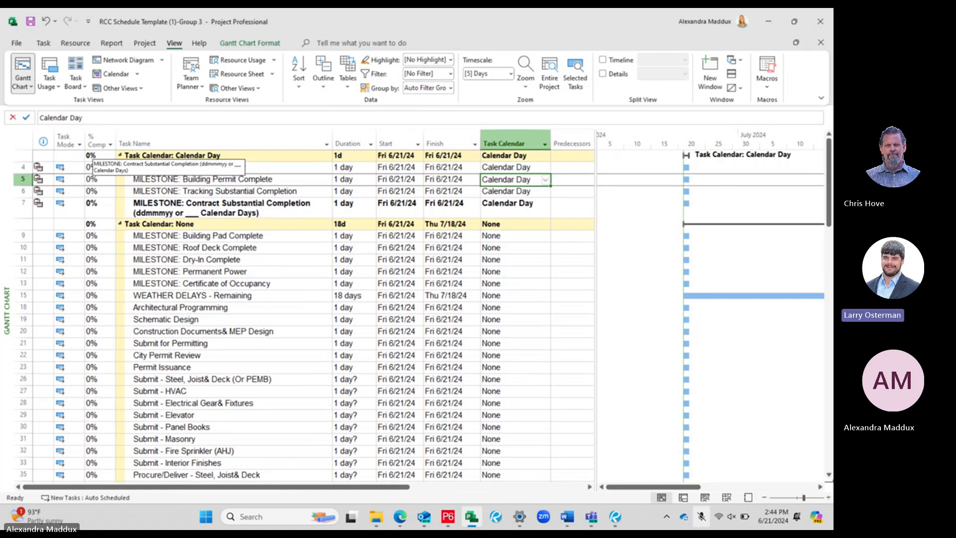
# - Set the task calendar of MILESTONE: Building Permit Complete to None
pyautogui.click(263, 191)
pyautogui.click(282, 179)
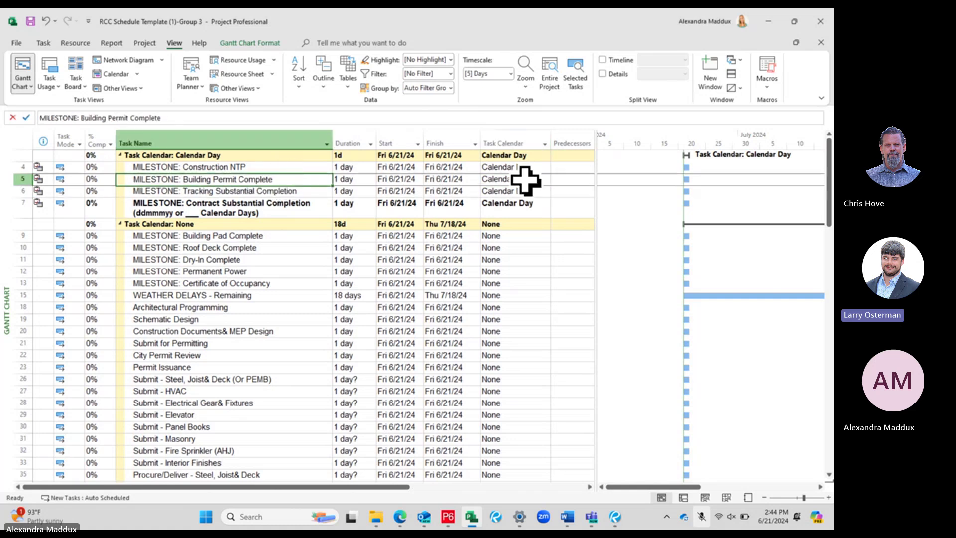
pyautogui.click(503, 180)
pyautogui.click(546, 181)
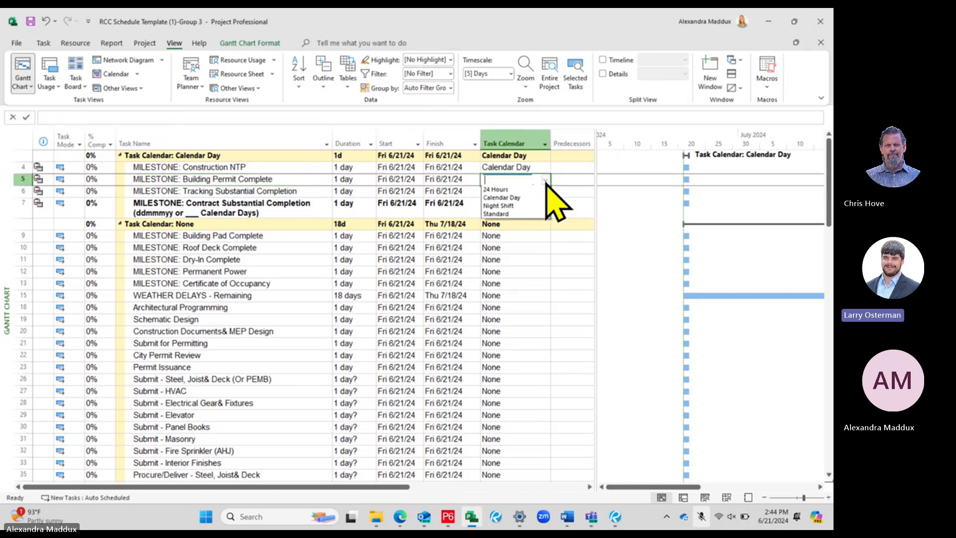
pyautogui.click(540, 189)
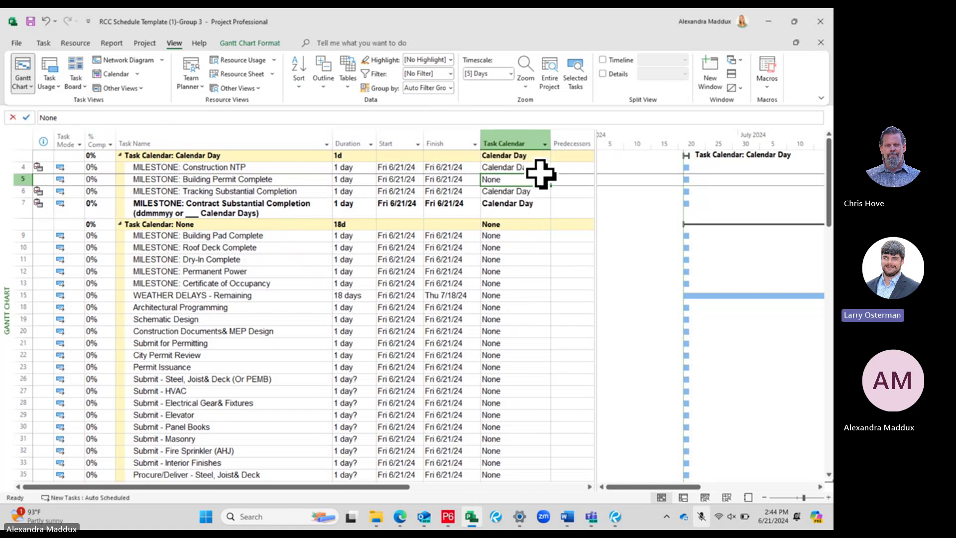
# - Clear the Task Calendar grouping and group the tasks on that field again
pyautogui.click(545, 144)
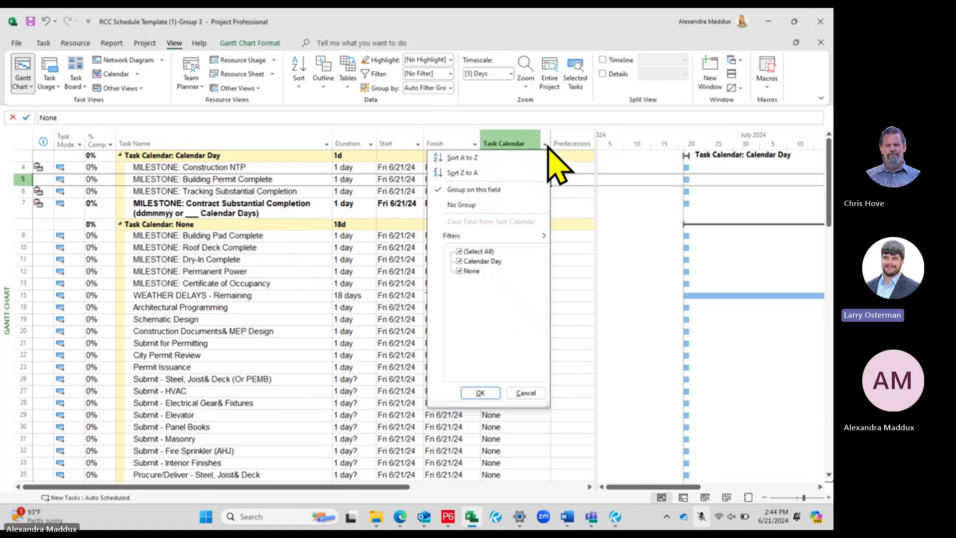
pyautogui.click(545, 144)
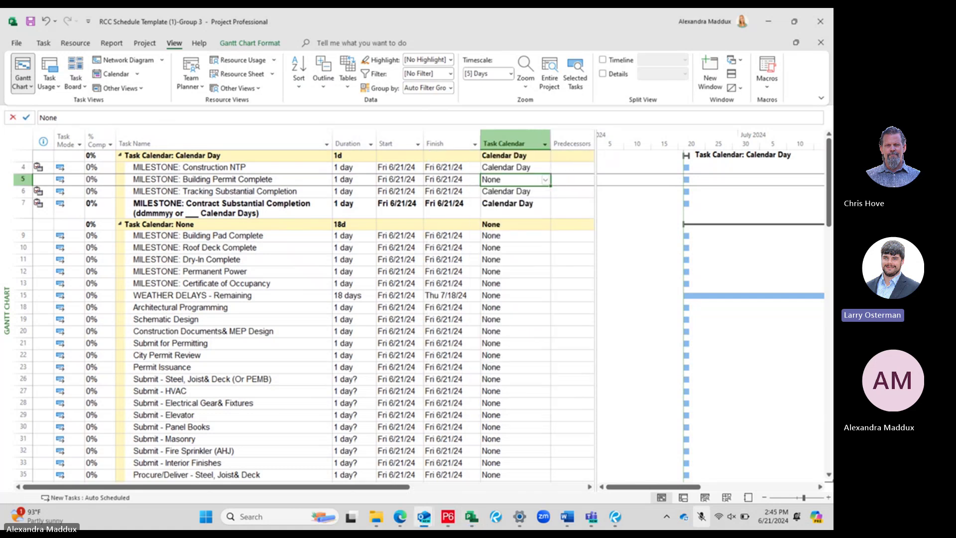
pyautogui.click(545, 144)
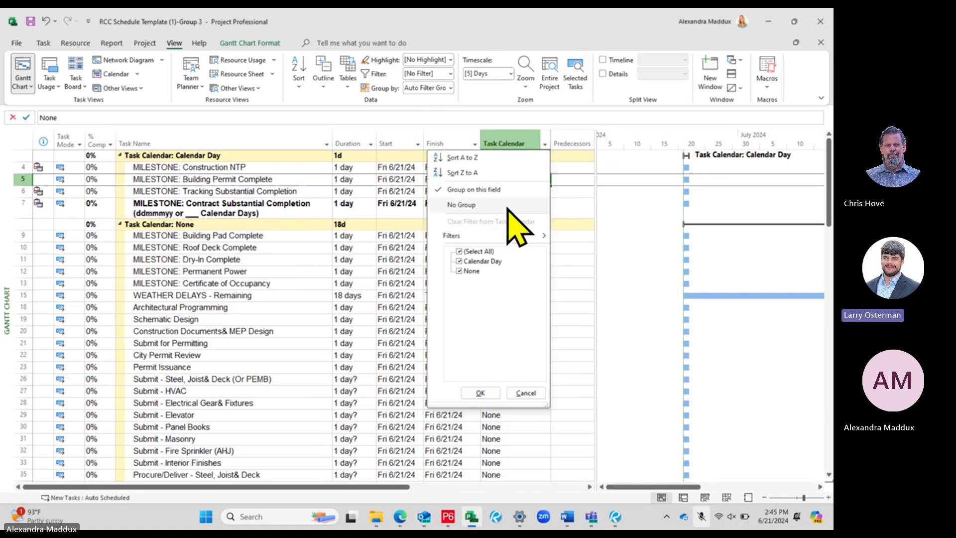
pyautogui.click(545, 144)
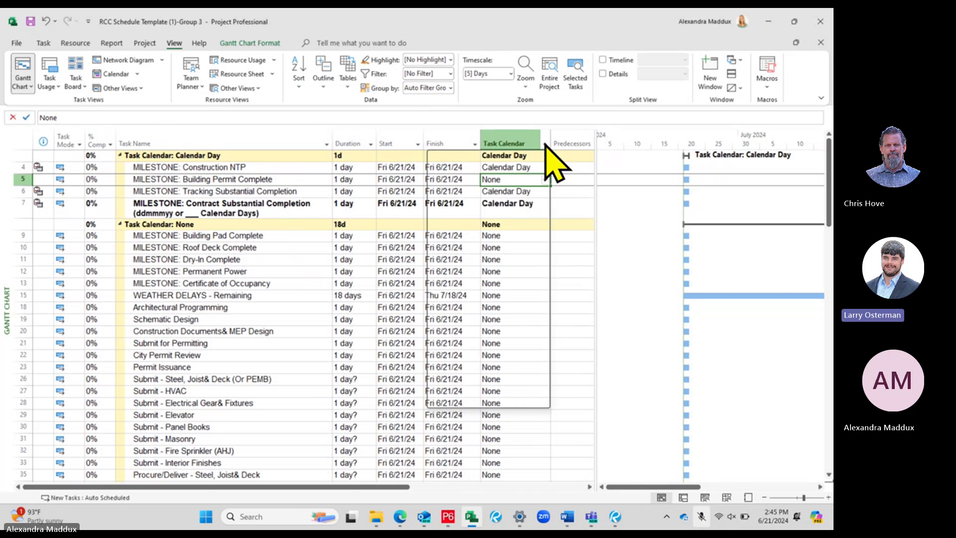
pyautogui.click(544, 143)
pyautogui.click(469, 205)
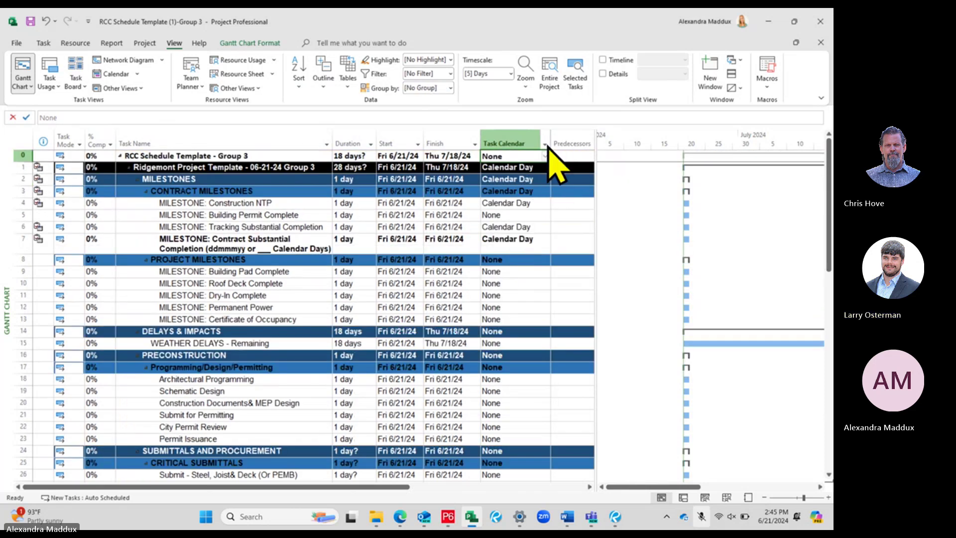
pyautogui.click(546, 144)
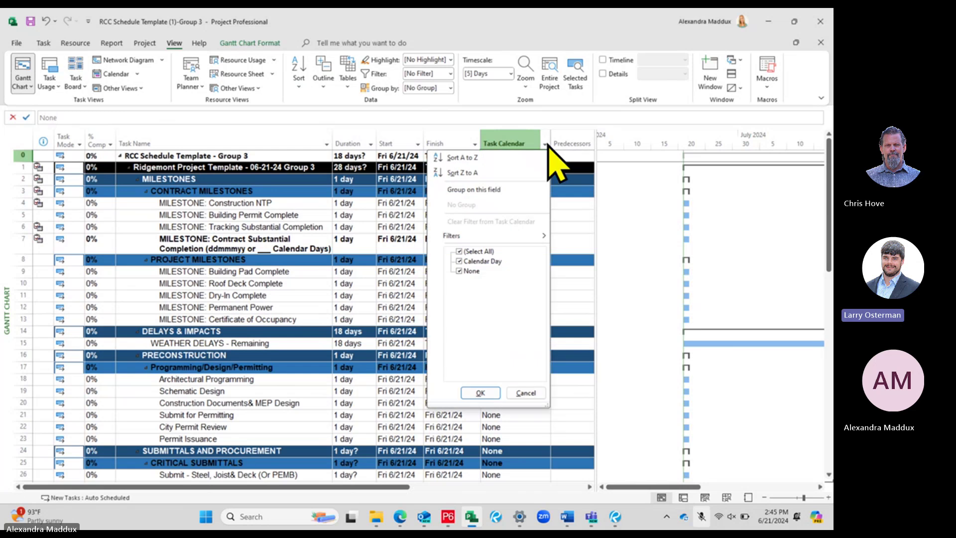
pyautogui.click(489, 190)
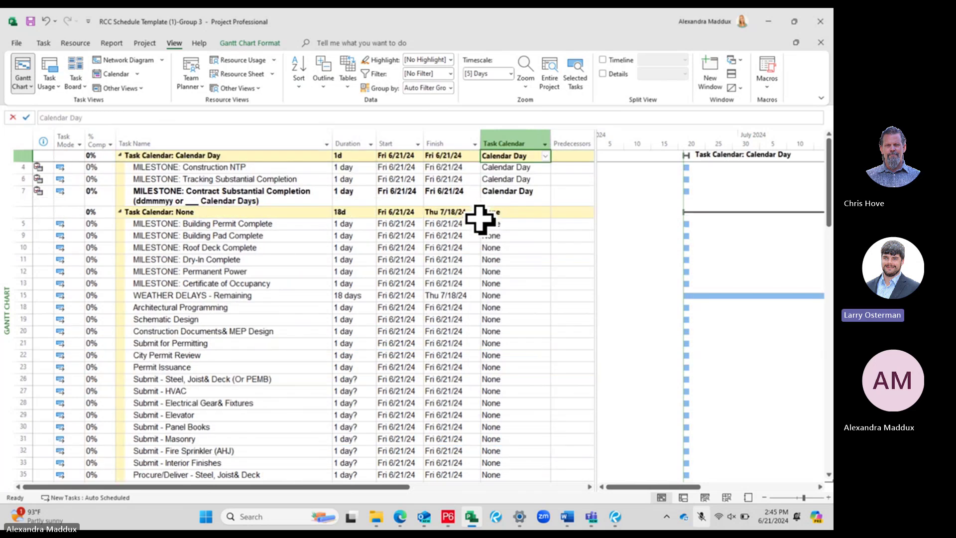
# - Clear the Task Calendar grouping and filter that field to show only the Calendar Day tasks
pyautogui.click(545, 144)
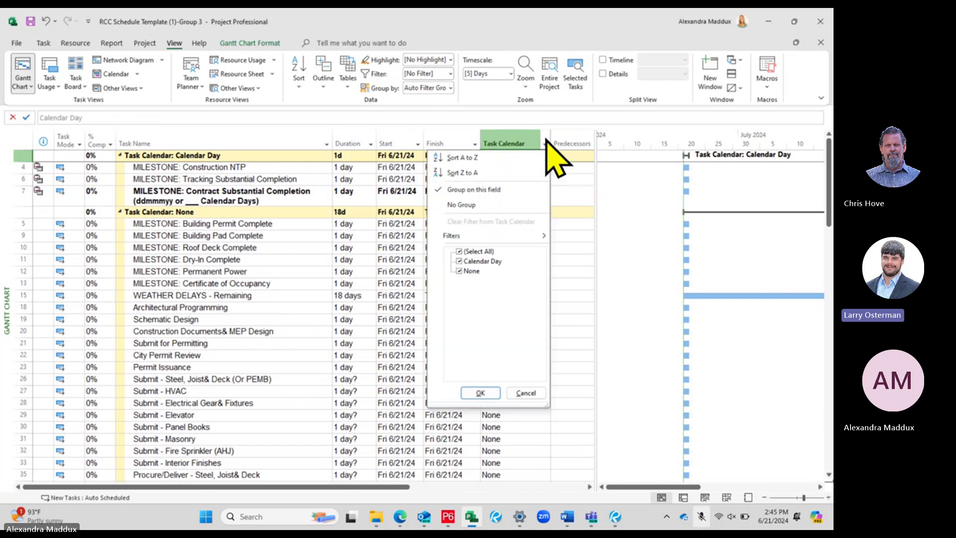
pyautogui.click(467, 202)
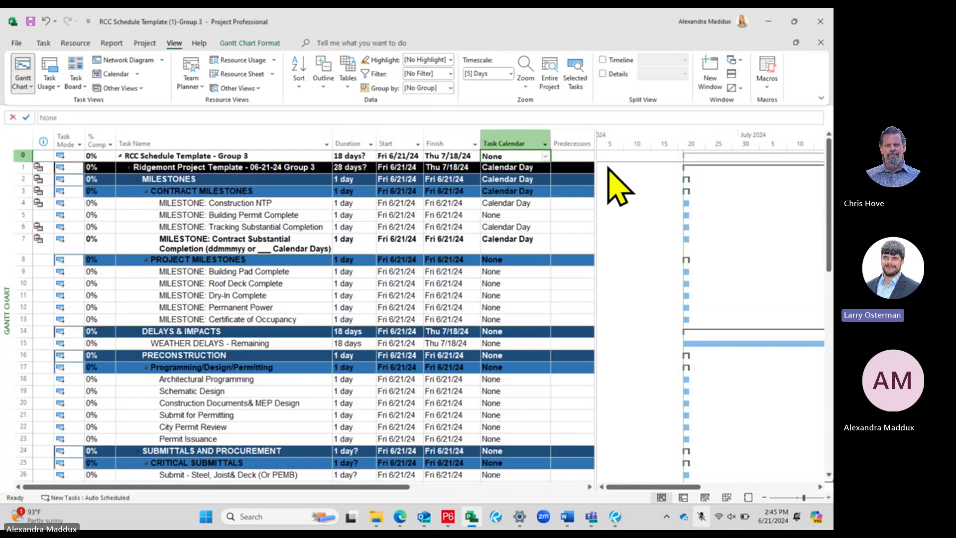
pyautogui.click(545, 143)
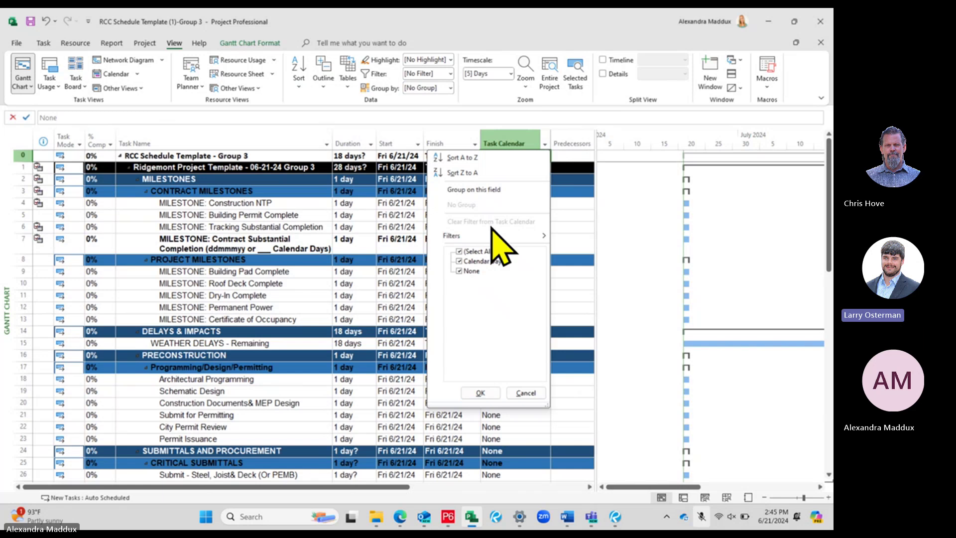
pyautogui.click(459, 252)
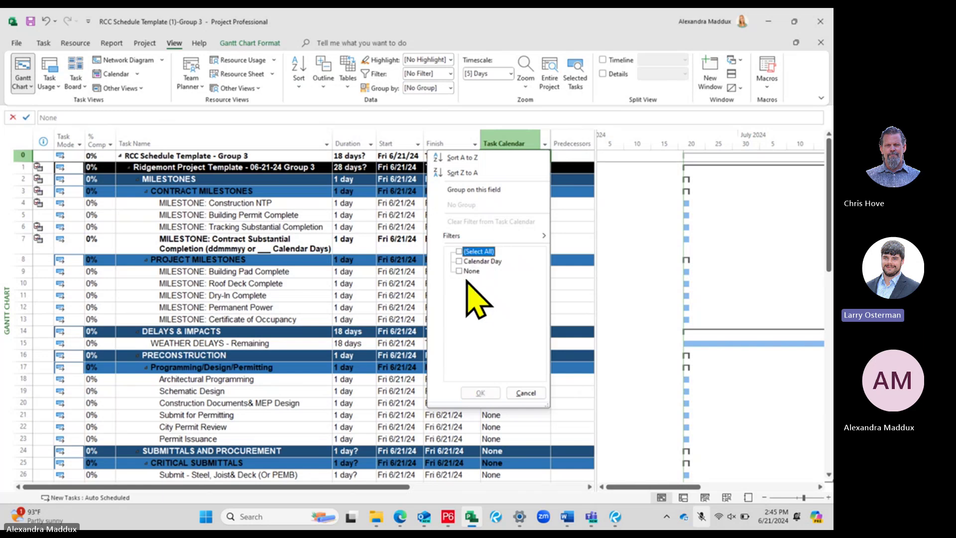
pyautogui.click(459, 261)
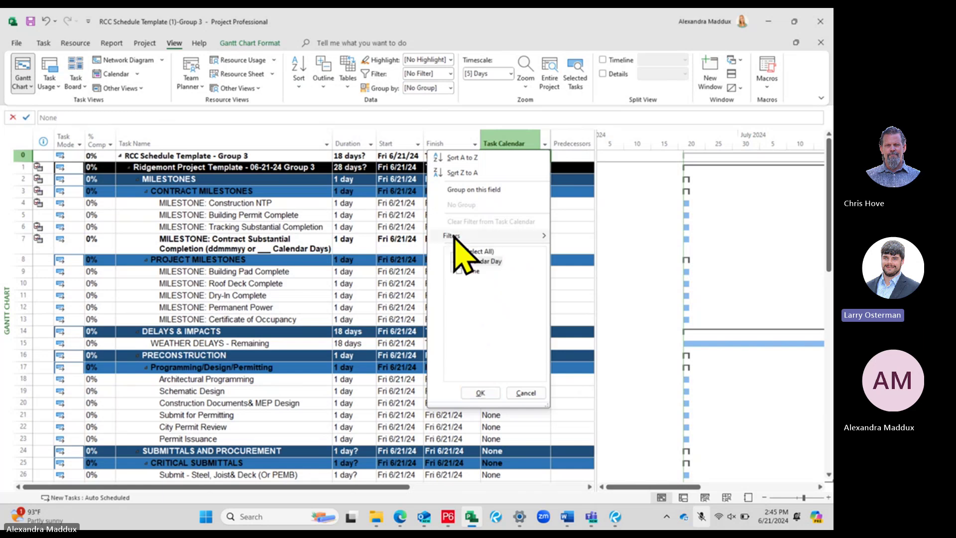
pyautogui.click(493, 392)
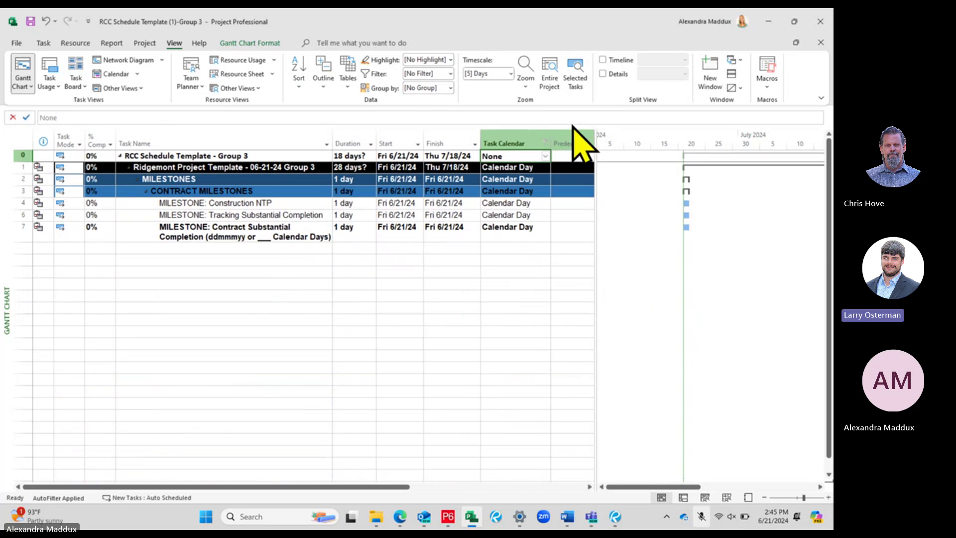
# - Reselect all values in the Task Calendar filter to display every task again
pyautogui.click(546, 137)
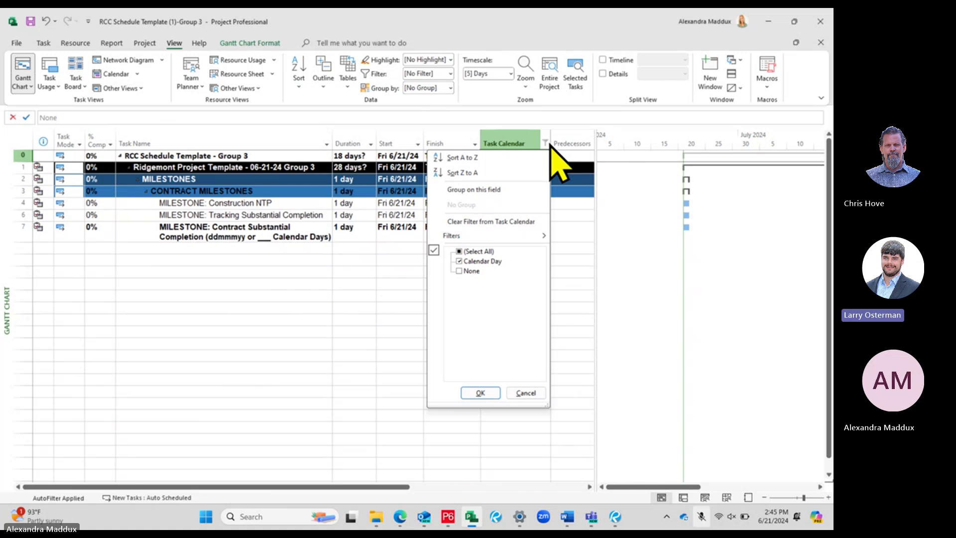
pyautogui.click(466, 252)
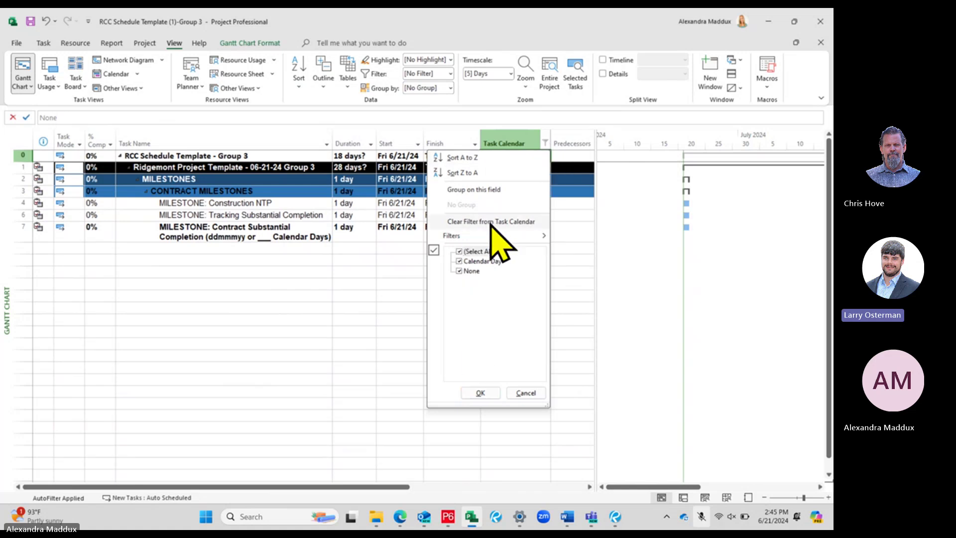
pyautogui.click(481, 393)
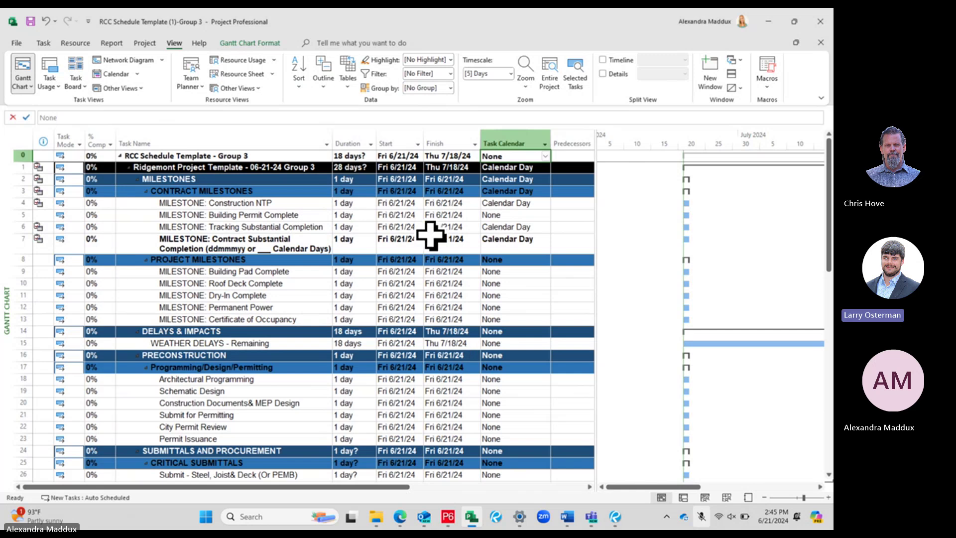
# - Display the Task Form details below the Gantt chart for MILESTONE: Tracking Substantial Completion, using the Predecessors & Successors layout
pyautogui.click(514, 227)
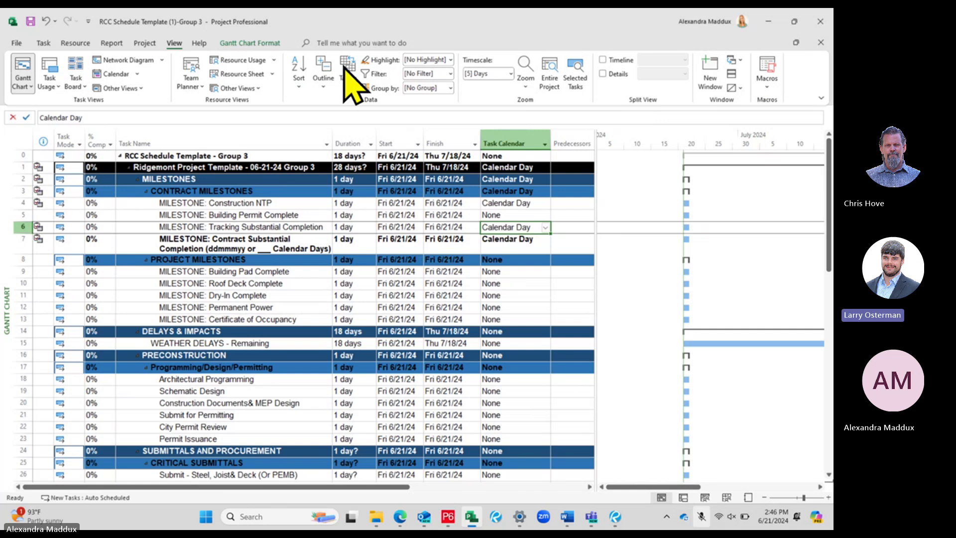
pyautogui.click(603, 74)
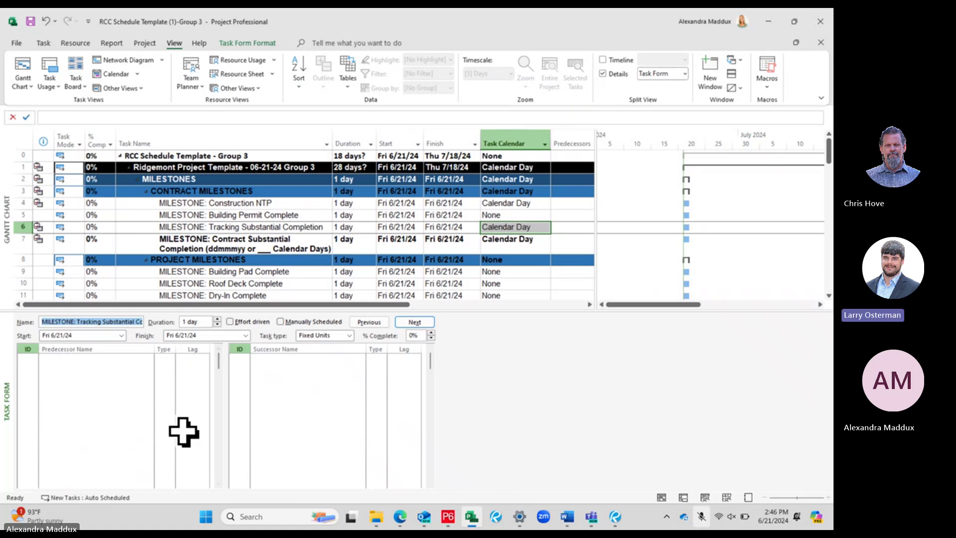
pyautogui.rightClick(118, 413)
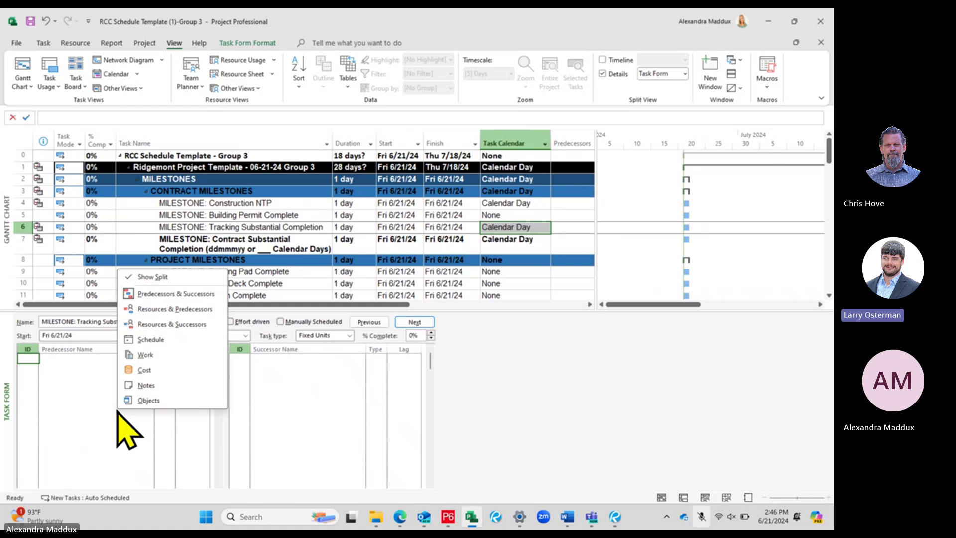
pyautogui.click(190, 295)
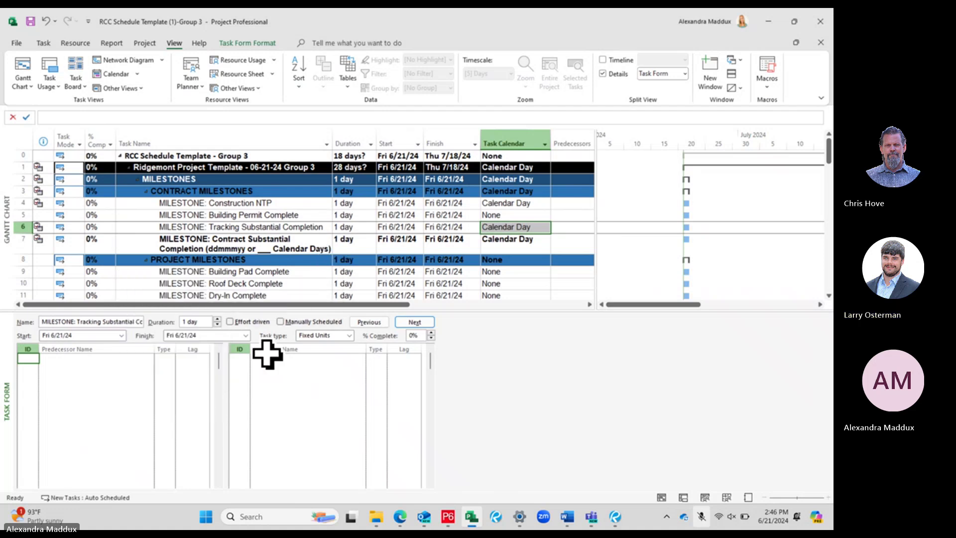
# - Expand the schedule outline to show all subtasks
pyautogui.click(251, 273)
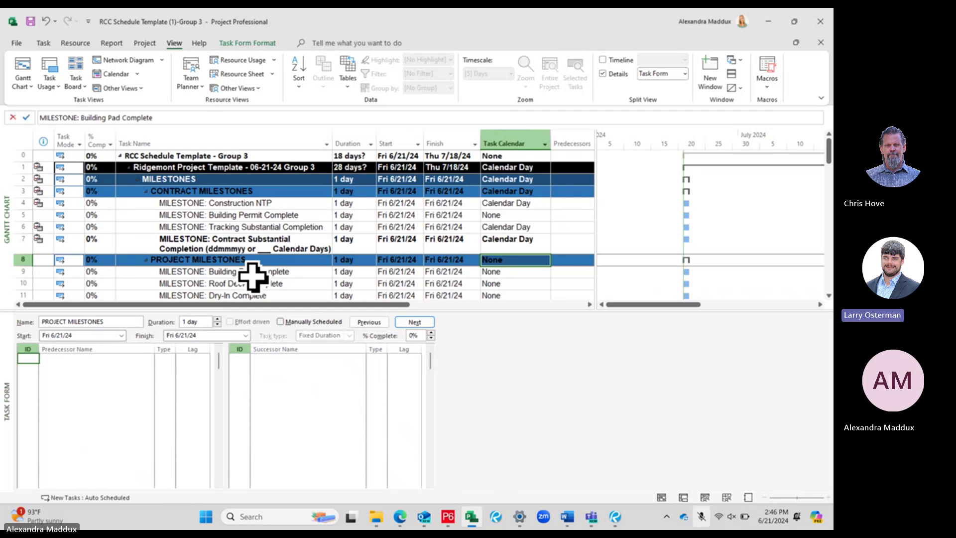
pyautogui.scroll(-3, 251, 274)
pyautogui.scroll(-12, 252, 273)
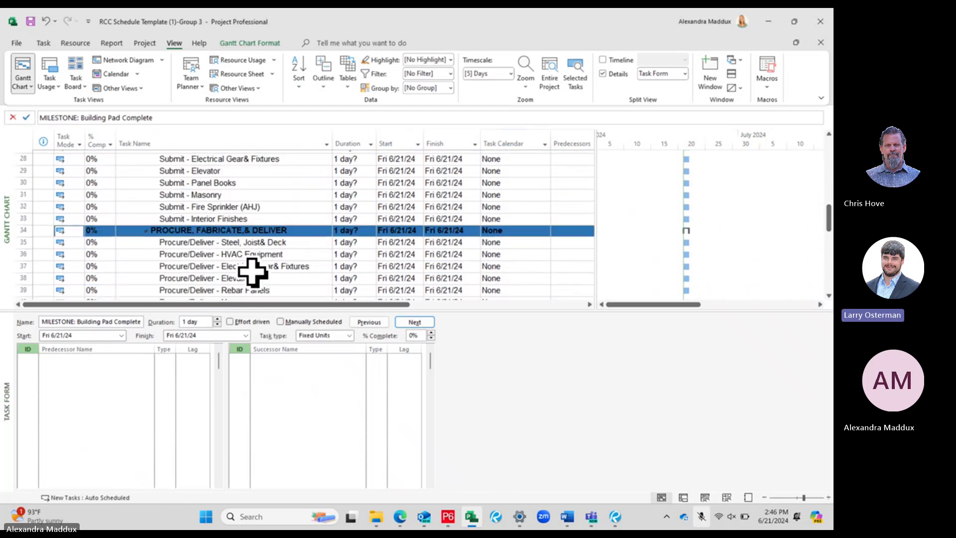
pyautogui.scroll(-2, 253, 269)
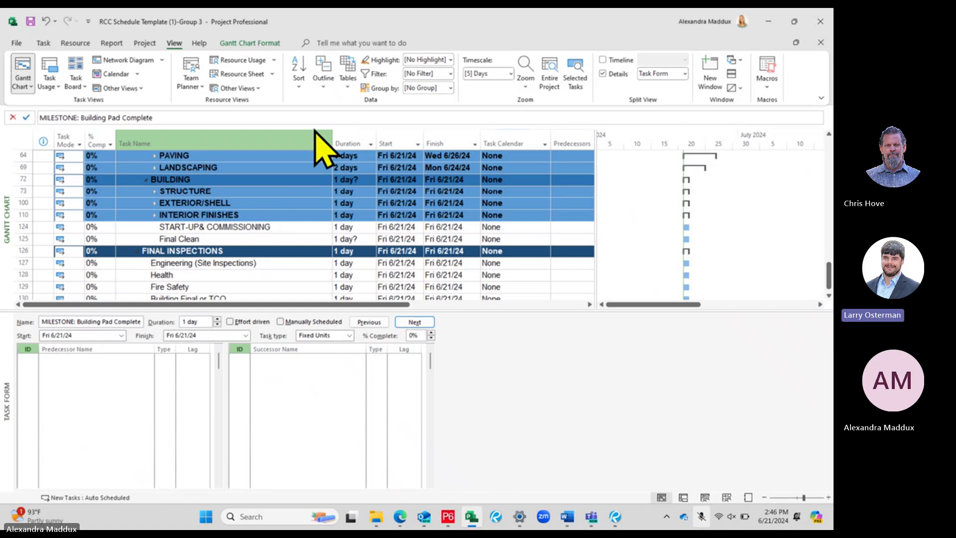
pyautogui.click(321, 79)
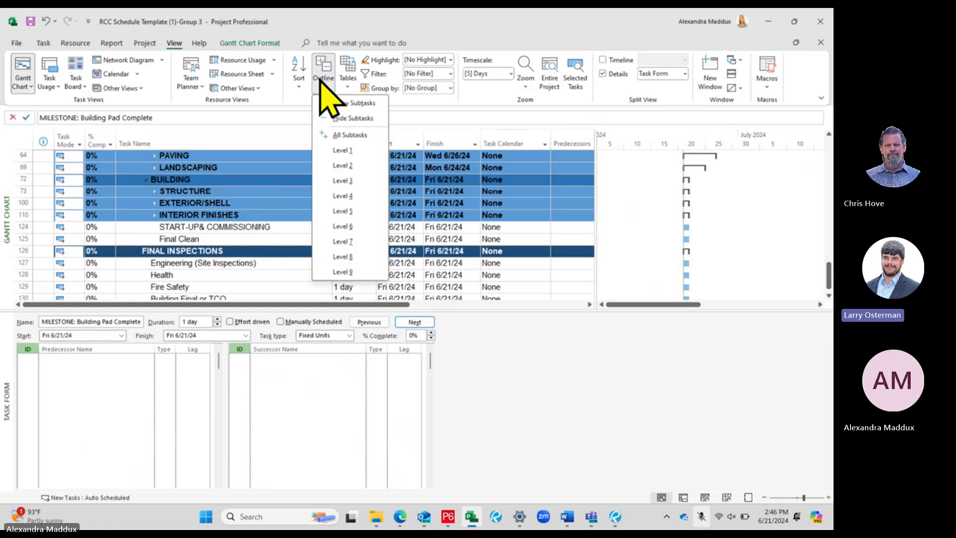
pyautogui.click(351, 134)
# - Select the Building Pad task under EARTHWORK to view its predecessors and successors in the Task Form
pyautogui.scroll(-10, 315, 226)
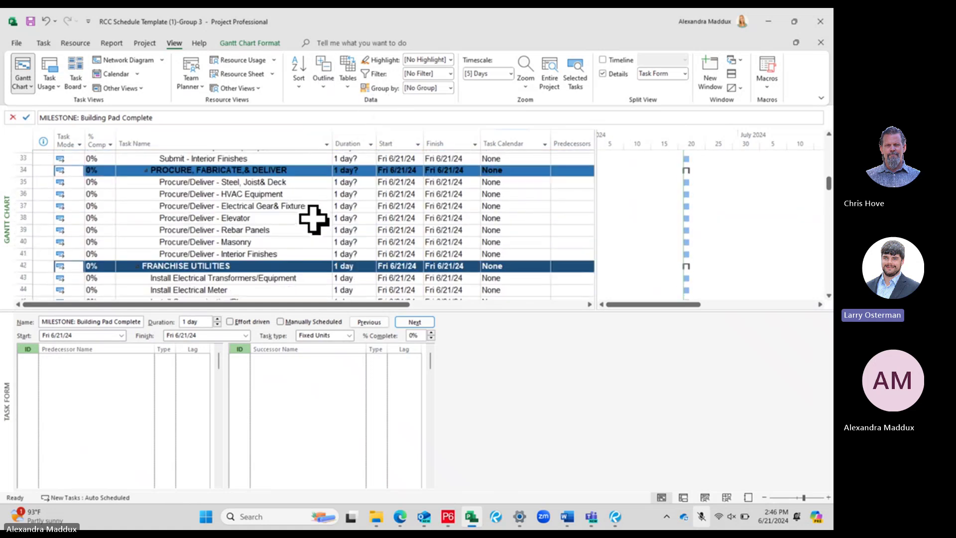
pyautogui.scroll(-7, 314, 219)
pyautogui.scroll(2, 310, 213)
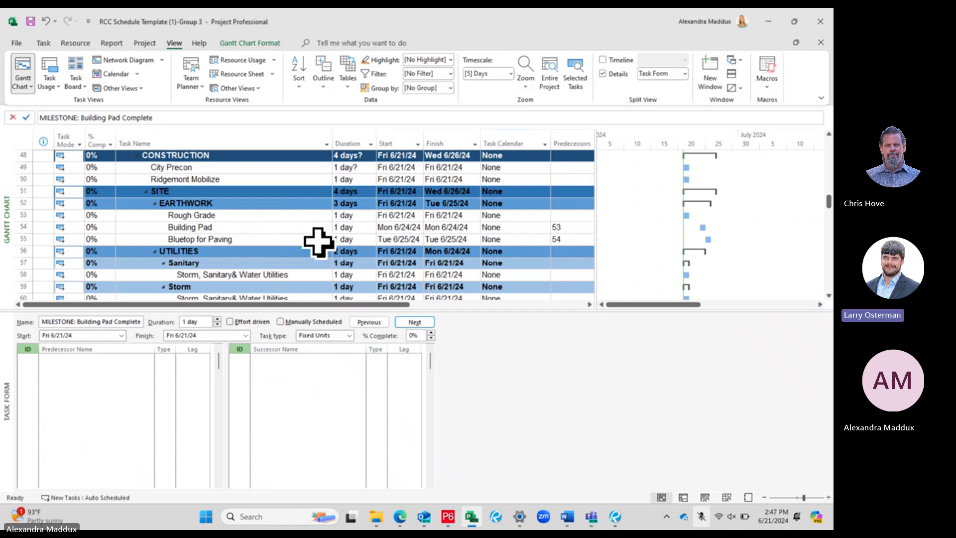
pyautogui.click(227, 228)
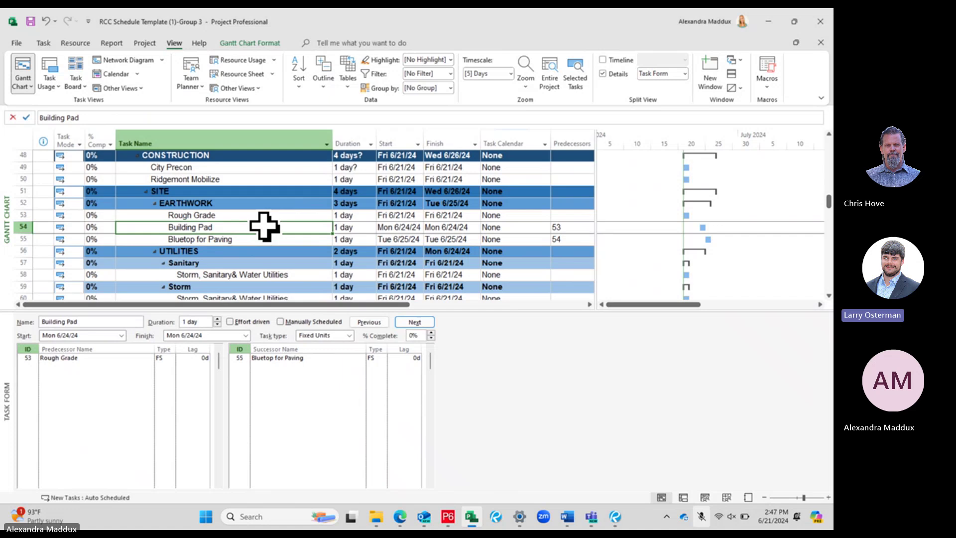
# - Apply the Date Range filter to show tasks that start or finish after 6/14/2024 and before 7/19/2024
pyautogui.click(452, 74)
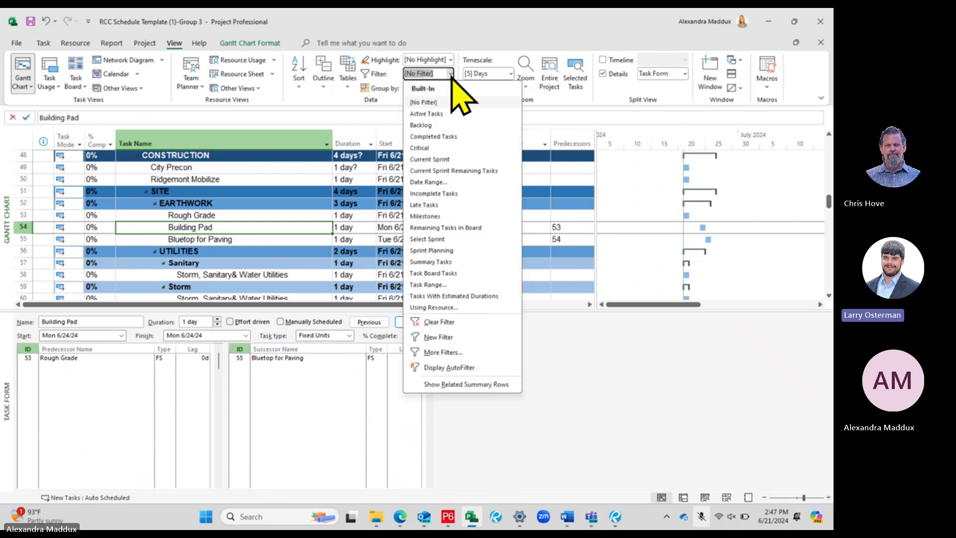
pyautogui.click(434, 182)
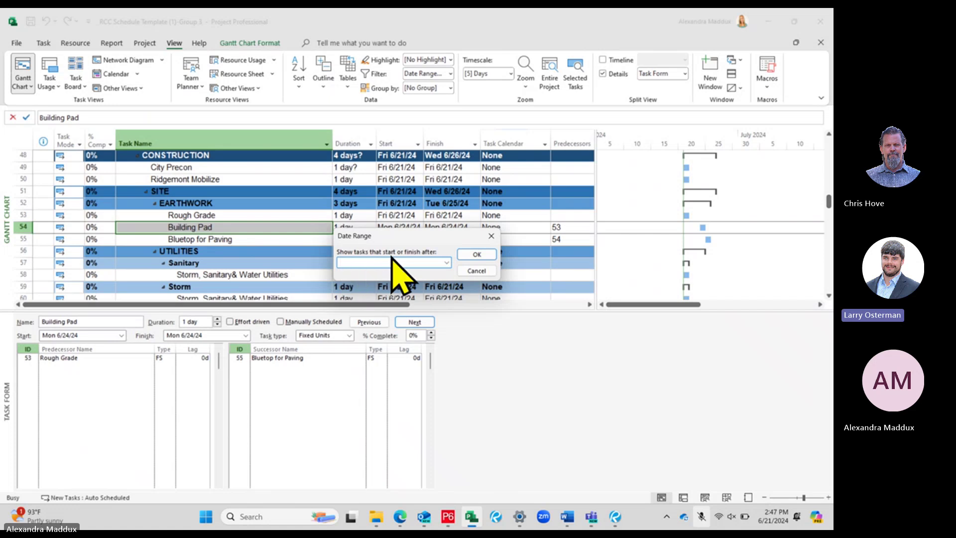
pyautogui.click(447, 262)
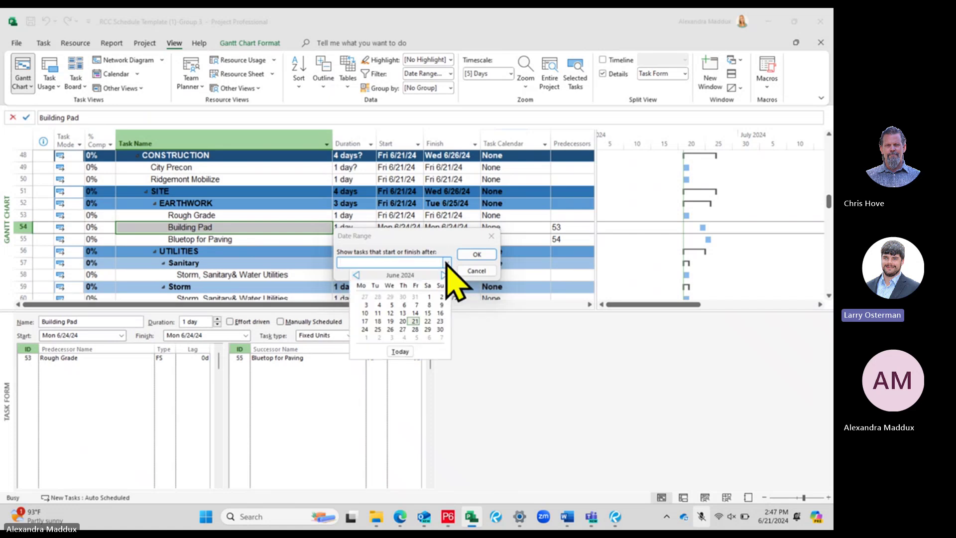
pyautogui.click(415, 314)
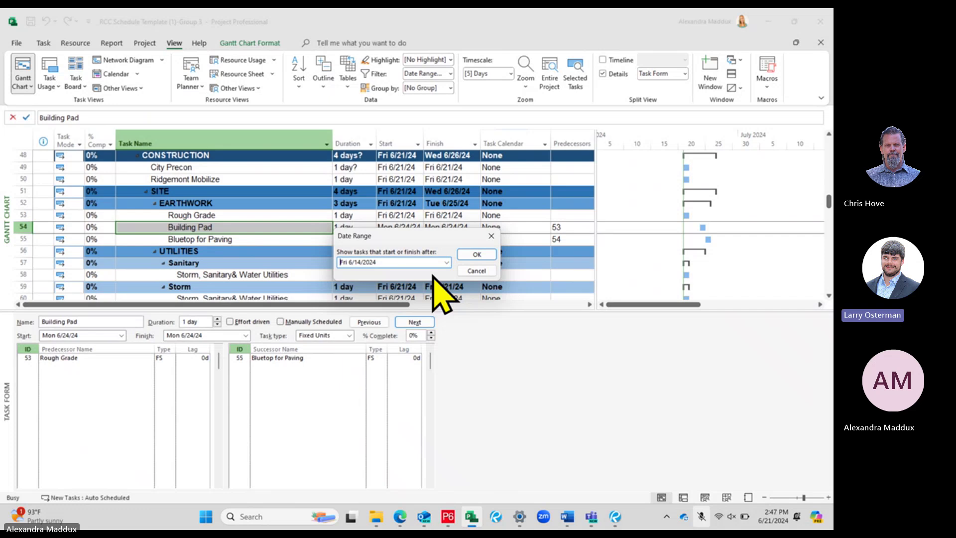
pyautogui.click(480, 254)
pyautogui.click(447, 262)
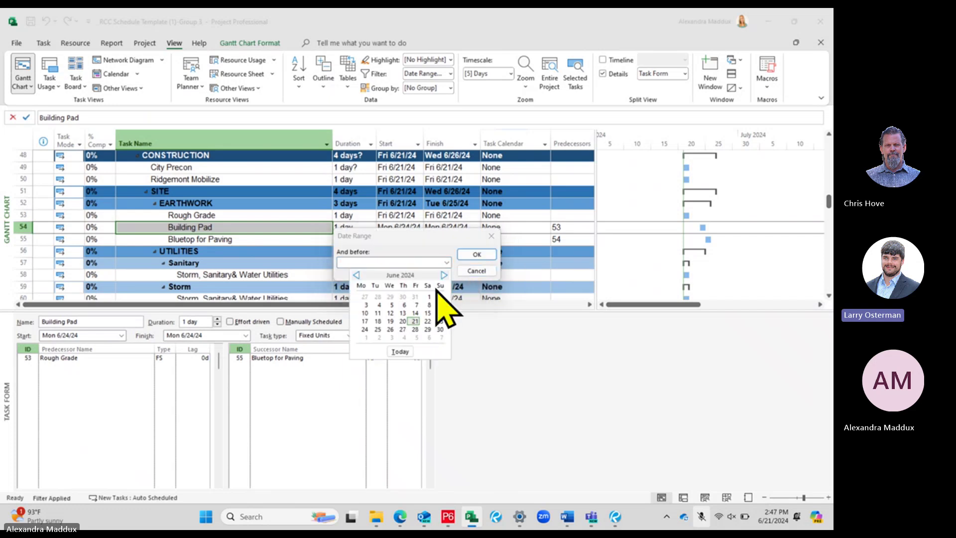
pyautogui.click(444, 275)
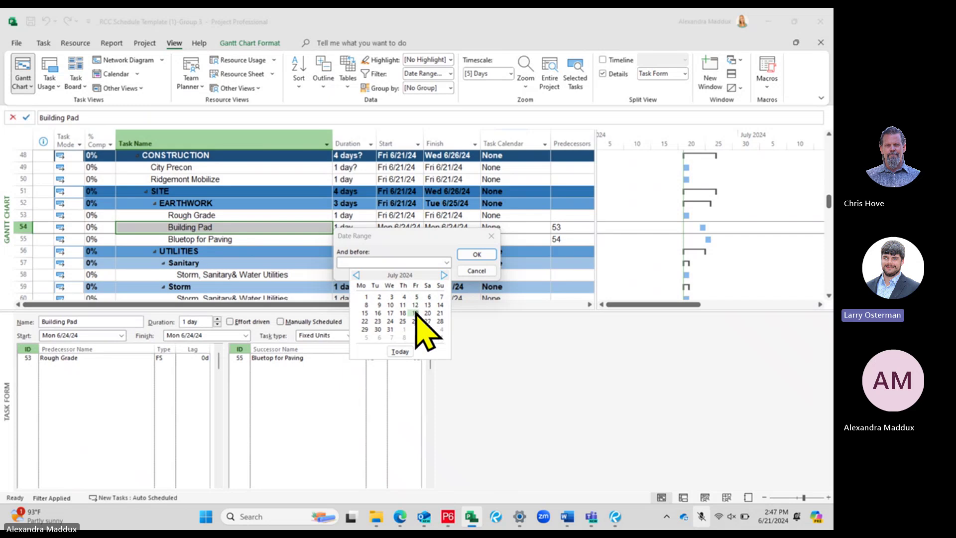
pyautogui.click(418, 312)
pyautogui.click(478, 254)
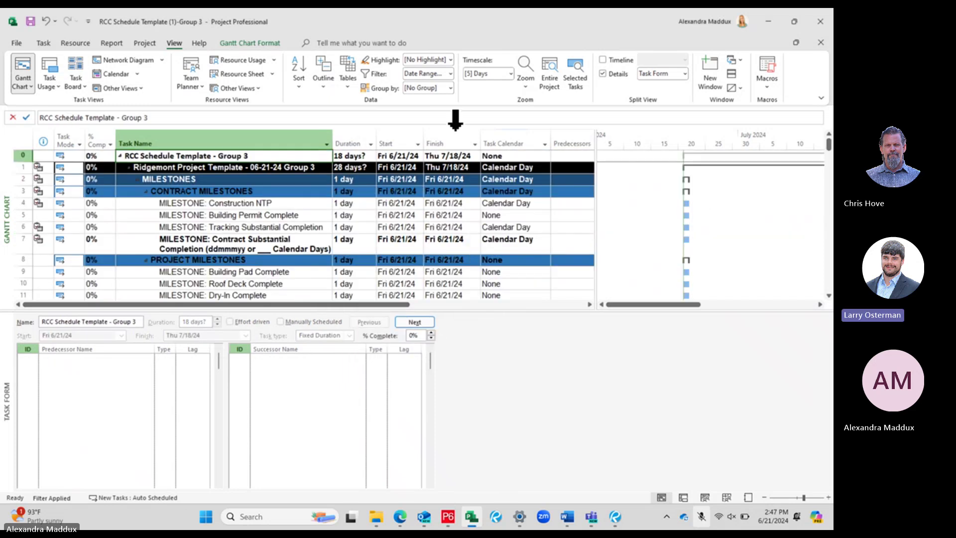
# - Remove the Date Range filter from the schedule
pyautogui.click(451, 74)
pyautogui.click(429, 99)
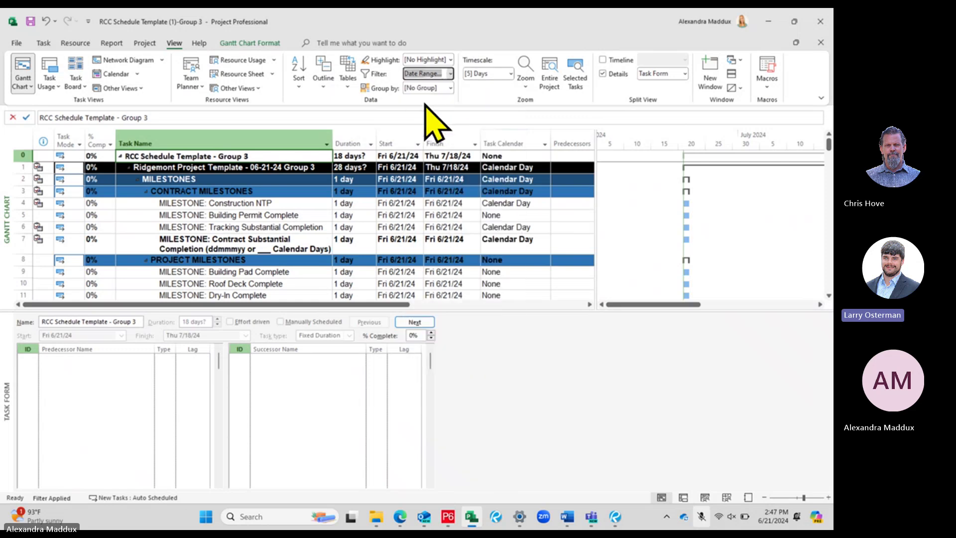
pyautogui.click(358, 192)
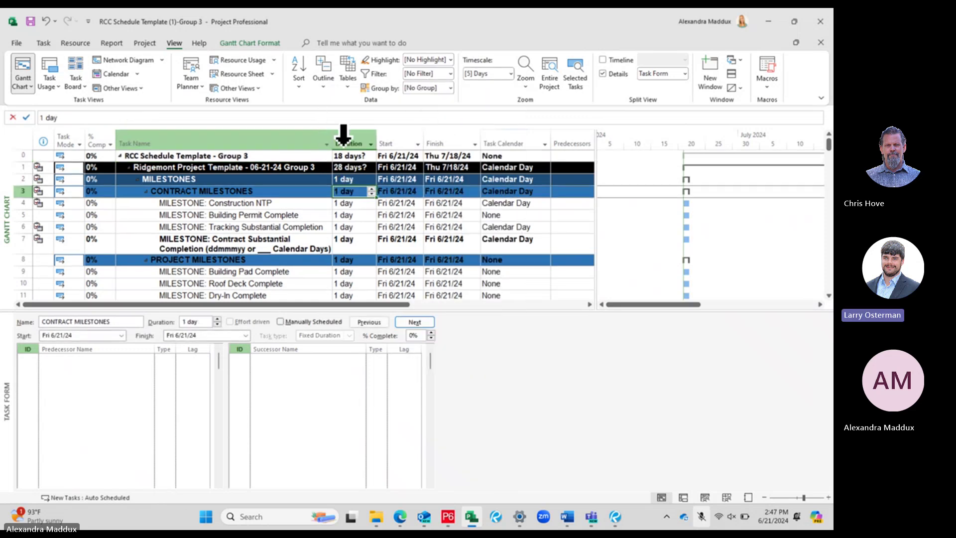
# - Look over the date filter options for the Start field, open its Custom AutoFilter, and cancel without applying one
pyautogui.click(419, 144)
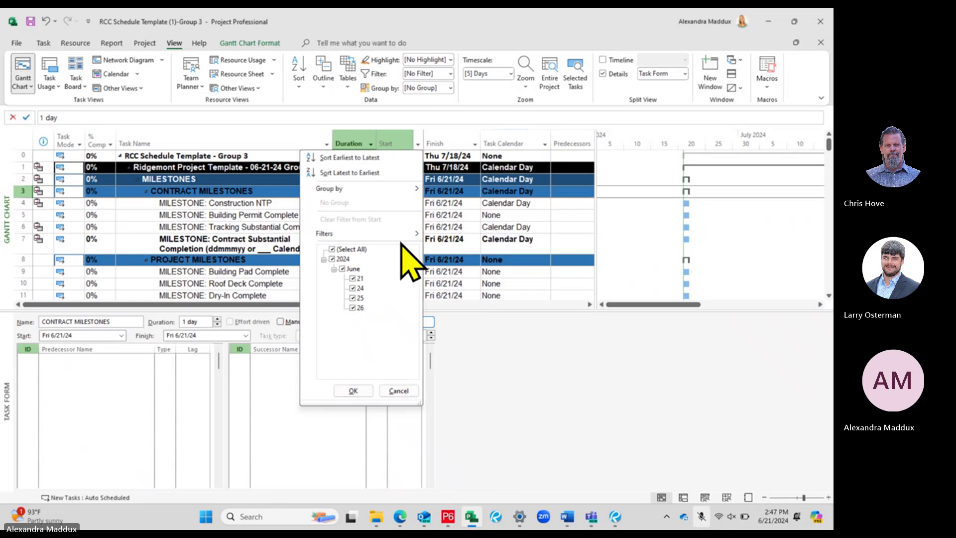
pyautogui.moveTo(413, 234)
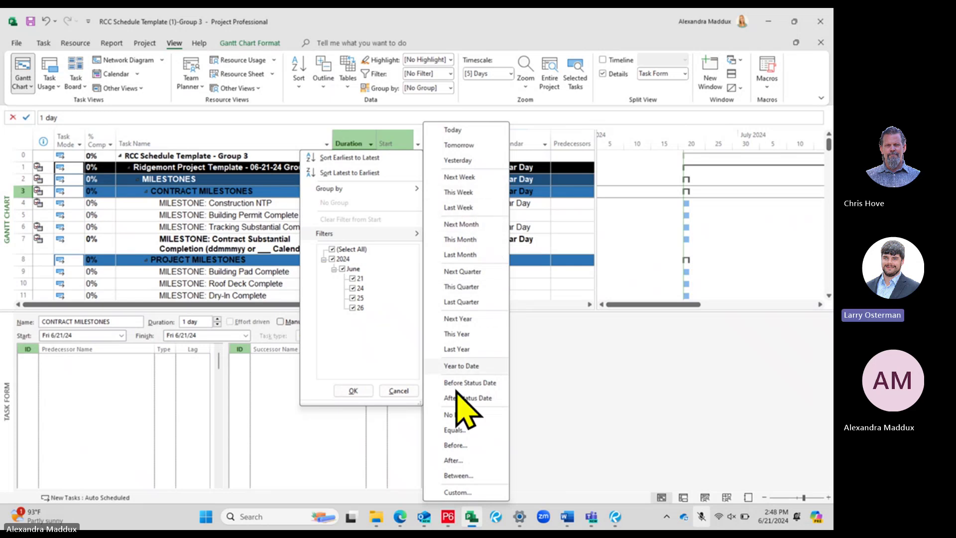
pyautogui.click(467, 493)
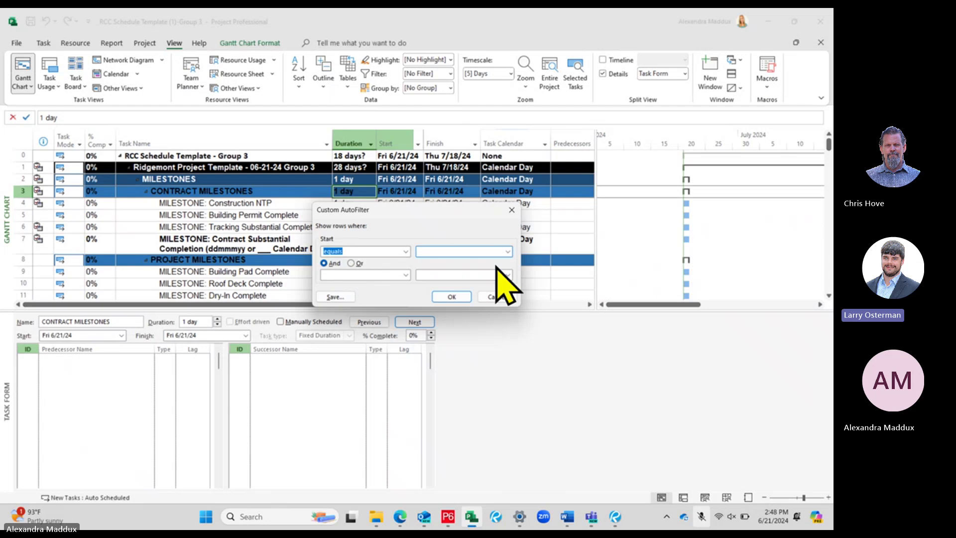
pyautogui.click(496, 297)
pyautogui.click(451, 73)
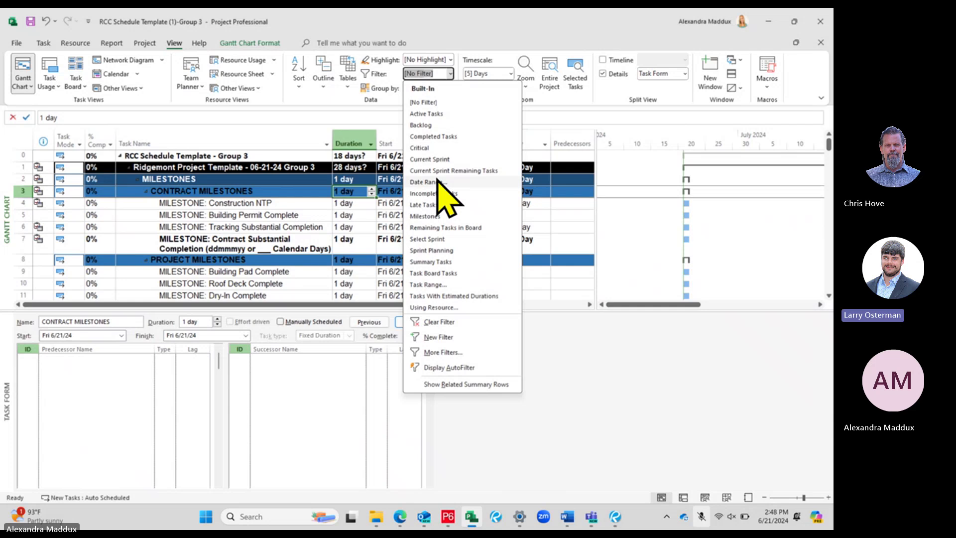
pyautogui.click(551, 163)
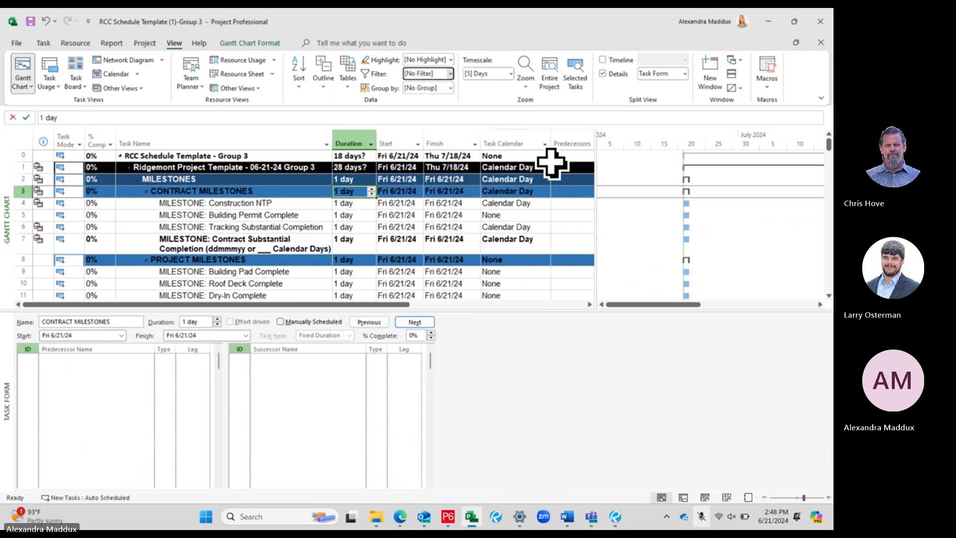
pyautogui.click(557, 167)
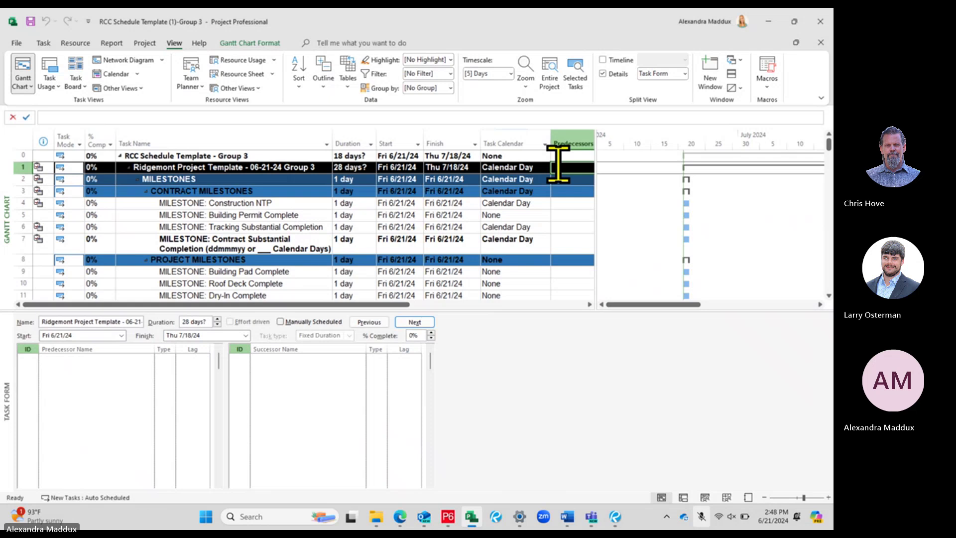
# - Narrow the task table beside the Gantt chart and collapse the Task Form pane so the schedule fills the window
pyautogui.click(247, 43)
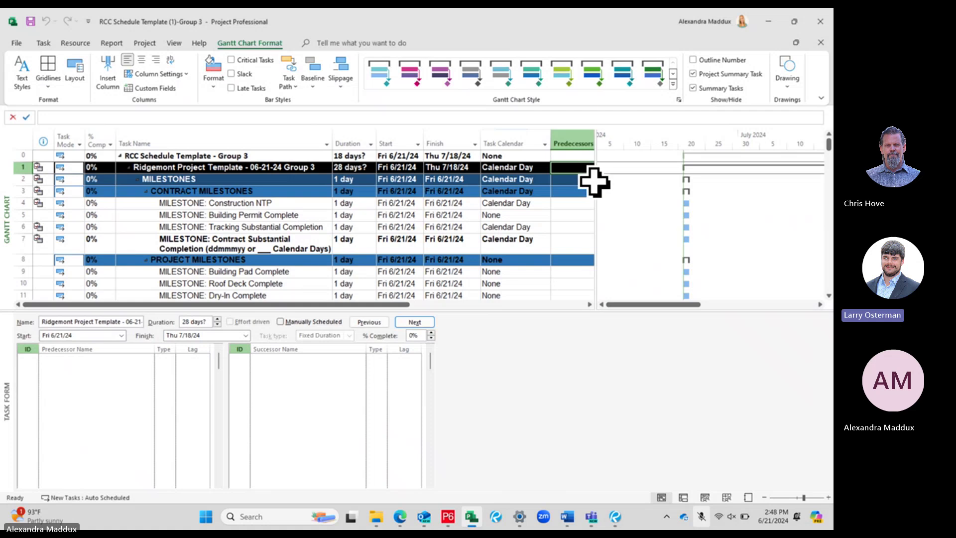
pyautogui.moveTo(594, 183); pyautogui.dragTo(563, 185)
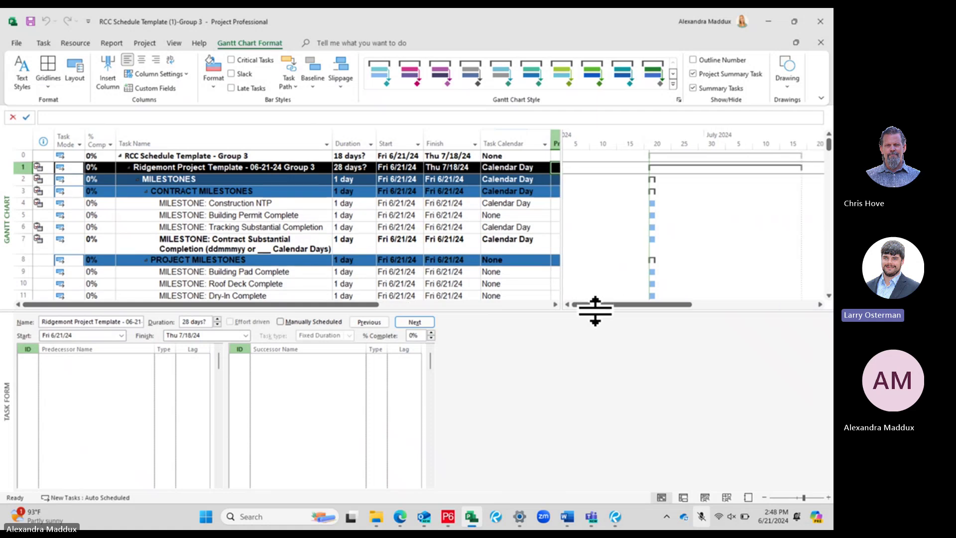
pyautogui.moveTo(595, 310); pyautogui.dragTo(583, 493)
pyautogui.scroll(-3, 613, 442)
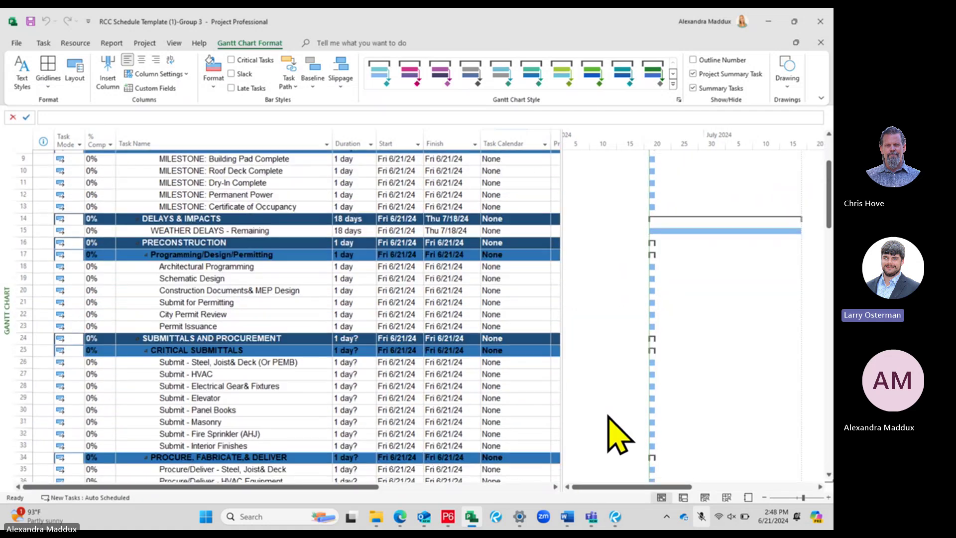
pyautogui.scroll(3, 608, 416)
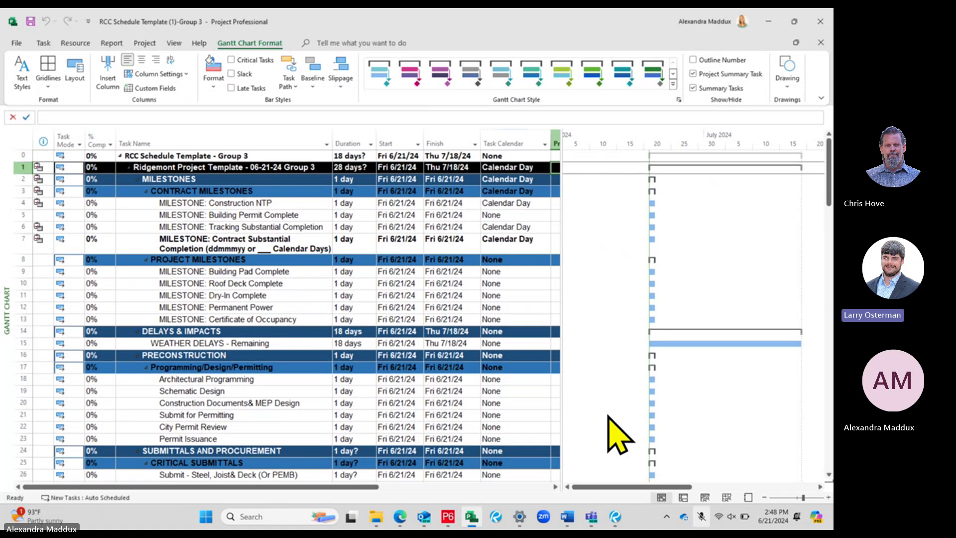
# - Turn on critical task highlighting for the Gantt chart bars
pyautogui.click(268, 342)
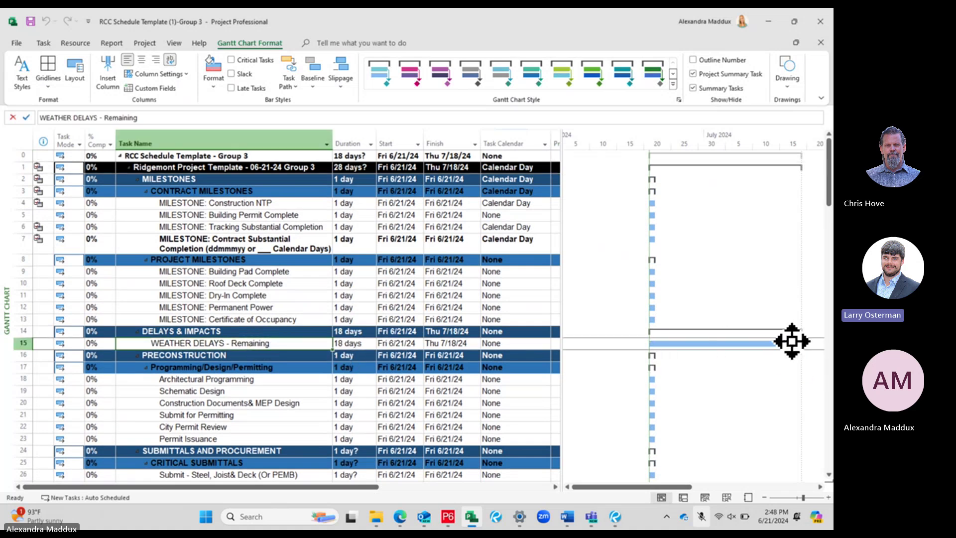
pyautogui.click(265, 365)
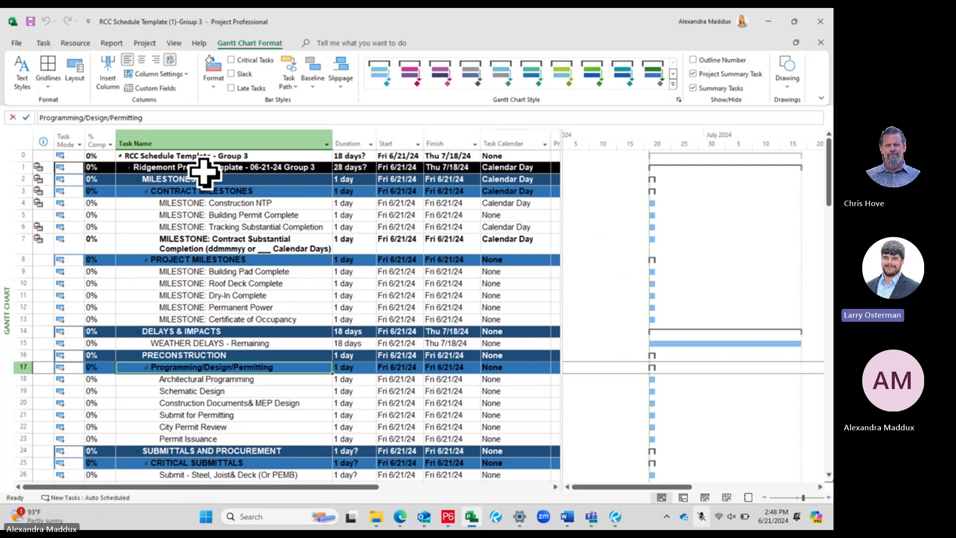
pyautogui.click(231, 60)
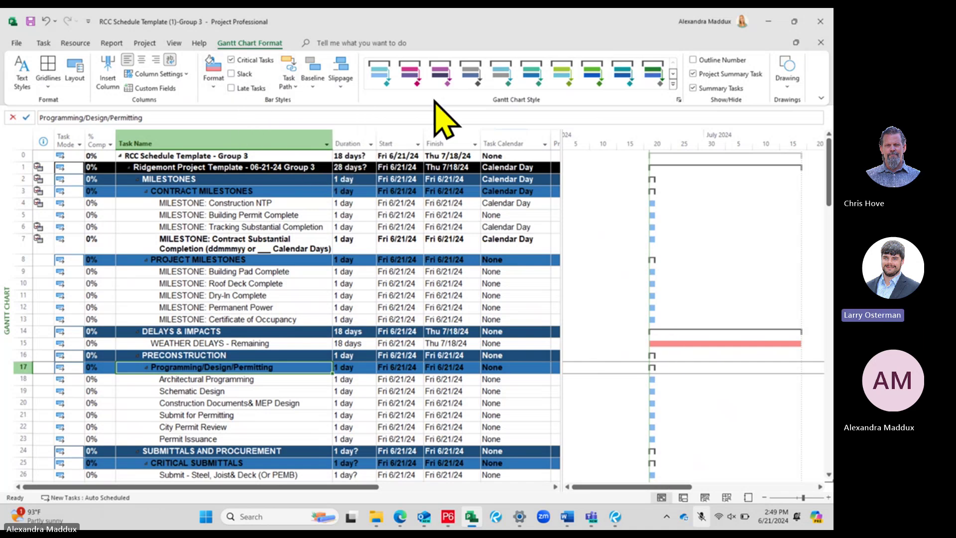
pyautogui.click(215, 78)
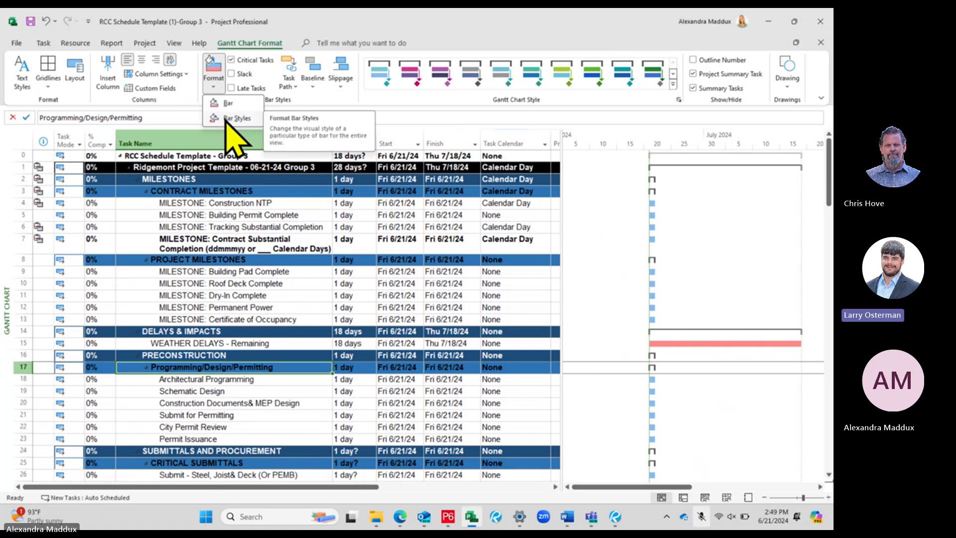
pyautogui.click(244, 43)
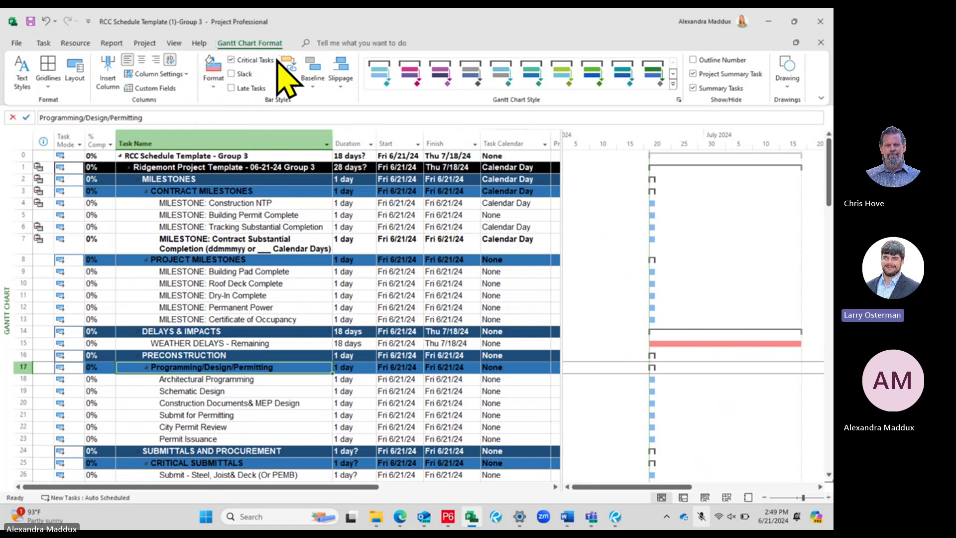
pyautogui.click(213, 77)
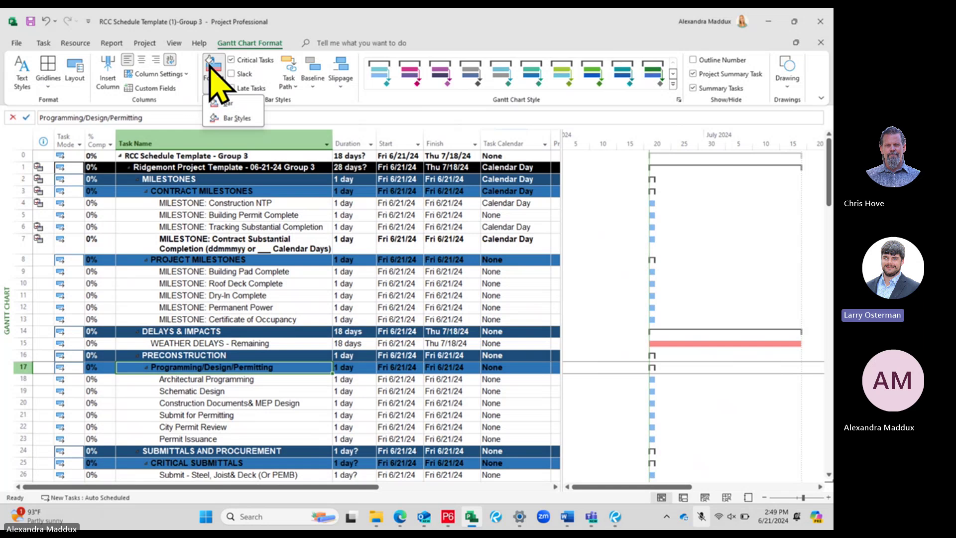
pyautogui.click(235, 118)
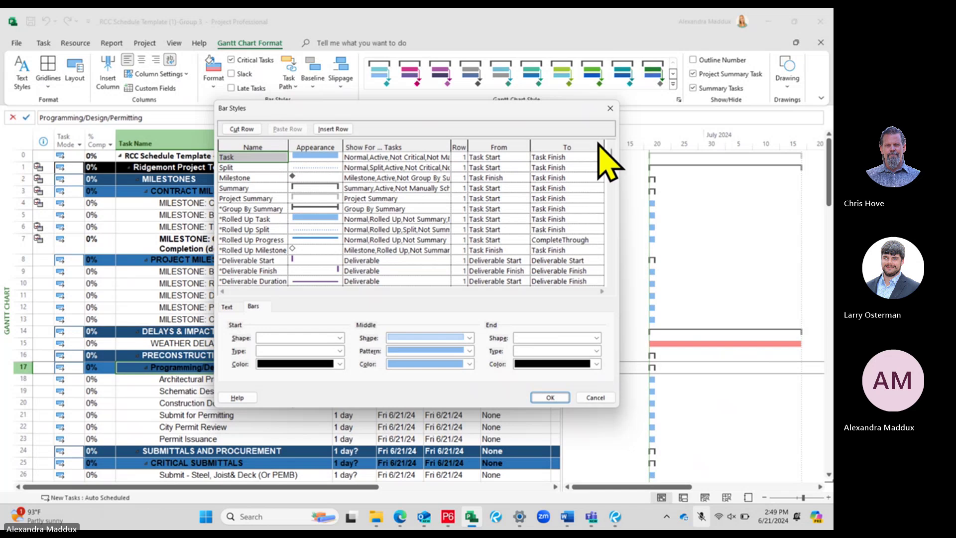
pyautogui.click(610, 108)
# - In Bar Styles, set the text beside the right end of the Task bars to Name and apply it
pyautogui.click(213, 75)
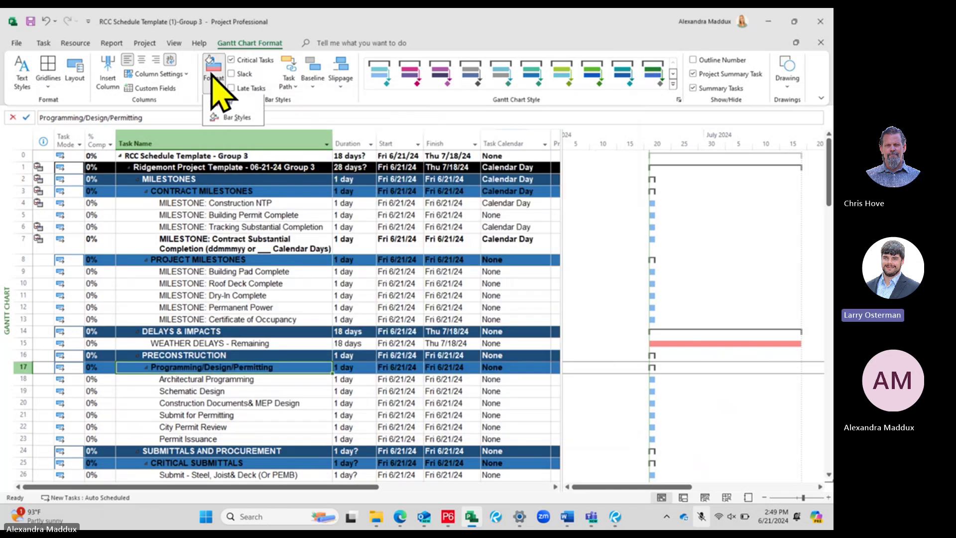
pyautogui.click(231, 120)
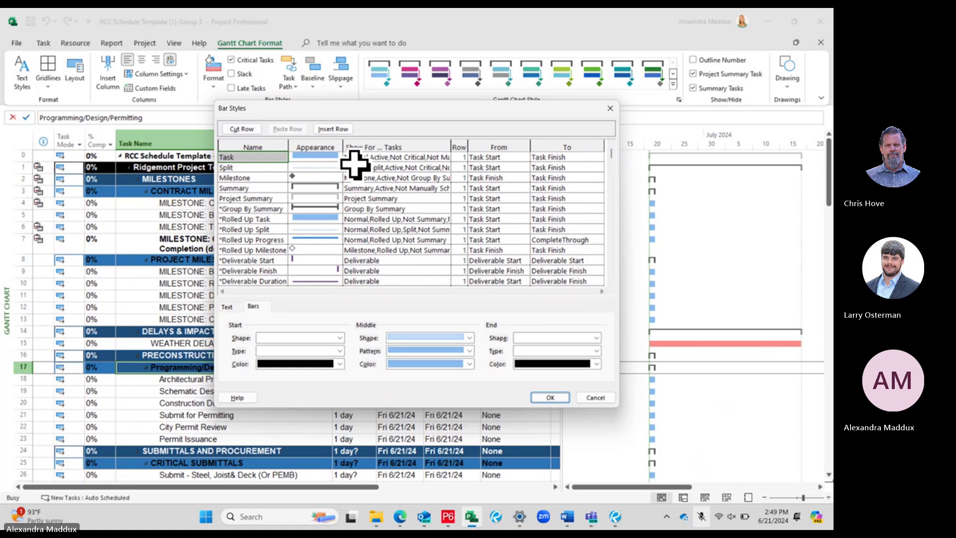
pyautogui.click(329, 156)
pyautogui.click(243, 157)
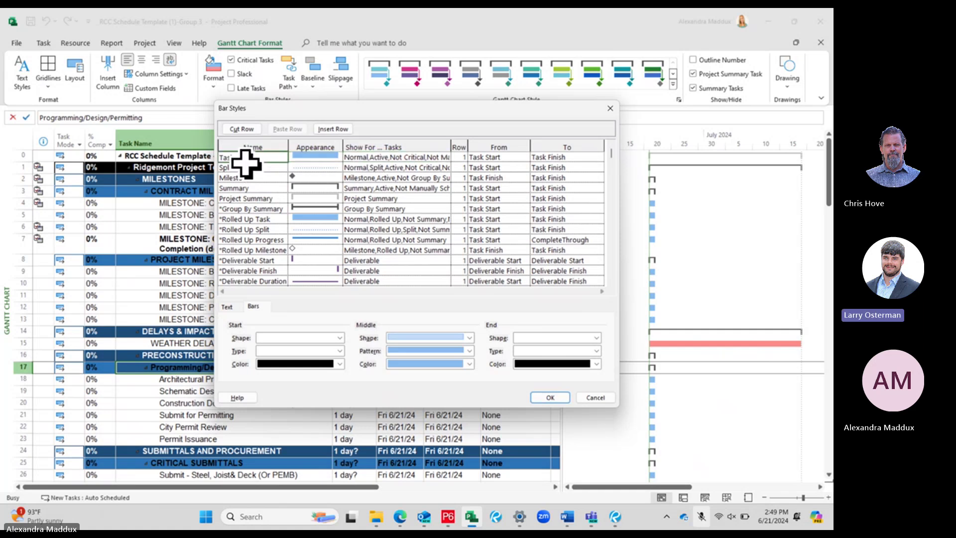
pyautogui.click(230, 307)
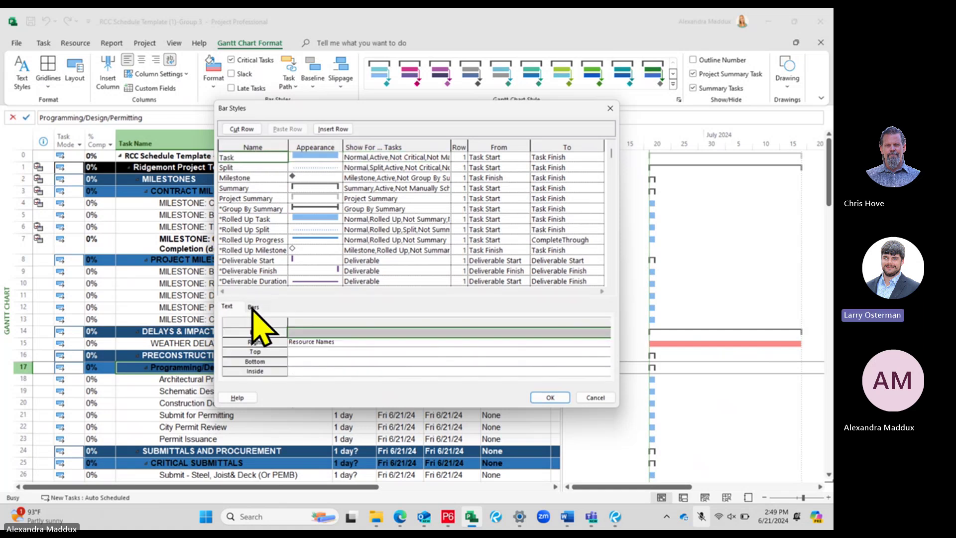
pyautogui.click(253, 307)
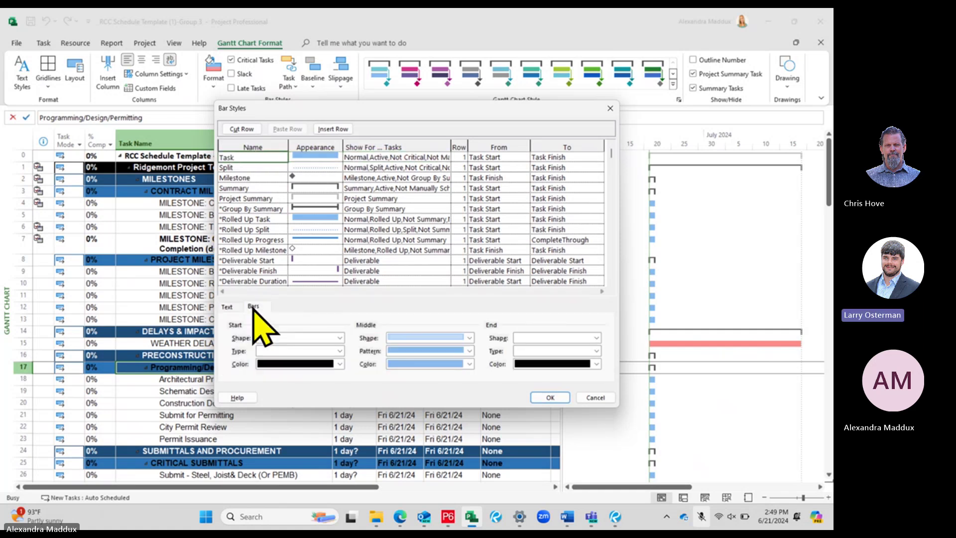
pyautogui.click(228, 309)
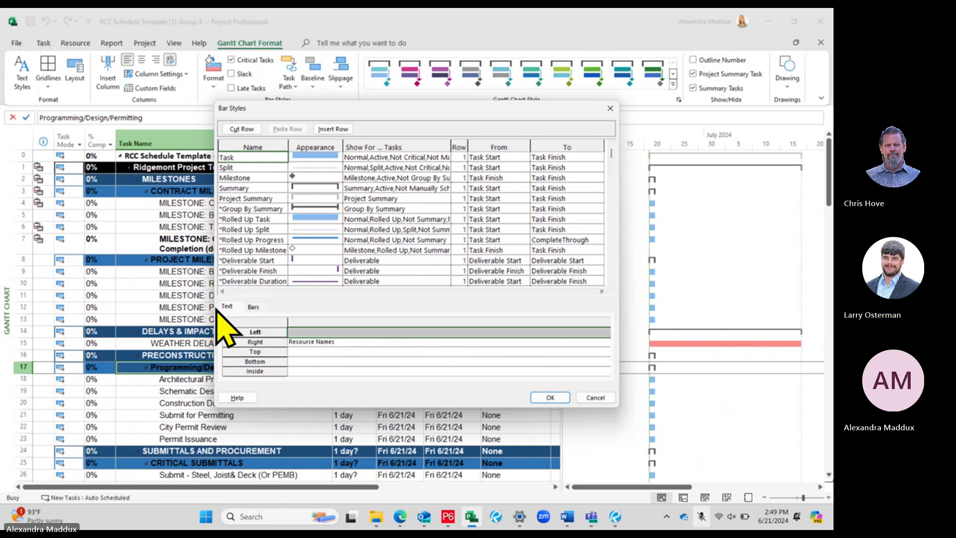
pyautogui.click(310, 343)
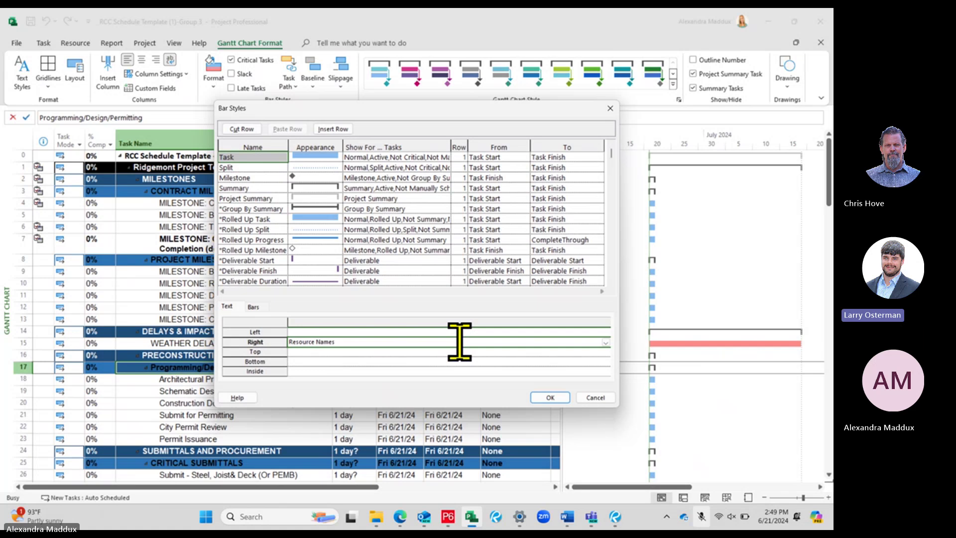
pyautogui.write('Name')
pyautogui.click(454, 352)
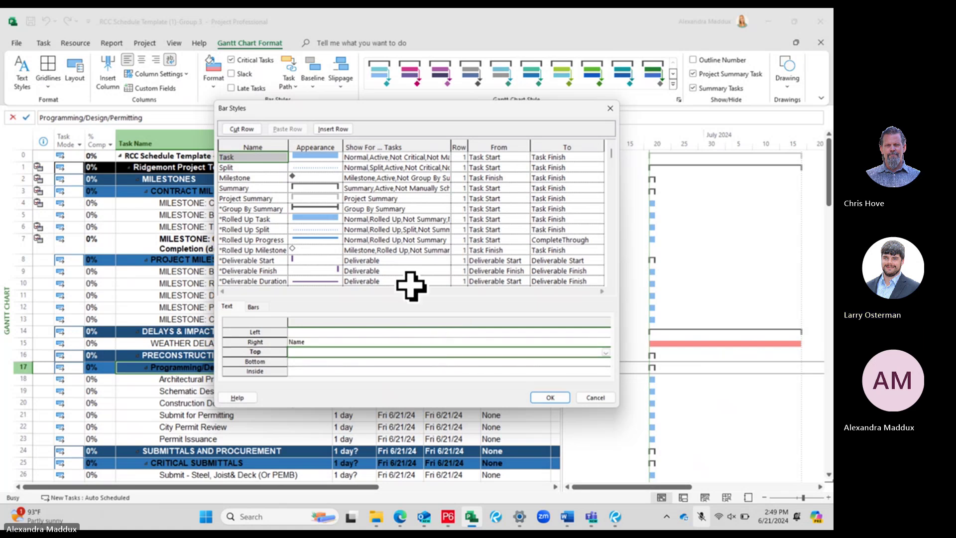
pyautogui.moveTo(354, 109); pyautogui.dragTo(295, 94)
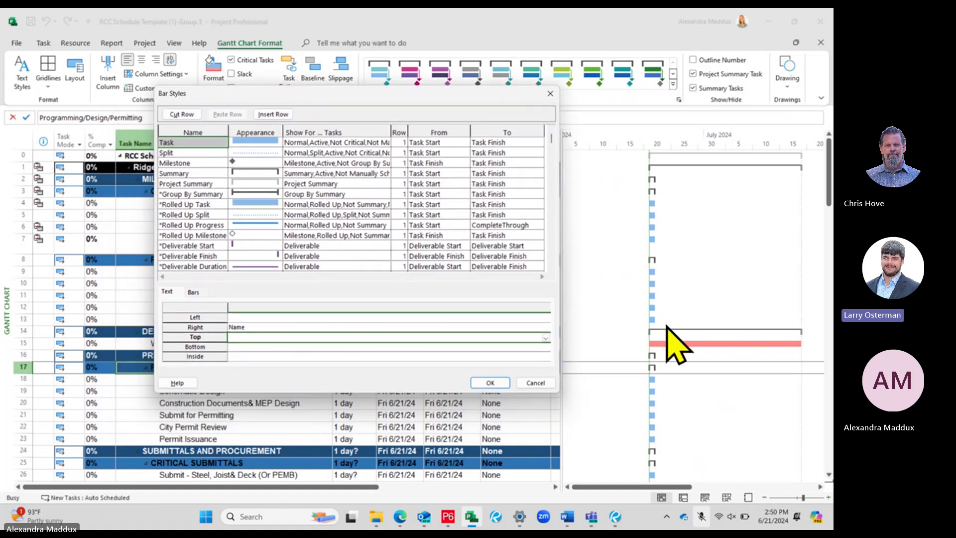
pyautogui.click(307, 326)
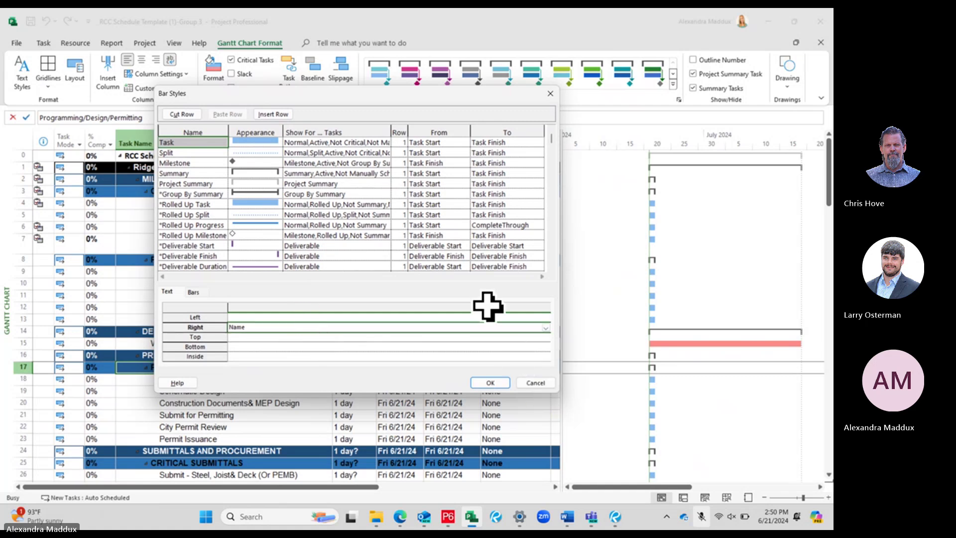
pyautogui.click(204, 142)
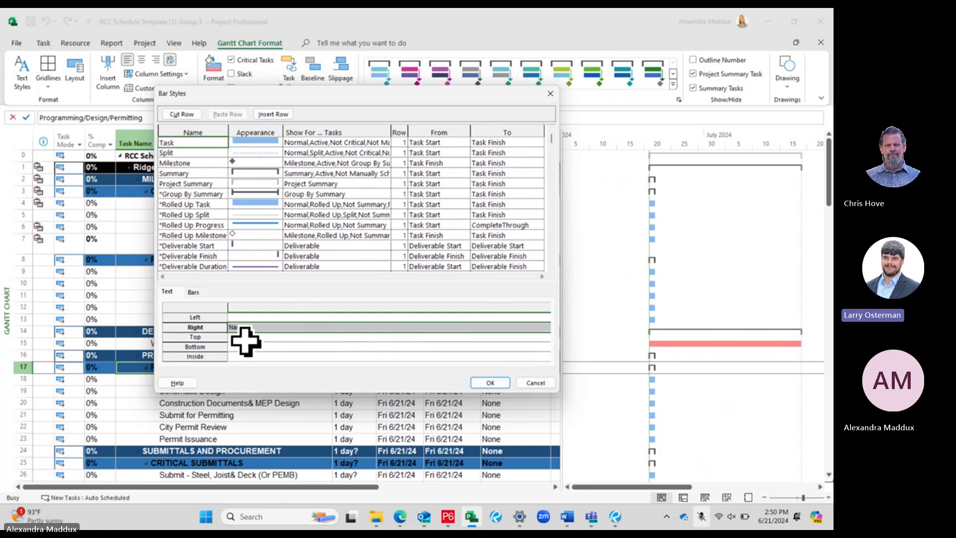
pyautogui.click(490, 383)
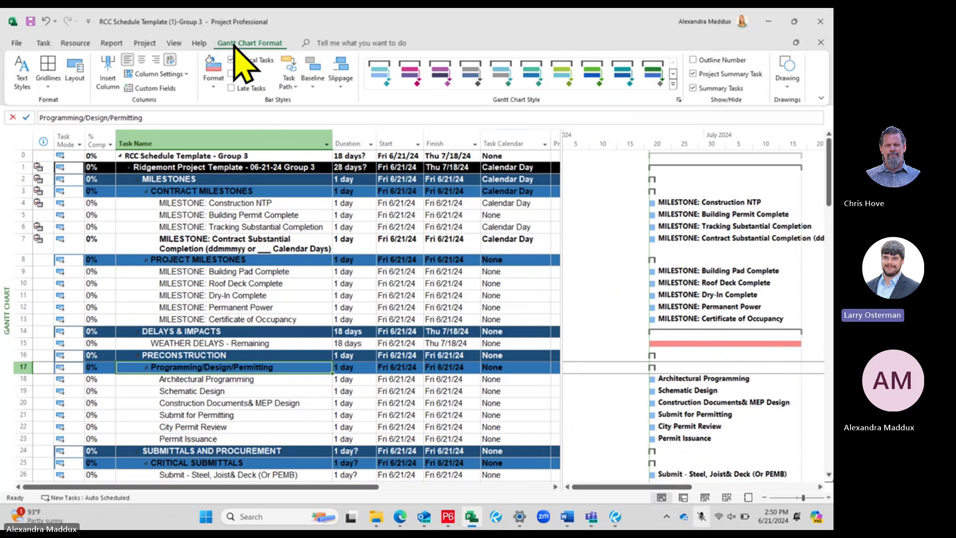
# - Try to set the right-hand text of the Critical bar style to Name in Bar Styles
pyautogui.click(213, 87)
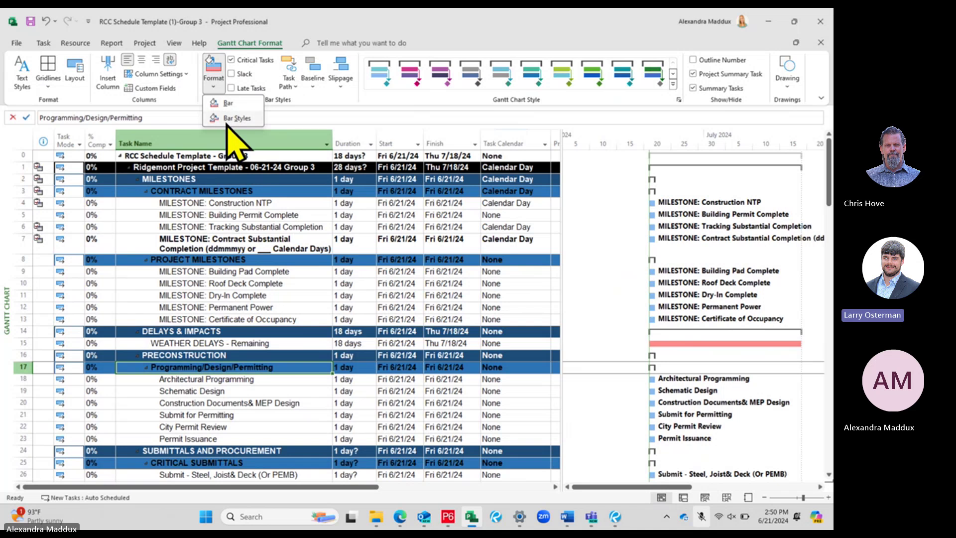
pyautogui.click(234, 129)
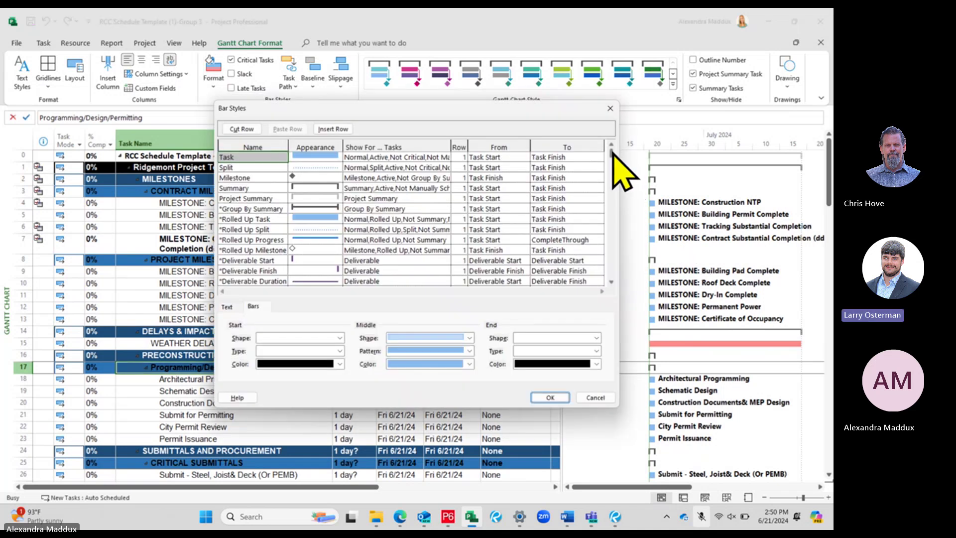
pyautogui.scroll(-3, 613, 159)
pyautogui.moveTo(612, 153); pyautogui.dragTo(611, 174)
pyautogui.click(386, 219)
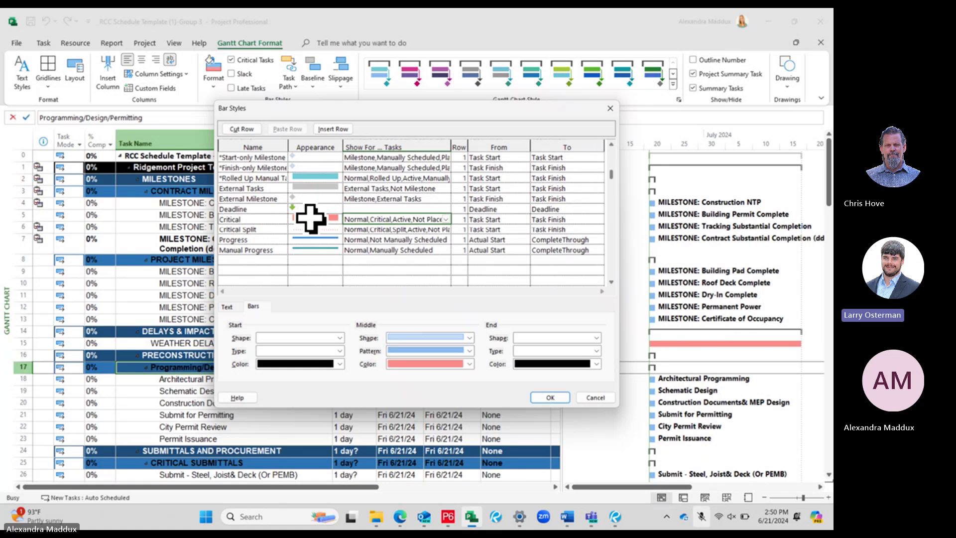
pyautogui.click(260, 219)
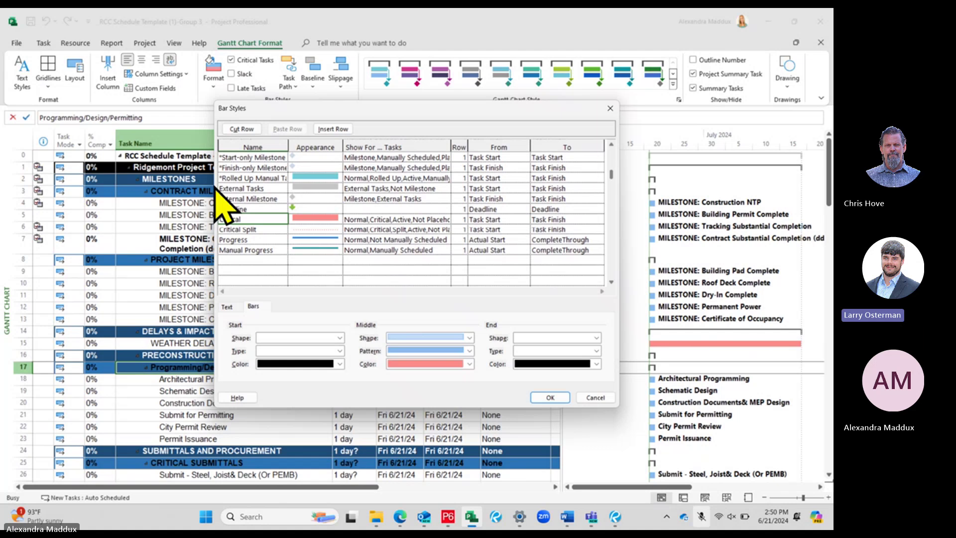
pyautogui.click(228, 308)
pyautogui.click(320, 342)
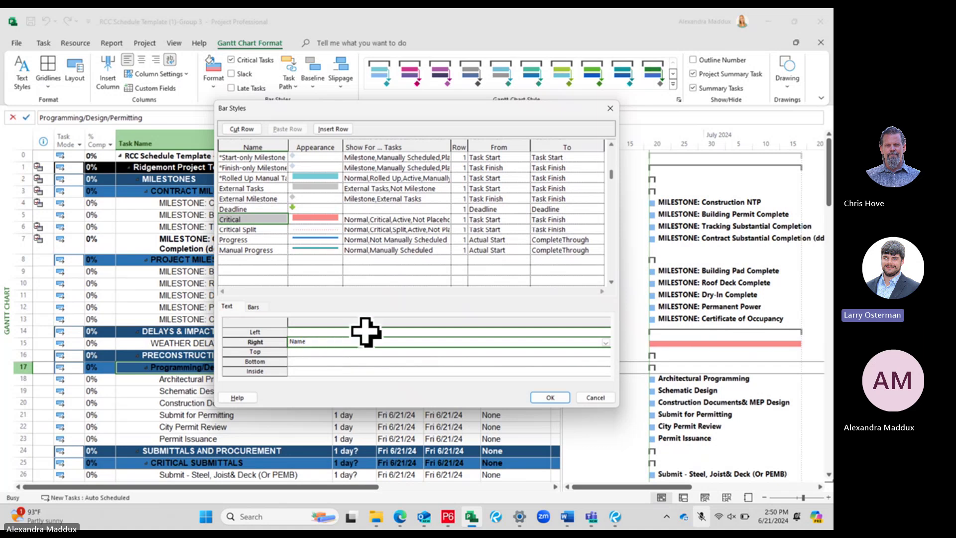
pyautogui.click(360, 353)
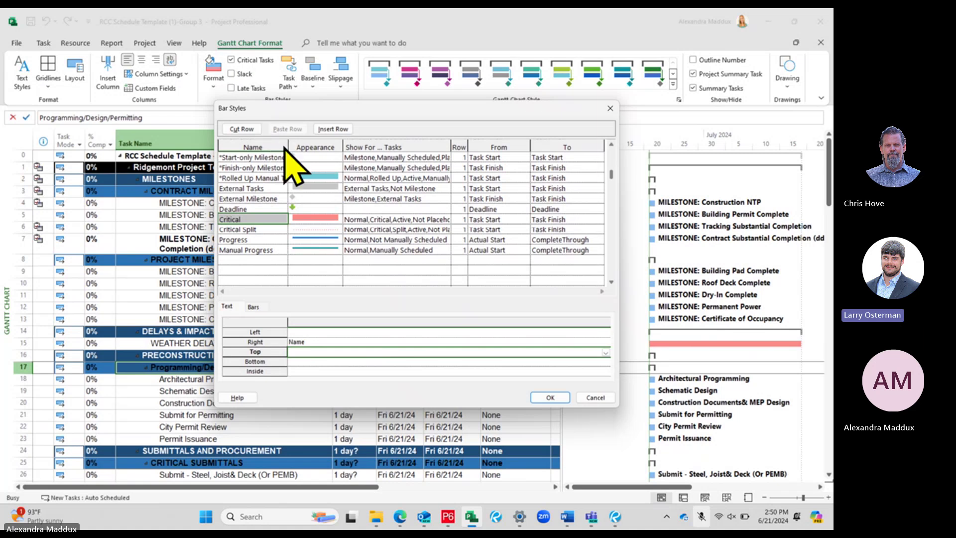
pyautogui.click(580, 400)
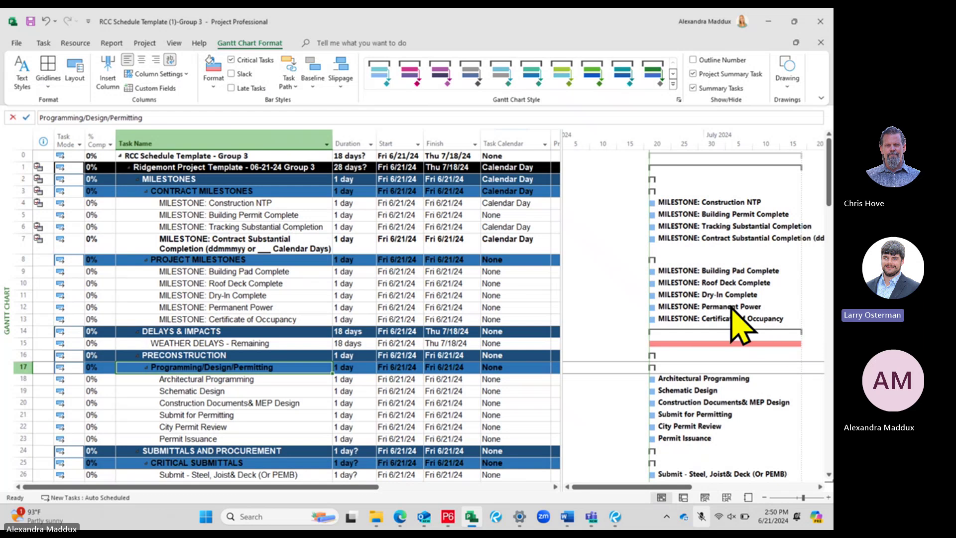
# - In Bar Styles, set the text beside the right end of the Critical bars to Name and apply it
pyautogui.click(820, 486)
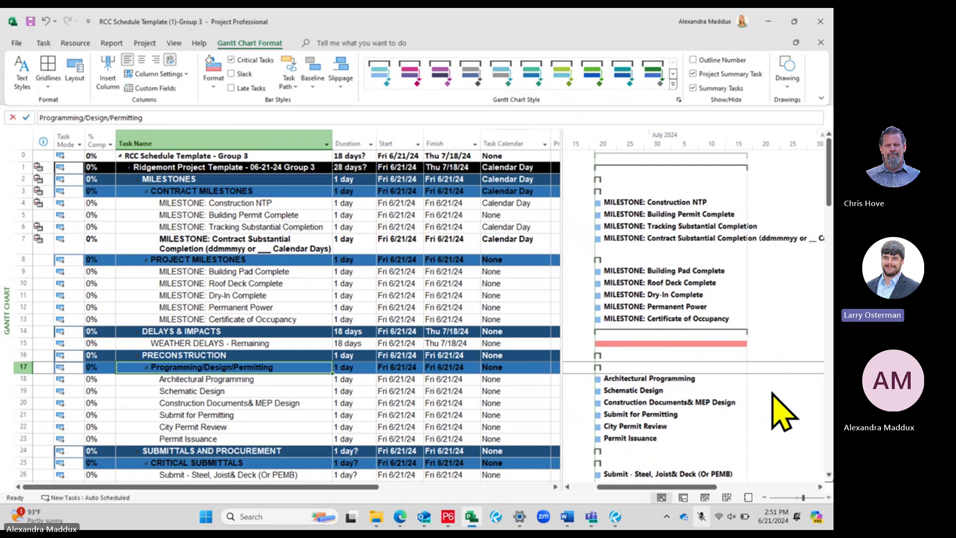
pyautogui.click(214, 85)
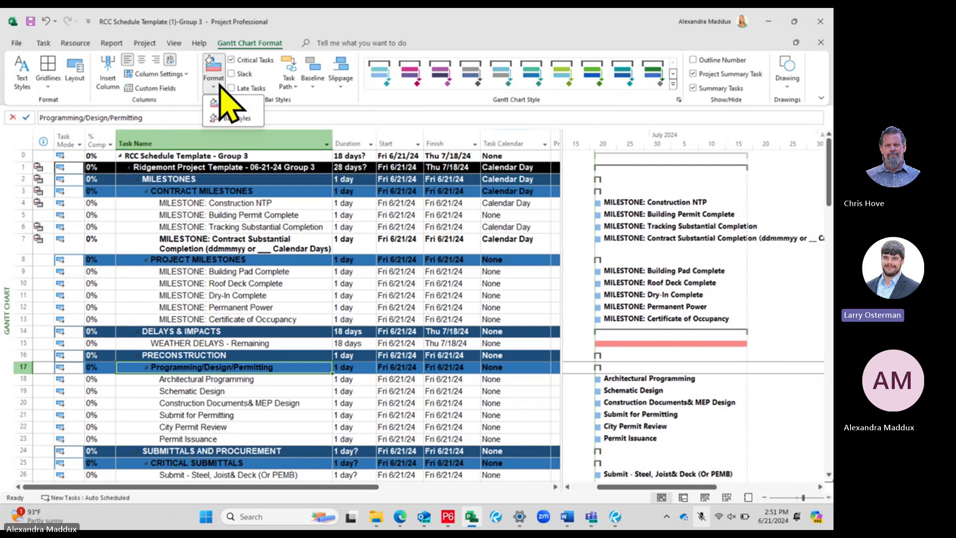
pyautogui.click(242, 117)
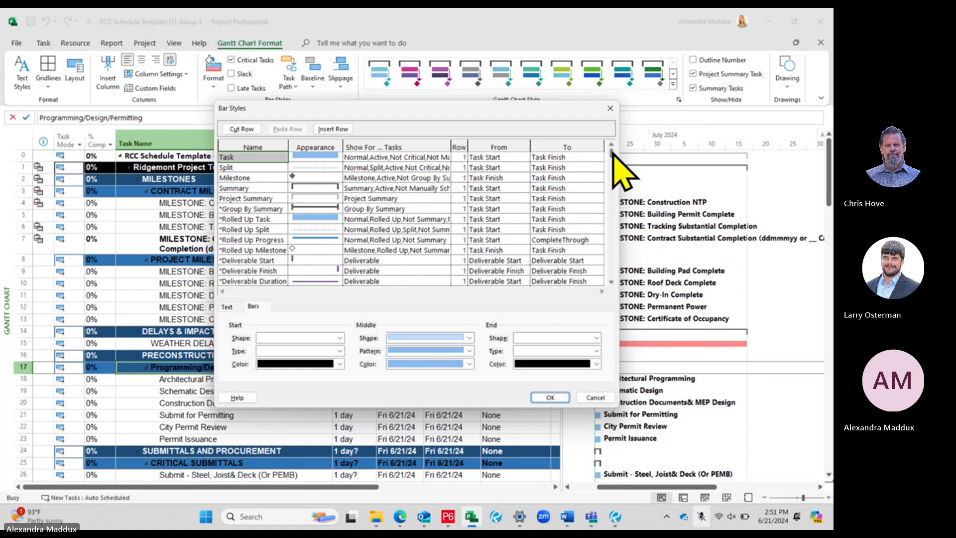
pyautogui.moveTo(612, 152); pyautogui.dragTo(612, 180)
pyautogui.click(371, 207)
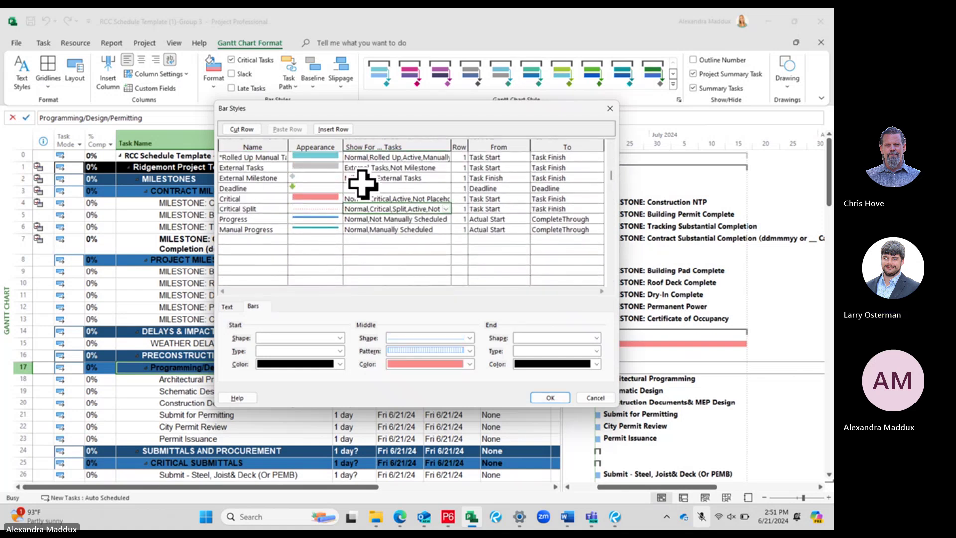
pyautogui.click(323, 199)
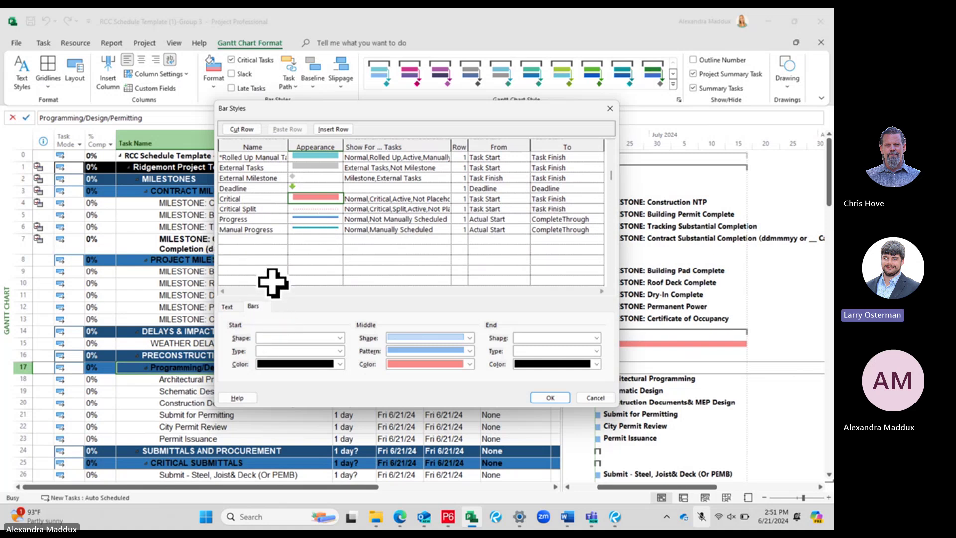
pyautogui.click(227, 306)
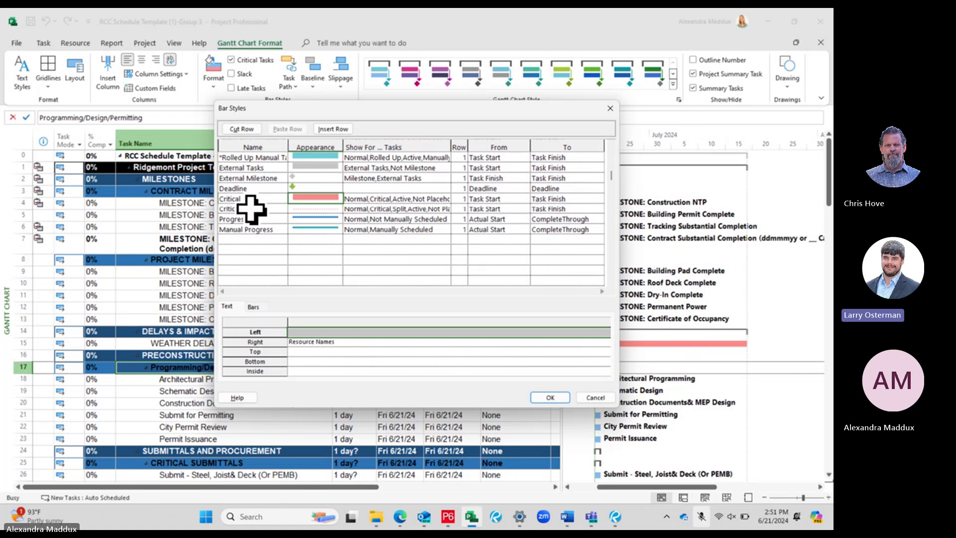
pyautogui.click(324, 342)
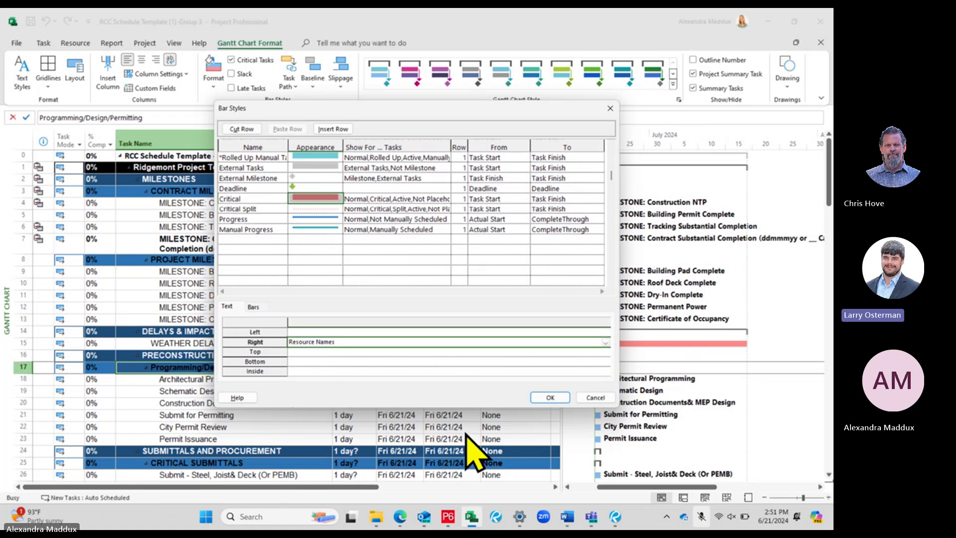
pyautogui.write('Name')
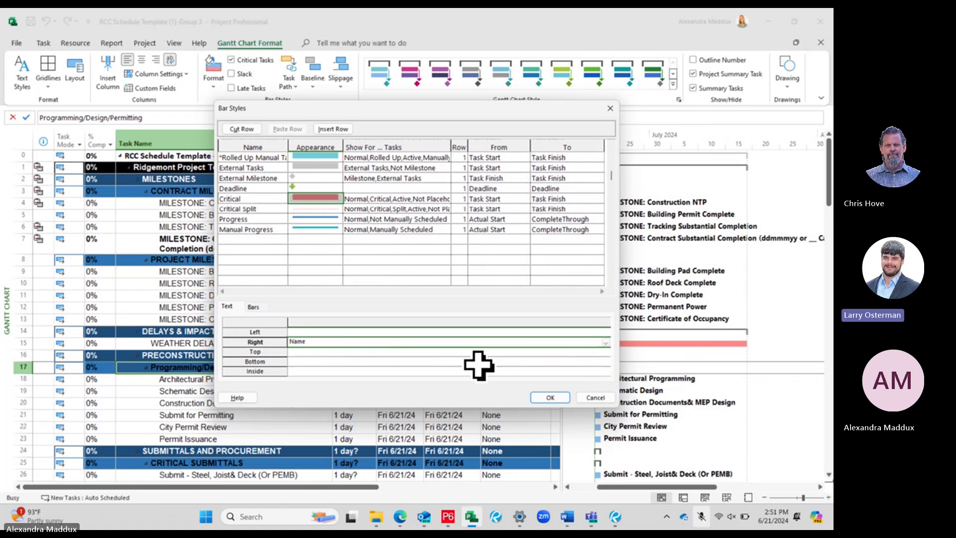
pyautogui.click(363, 351)
pyautogui.click(355, 342)
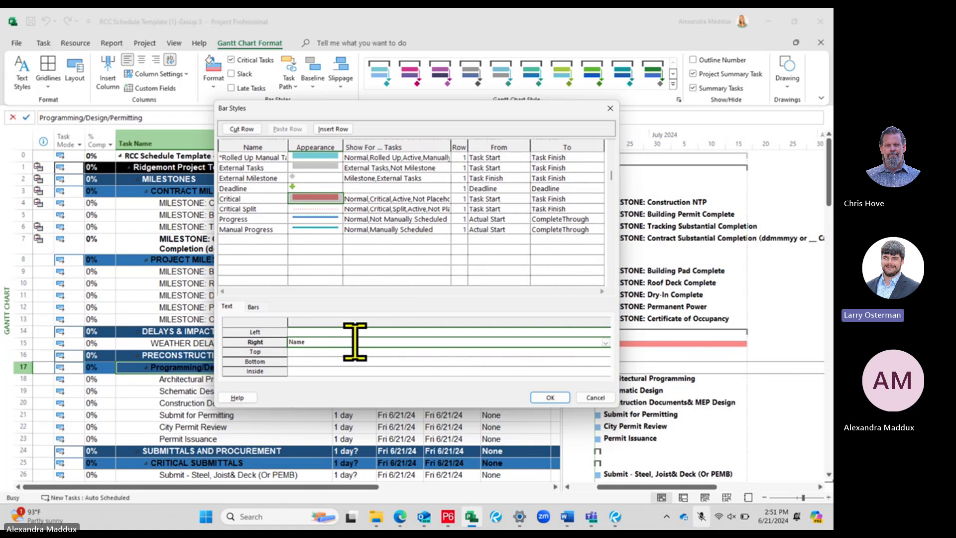
pyautogui.click(550, 398)
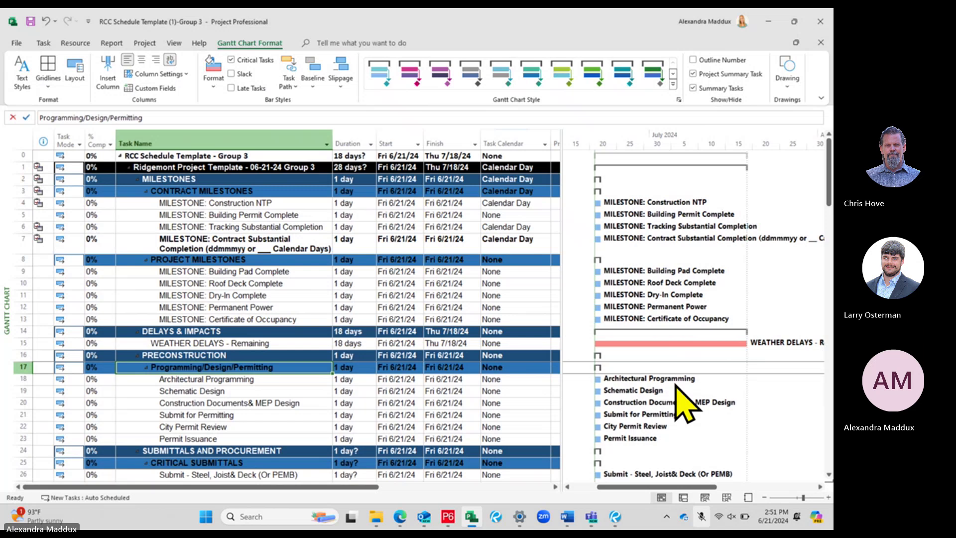
# - Set the durations of the four milestones under CONTRACT MILESTONES, from Construction NTP to Contract Substantial Completion, to 0 days
pyautogui.click(352, 203)
pyautogui.click(291, 202)
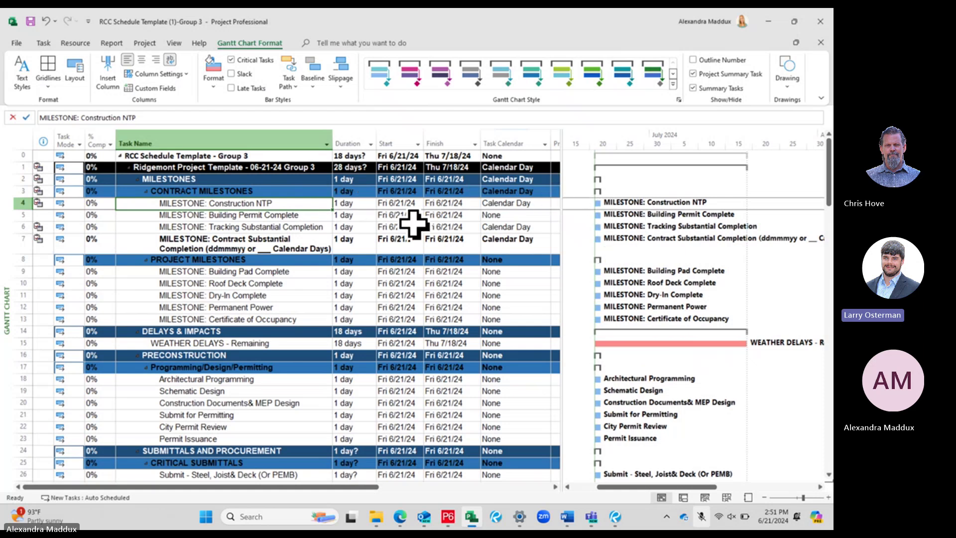
pyautogui.click(363, 205)
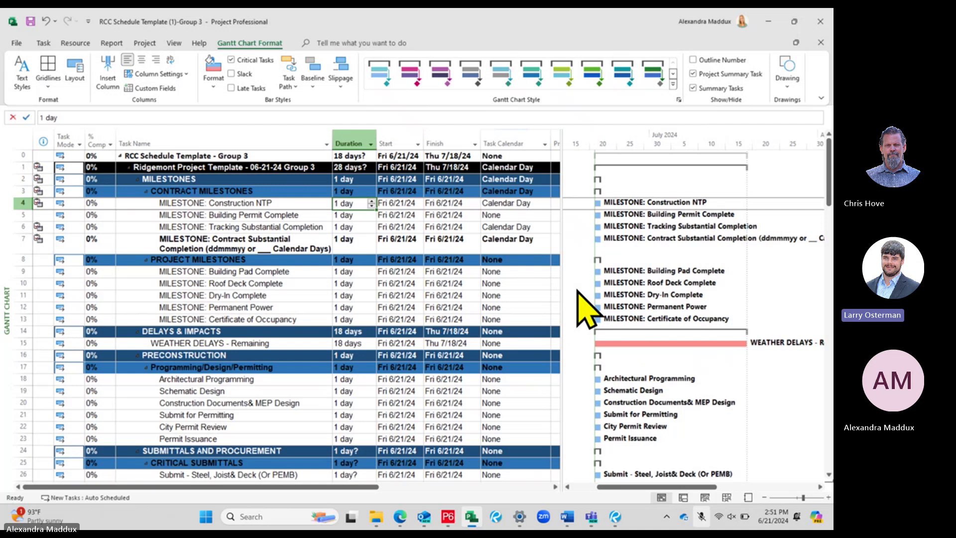
pyautogui.write('0')
pyautogui.press('Return')
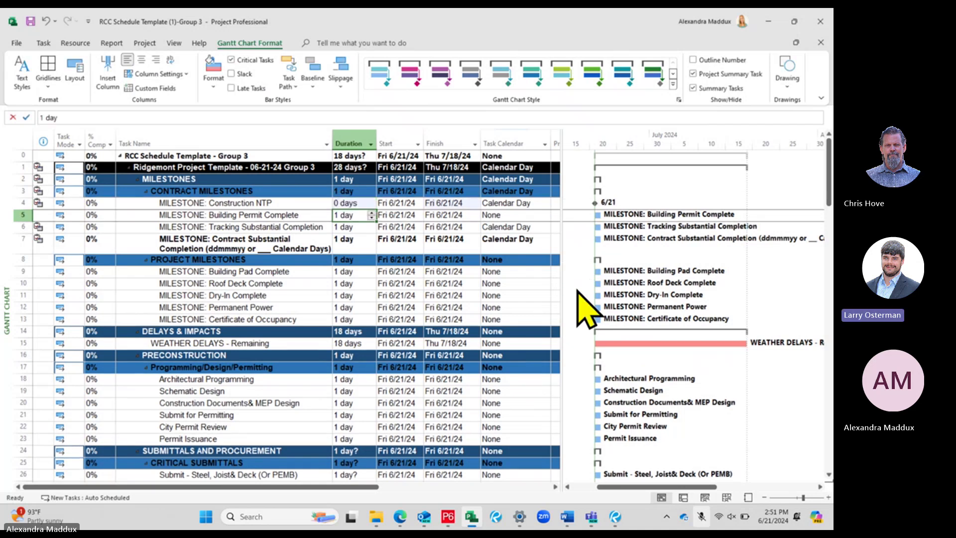
pyautogui.write('0')
pyautogui.press('Return')
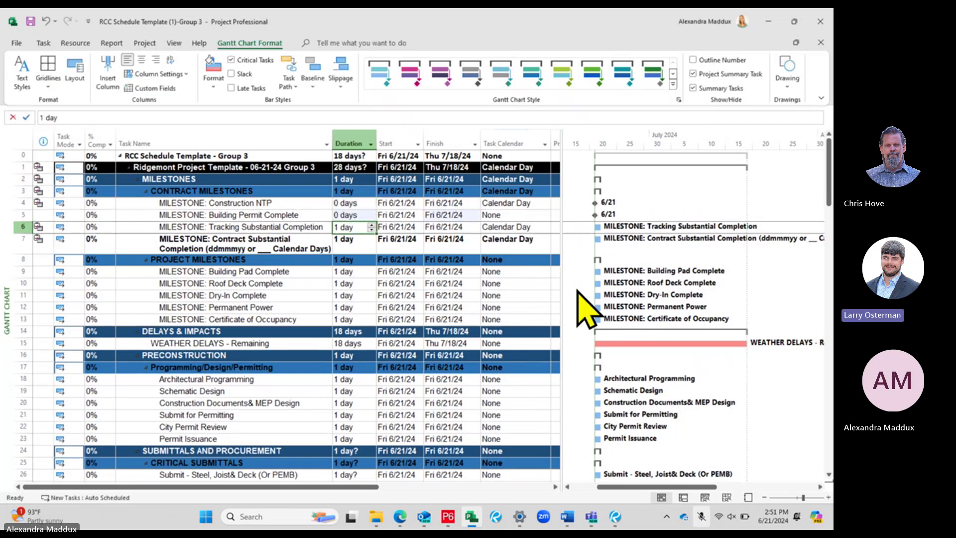
pyautogui.write('0')
pyautogui.press('Return')
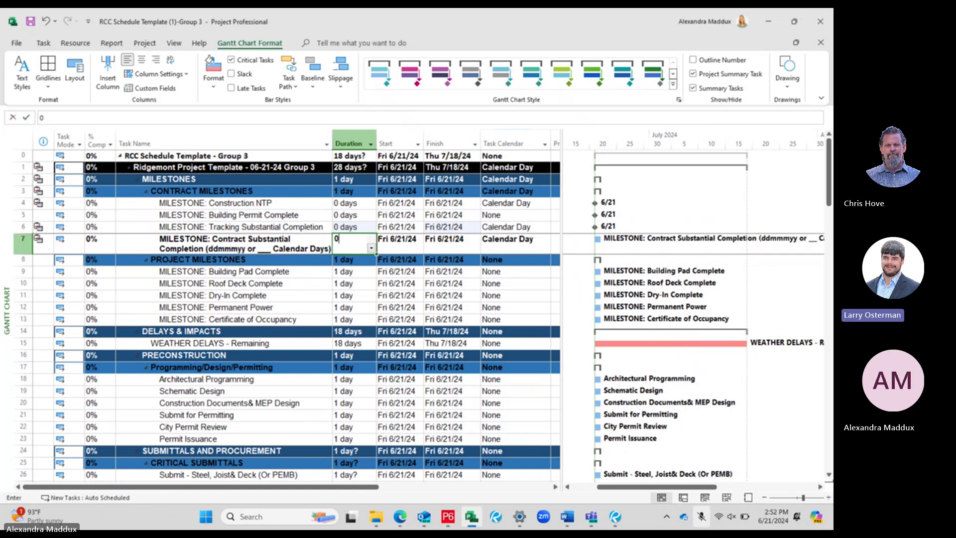
pyautogui.press('Return')
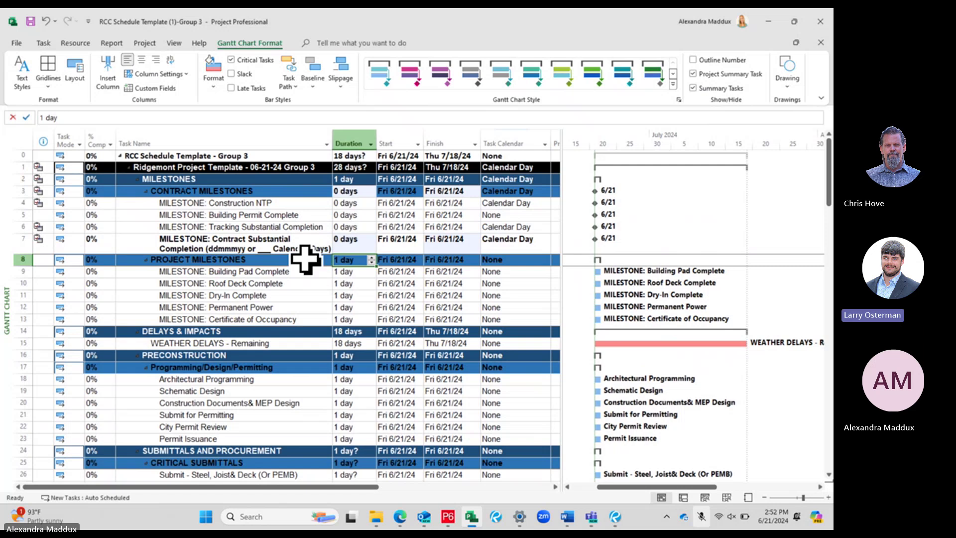
# - Set the durations of the five milestones under PROJECT MILESTONES, from Building Pad Complete to Certificate of Occupancy, to 0 days
pyautogui.click(353, 273)
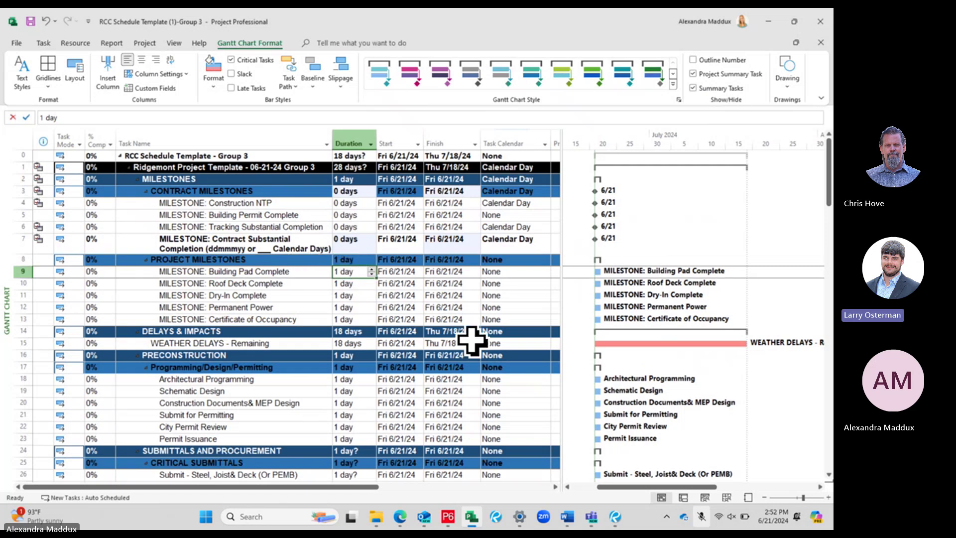
pyautogui.write('0')
pyautogui.press('Return')
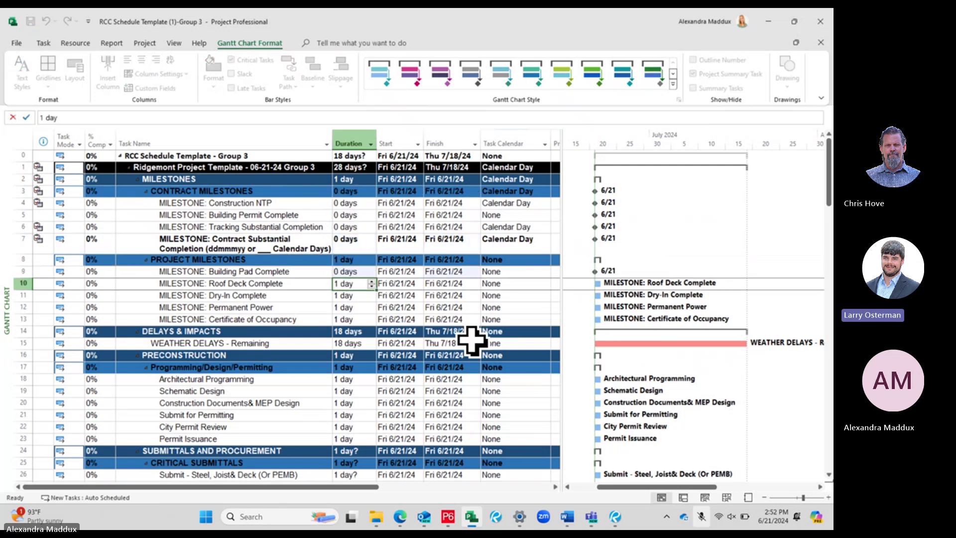
pyautogui.write('0')
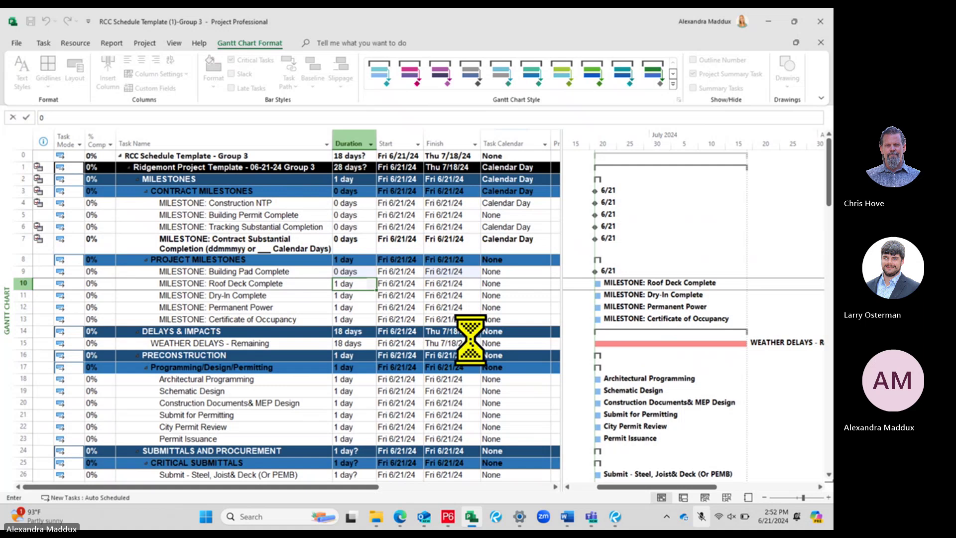
pyautogui.press('Return')
pyautogui.write('0')
pyautogui.press('Return')
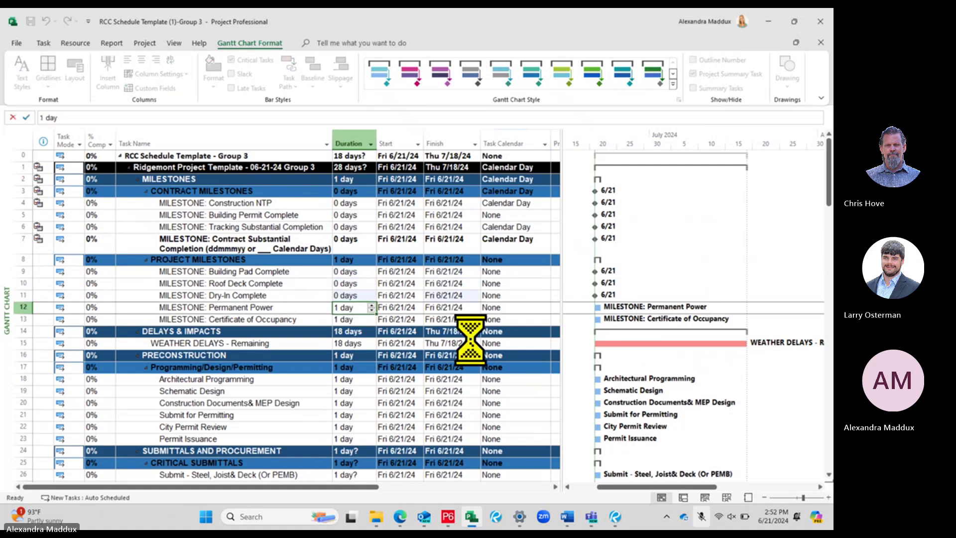
pyautogui.write('0')
pyautogui.press('Return')
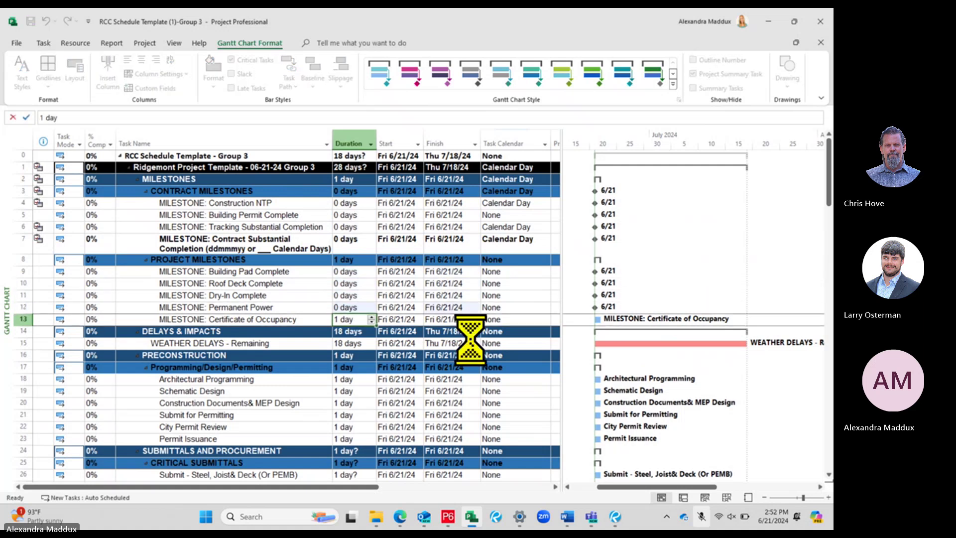
pyautogui.write('0')
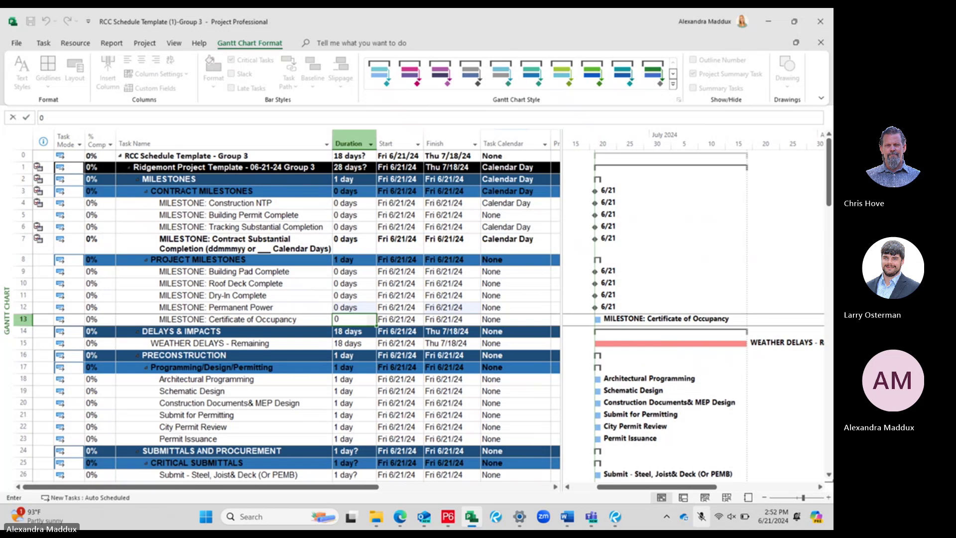
pyautogui.press('Return')
# - In Bar Styles, set the text beside the left of the Milestone markers to Finish
pyautogui.click(245, 192)
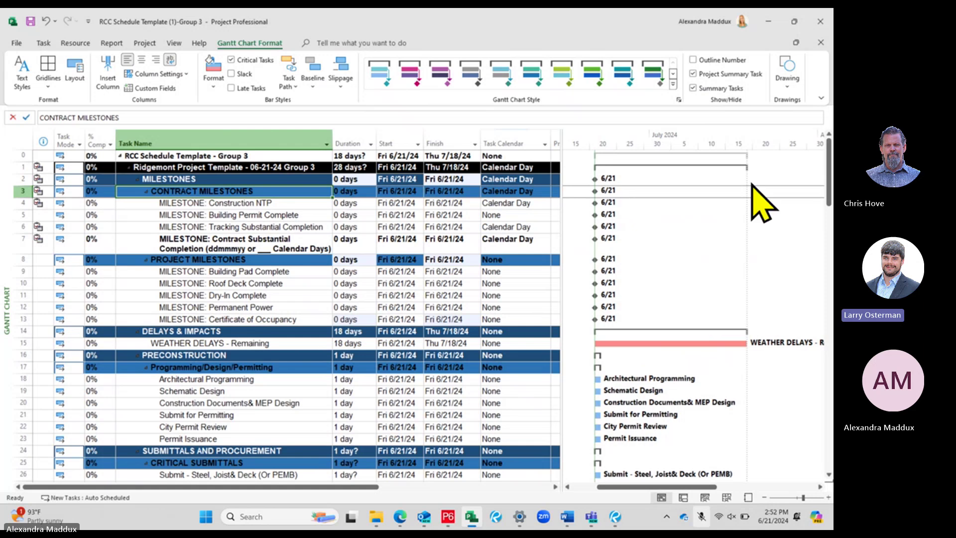
pyautogui.click(213, 86)
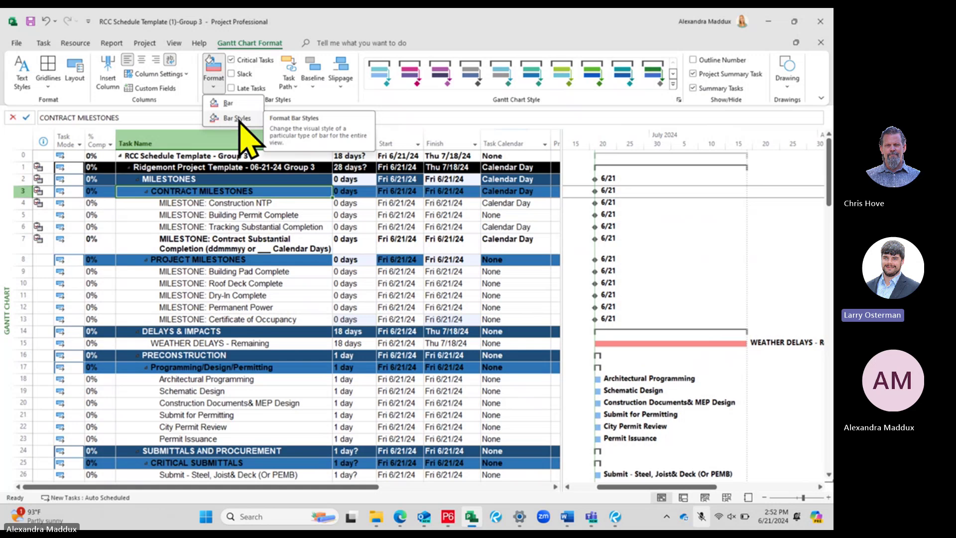
pyautogui.click(294, 246)
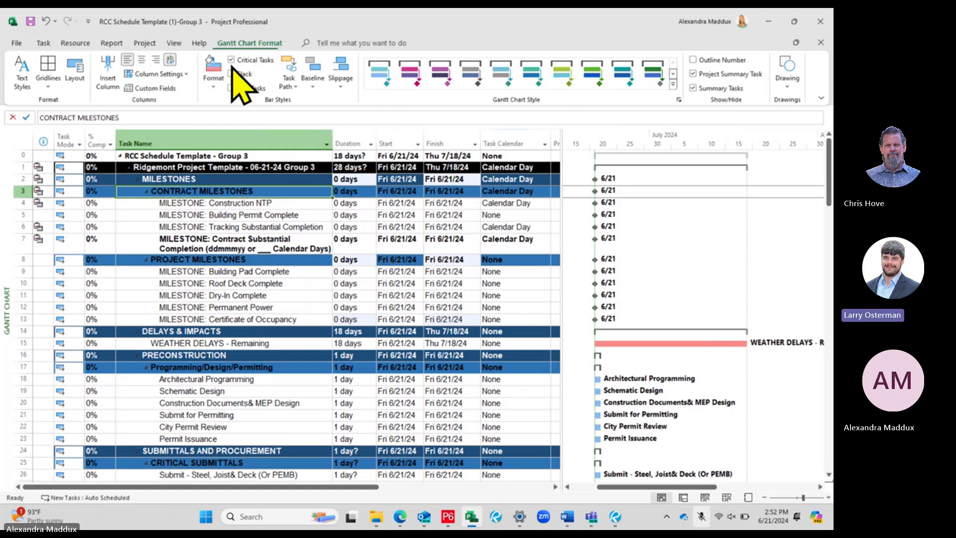
pyautogui.click(214, 86)
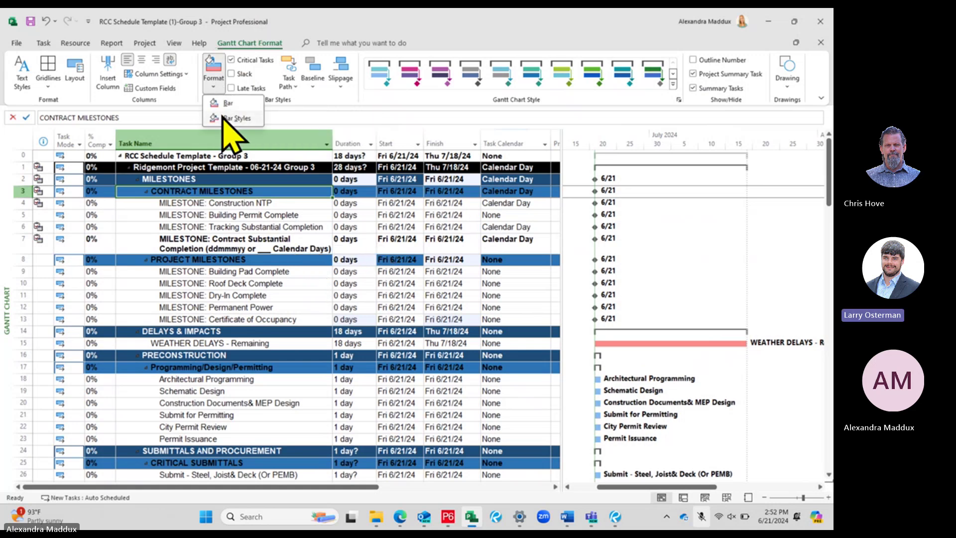
pyautogui.click(223, 119)
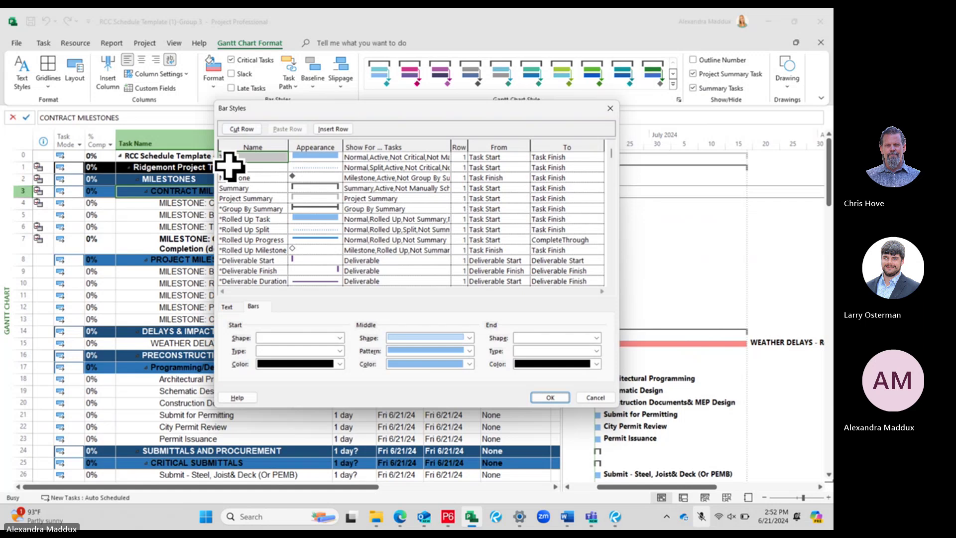
pyautogui.click(251, 178)
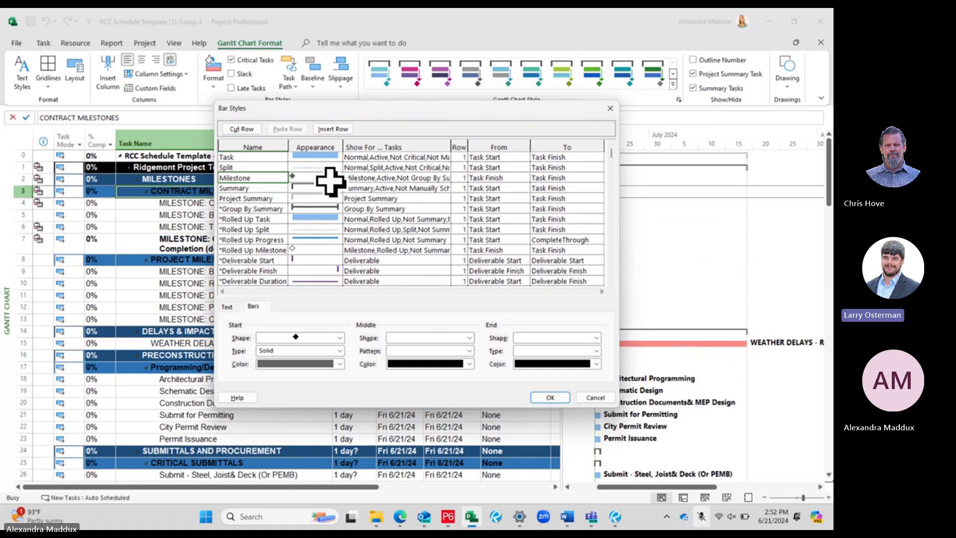
pyautogui.click(228, 308)
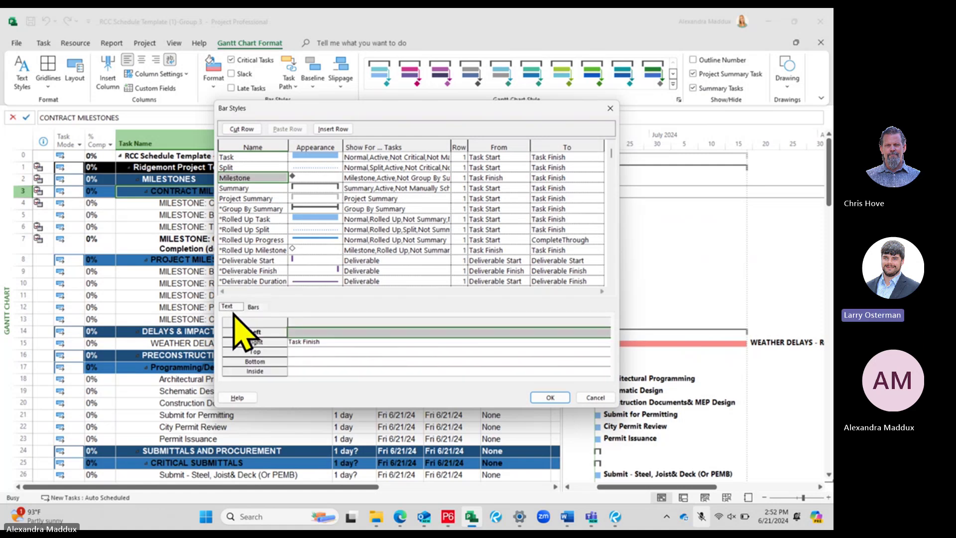
pyautogui.click(337, 332)
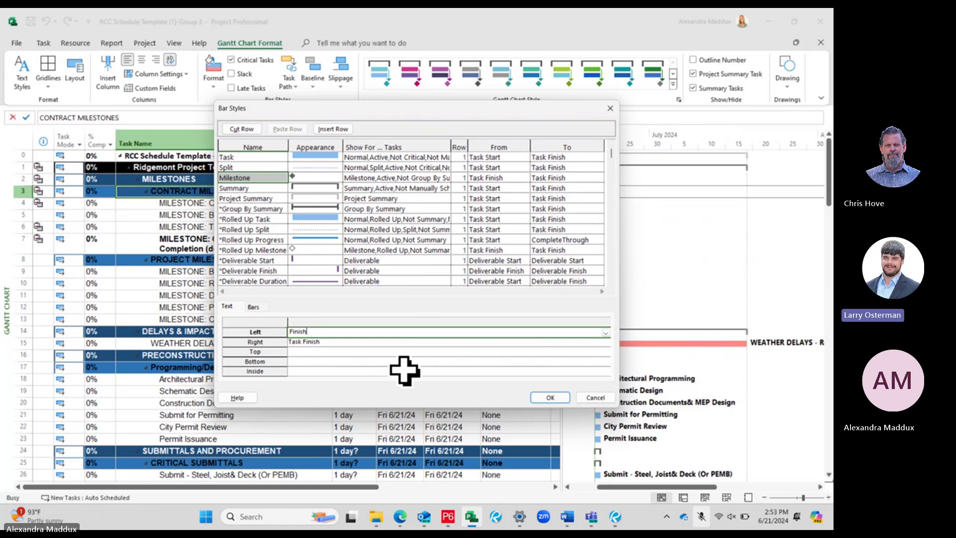
pyautogui.press('Return')
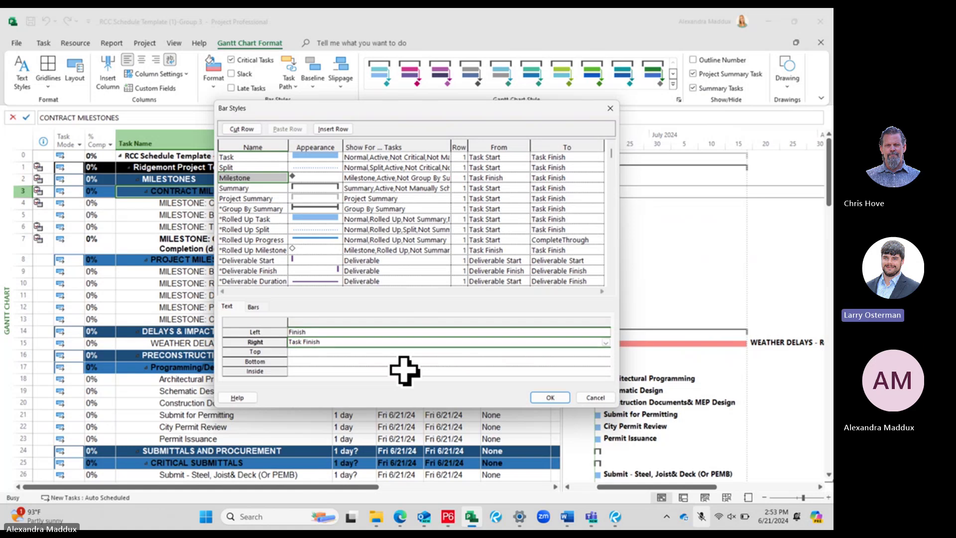
# - Set the text beside the right of the Milestone markers to Name and apply the bar style changes
pyautogui.write('Name')
pyautogui.press('Return')
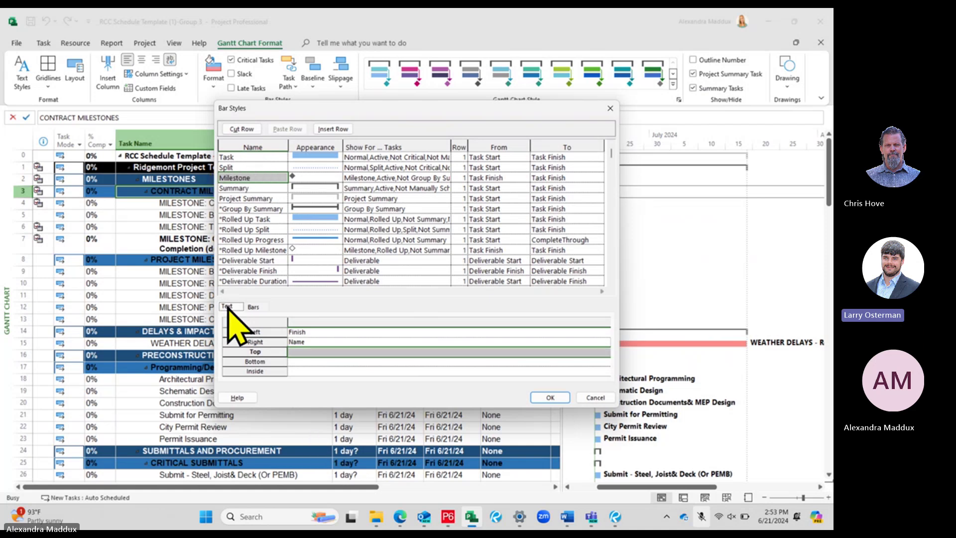
pyautogui.click(342, 332)
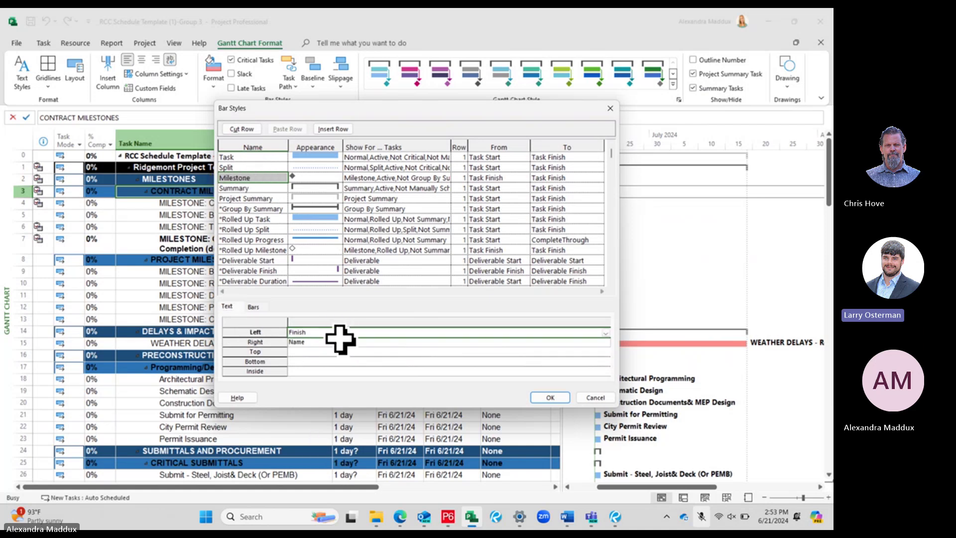
pyautogui.moveTo(366, 111); pyautogui.dragTo(251, 113)
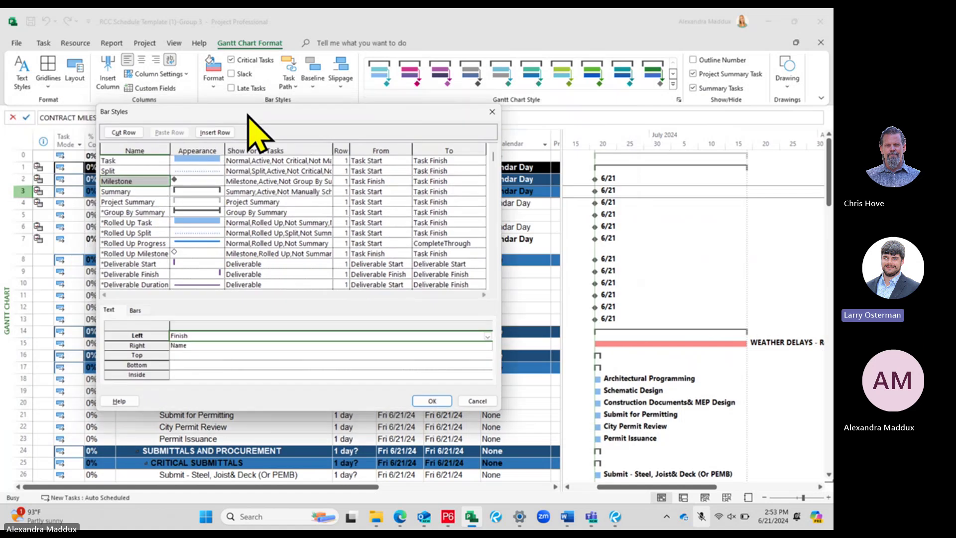
pyautogui.click(435, 398)
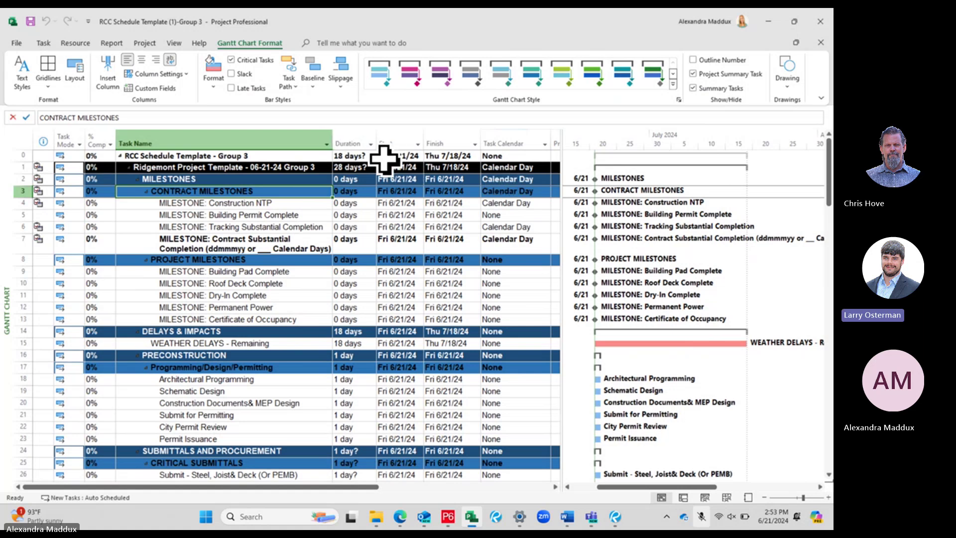
# - Turn off critical task highlighting and look through the Bar Styles list for critical bar entries
pyautogui.click(231, 60)
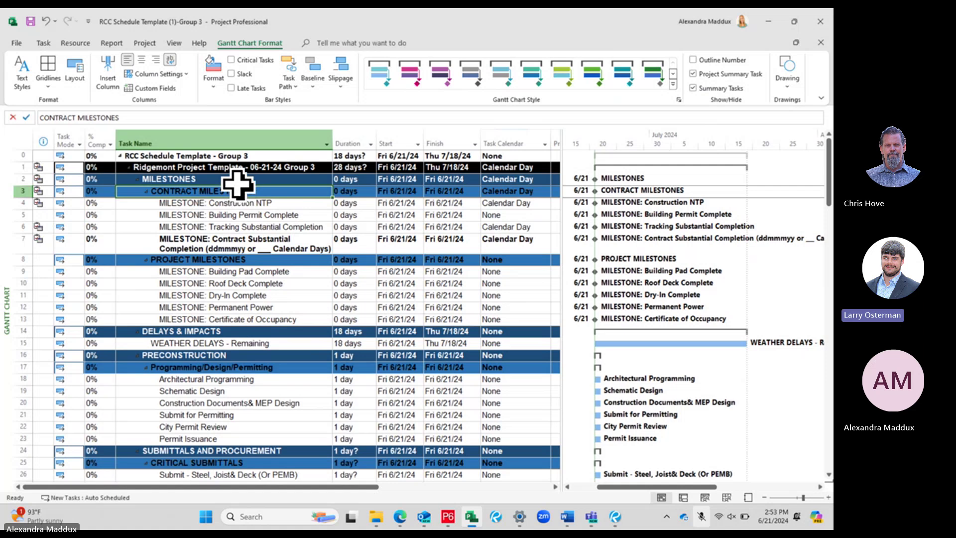
pyautogui.click(210, 88)
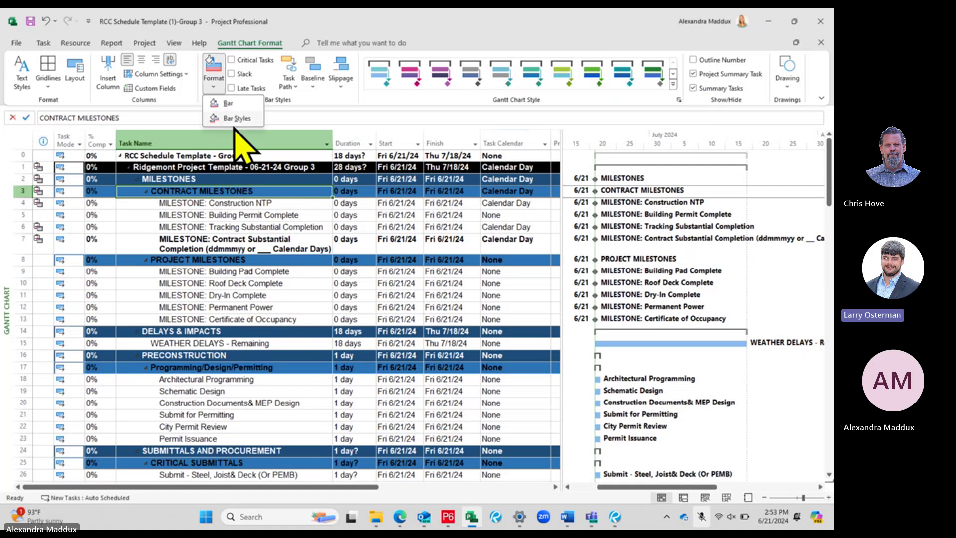
pyautogui.click(241, 111)
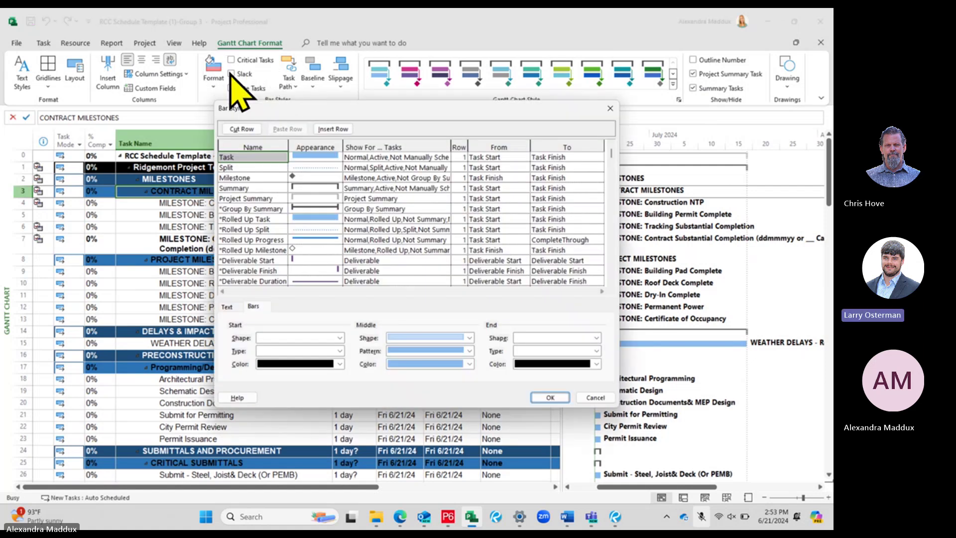
pyautogui.scroll(-5, 610, 167)
pyautogui.scroll(-5, 618, 187)
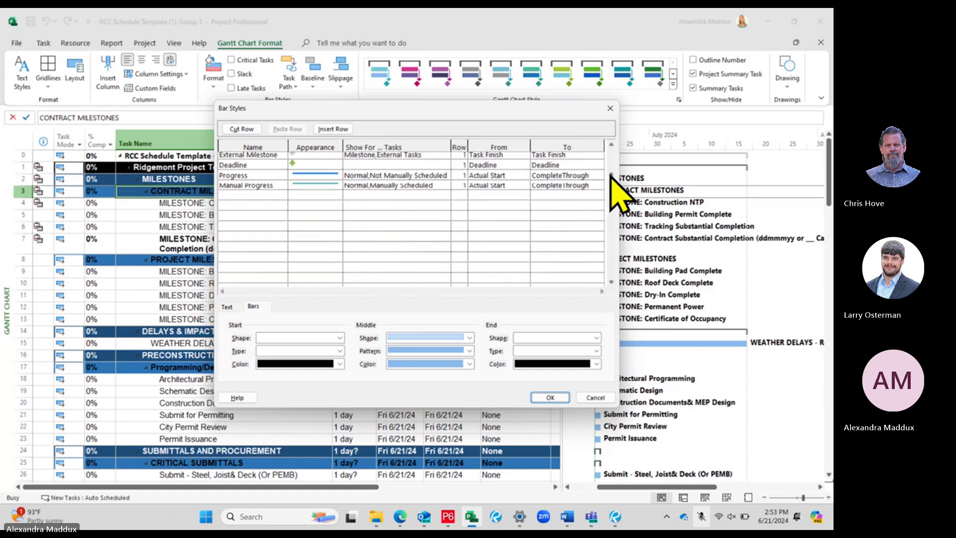
pyautogui.scroll(4, 619, 171)
pyautogui.scroll(-3, 617, 191)
pyautogui.scroll(-1, 608, 171)
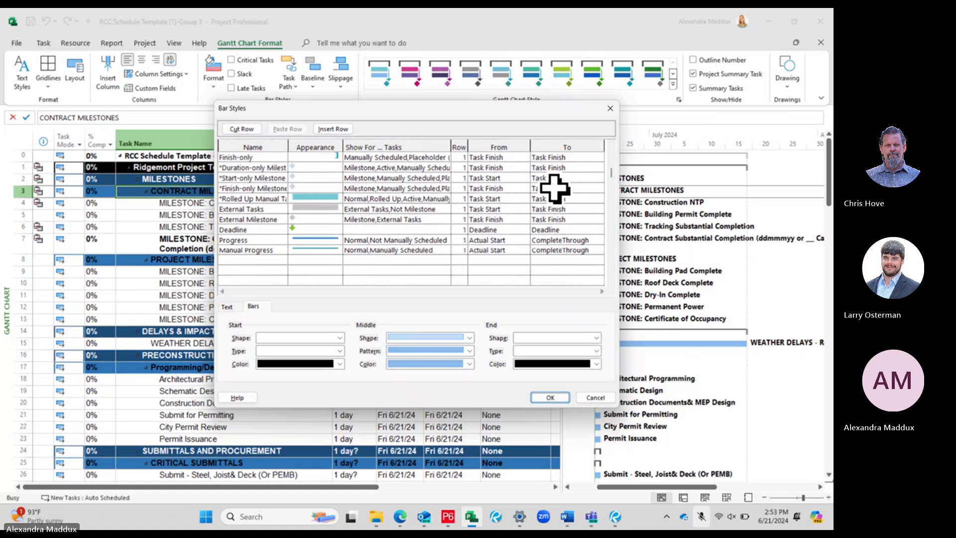
pyautogui.scroll(1, 612, 173)
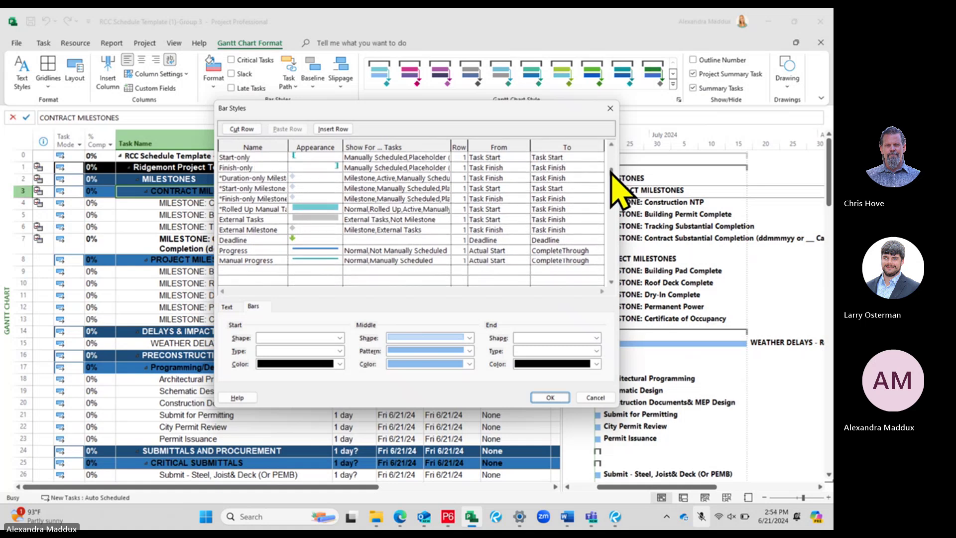
pyautogui.moveTo(613, 173); pyautogui.dragTo(613, 143)
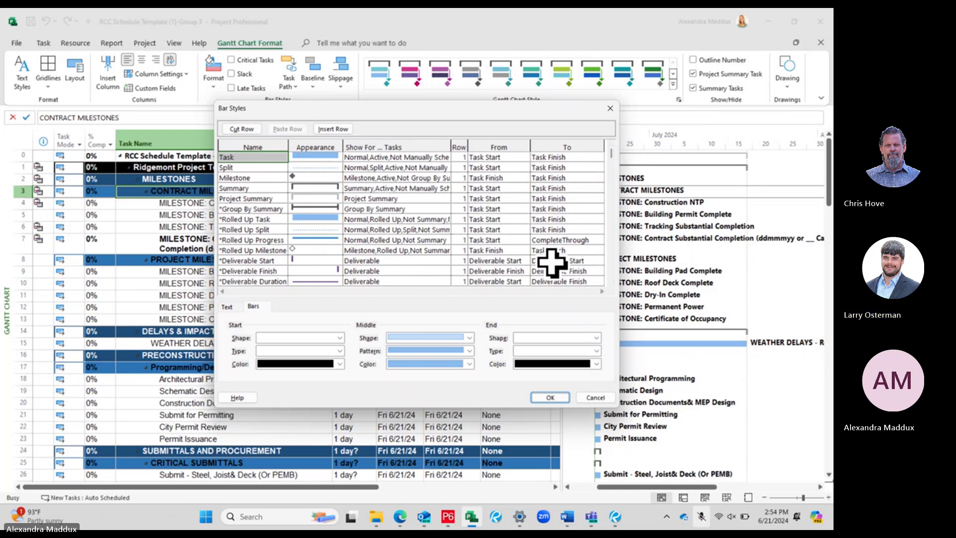
pyautogui.scroll(-2, 613, 282)
pyautogui.scroll(-2, 613, 281)
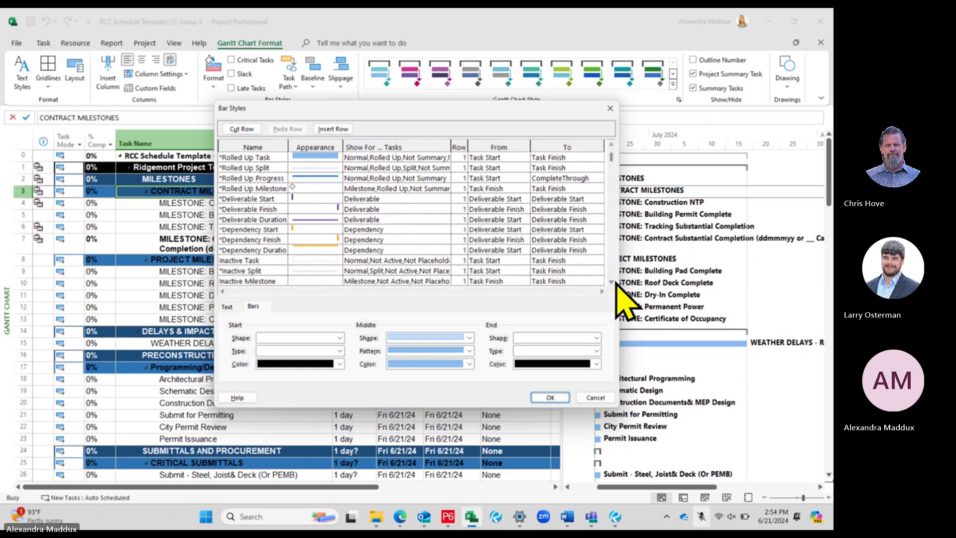
pyautogui.scroll(-2, 618, 285)
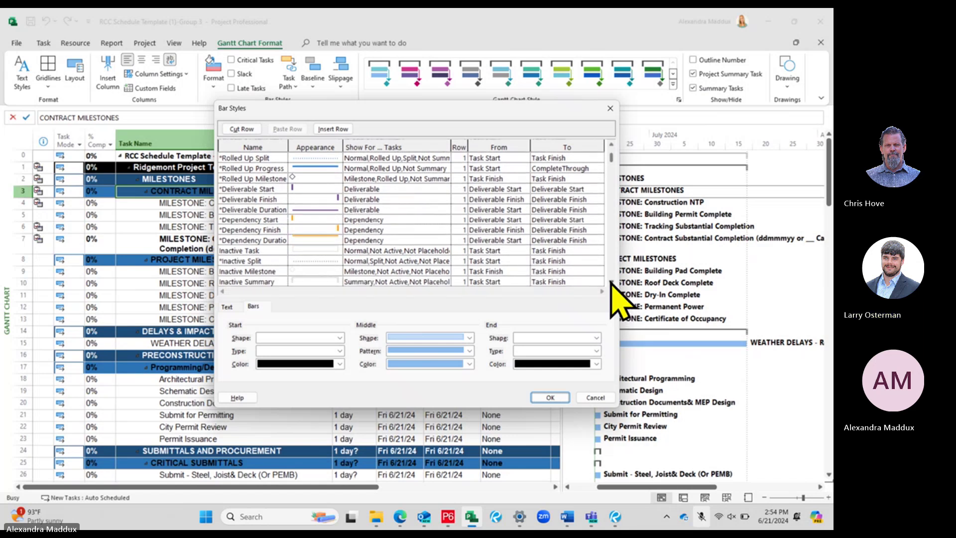
pyautogui.click(551, 397)
# - Turn critical task highlighting back on and check the Critical and Critical Split entries in Bar Styles
pyautogui.click(230, 61)
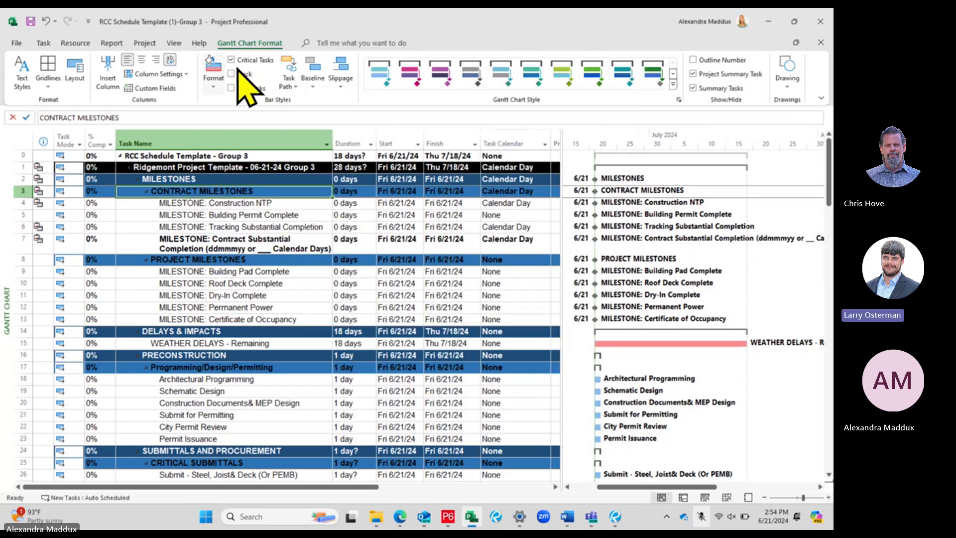
pyautogui.click(219, 80)
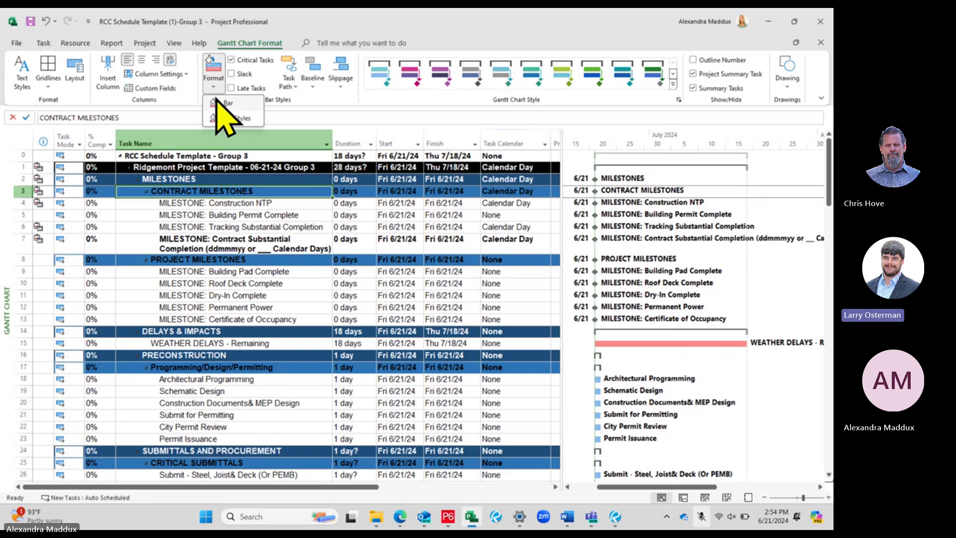
pyautogui.click(231, 118)
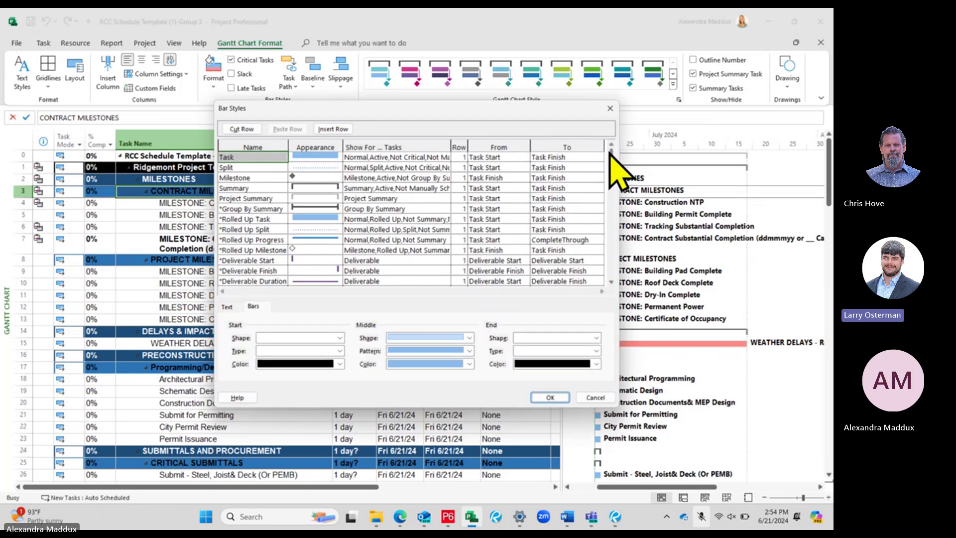
pyautogui.moveTo(612, 152); pyautogui.dragTo(613, 176)
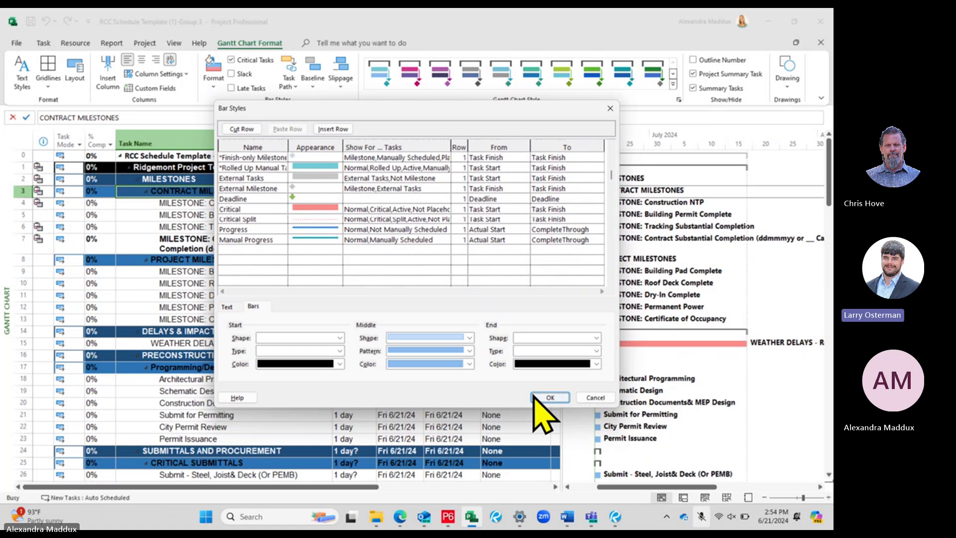
pyautogui.click(550, 398)
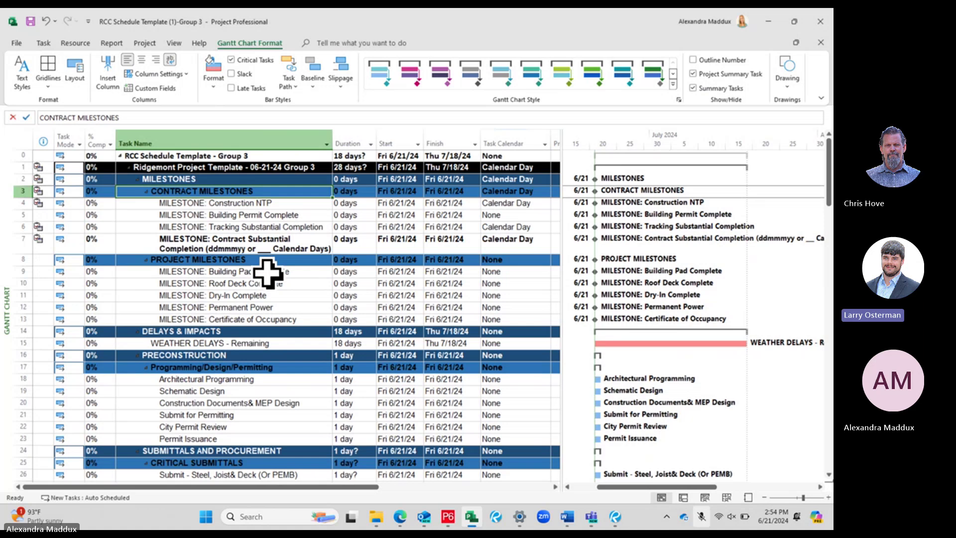
pyautogui.click(279, 308)
pyautogui.scroll(-7, 289, 328)
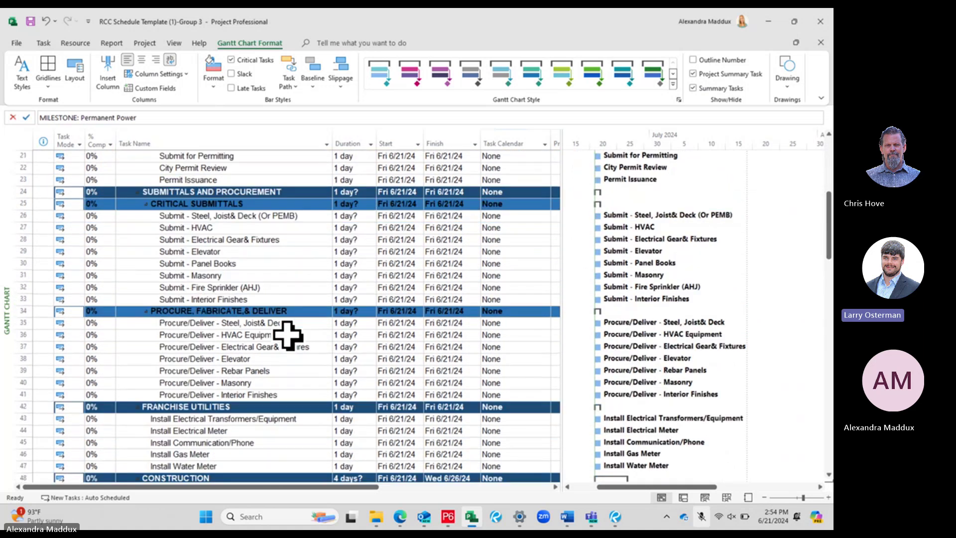
pyautogui.scroll(-6, 288, 335)
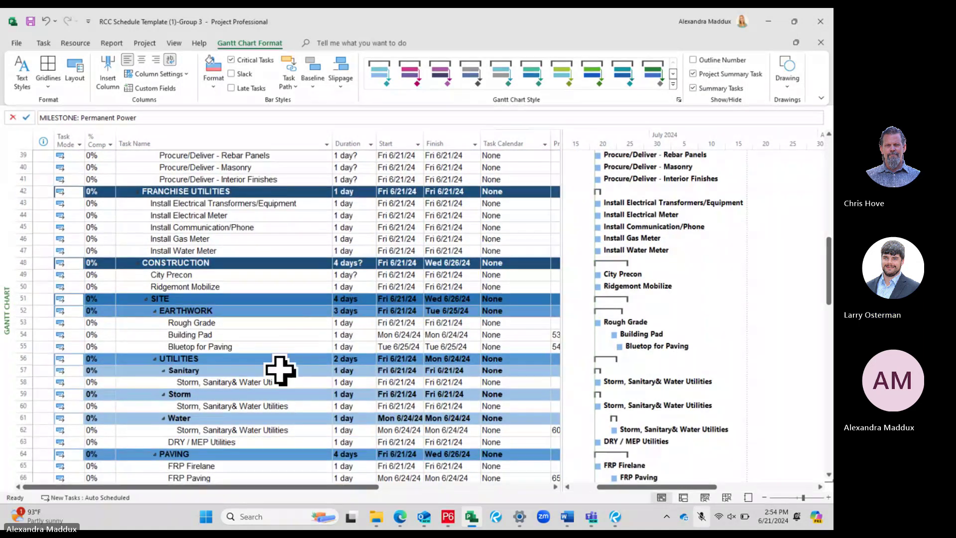
pyautogui.click(217, 362)
pyautogui.click(219, 371)
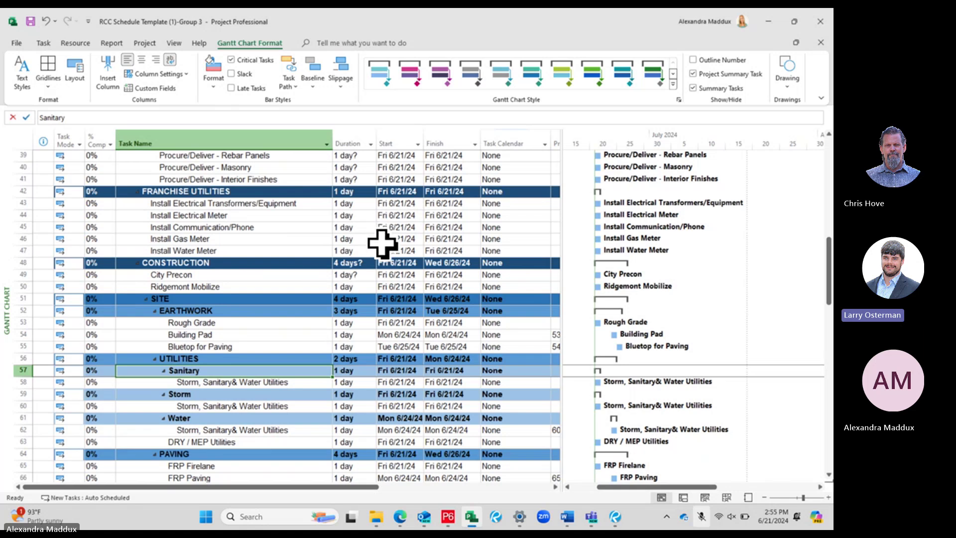
pyautogui.click(185, 179)
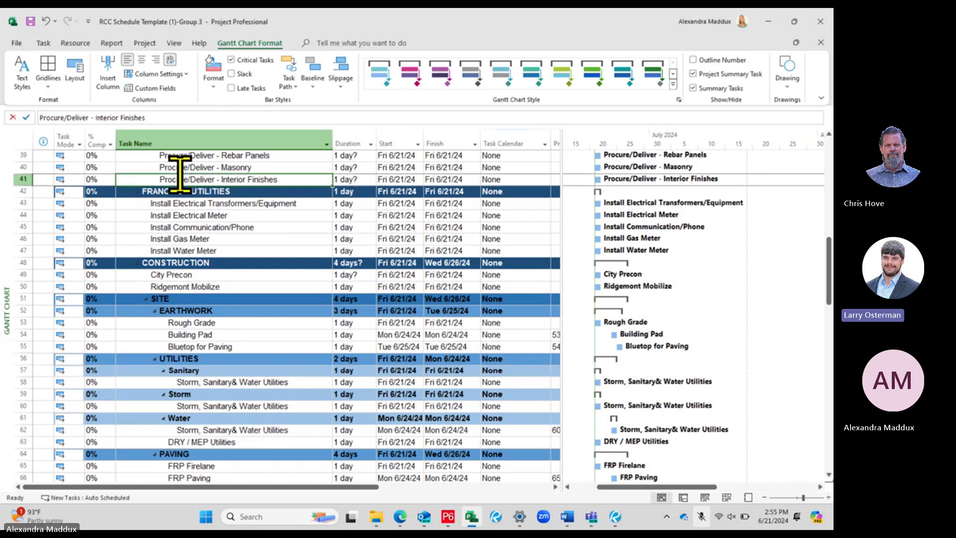
pyautogui.click(43, 43)
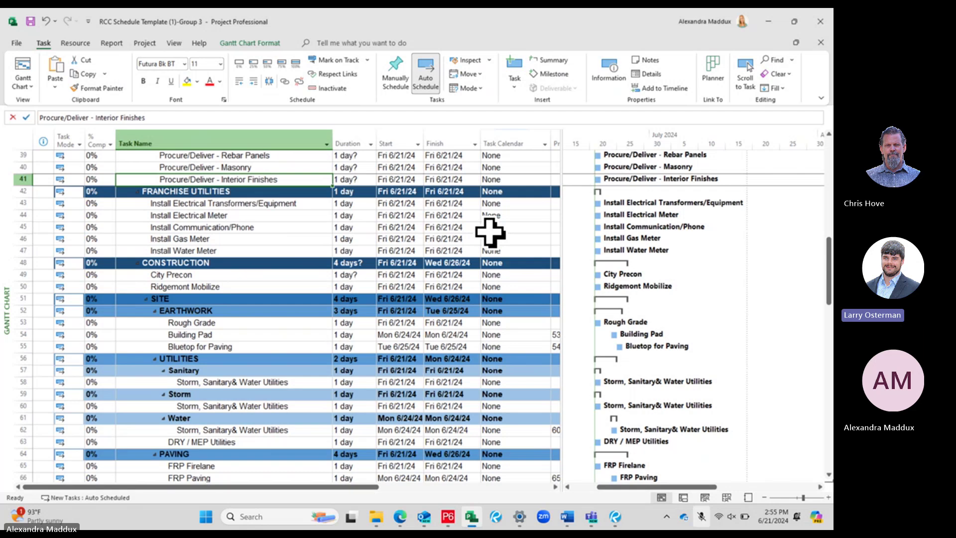
# - In Text Styles, set the font for all items to Arial and apply the change
pyautogui.click(252, 41)
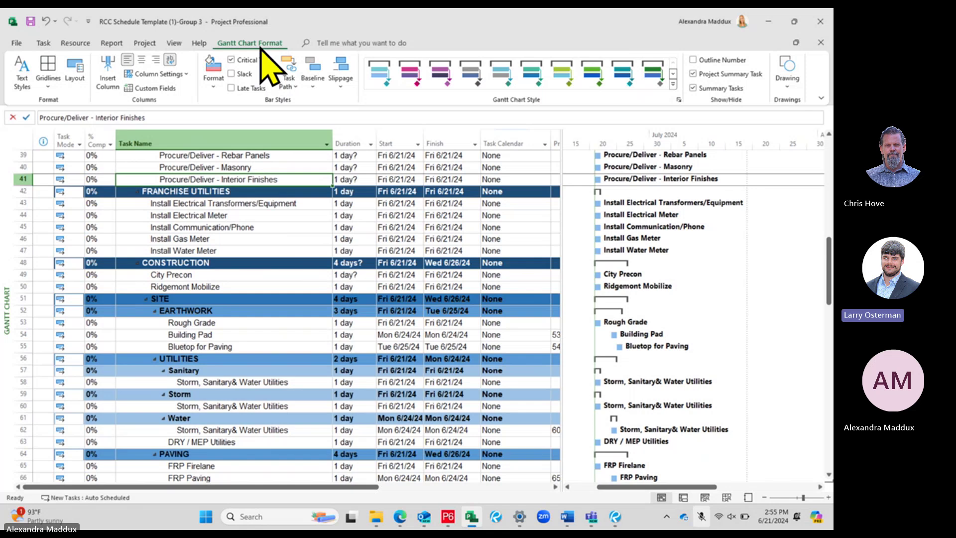
pyautogui.click(21, 82)
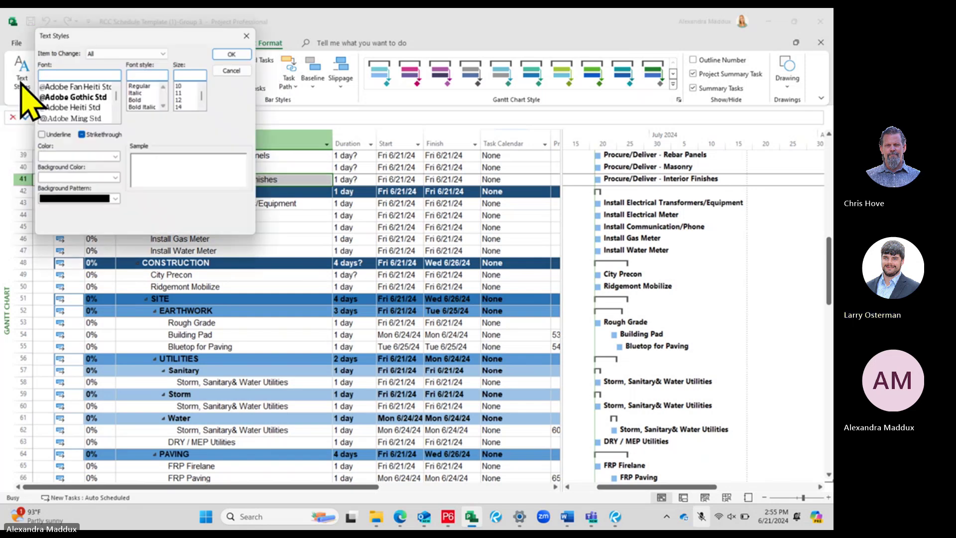
pyautogui.moveTo(46, 36); pyautogui.dragTo(305, 171)
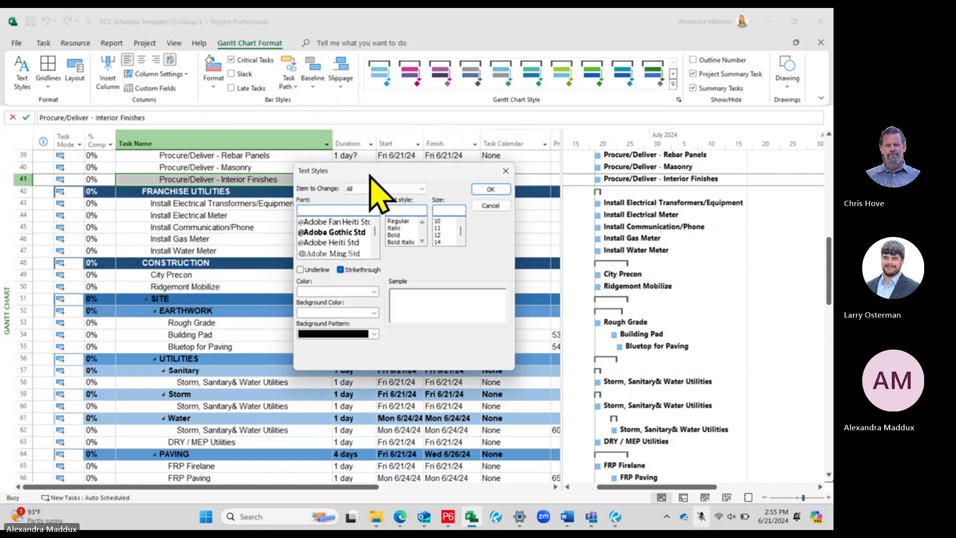
pyautogui.click(490, 189)
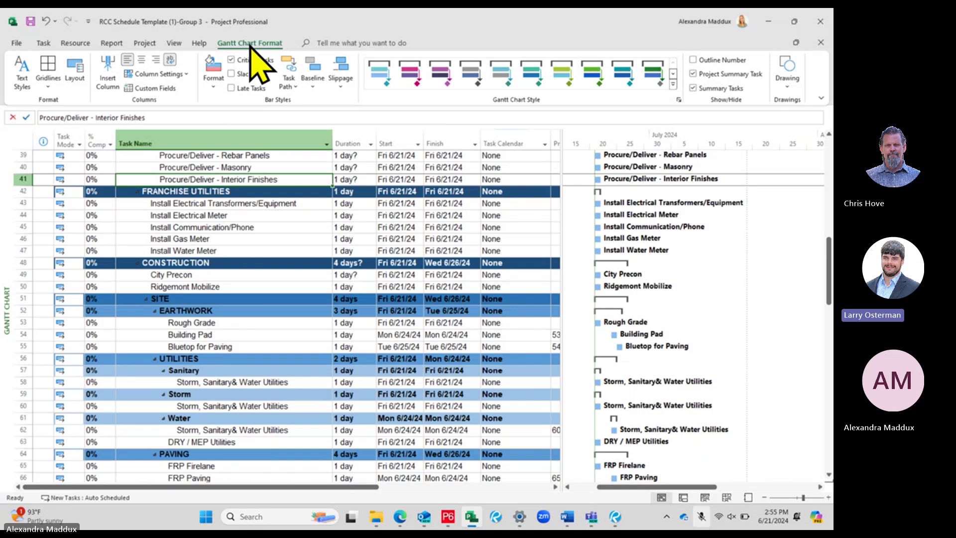
pyautogui.click(22, 75)
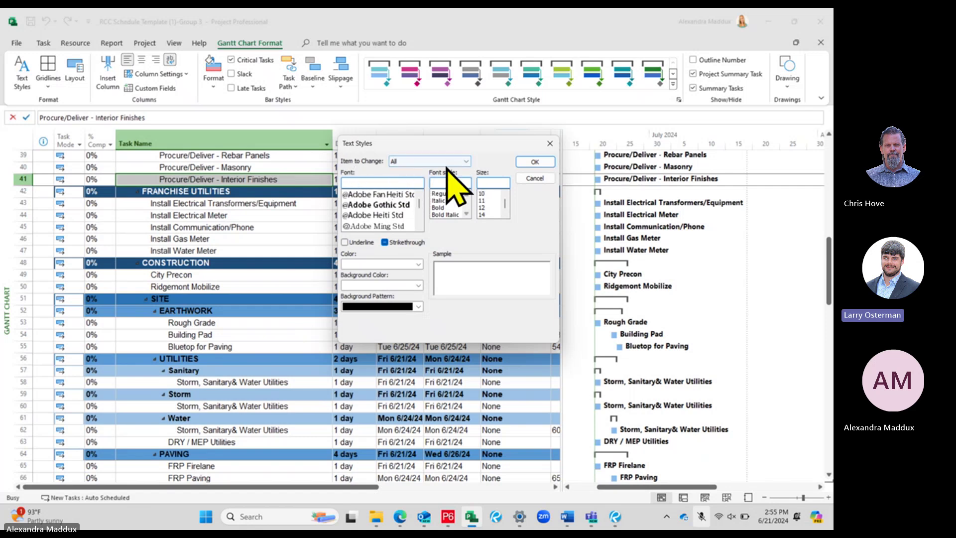
pyautogui.click(371, 183)
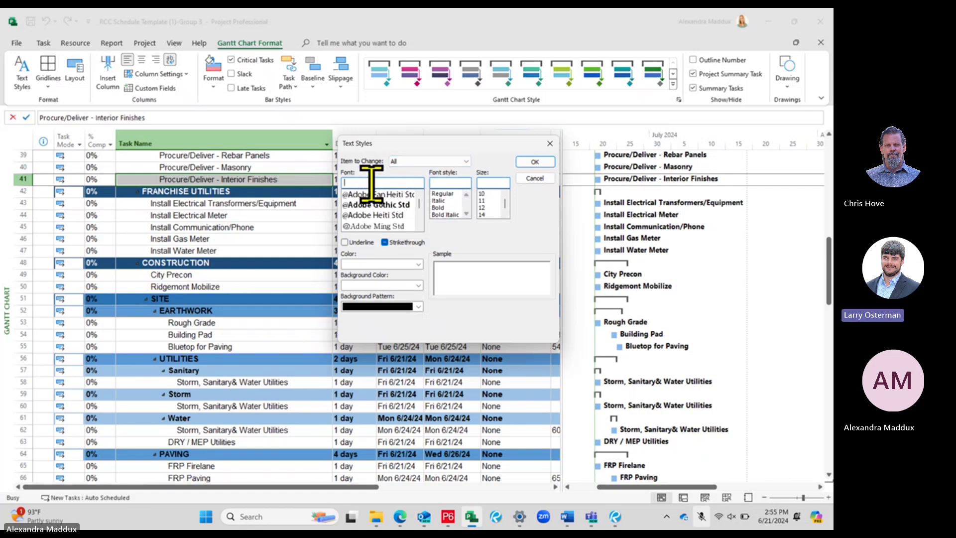
pyautogui.write('Arial')
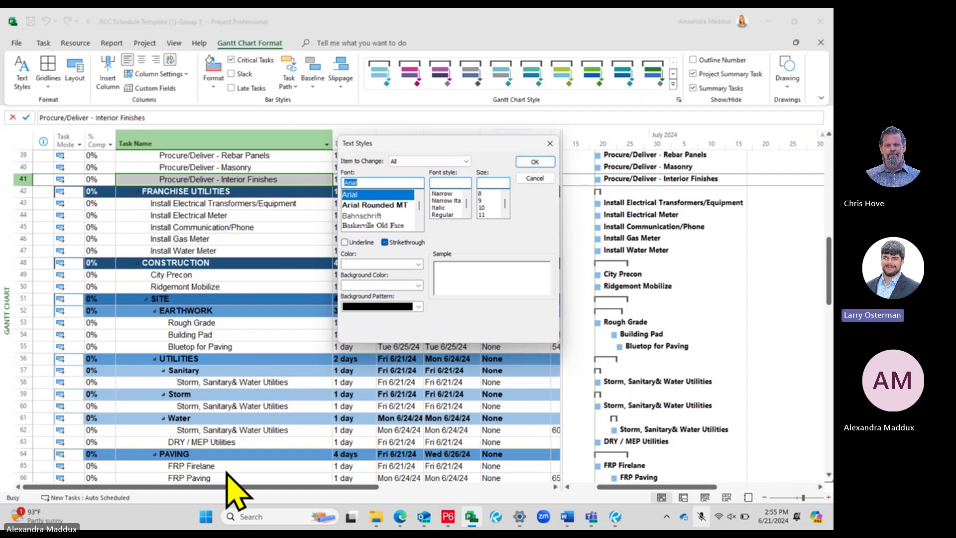
pyautogui.click(535, 162)
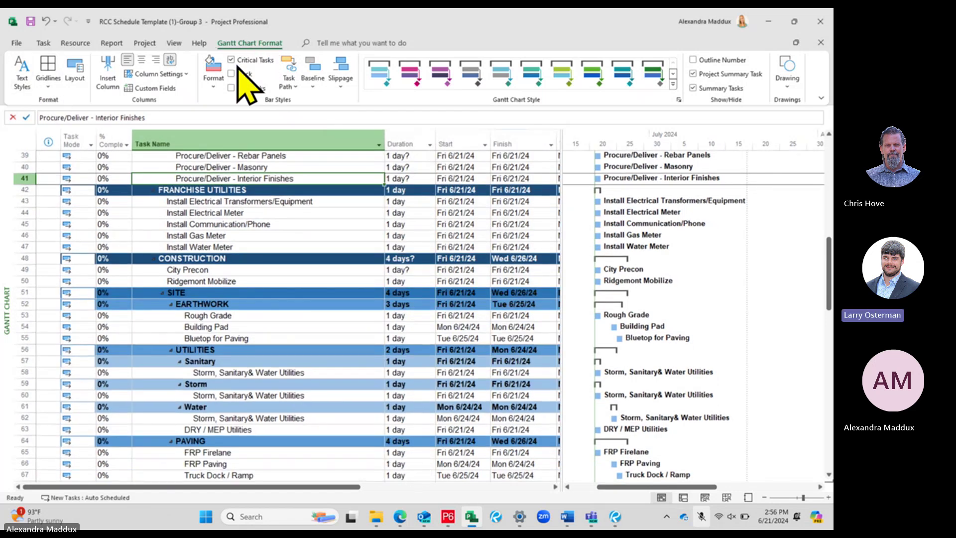
# - Reopen Text Styles, reselect Arial for all items and apply it again
pyautogui.click(22, 73)
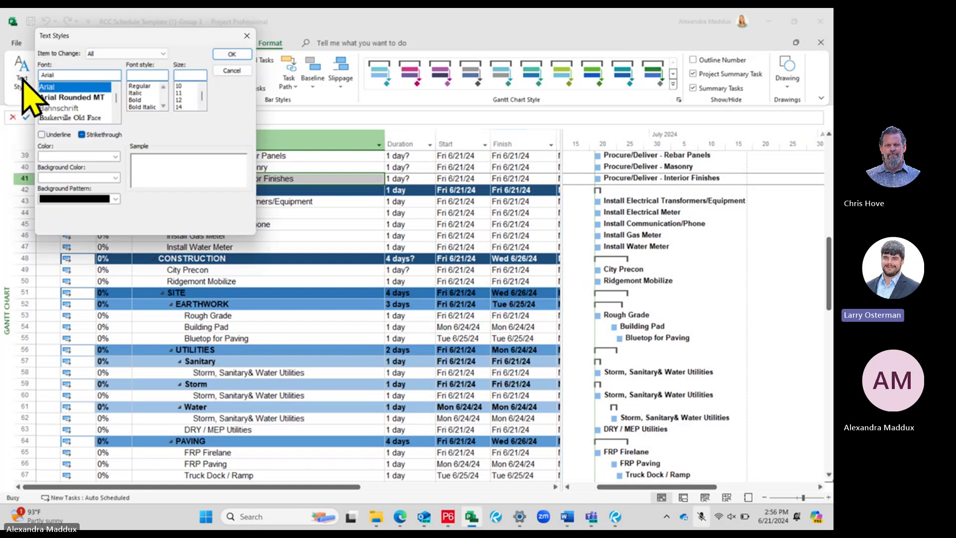
pyautogui.moveTo(96, 33); pyautogui.dragTo(425, 204)
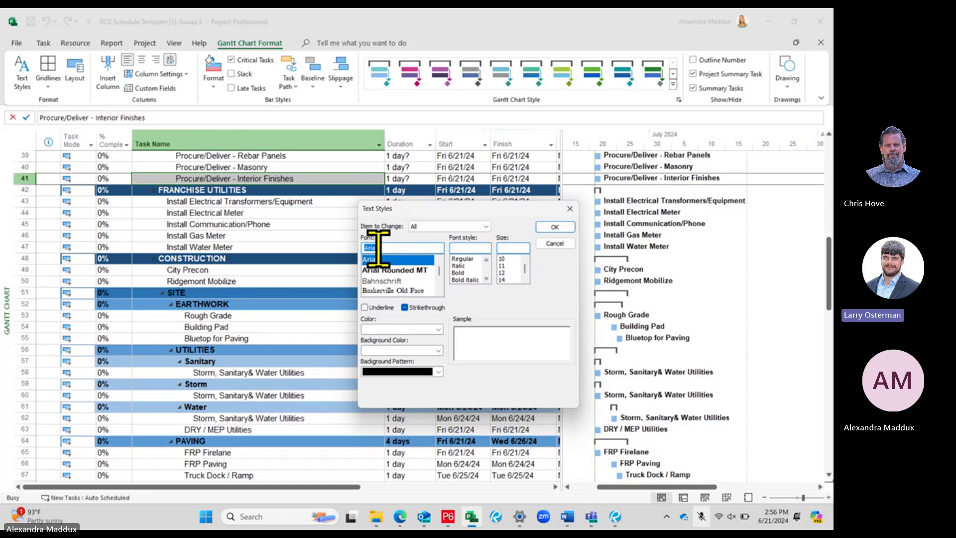
pyautogui.click(373, 259)
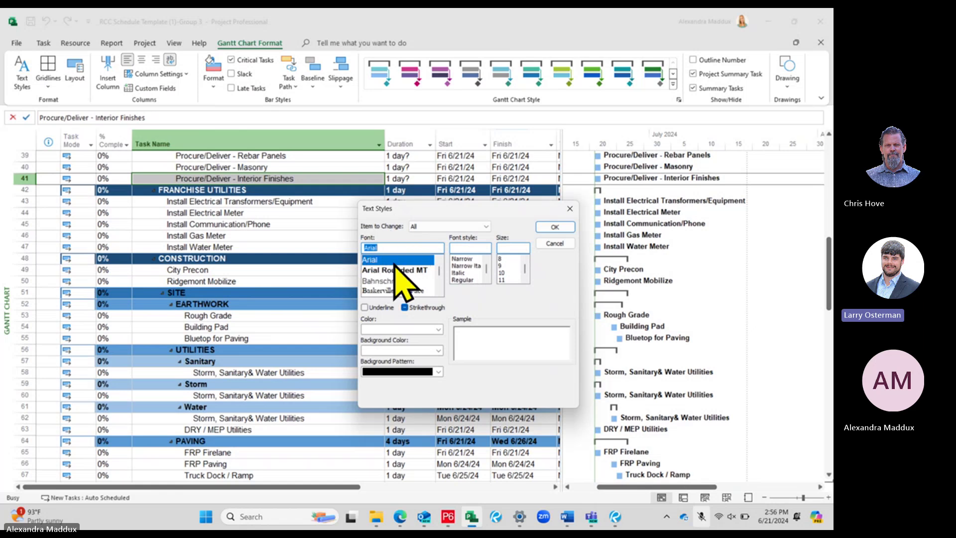
pyautogui.click(566, 229)
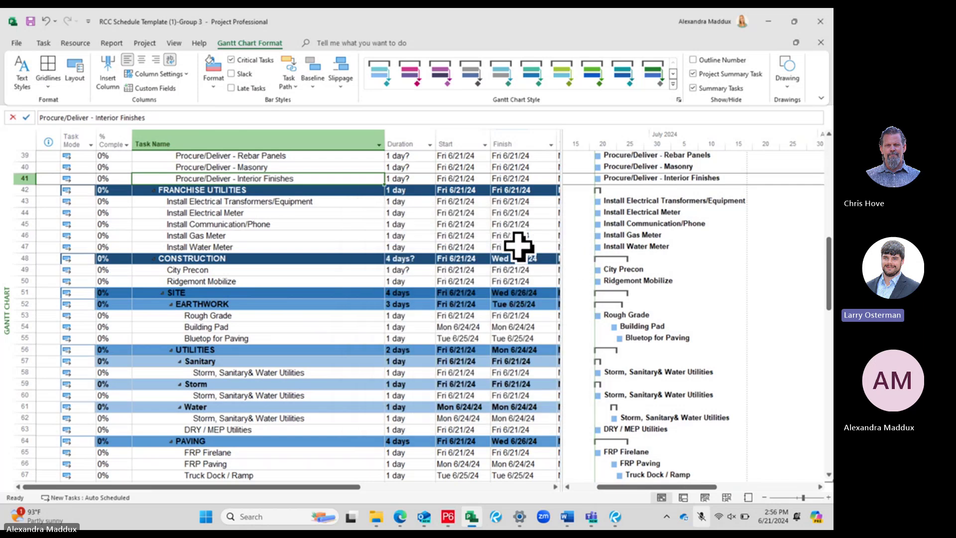
# - Insert a new task above Install Communication/Phone under FRANCHISE UTILITIES and remove it again
pyautogui.click(256, 224)
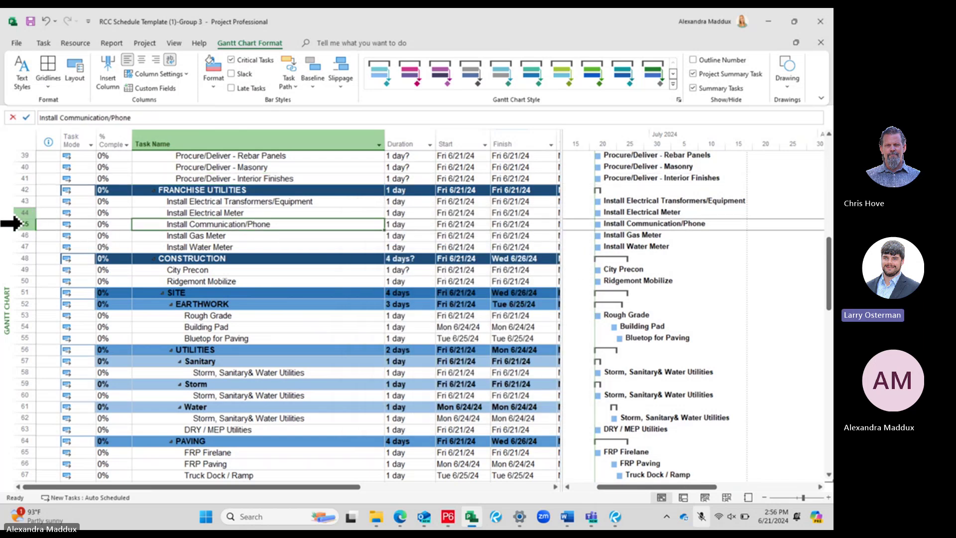
pyautogui.rightClick(23, 225)
pyautogui.click(58, 310)
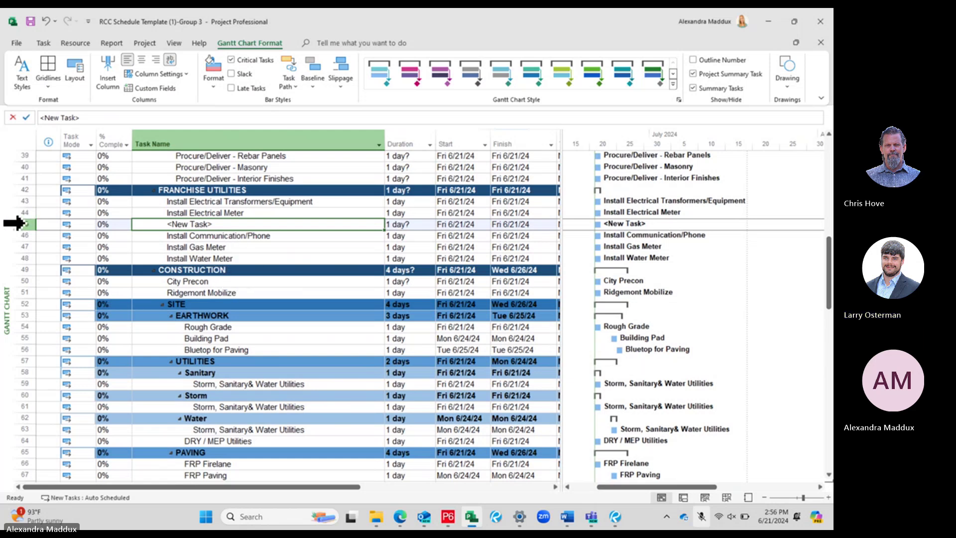
pyautogui.rightClick(15, 224)
pyautogui.click(58, 309)
pyautogui.moveTo(228, 208); pyautogui.dragTo(258, 197)
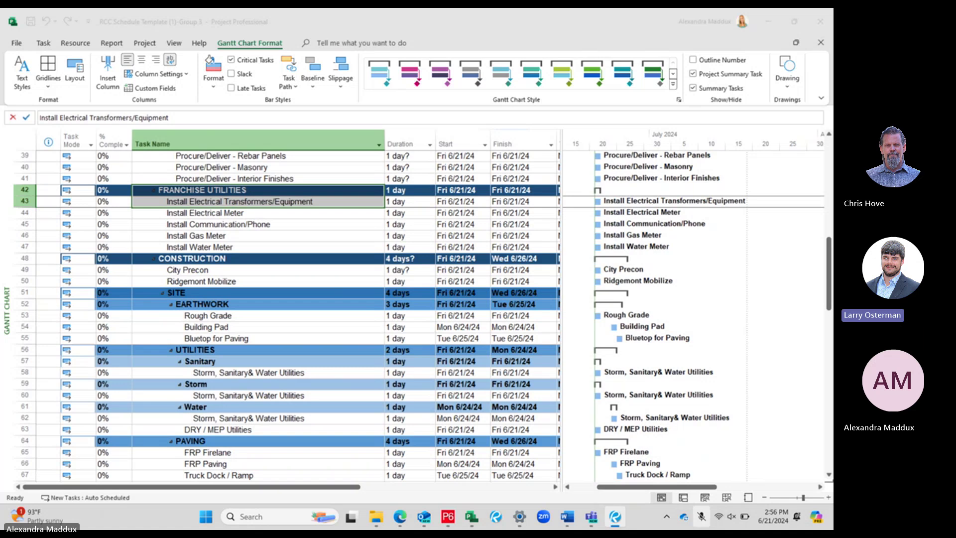
pyautogui.click(284, 225)
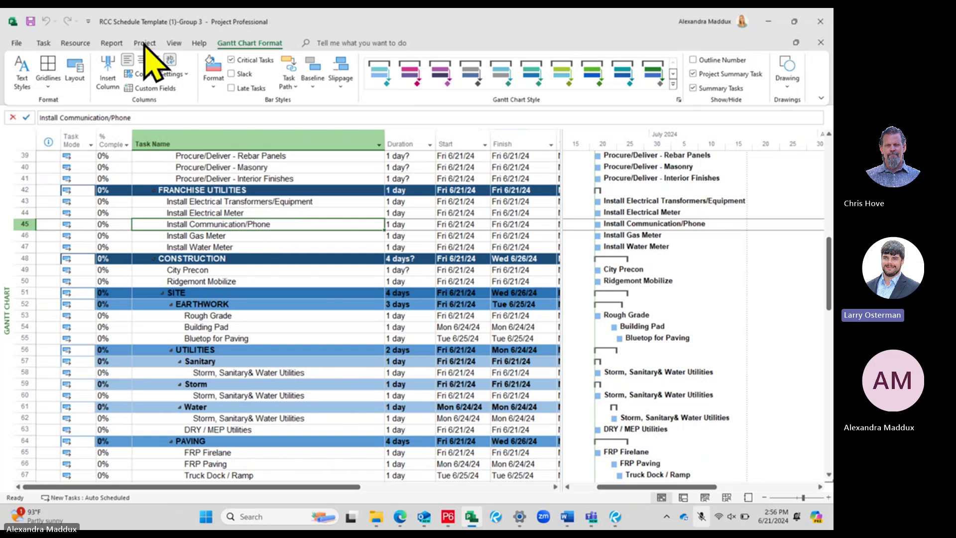
# - Filter the Gantt chart with the Date Range filter for tasks between June 14, 2024 and July 26, 2024
pyautogui.click(174, 44)
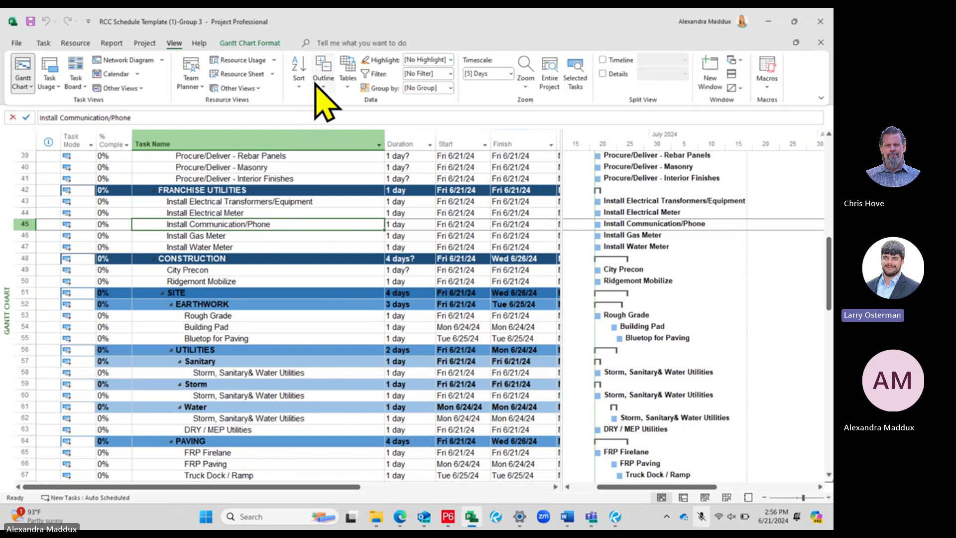
pyautogui.click(450, 73)
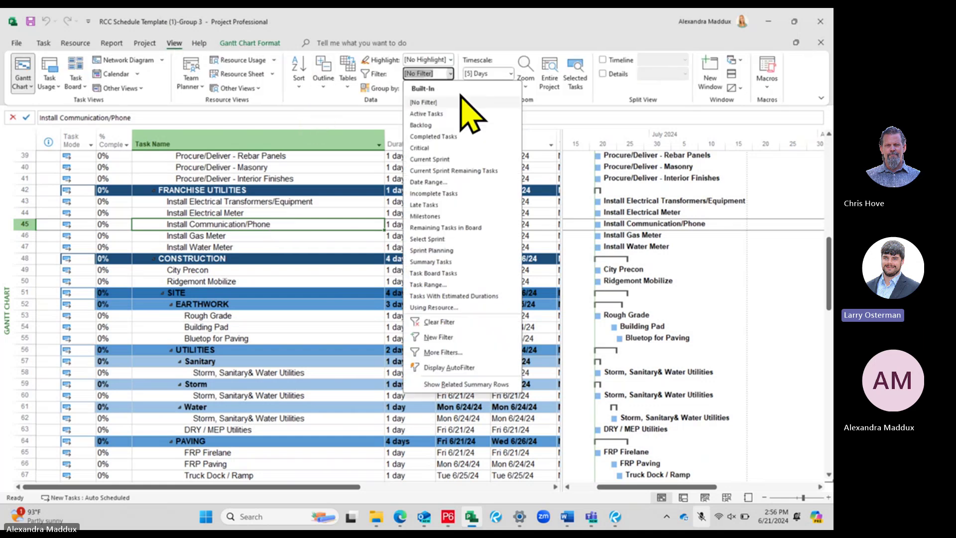
pyautogui.click(431, 183)
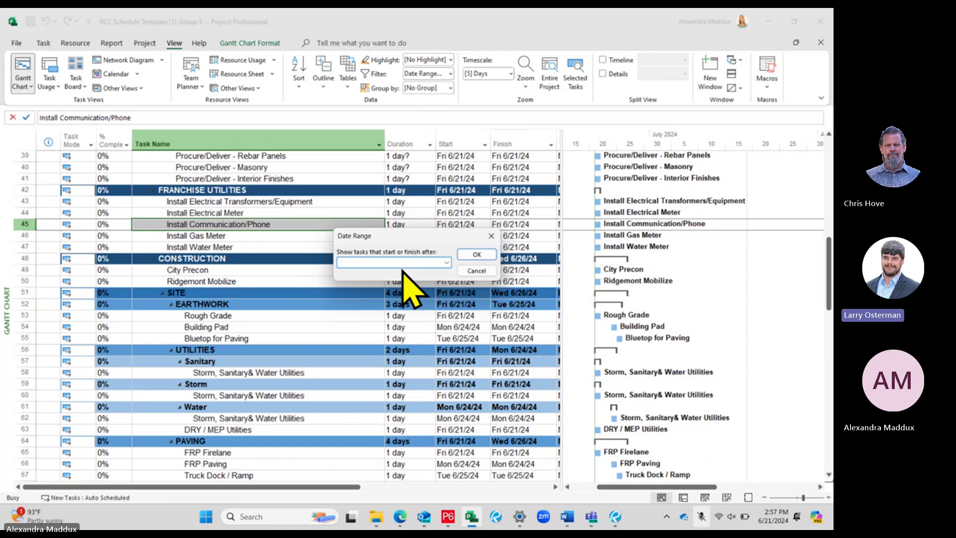
pyautogui.click(447, 263)
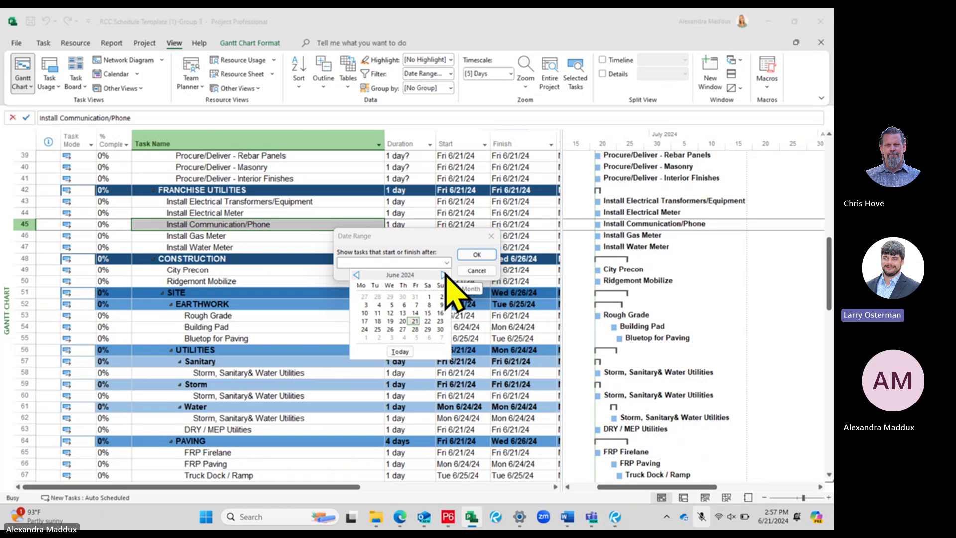
pyautogui.click(415, 313)
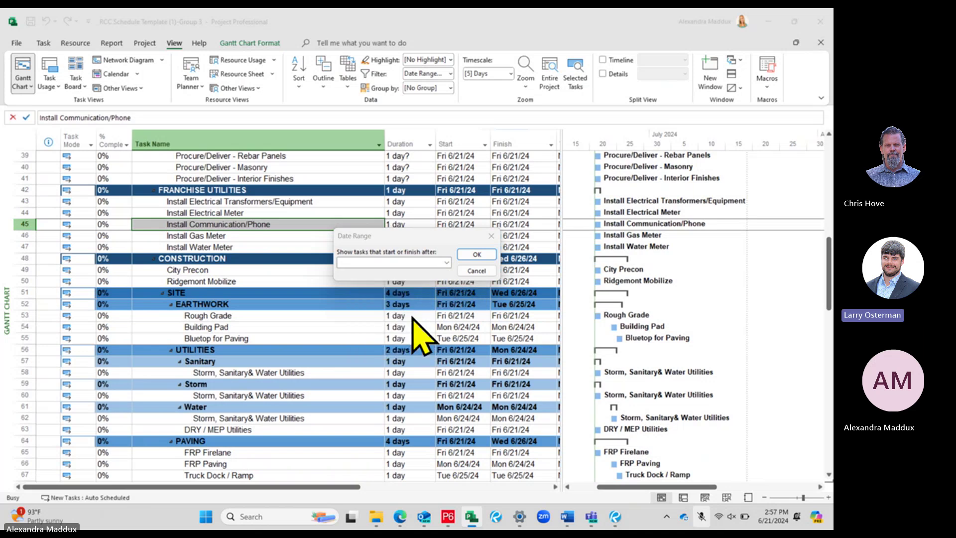
pyautogui.click(487, 256)
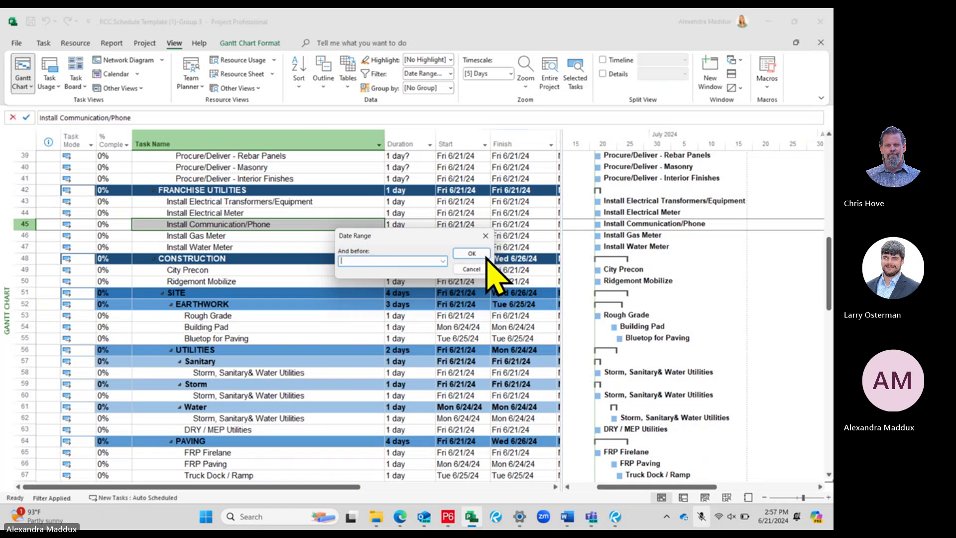
pyautogui.click(447, 263)
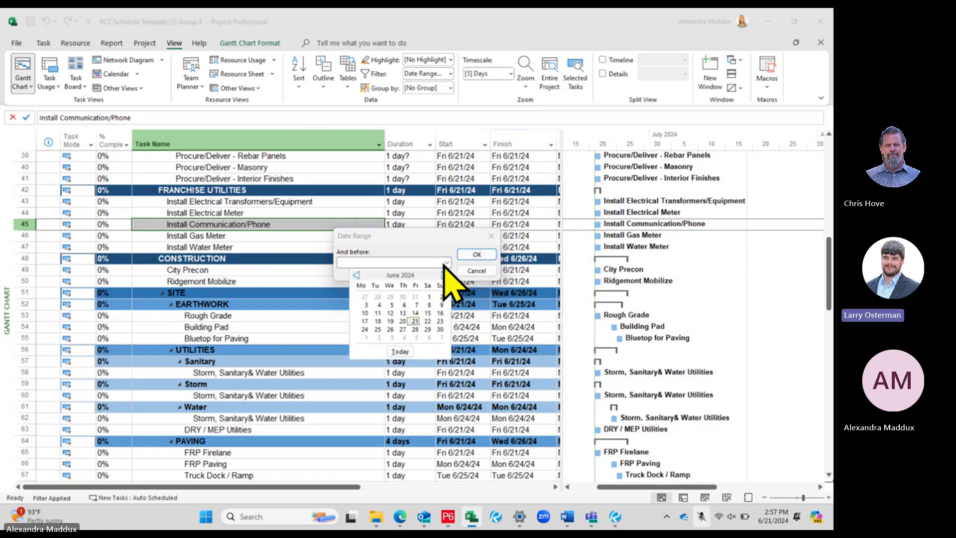
pyautogui.click(445, 275)
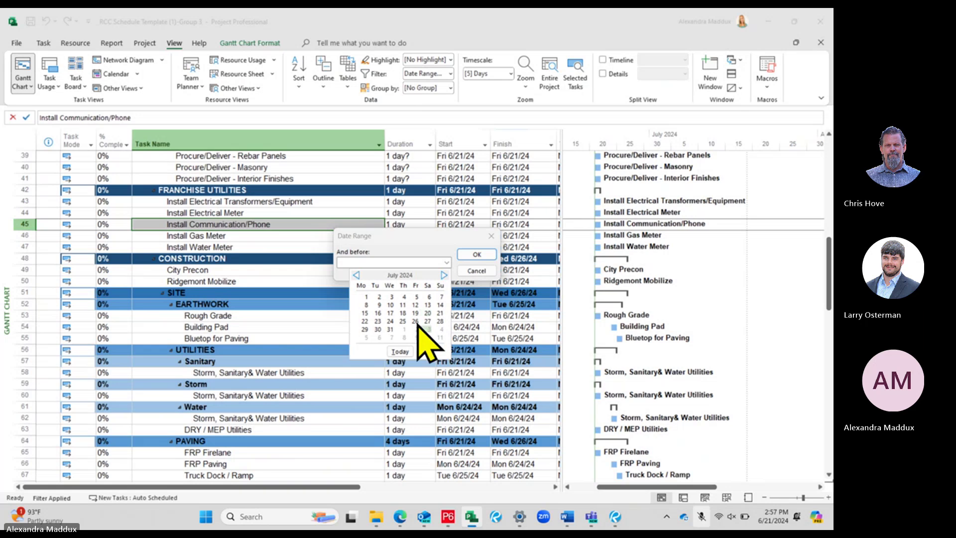
pyautogui.click(415, 321)
pyautogui.click(477, 254)
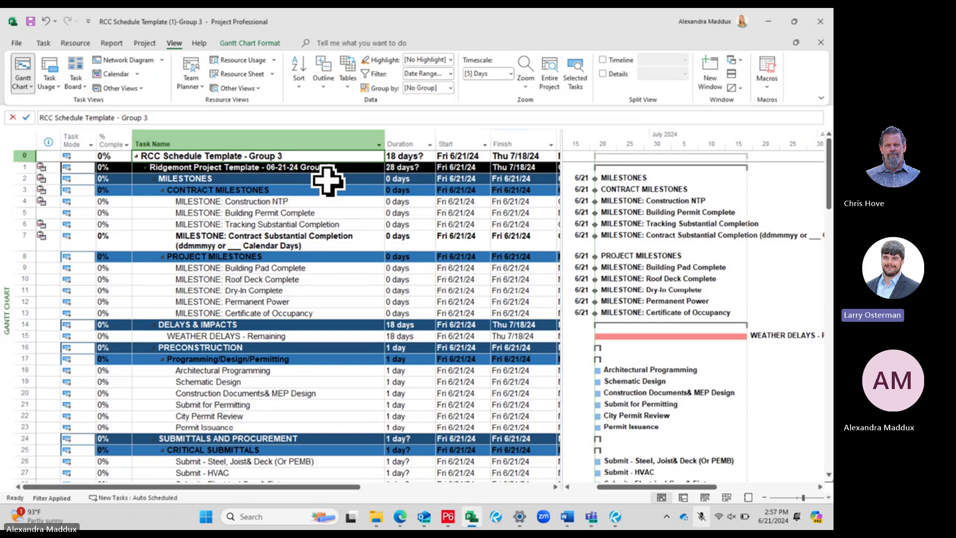
# - Clear the date range filter from the Gantt chart and select the Contract Substantial Completion milestone
pyautogui.click(450, 73)
pyautogui.click(423, 102)
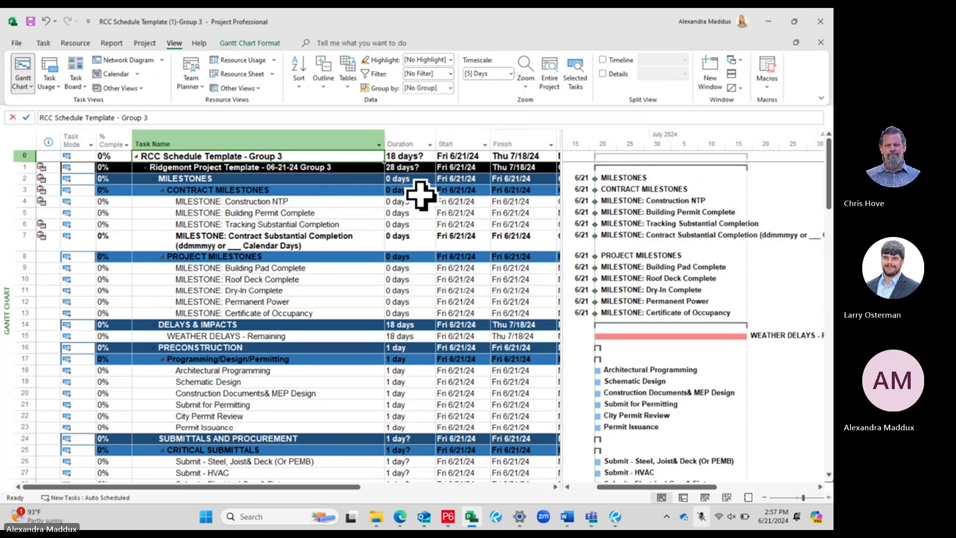
pyautogui.click(384, 248)
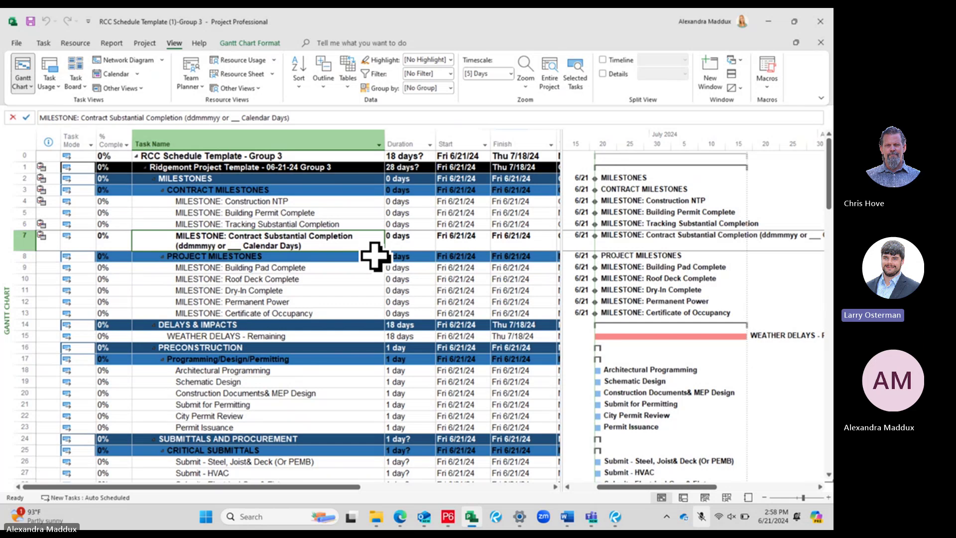
# - Switch the schedule to the Calendar view and look through the June and July 2024 weeks in the month layout
pyautogui.click(119, 74)
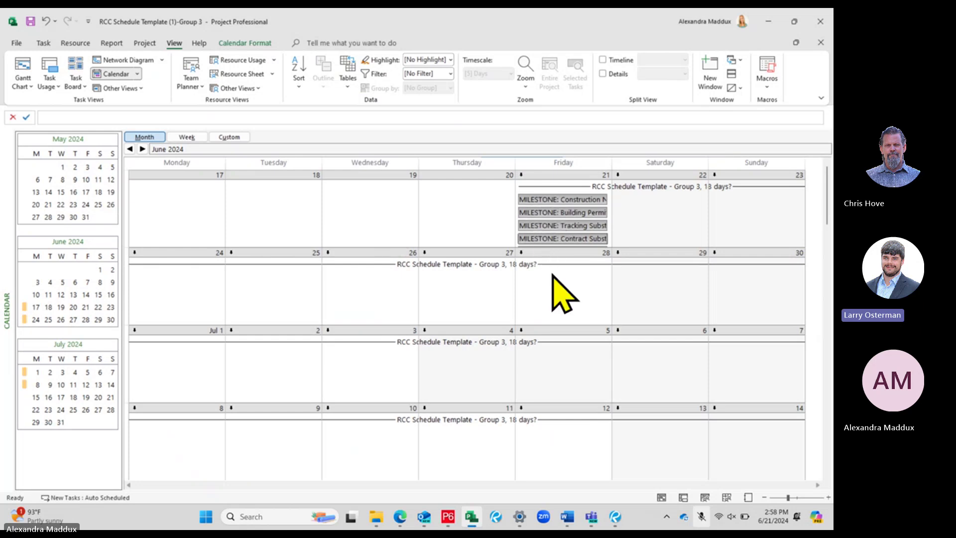
pyautogui.scroll(1, 551, 293)
pyautogui.scroll(-3, 562, 288)
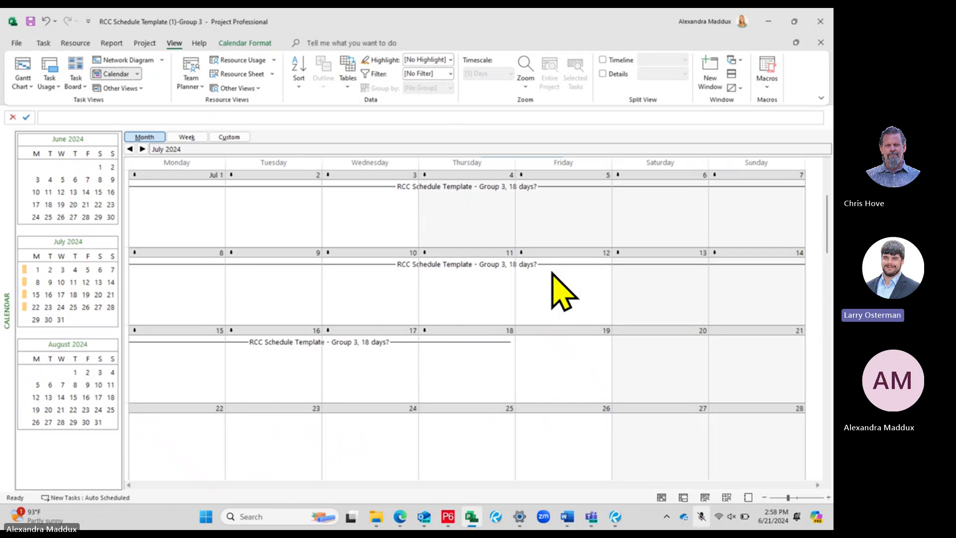
pyautogui.scroll(1, 552, 269)
pyautogui.scroll(1, 552, 264)
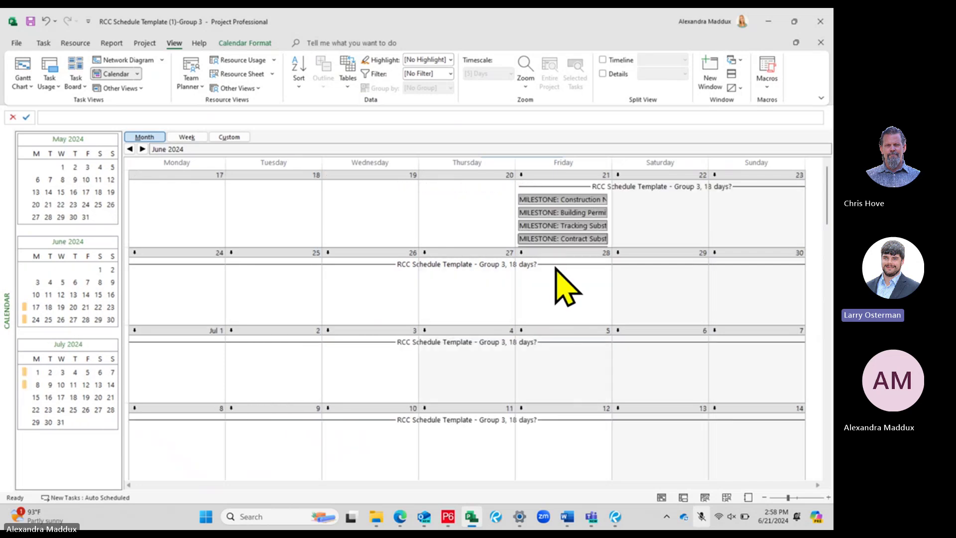
# - Change the calendar to the week layout and look through the weeks from June 17 to July 1
pyautogui.click(187, 137)
pyautogui.scroll(-1, 409, 300)
pyautogui.scroll(1, 407, 301)
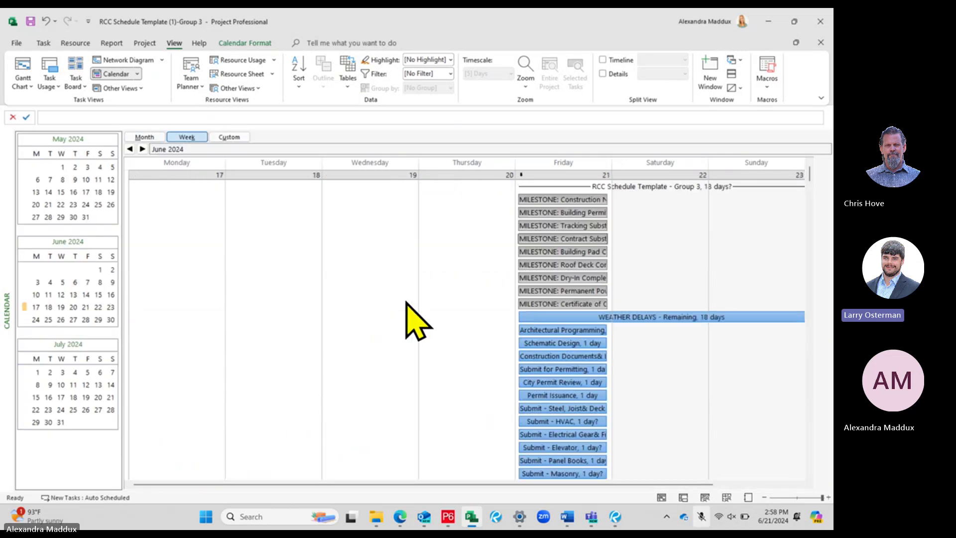
pyautogui.scroll(-1, 501, 264)
pyautogui.scroll(-1, 503, 272)
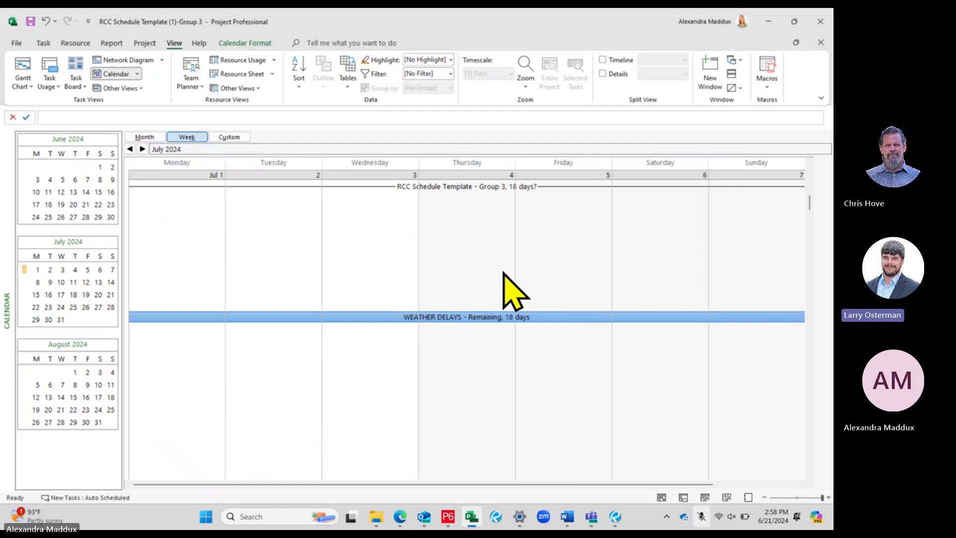
pyautogui.scroll(2, 503, 272)
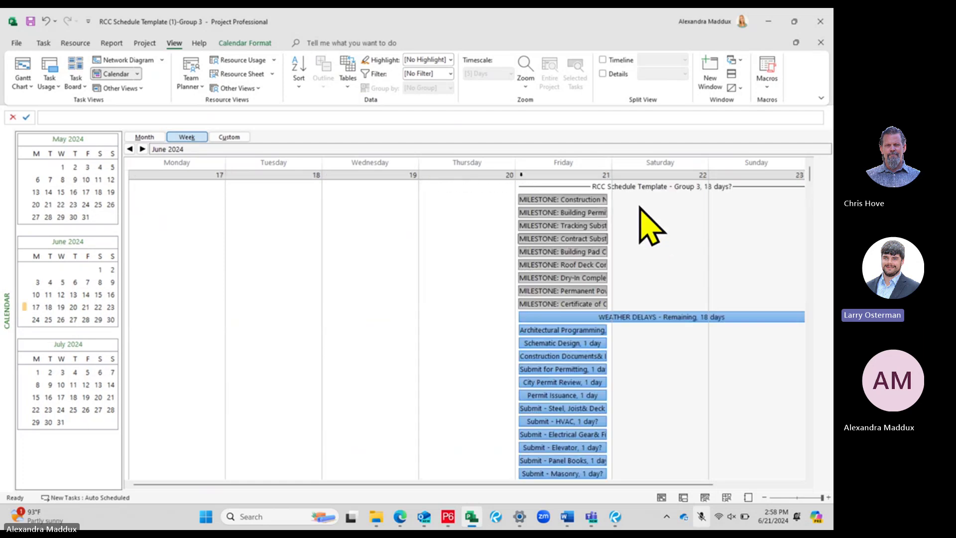
# - Resize the weekly calendar's day columns so Thursday, June 20 through Sunday, June 23 fit with readable task names
pyautogui.moveTo(611, 171); pyautogui.dragTo(664, 190)
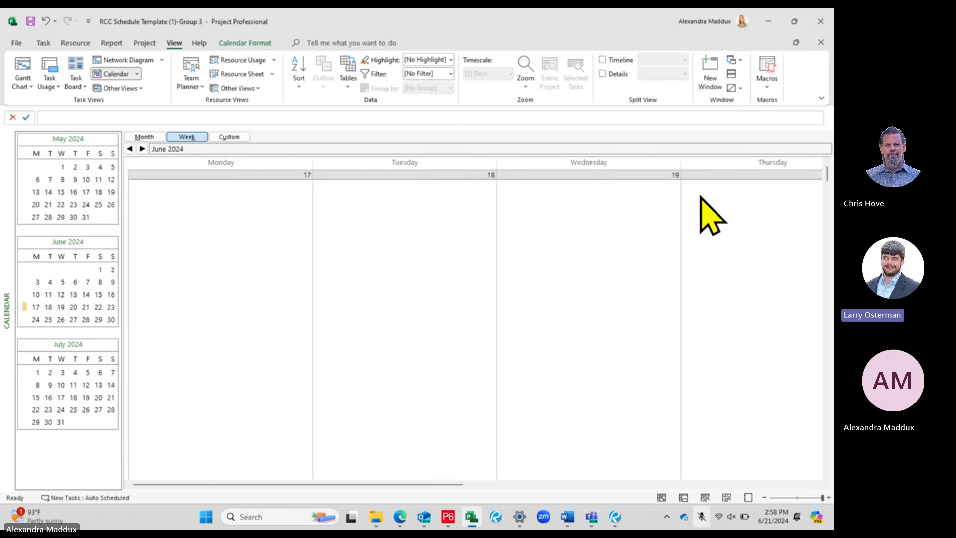
pyautogui.scroll(-2, 590, 271)
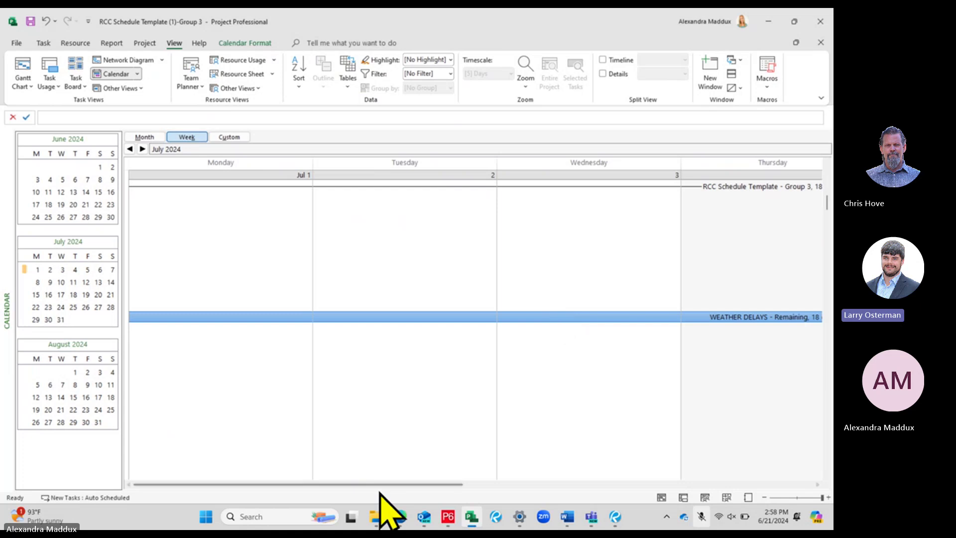
pyautogui.moveTo(392, 485); pyautogui.dragTo(668, 503)
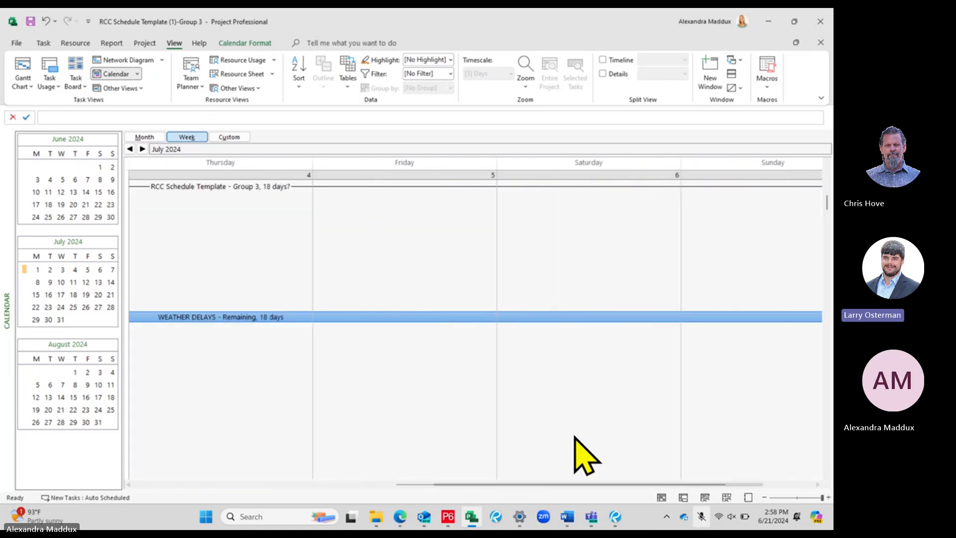
pyautogui.scroll(2, 582, 451)
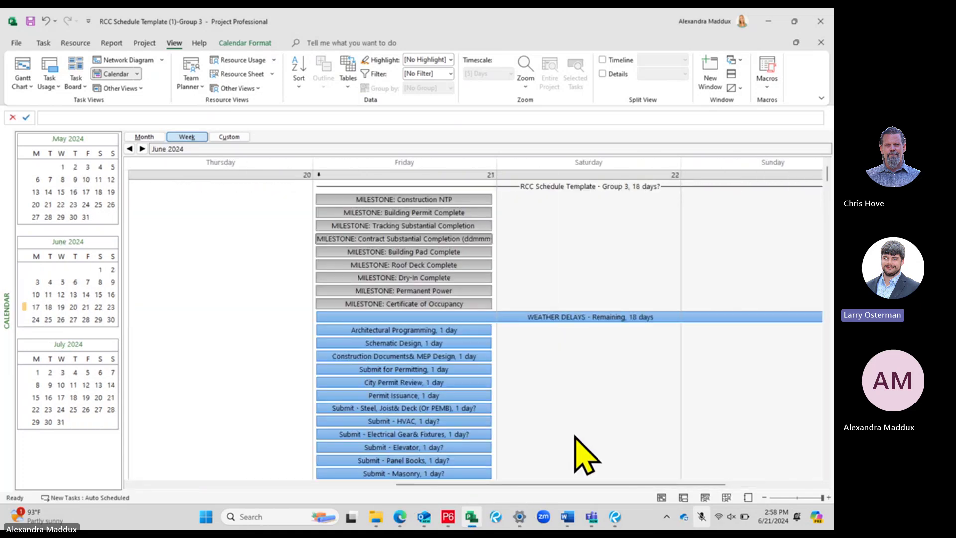
pyautogui.click(450, 74)
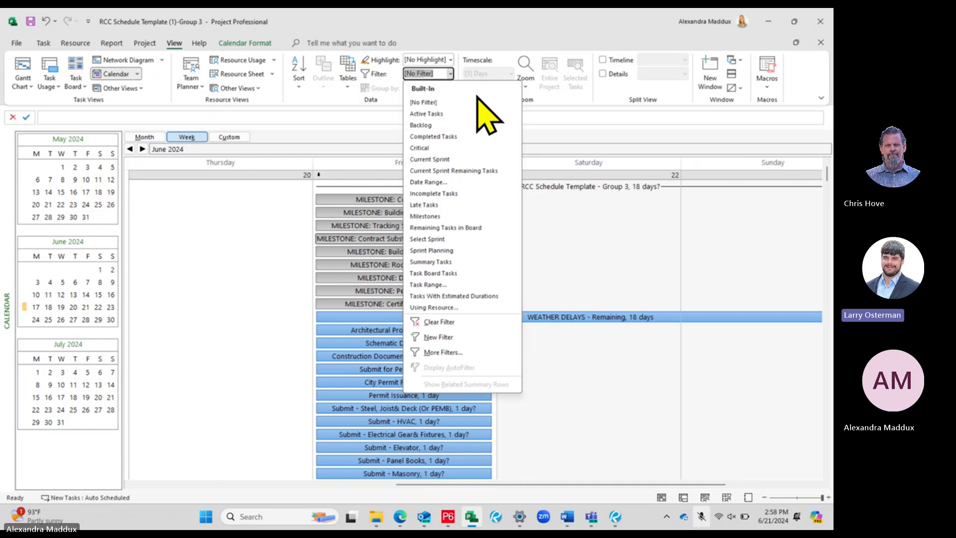
pyautogui.click(453, 75)
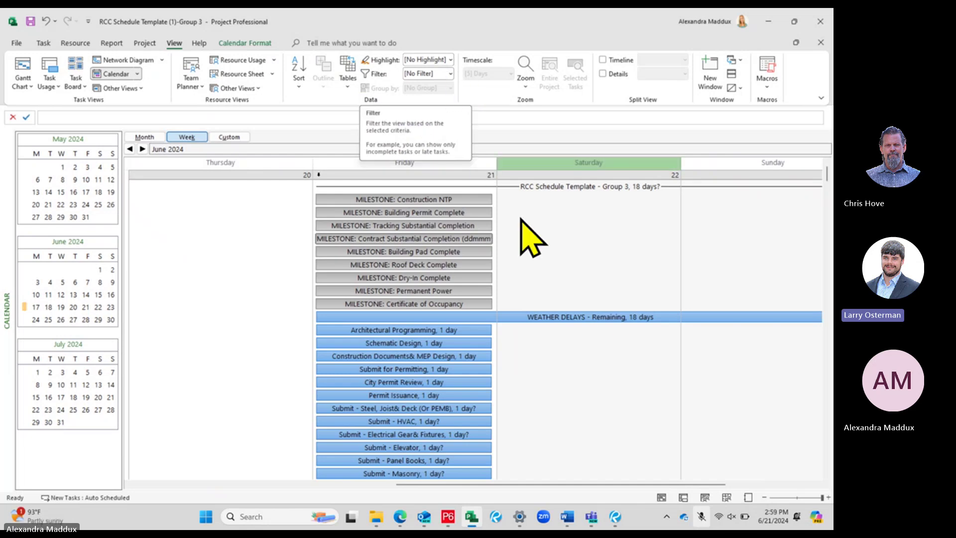
pyautogui.moveTo(498, 166); pyautogui.dragTo(467, 176)
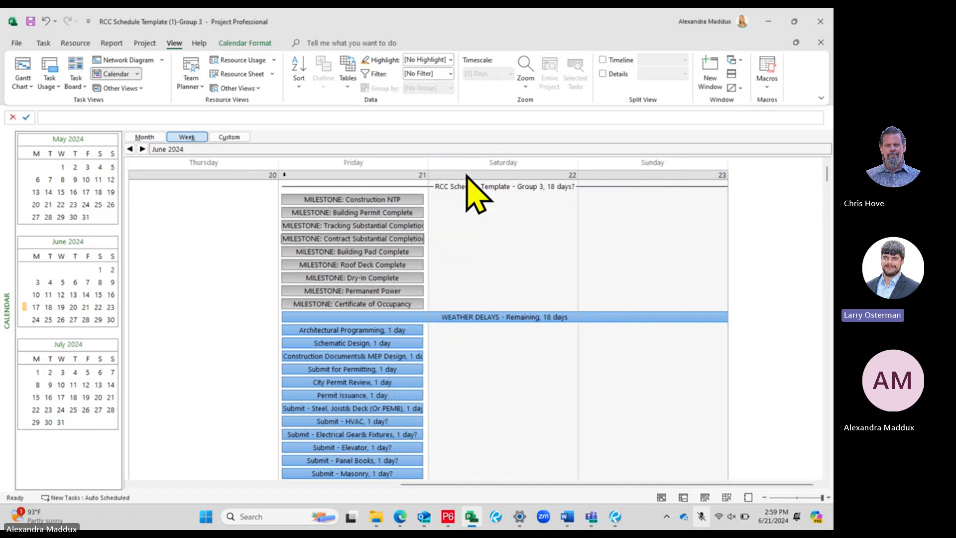
pyautogui.click(450, 73)
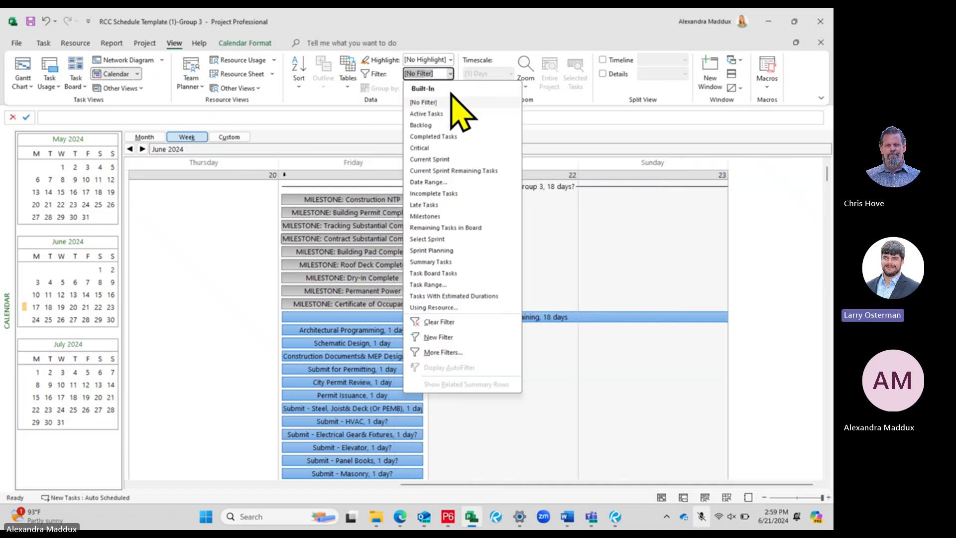
pyautogui.click(441, 182)
pyautogui.click(446, 262)
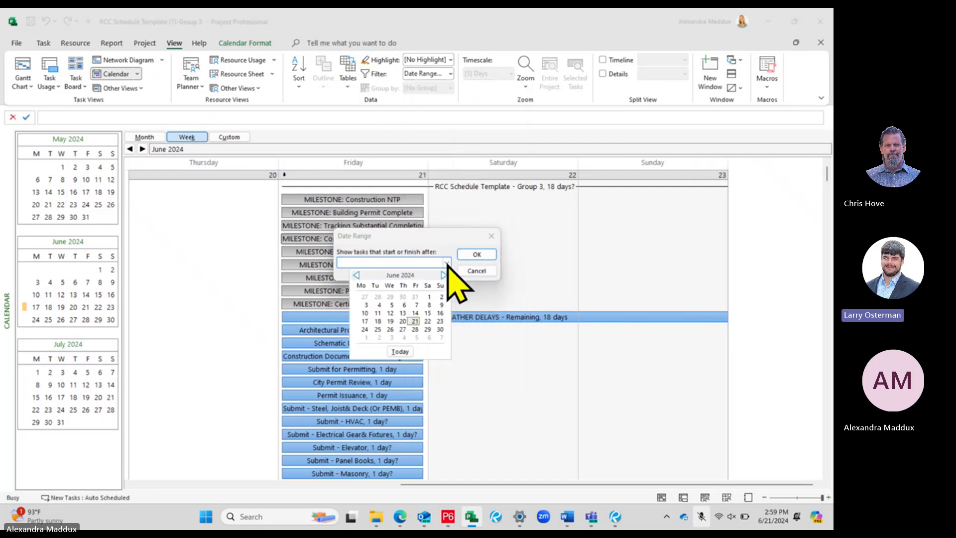
pyautogui.click(416, 321)
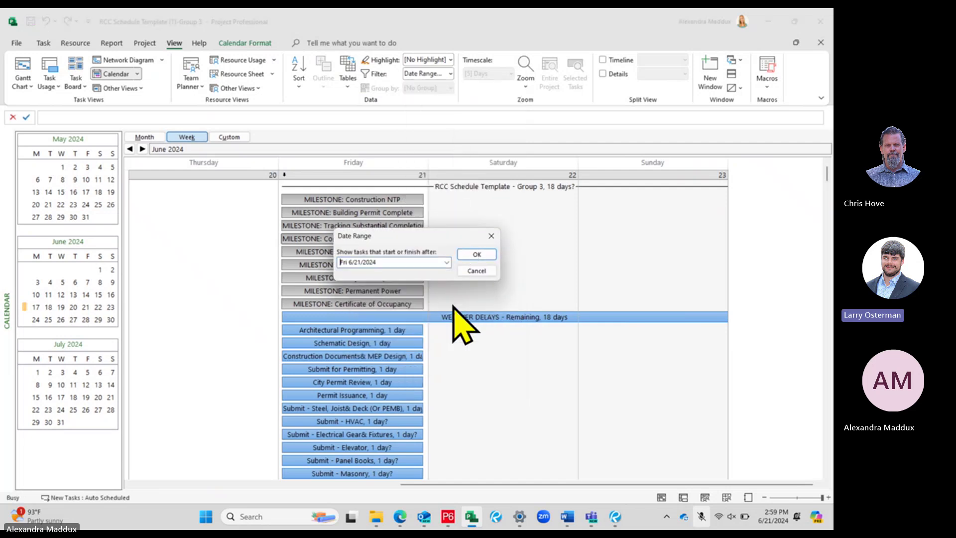
pyautogui.click(491, 236)
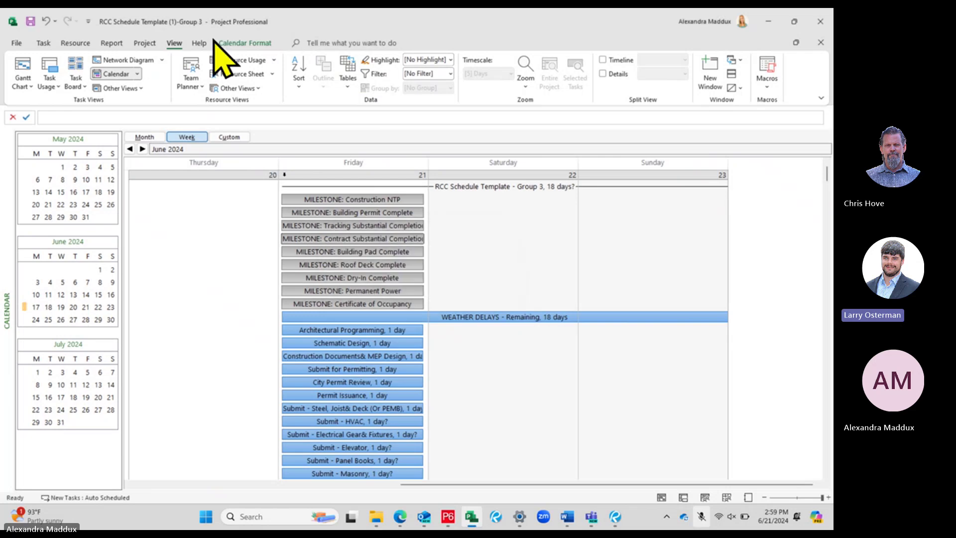
# - Filter the weekly calendar with the Date Range filter for tasks after Fri 6/14/2024 and before Fri 7/12/2024
pyautogui.click(451, 74)
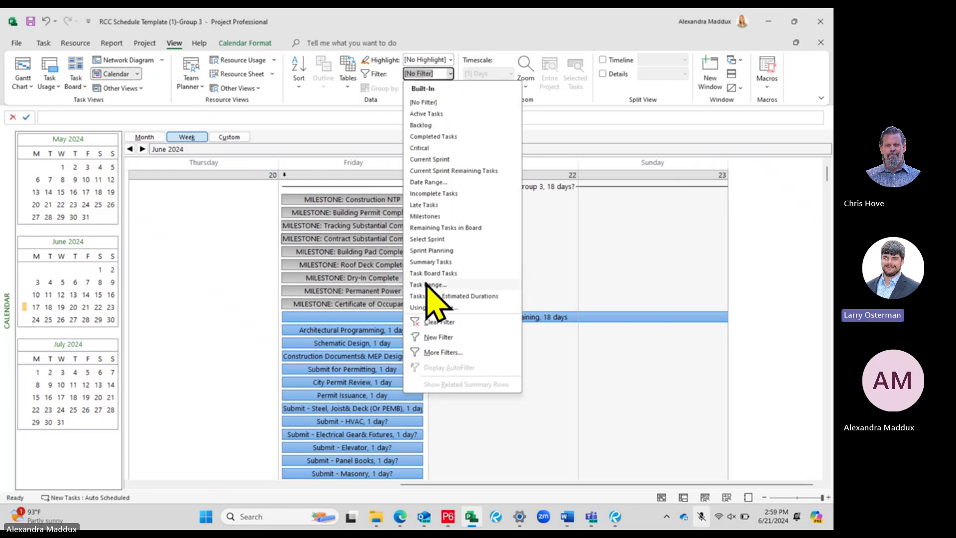
pyautogui.click(441, 182)
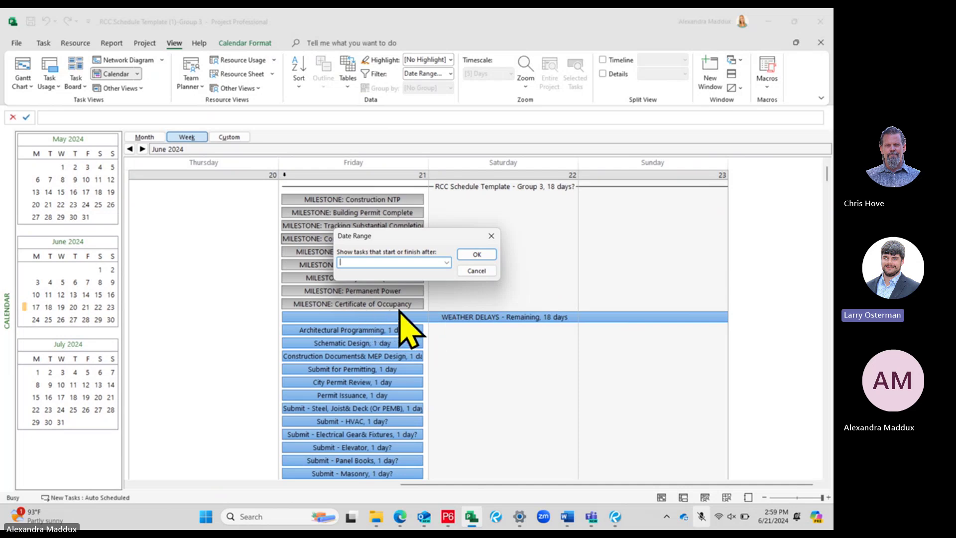
pyautogui.click(446, 263)
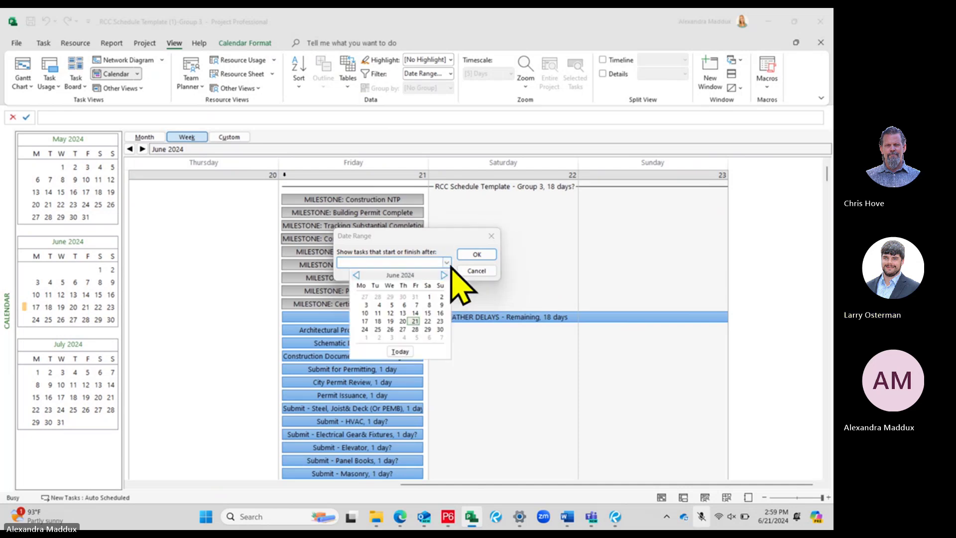
pyautogui.click(416, 313)
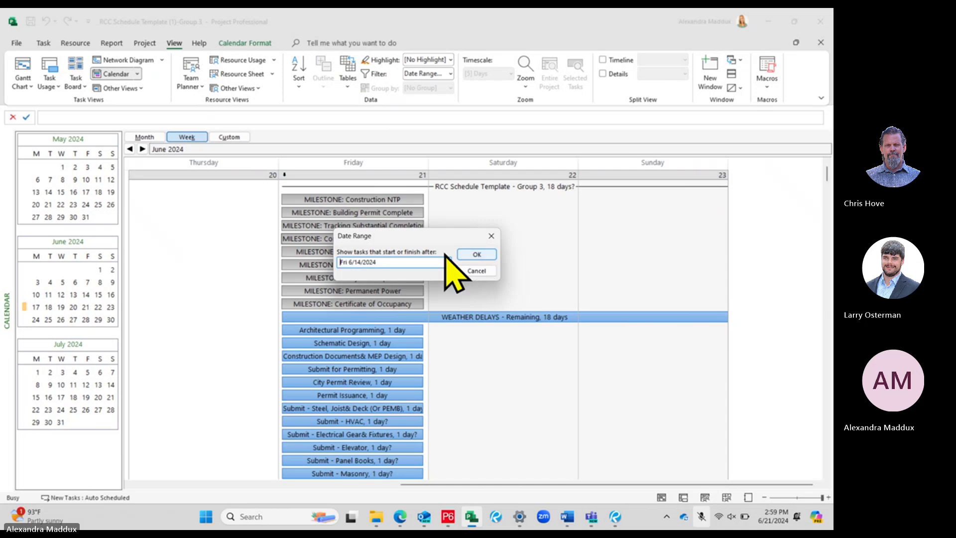
pyautogui.click(476, 255)
pyautogui.click(447, 263)
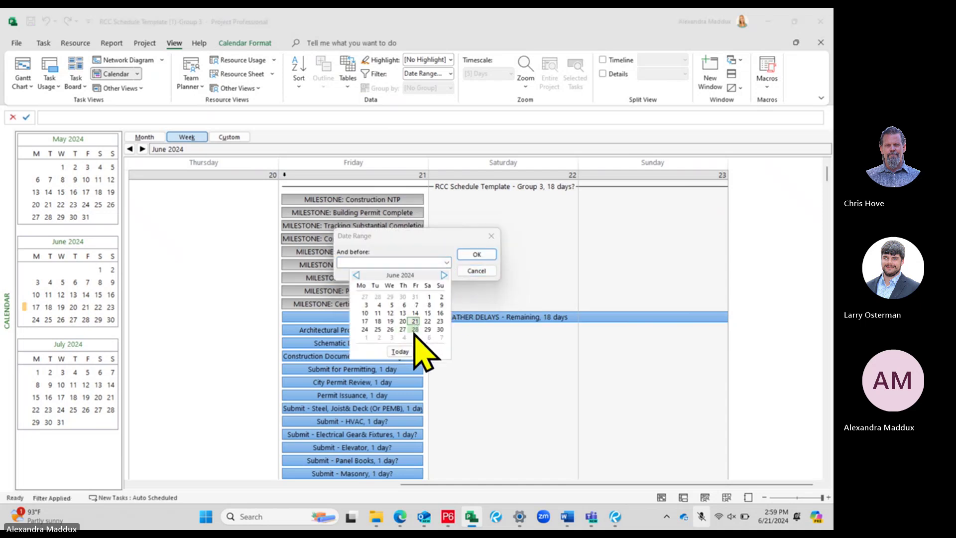
pyautogui.click(444, 275)
pyautogui.click(415, 305)
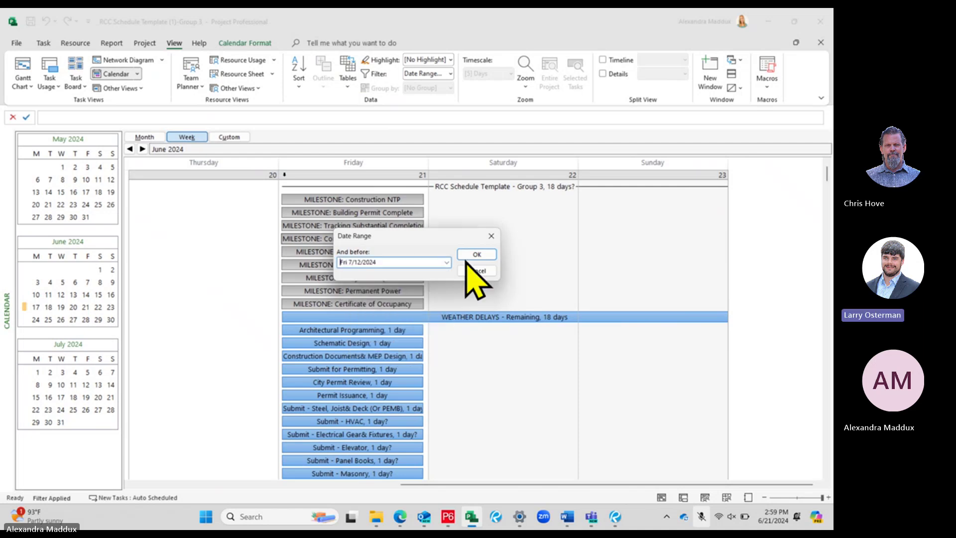
pyautogui.click(472, 257)
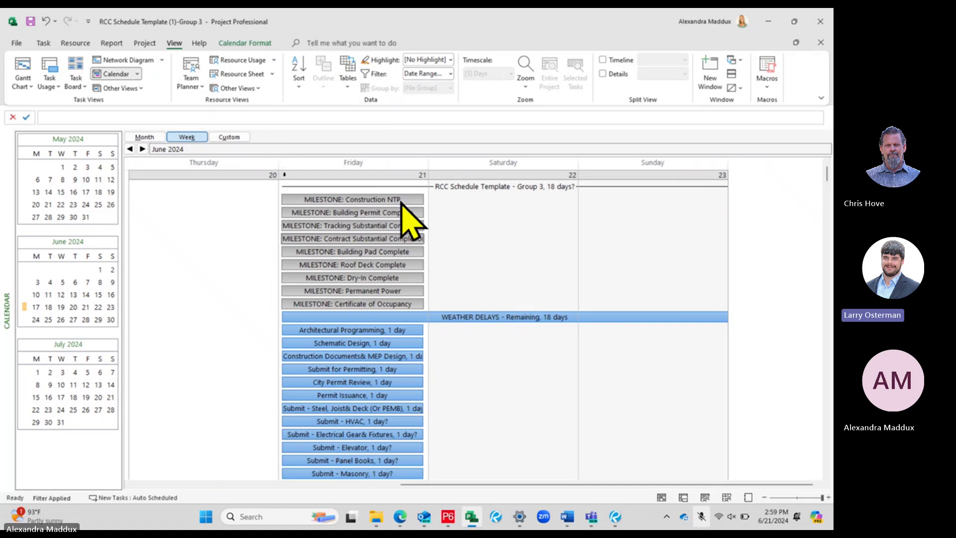
# - Return the calendar to the month layout with slightly wider day columns and remove the Date Range filter
pyautogui.click(145, 137)
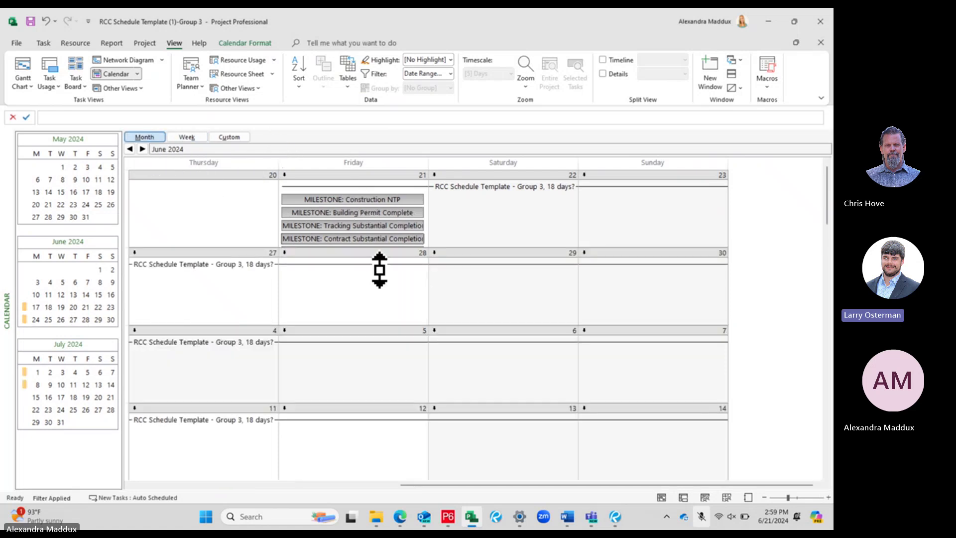
pyautogui.moveTo(428, 164)
pyautogui.mouseDown()
pyautogui.moveTo(444, 175)
pyautogui.moveTo(431, 172)
pyautogui.mouseUp()
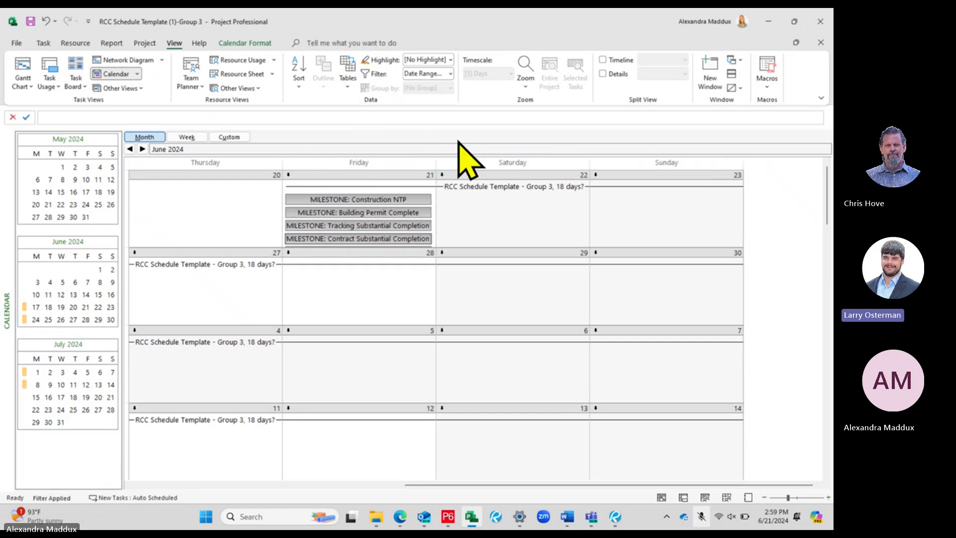
pyautogui.click(444, 75)
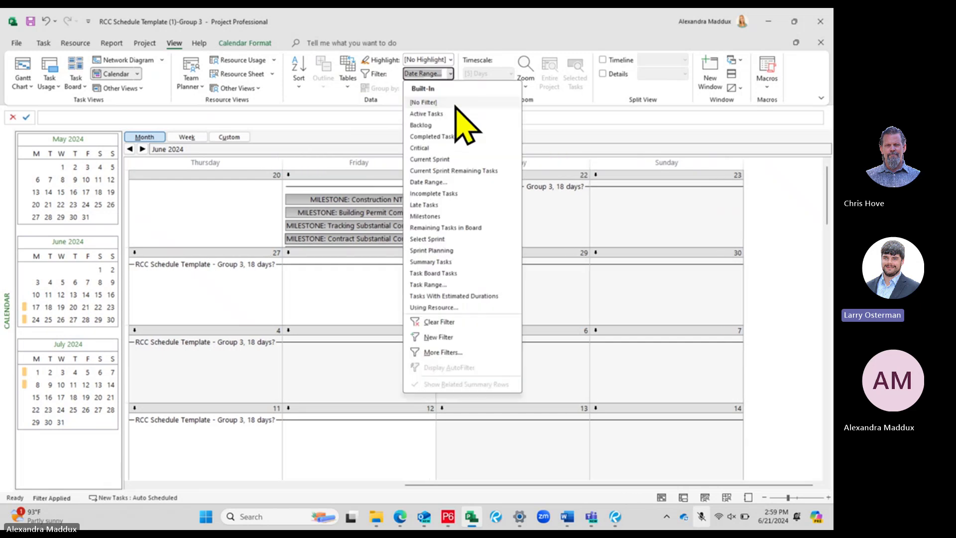
pyautogui.click(430, 103)
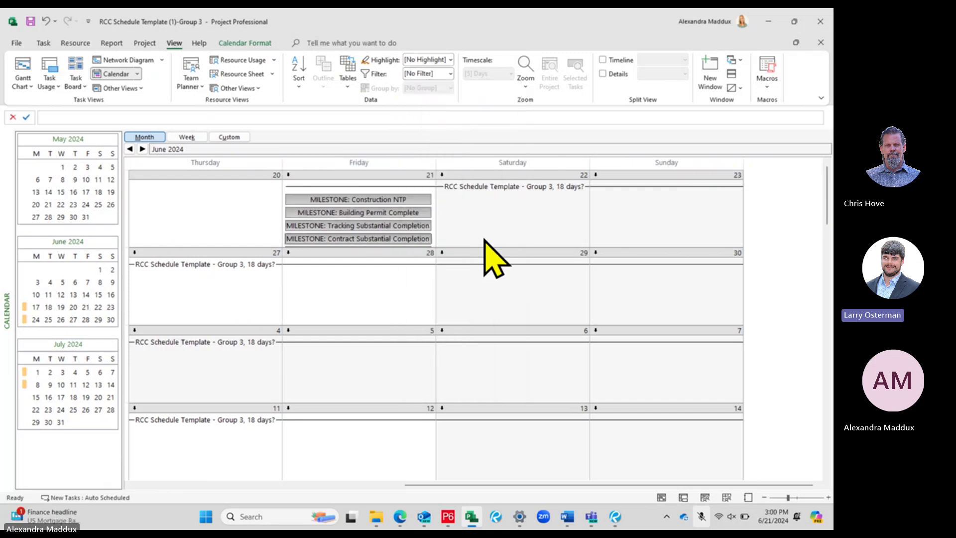
# - Open the print preview of the monthly calendar and look through its June, July and overflow task pages
pyautogui.click(12, 22)
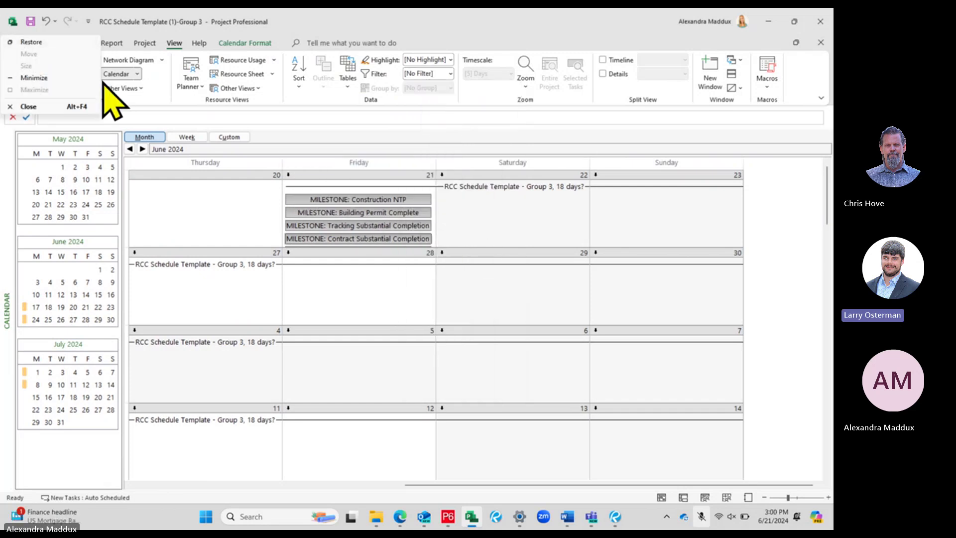
pyautogui.click(186, 28)
pyautogui.click(12, 43)
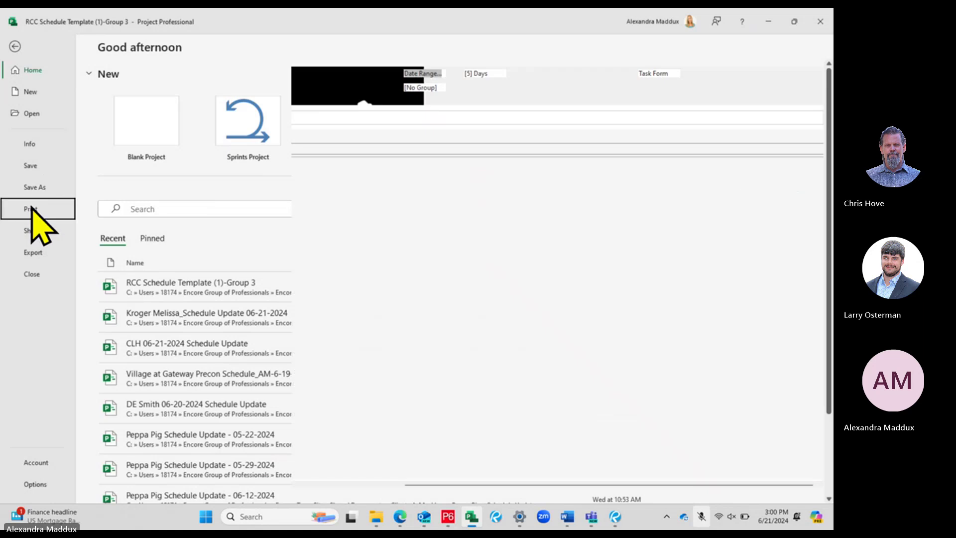
pyautogui.click(31, 209)
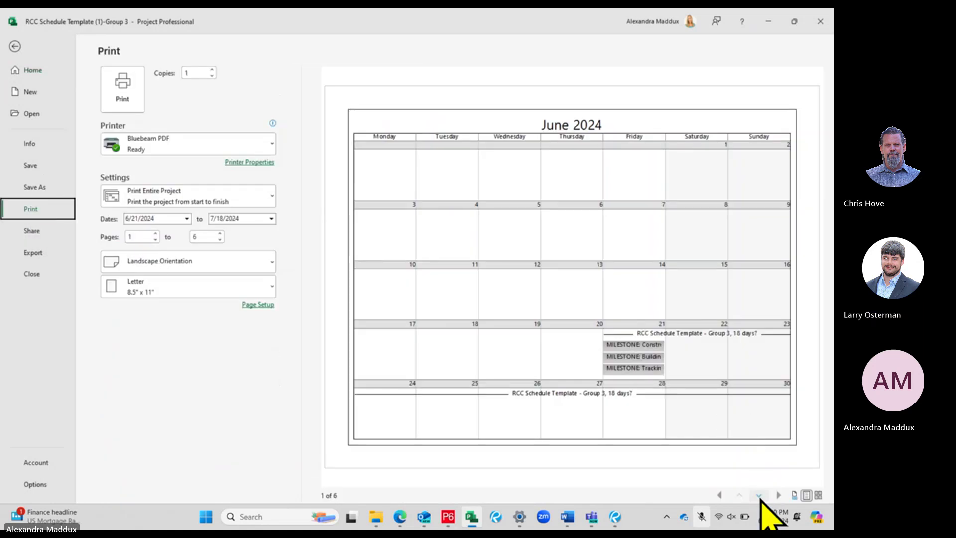
pyautogui.click(759, 495)
pyautogui.click(759, 495)
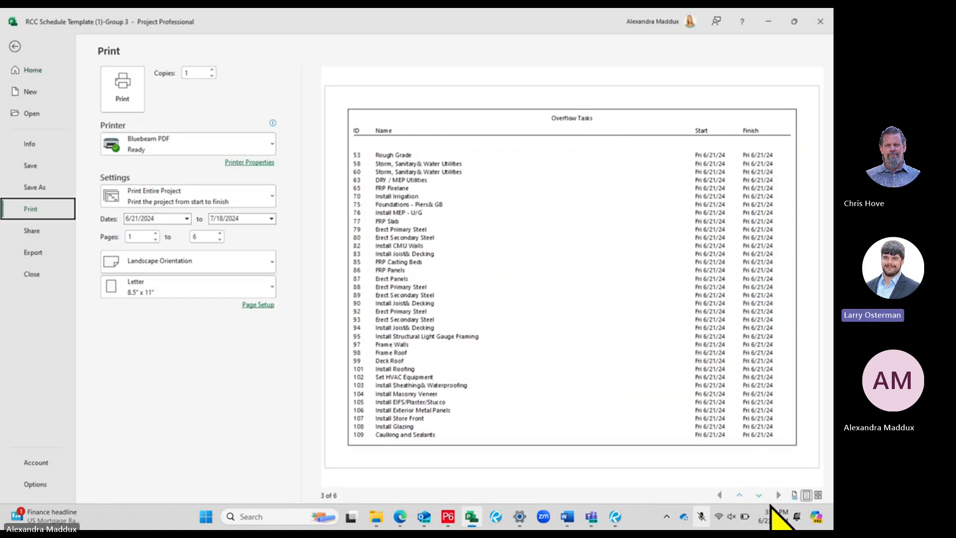
pyautogui.click(759, 495)
pyautogui.click(759, 496)
pyautogui.click(759, 496)
pyautogui.click(741, 494)
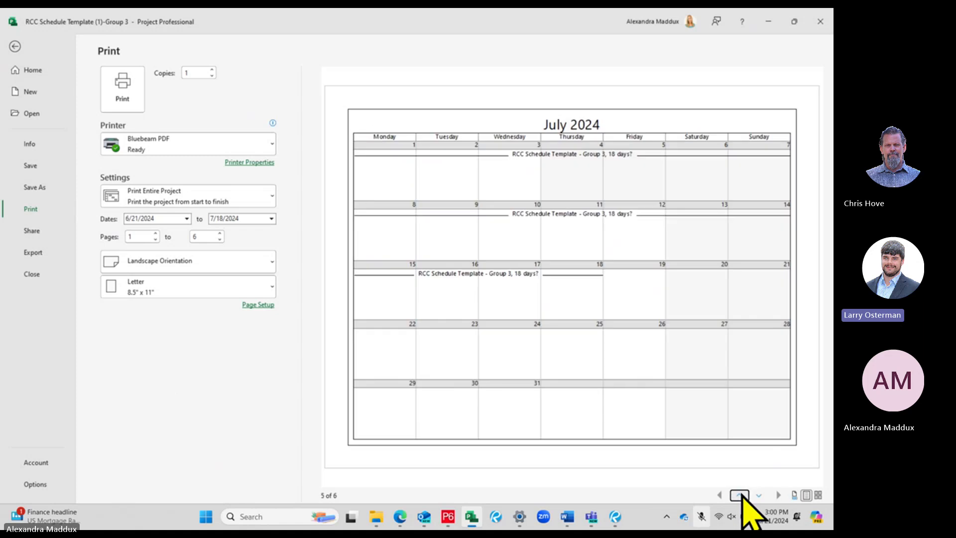
pyautogui.click(741, 494)
pyautogui.click(741, 494)
pyautogui.click(741, 494)
pyautogui.click(741, 495)
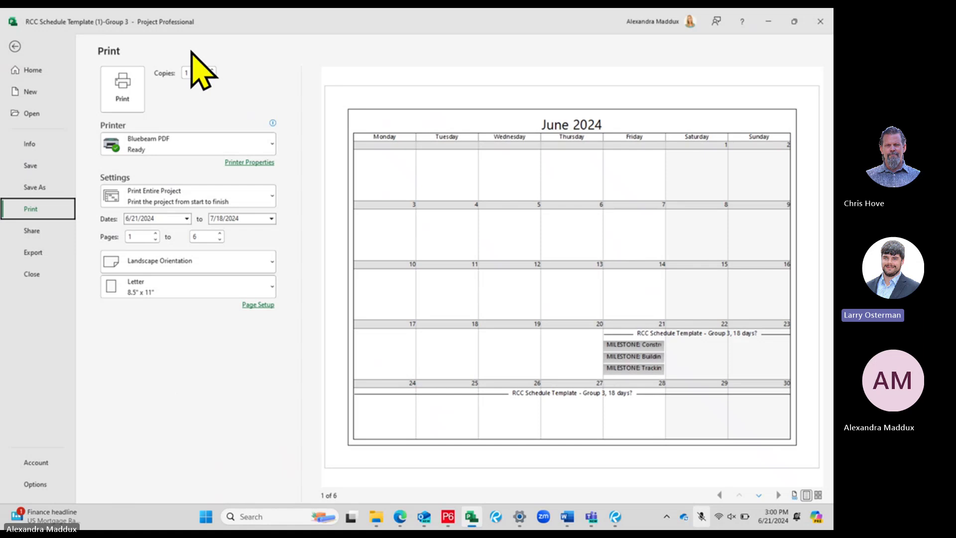
# - Set the calendar's page setup to print 1 week per page
pyautogui.click(261, 304)
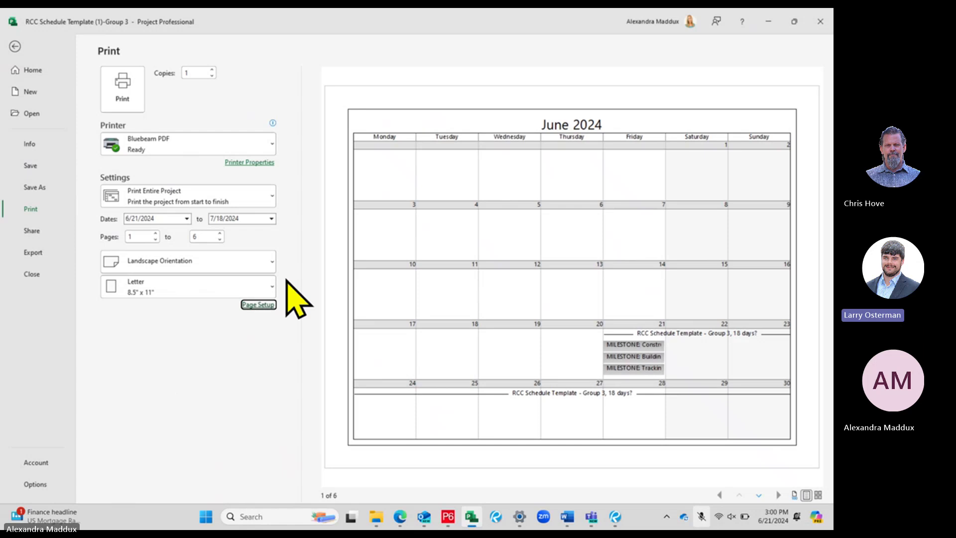
pyautogui.click(439, 183)
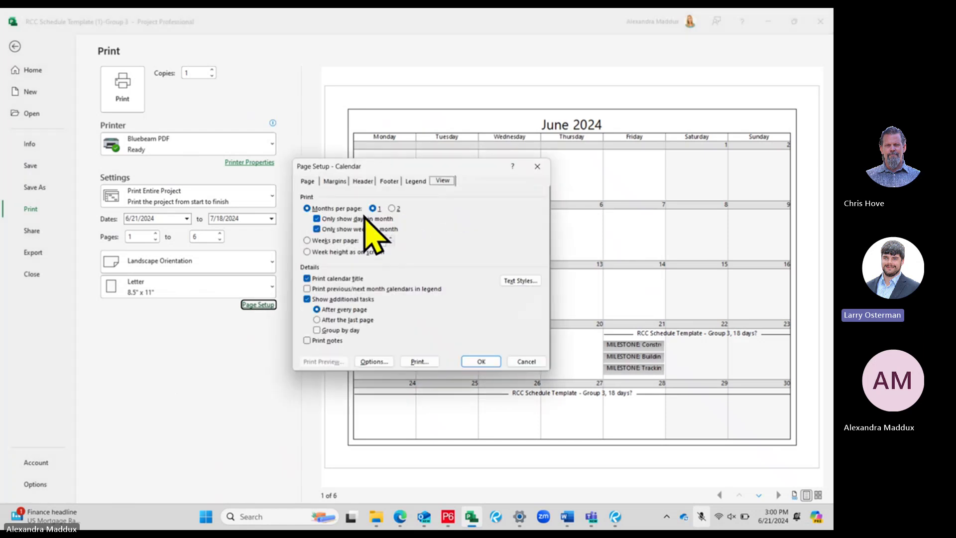
pyautogui.click(332, 241)
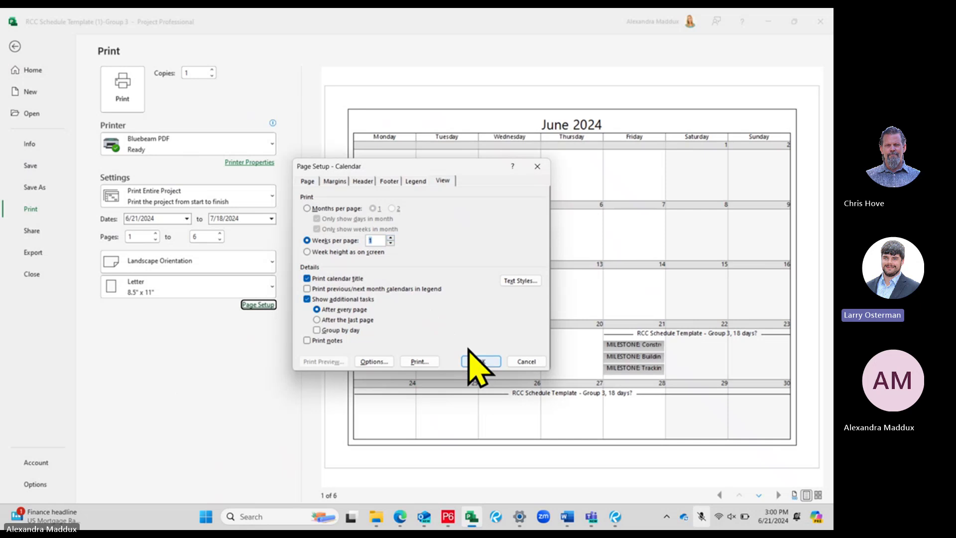
pyautogui.click(479, 362)
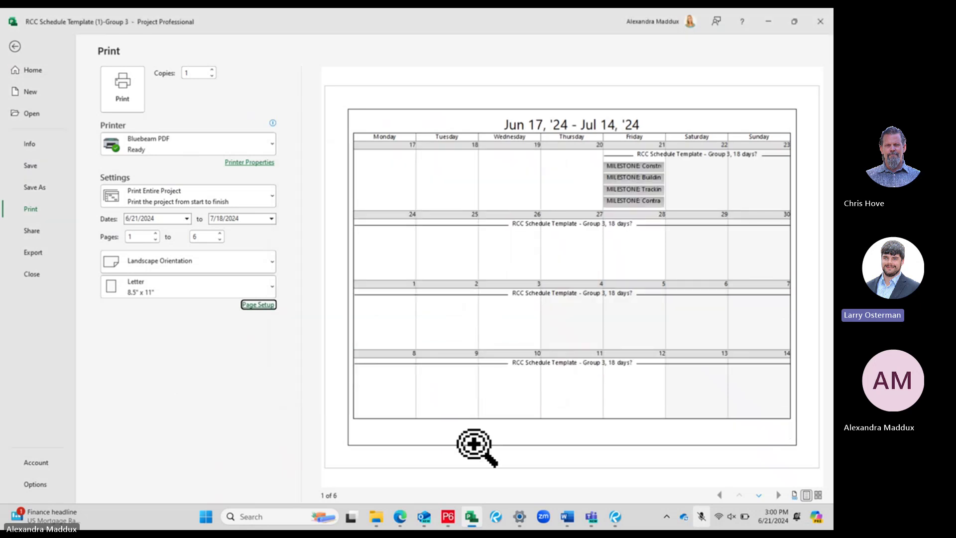
pyautogui.click(259, 305)
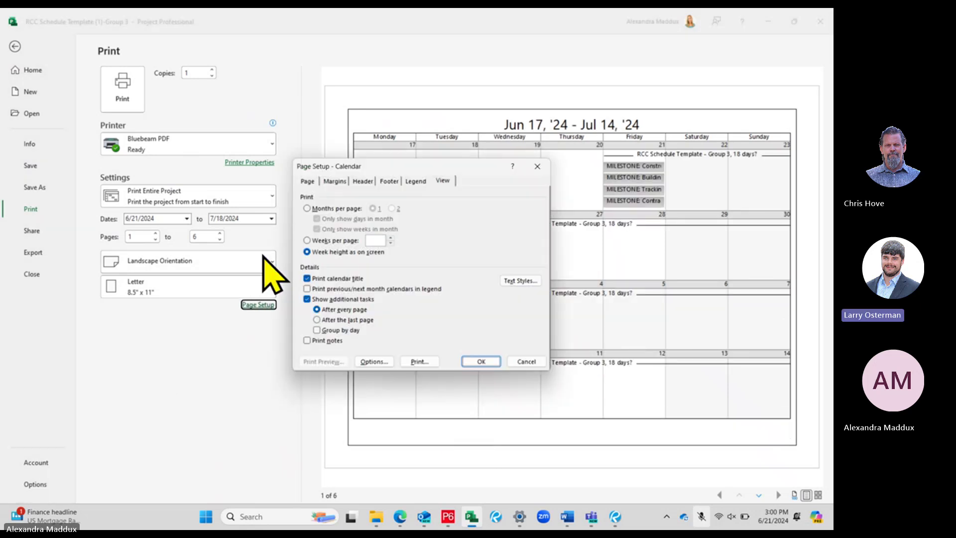
pyautogui.click(348, 241)
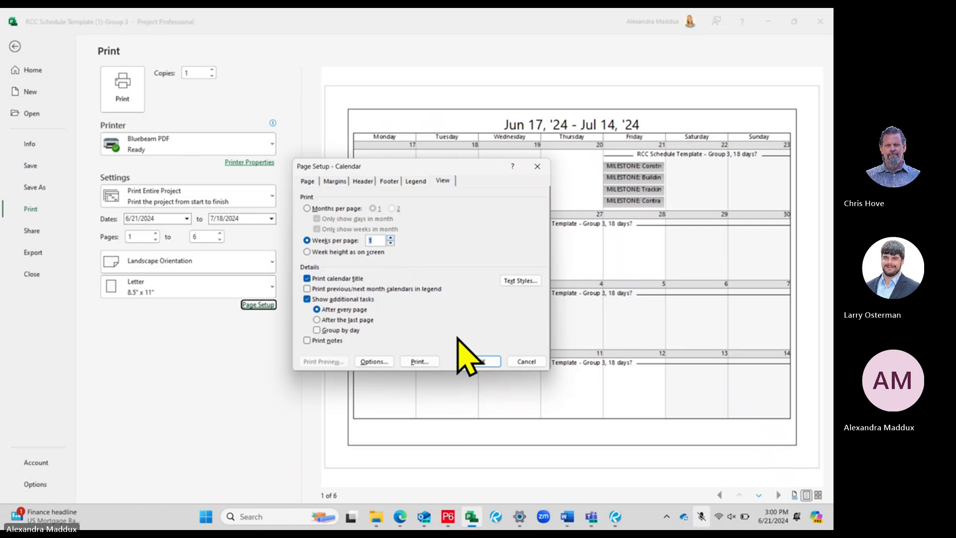
pyautogui.click(481, 362)
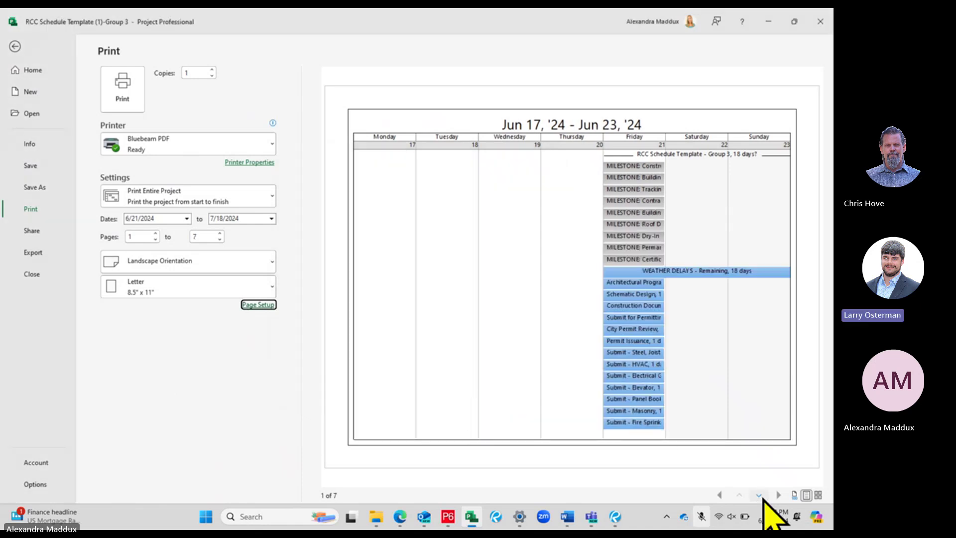
# - Look through the weekly print pages and their overflow tasks, check the page setup's view options, and return to the calendar
pyautogui.click(759, 495)
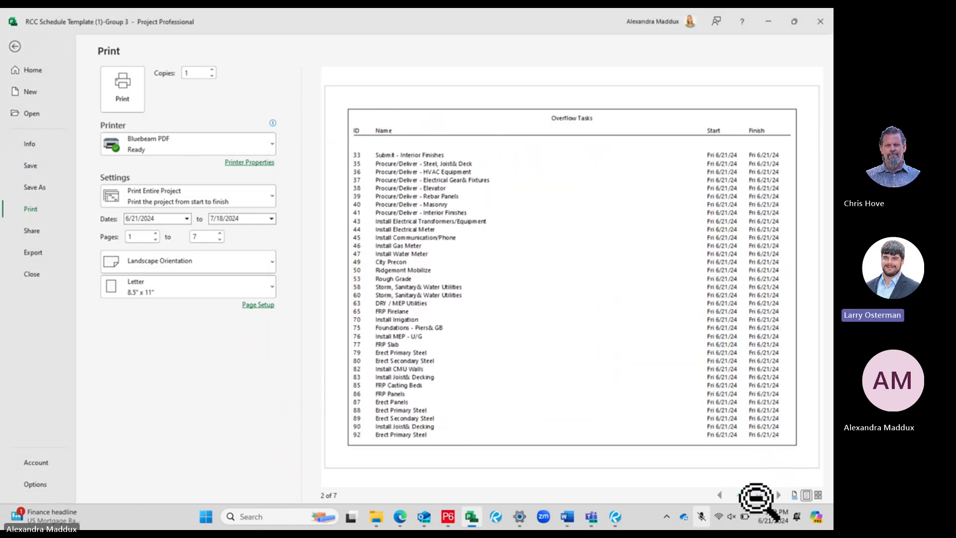
pyautogui.click(751, 493)
pyautogui.click(750, 494)
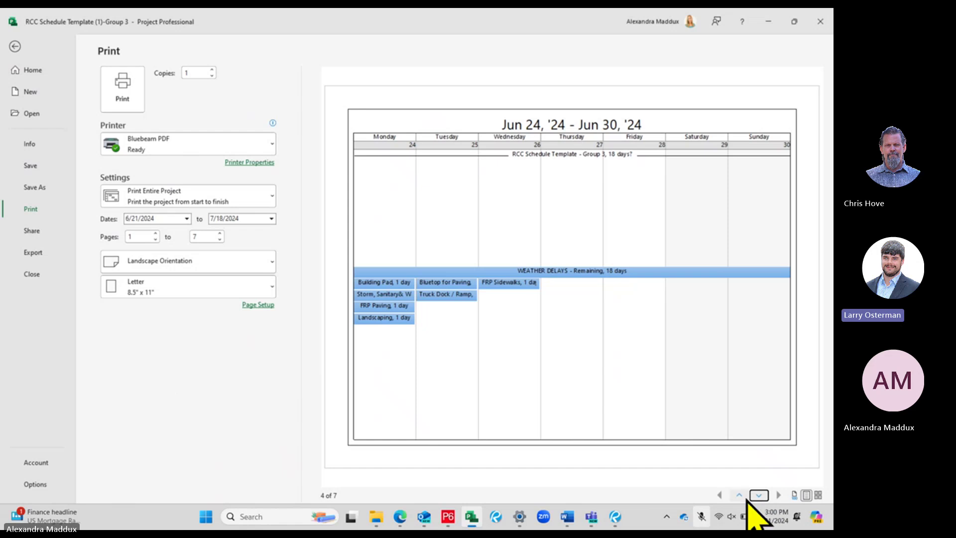
pyautogui.click(740, 496)
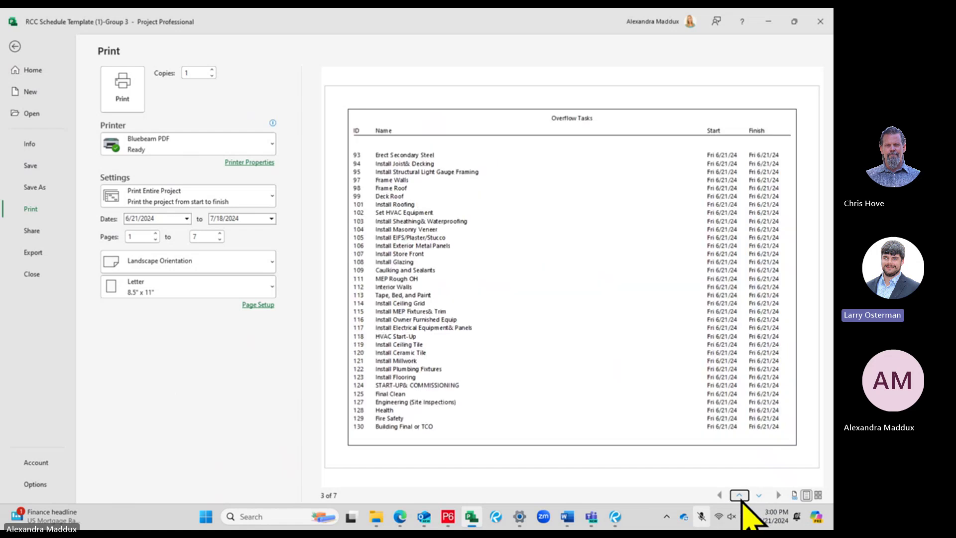
pyautogui.click(741, 496)
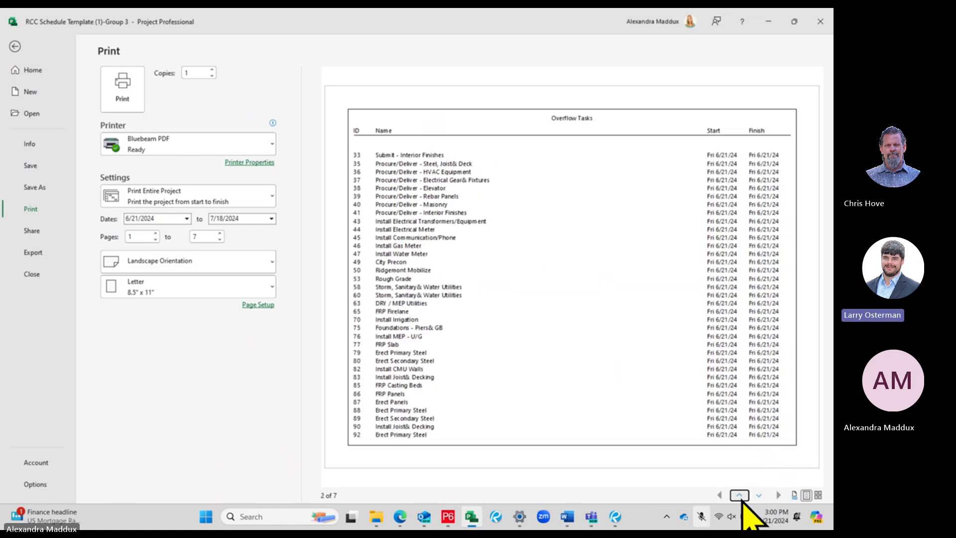
pyautogui.click(740, 496)
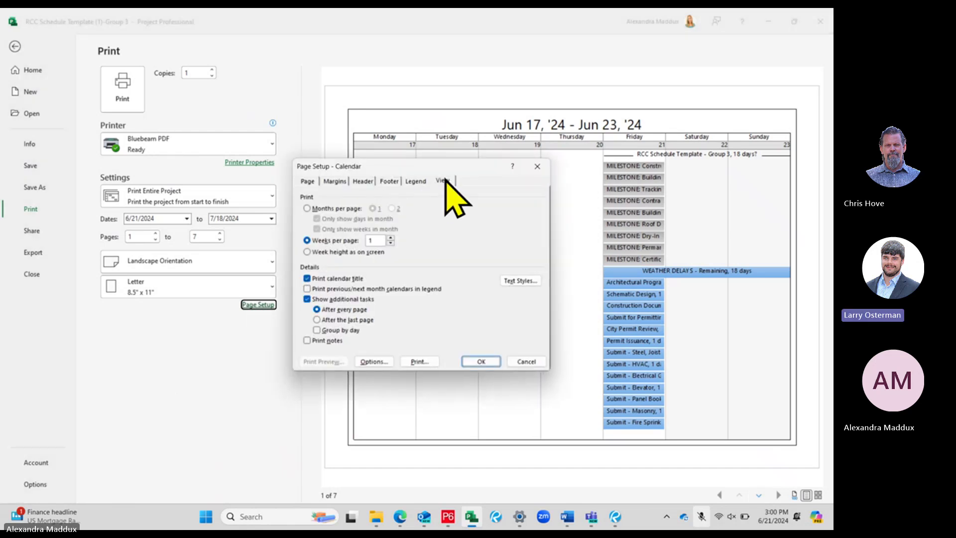
pyautogui.click(526, 361)
pyautogui.click(15, 46)
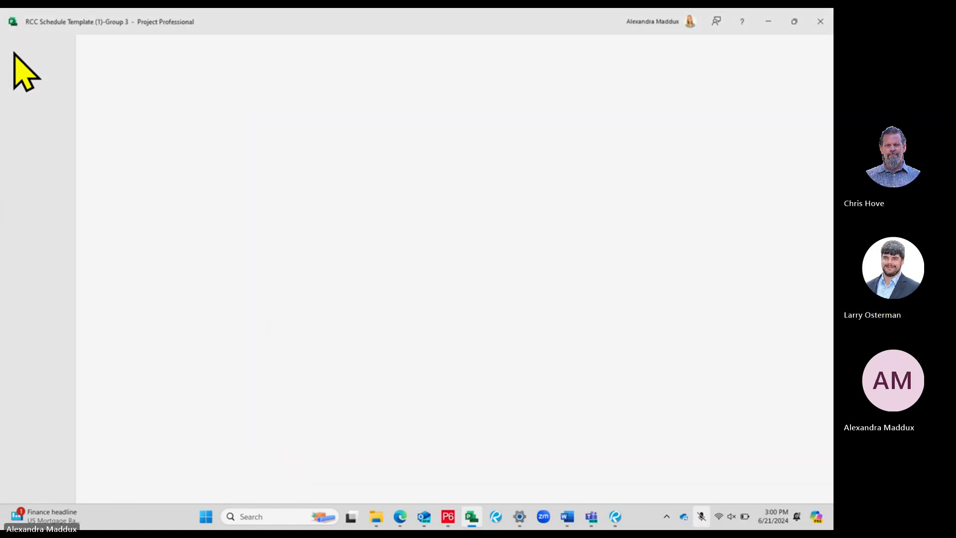
# - Set the calendar layout method to attempt to fit as many tasks as possible
pyautogui.rightClick(409, 219)
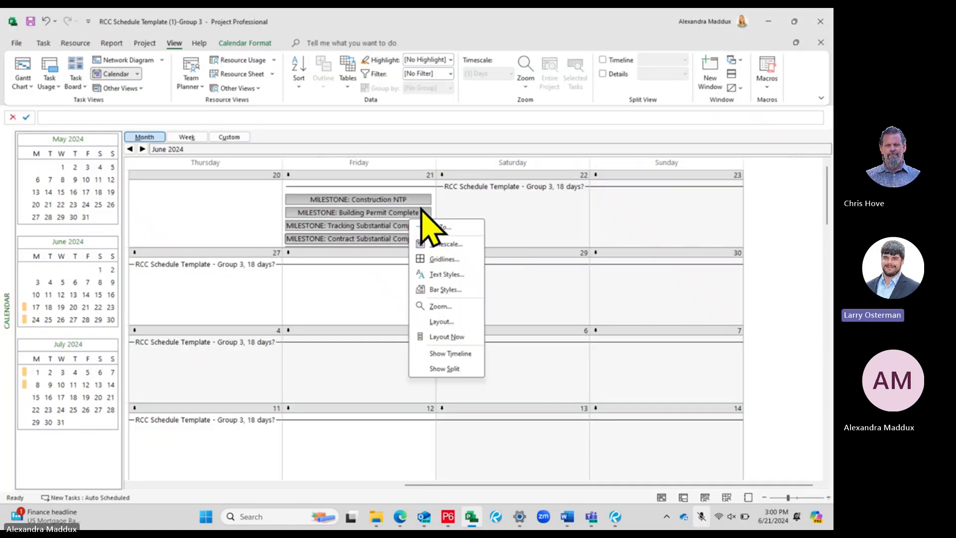
pyautogui.rightClick(407, 188)
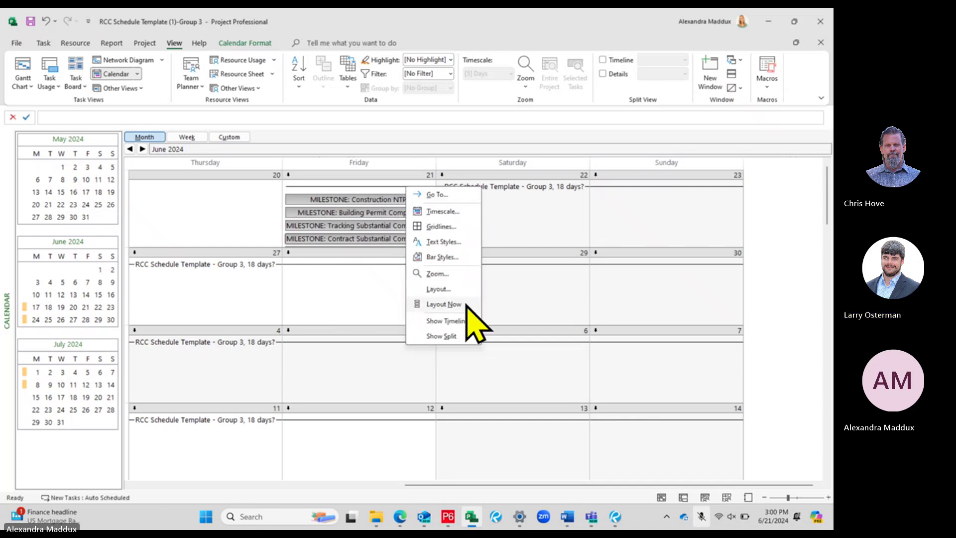
pyautogui.click(438, 289)
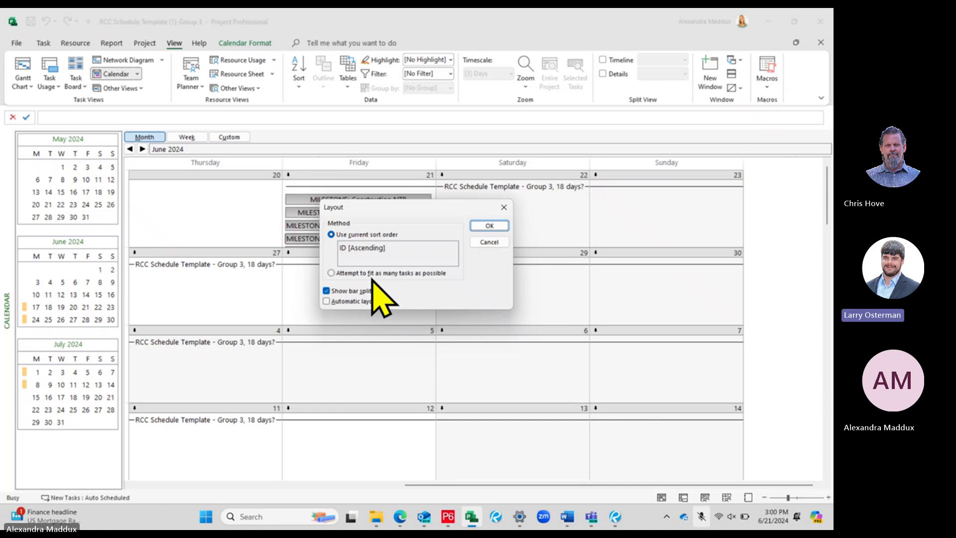
pyautogui.click(399, 272)
pyautogui.click(487, 226)
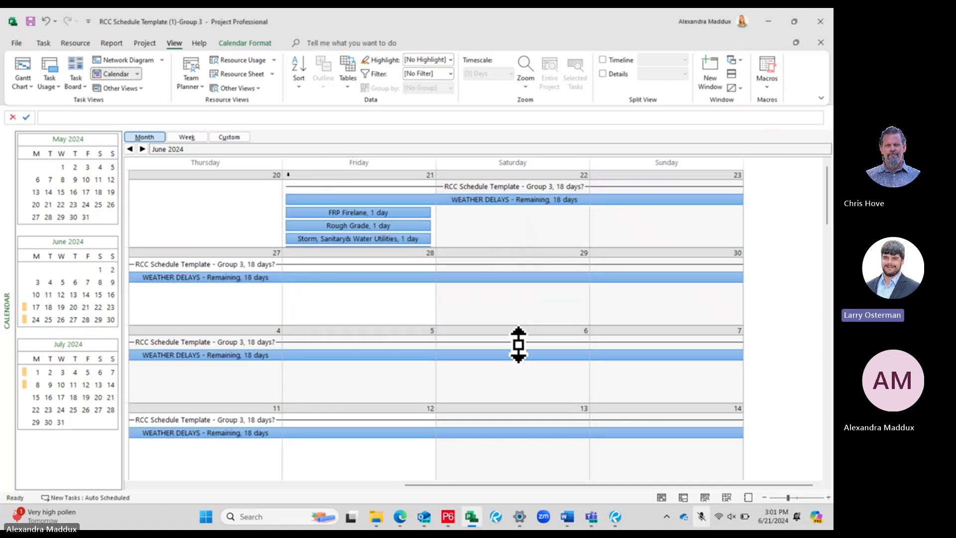
# - Check the print preview of the rearranged weekly calendar and its overflow task pages, and return to the calendar
pyautogui.click(16, 43)
pyautogui.click(31, 209)
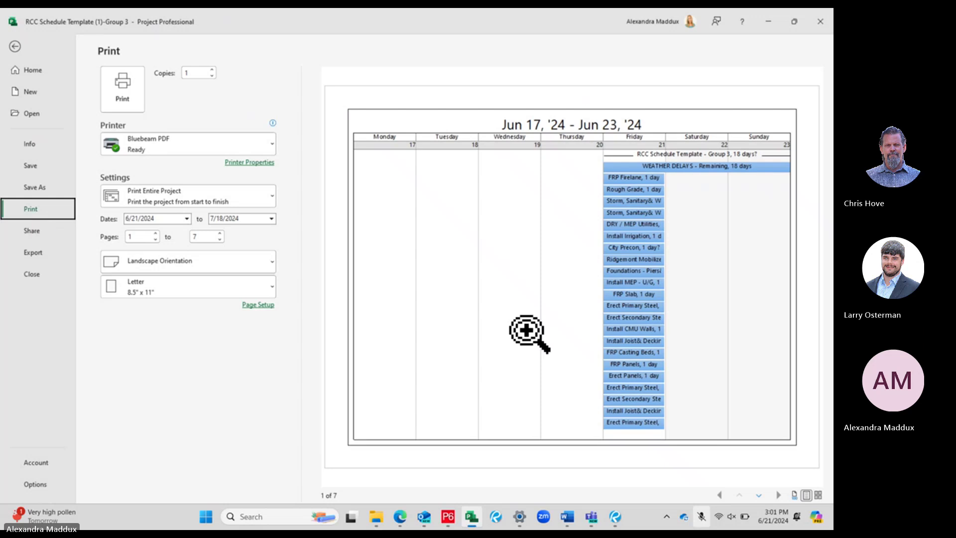
pyautogui.click(759, 495)
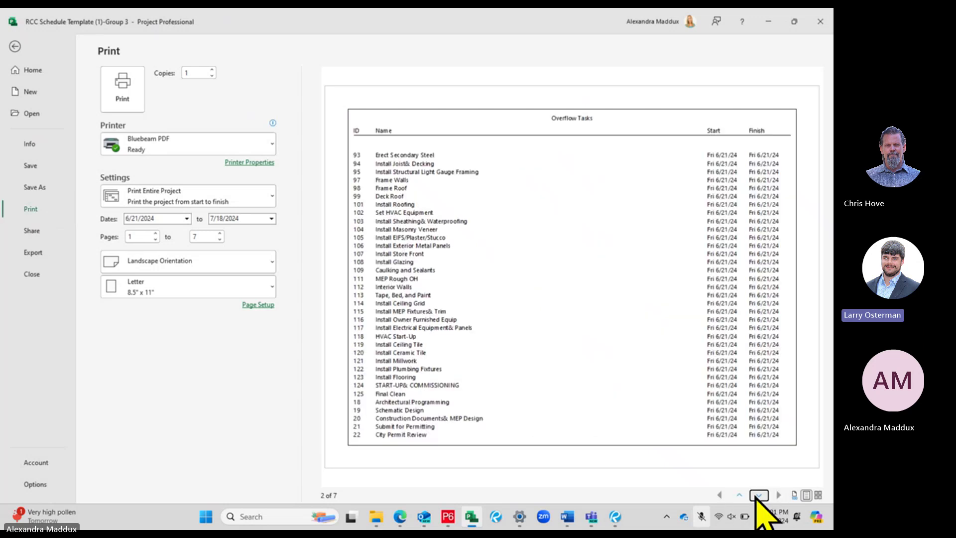
pyautogui.click(739, 495)
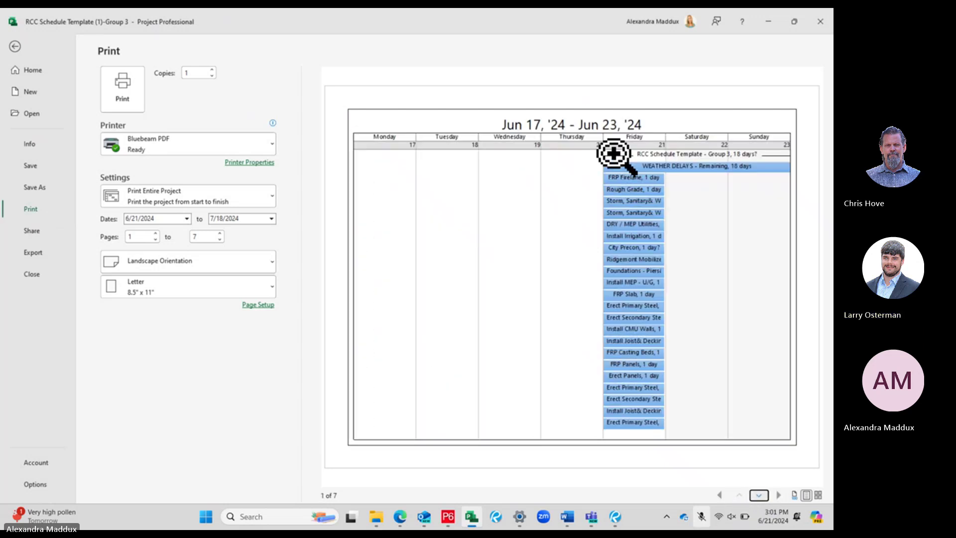
pyautogui.click(15, 46)
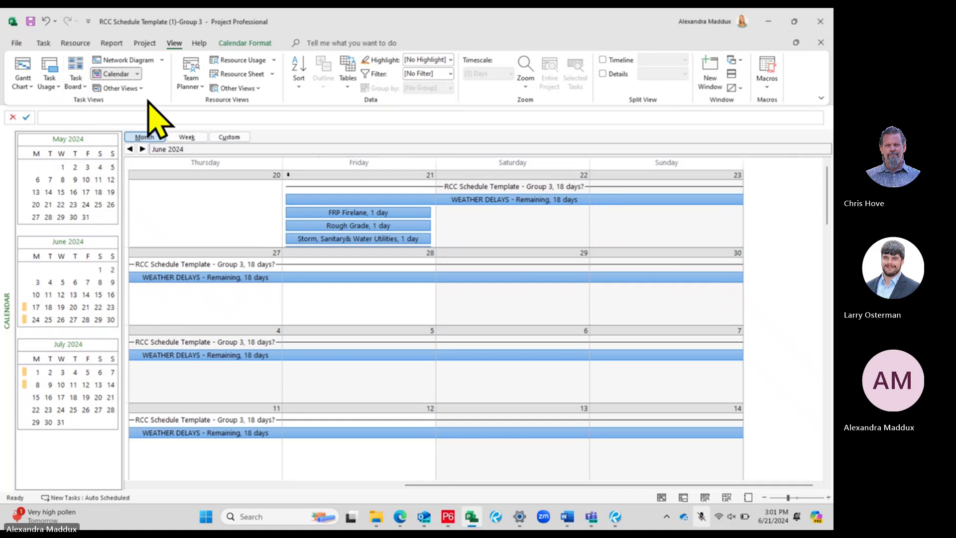
pyautogui.click(20, 46)
pyautogui.click(64, 209)
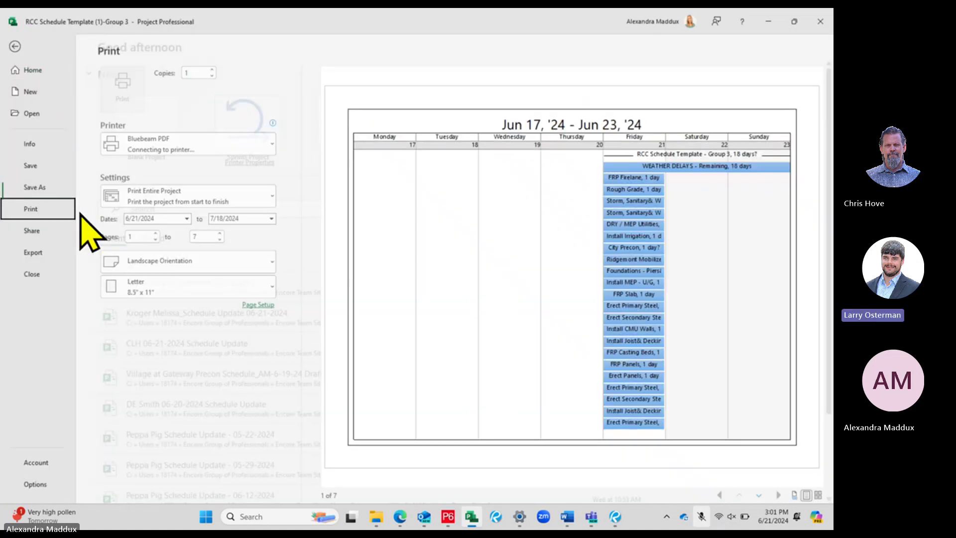
pyautogui.click(759, 495)
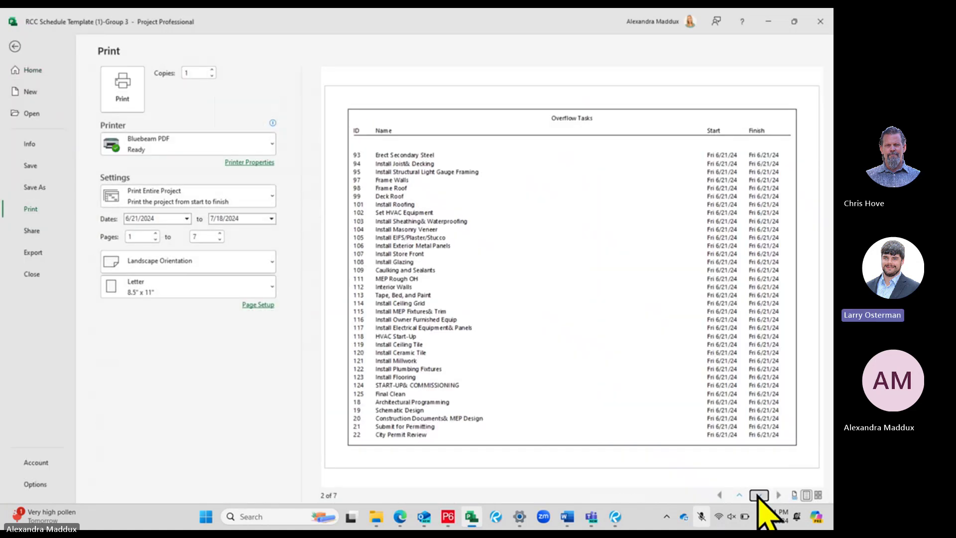
pyautogui.click(759, 495)
pyautogui.click(739, 495)
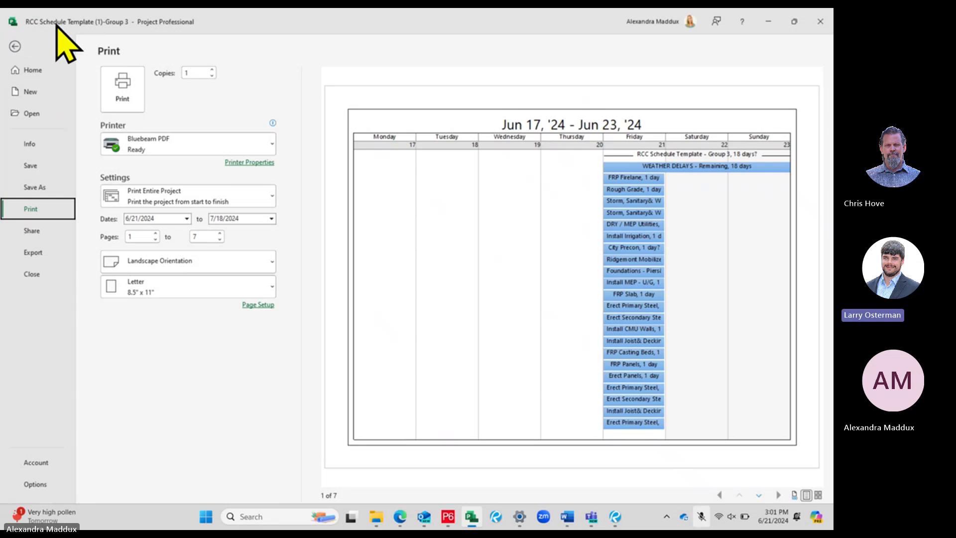
pyautogui.click(15, 46)
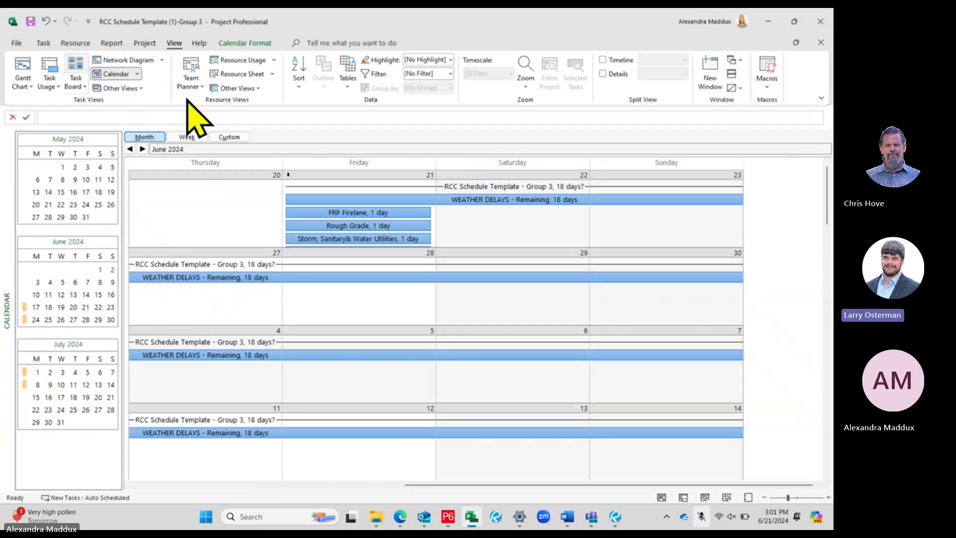
# - Switch the schedule back to the Gantt Chart view and slightly narrow the task table beside the chart
pyautogui.click(23, 85)
pyautogui.click(65, 144)
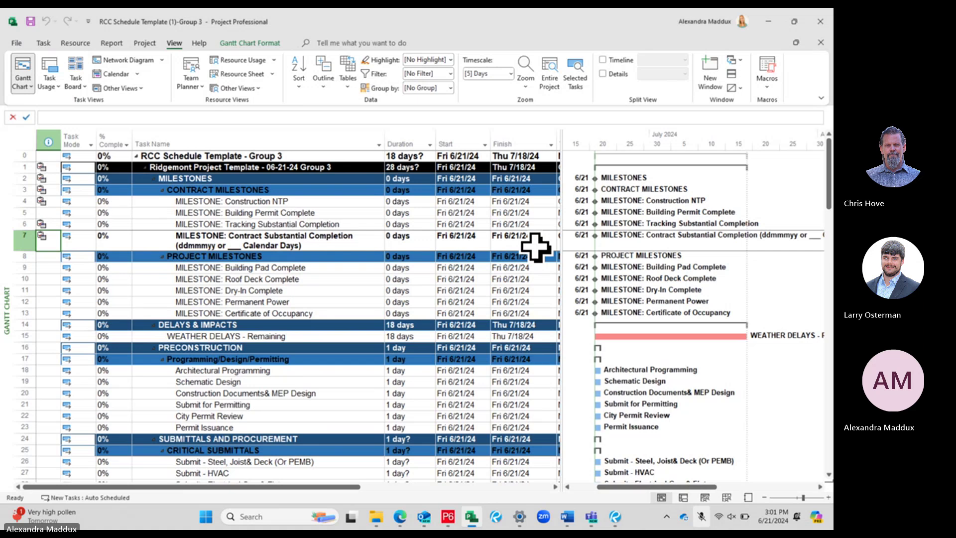
pyautogui.moveTo(562, 184); pyautogui.dragTo(557, 184)
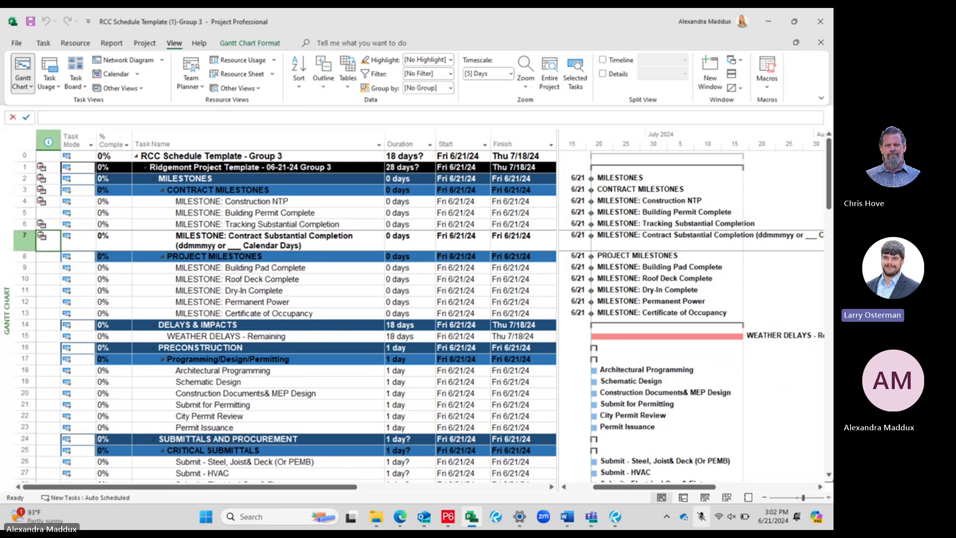
pyautogui.moveTo(299, 202); pyautogui.dragTo(310, 191)
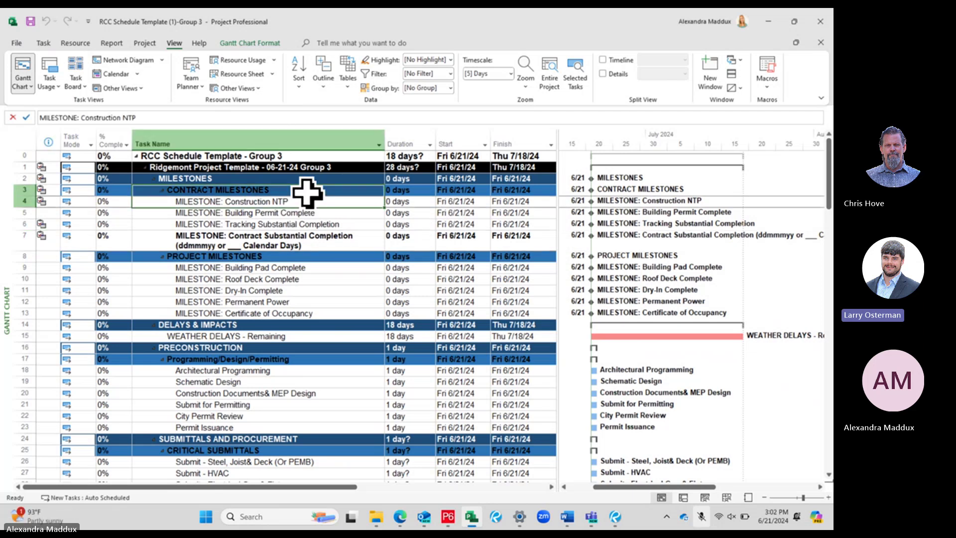